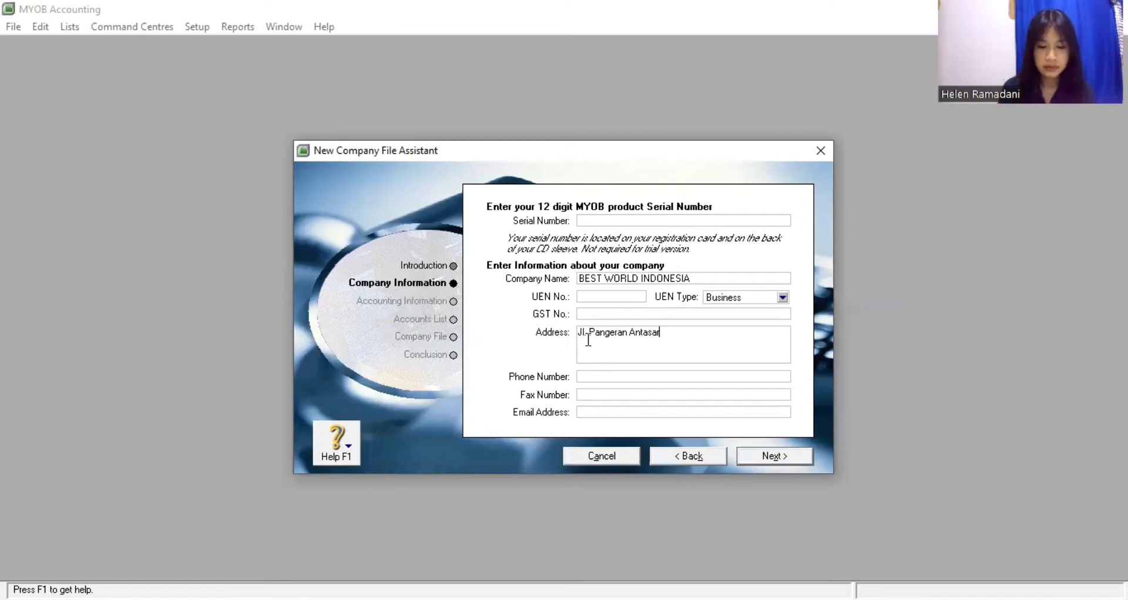
Enter the company's street address, phone number, fax number and e-mail address, then continue
{"action": "type", "text": "No"}
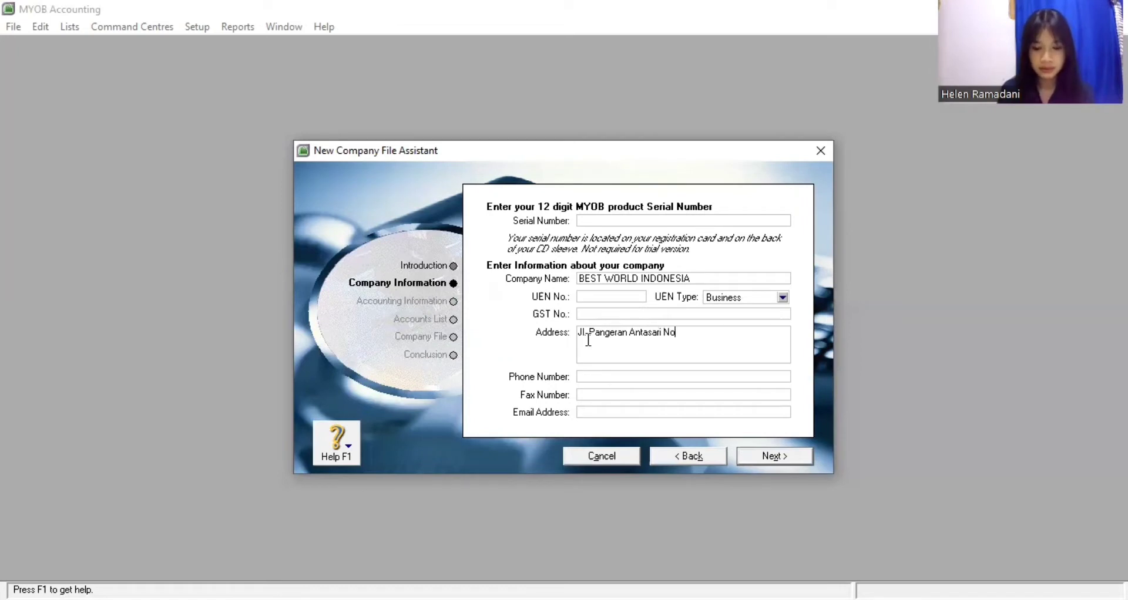
{"action": "type", "text": ". 1 Jak"}
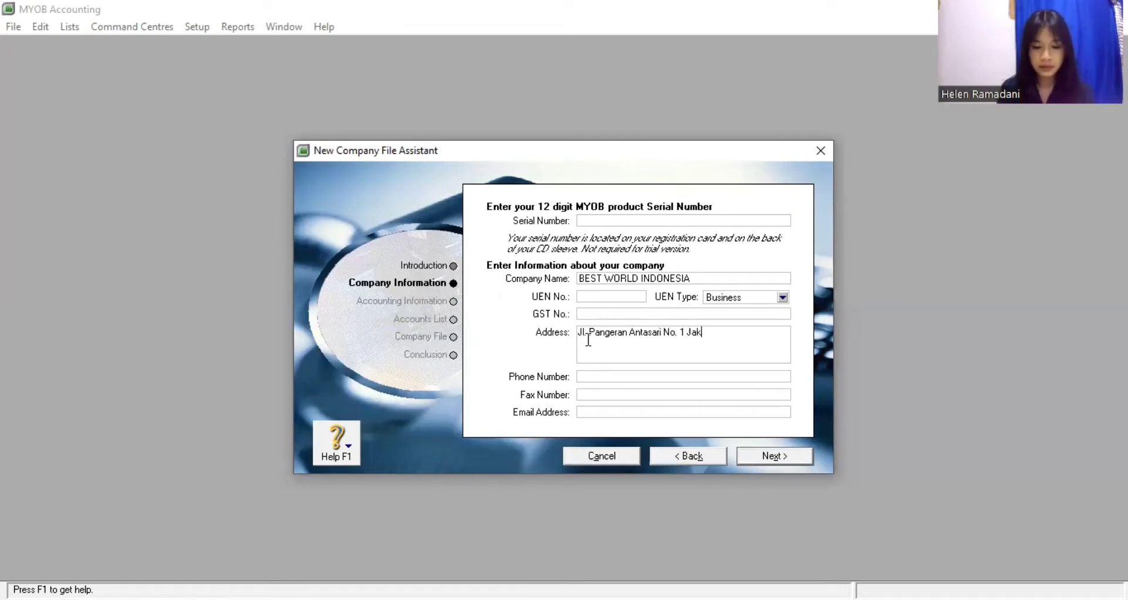
{"action": "type", "text": "arta"}
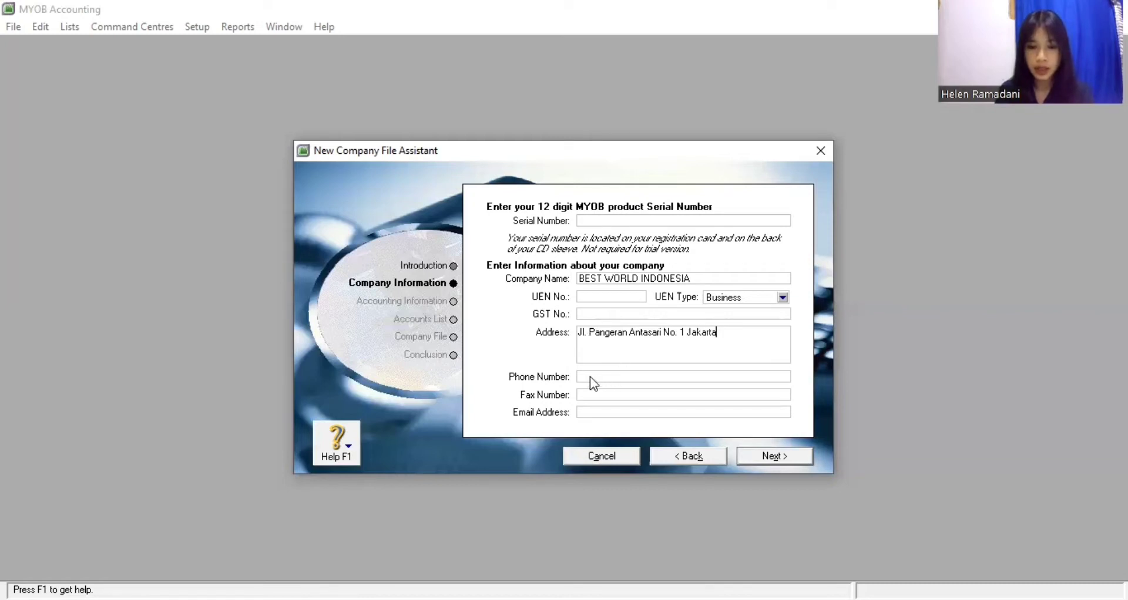
{"action": "left_click", "coordinate": [590, 376]}
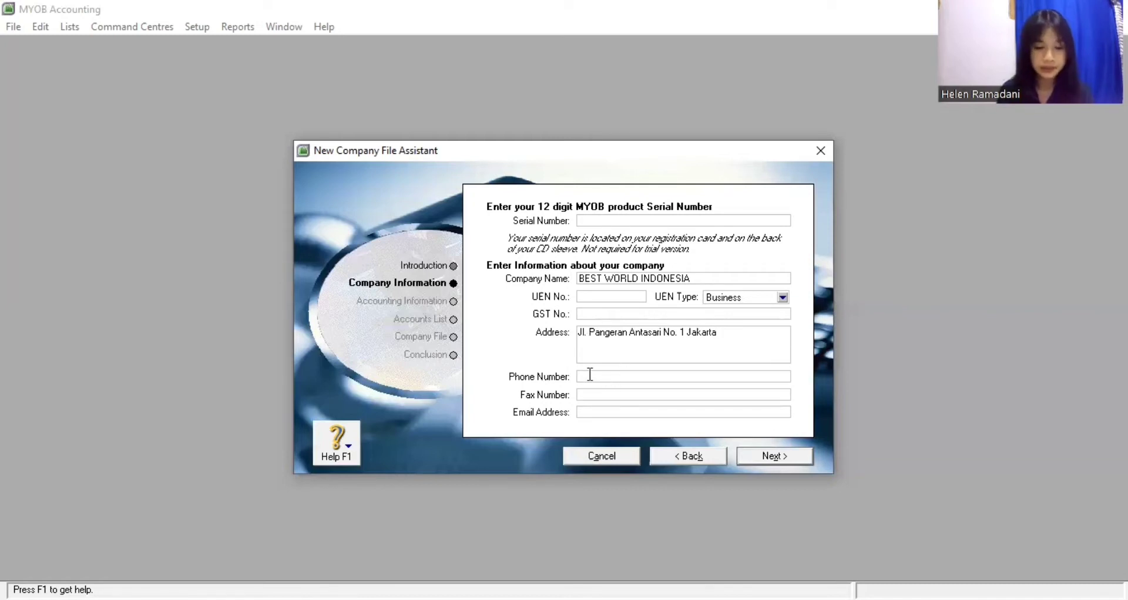
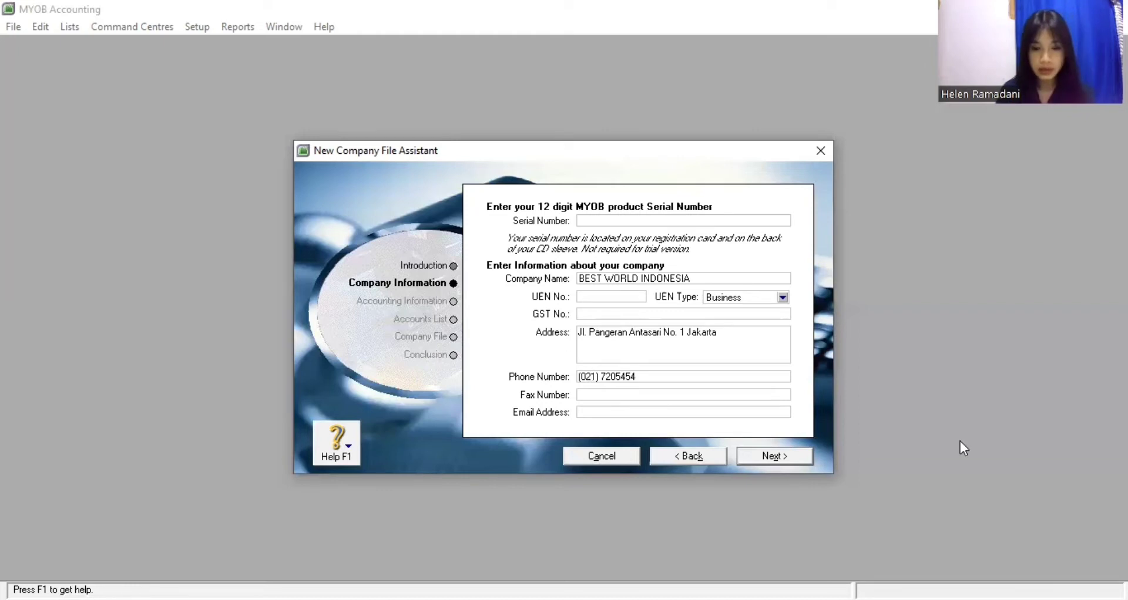
{"action": "left_click", "coordinate": [611, 395]}
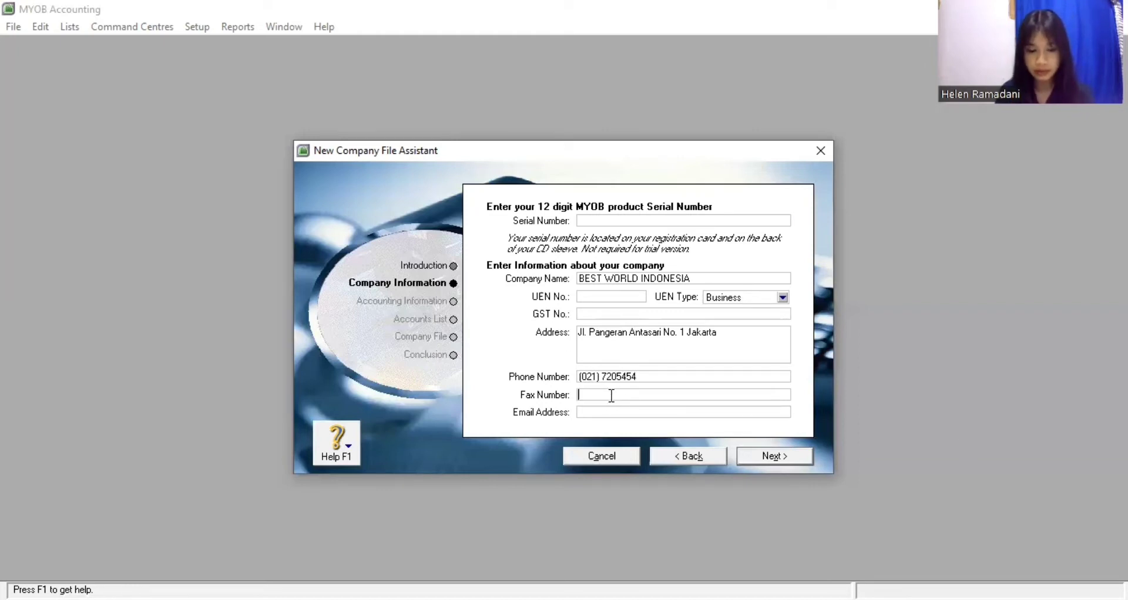
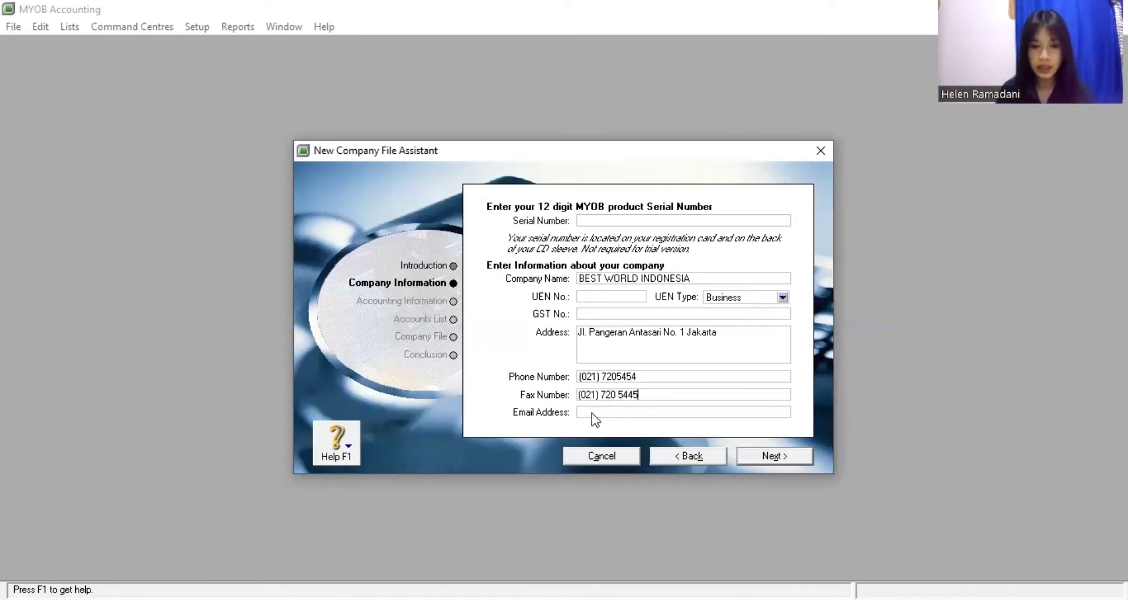
{"action": "left_click", "coordinate": [592, 412]}
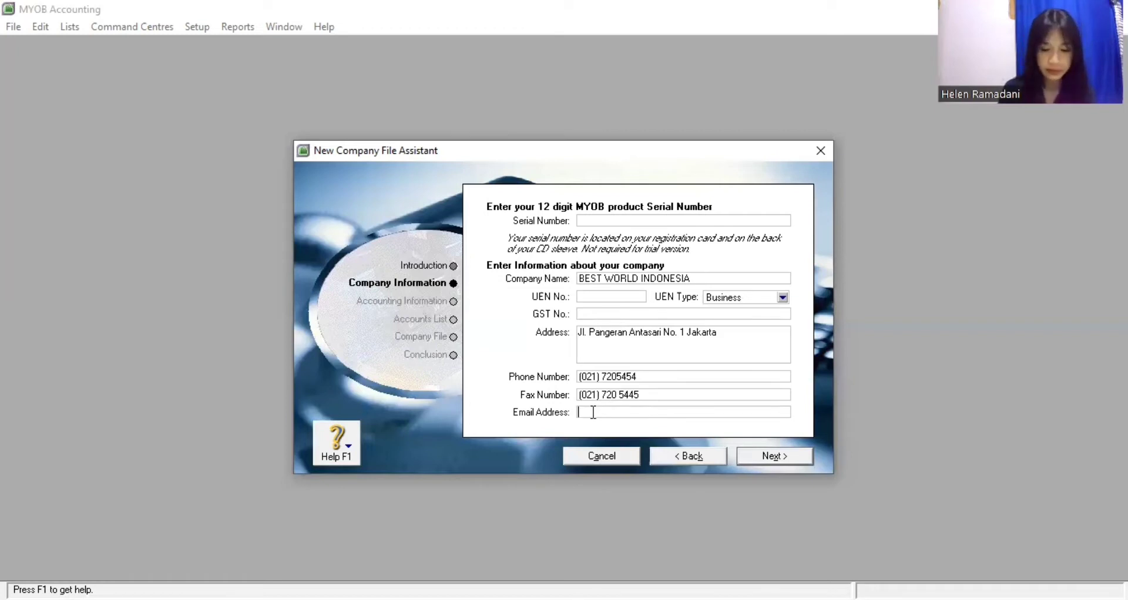
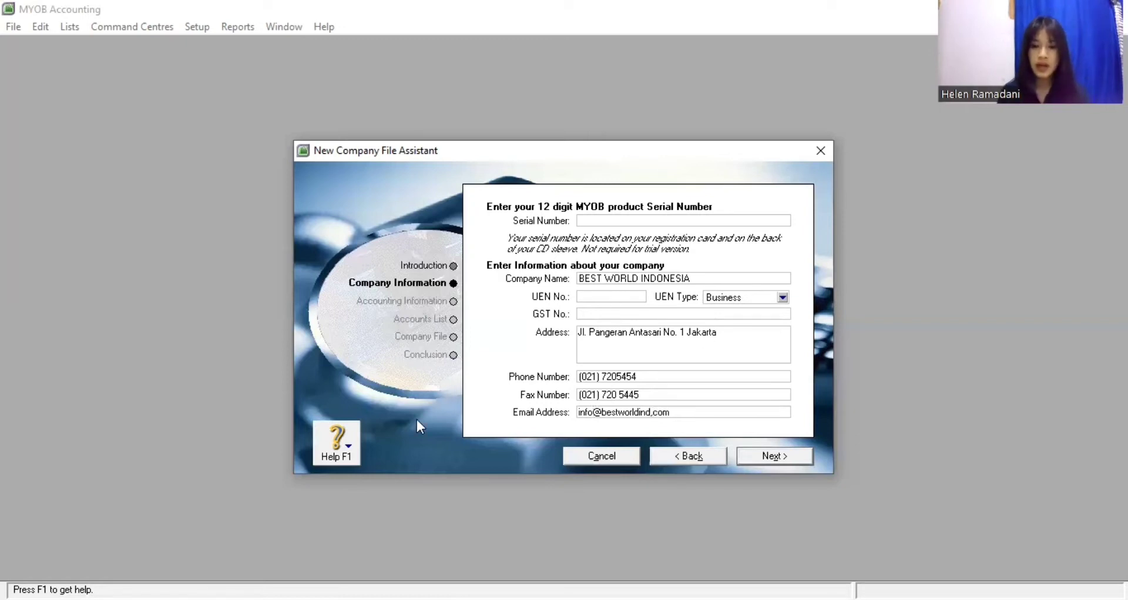
{"action": "left_click", "coordinate": [777, 461]}
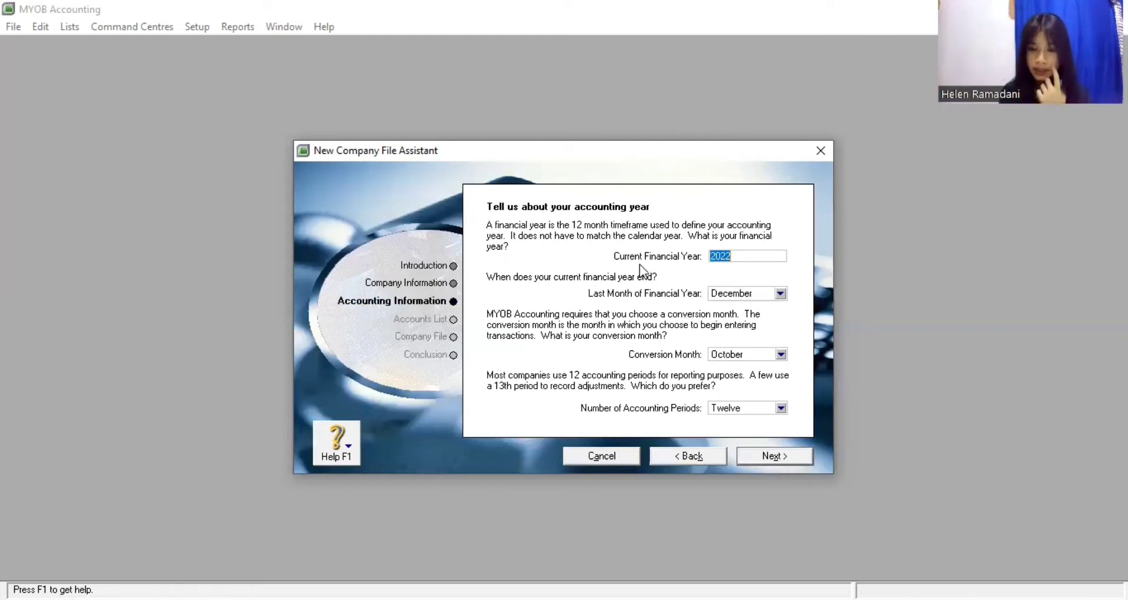
Set financial year 2017, conversion month January and Thirteen accounting periods
{"action": "left_click", "coordinate": [758, 258]}
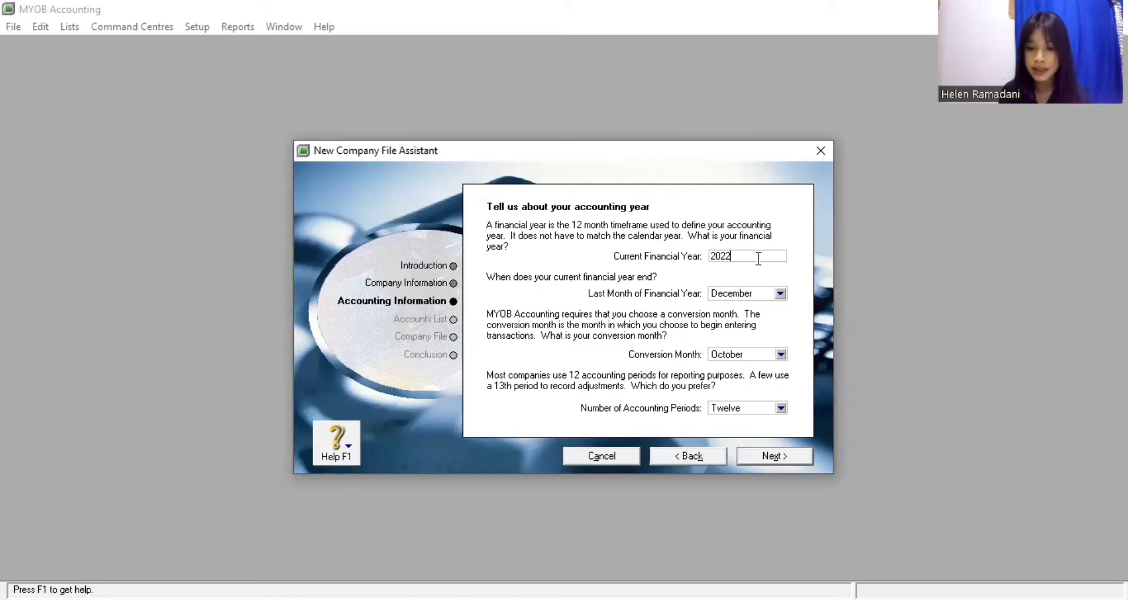
{"action": "key", "text": "BackSpace"}
{"action": "key", "text": "BackSpace"}
{"action": "type", "text": "17"}
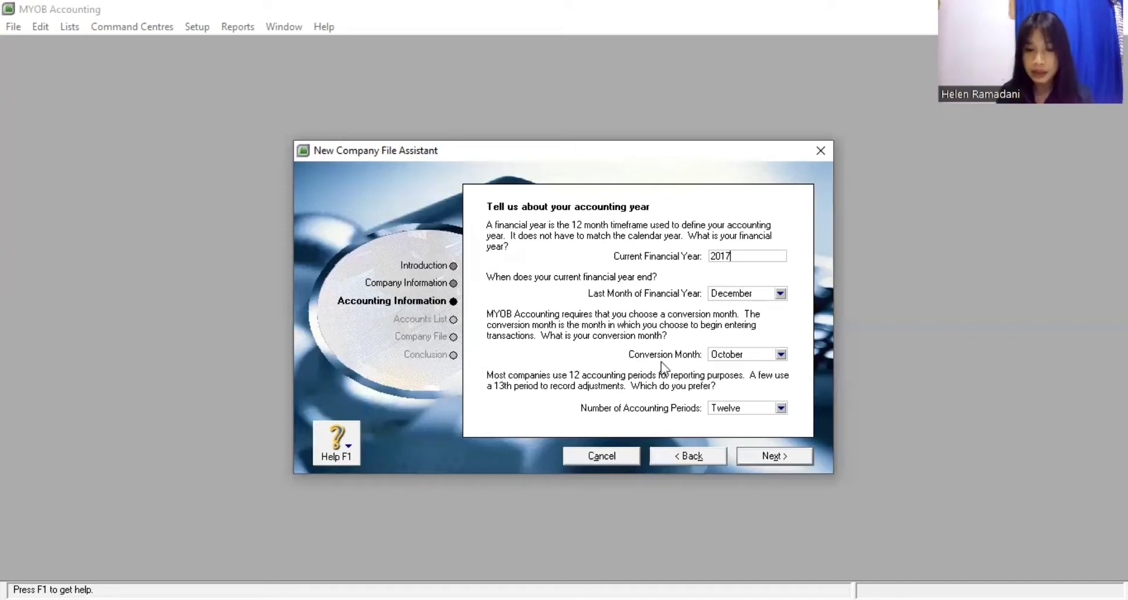
{"action": "left_click", "coordinate": [780, 353]}
{"action": "left_click", "coordinate": [765, 368]}
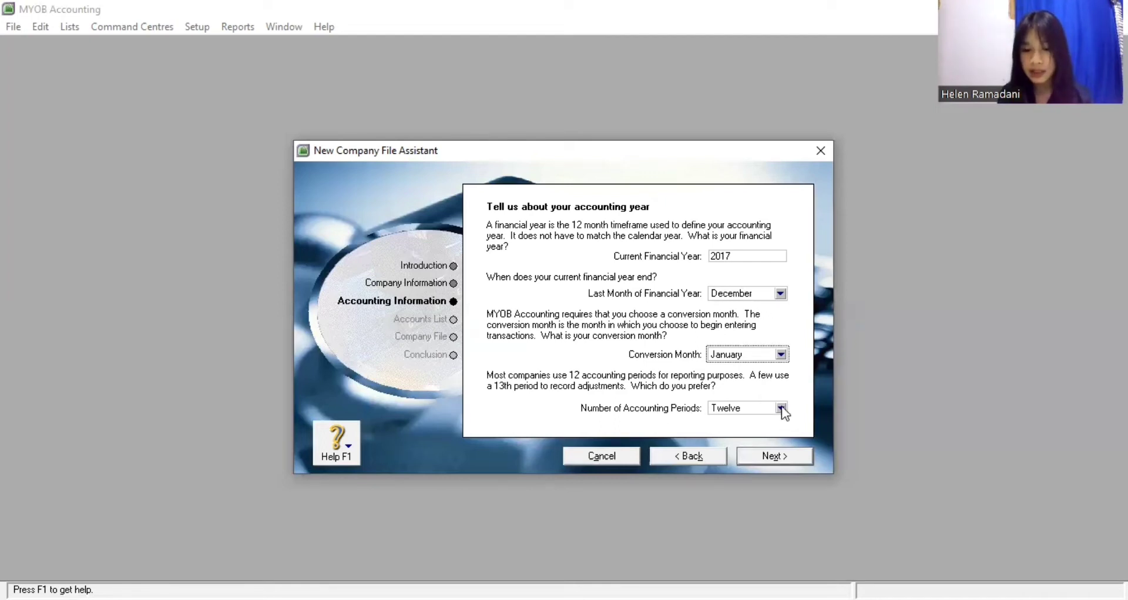
{"action": "left_click", "coordinate": [768, 436]}
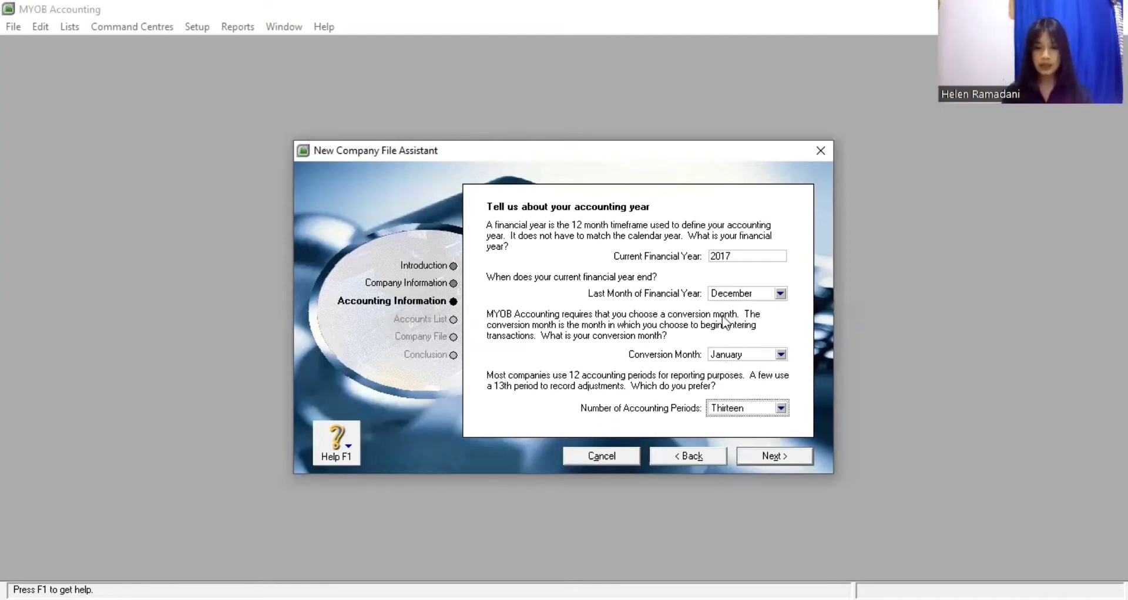
{"action": "left_click", "coordinate": [774, 455]}
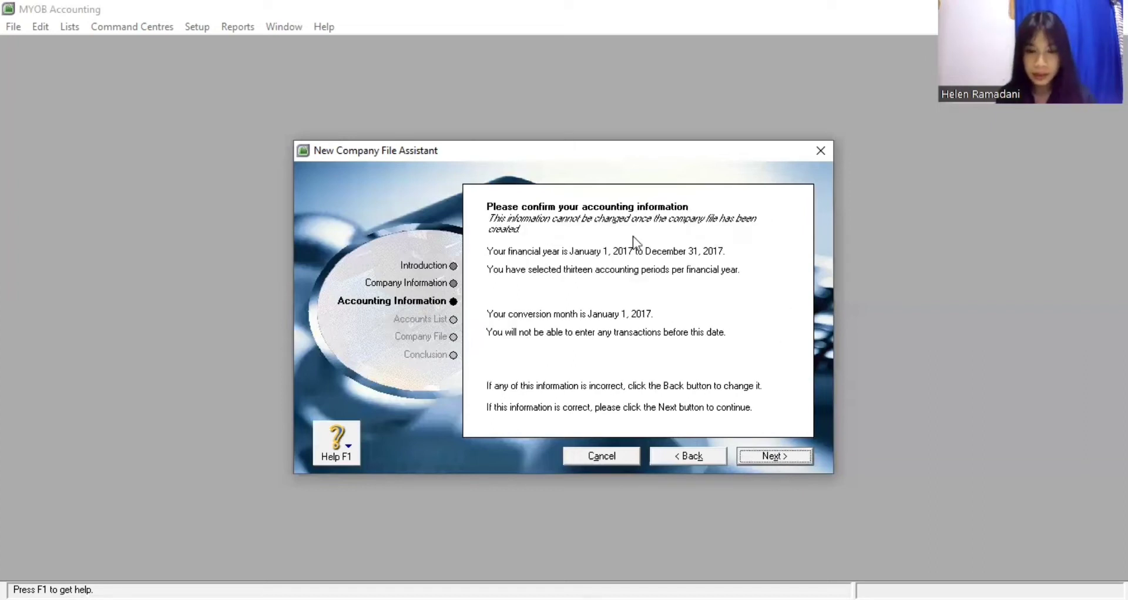
Confirm the accounting information, keep the provided accounts list, and set industry classification to All
{"action": "left_click", "coordinate": [762, 456]}
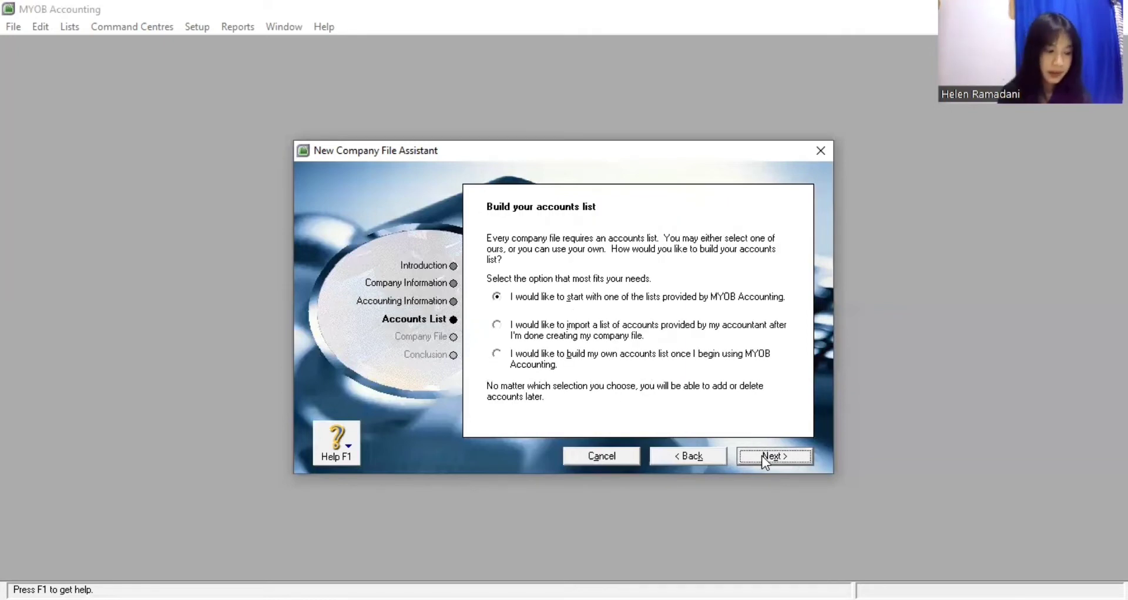
{"action": "left_click", "coordinate": [762, 456]}
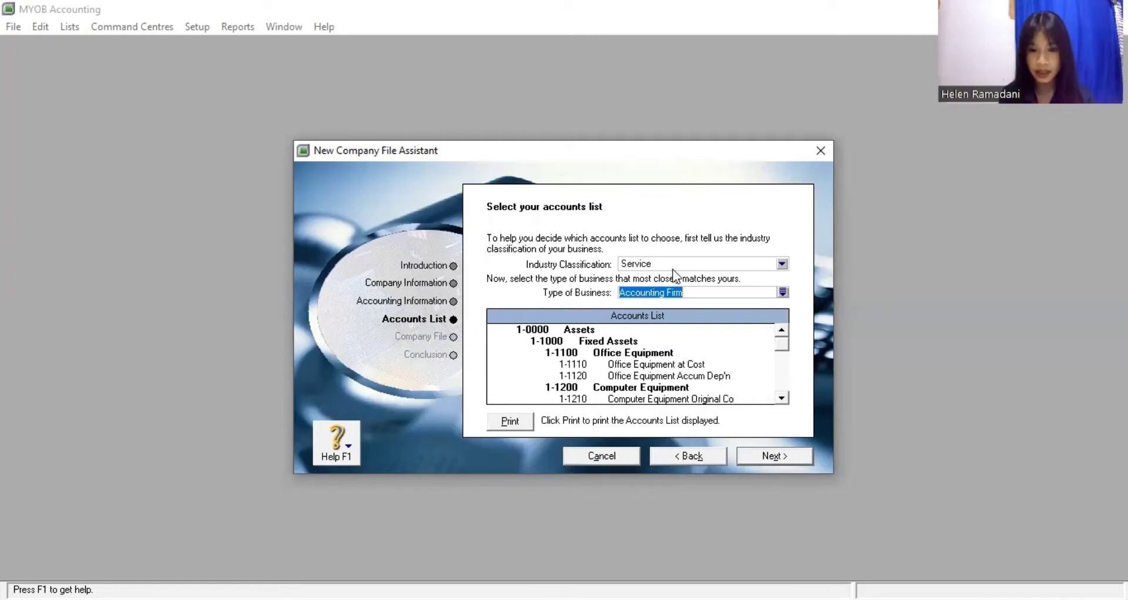
{"action": "left_click", "coordinate": [781, 264]}
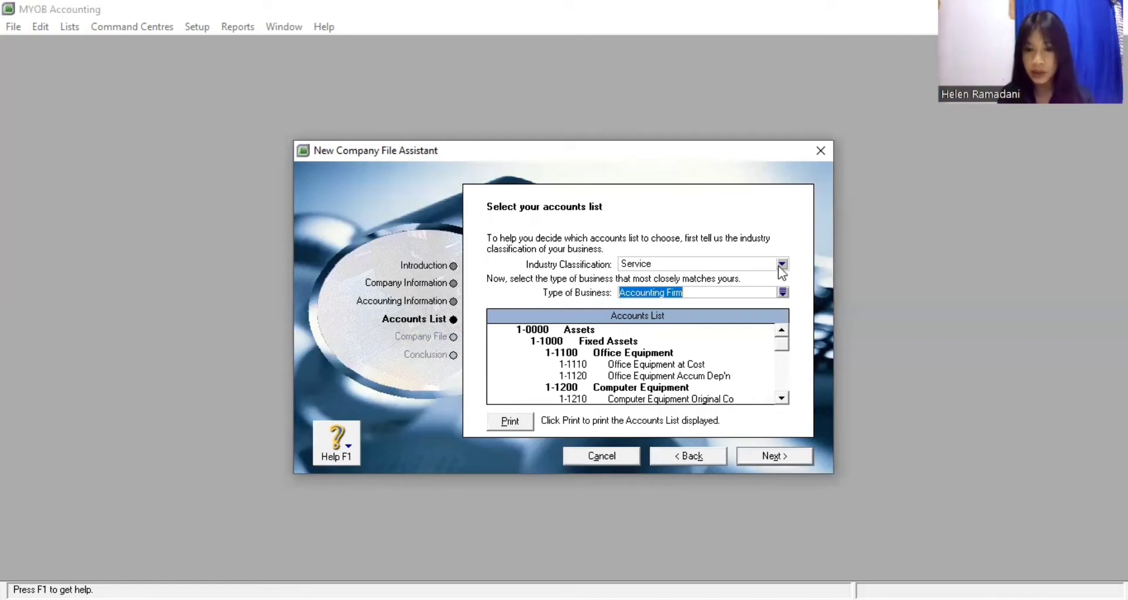
{"action": "left_click", "coordinate": [703, 332]}
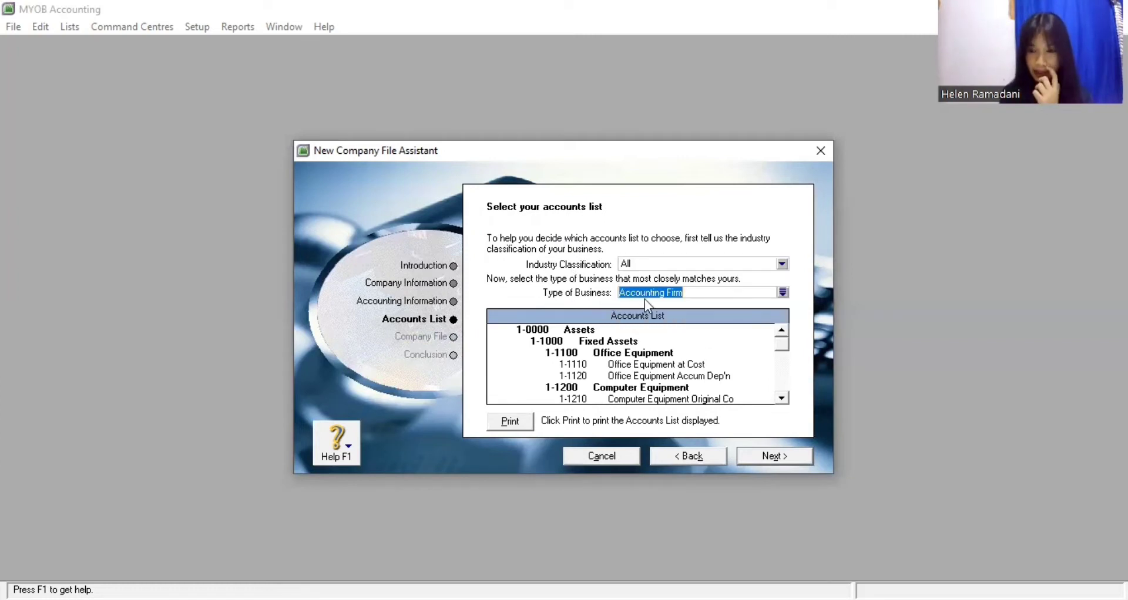
Choose Clothing - Retail as the business type and proceed to the company file page
{"action": "left_click", "coordinate": [781, 291]}
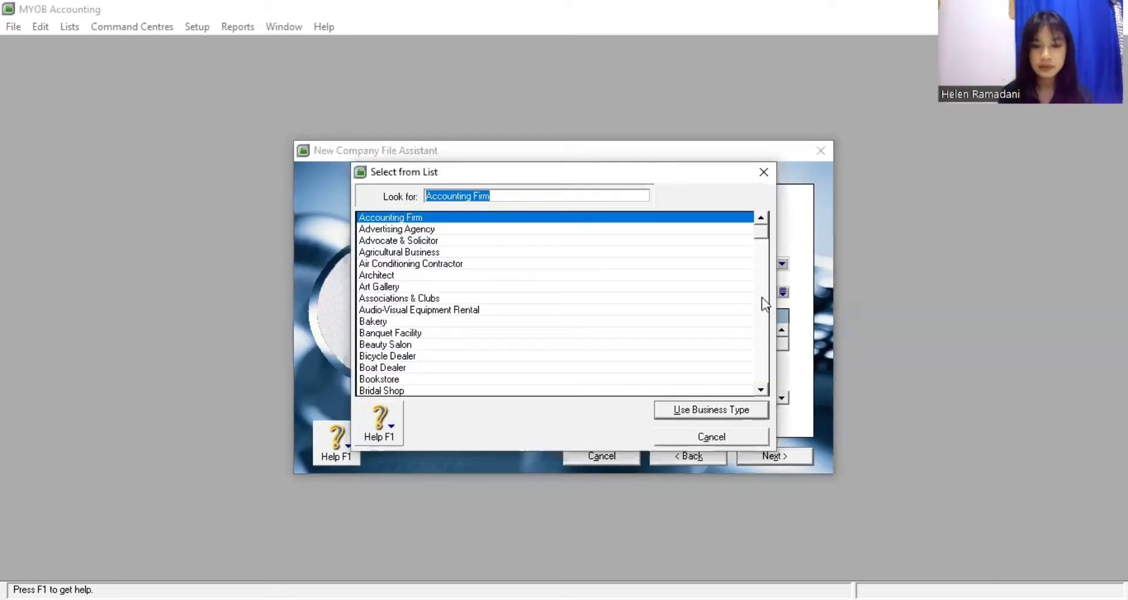
{"action": "left_click", "coordinate": [763, 395]}
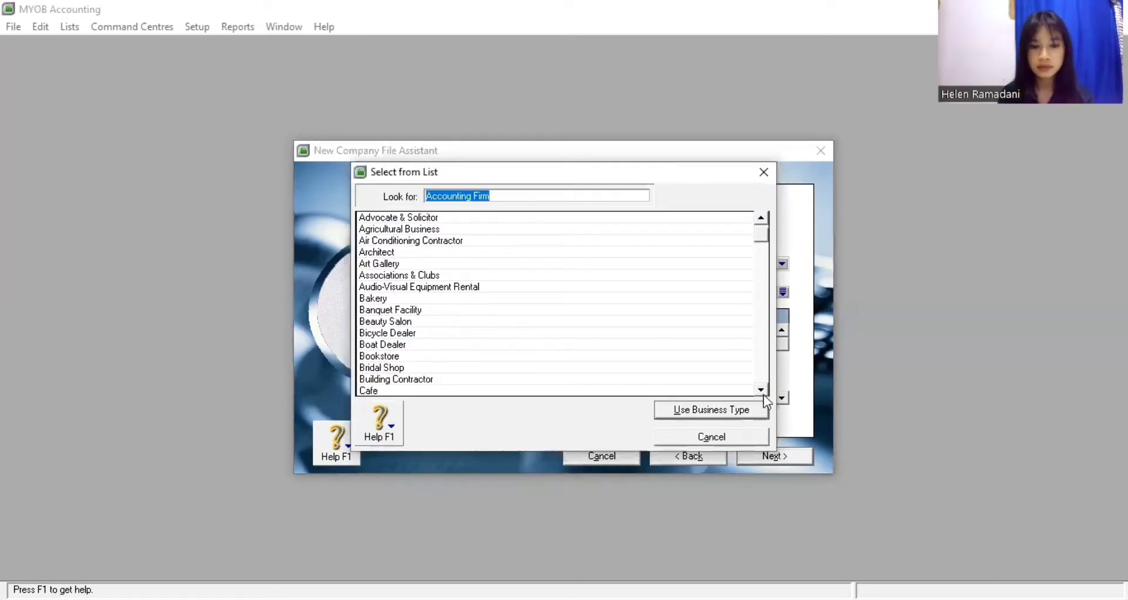
{"action": "left_click", "coordinate": [763, 394]}
{"action": "left_click", "coordinate": [763, 395]}
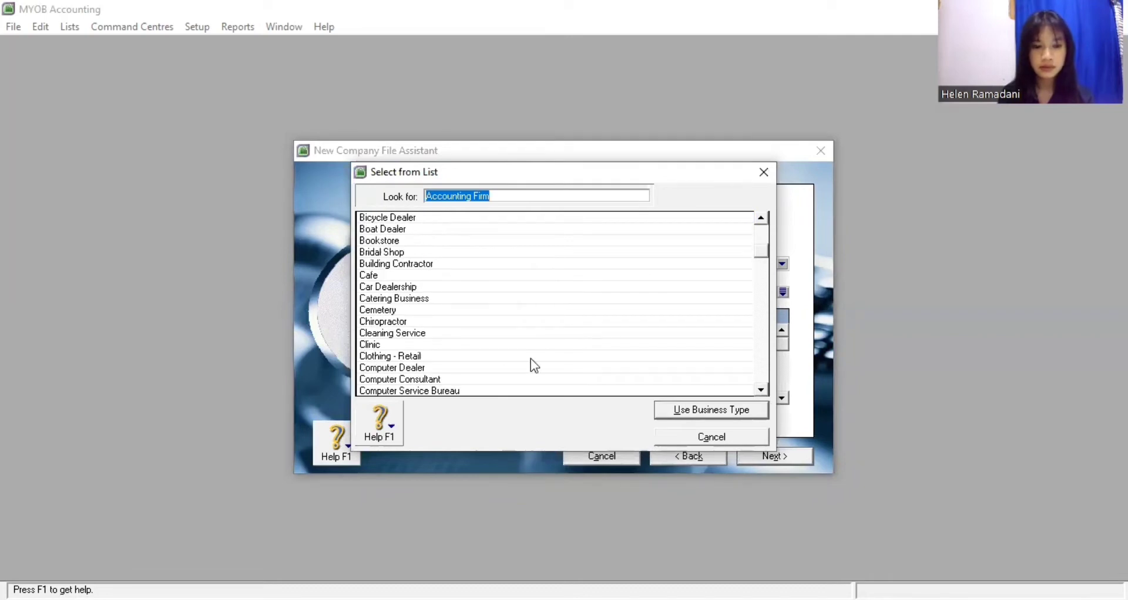
{"action": "left_click", "coordinate": [510, 360]}
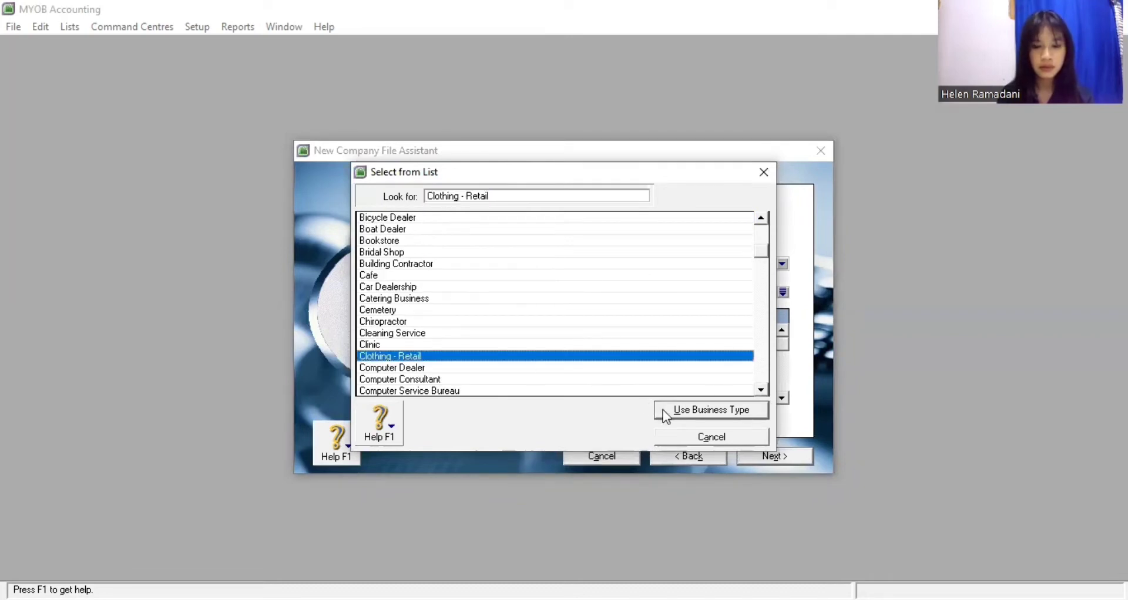
{"action": "left_click", "coordinate": [664, 411]}
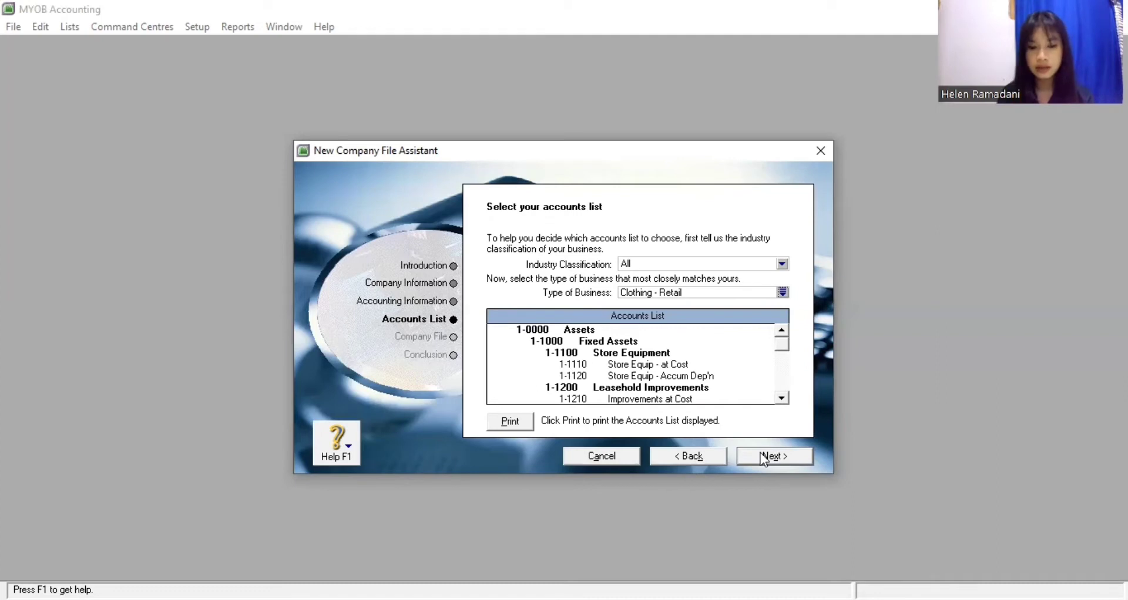
{"action": "left_click", "coordinate": [763, 458]}
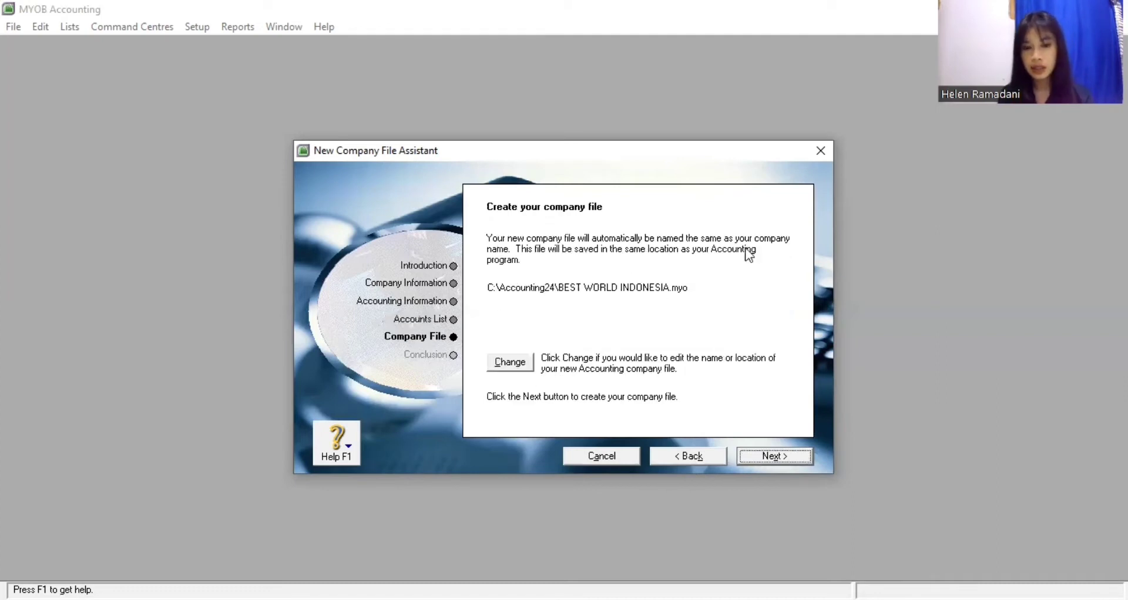
Save the BEST WORLD INDONESIA company file to Downloads and create it
{"action": "left_click", "coordinate": [509, 364]}
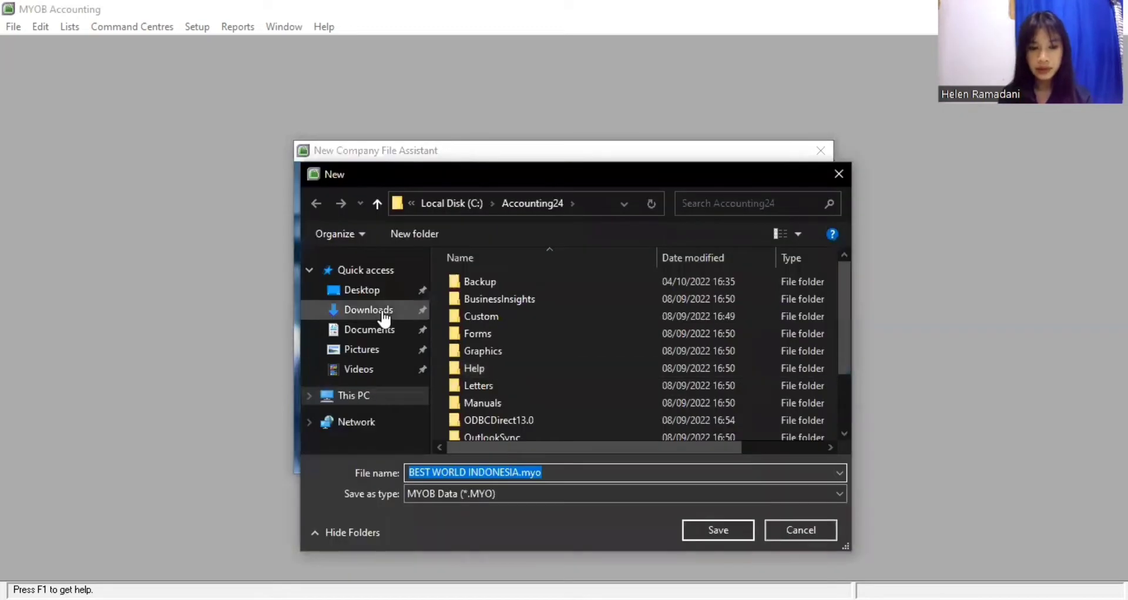
{"action": "left_click", "coordinate": [385, 317]}
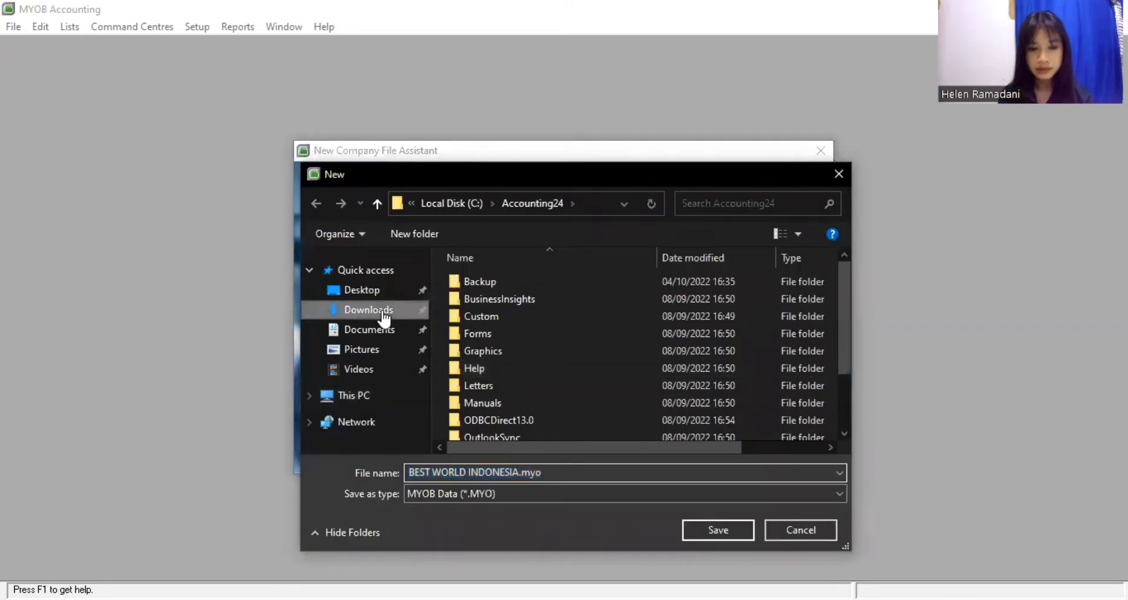
{"action": "left_click", "coordinate": [728, 530]}
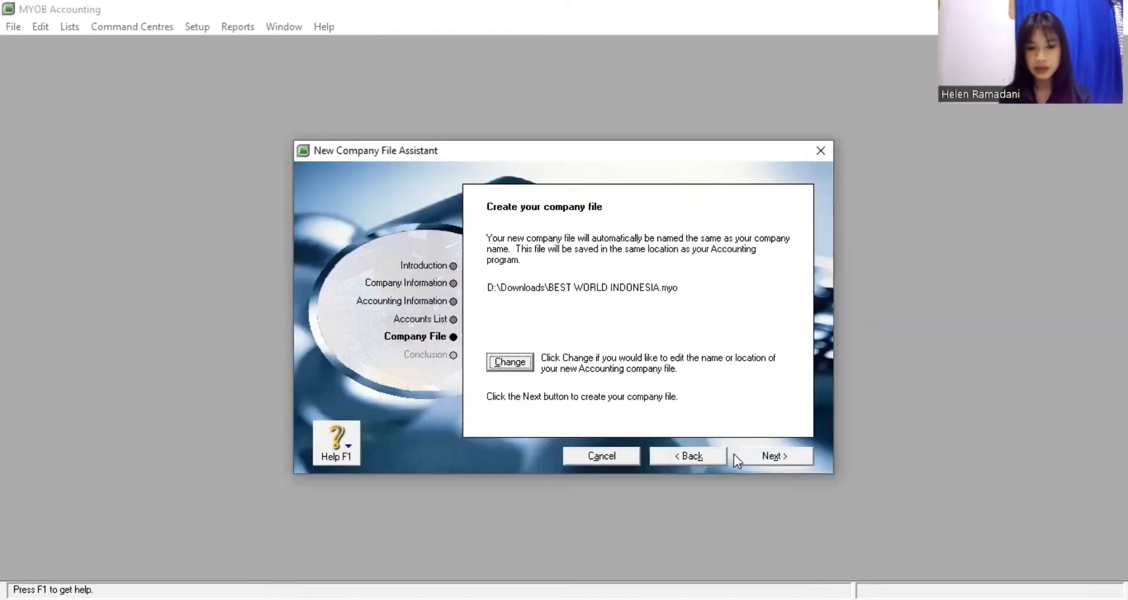
{"action": "left_click", "coordinate": [766, 454]}
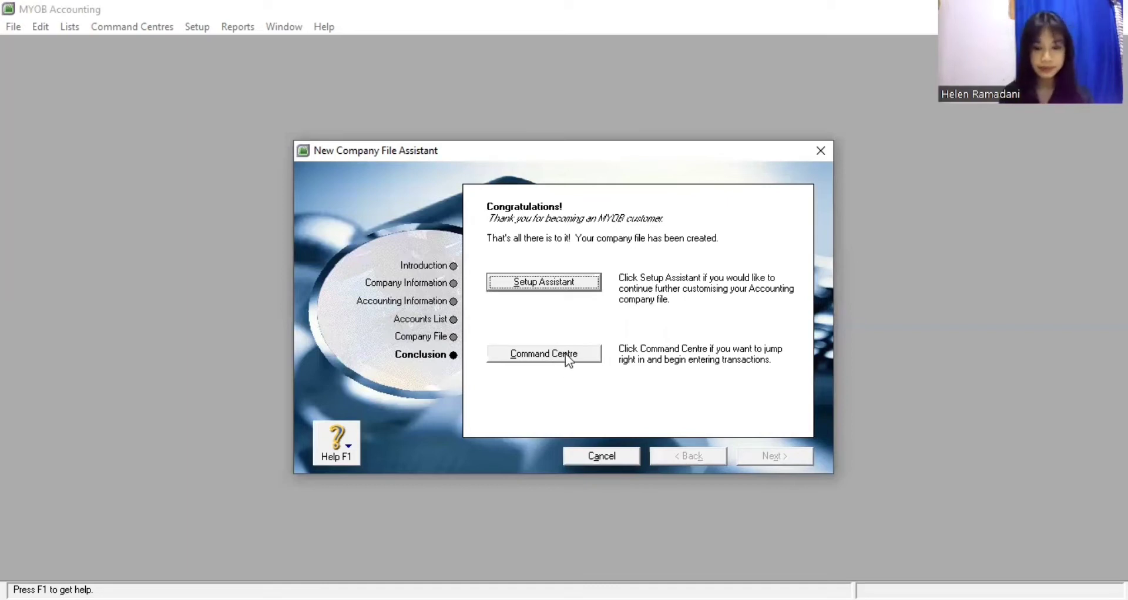
In Preferences, enable Warn if Jobs Are Not Assigned and disable automatic spell checking
{"action": "left_click", "coordinate": [567, 358]}
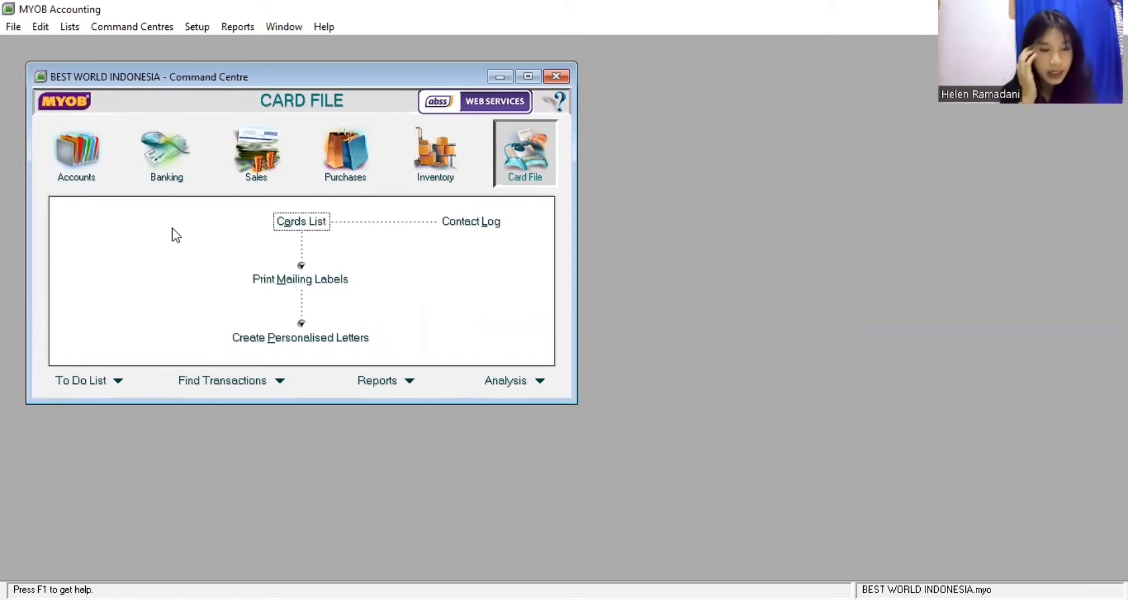
{"action": "left_click", "coordinate": [198, 27]}
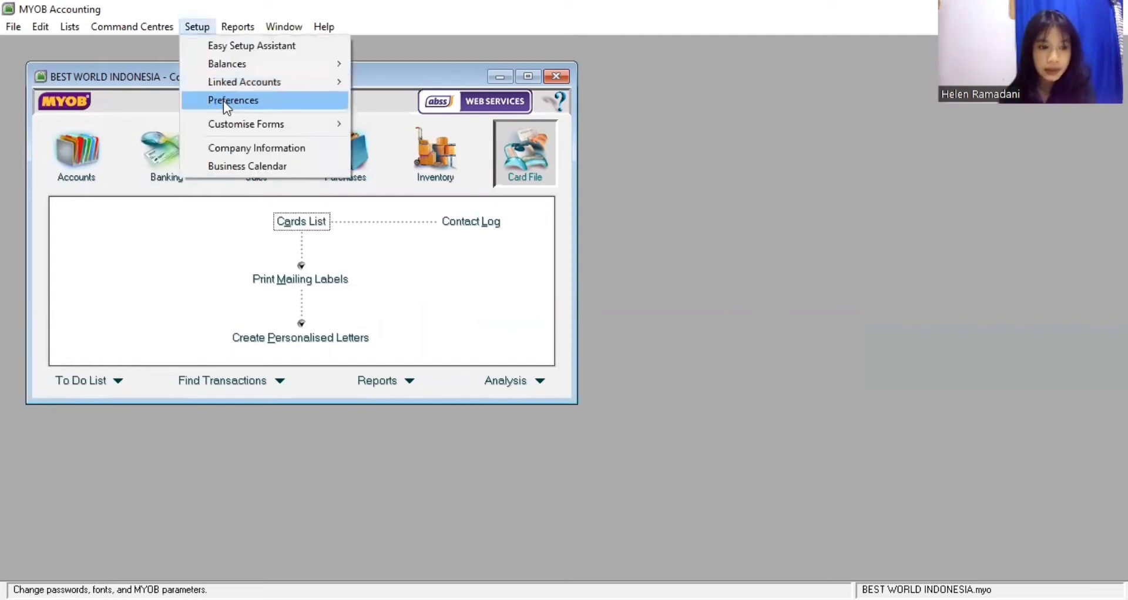
{"action": "left_click", "coordinate": [223, 101]}
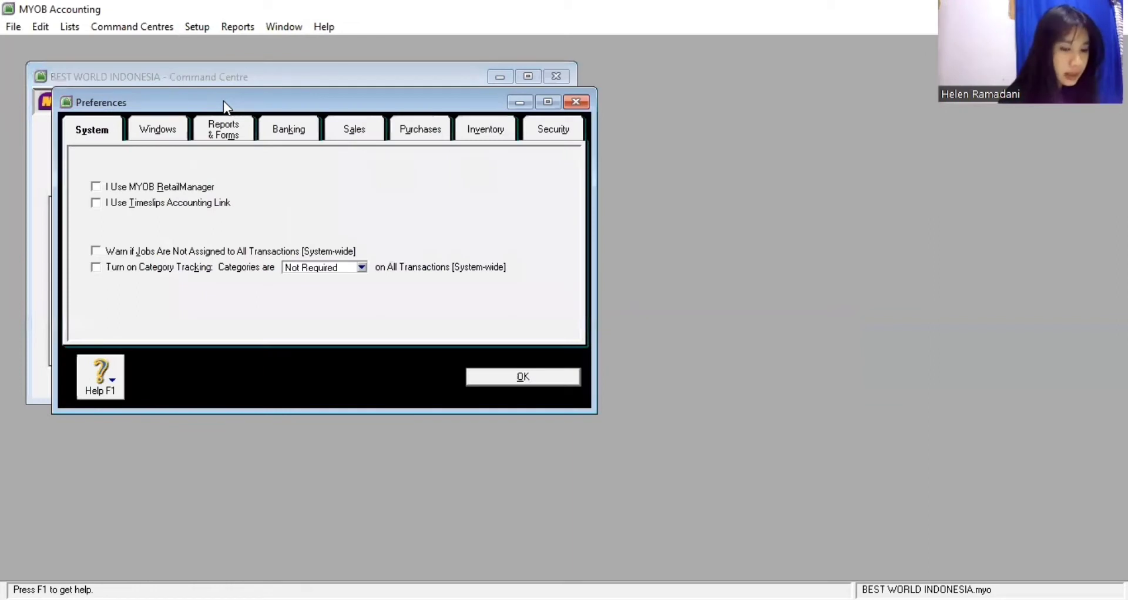
{"action": "left_click", "coordinate": [95, 252]}
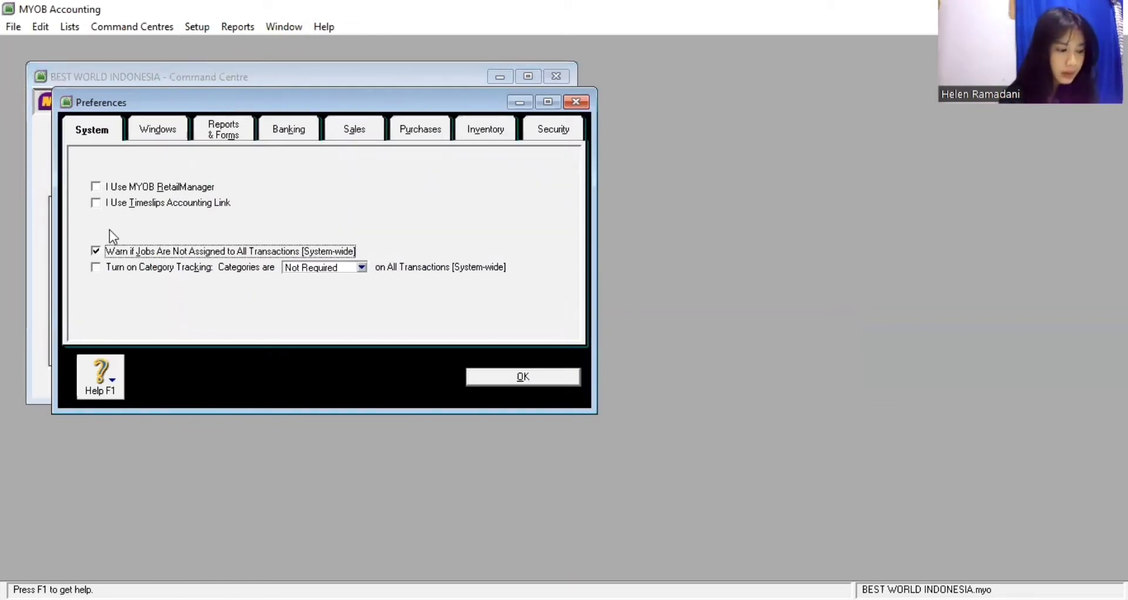
{"action": "left_click", "coordinate": [151, 130]}
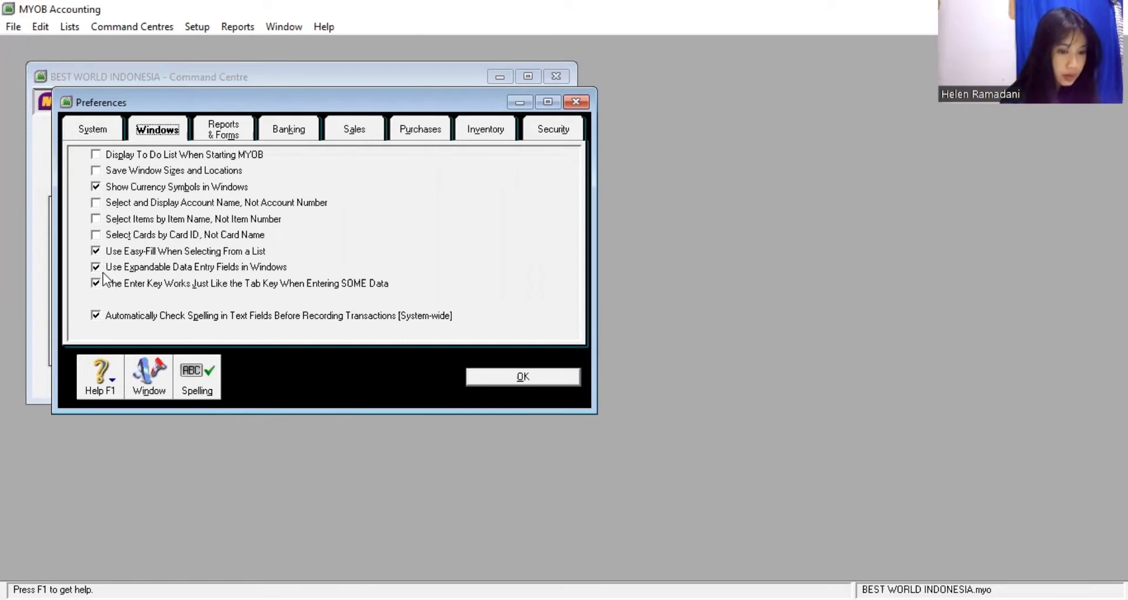
{"action": "left_click", "coordinate": [96, 316]}
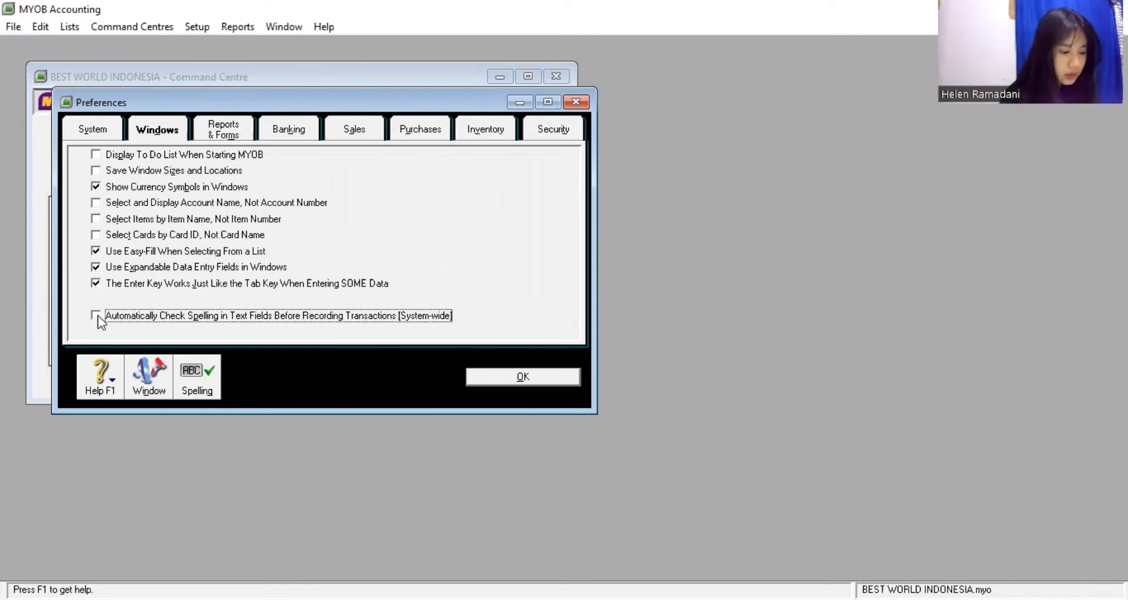
{"action": "left_click", "coordinate": [354, 133]}
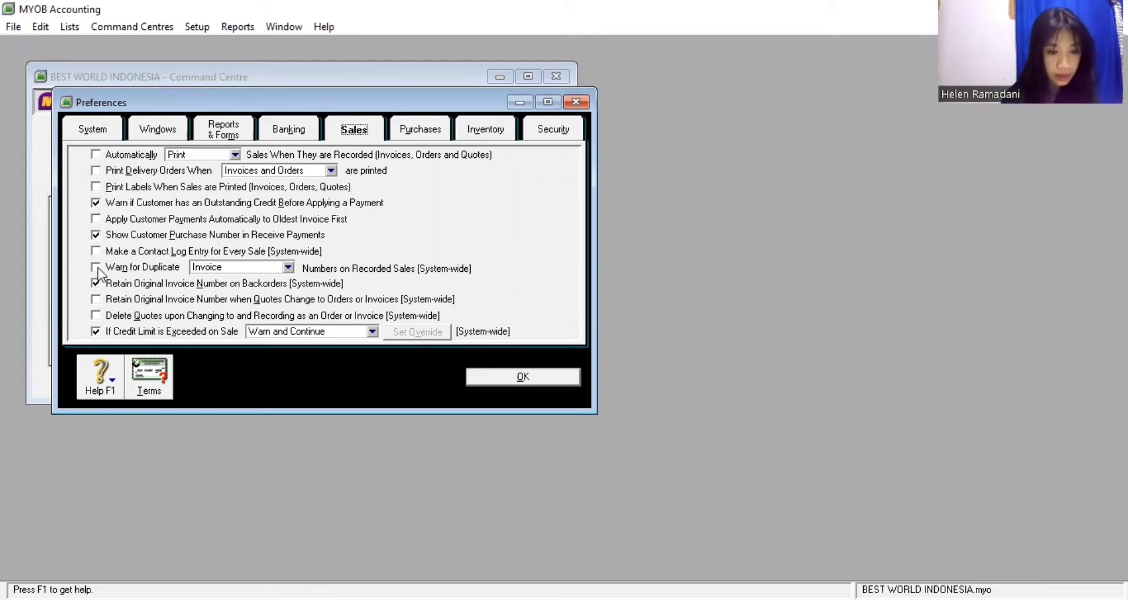
Enable duplicate invoice warnings and set customer tax and freight tax codes to N-T
{"action": "left_click", "coordinate": [97, 267]}
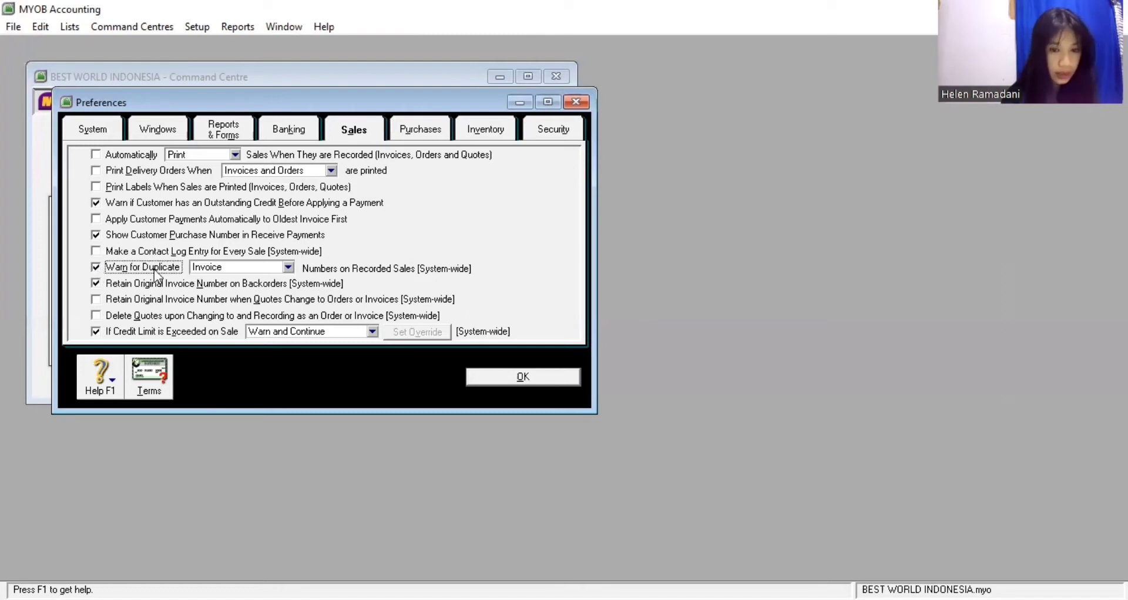
{"action": "left_click", "coordinate": [155, 371]}
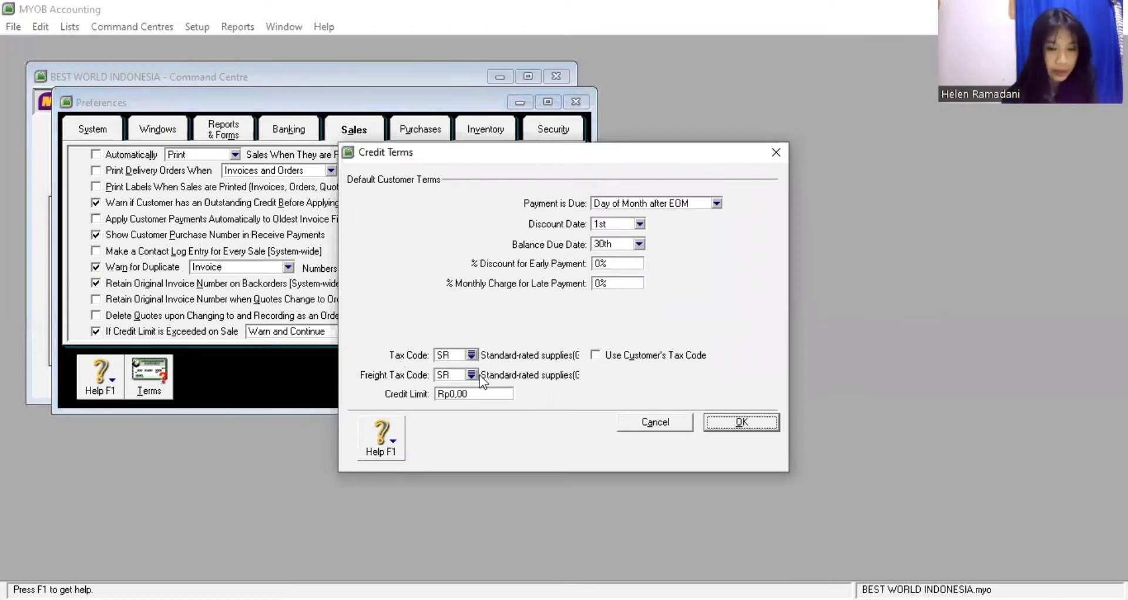
{"action": "left_click", "coordinate": [471, 355]}
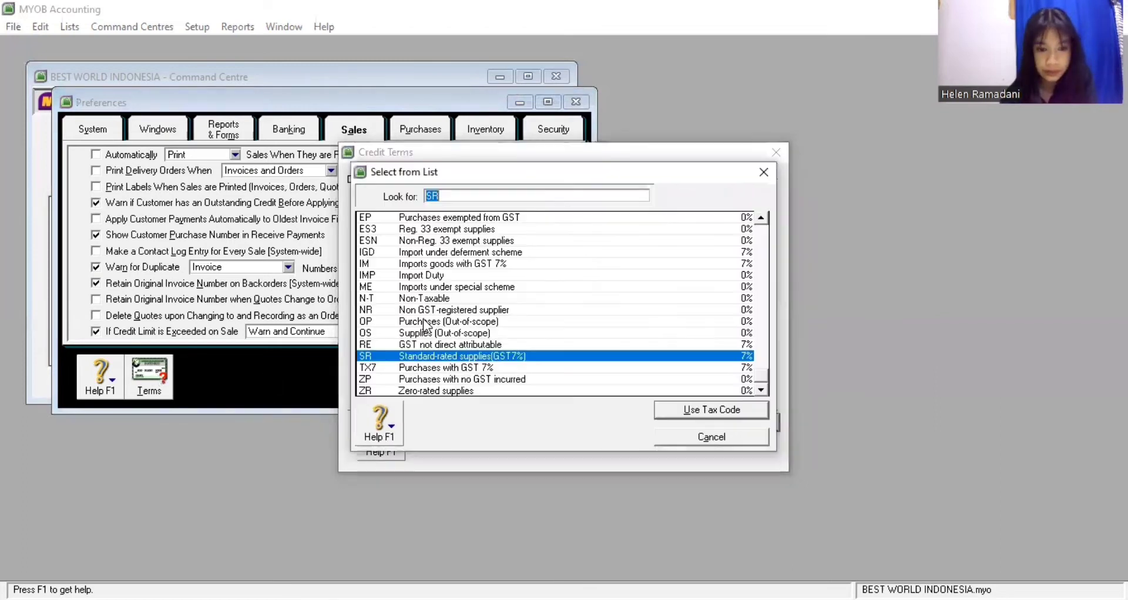
{"action": "type", "text": "N-T"}
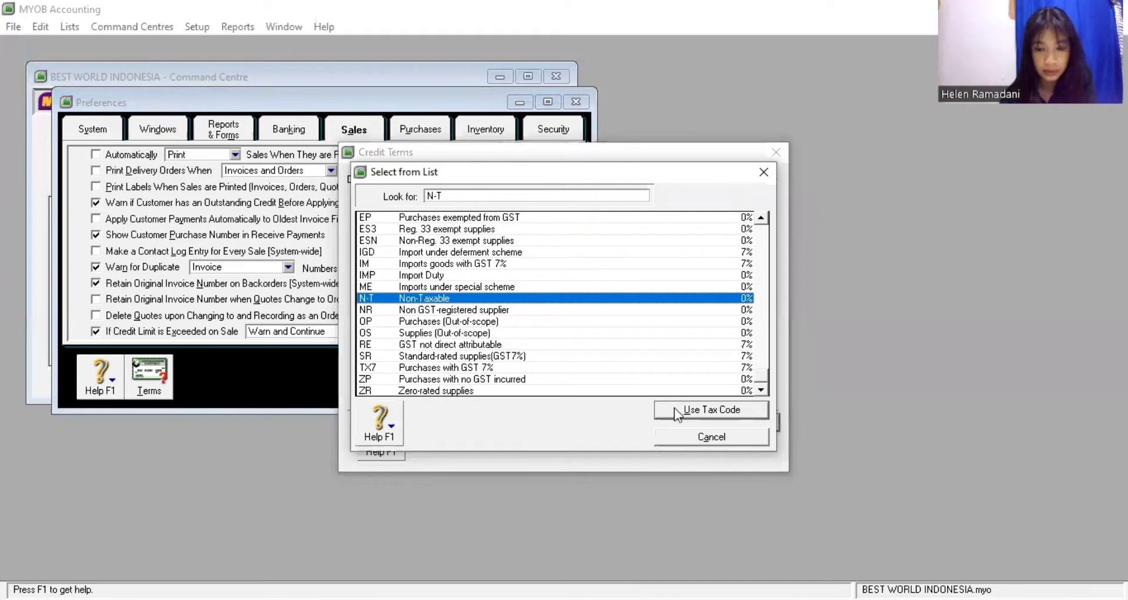
{"action": "left_click", "coordinate": [663, 410]}
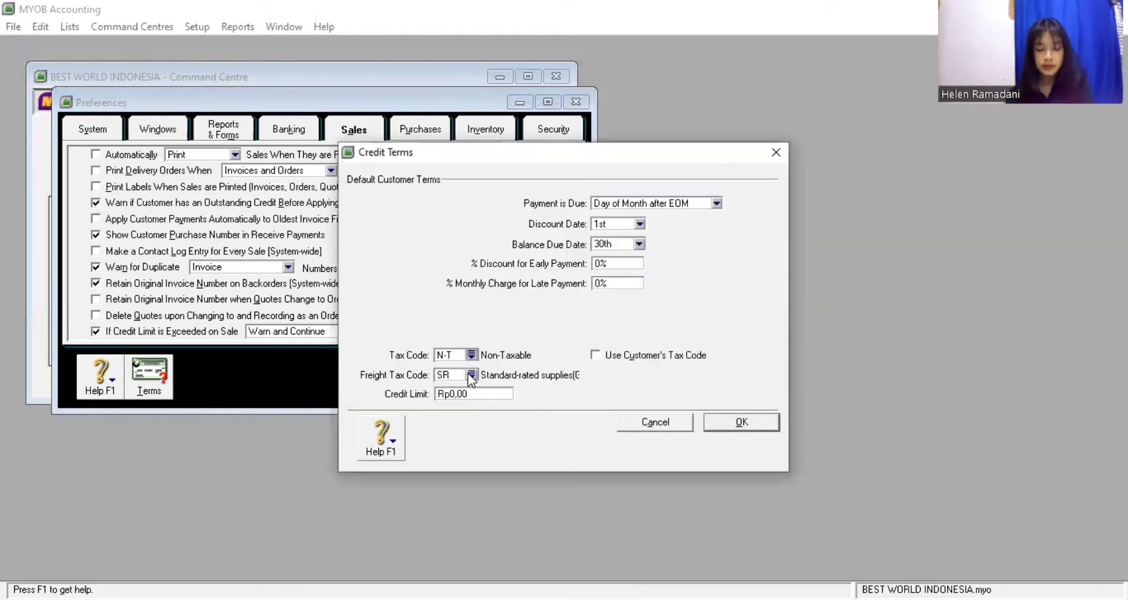
{"action": "left_click", "coordinate": [471, 375]}
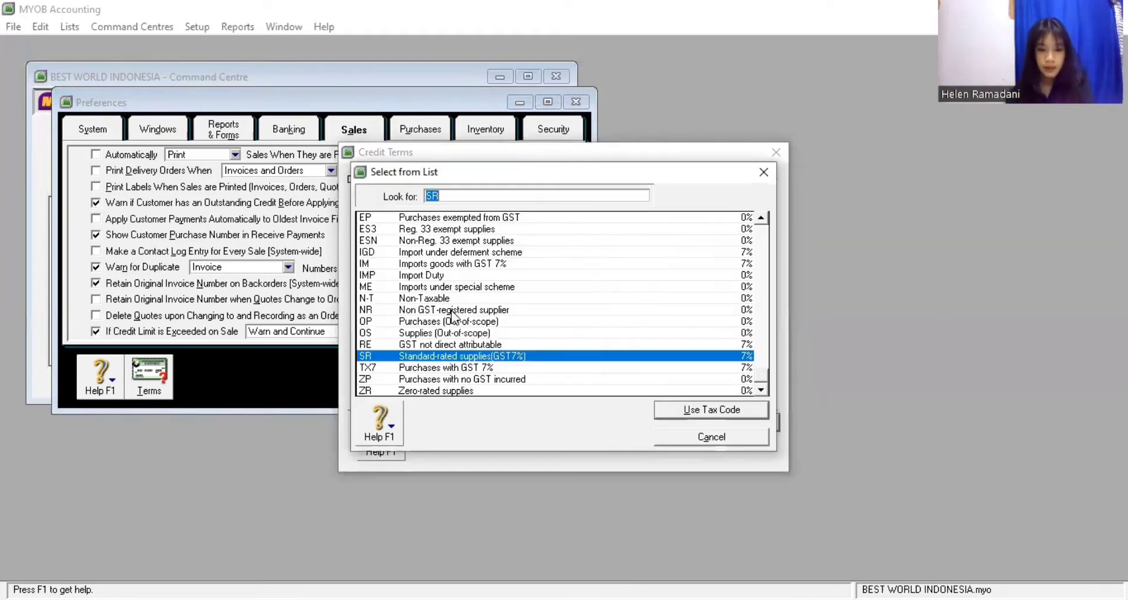
{"action": "type", "text": "N-T"}
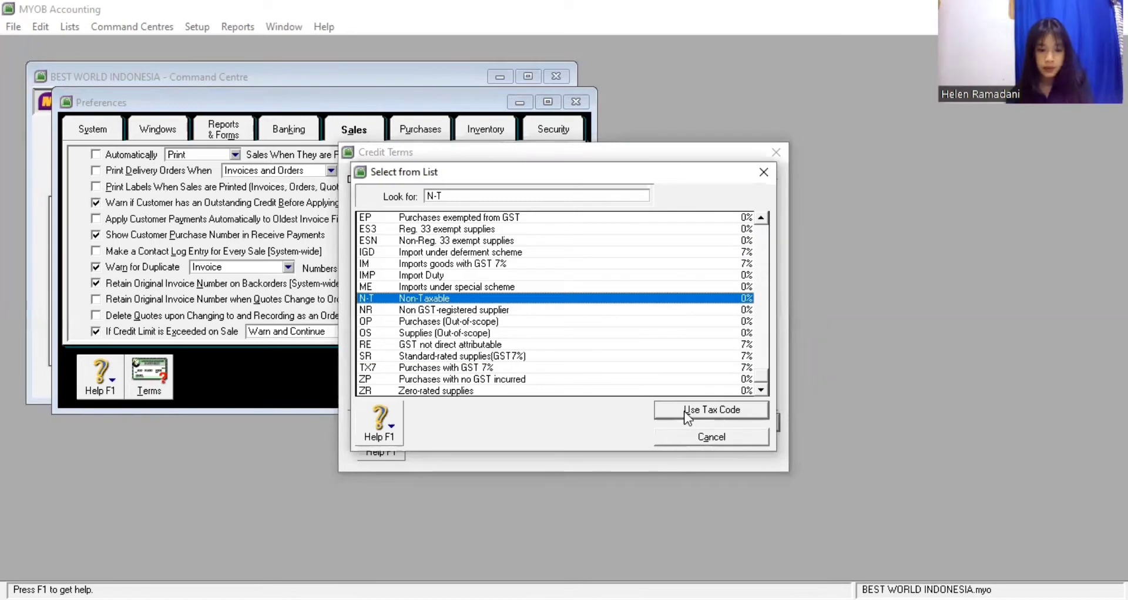
{"action": "key", "text": "Return"}
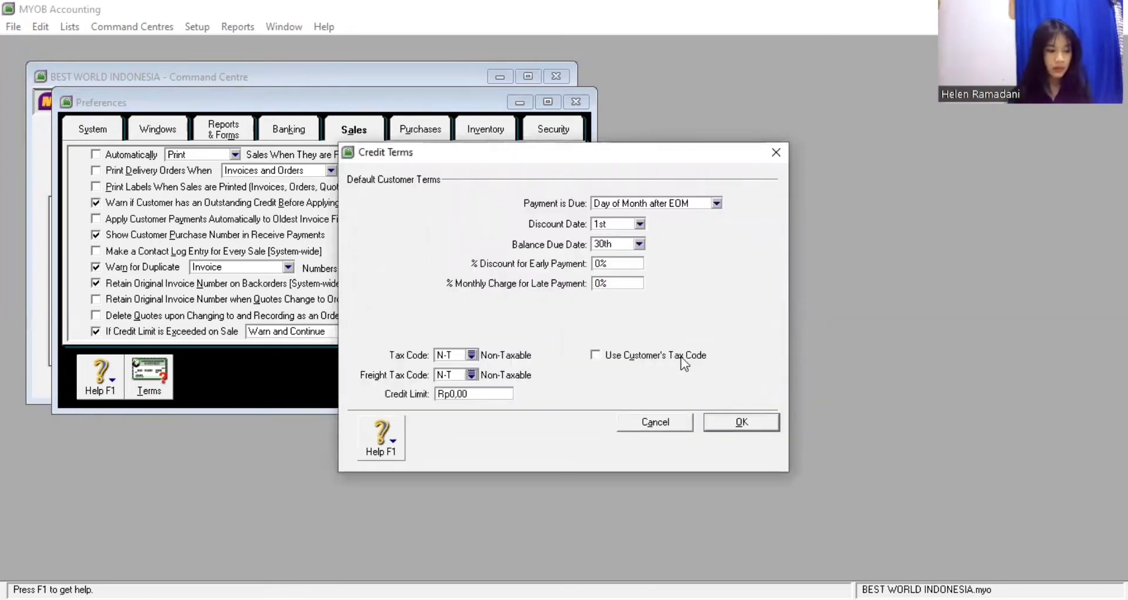
{"action": "left_click", "coordinate": [739, 422]}
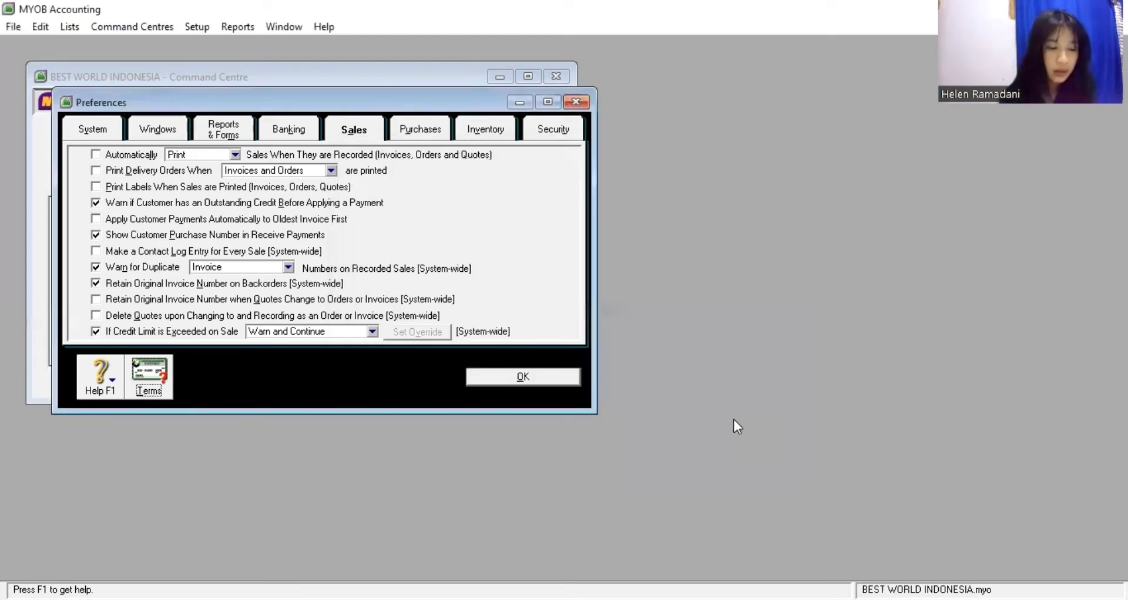
{"action": "left_click", "coordinate": [404, 129]}
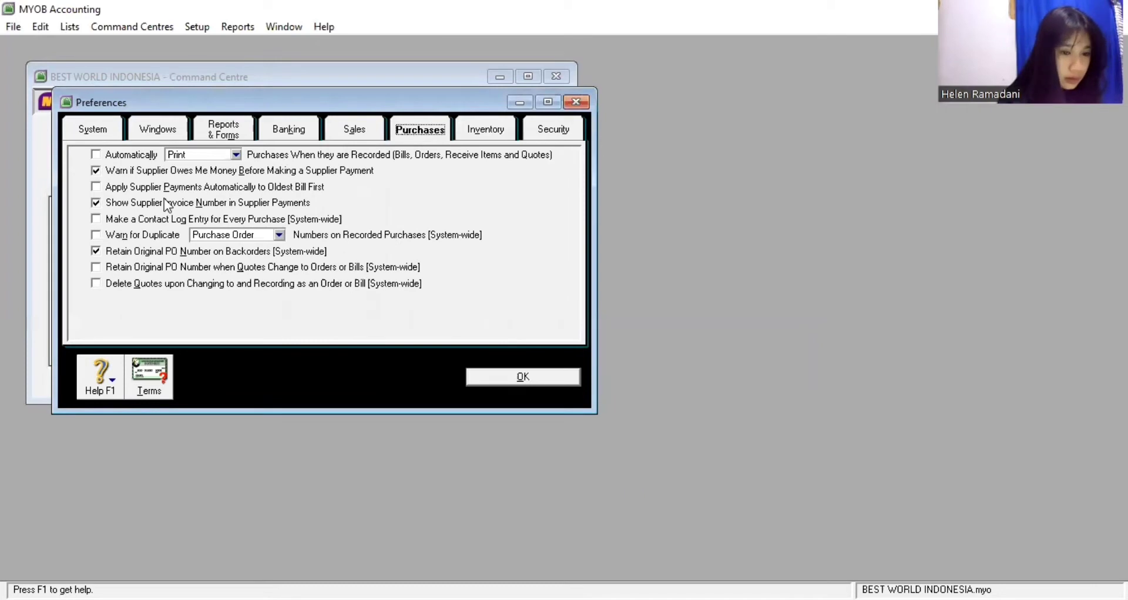
Enable duplicate purchase warnings and set supplier tax and freight tax codes to N-T
{"action": "left_click", "coordinate": [94, 236]}
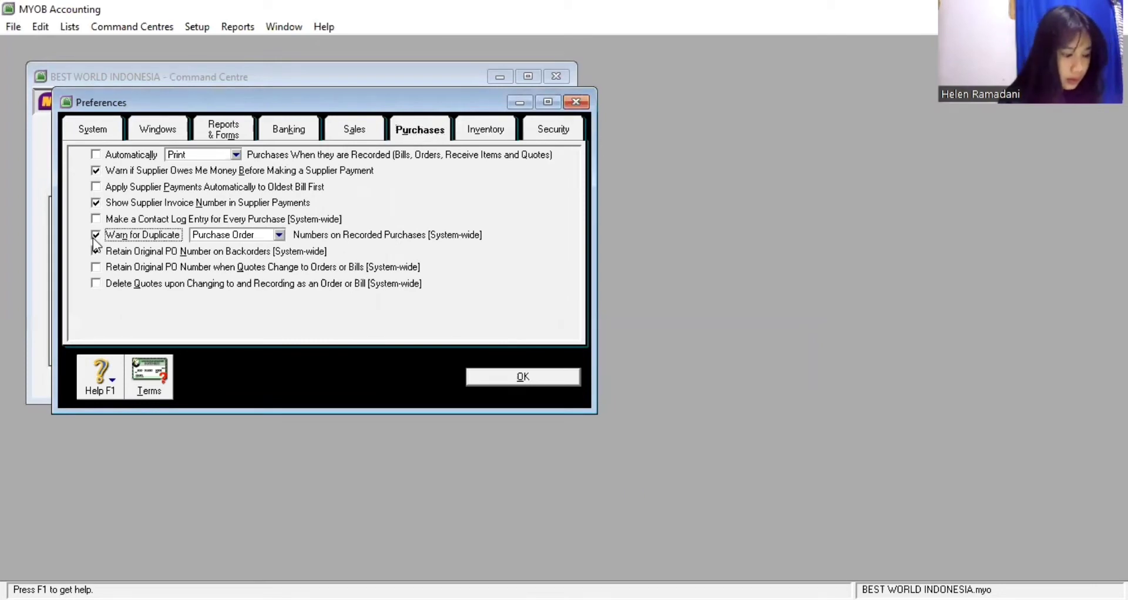
{"action": "left_click", "coordinate": [138, 367]}
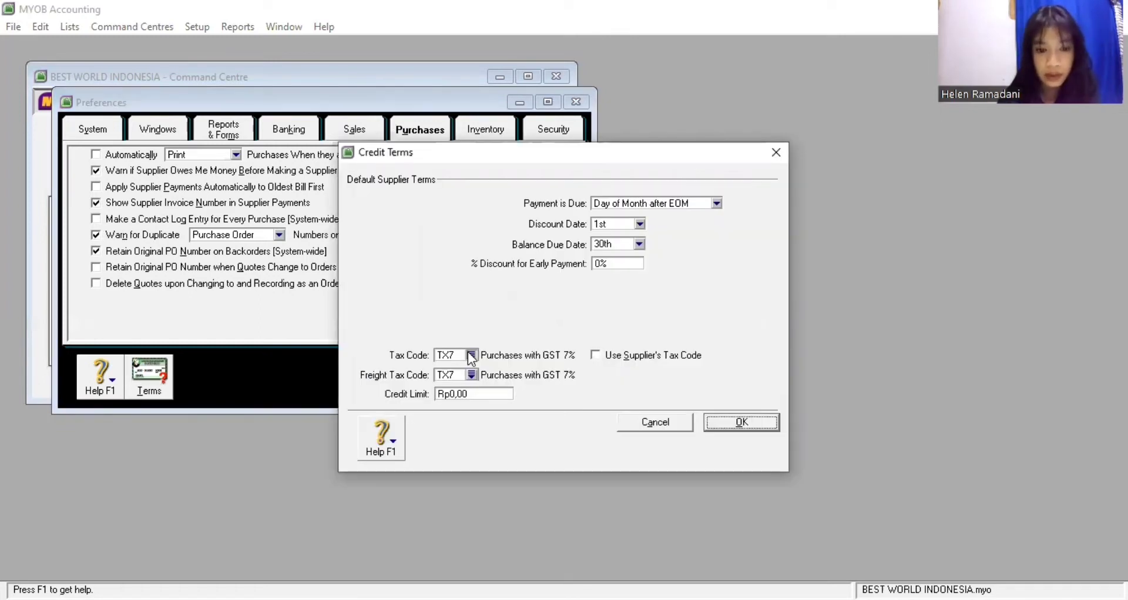
{"action": "left_click", "coordinate": [472, 355]}
{"action": "left_click", "coordinate": [415, 298]}
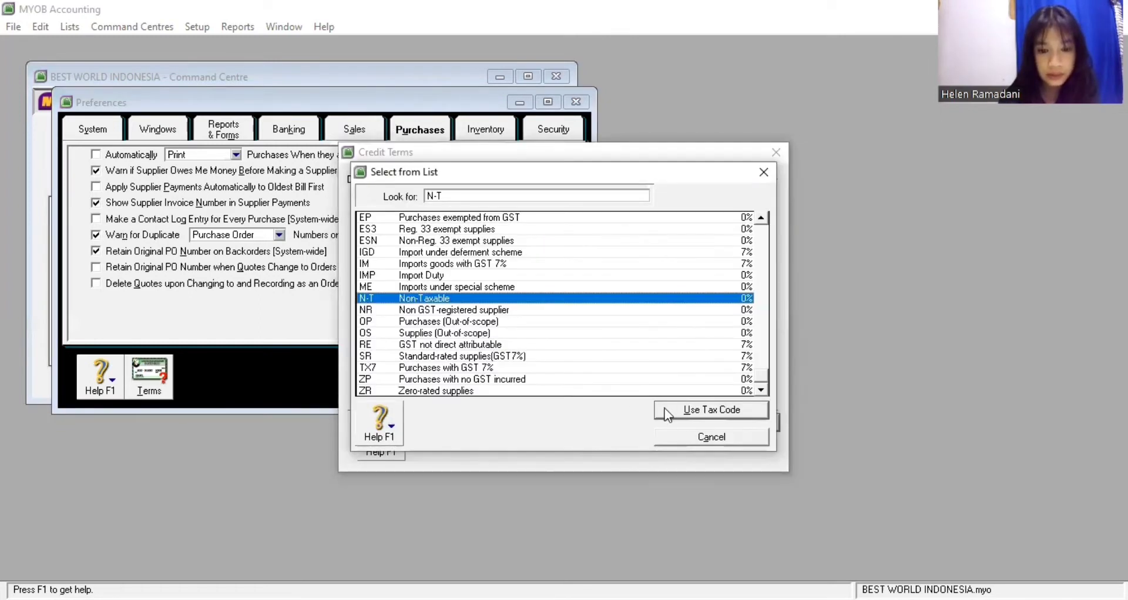
{"action": "left_click", "coordinate": [470, 376]}
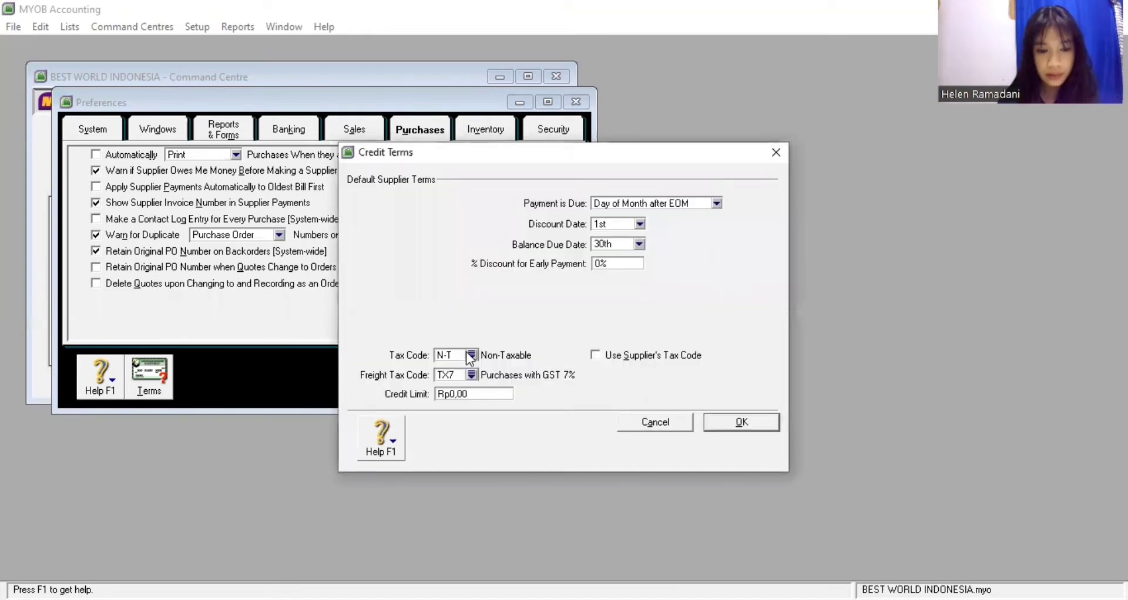
{"action": "left_click", "coordinate": [418, 301]}
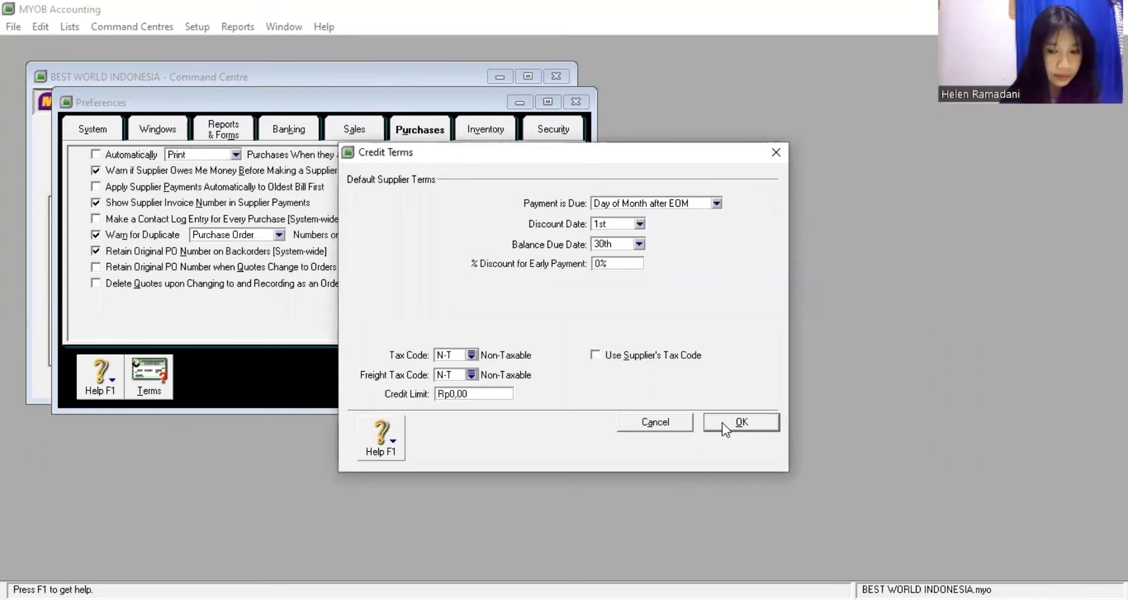
{"action": "key", "text": "Return"}
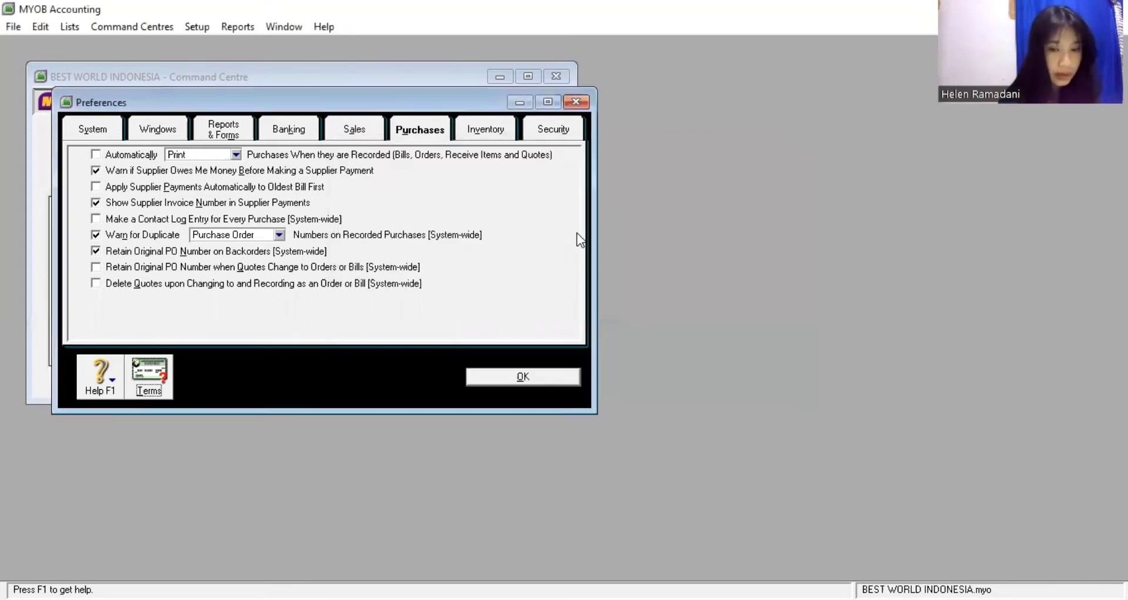
{"action": "left_click", "coordinate": [547, 131]}
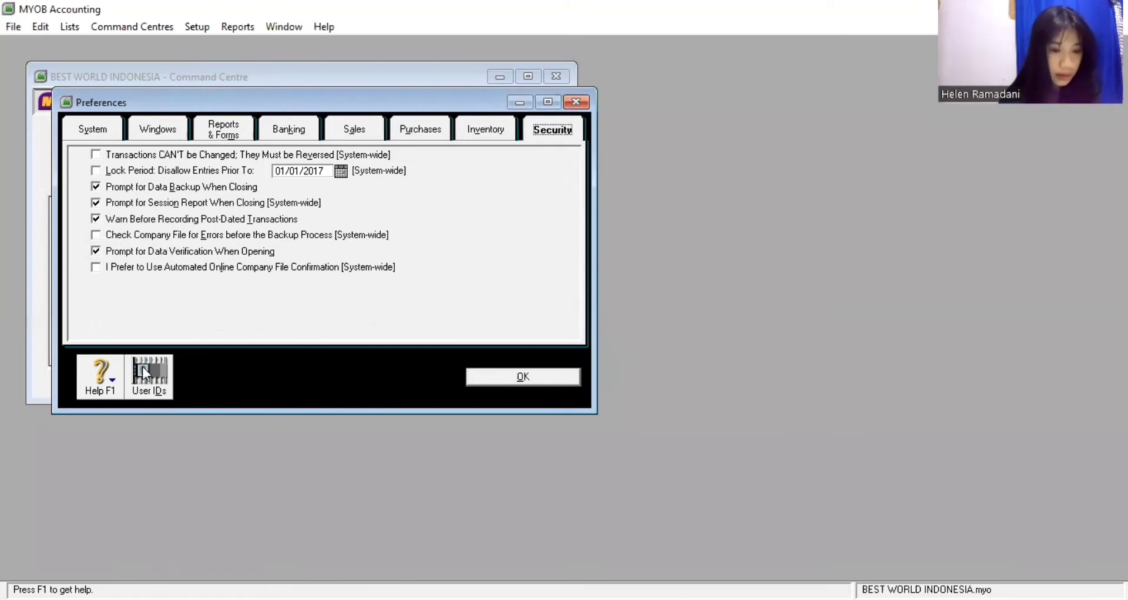
Add a new user ID with the user's full name, then close User Access and Preferences
{"action": "left_click", "coordinate": [154, 376]}
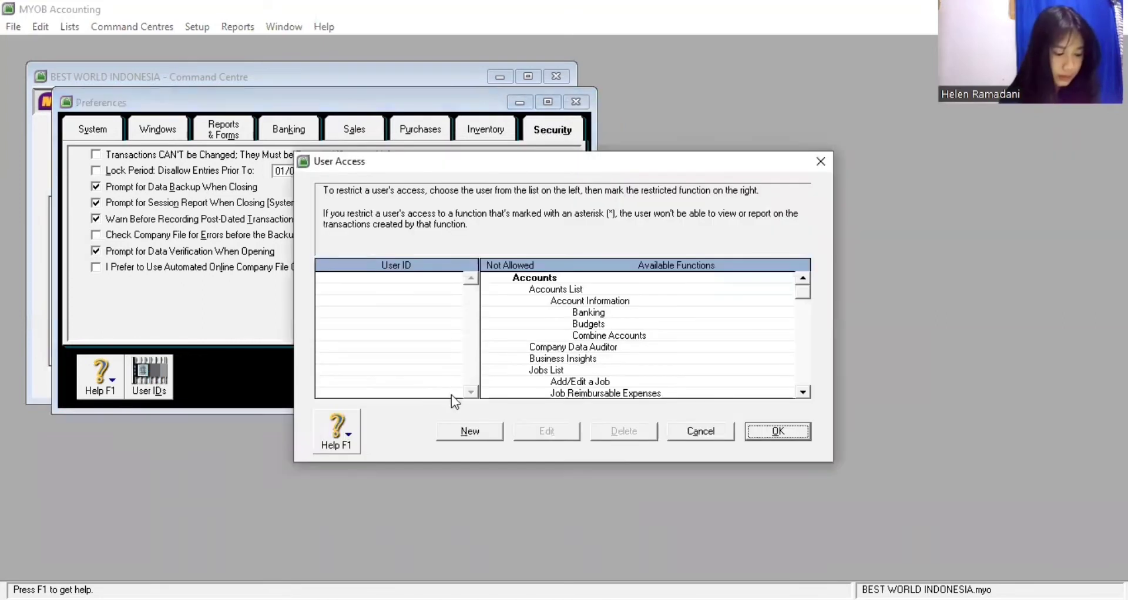
{"action": "left_click", "coordinate": [481, 431]}
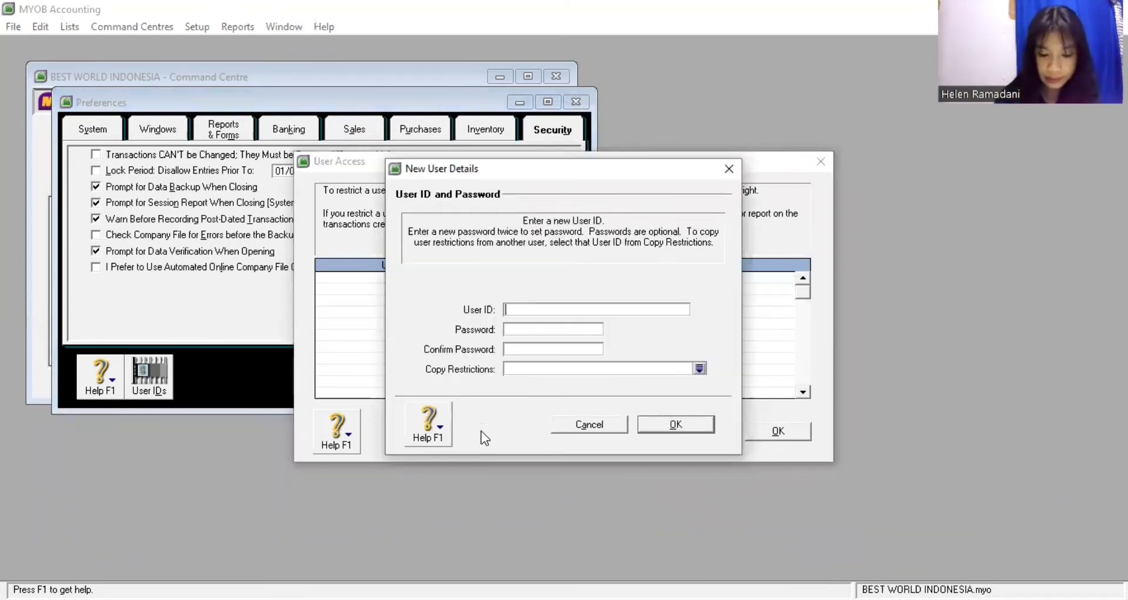
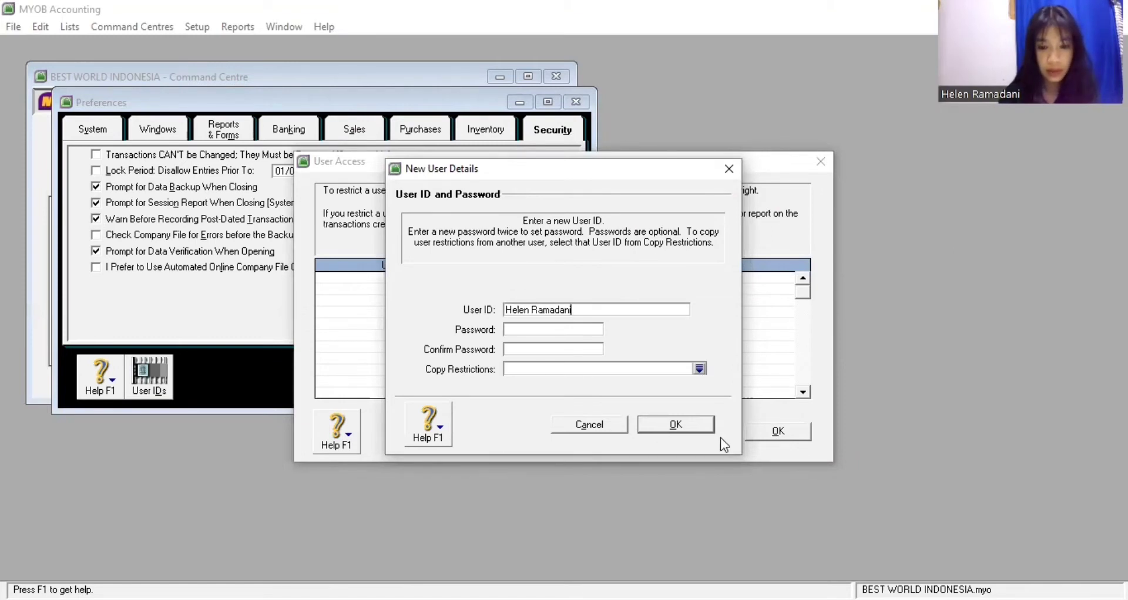
{"action": "key", "text": "Return"}
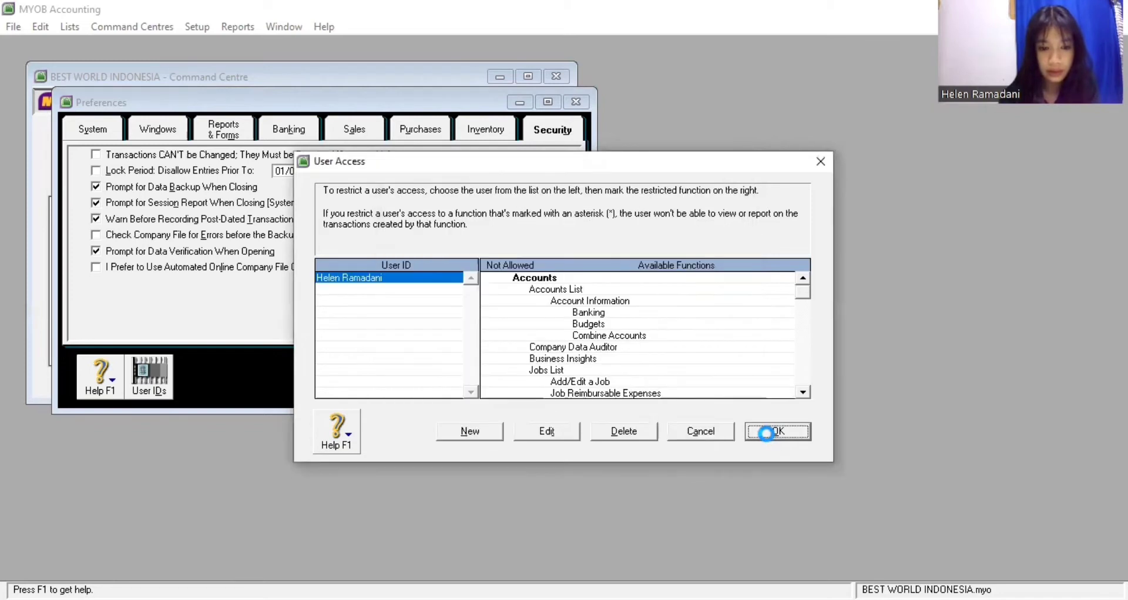
{"action": "left_click", "coordinate": [556, 379]}
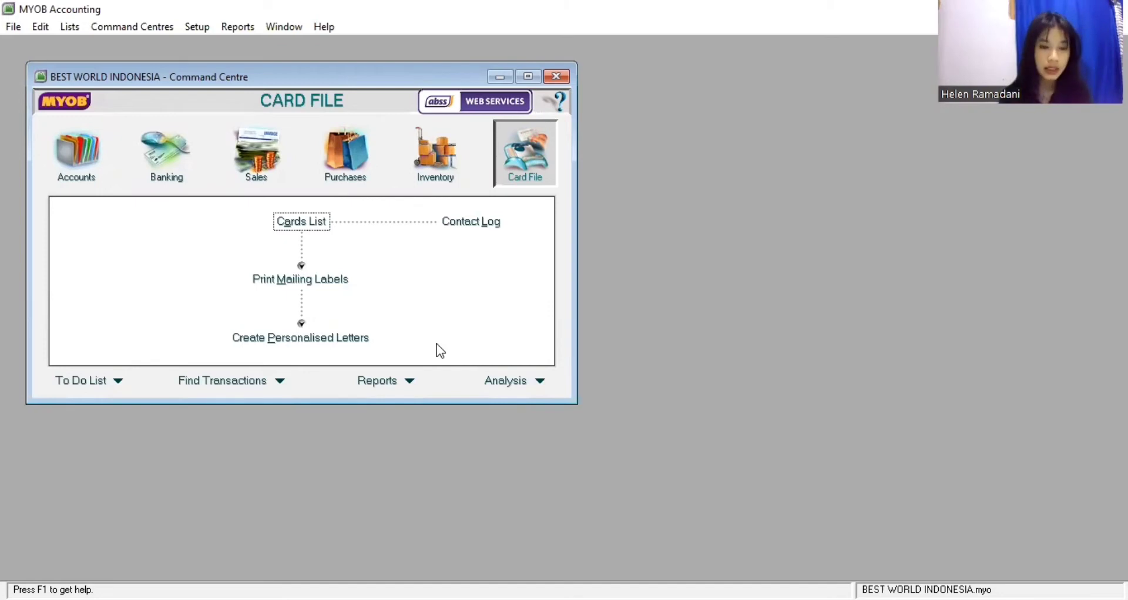
Open the Accounts List and delete account 1-2120 Payroll Cheque Account
{"action": "left_click", "coordinate": [79, 181]}
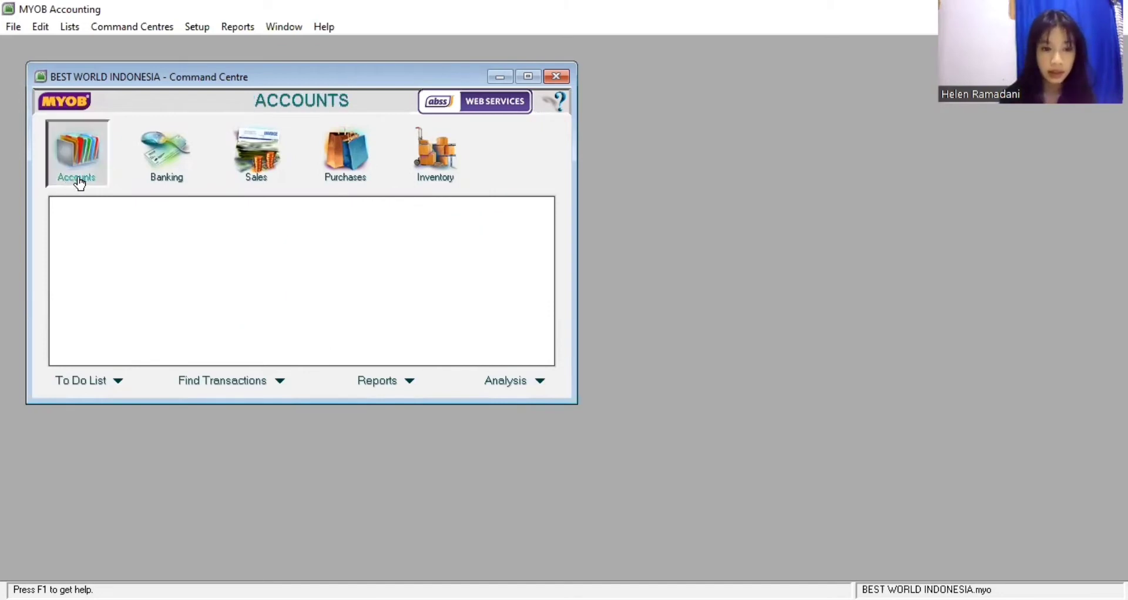
{"action": "left_click", "coordinate": [290, 222]}
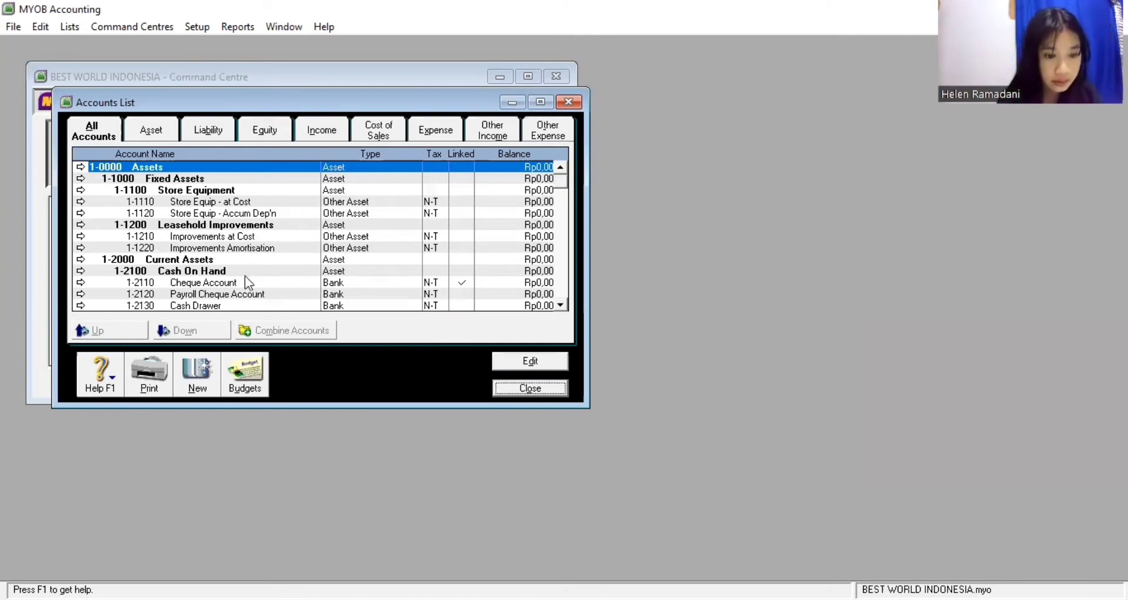
{"action": "left_click", "coordinate": [81, 294]}
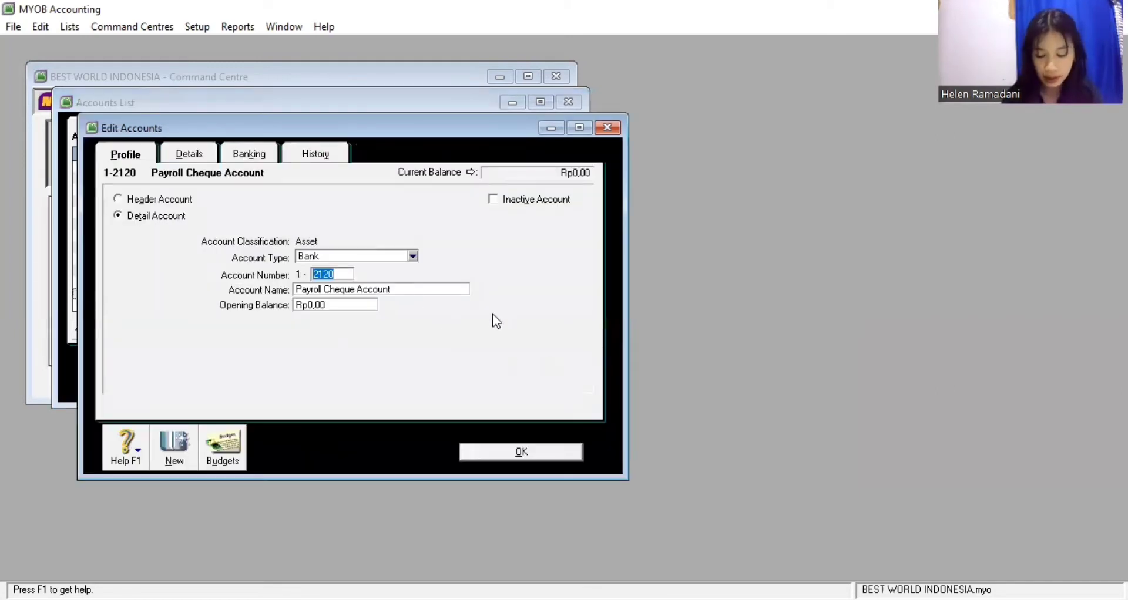
{"action": "right_click", "coordinate": [513, 328]}
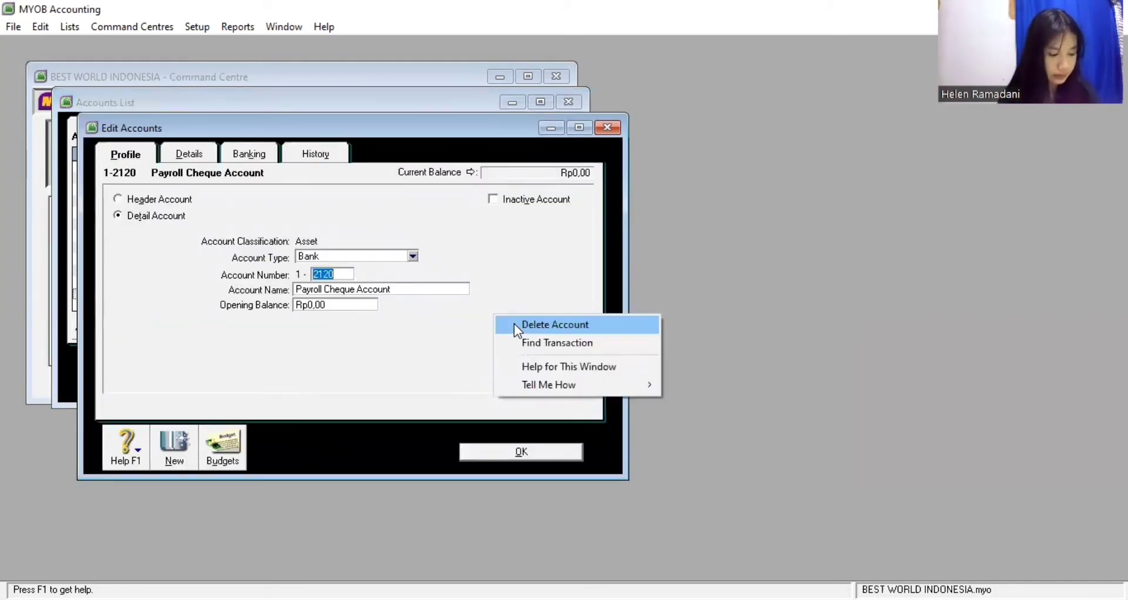
{"action": "left_click", "coordinate": [515, 325]}
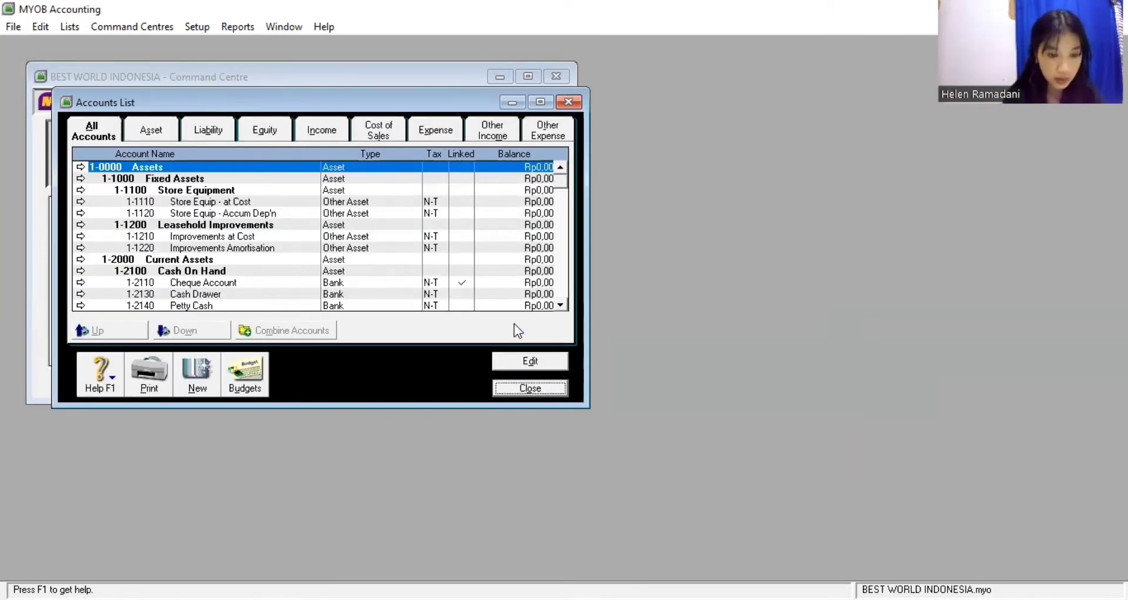
Delete account 1-2130 Cash Drawer
{"action": "left_click", "coordinate": [81, 295]}
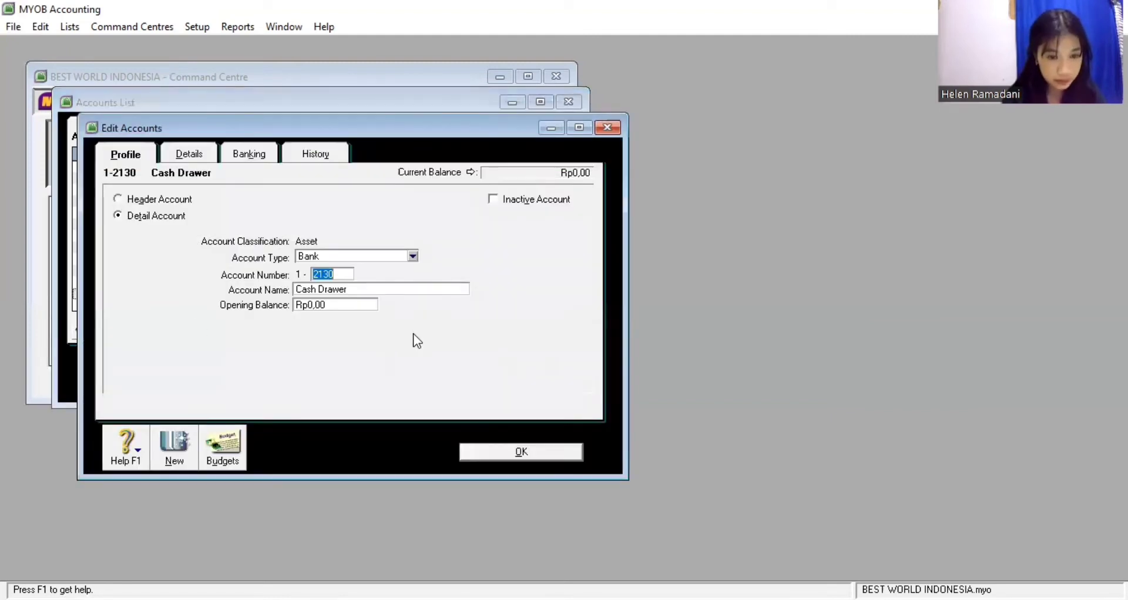
{"action": "right_click", "coordinate": [485, 333]}
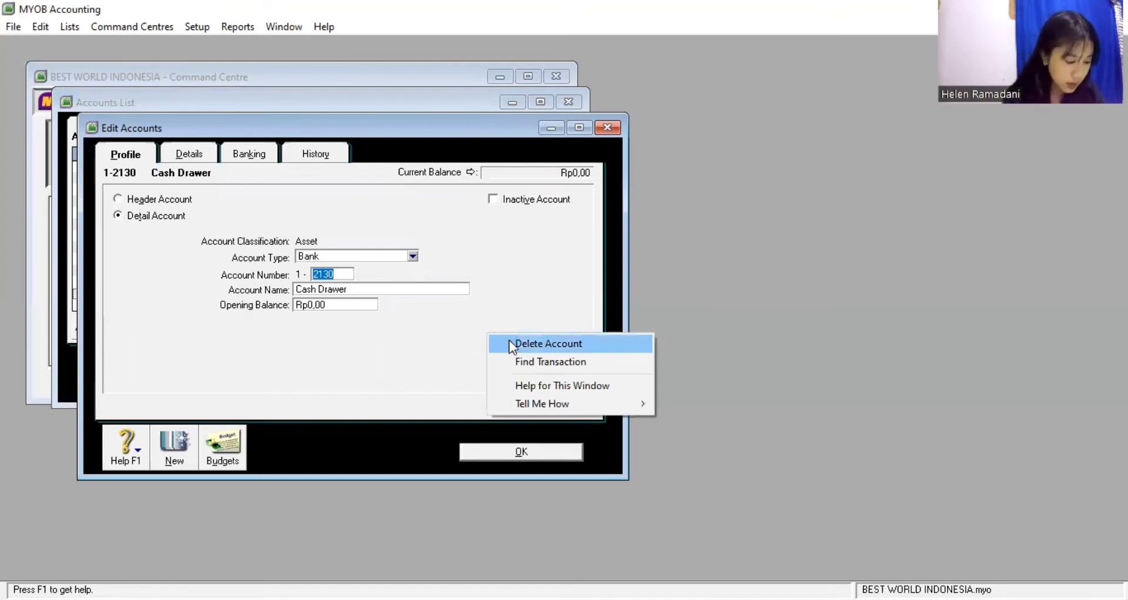
{"action": "left_click", "coordinate": [509, 345]}
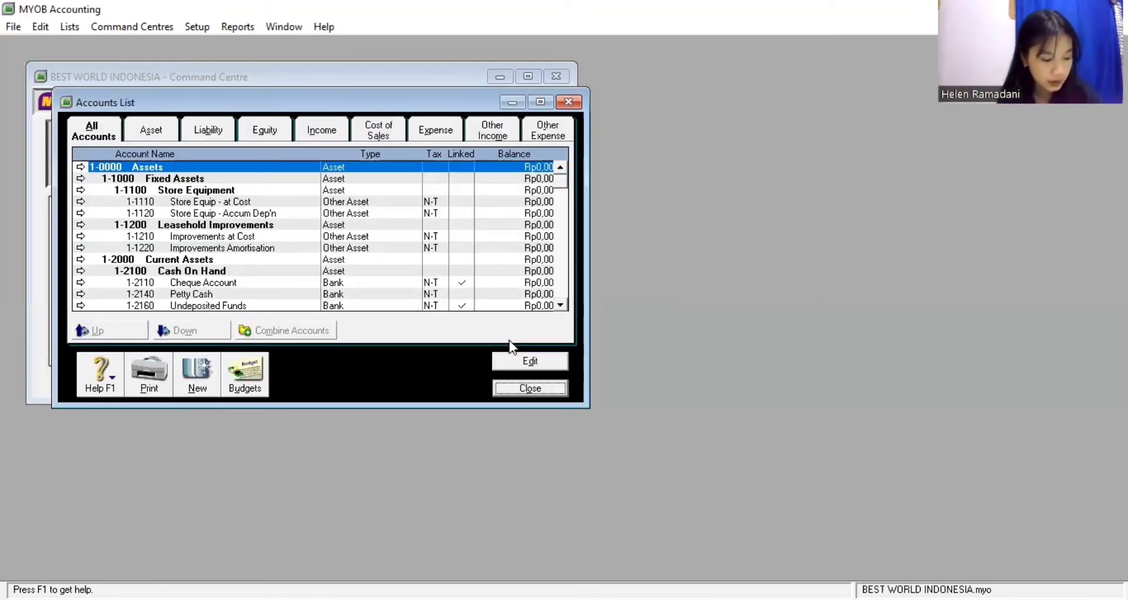
Open Less Prov'n for Doubtful Debts and close it without changes
{"action": "double_click", "coordinate": [561, 304]}
{"action": "left_click", "coordinate": [561, 305]}
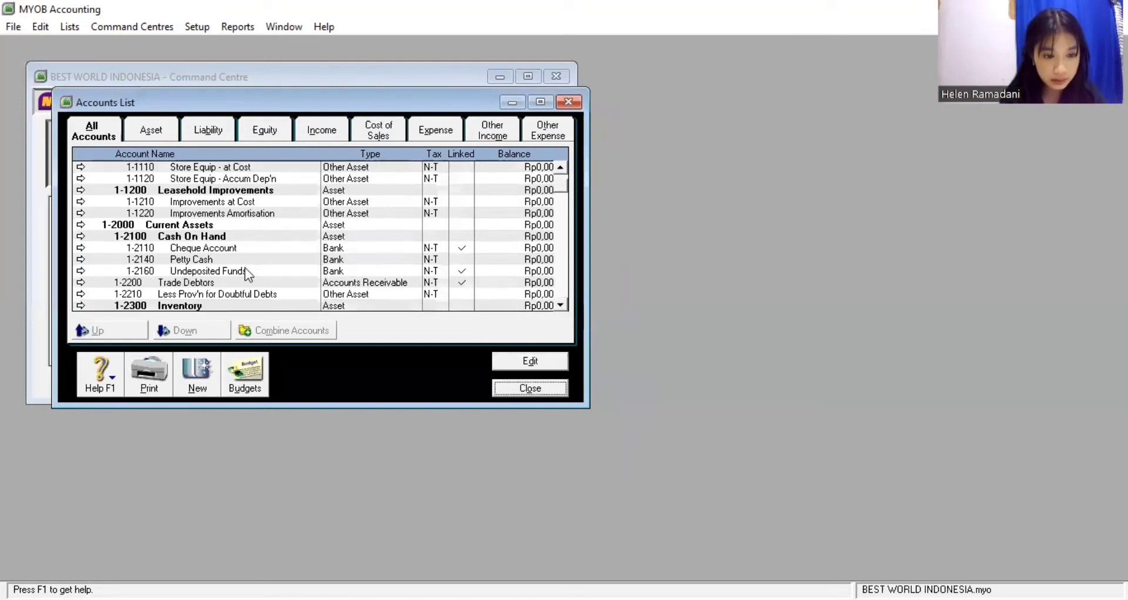
{"action": "left_click", "coordinate": [81, 294]}
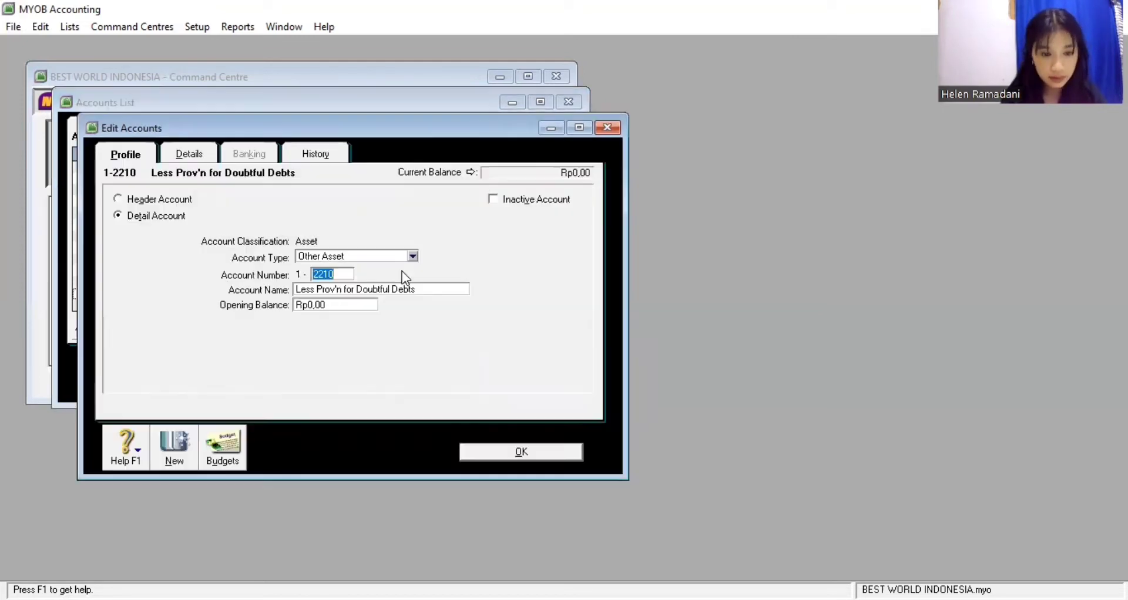
{"action": "key", "text": "Right"}
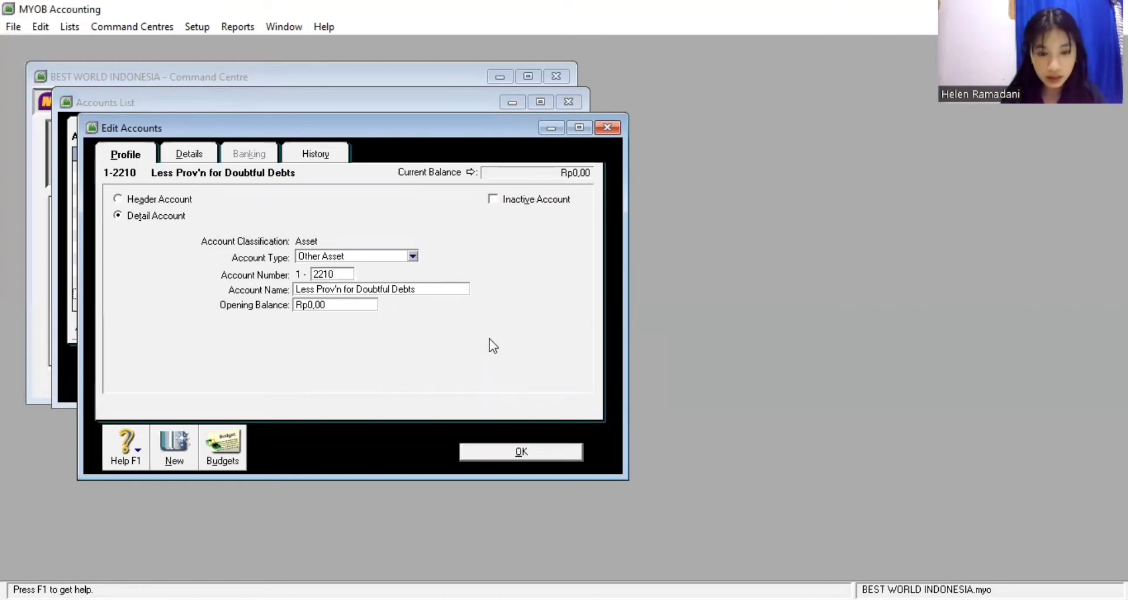
{"action": "key", "text": "Escape"}
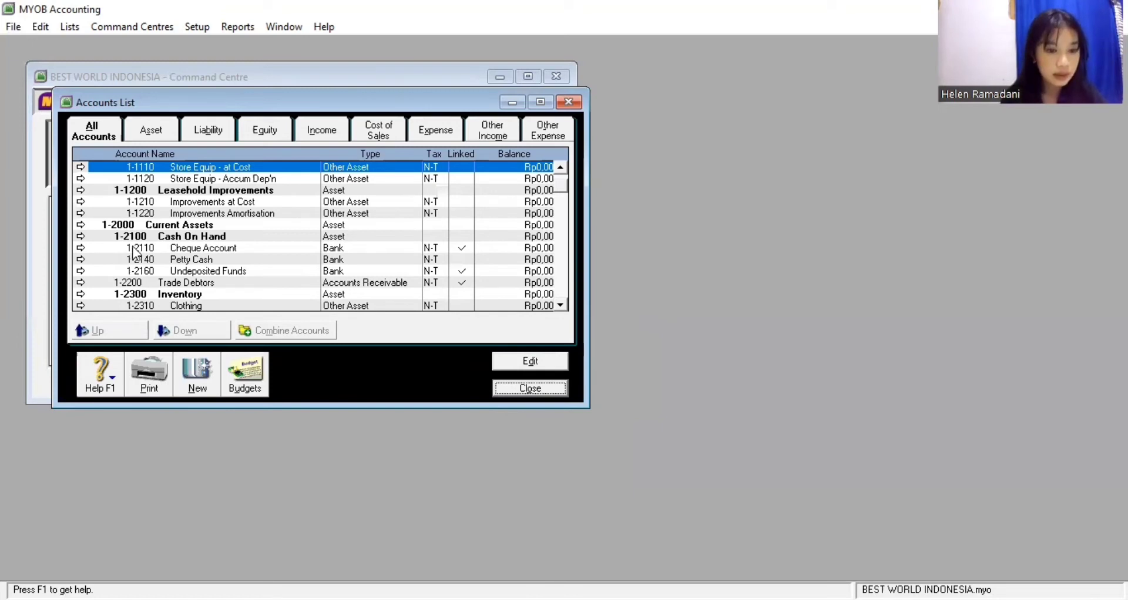
Rename account 1-2110 to Bank MIBC
{"action": "left_click", "coordinate": [80, 250]}
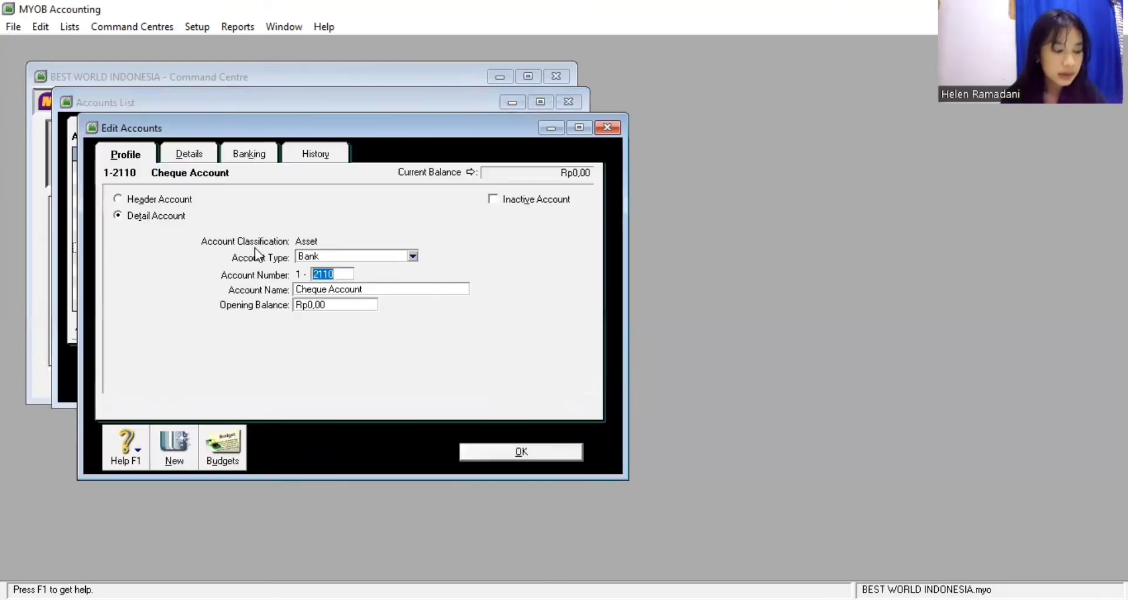
{"action": "key", "text": "Tab"}
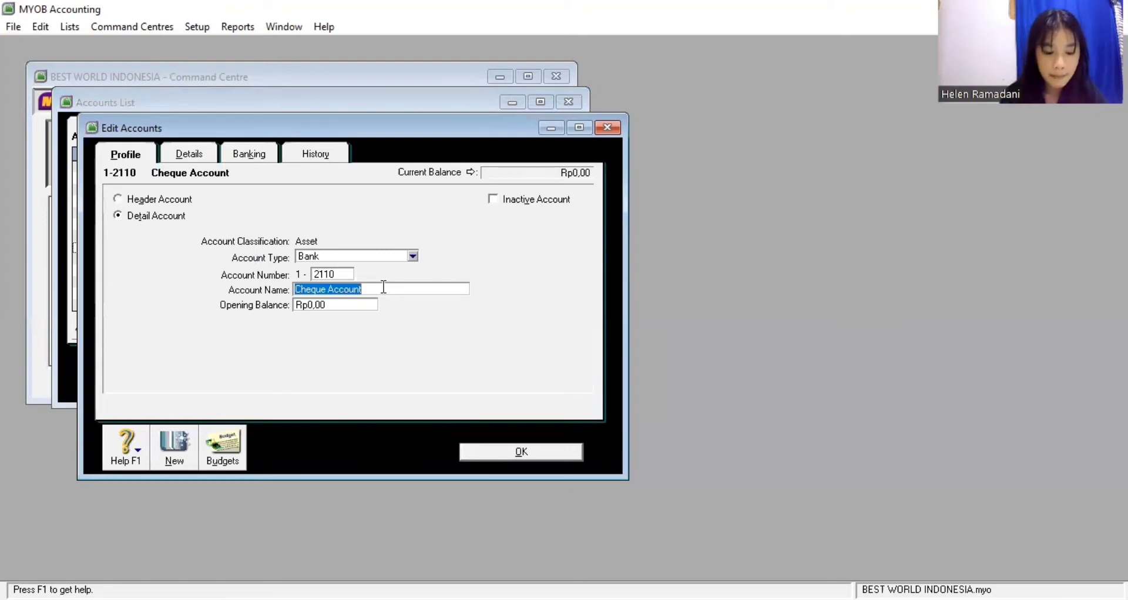
{"action": "type", "text": "Bank M"}
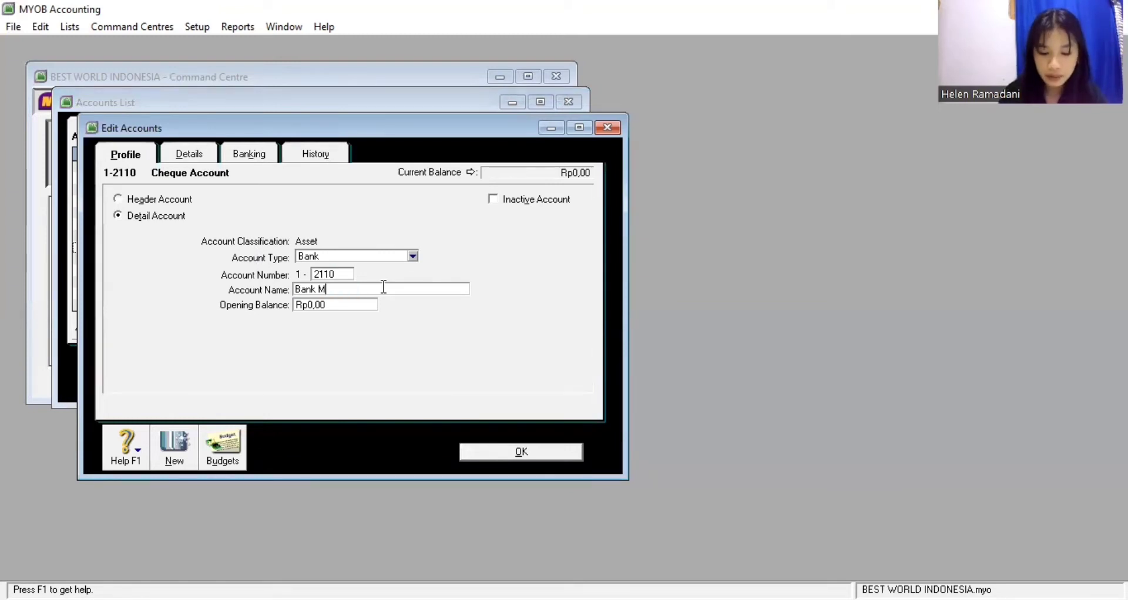
{"action": "type", "text": "IBC"}
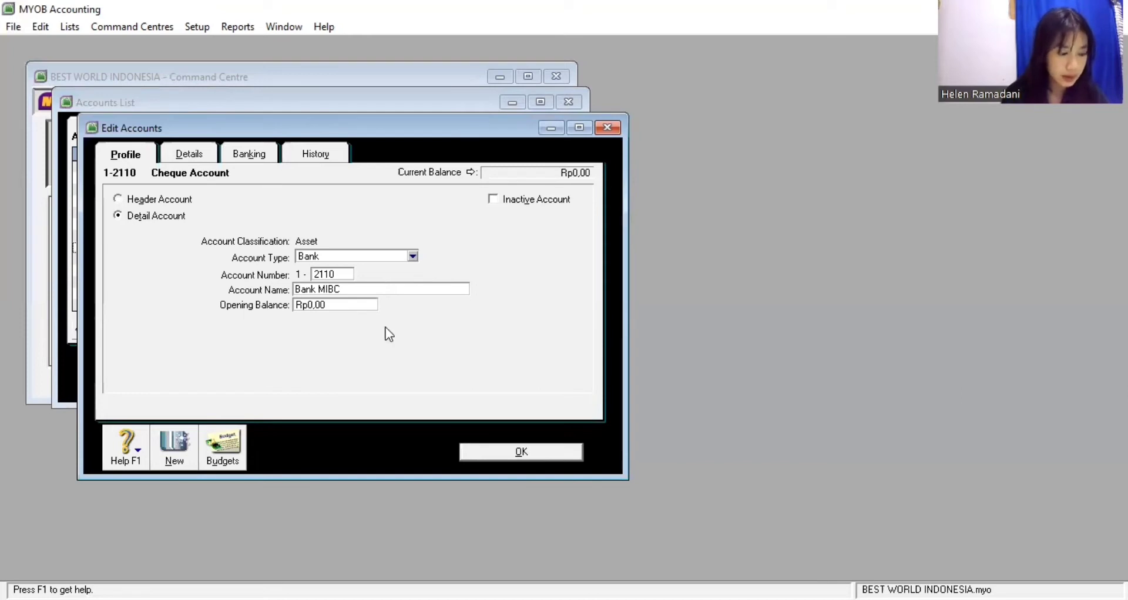
{"action": "left_click", "coordinate": [479, 456]}
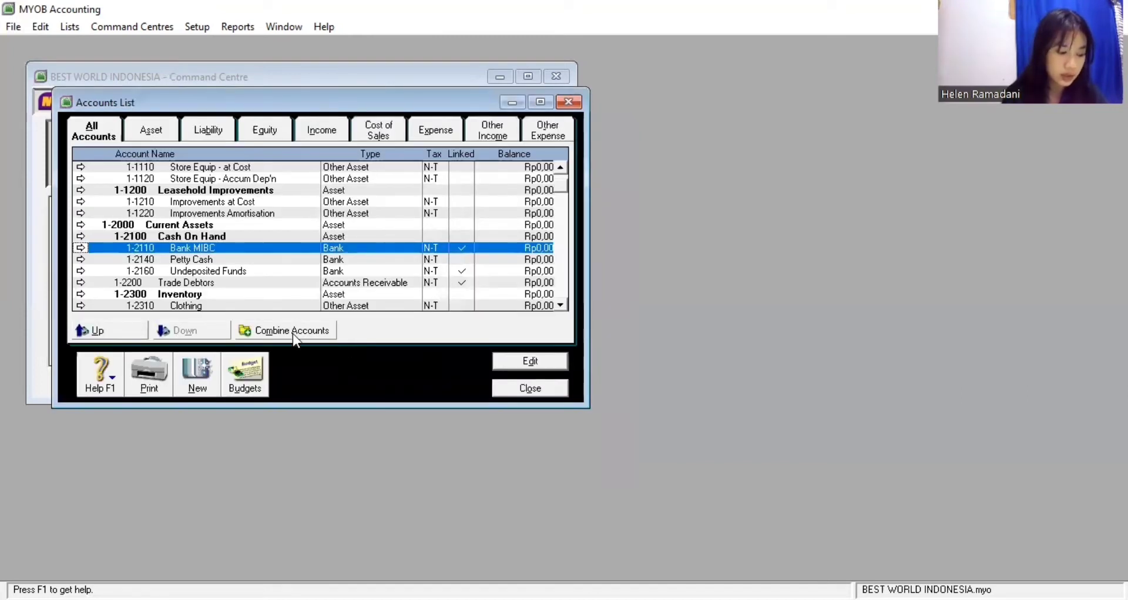
Renumber the Petty Cash account from 1-2140 to 1-2120
{"action": "left_click", "coordinate": [80, 259]}
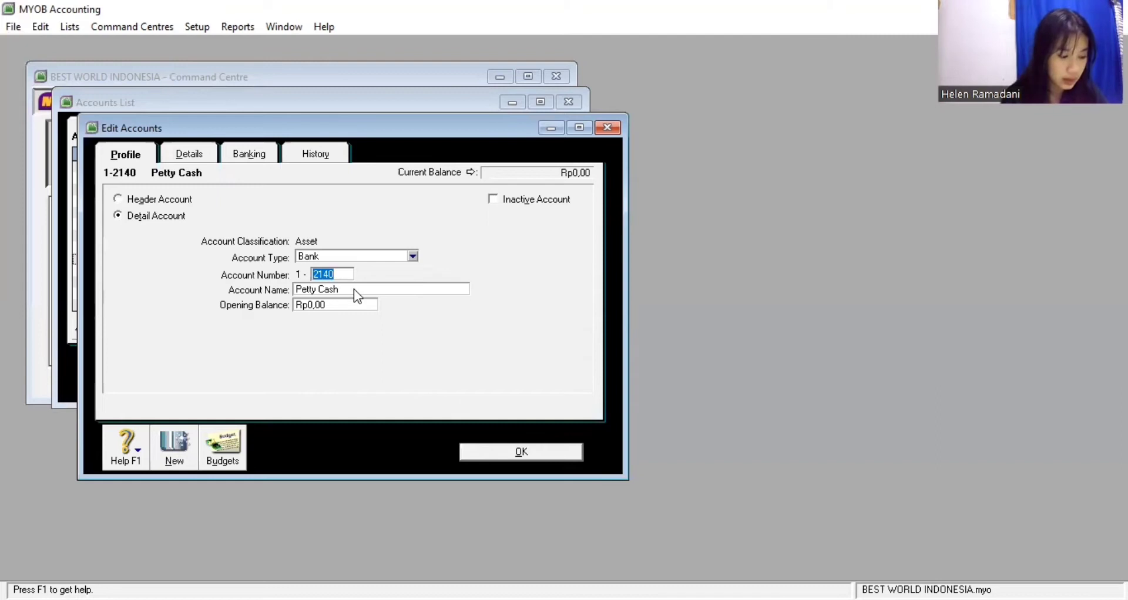
{"action": "left_click", "coordinate": [341, 272]}
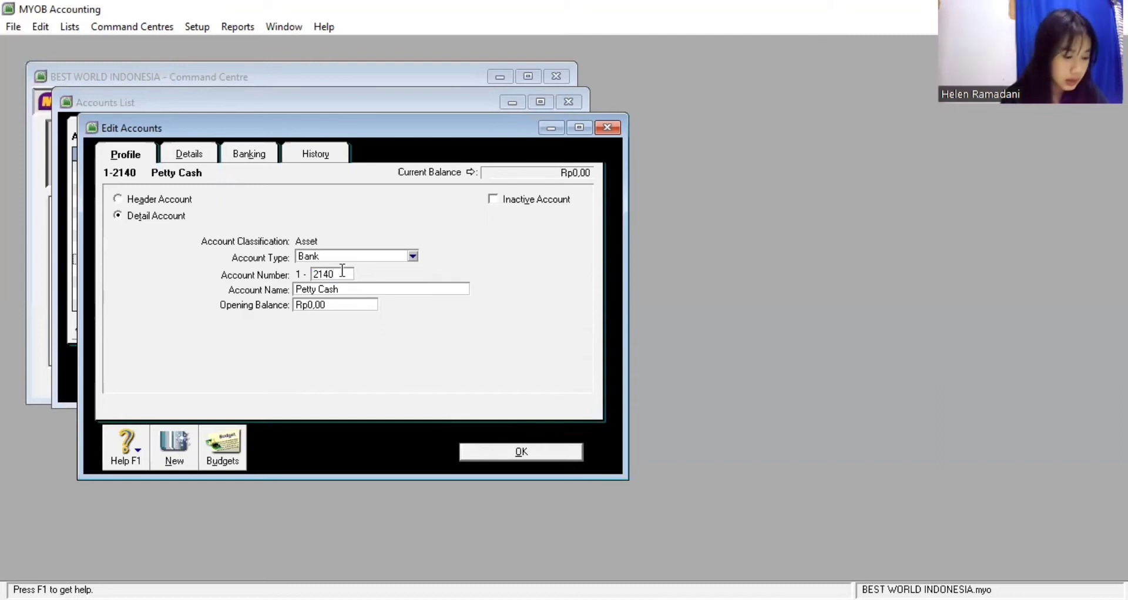
{"action": "key", "text": "BackSpace"}
{"action": "key", "text": "BackSpace"}
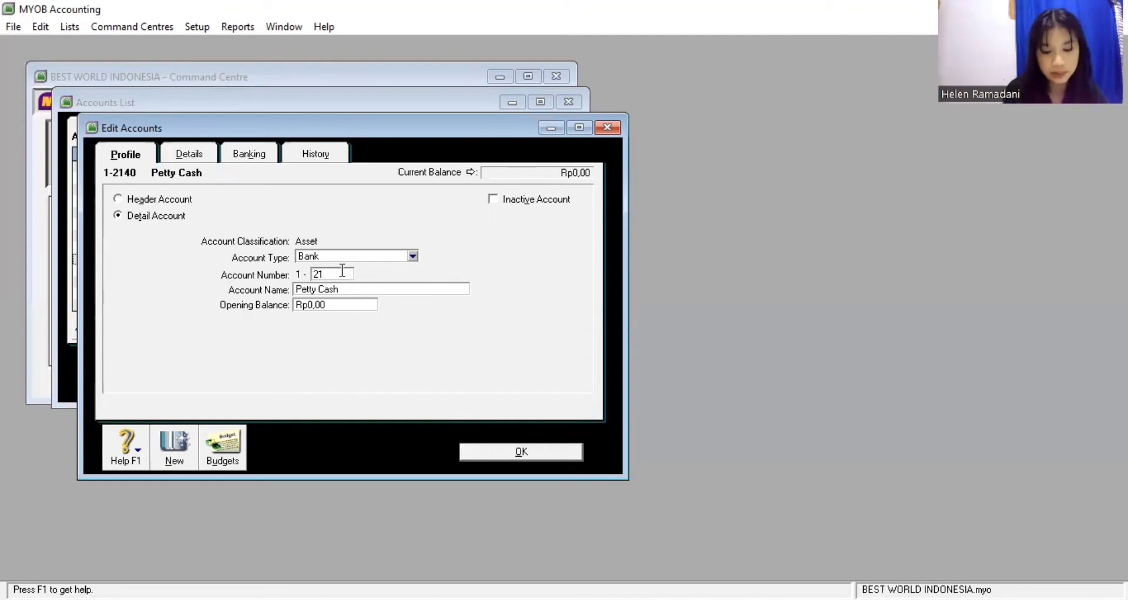
{"action": "type", "text": "20"}
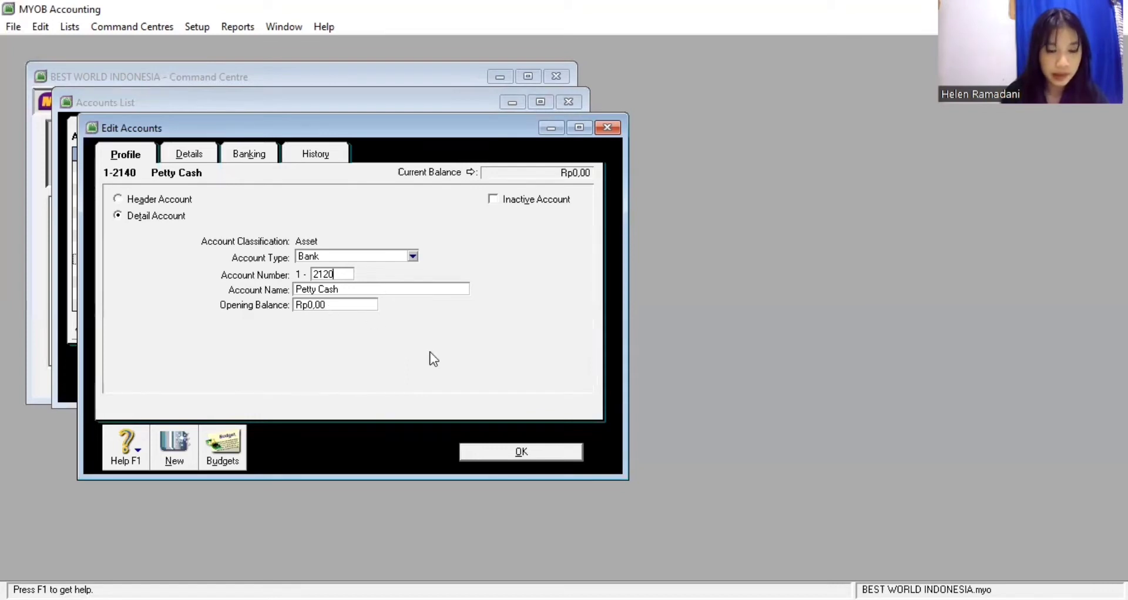
{"action": "left_click", "coordinate": [531, 449]}
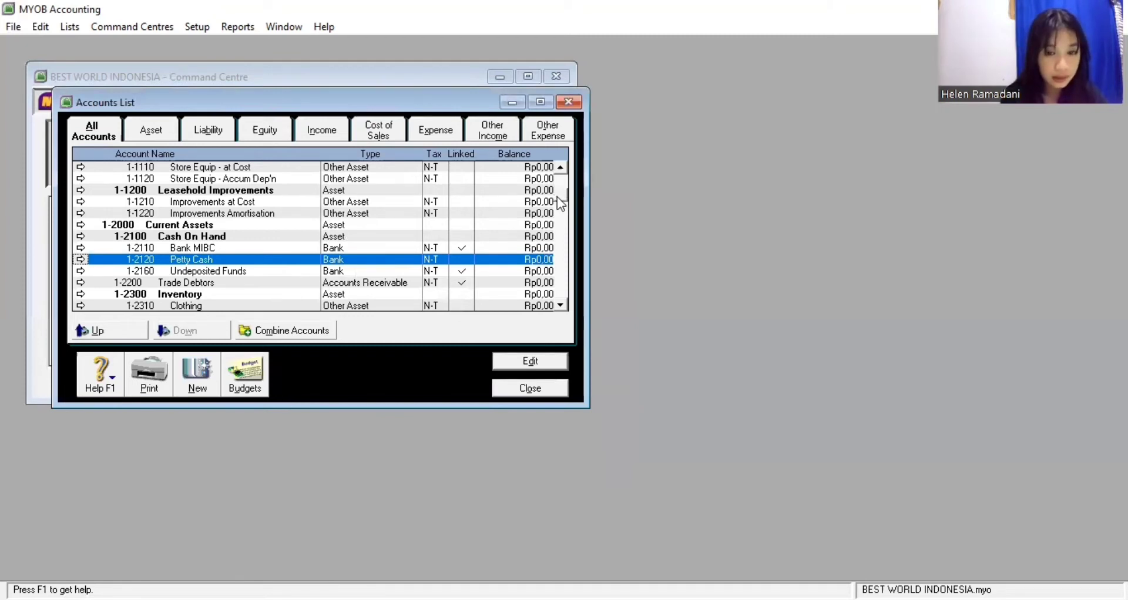
Rename account 2-2300 from GST Liabilities to VAT liabilities
{"action": "scroll", "coordinate": [557, 198], "scroll_direction": "down", "scroll_amount": 3}
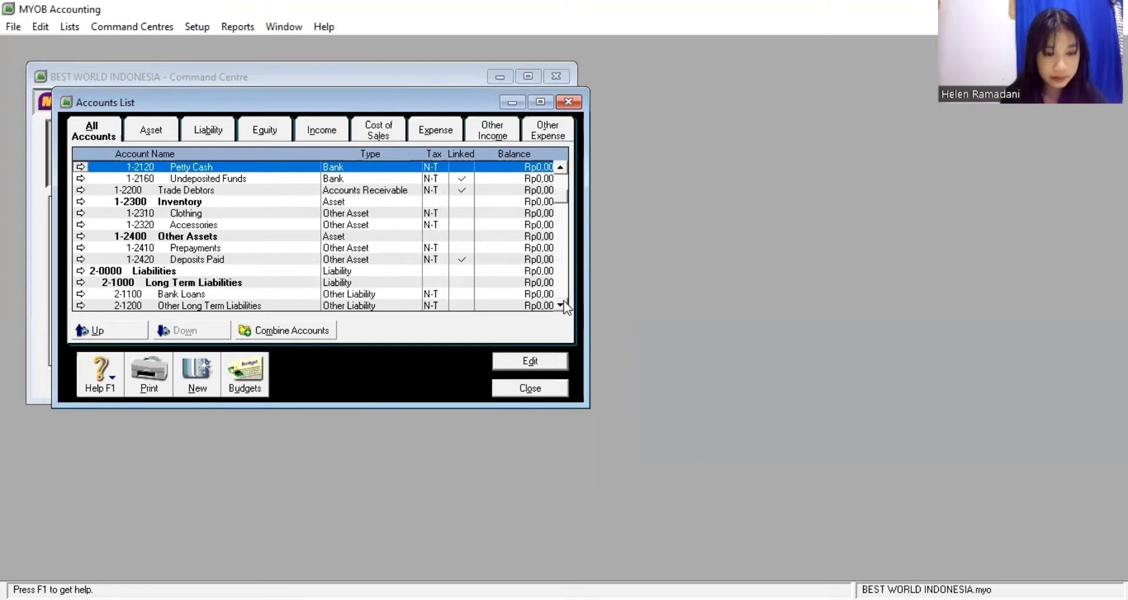
{"action": "scroll", "coordinate": [563, 301], "scroll_direction": "down", "scroll_amount": 3}
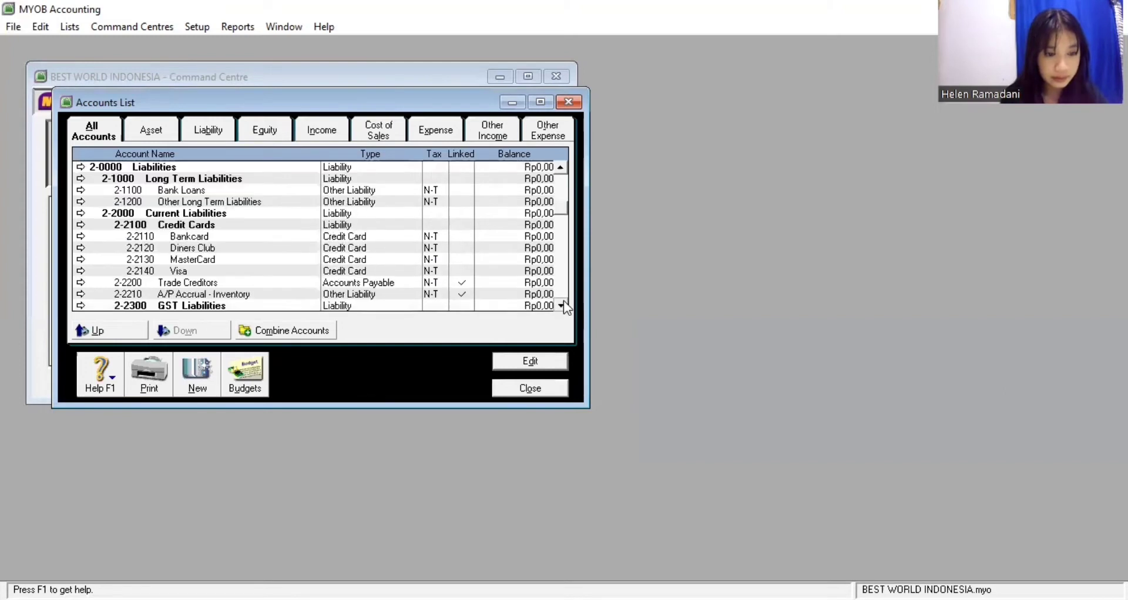
{"action": "scroll", "coordinate": [563, 300], "scroll_direction": "down", "scroll_amount": 1}
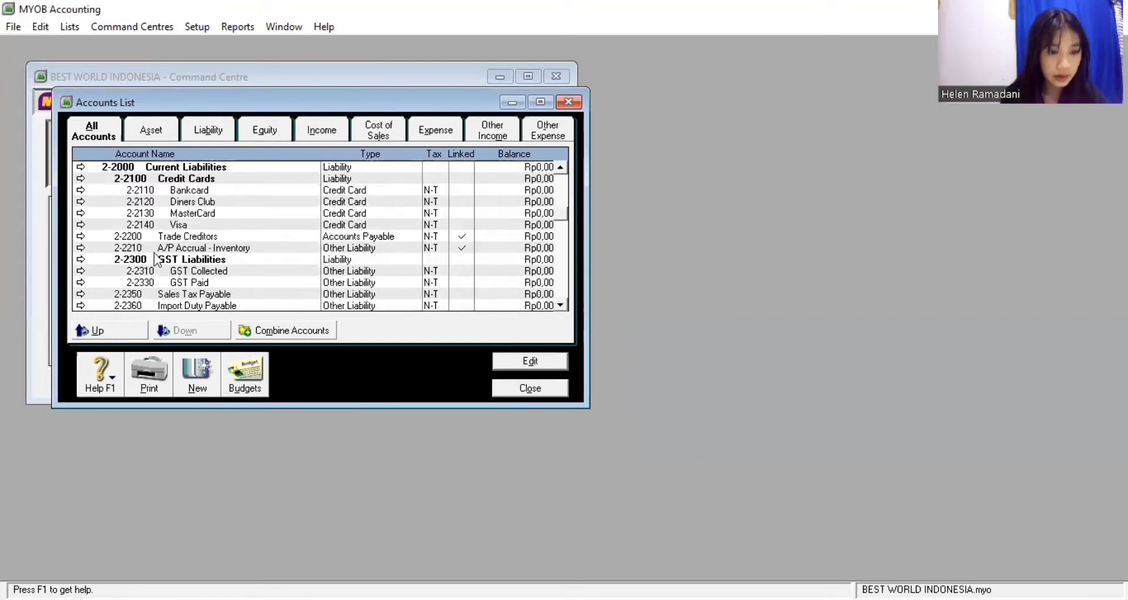
{"action": "left_click", "coordinate": [81, 259]}
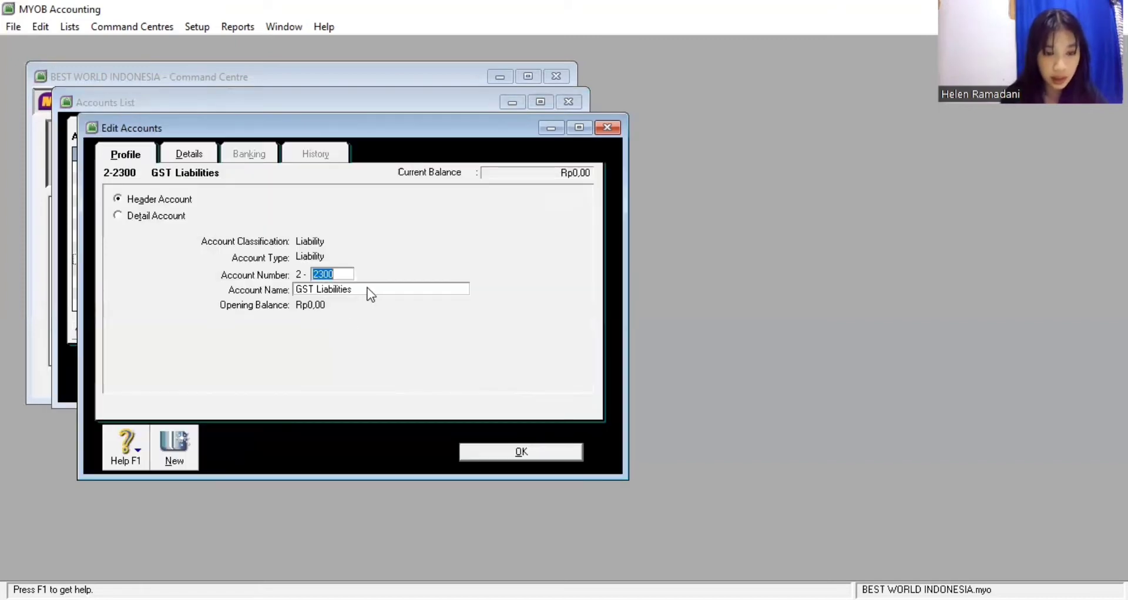
{"action": "left_click", "coordinate": [369, 287]}
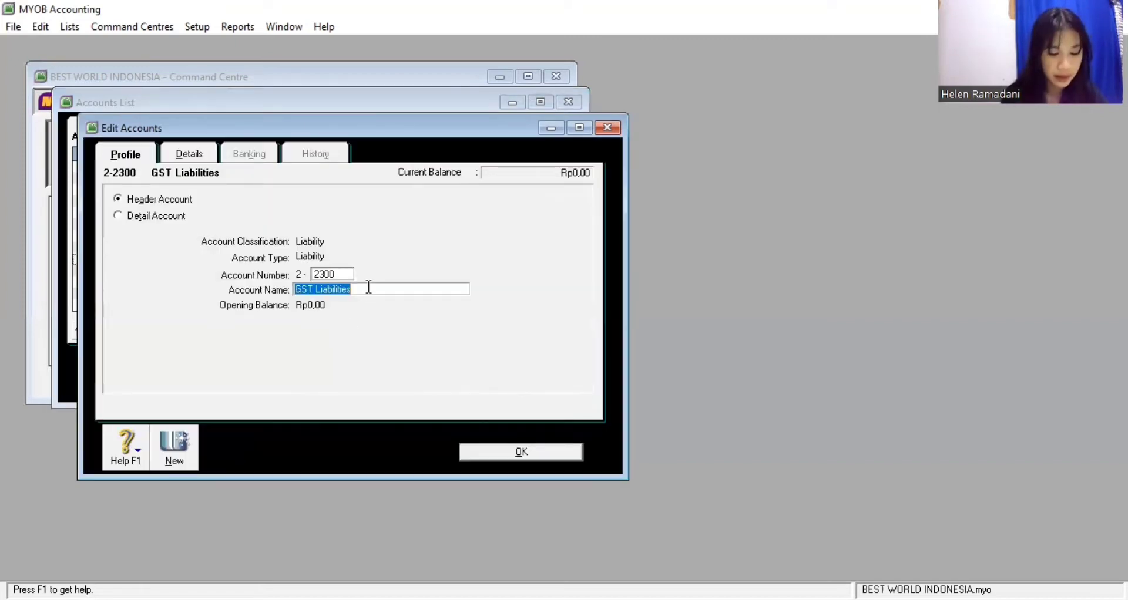
{"action": "type", "text": "VAT "}
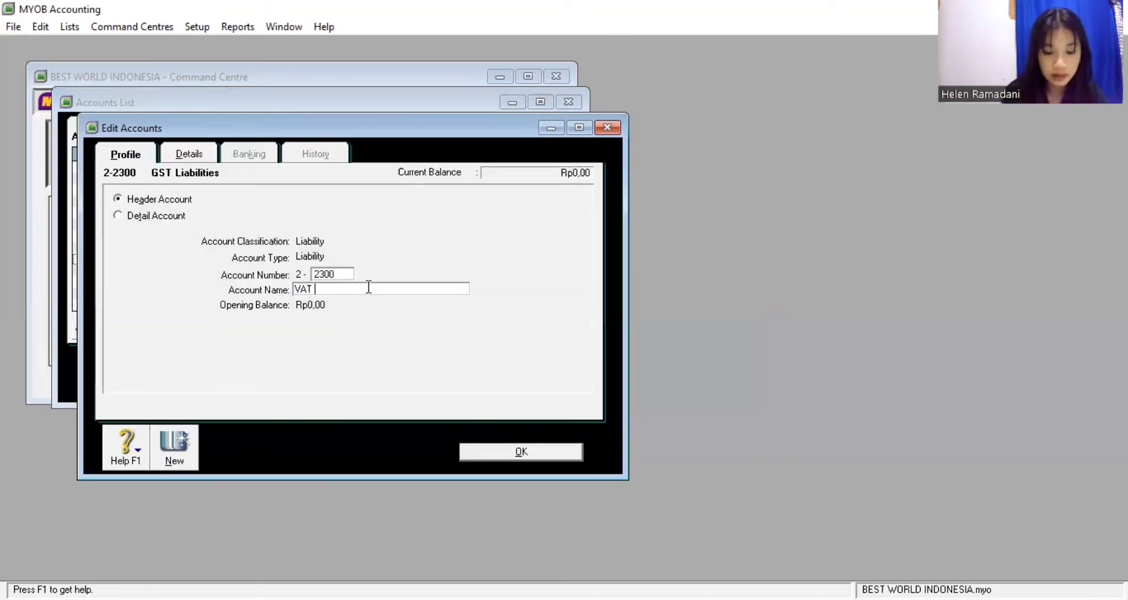
{"action": "type", "text": "liabilit"}
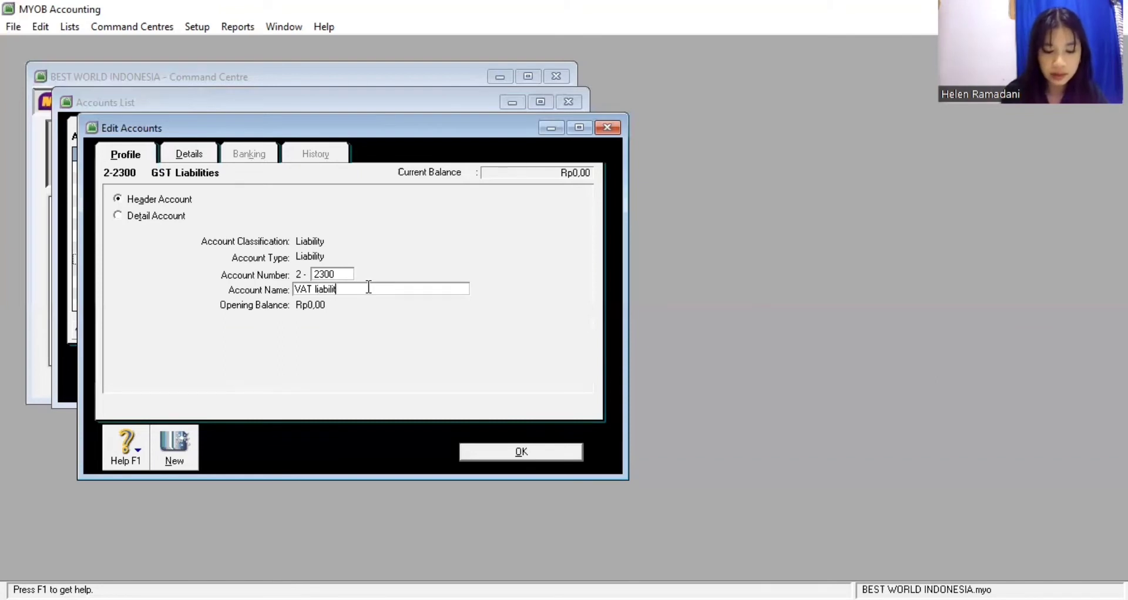
{"action": "type", "text": "ies"}
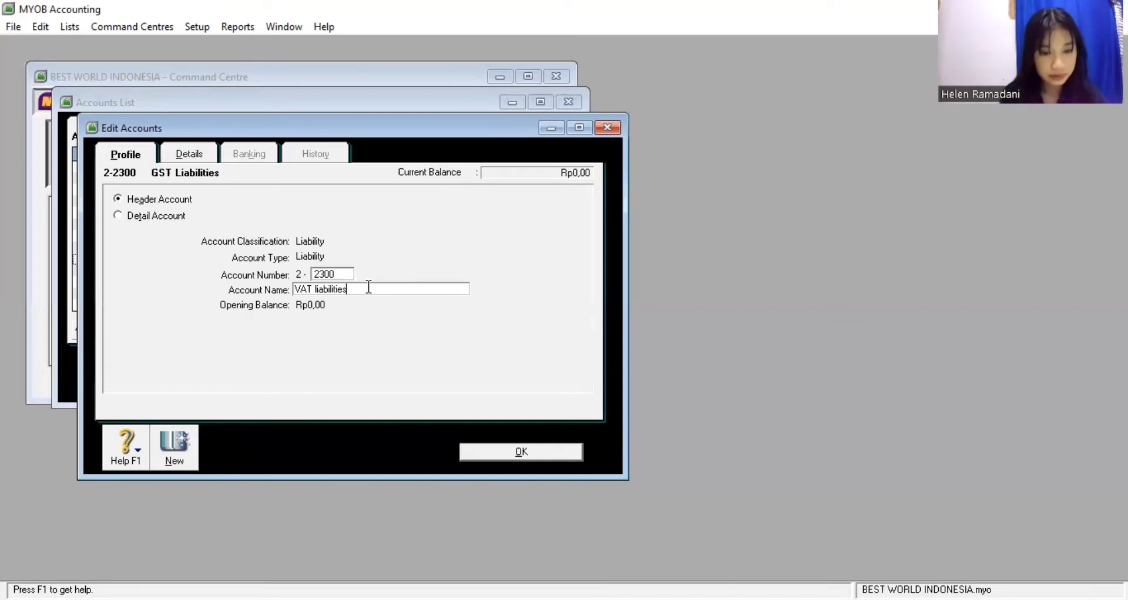
{"action": "left_click", "coordinate": [510, 451]}
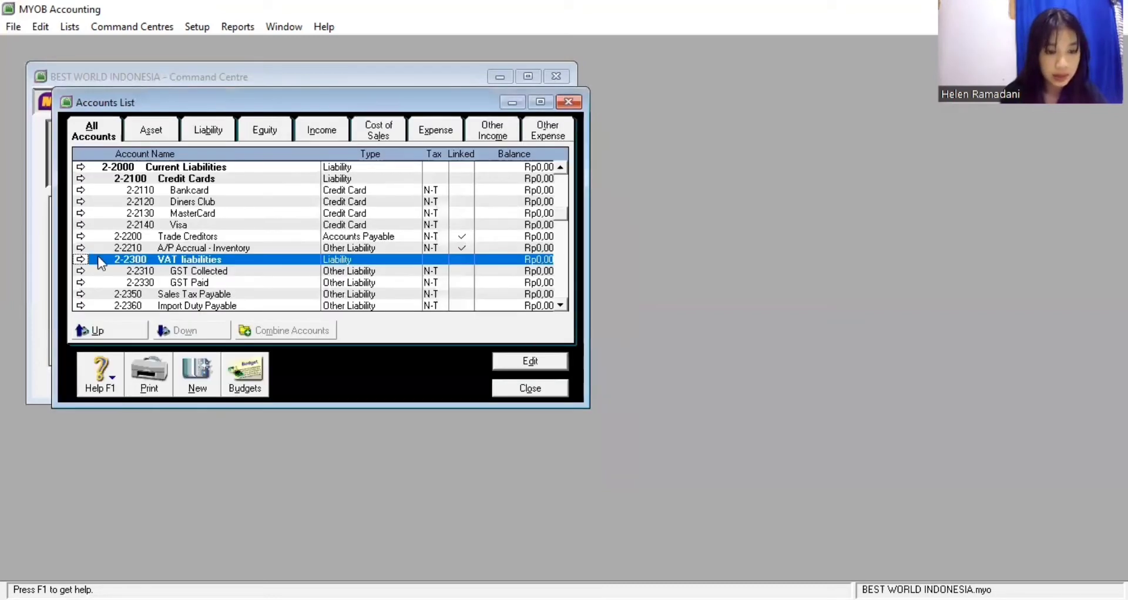
Rename account 2-2310 from GST Collected to VAT Collected
{"action": "left_click", "coordinate": [81, 271]}
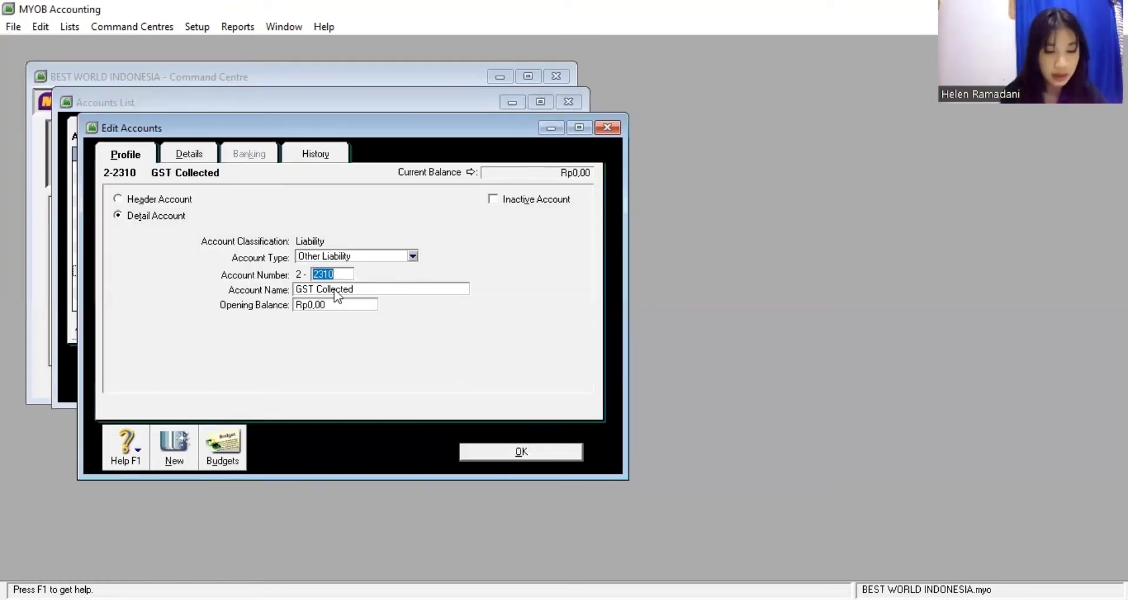
{"action": "left_click", "coordinate": [312, 290]}
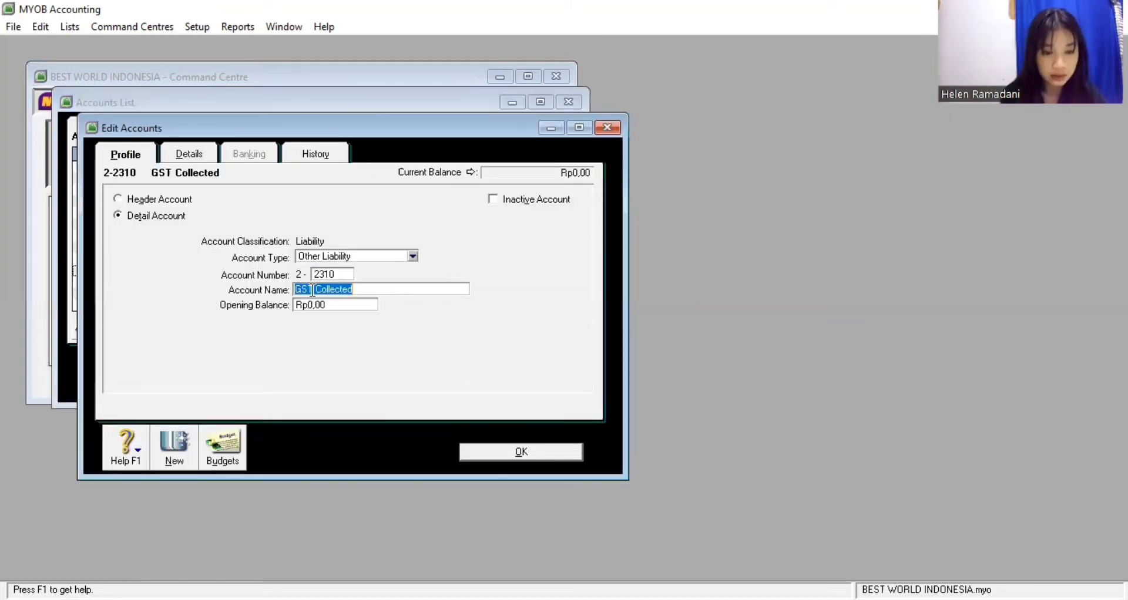
{"action": "left_click", "coordinate": [312, 289]}
{"action": "key", "text": "BackSpace"}
{"action": "key", "text": "BackSpace"}
{"action": "key", "text": "BackSpace"}
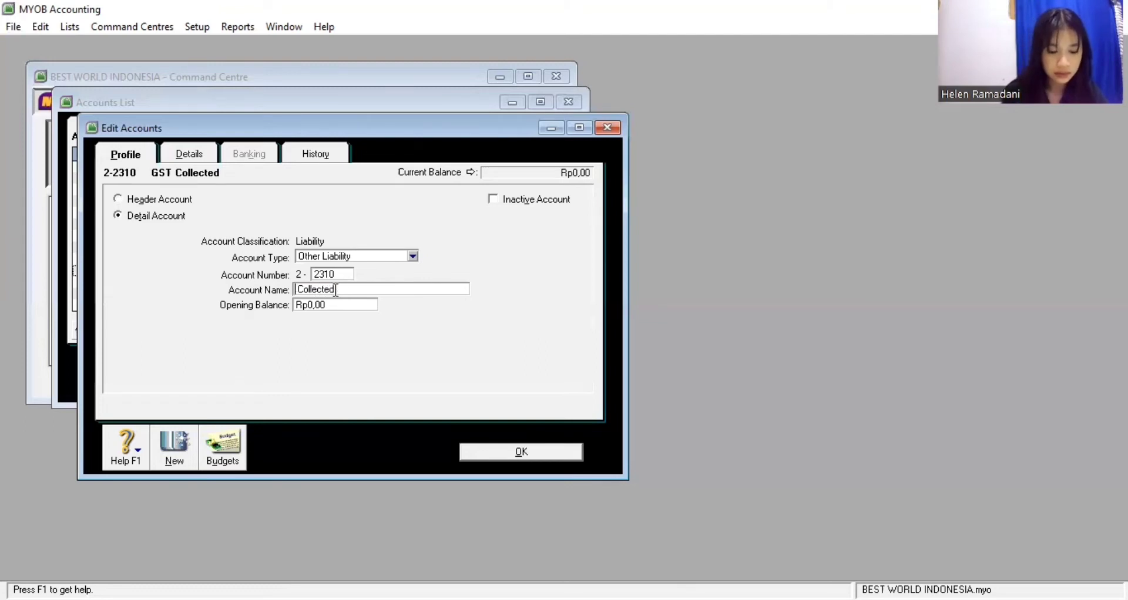
{"action": "type", "text": "VAT"}
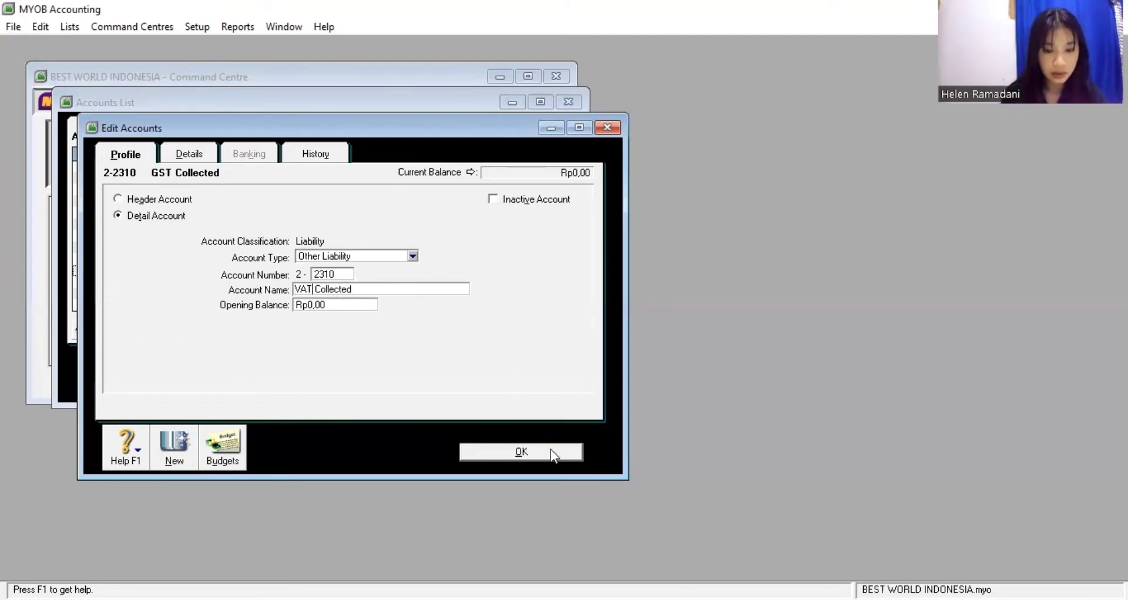
{"action": "left_click", "coordinate": [551, 450]}
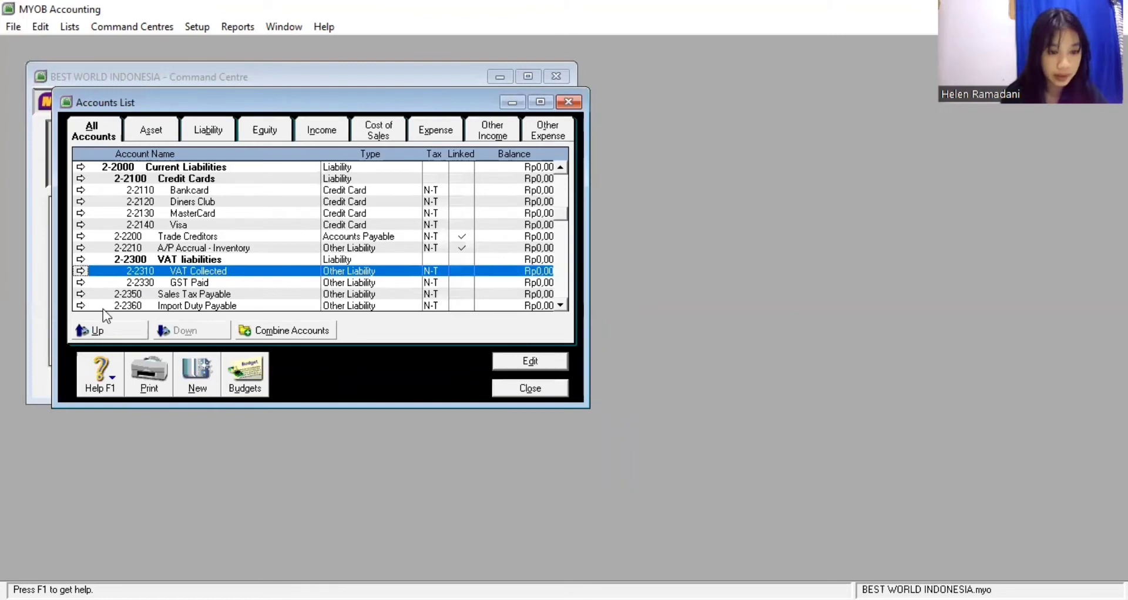
Rename account 2-2330 from GST Paid to VAT Paid
{"action": "left_click", "coordinate": [80, 283]}
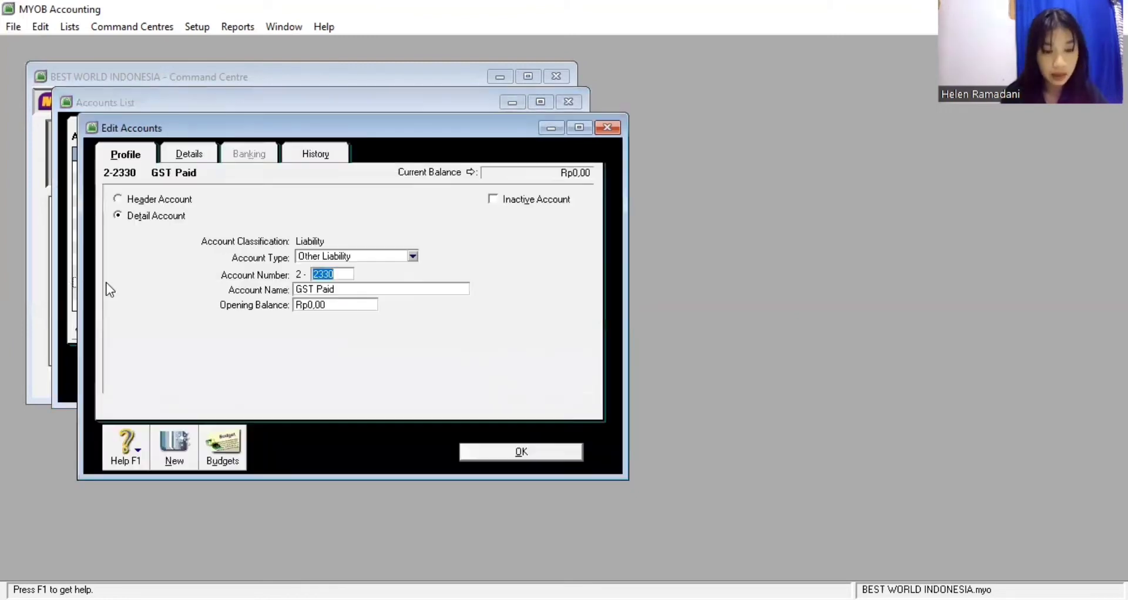
{"action": "left_click", "coordinate": [308, 288]}
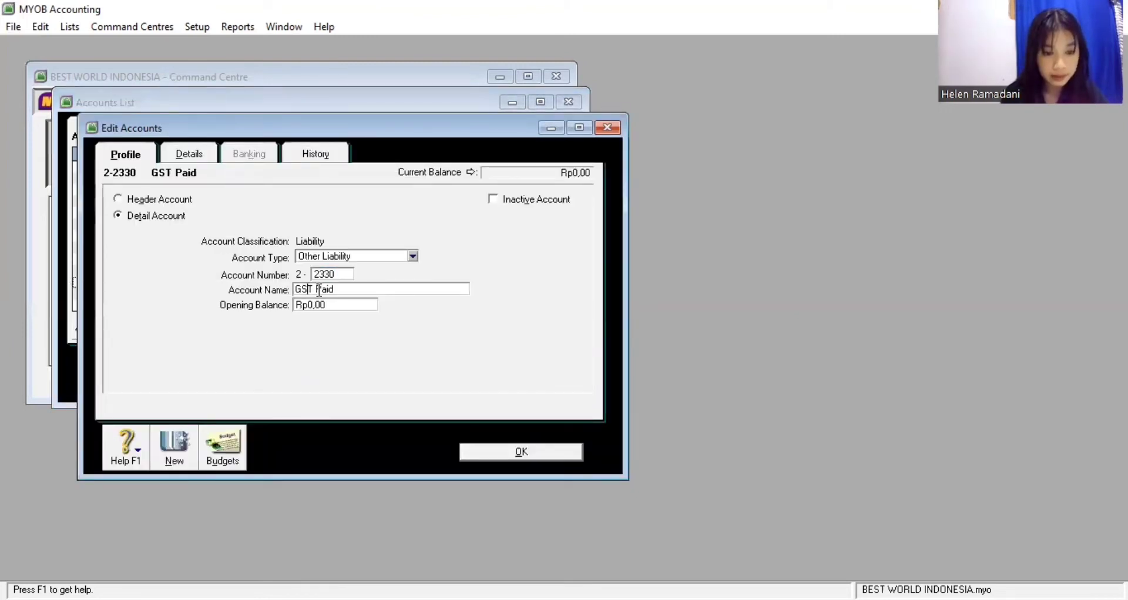
{"action": "key", "text": "Right"}
{"action": "key", "text": "BackSpace"}
{"action": "key", "text": "BackSpace"}
{"action": "key", "text": "BackSpace"}
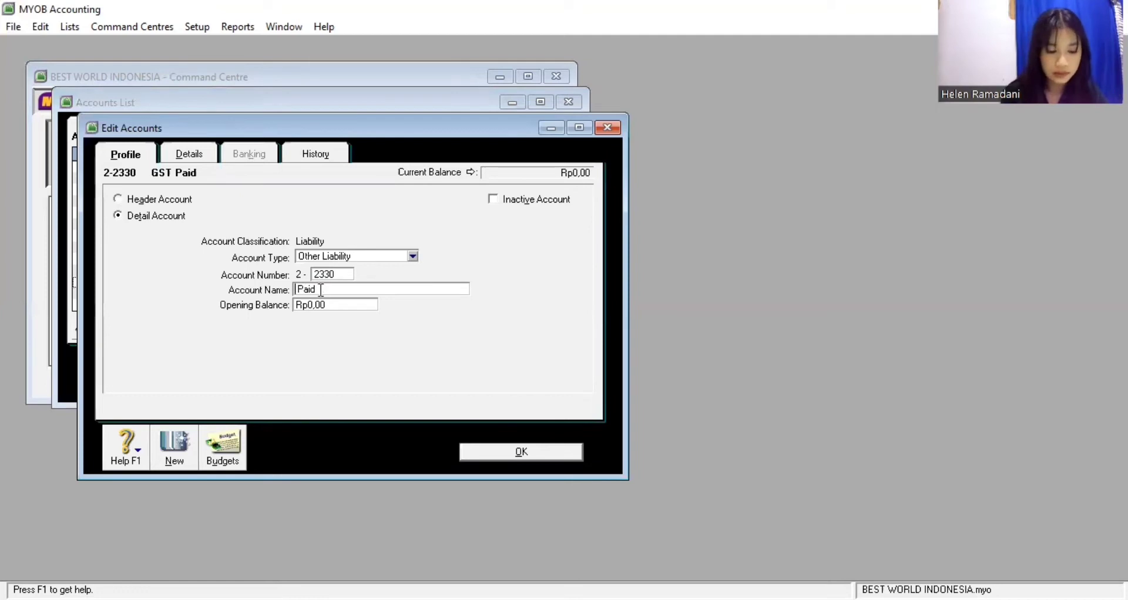
{"action": "type", "text": "VAT"}
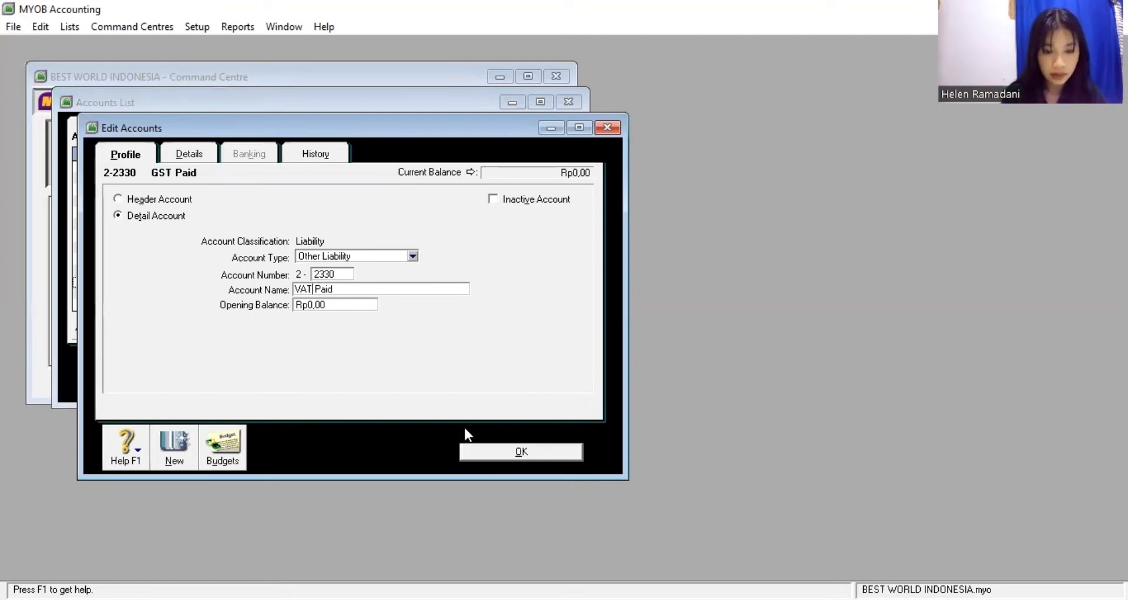
{"action": "left_click", "coordinate": [475, 452]}
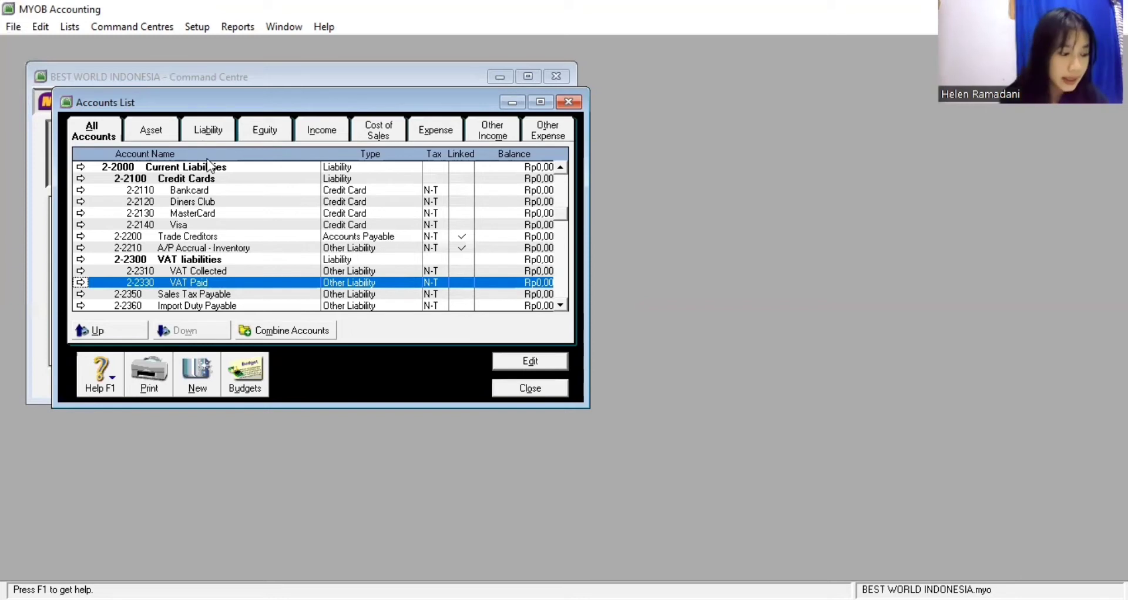
Create liability account 2-2340 named VAT Clearing
{"action": "left_click", "coordinate": [207, 136]}
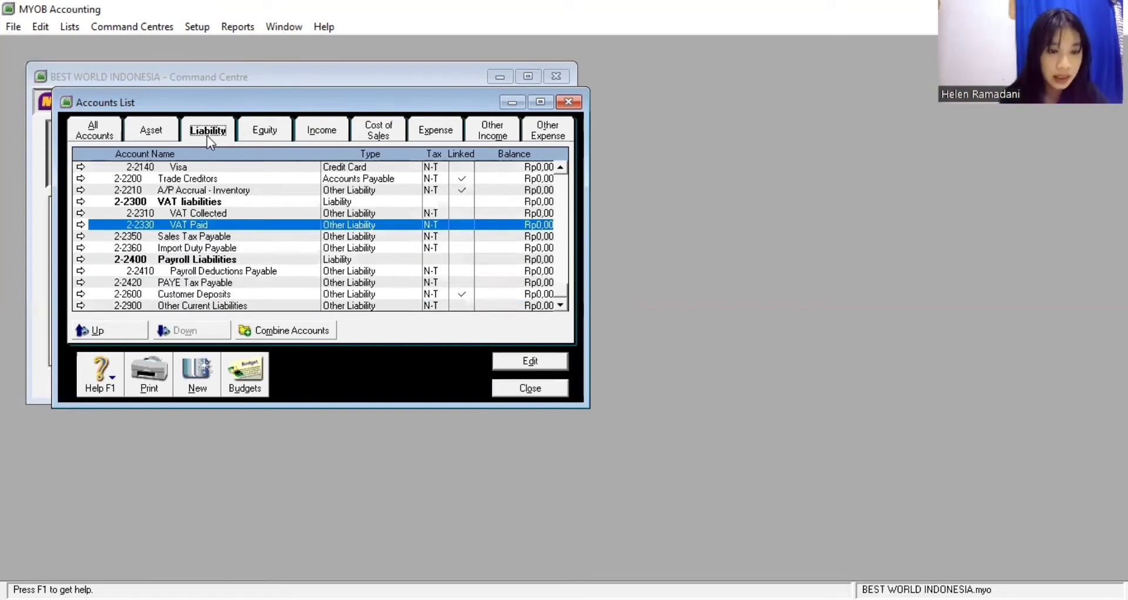
{"action": "left_click", "coordinate": [196, 379]}
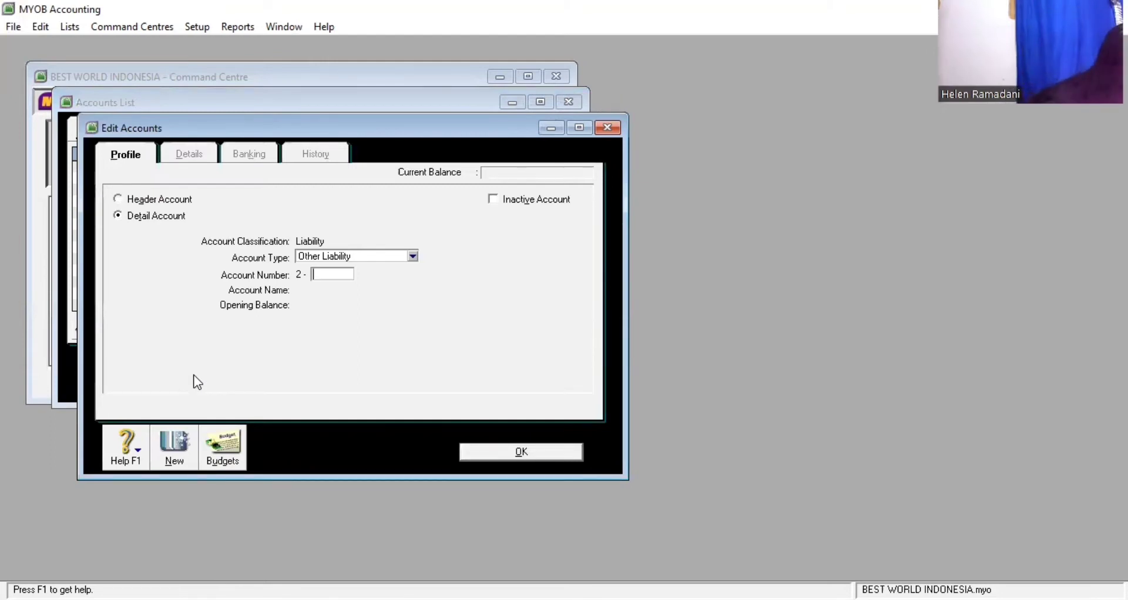
{"action": "type", "text": "2"}
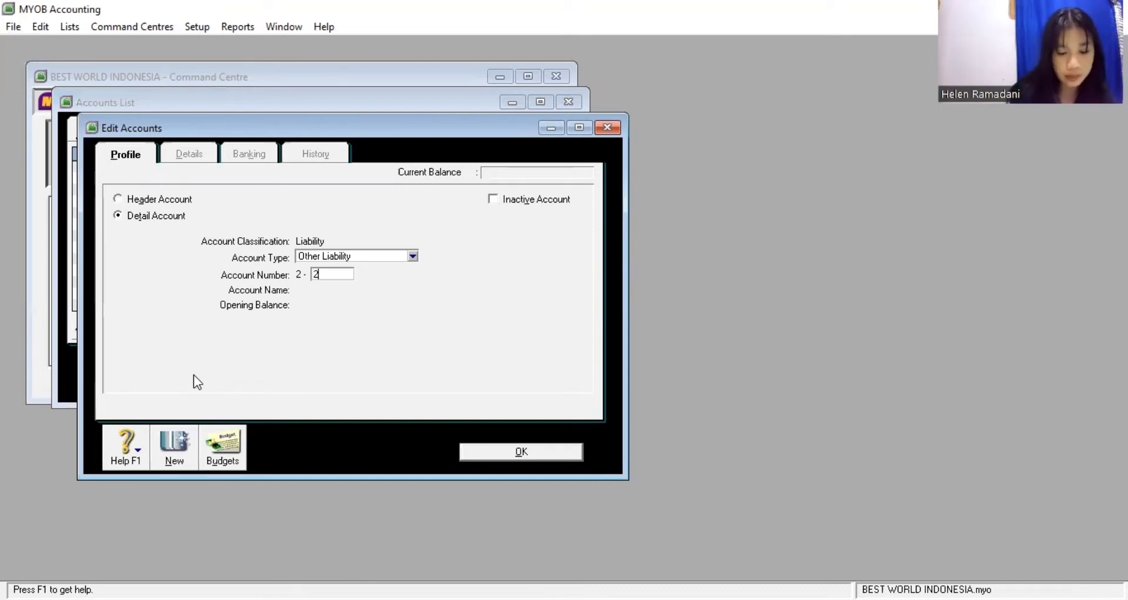
{"action": "type", "text": "340"}
{"action": "key", "text": "Tab"}
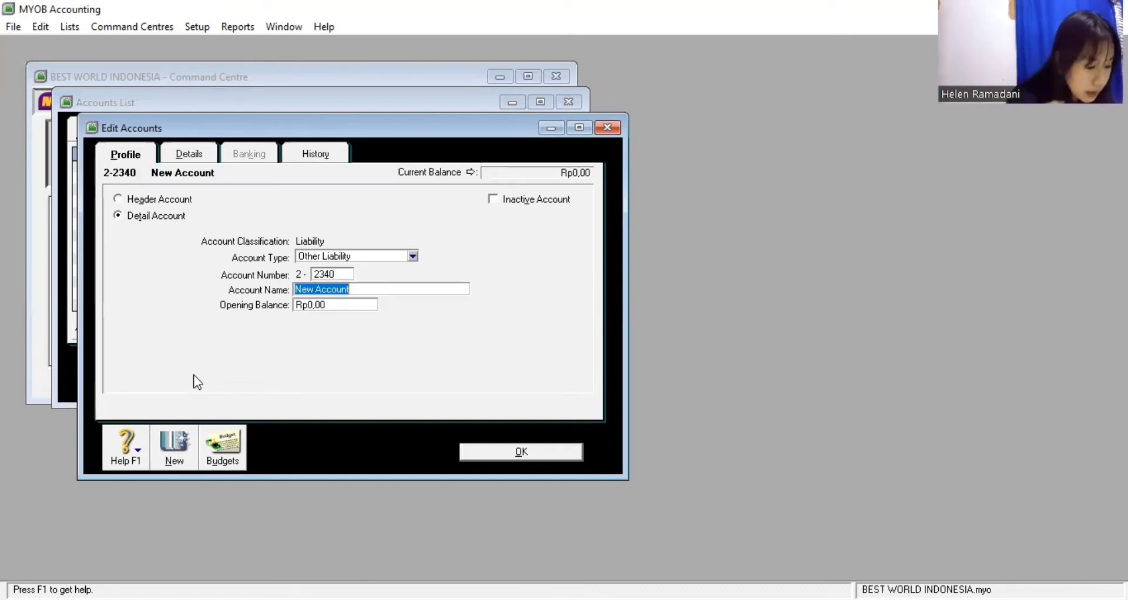
{"action": "type", "text": "V"}
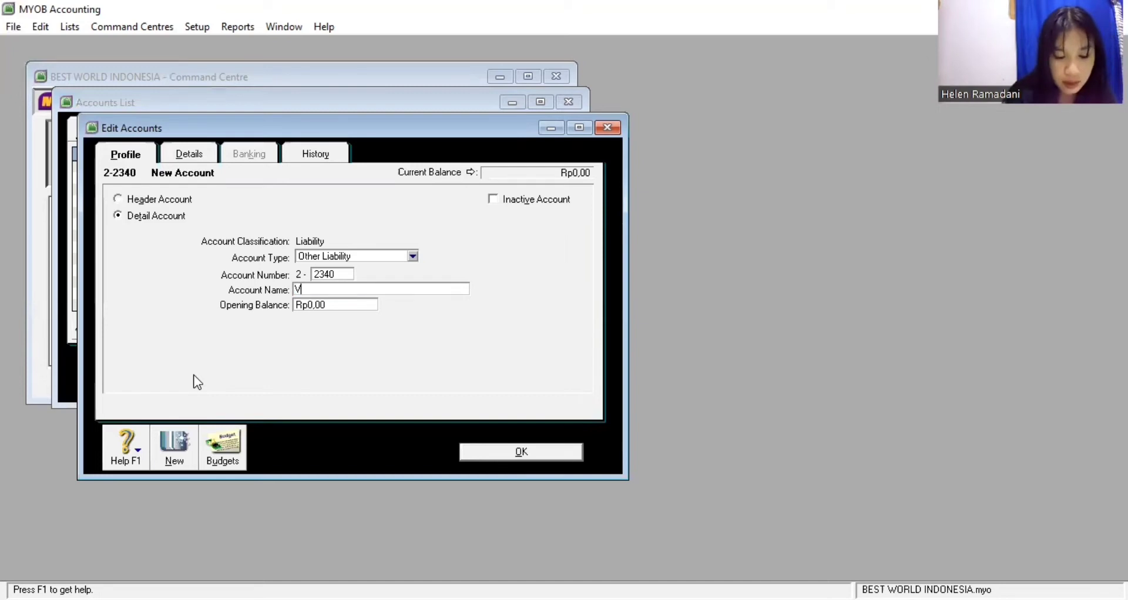
{"action": "type", "text": "AT Cle"}
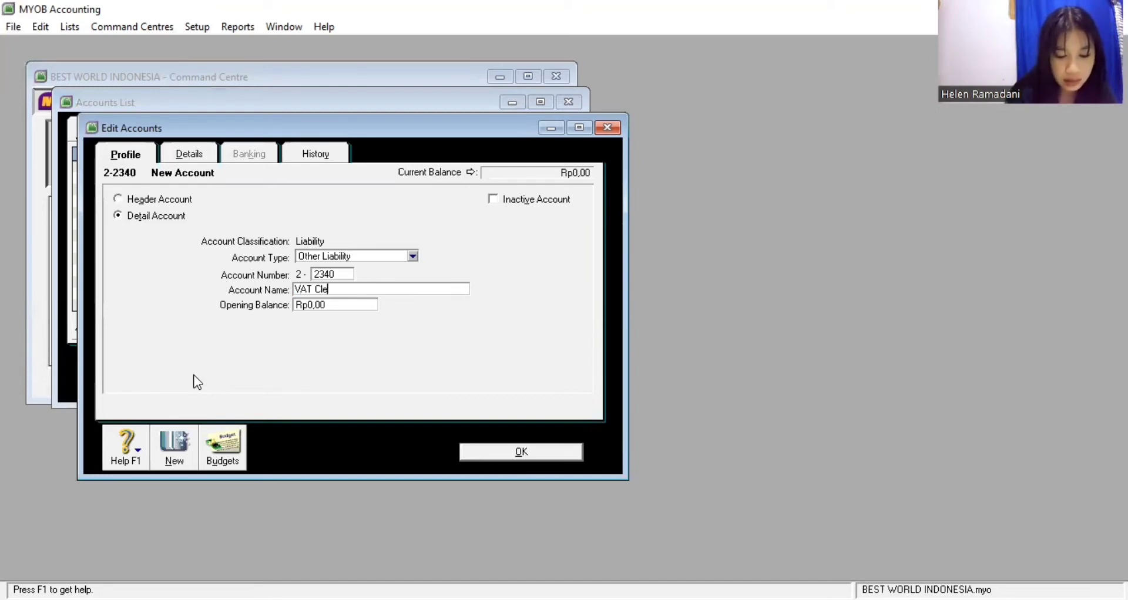
{"action": "type", "text": "aring"}
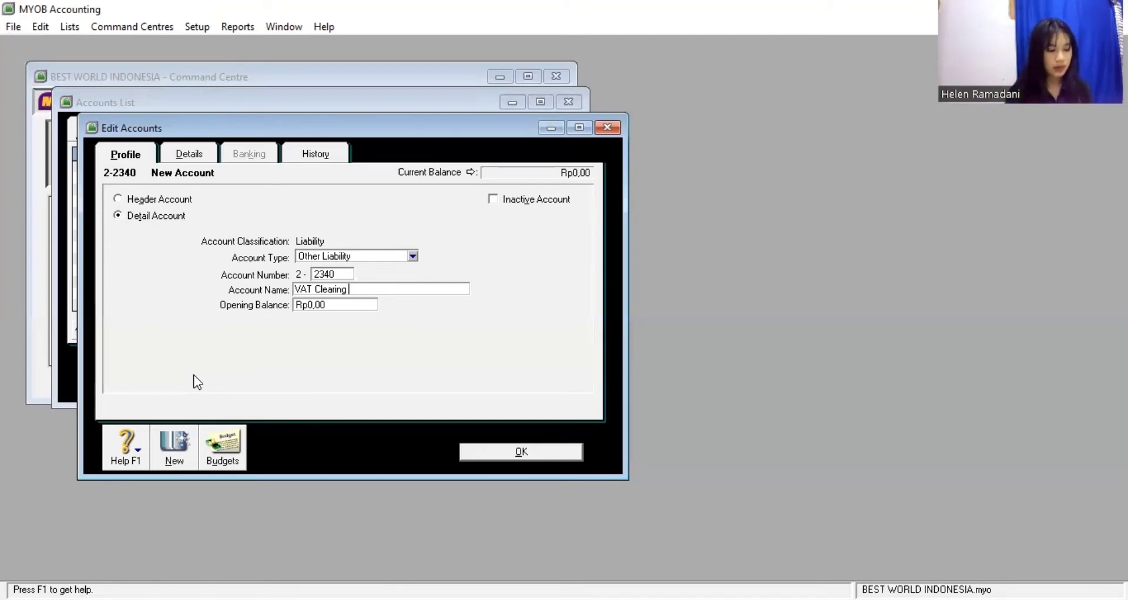
{"action": "left_click", "coordinate": [476, 449]}
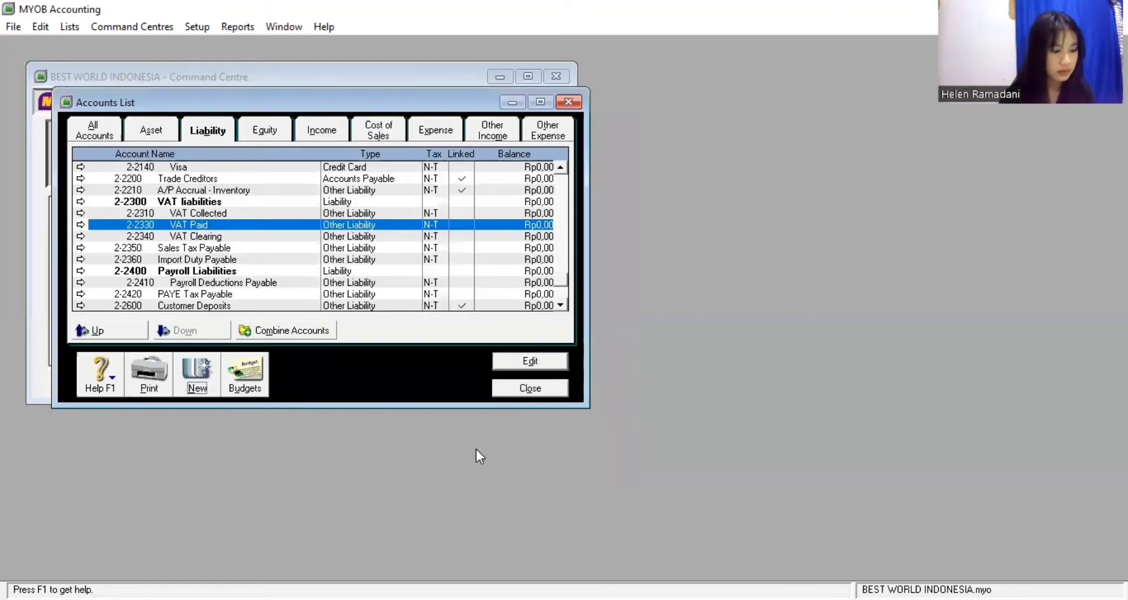
Close the Accounts List and open the Tax Code List from Lists
{"action": "left_click", "coordinate": [540, 388]}
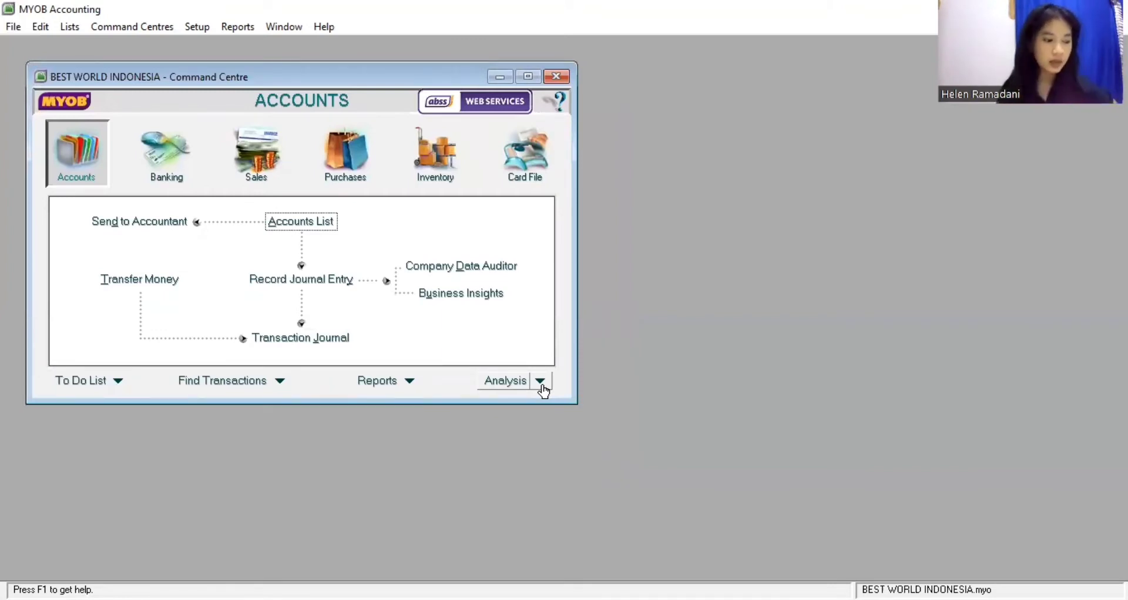
{"action": "left_click", "coordinate": [73, 31]}
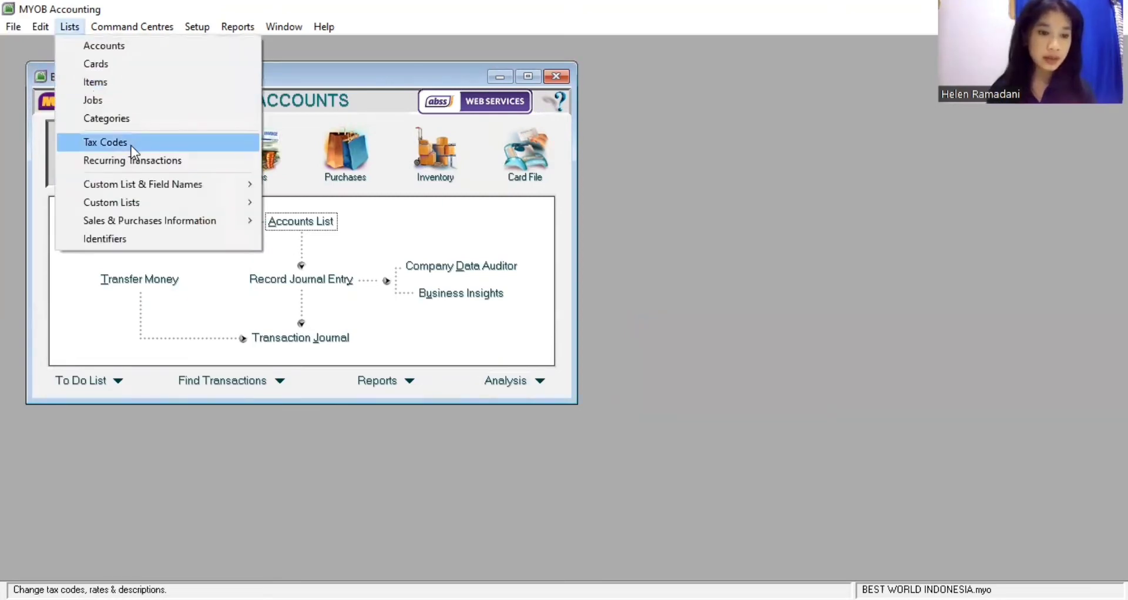
{"action": "left_click", "coordinate": [132, 145]}
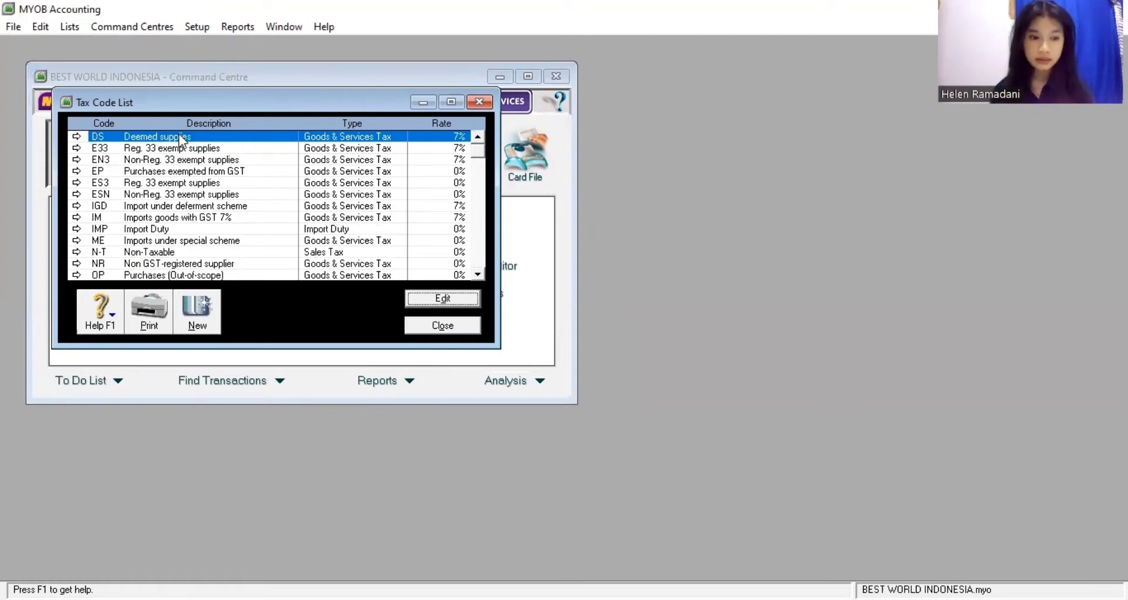
Delete tax codes DS, IMP, ME, NR and TX7, leaving only N-T Non-Taxable
{"action": "right_click", "coordinate": [179, 135]}
{"action": "left_click", "coordinate": [206, 137]}
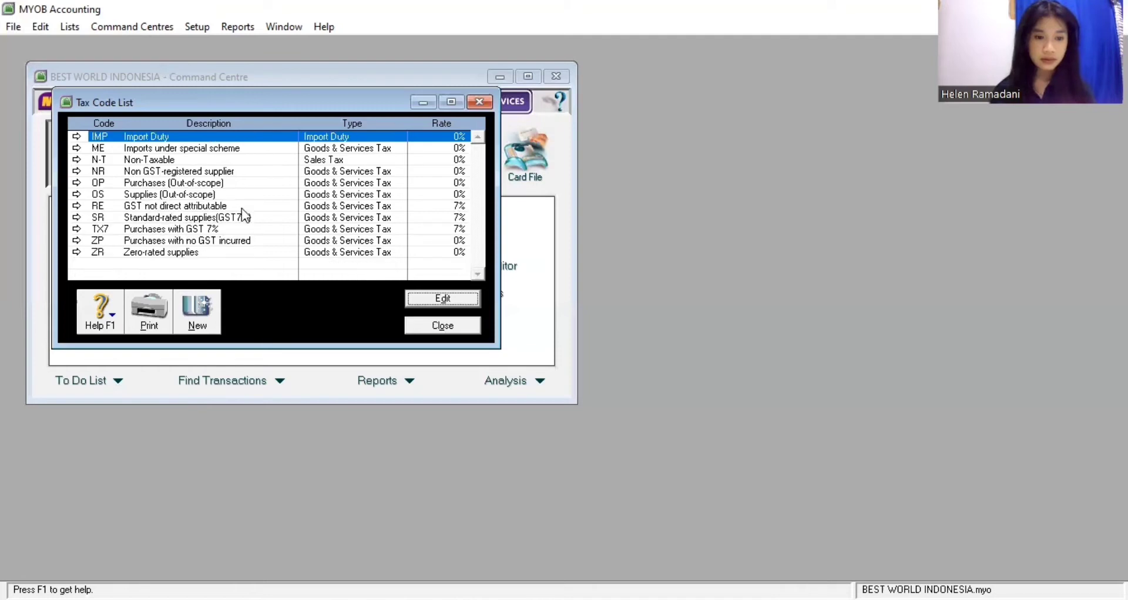
{"action": "right_click", "coordinate": [242, 137]}
{"action": "left_click", "coordinate": [248, 145]}
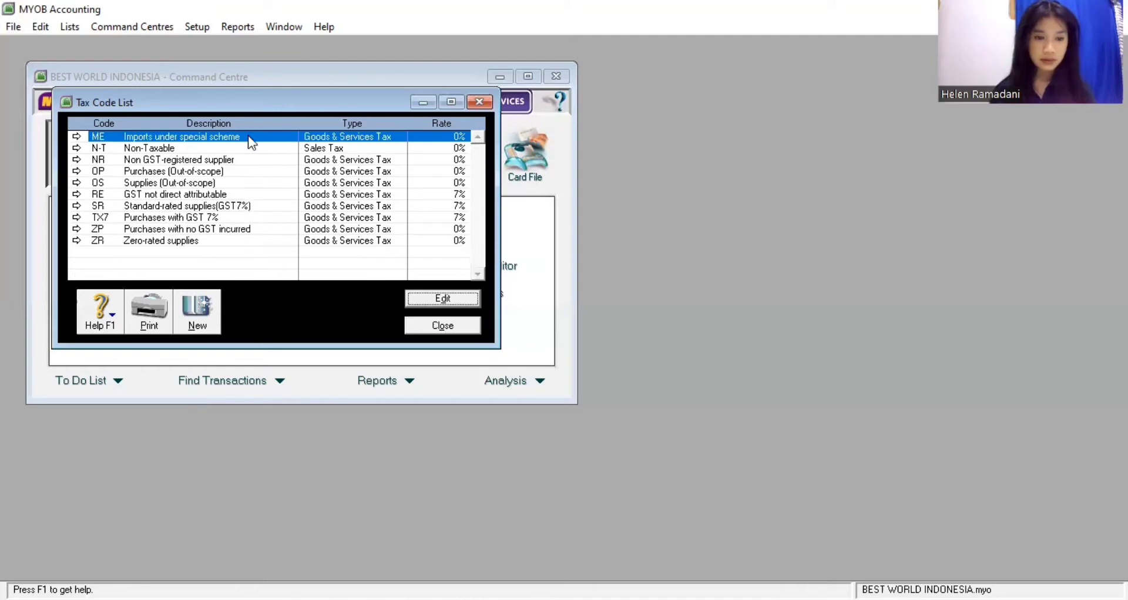
{"action": "left_click", "coordinate": [255, 149]}
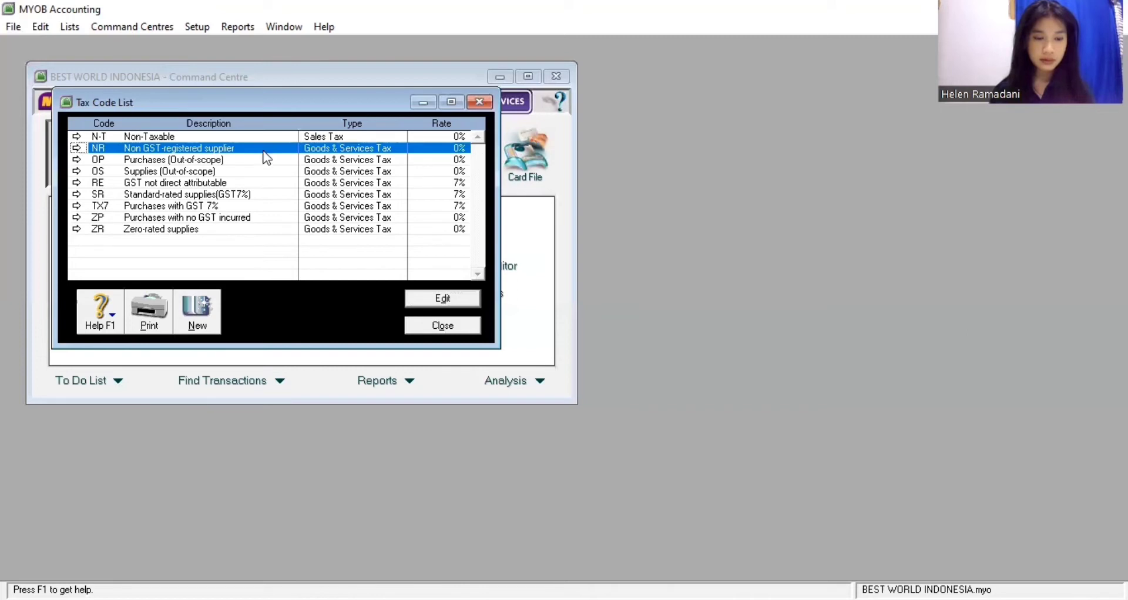
{"action": "left_click", "coordinate": [266, 151]}
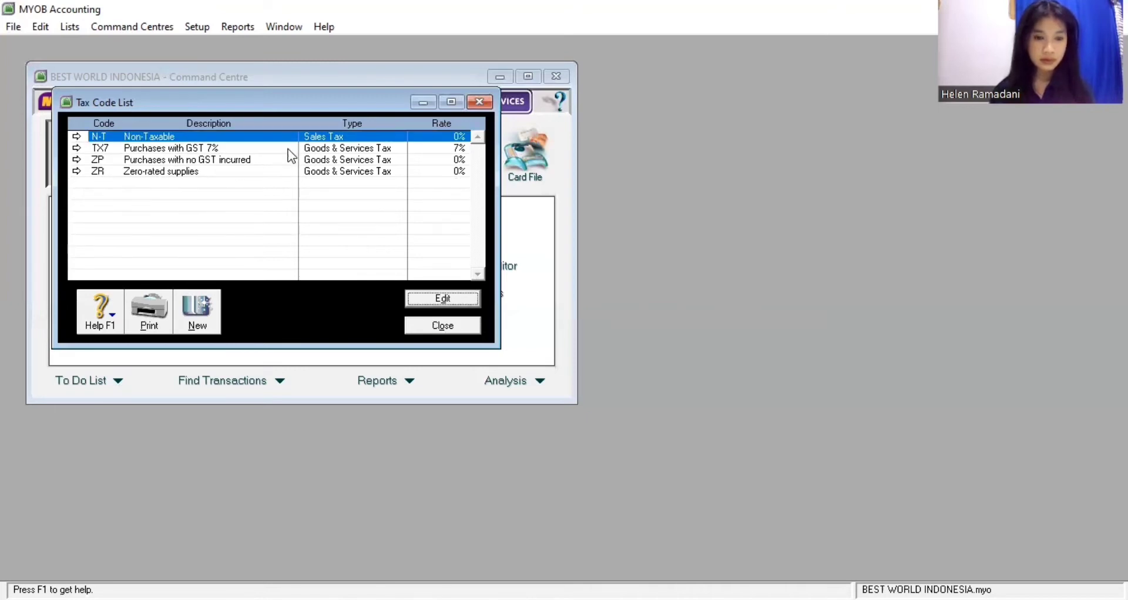
{"action": "right_click", "coordinate": [291, 149]}
{"action": "left_click", "coordinate": [305, 156]}
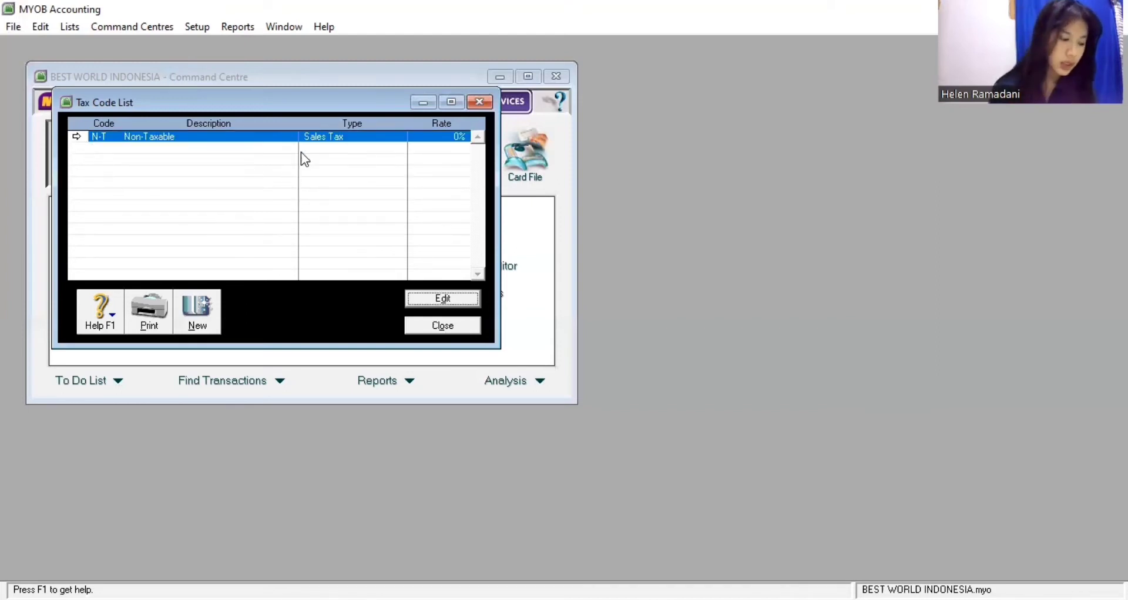
Create tax code VAT 'Value Added Tax' using 2-2310 for tax collected and 2-2330 for tax paid
{"action": "left_click", "coordinate": [196, 312]}
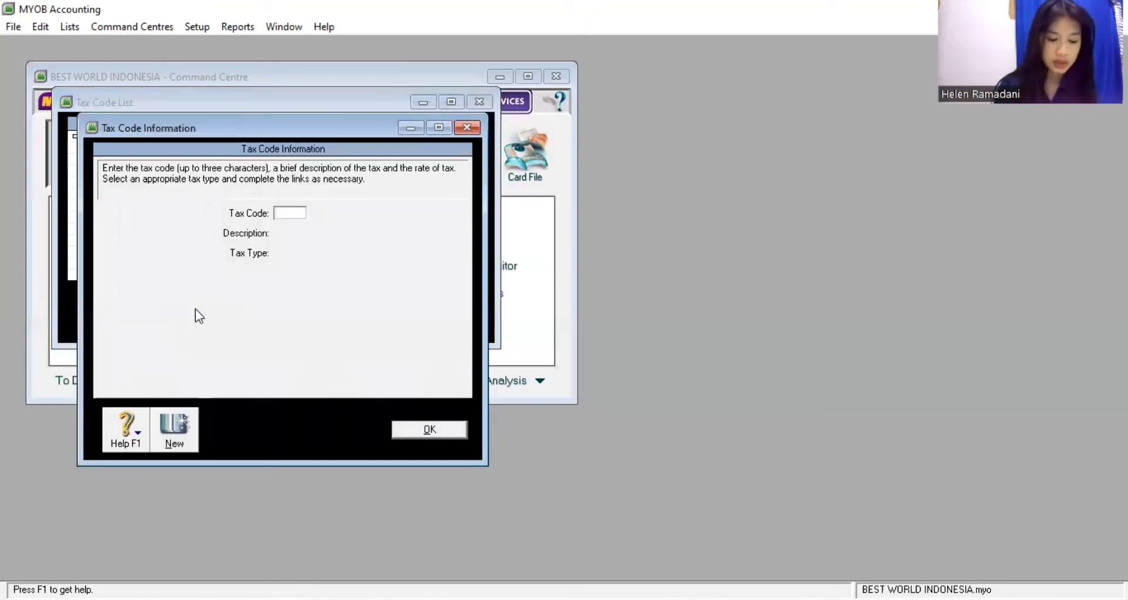
{"action": "type", "text": "V"}
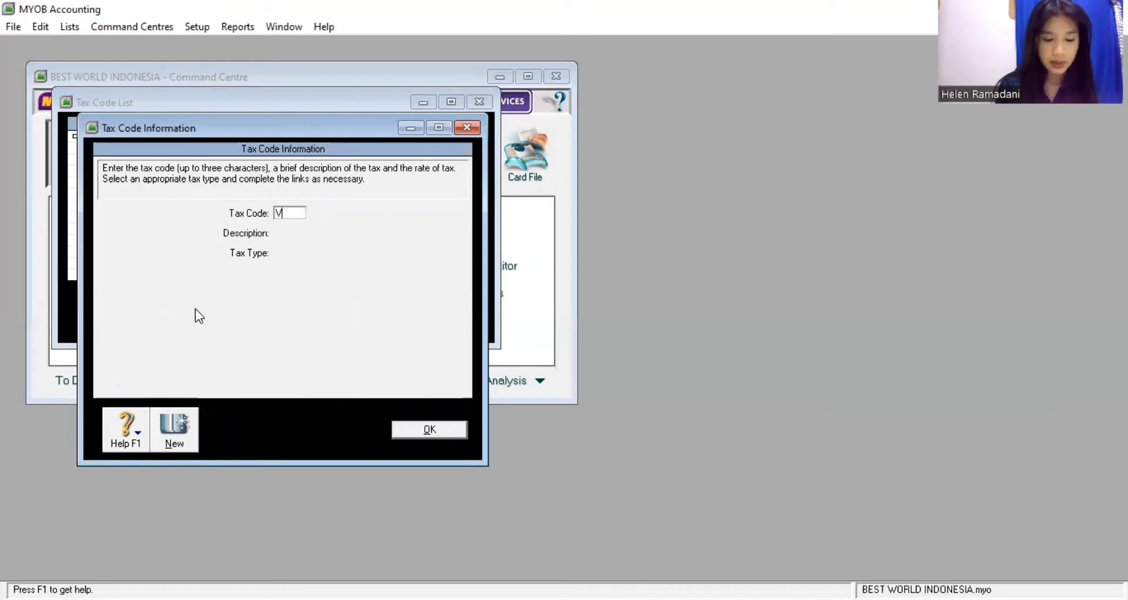
{"action": "type", "text": "AT"}
{"action": "key", "text": "Tab"}
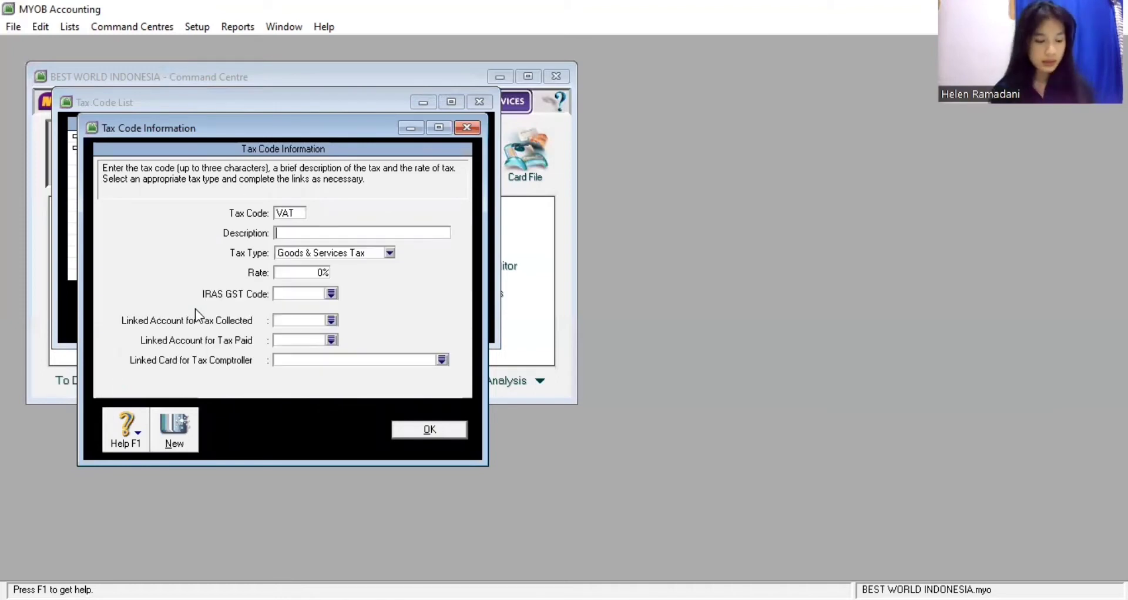
{"action": "type", "text": "Valu"}
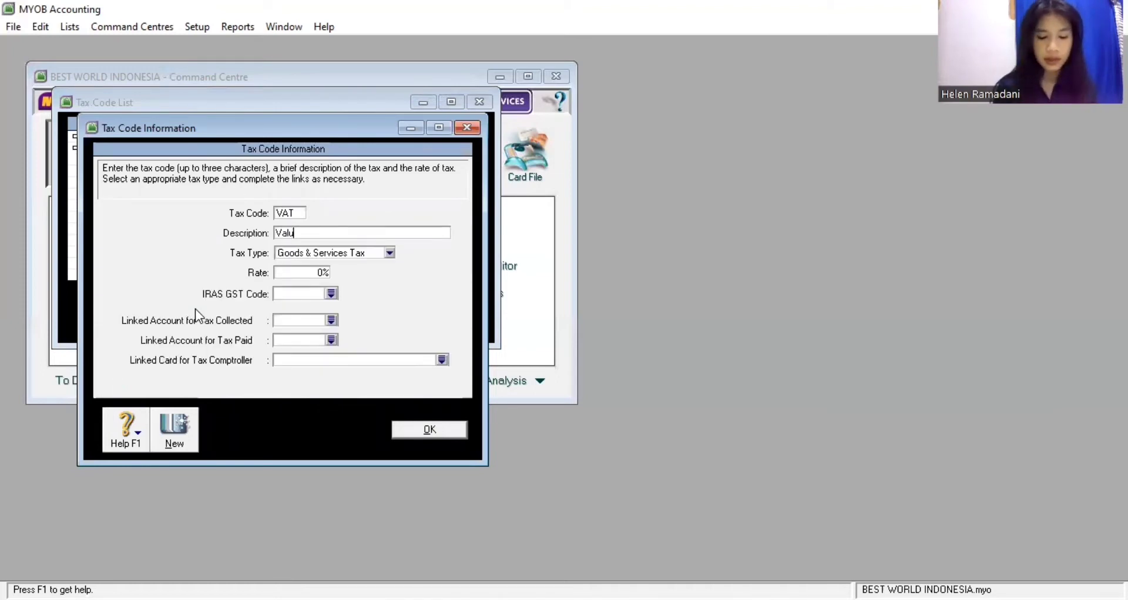
{"action": "type", "text": "e Added Ta"}
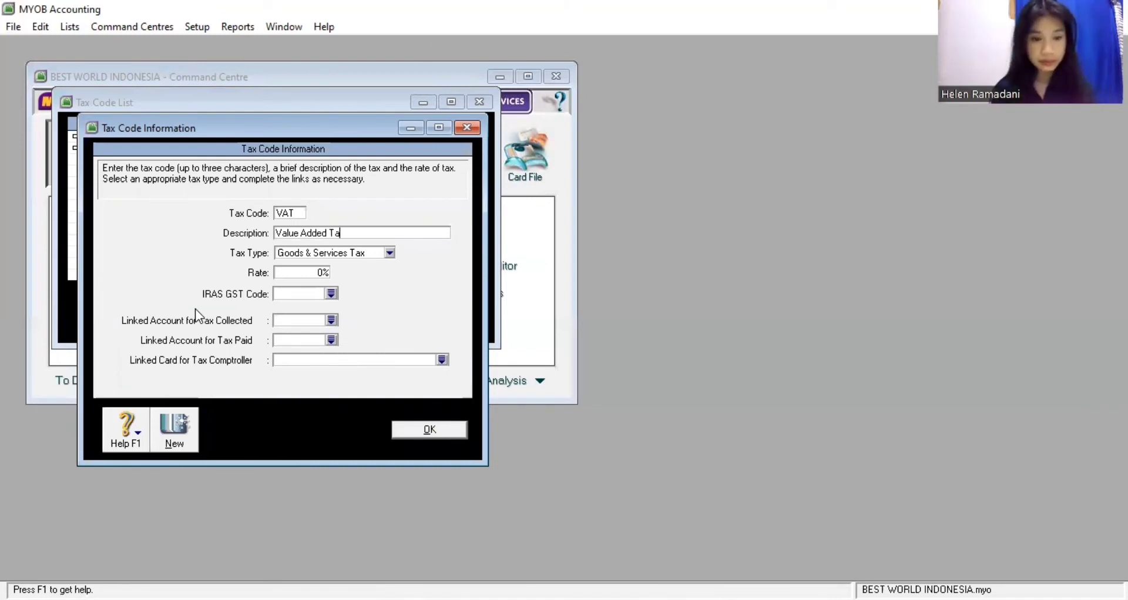
{"action": "type", "text": "x"}
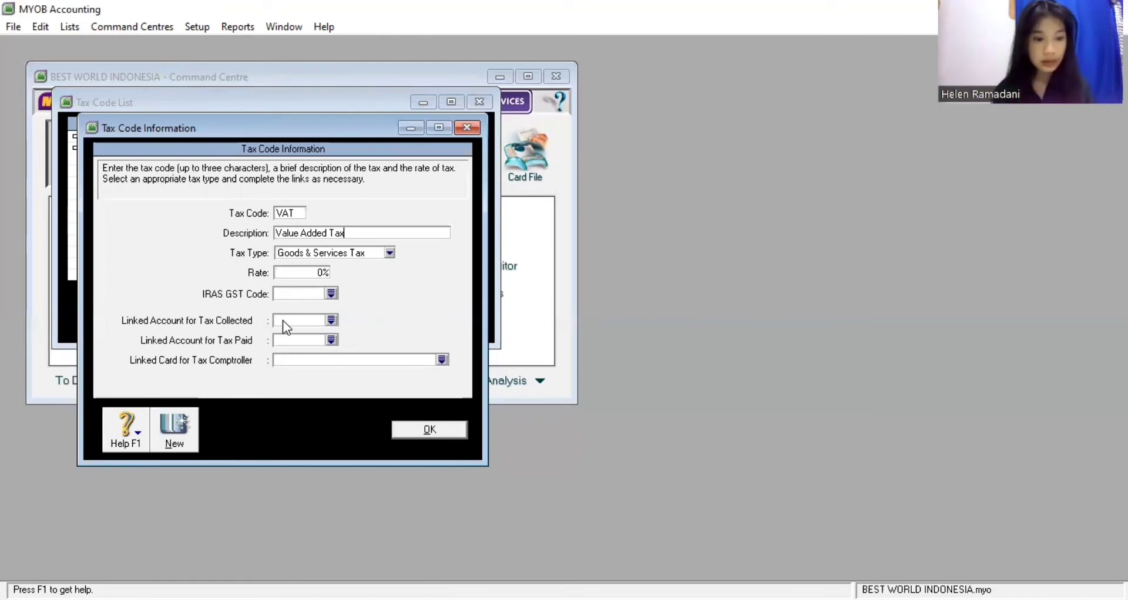
{"action": "left_click", "coordinate": [332, 320]}
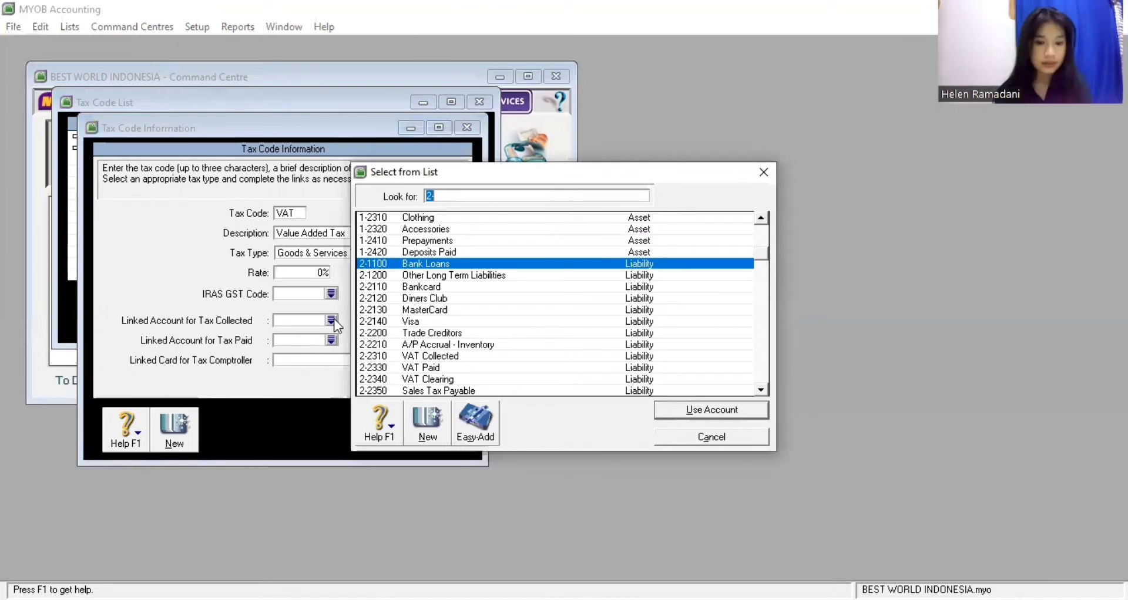
{"action": "type", "text": "2-2310"}
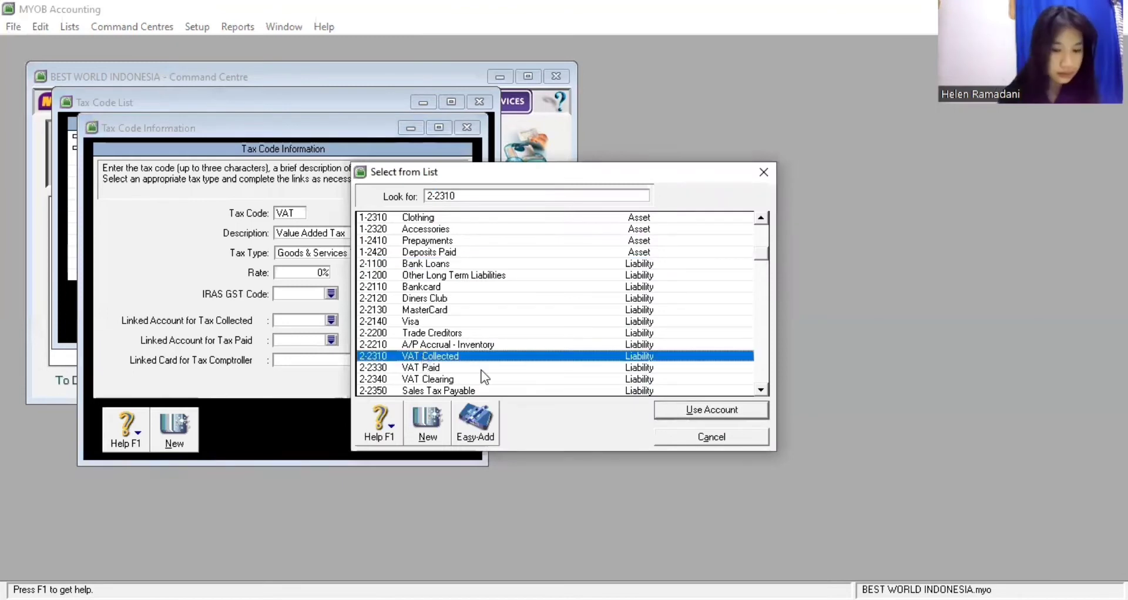
{"action": "left_click", "coordinate": [660, 407]}
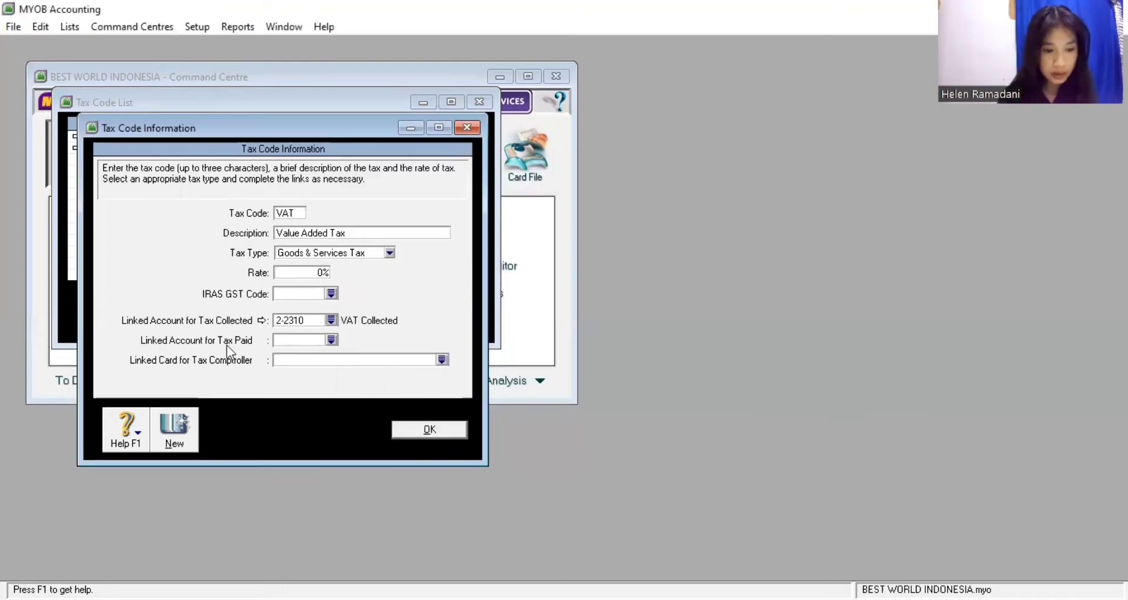
{"action": "left_click", "coordinate": [331, 341]}
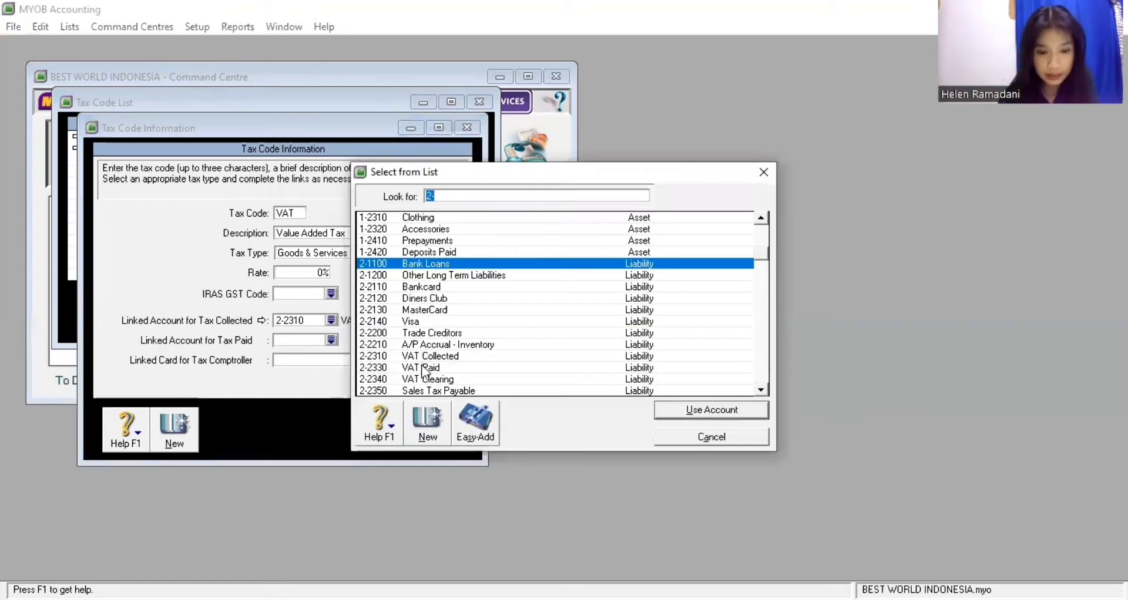
{"action": "left_click", "coordinate": [422, 368]}
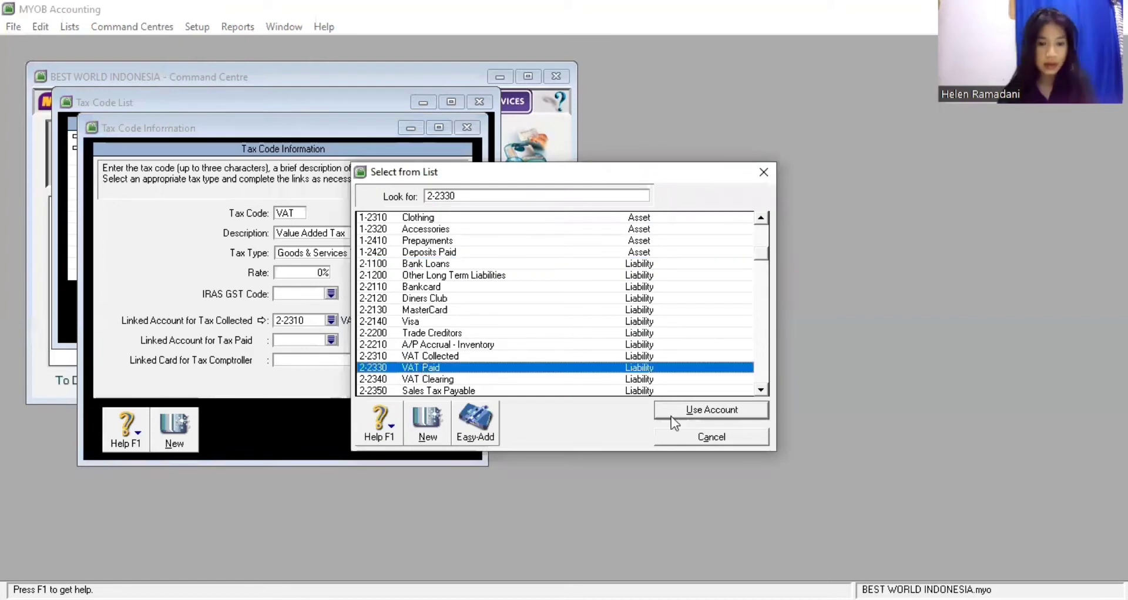
{"action": "left_click", "coordinate": [670, 416]}
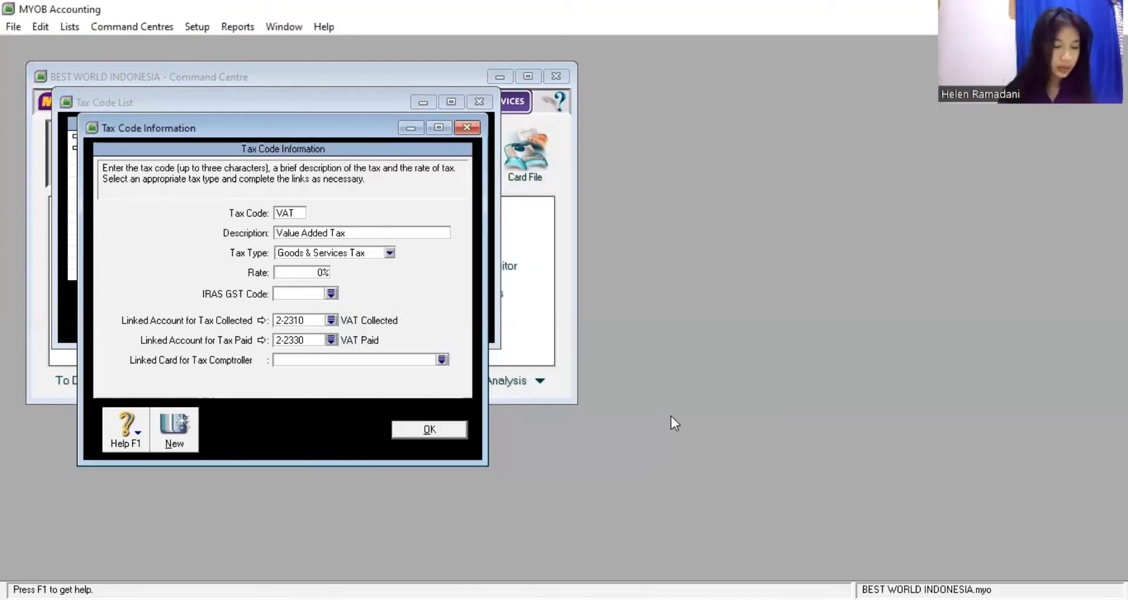
{"action": "left_click", "coordinate": [441, 431]}
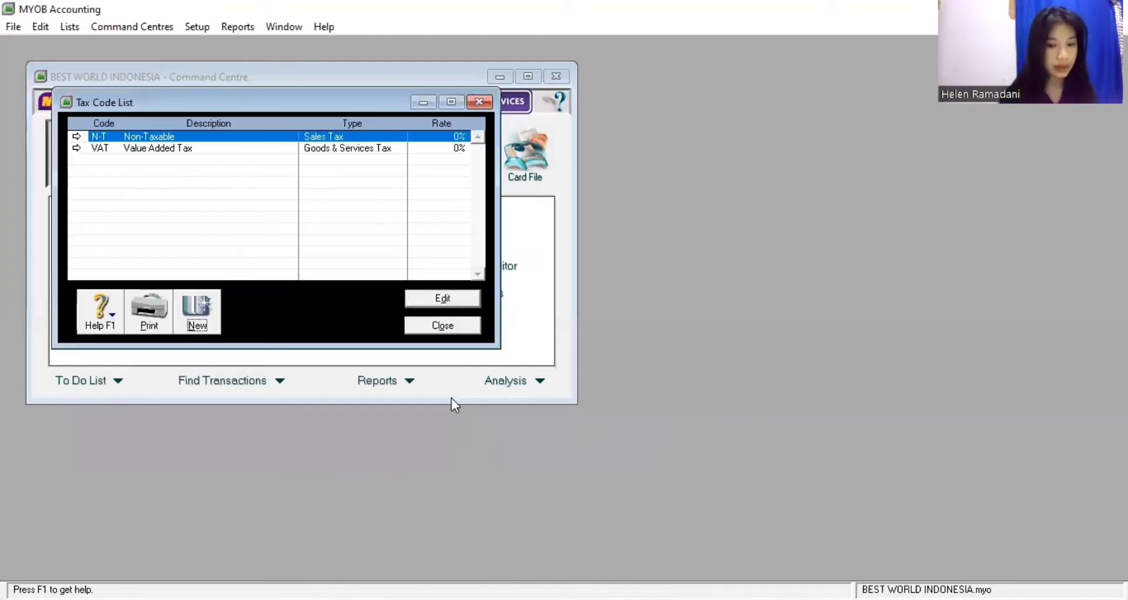
Close the Tax Code List, open the Jobs List and create job CL named Clotching
{"action": "left_click", "coordinate": [456, 333]}
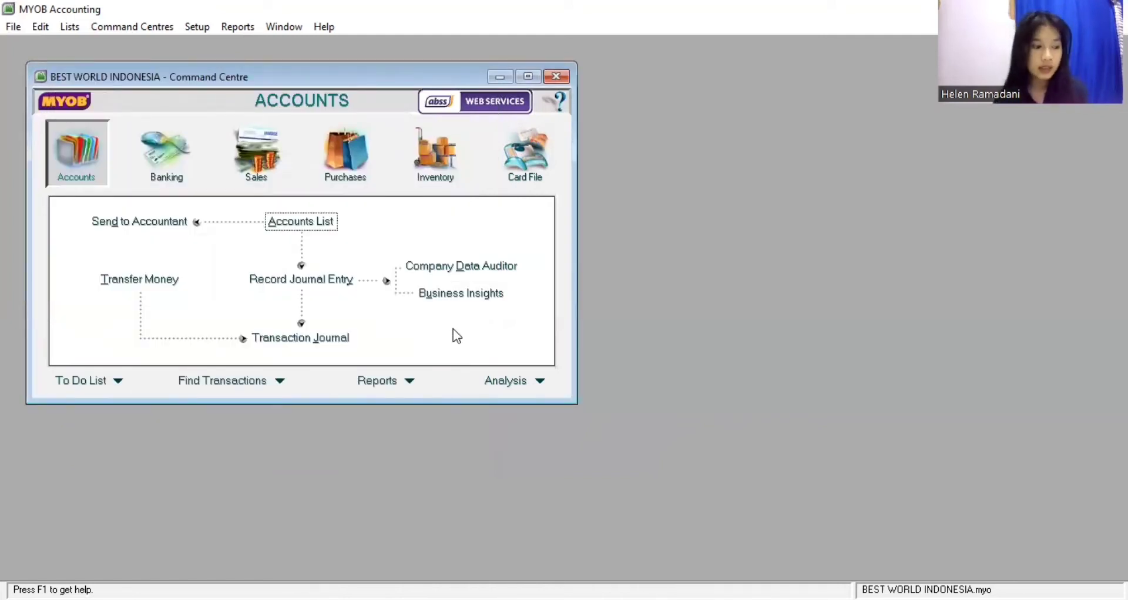
{"action": "left_click", "coordinate": [69, 26]}
{"action": "left_click", "coordinate": [125, 98]}
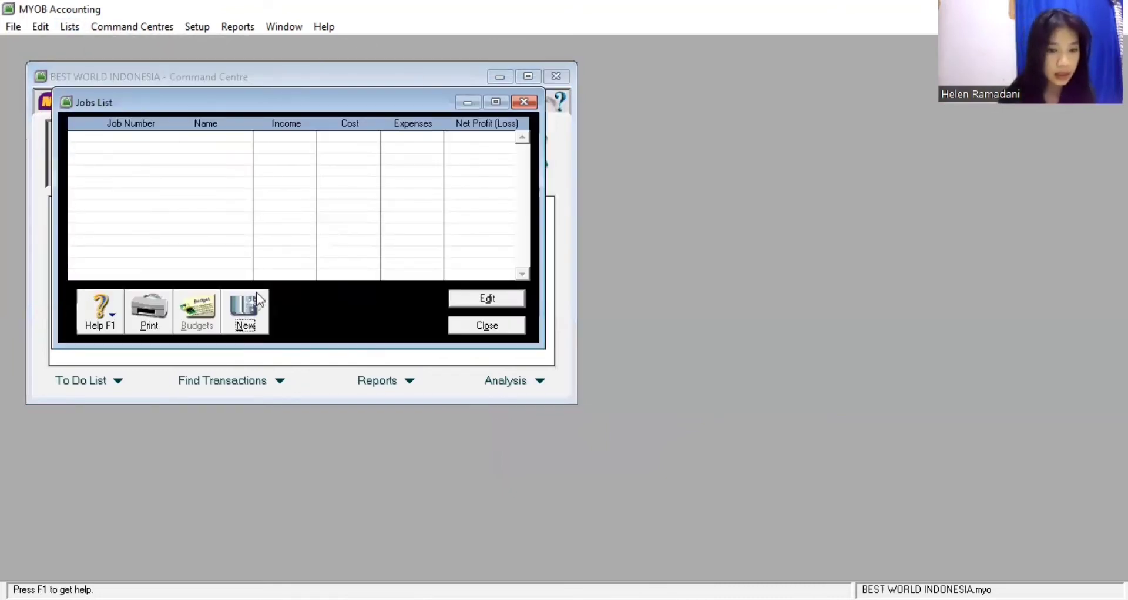
{"action": "left_click", "coordinate": [251, 304]}
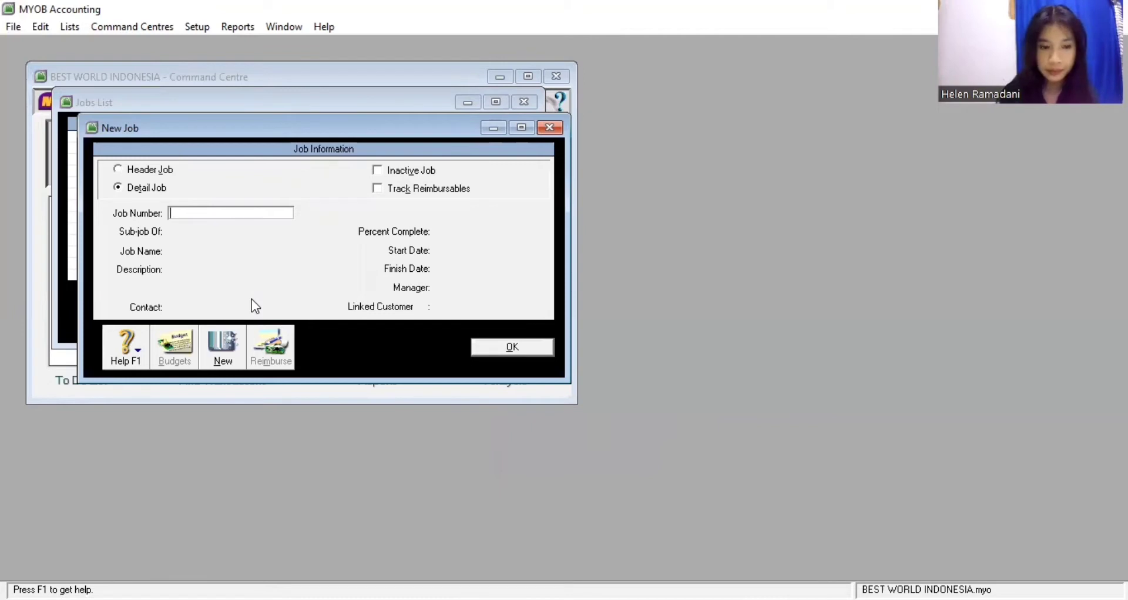
{"action": "type", "text": "CL"}
{"action": "key", "text": "Tab"}
{"action": "left_click", "coordinate": [230, 254]}
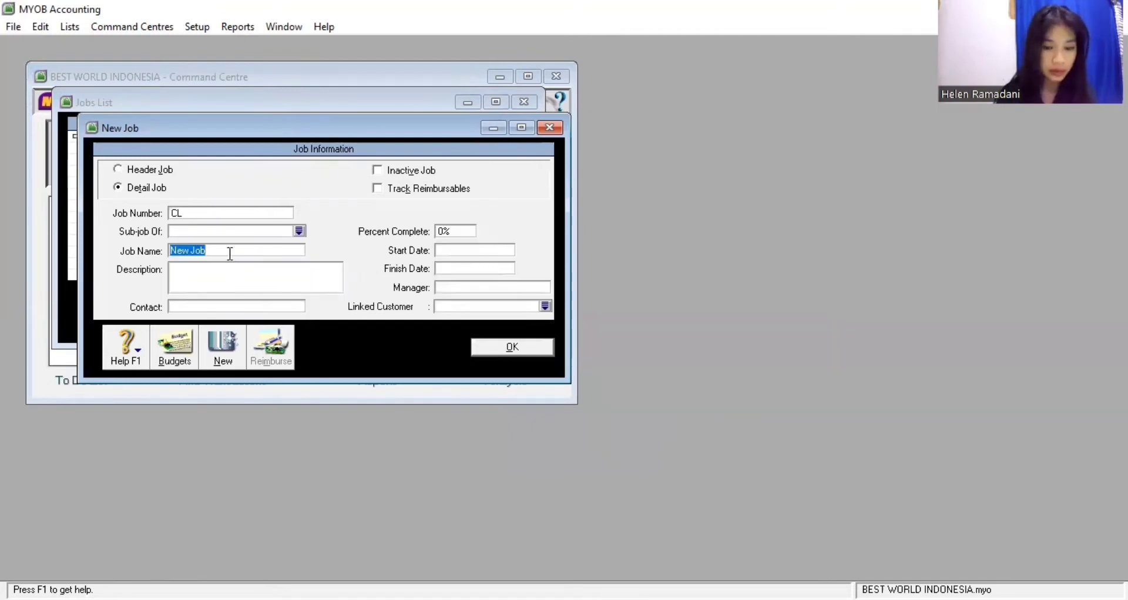
{"action": "type", "text": "Clo"}
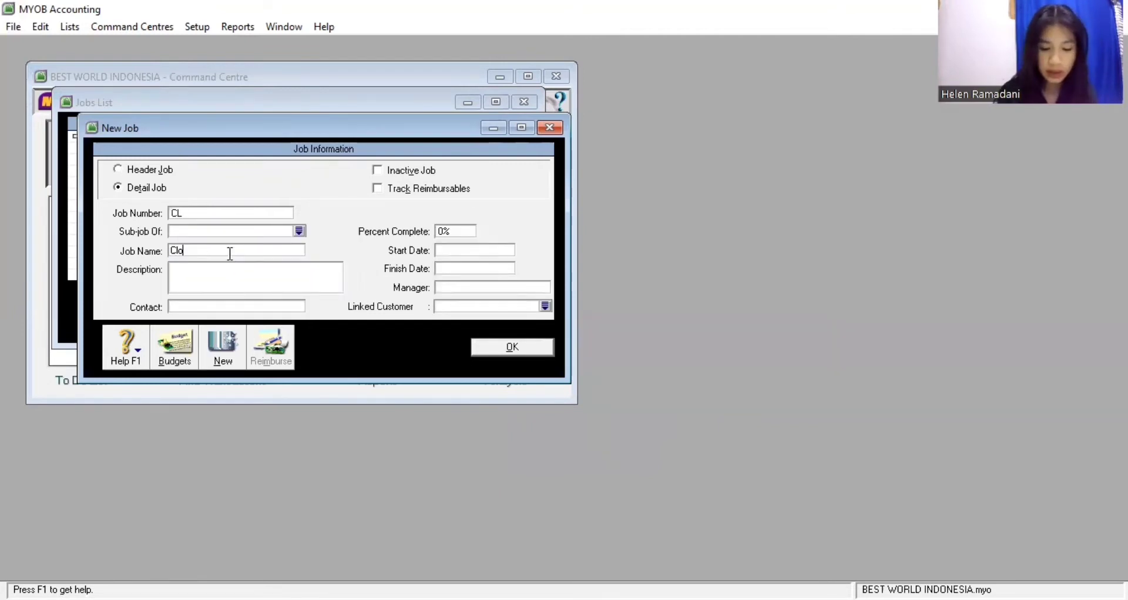
{"action": "type", "text": "tching"}
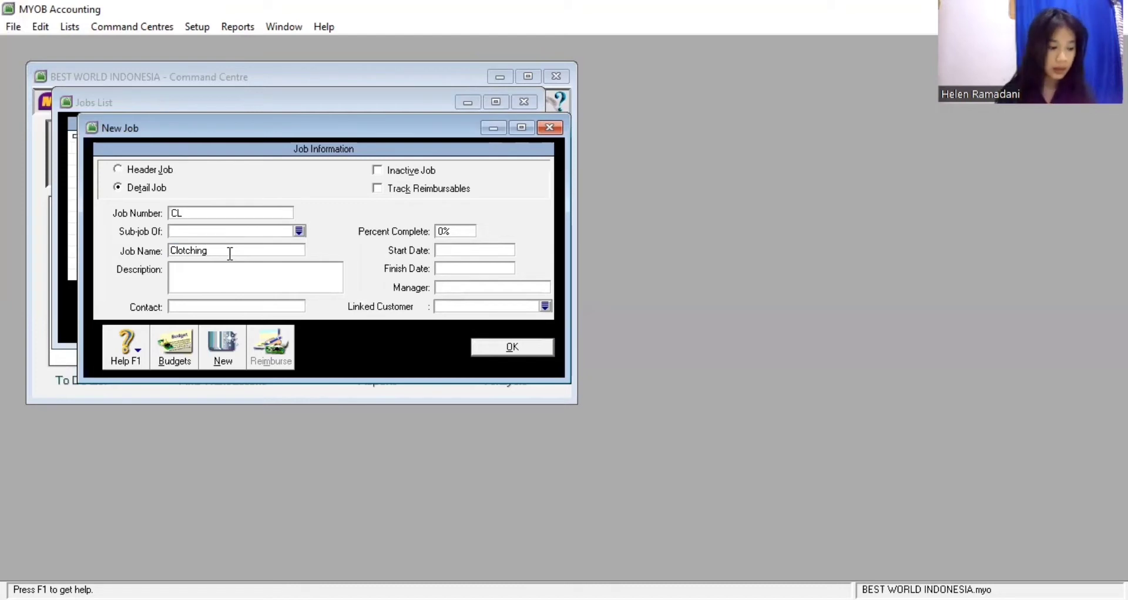
{"action": "left_click", "coordinate": [482, 348]}
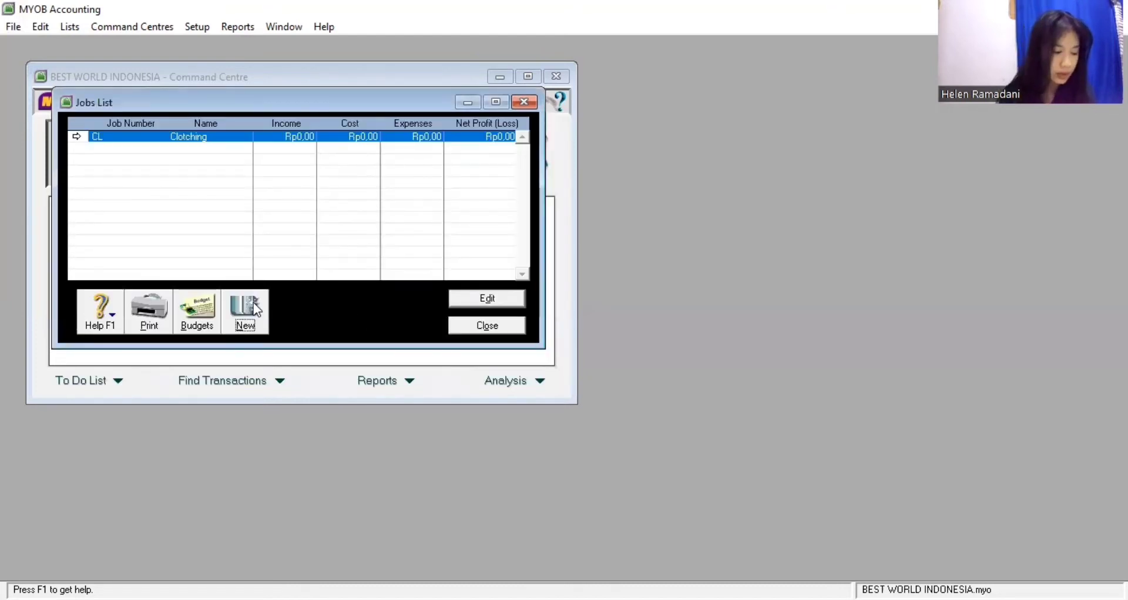
Add job AS named Accessories
{"action": "left_click", "coordinate": [256, 309]}
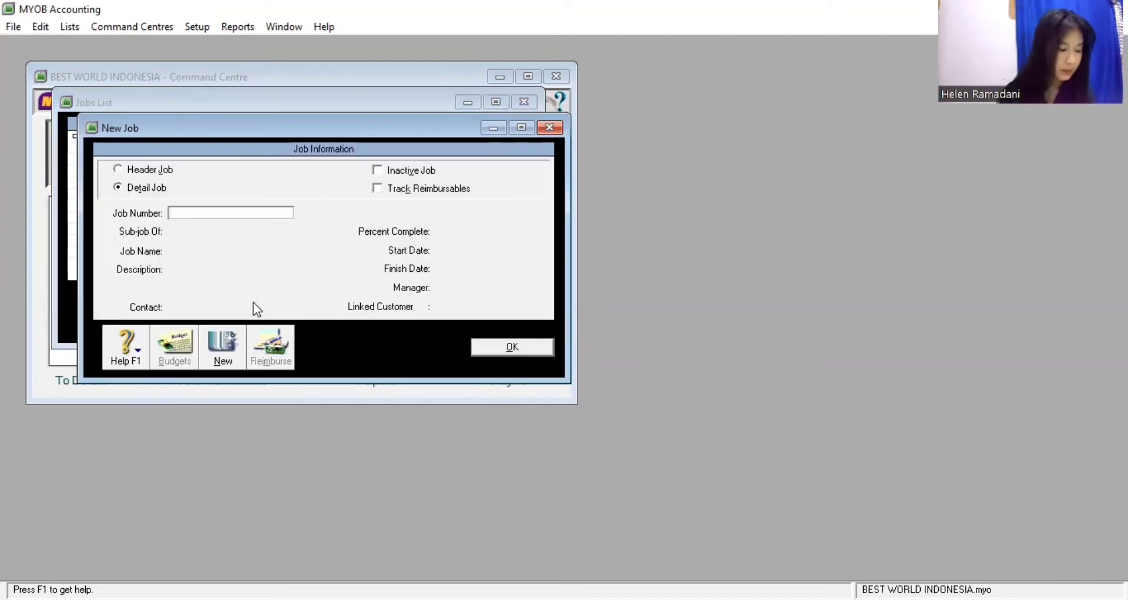
{"action": "type", "text": "AS"}
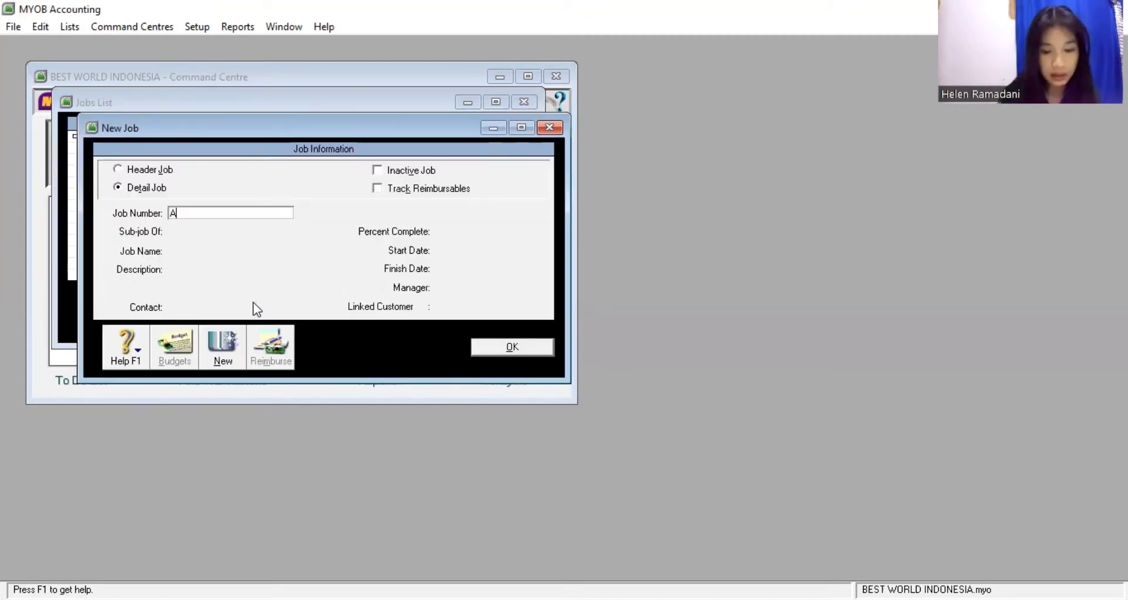
{"action": "key", "text": "Tab"}
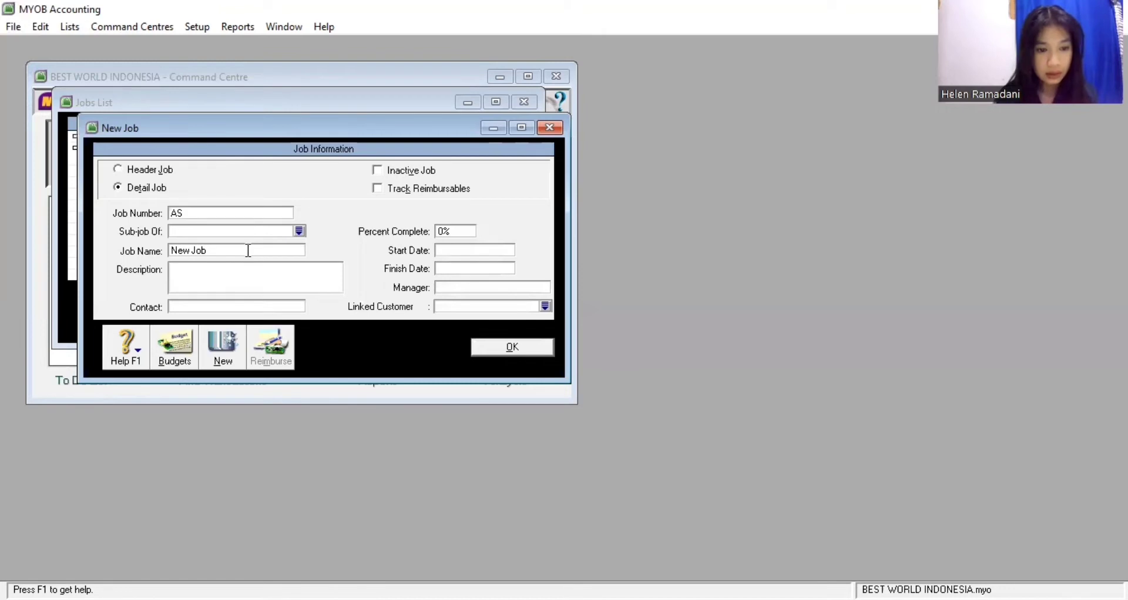
{"action": "left_click", "coordinate": [248, 251]}
{"action": "type", "text": "Ac"}
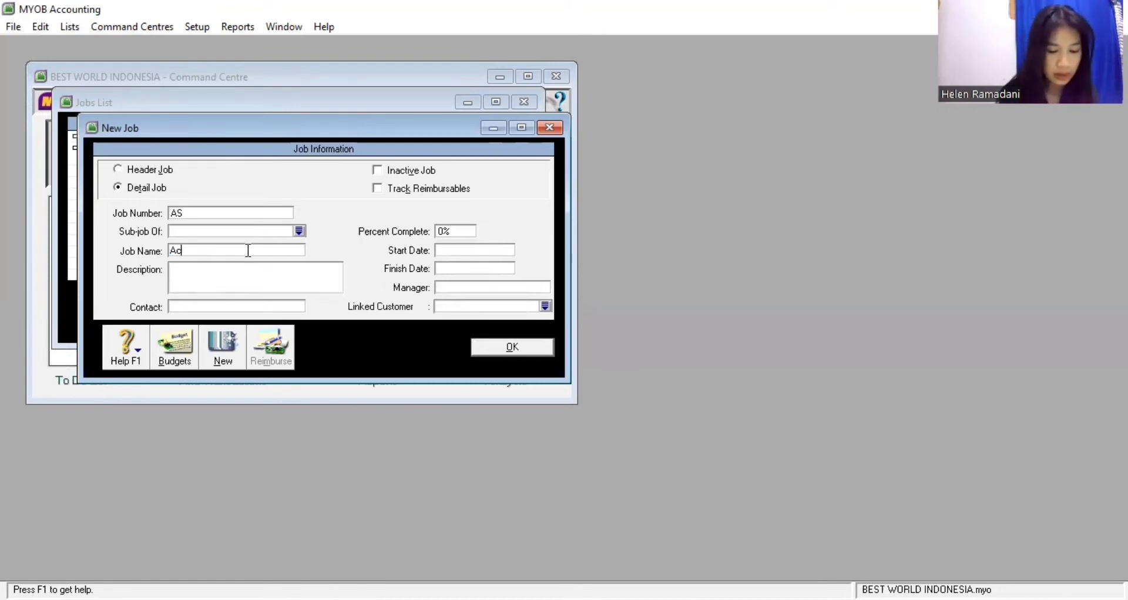
{"action": "type", "text": "cesso"}
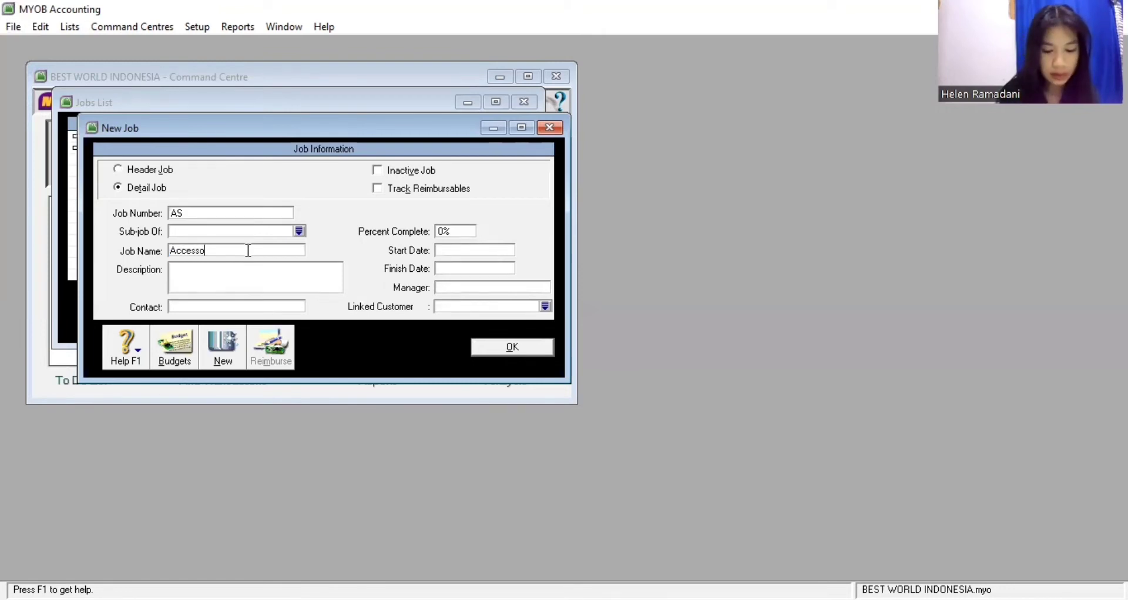
{"action": "type", "text": "ries"}
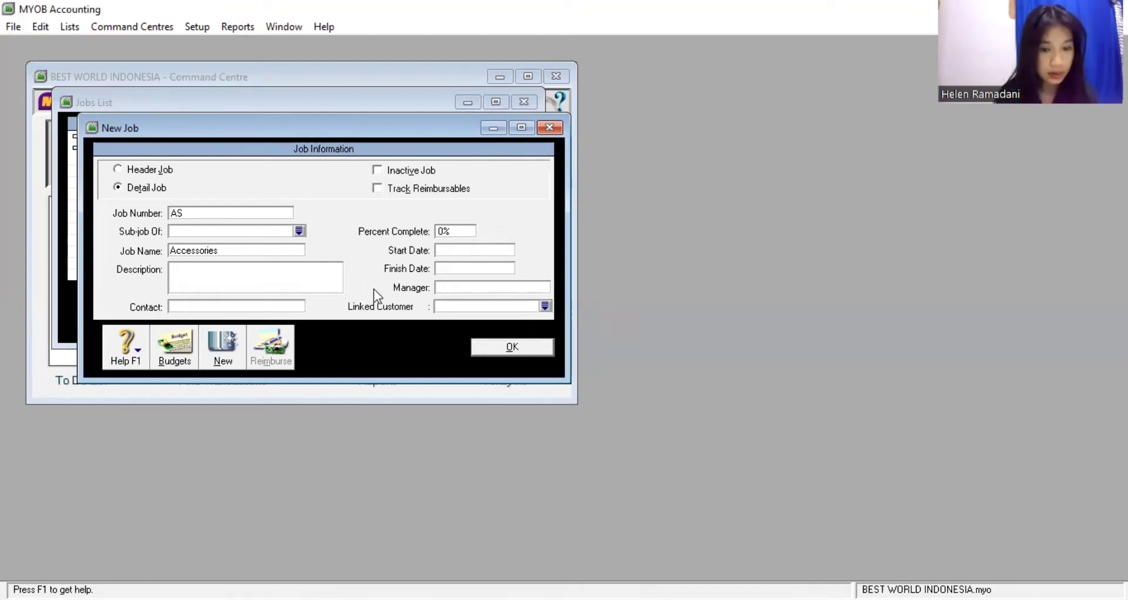
{"action": "left_click", "coordinate": [483, 351]}
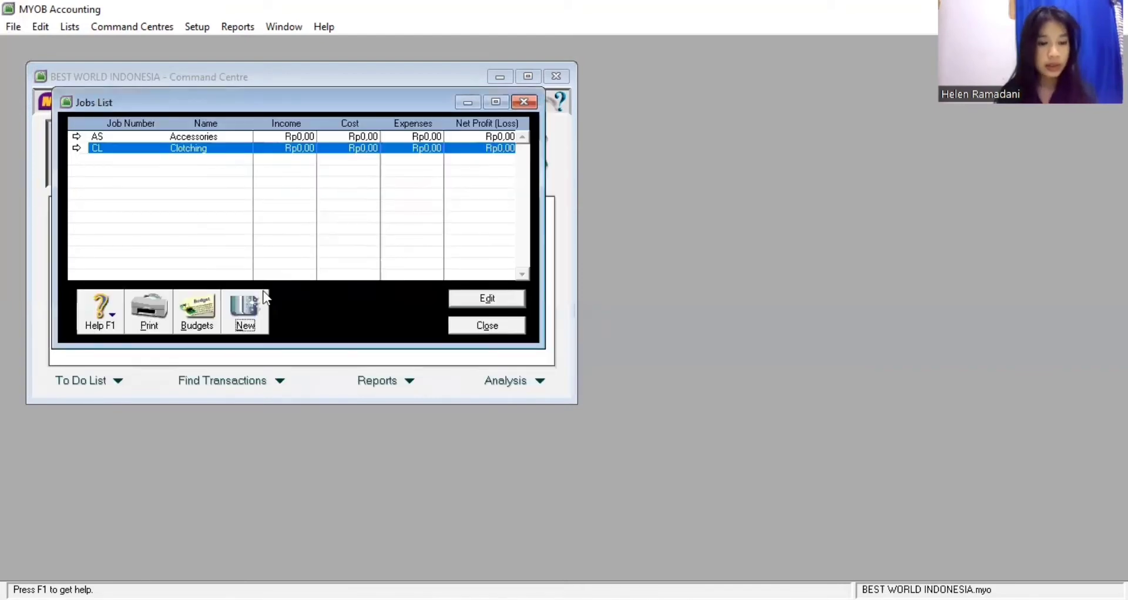
Add job SV named Service and close the Jobs List
{"action": "left_click", "coordinate": [247, 306]}
{"action": "type", "text": "SV"}
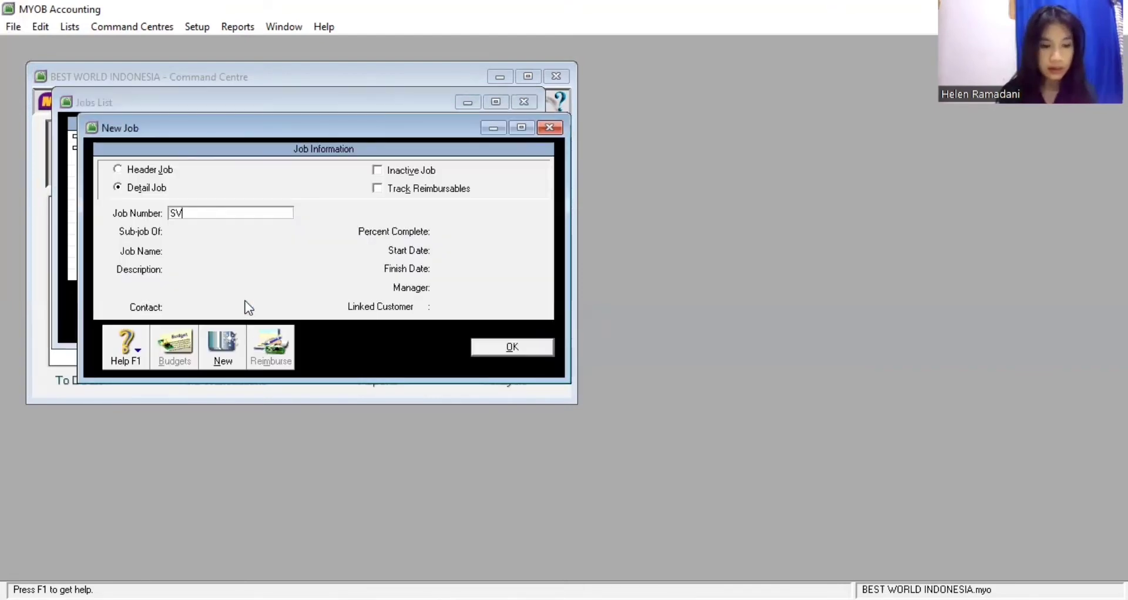
{"action": "left_click", "coordinate": [244, 252]}
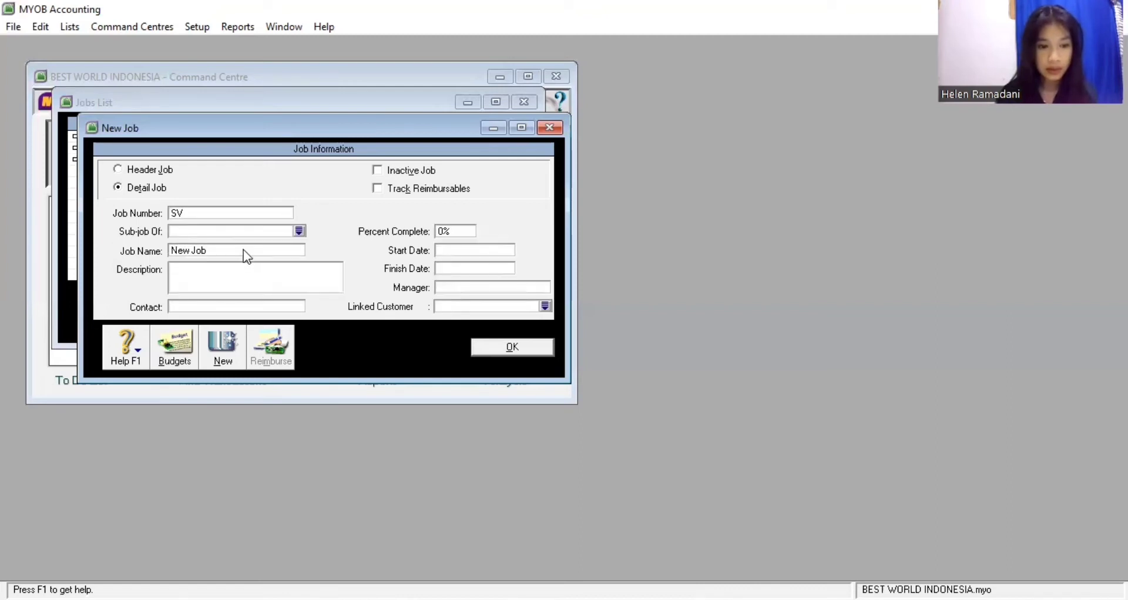
{"action": "key", "text": "Tab"}
{"action": "type", "text": "Servi"}
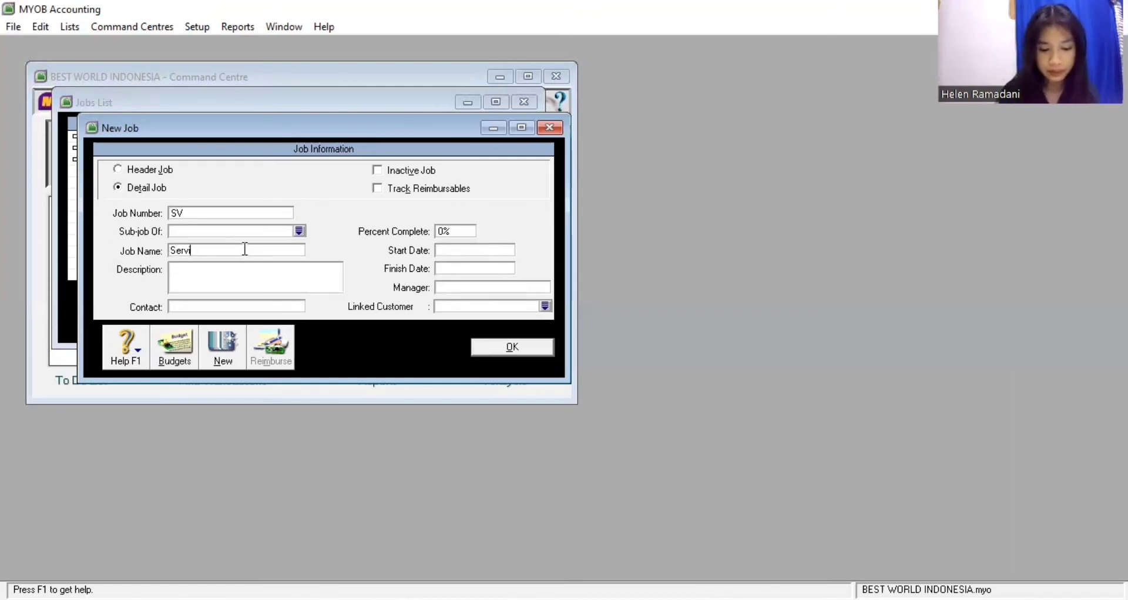
{"action": "type", "text": "ce"}
{"action": "left_click", "coordinate": [495, 350]}
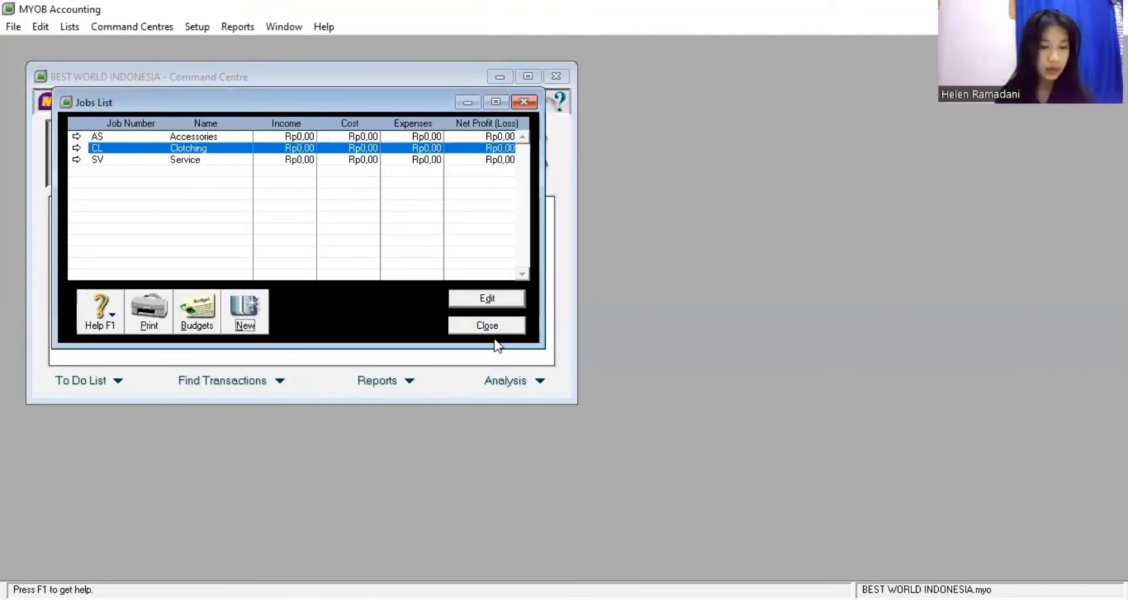
{"action": "left_click", "coordinate": [494, 328]}
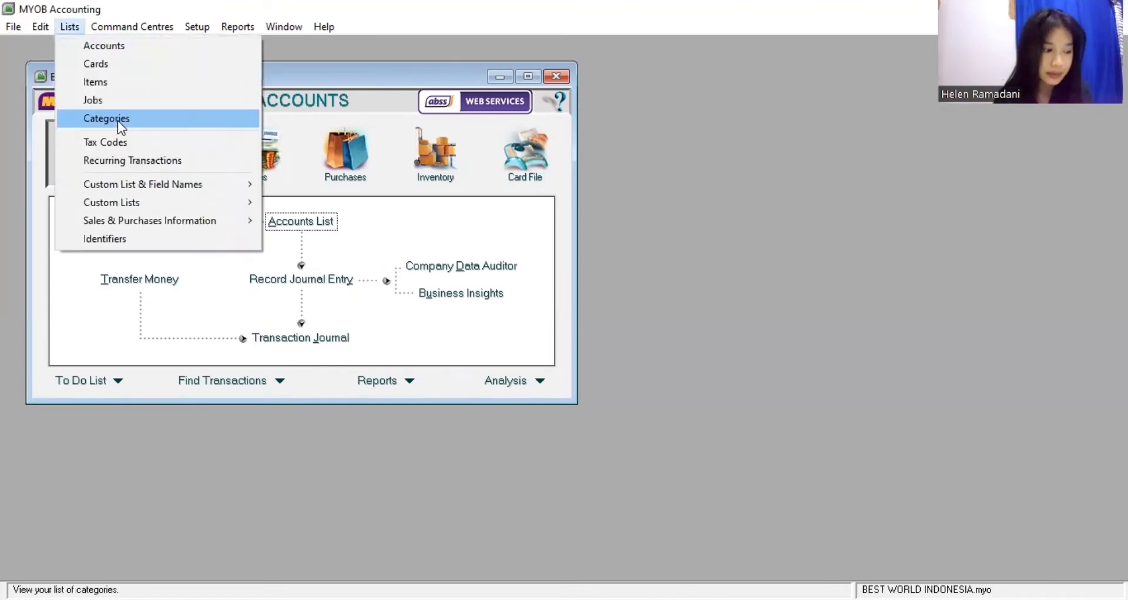
Open the Categories List and add category JKT named Jakarta
{"action": "left_click", "coordinate": [119, 122]}
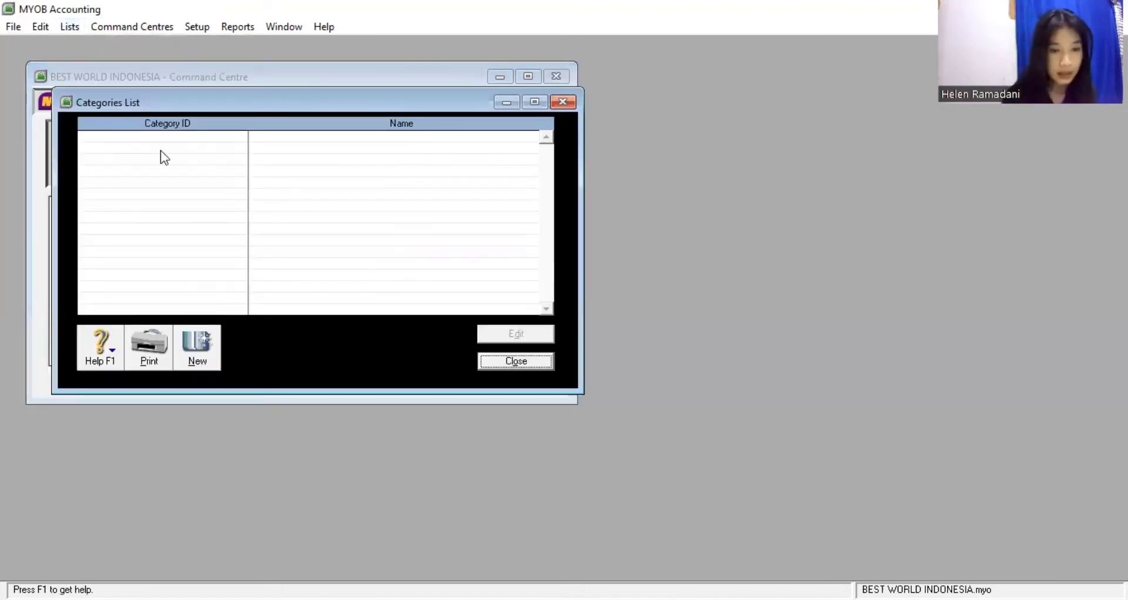
{"action": "left_click", "coordinate": [203, 349]}
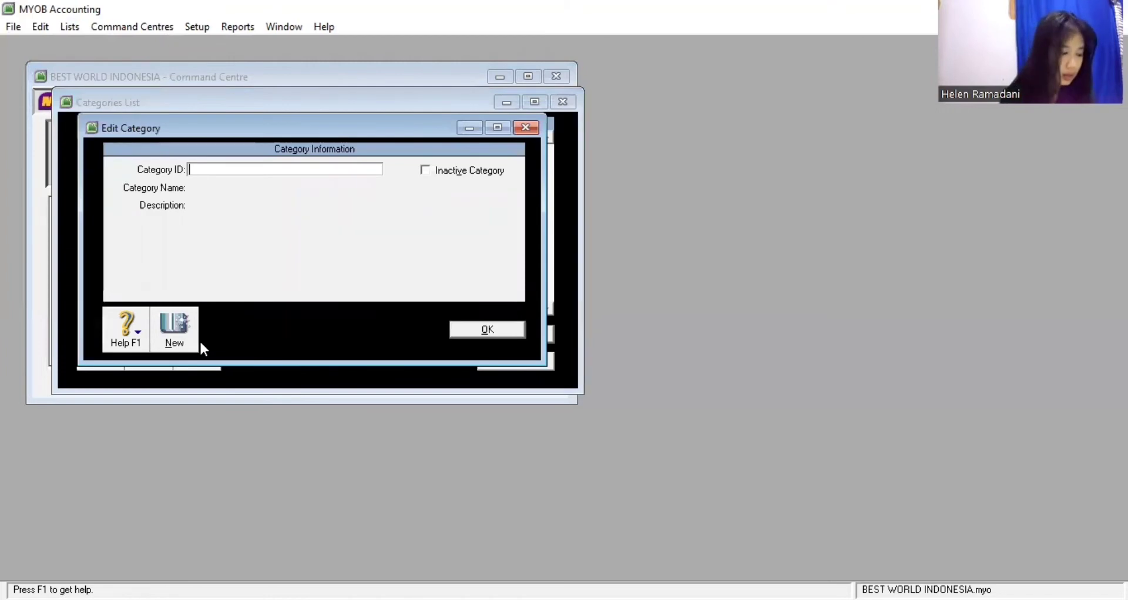
{"action": "type", "text": "JKT"}
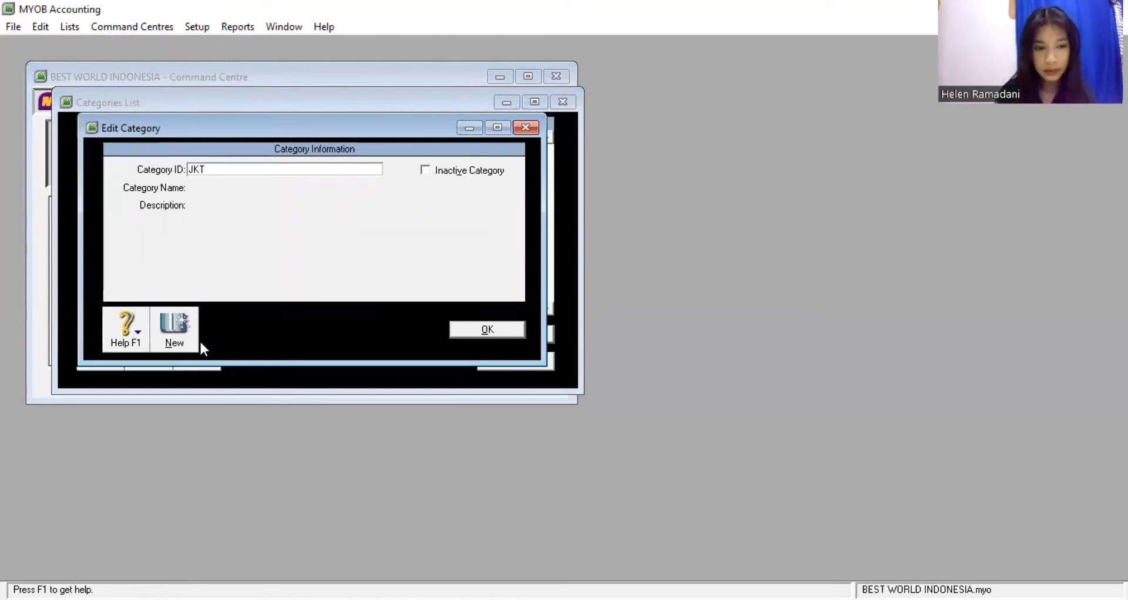
{"action": "key", "text": "Tab"}
{"action": "type", "text": "Jakarta"}
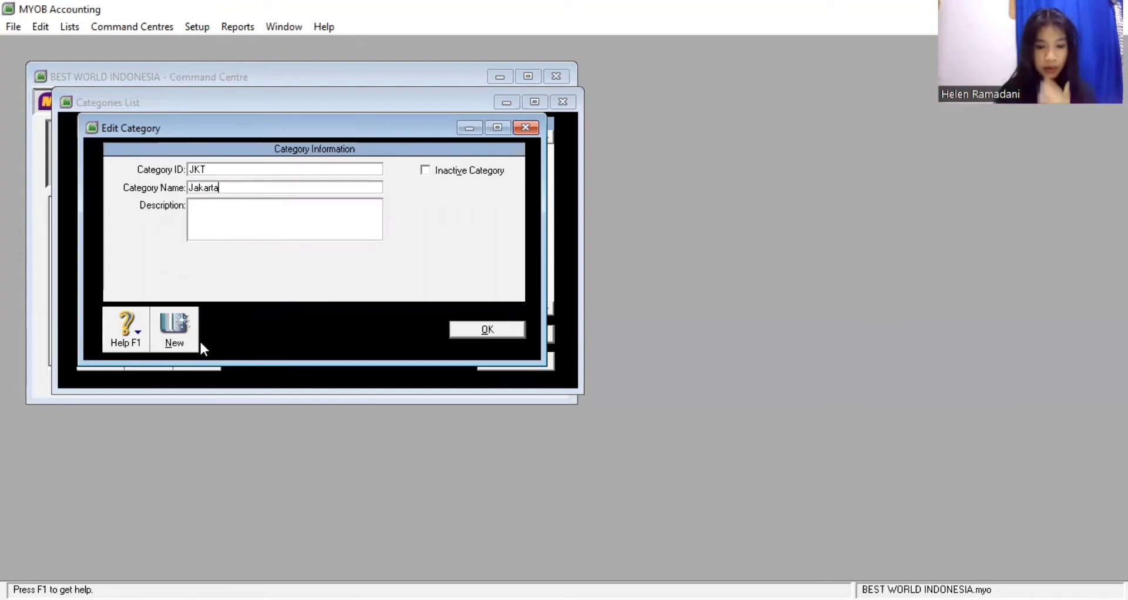
{"action": "left_click", "coordinate": [458, 331]}
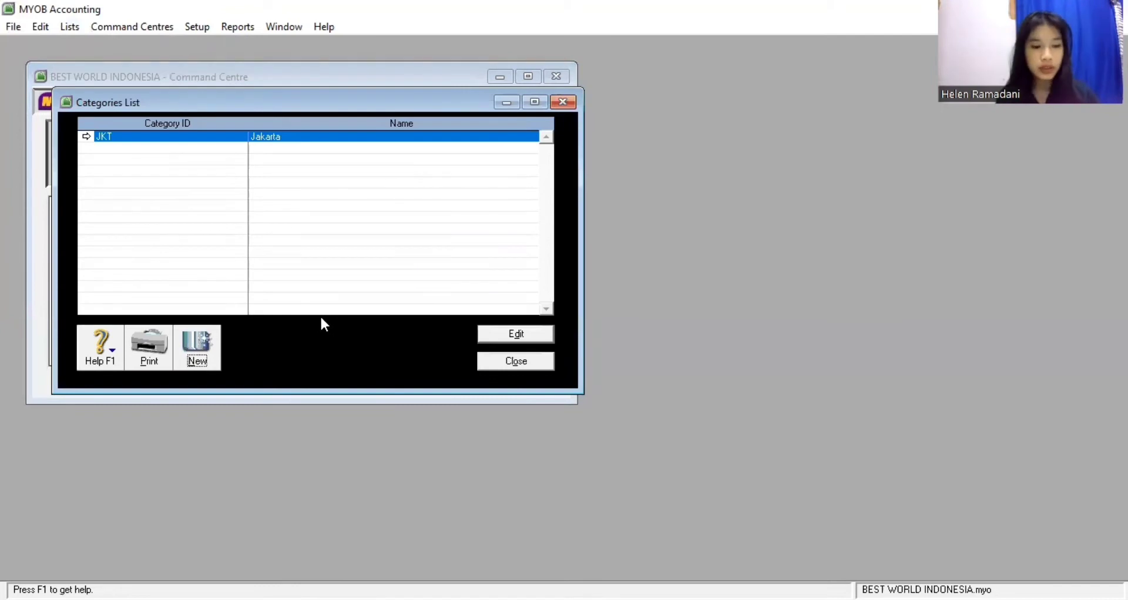
Add categories MDN Medan and MKS Makassar, then close the Categories List
{"action": "left_click", "coordinate": [203, 332]}
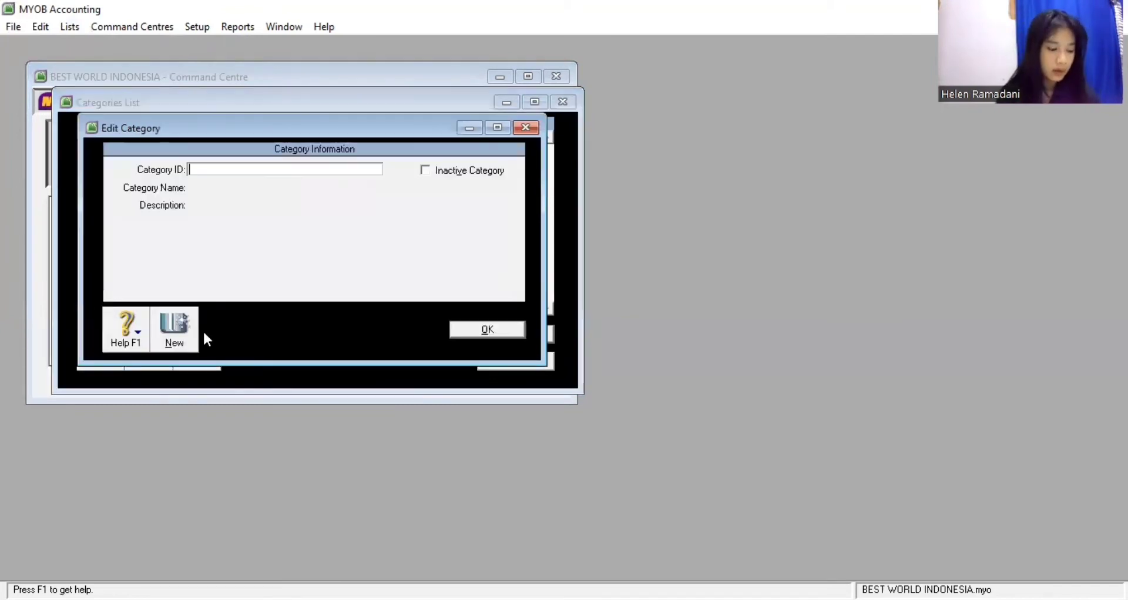
{"action": "type", "text": "MDN"}
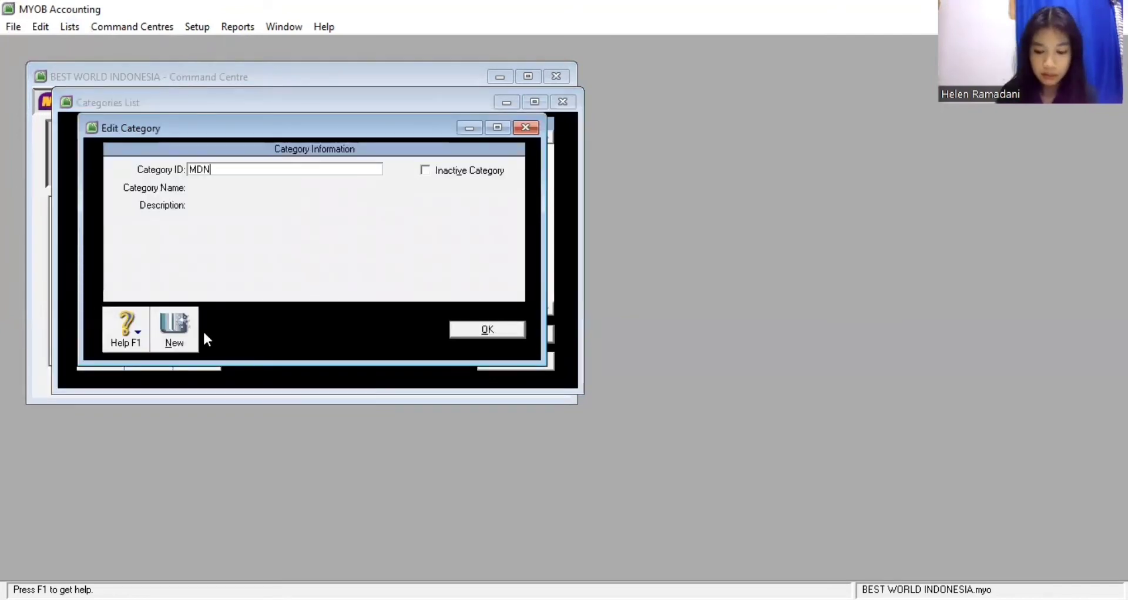
{"action": "key", "text": "Tab"}
{"action": "type", "text": "Medan"}
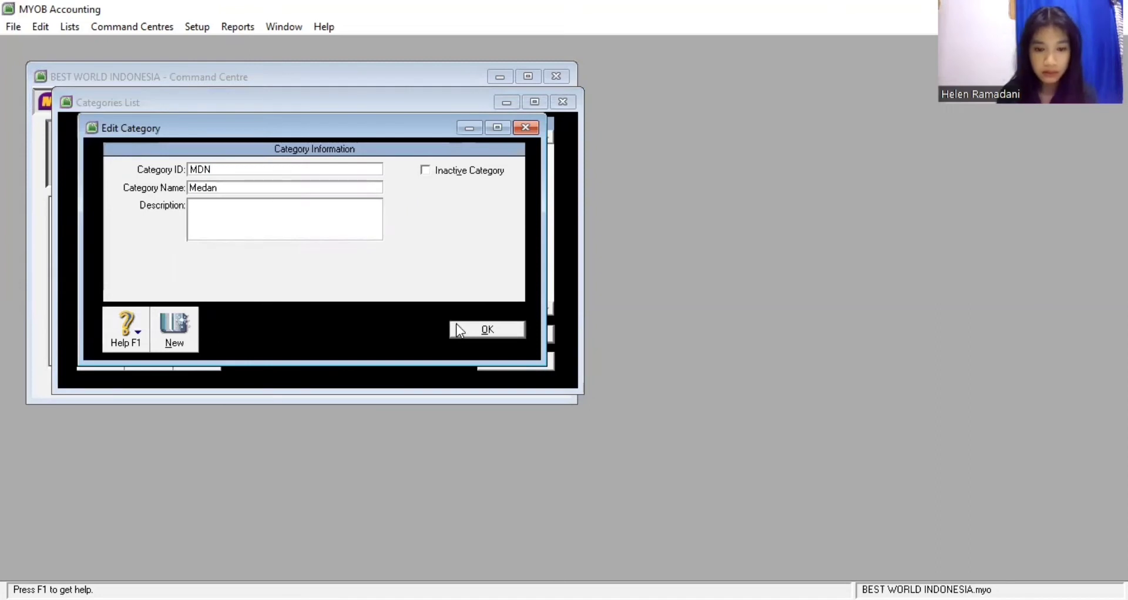
{"action": "left_click", "coordinate": [459, 329]}
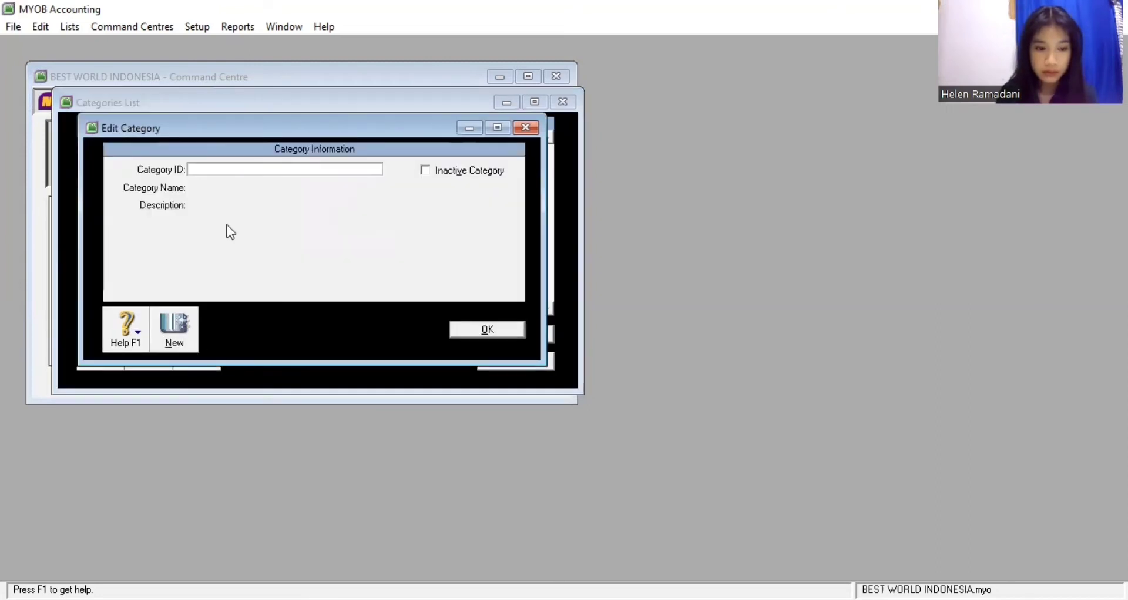
{"action": "type", "text": "MKS"}
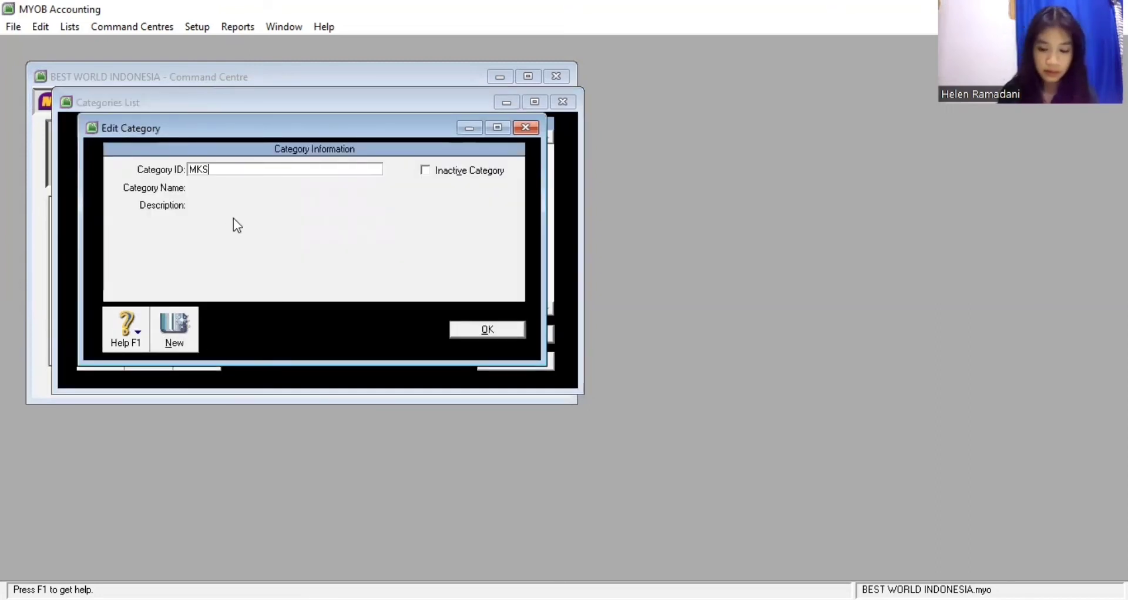
{"action": "key", "text": "Tab"}
{"action": "type", "text": "Makassar"}
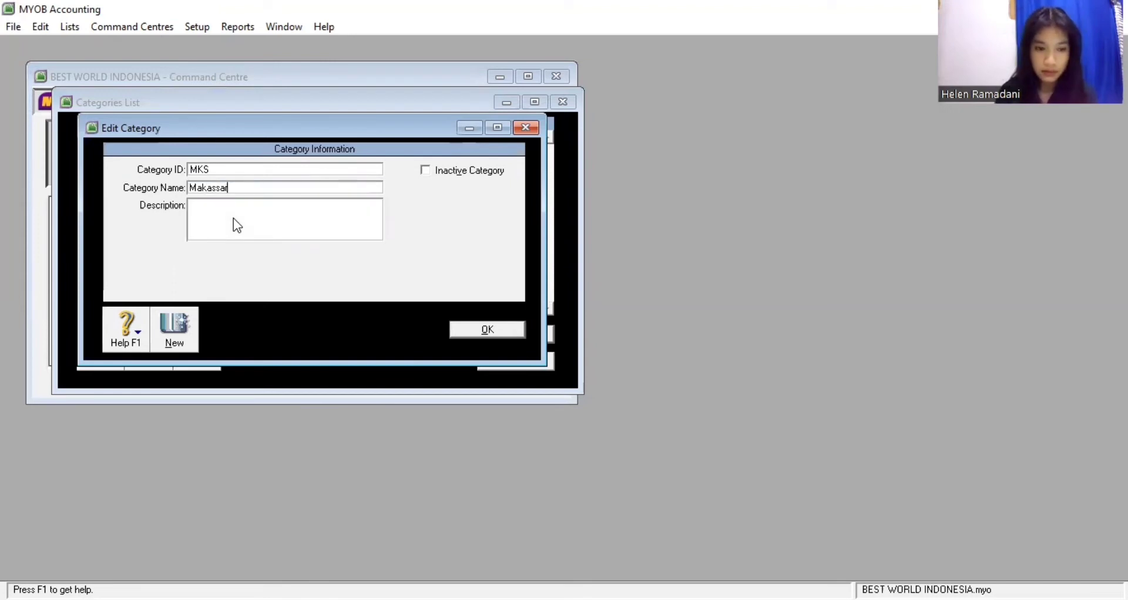
{"action": "left_click", "coordinate": [474, 331]}
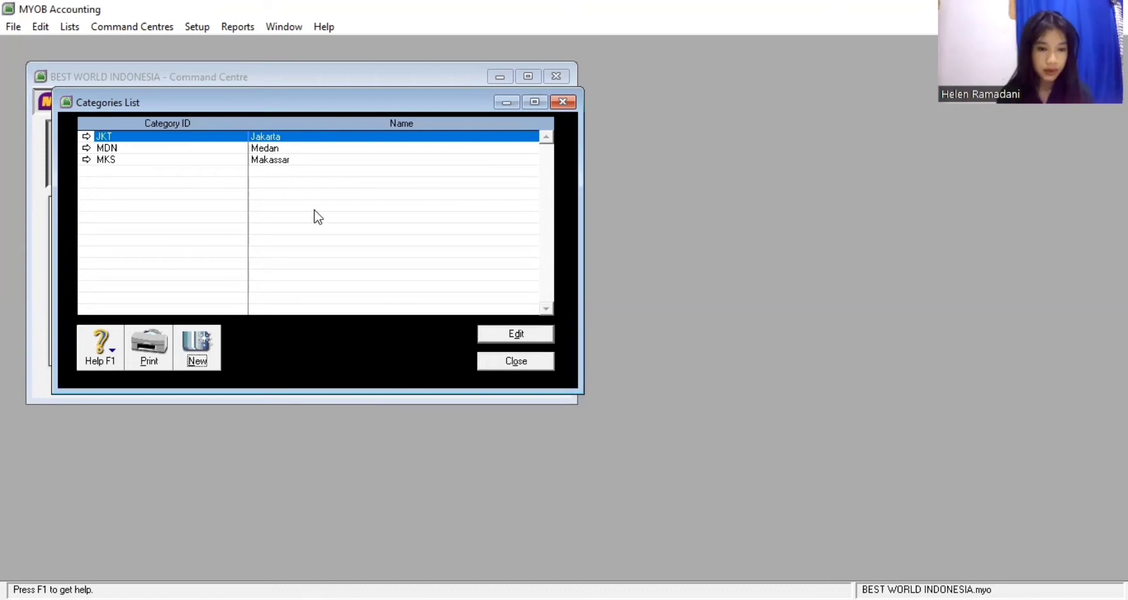
{"action": "left_click", "coordinate": [501, 367]}
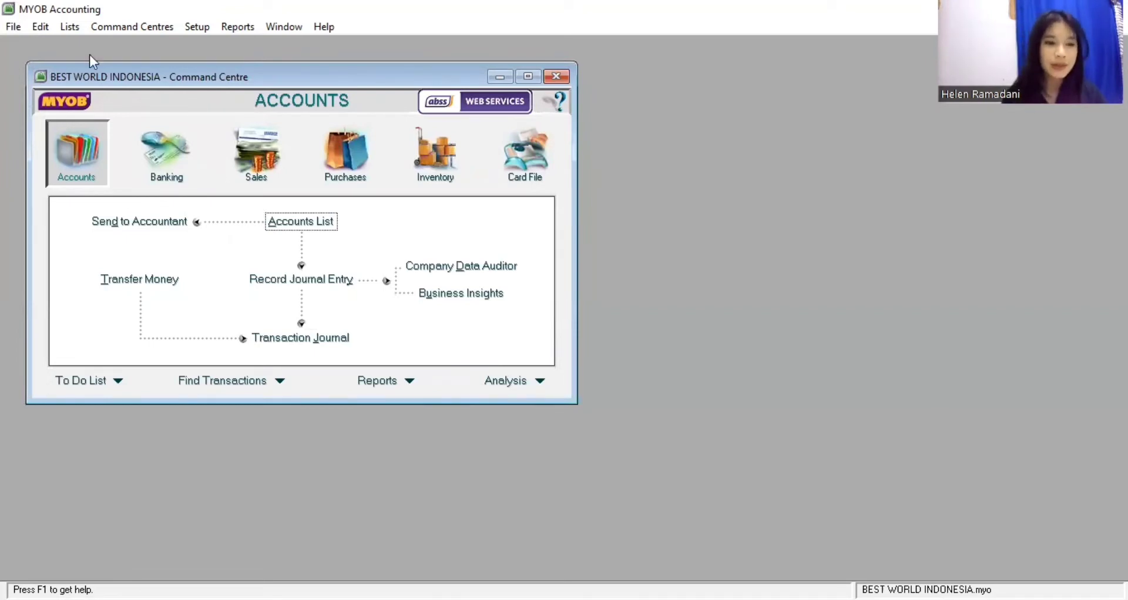
Open the Cards List and add customer cards I & O, MAN BOX and OCEAN BLUE
{"action": "left_click", "coordinate": [68, 28]}
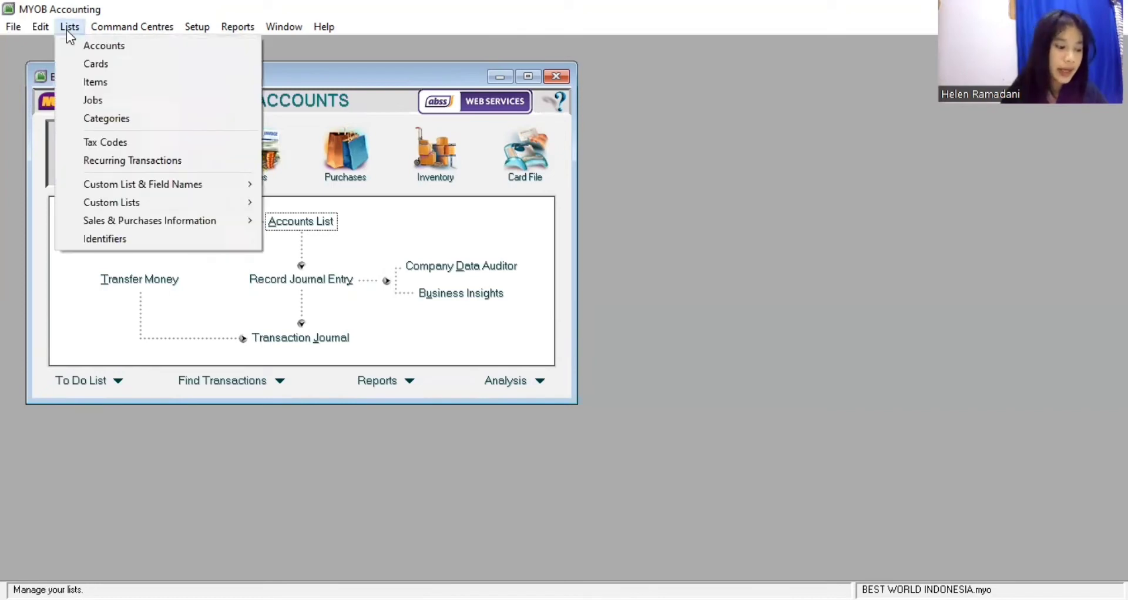
{"action": "left_click", "coordinate": [95, 57]}
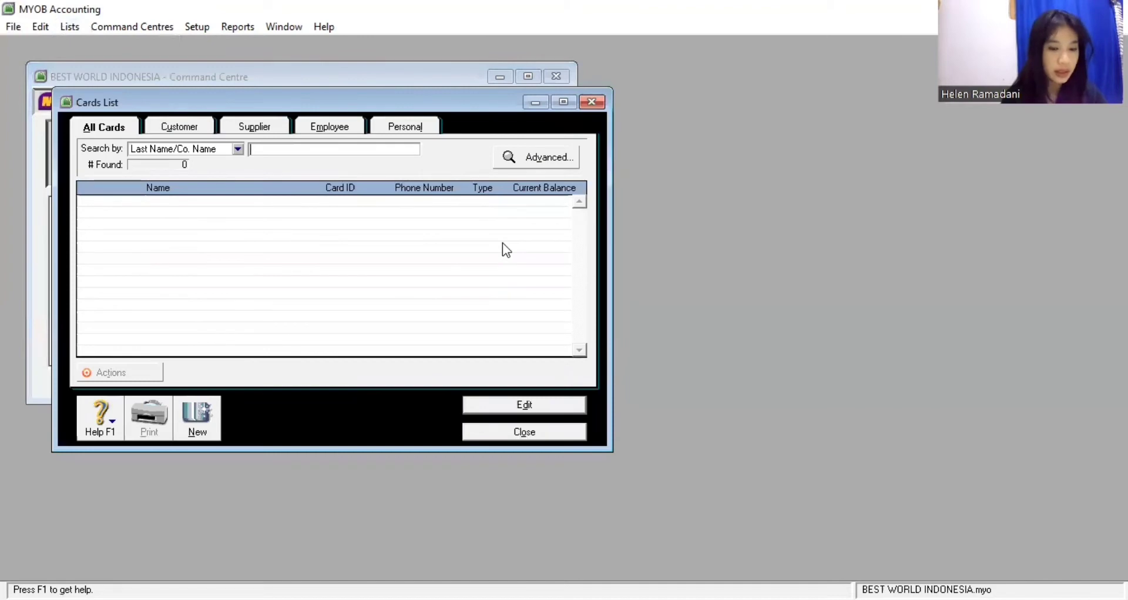
{"action": "left_click", "coordinate": [195, 424]}
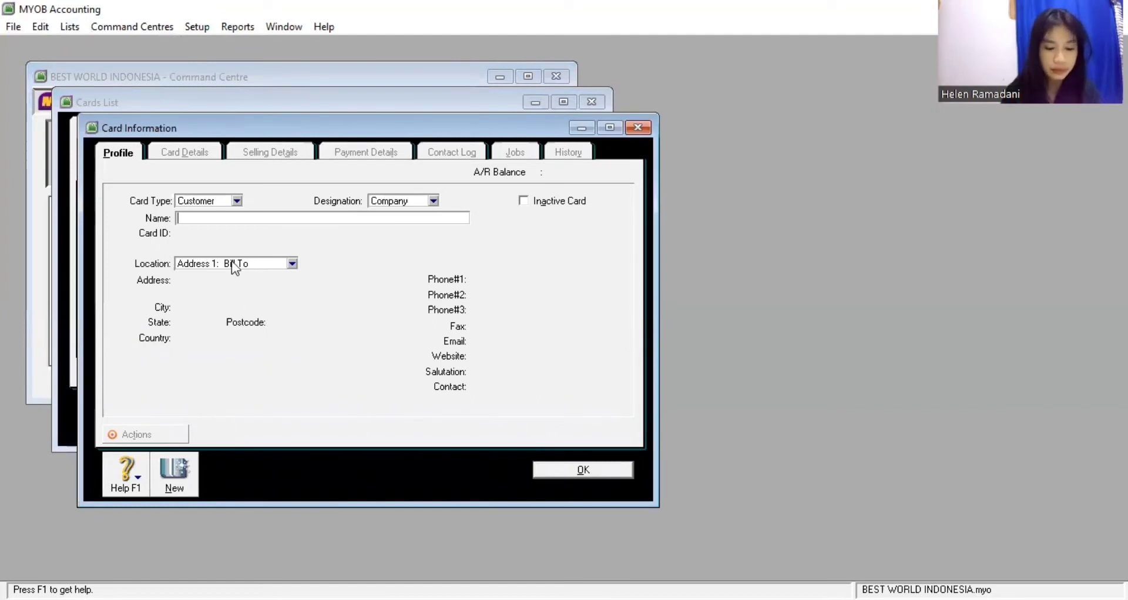
{"action": "type", "text": "I"}
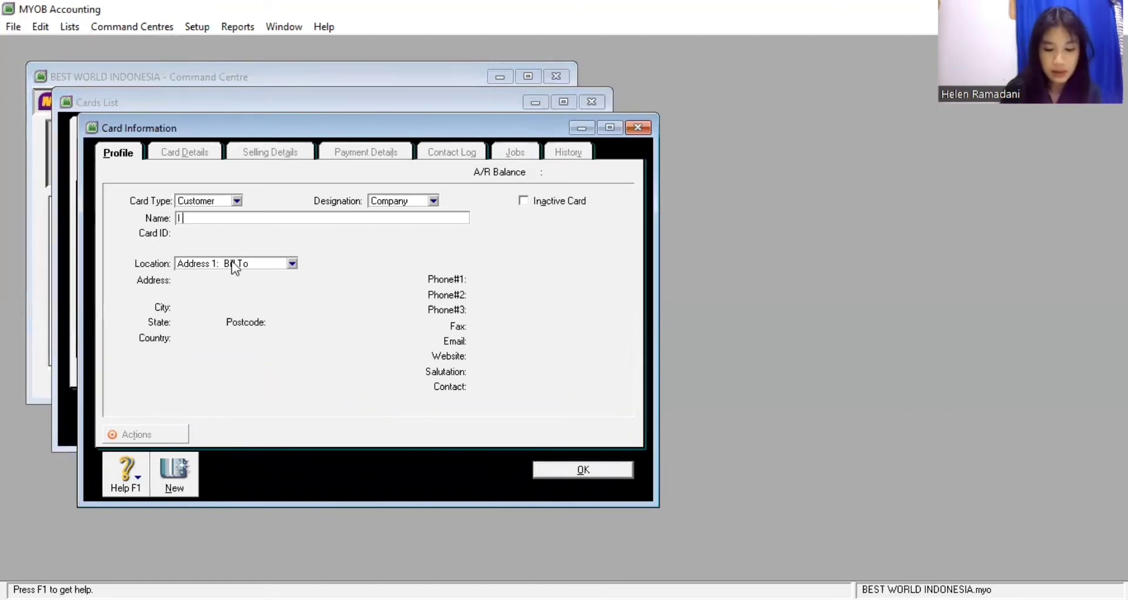
{"action": "type", "text": " & O"}
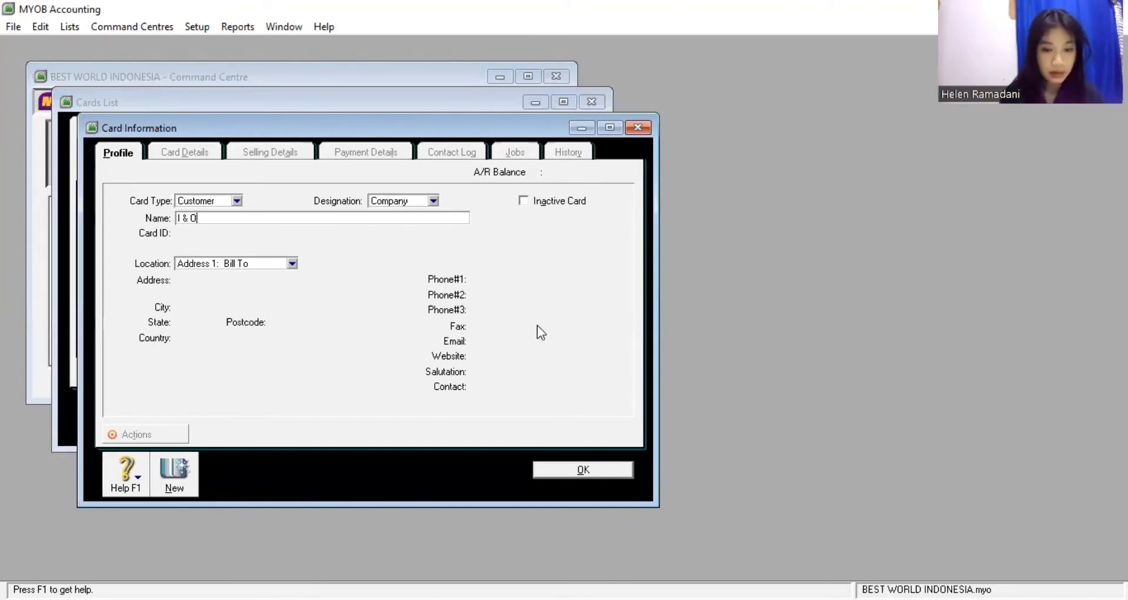
{"action": "left_click", "coordinate": [541, 471]}
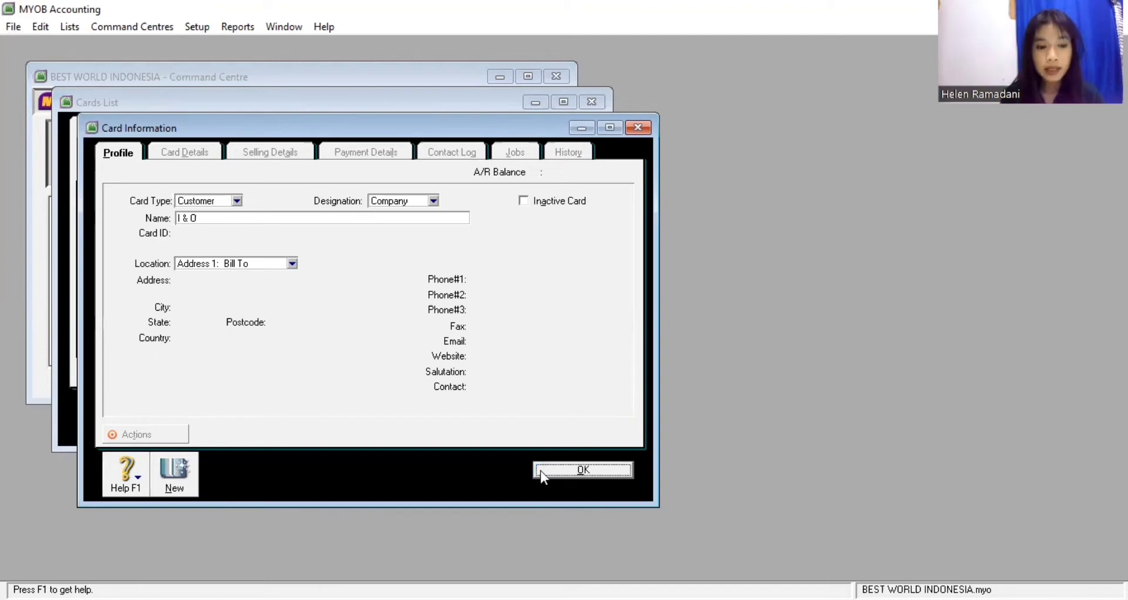
{"action": "left_click", "coordinate": [205, 408]}
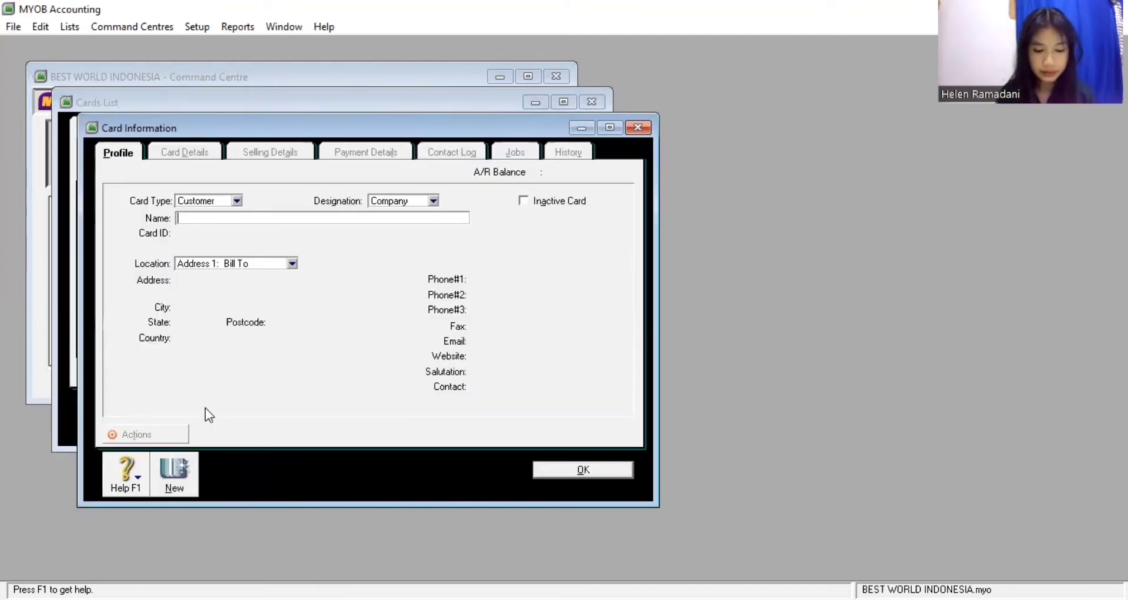
{"action": "type", "text": "MAN BO"}
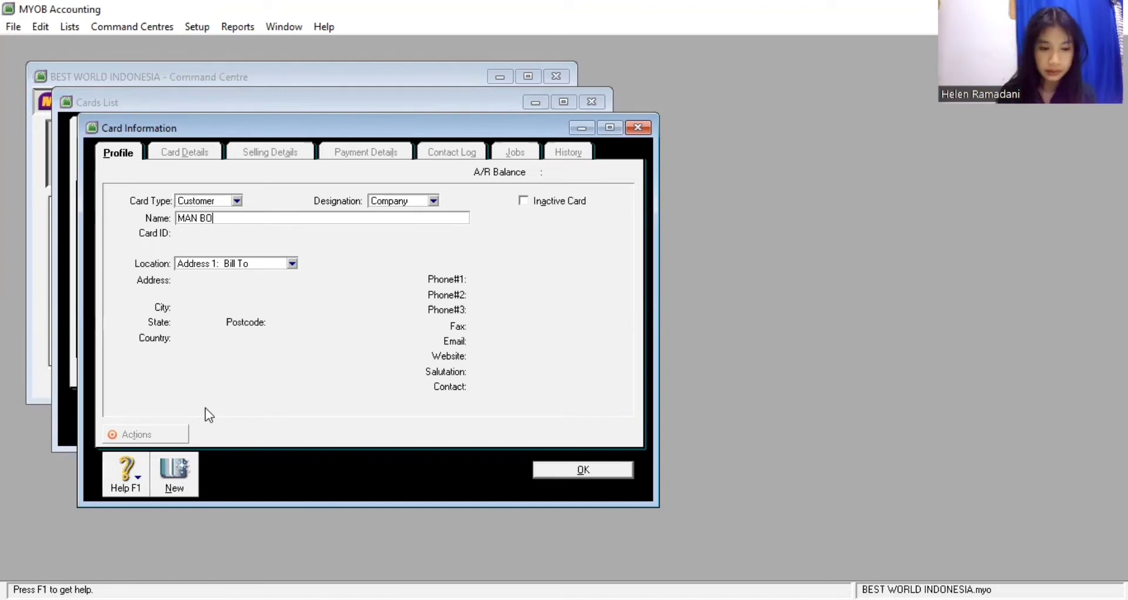
{"action": "type", "text": "X"}
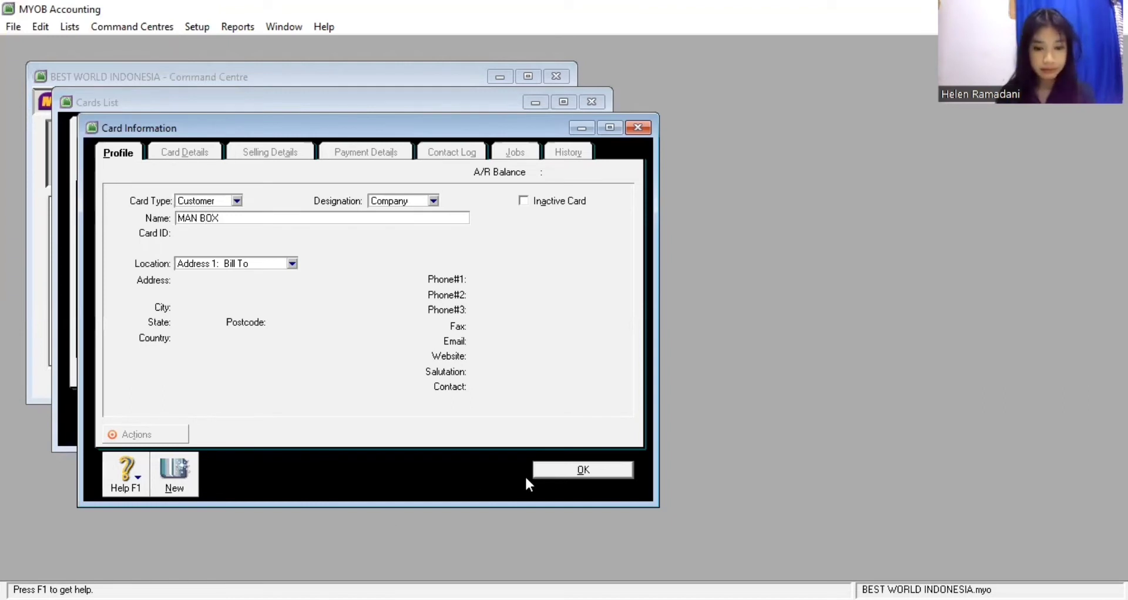
{"action": "left_click", "coordinate": [551, 473]}
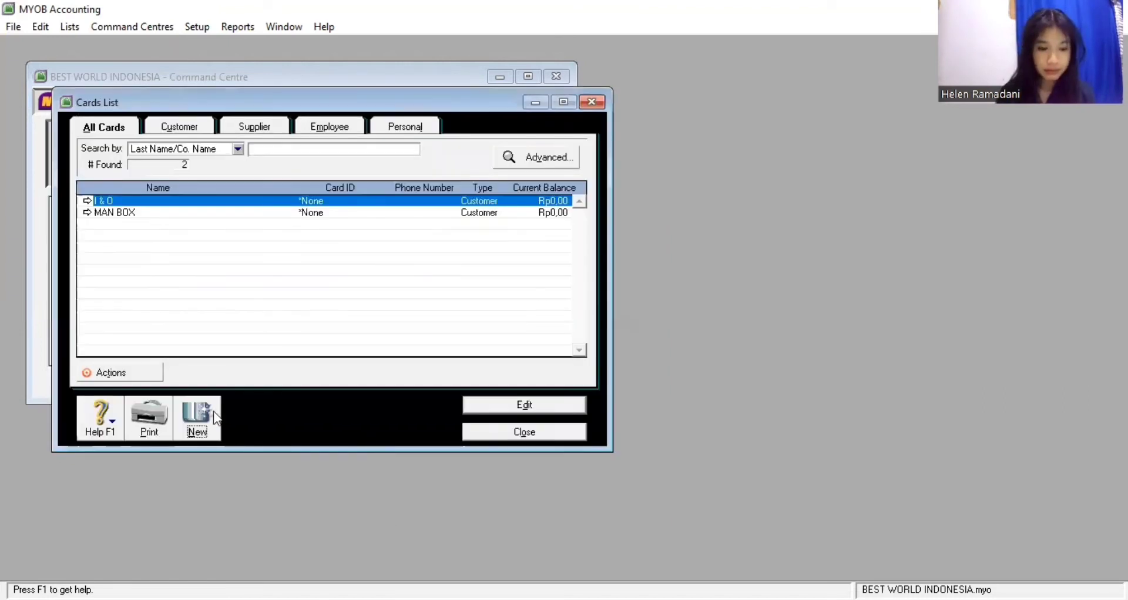
{"action": "left_click", "coordinate": [214, 411]}
{"action": "type", "text": "OCEA"}
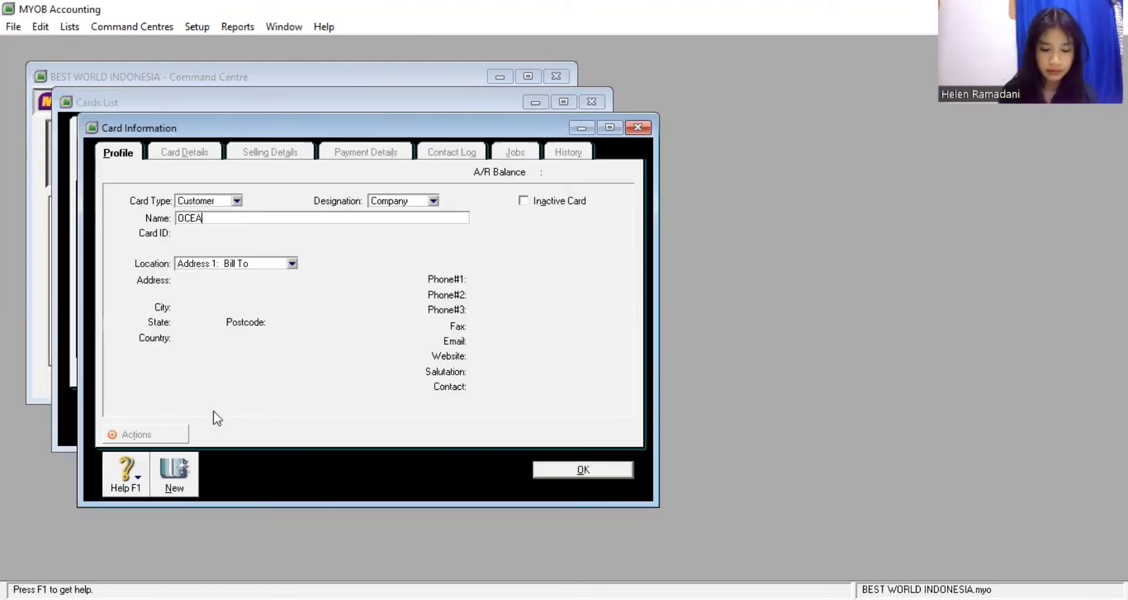
{"action": "type", "text": "N BLUE"}
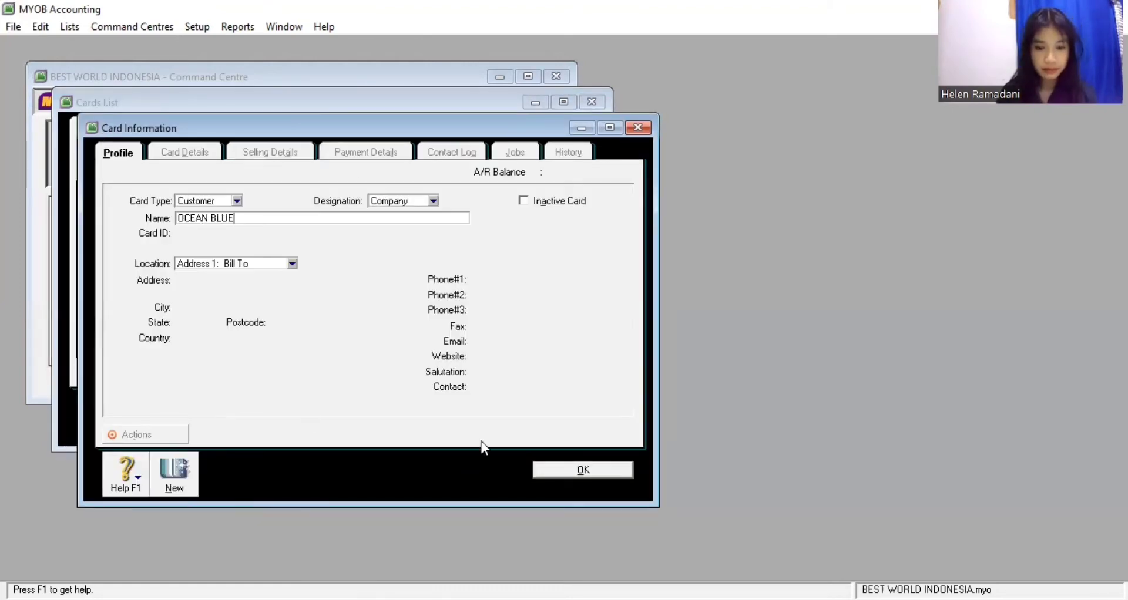
{"action": "left_click", "coordinate": [604, 472]}
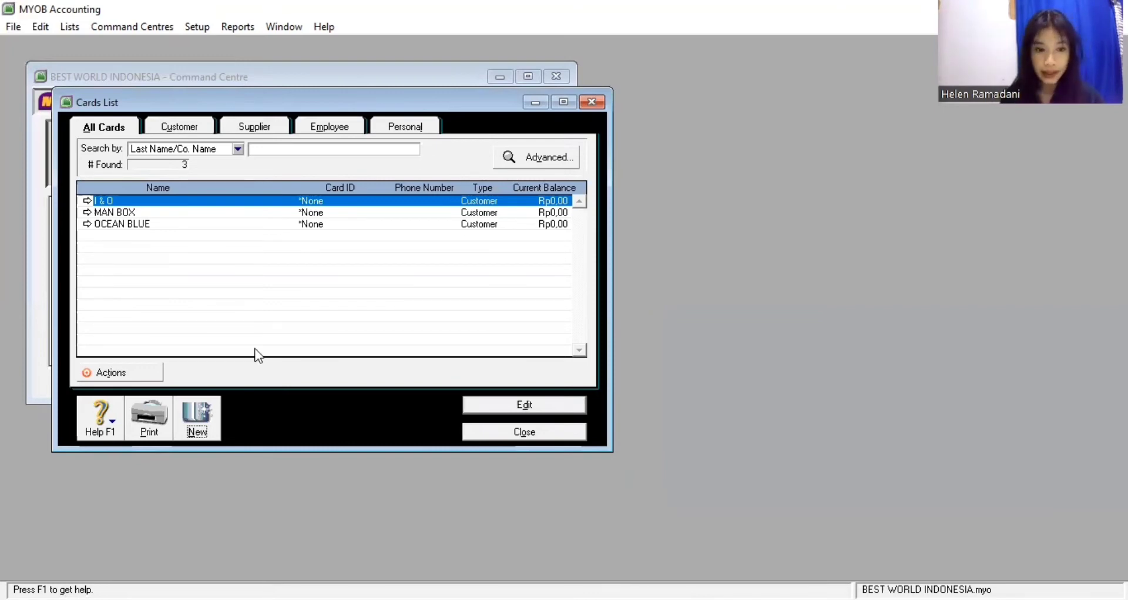
Add supplier cards HERITAGE, MANY and POP ZONE
{"action": "left_click", "coordinate": [202, 424]}
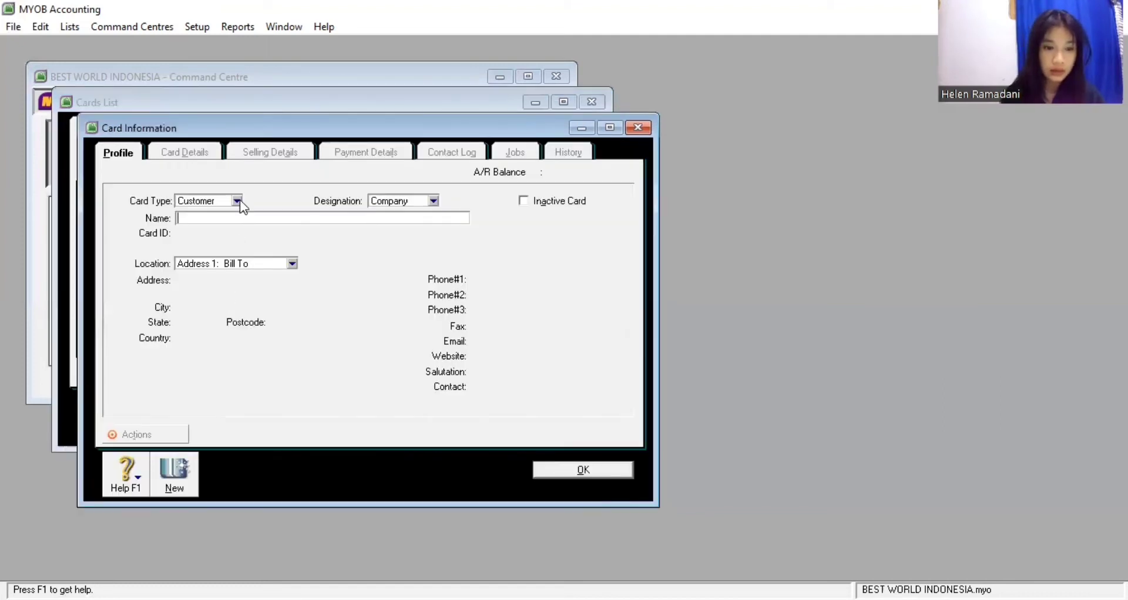
{"action": "left_click", "coordinate": [219, 224]}
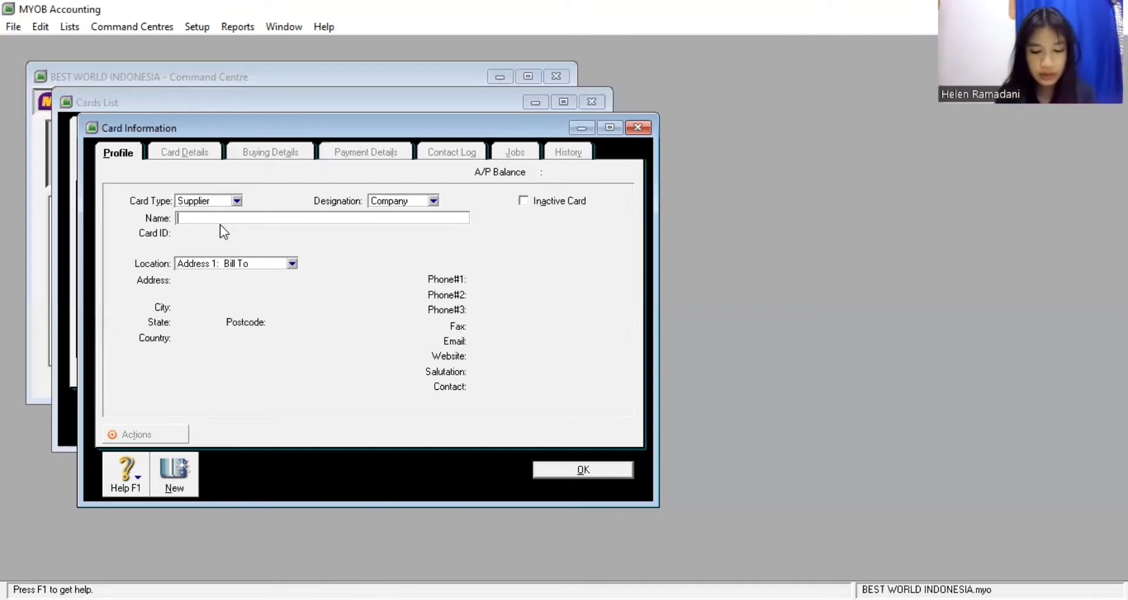
{"action": "type", "text": "HERITAGE"}
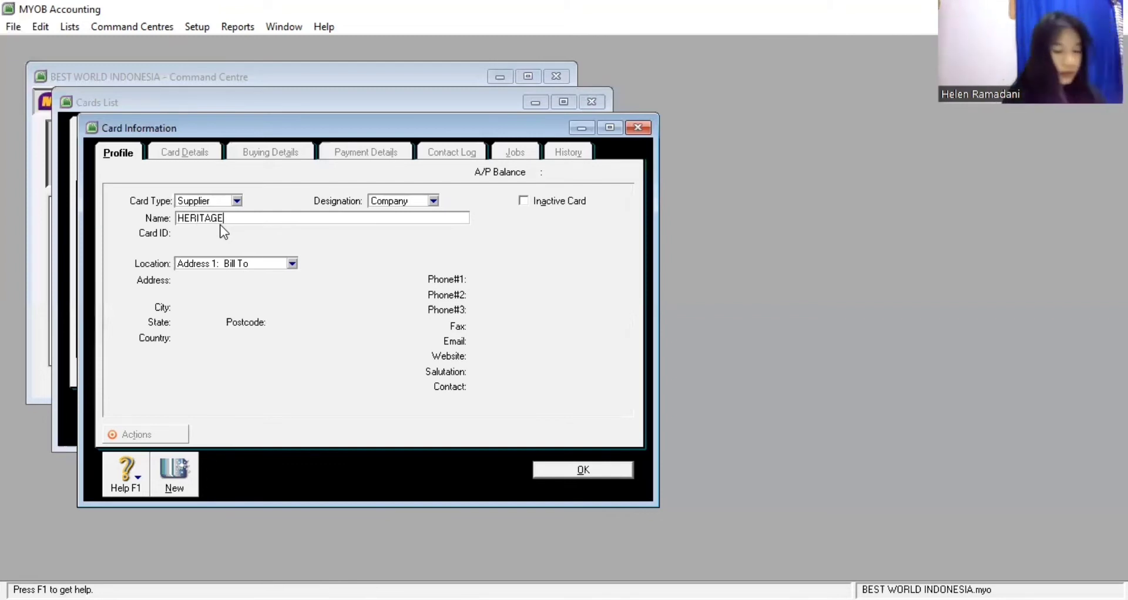
{"action": "left_click", "coordinate": [582, 470]}
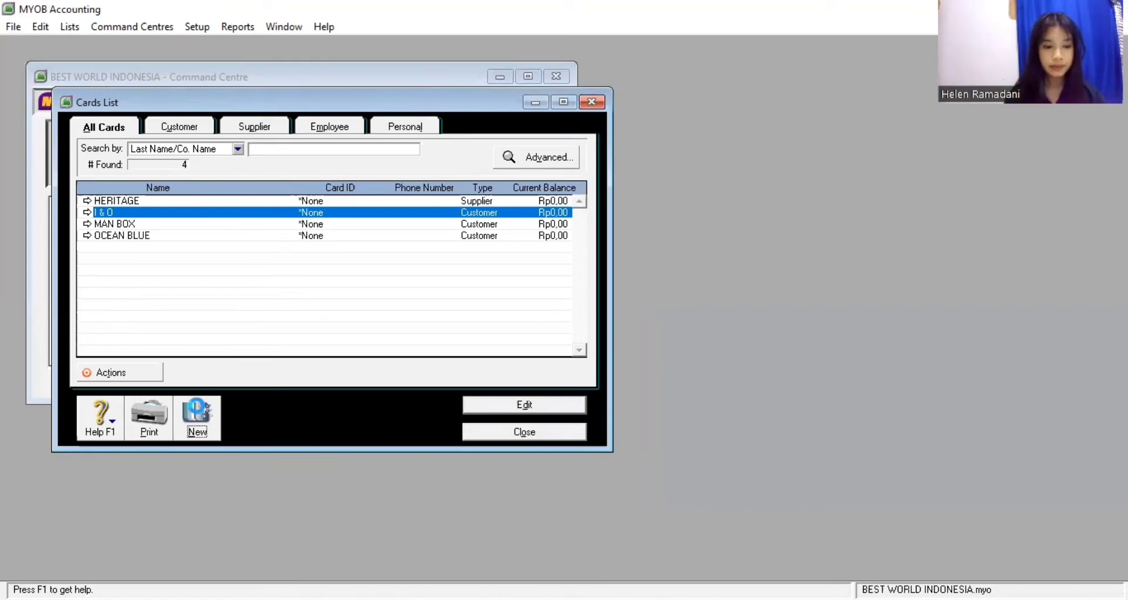
{"action": "left_click", "coordinate": [197, 414]}
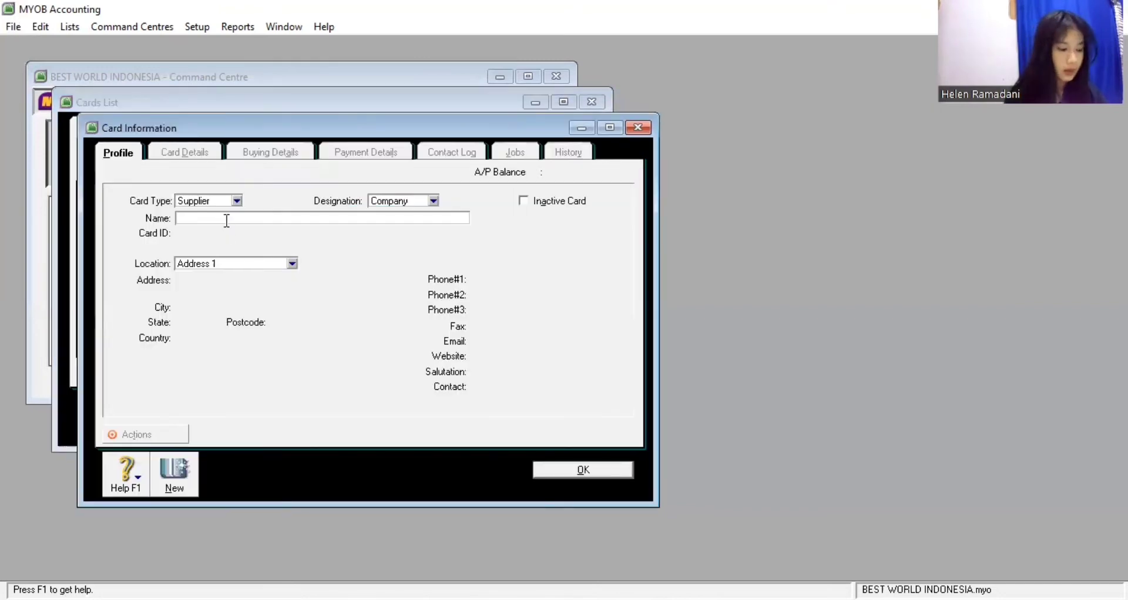
{"action": "type", "text": "MANY"}
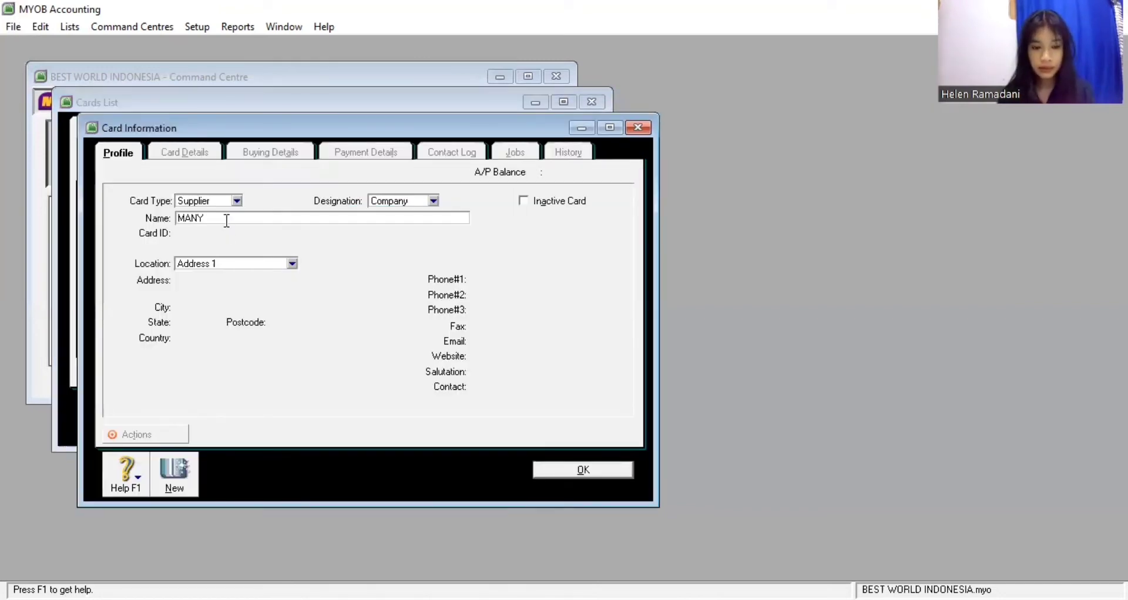
{"action": "left_click", "coordinate": [549, 470]}
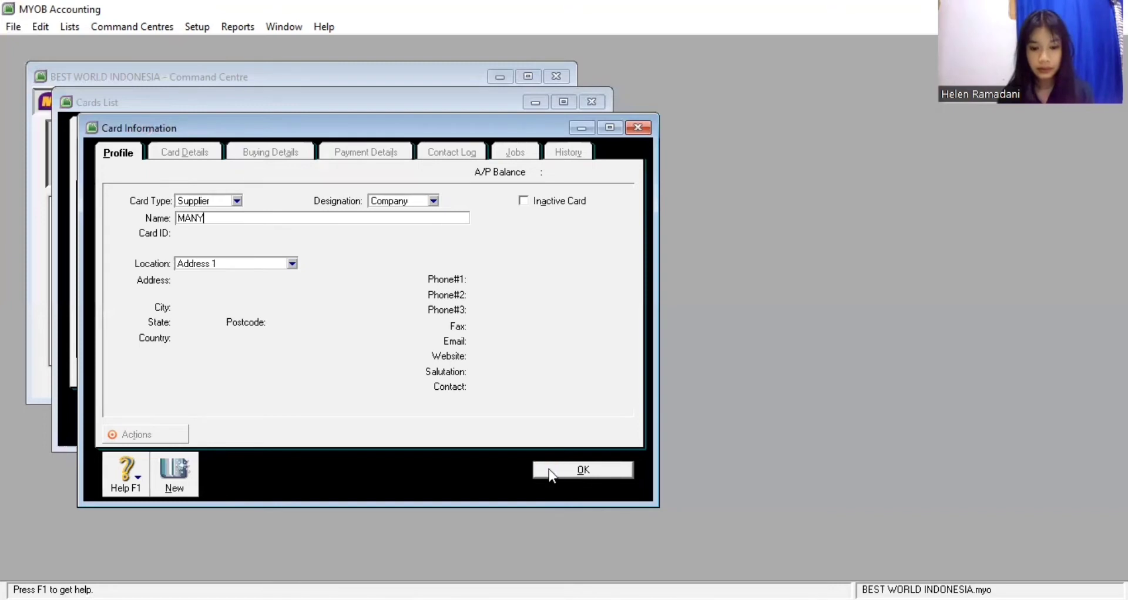
{"action": "left_click", "coordinate": [207, 410]}
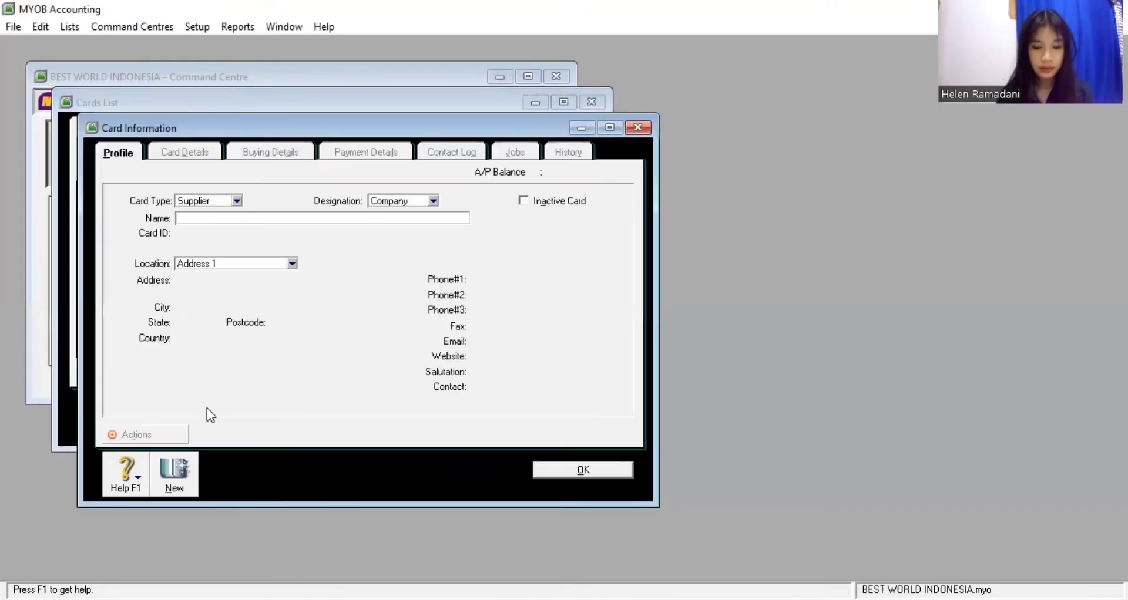
{"action": "type", "text": "POP ZONE"}
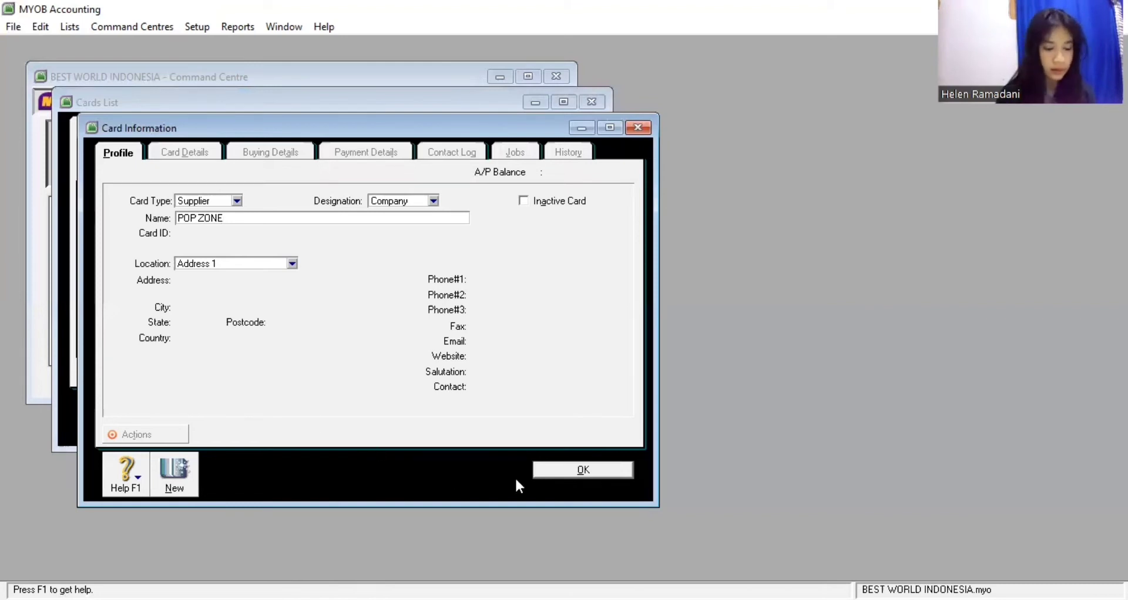
{"action": "left_click", "coordinate": [537, 472]}
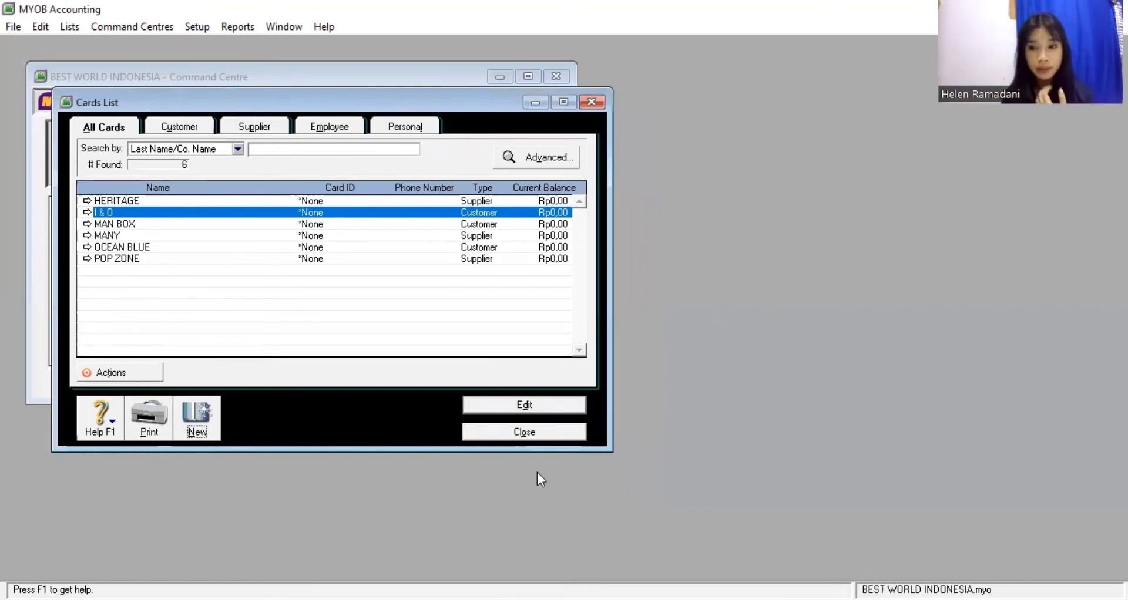
Create two employee cards by entering each employee's last name, then start a third new card
{"action": "left_click", "coordinate": [198, 417]}
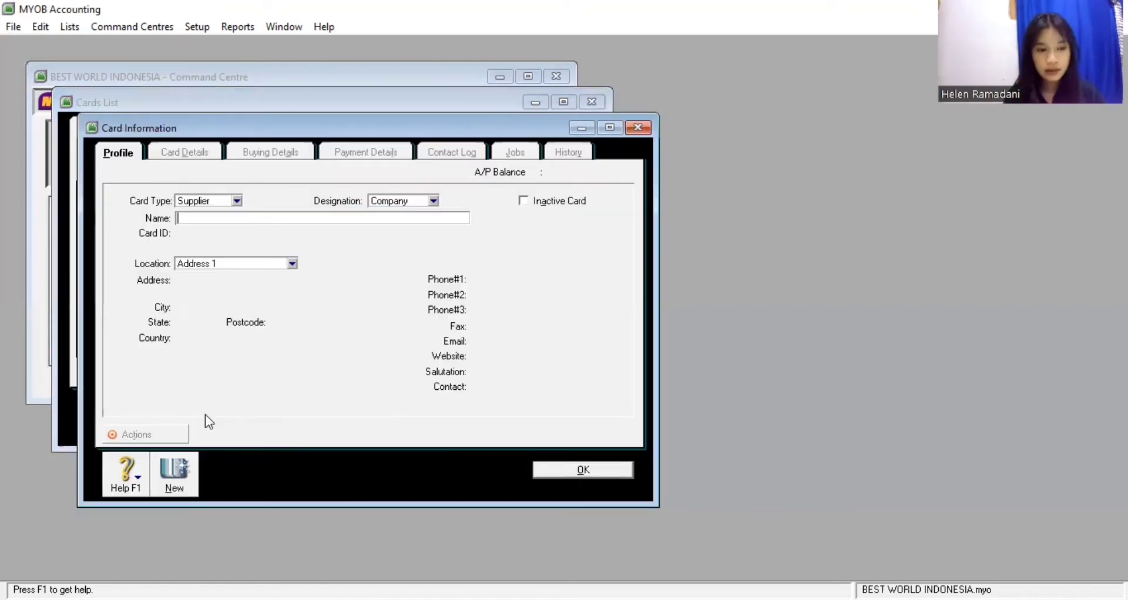
{"action": "left_click", "coordinate": [231, 235]}
{"action": "left_click", "coordinate": [228, 218]}
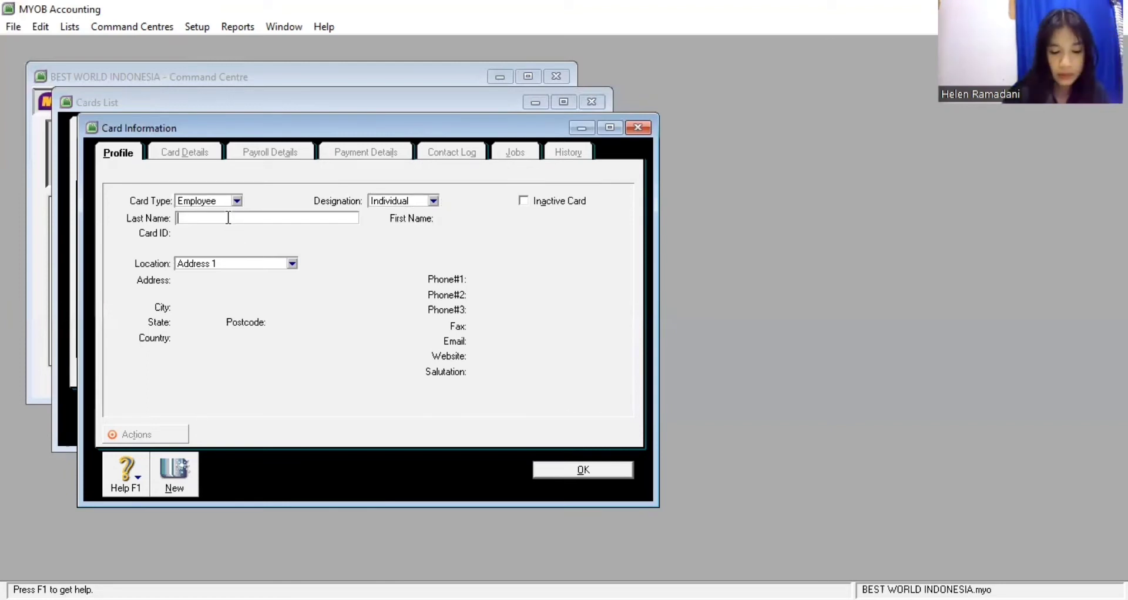
{"action": "type", "text": "LINDA"}
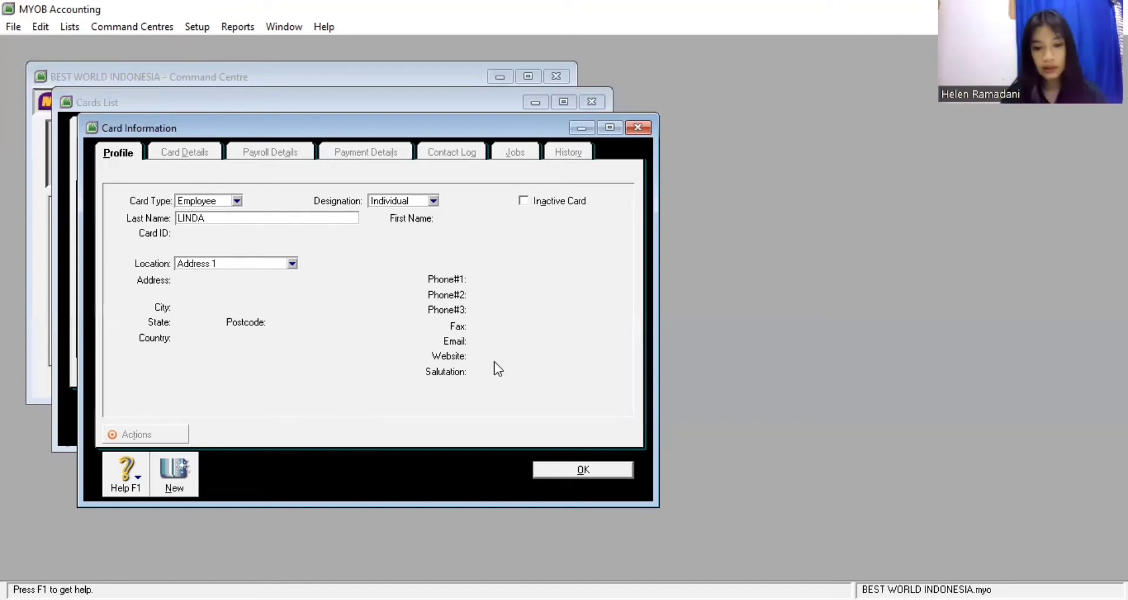
{"action": "left_click", "coordinate": [570, 471]}
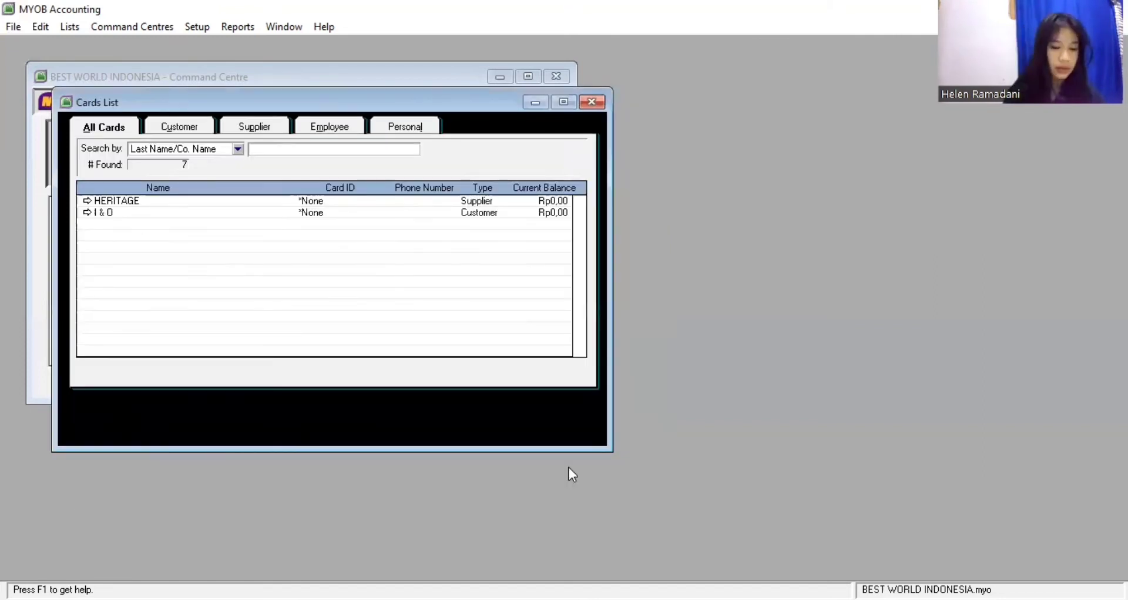
{"action": "left_click", "coordinate": [198, 417]}
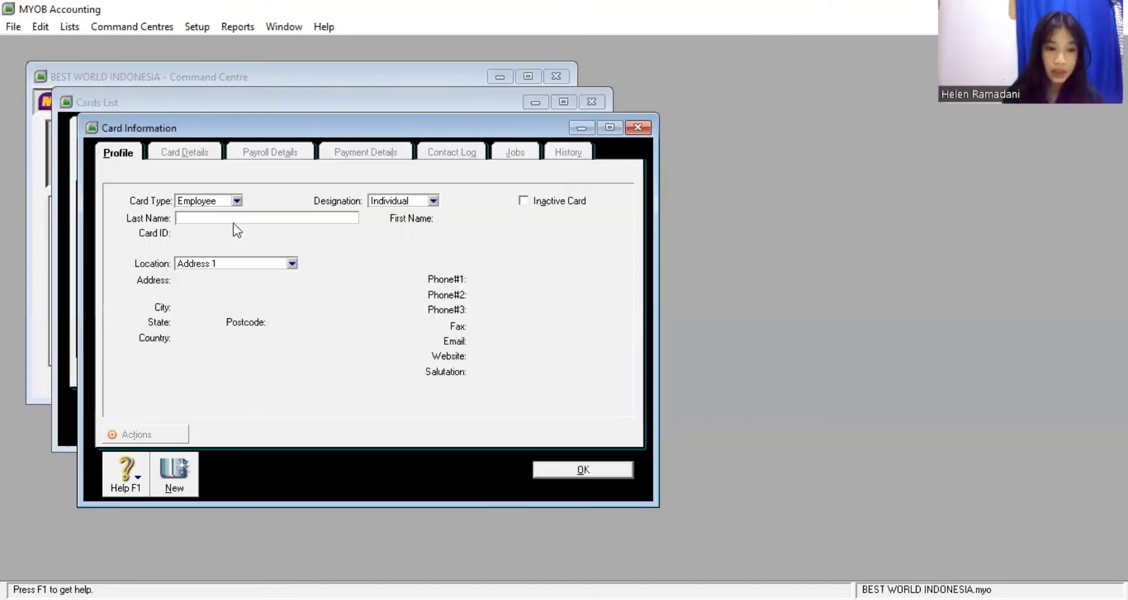
{"action": "type", "text": "ANNA"}
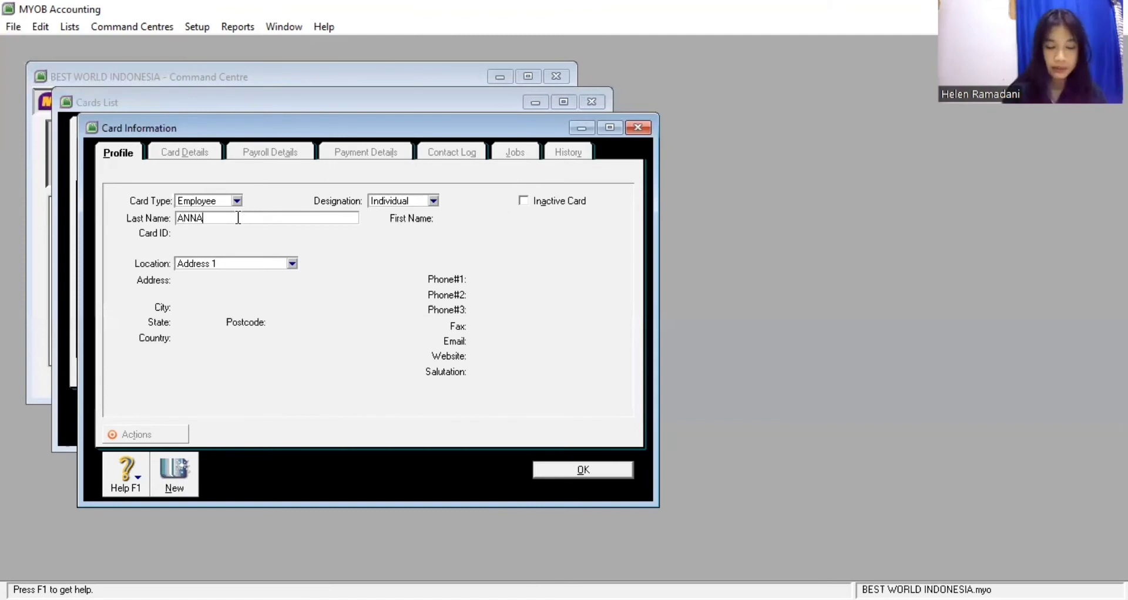
{"action": "left_click", "coordinate": [585, 470]}
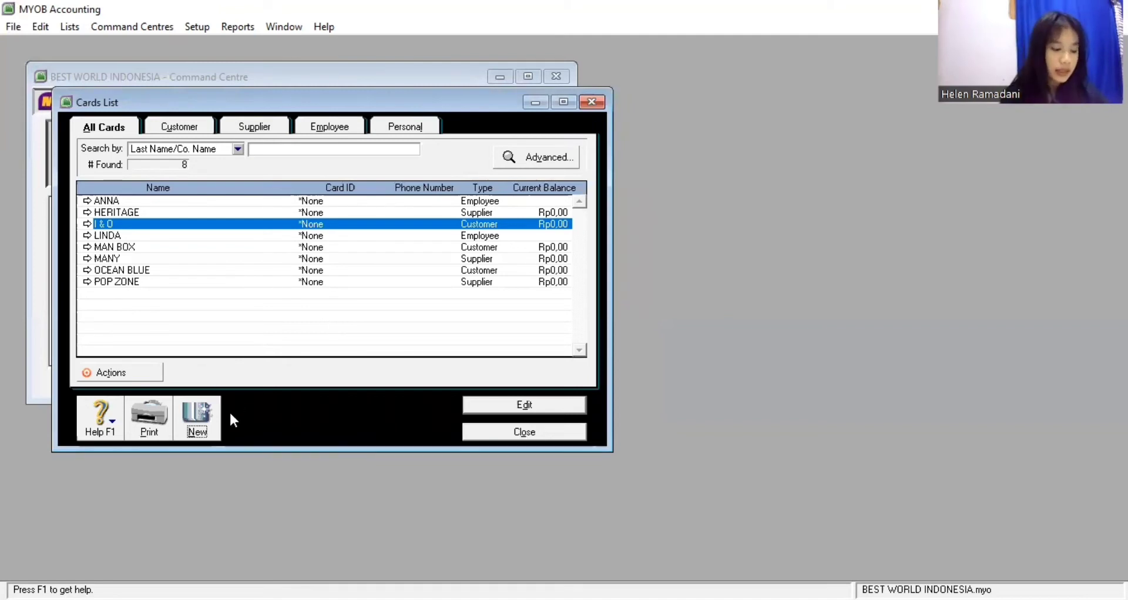
{"action": "left_click", "coordinate": [197, 418]}
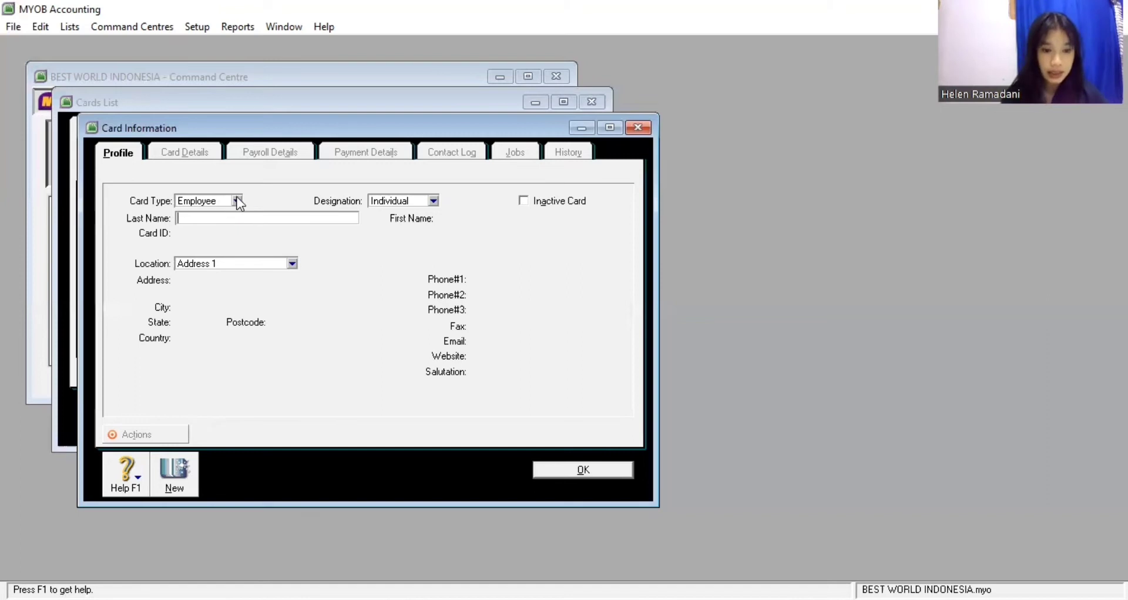
Make the new card a Personal card and enter the person's last name
{"action": "left_click", "coordinate": [203, 202]}
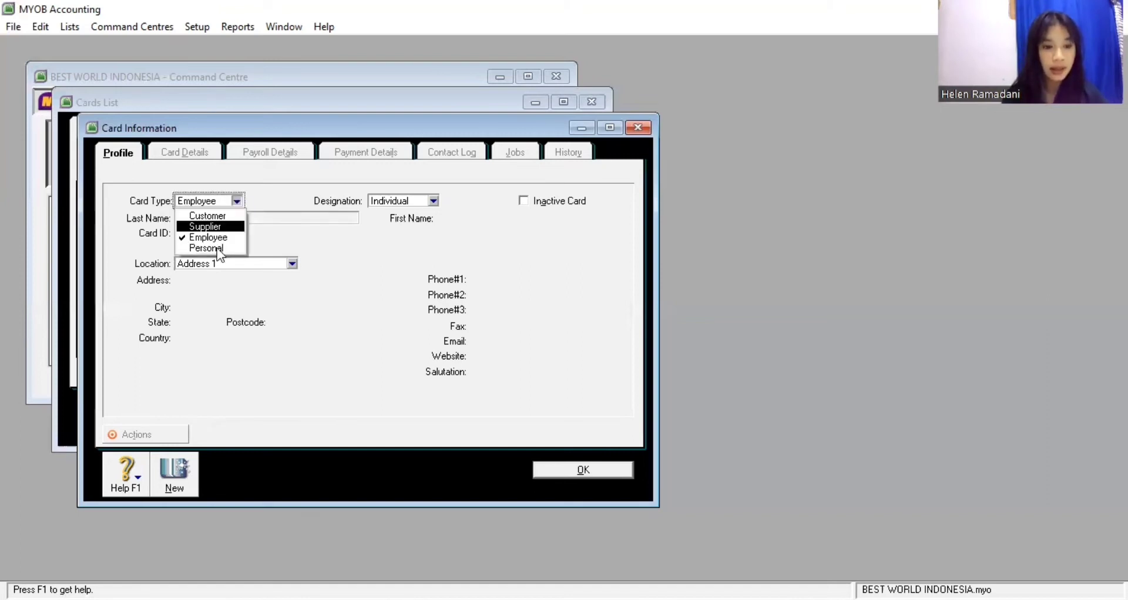
{"action": "key", "text": "Return"}
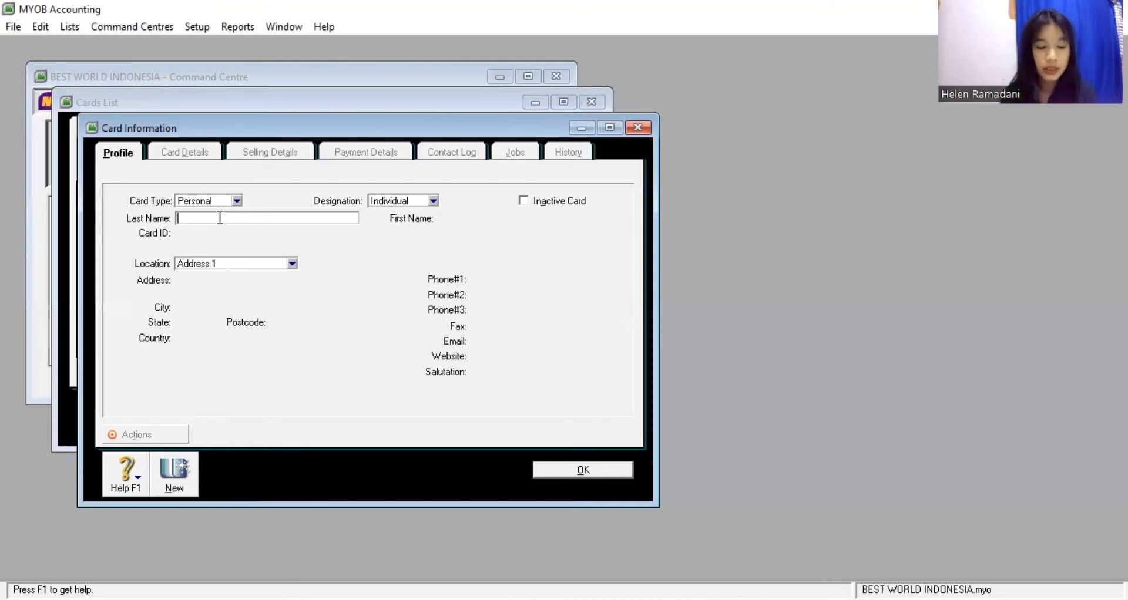
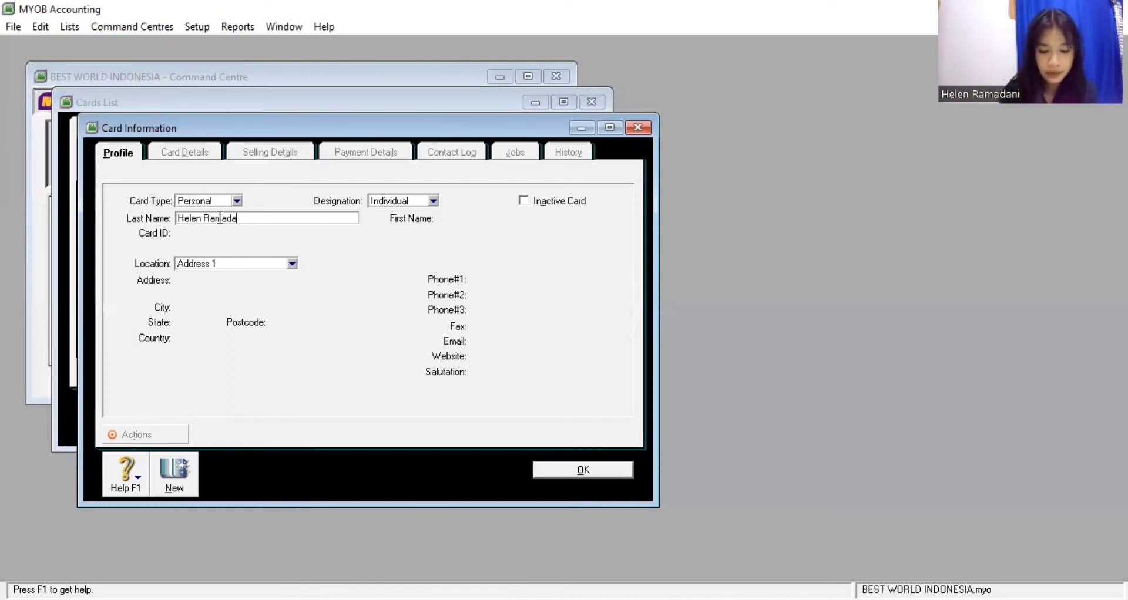
{"action": "key", "text": "Tab"}
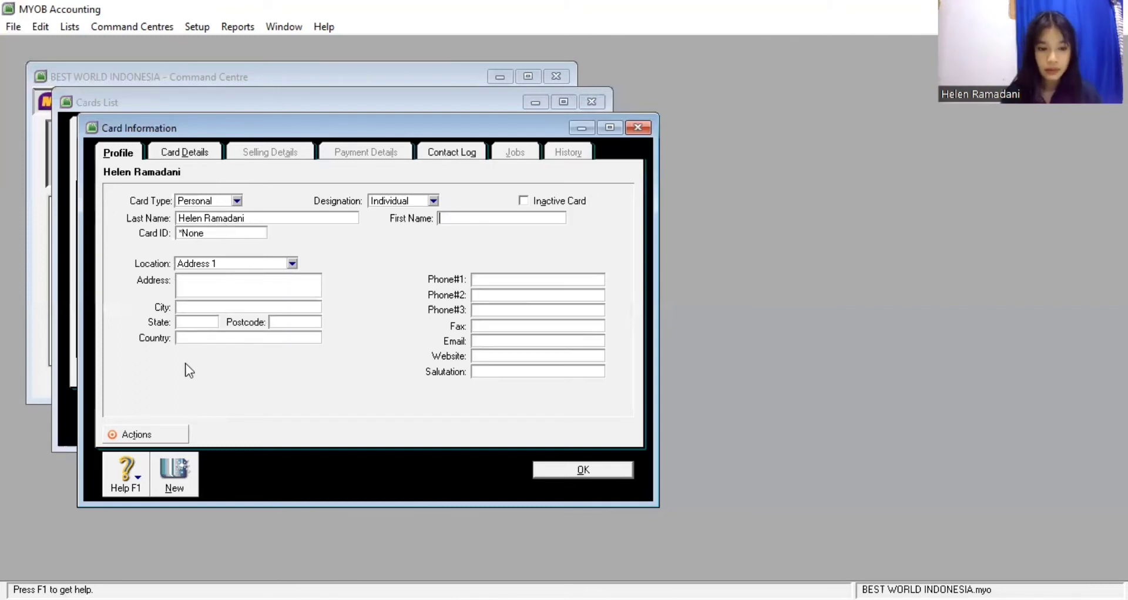
Enter the person's address, Phone #1 number and e-mail address on the card
{"action": "left_click", "coordinate": [185, 285]}
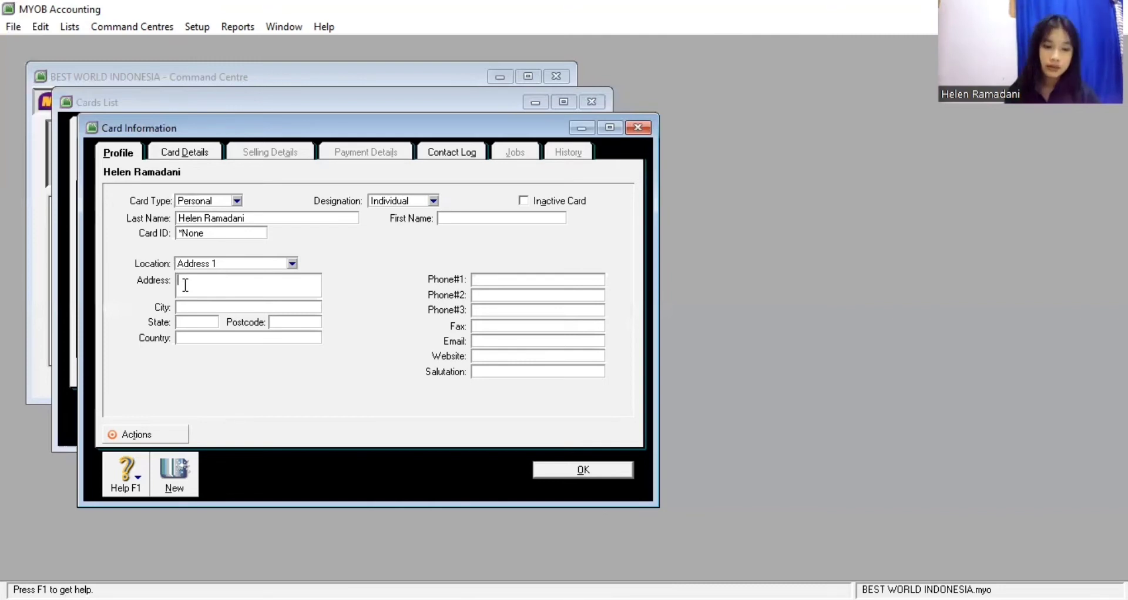
{"action": "type", "text": "B"}
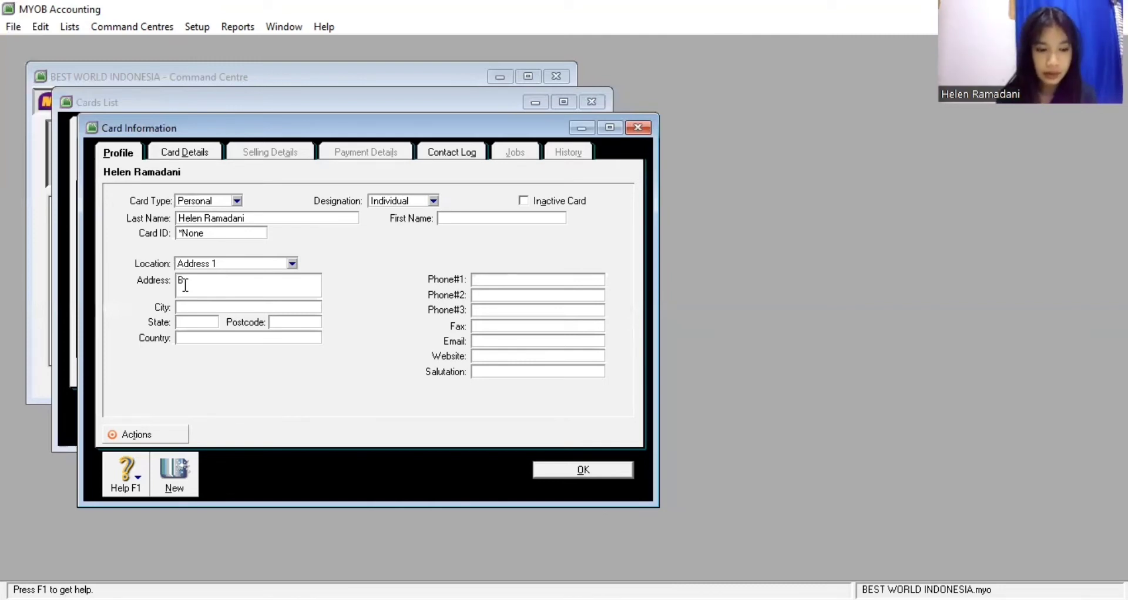
{"action": "type", "text": "atam, "}
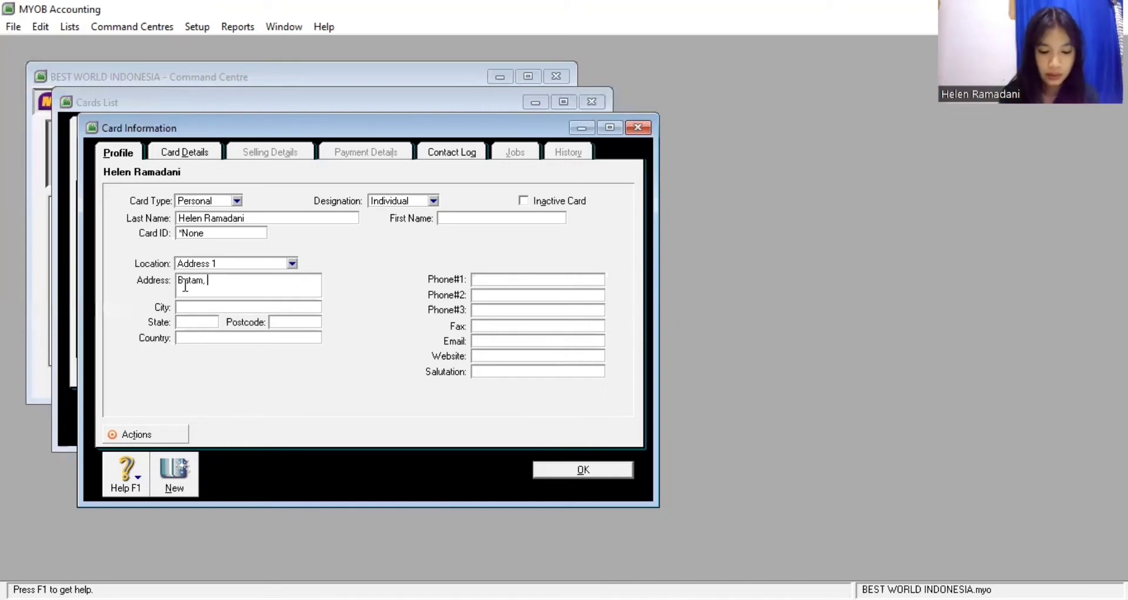
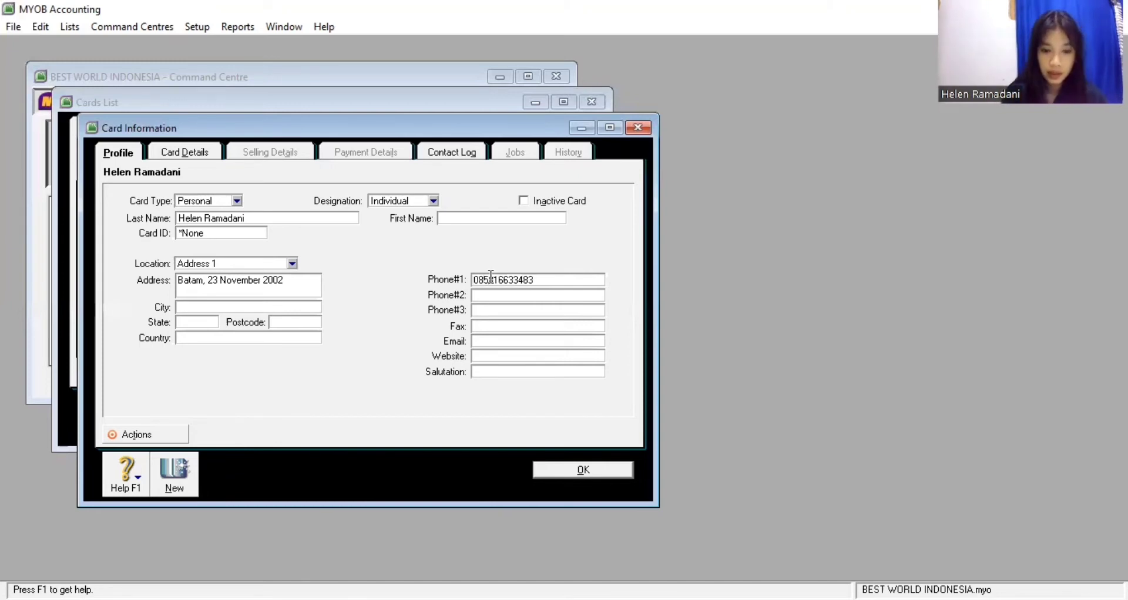
{"action": "left_click", "coordinate": [484, 340]}
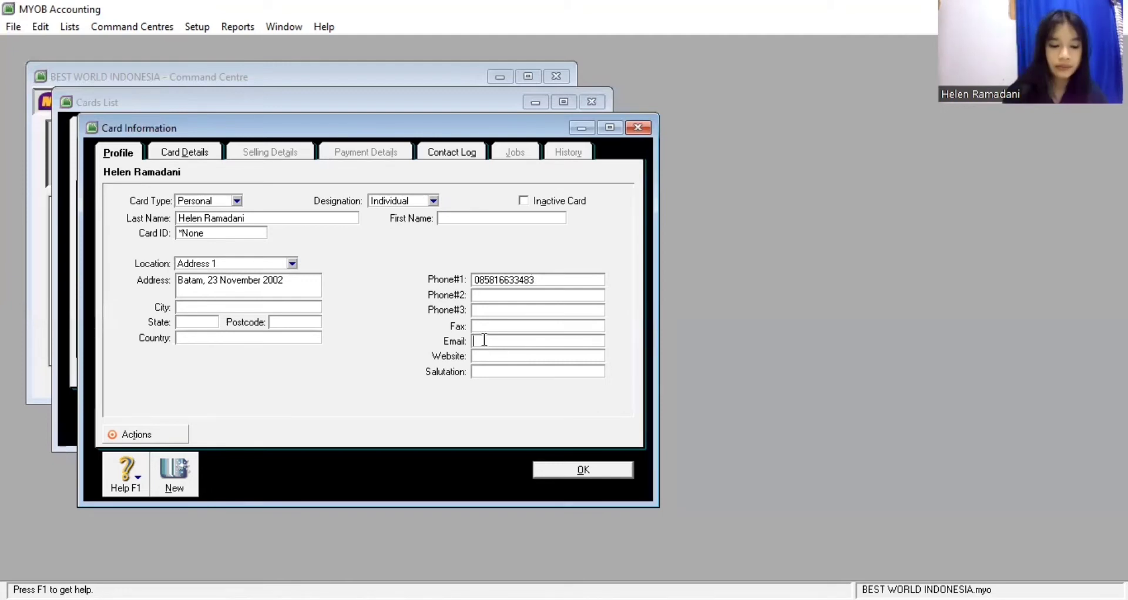
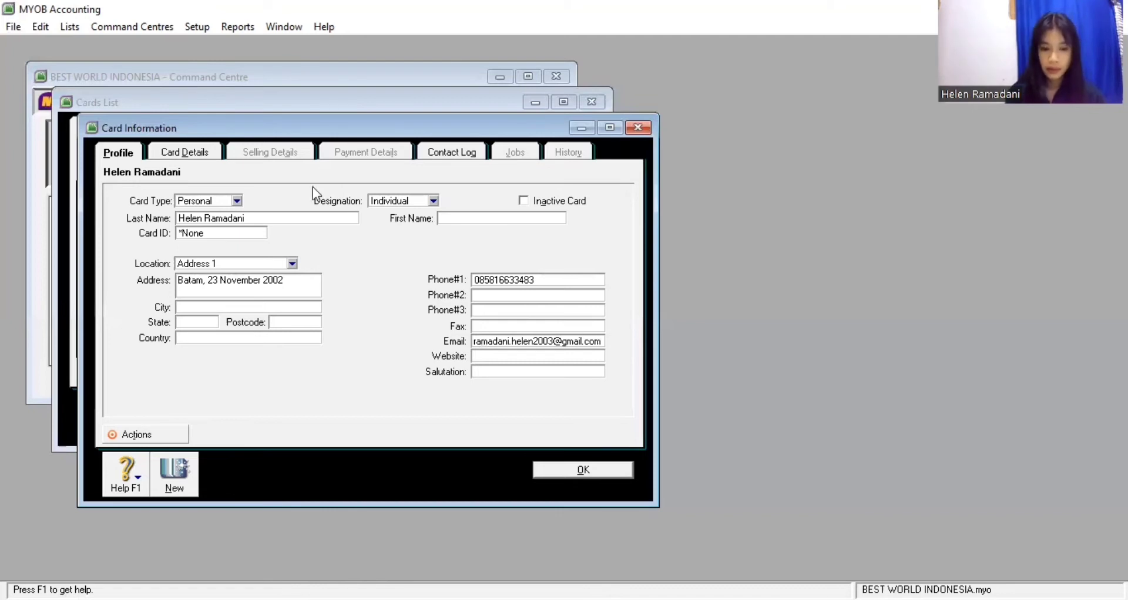
Save the personal card and close the Cards List
{"action": "left_click", "coordinate": [568, 470]}
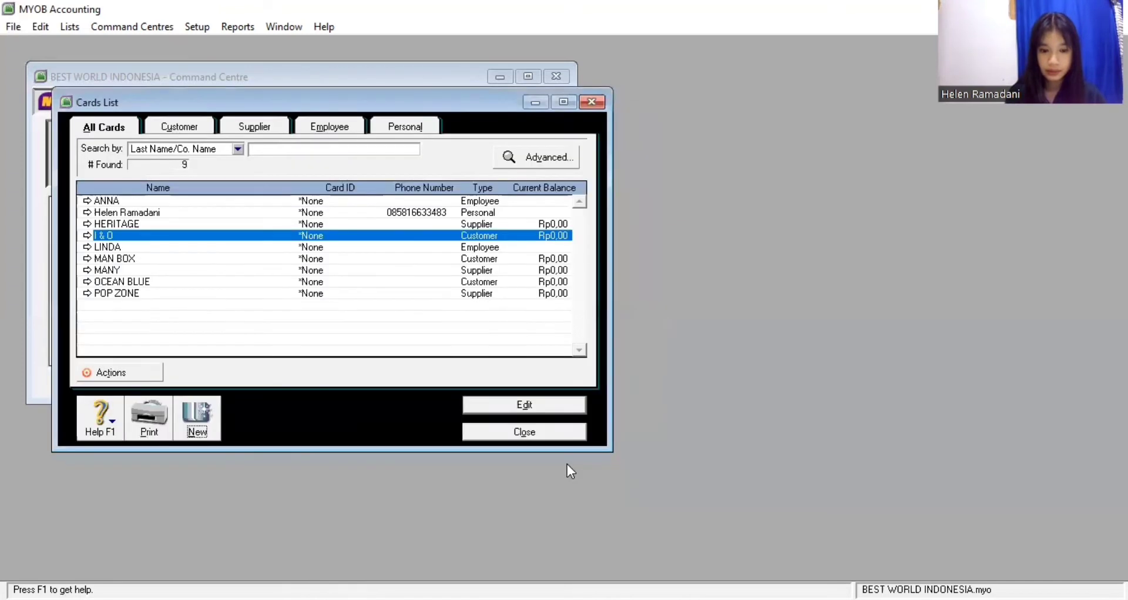
{"action": "left_click", "coordinate": [555, 436]}
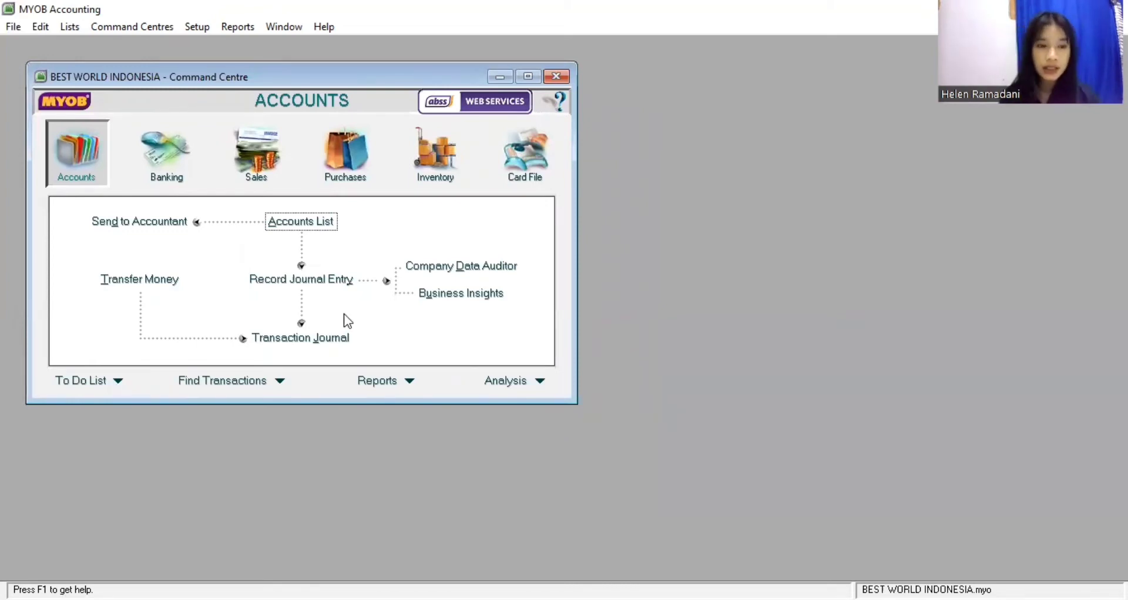
From Lists > Items, create a new item numbered CH named Carry Holsters
{"action": "left_click", "coordinate": [69, 27]}
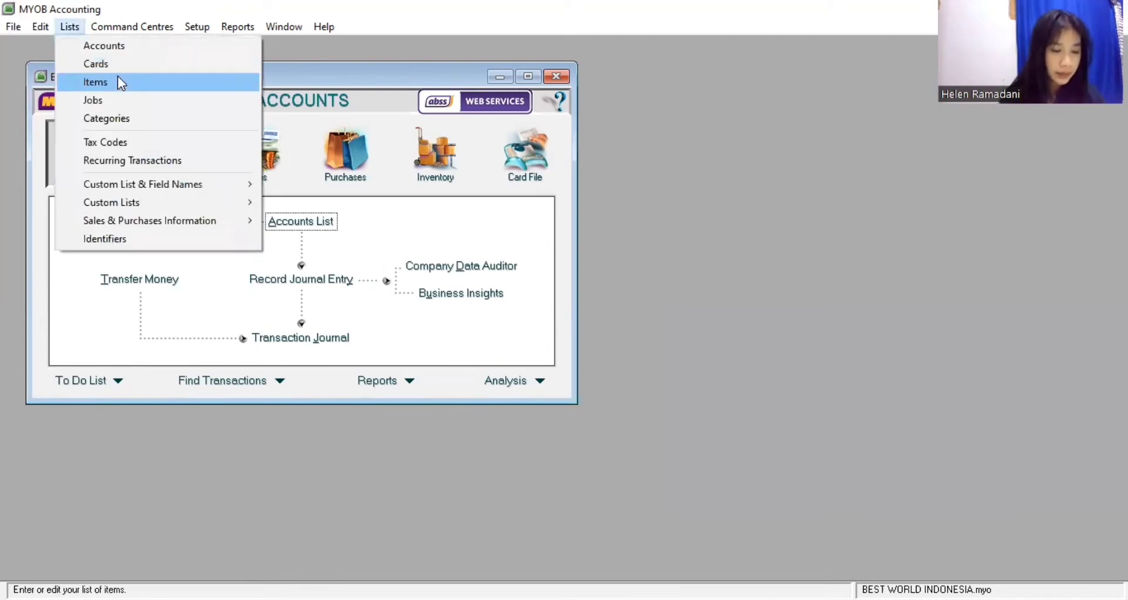
{"action": "left_click", "coordinate": [117, 82]}
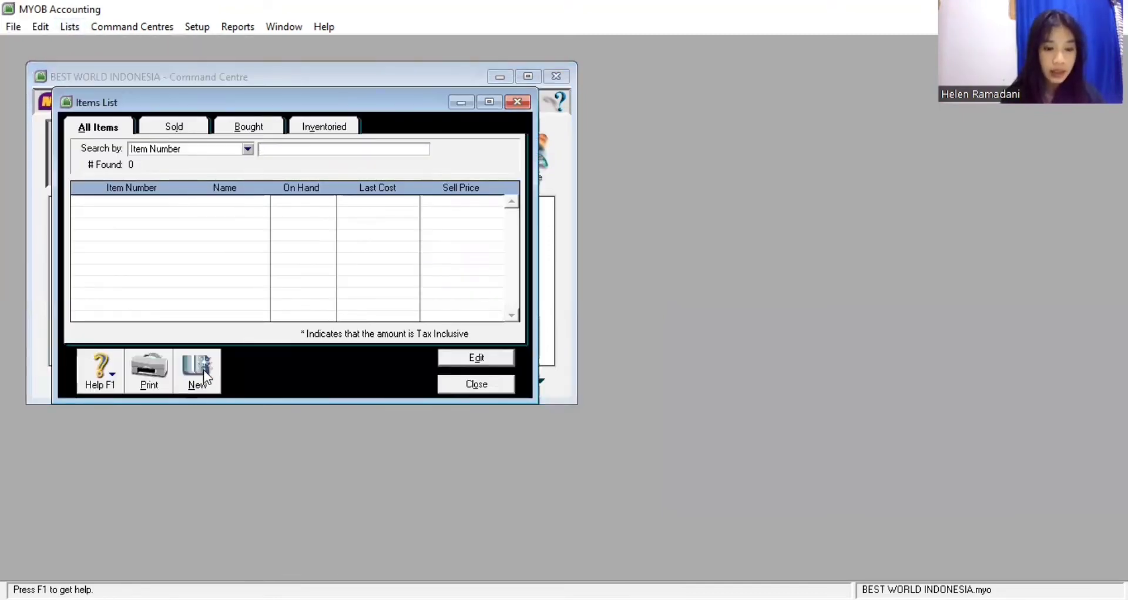
{"action": "left_click", "coordinate": [199, 373]}
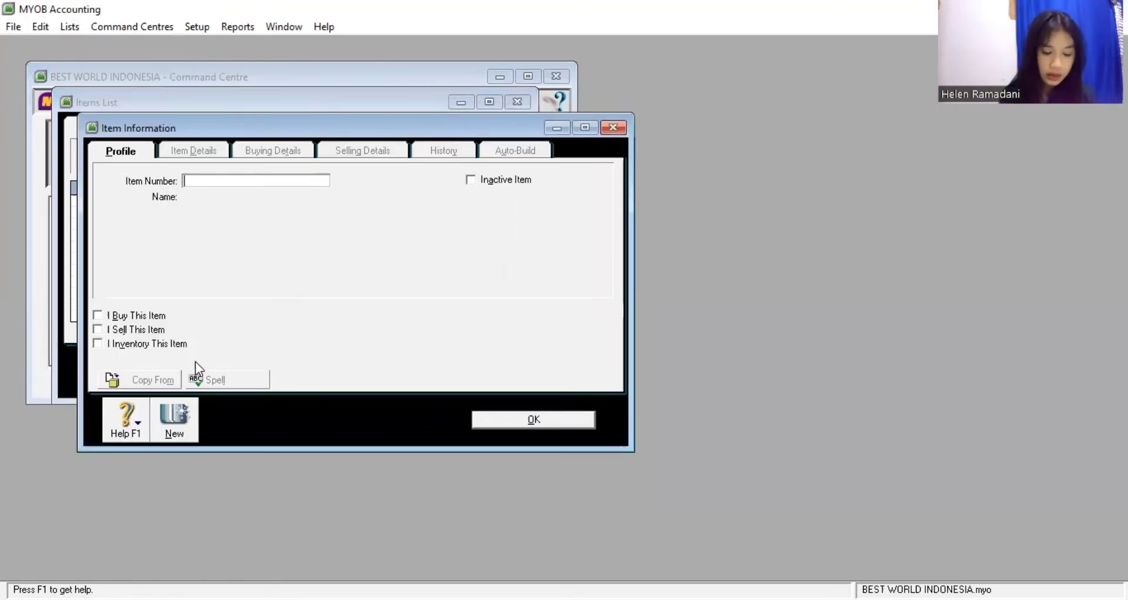
{"action": "type", "text": "CH"}
{"action": "key", "text": "Tab"}
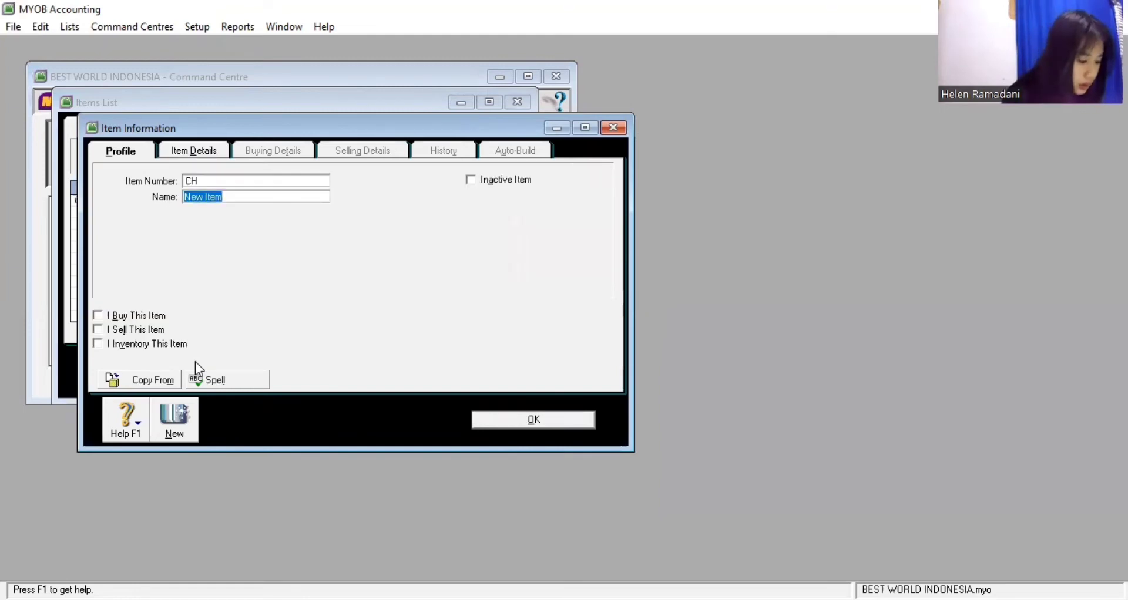
{"action": "type", "text": "Car"}
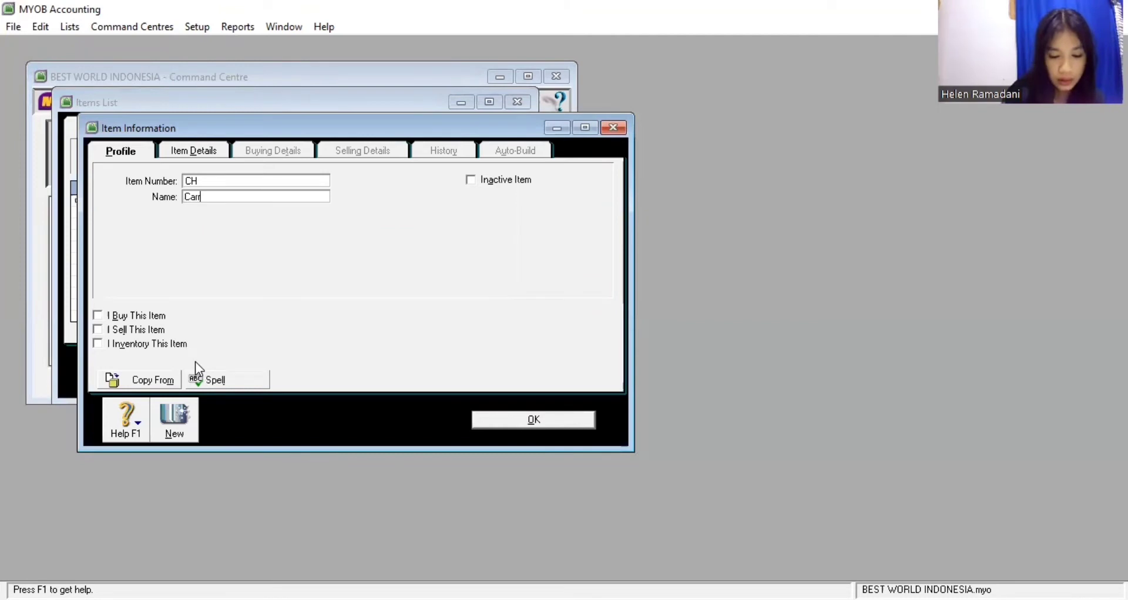
{"action": "type", "text": "ry Hol"}
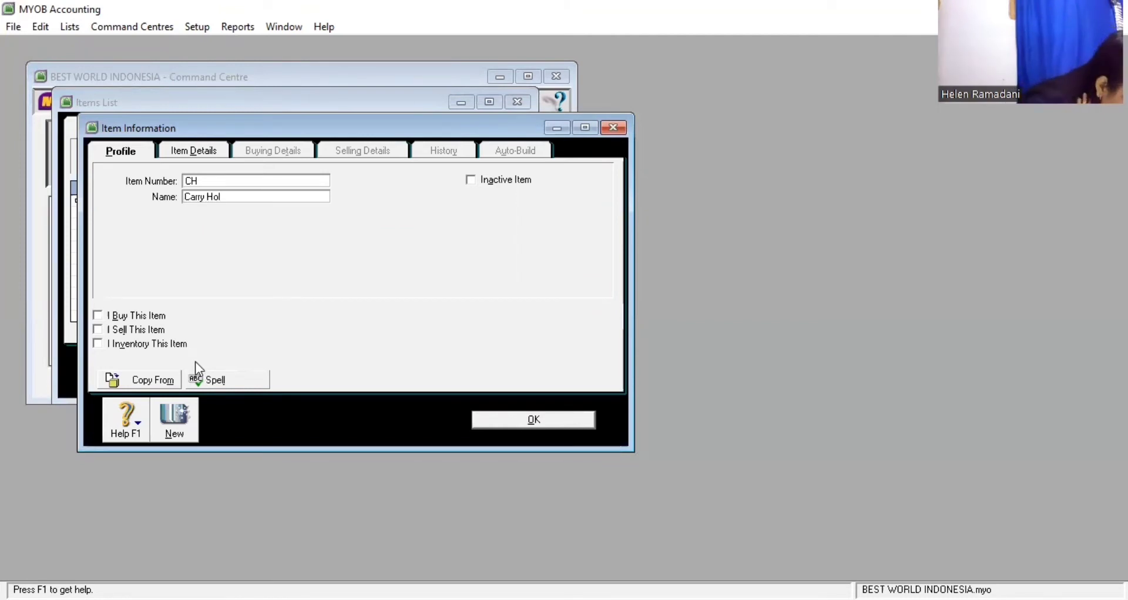
{"action": "type", "text": "sters"}
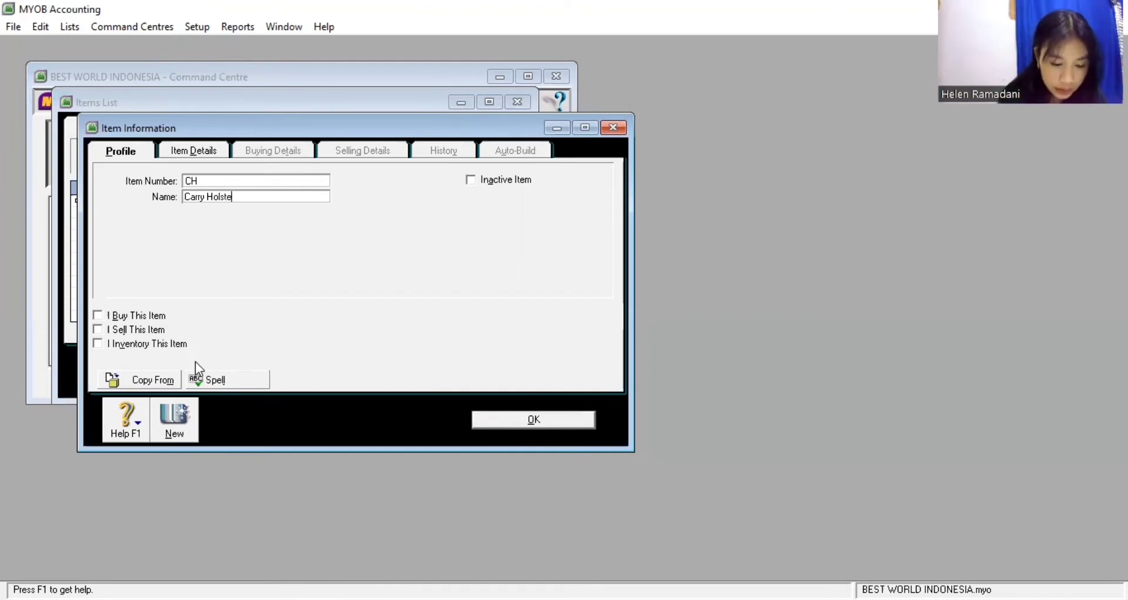
Mark CH as bought, sold and inventoried, with 5-1100 cost of sales and 4-1100 income accounts
{"action": "left_click", "coordinate": [98, 317]}
{"action": "left_click", "coordinate": [98, 330]}
{"action": "left_click", "coordinate": [99, 345]}
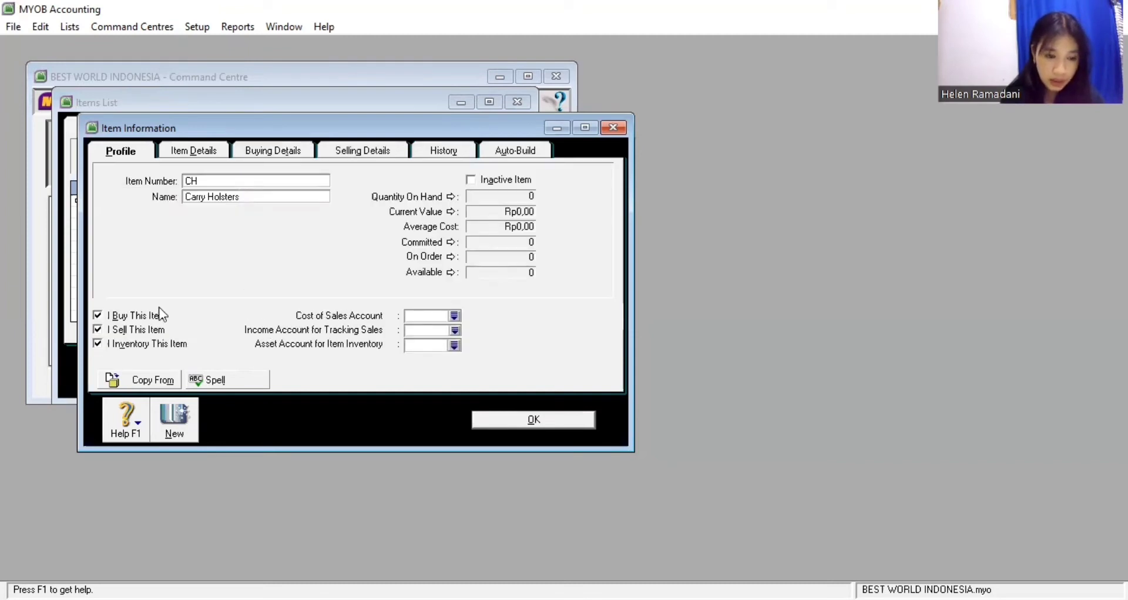
{"action": "left_click", "coordinate": [454, 317]}
{"action": "left_click", "coordinate": [537, 261]}
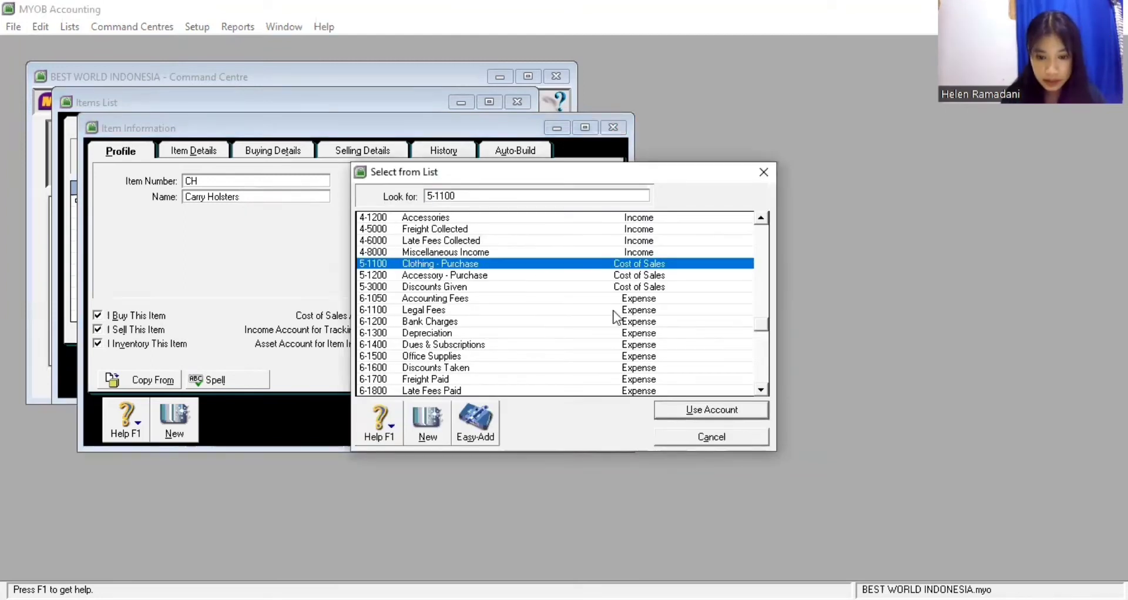
{"action": "left_click", "coordinate": [671, 409]}
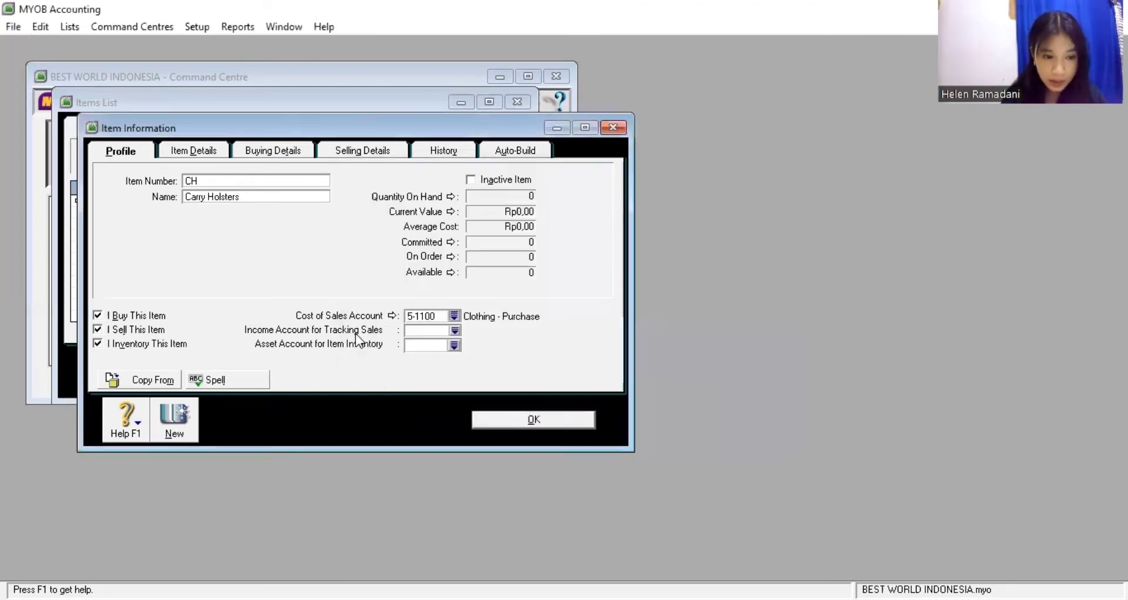
{"action": "left_click", "coordinate": [454, 332]}
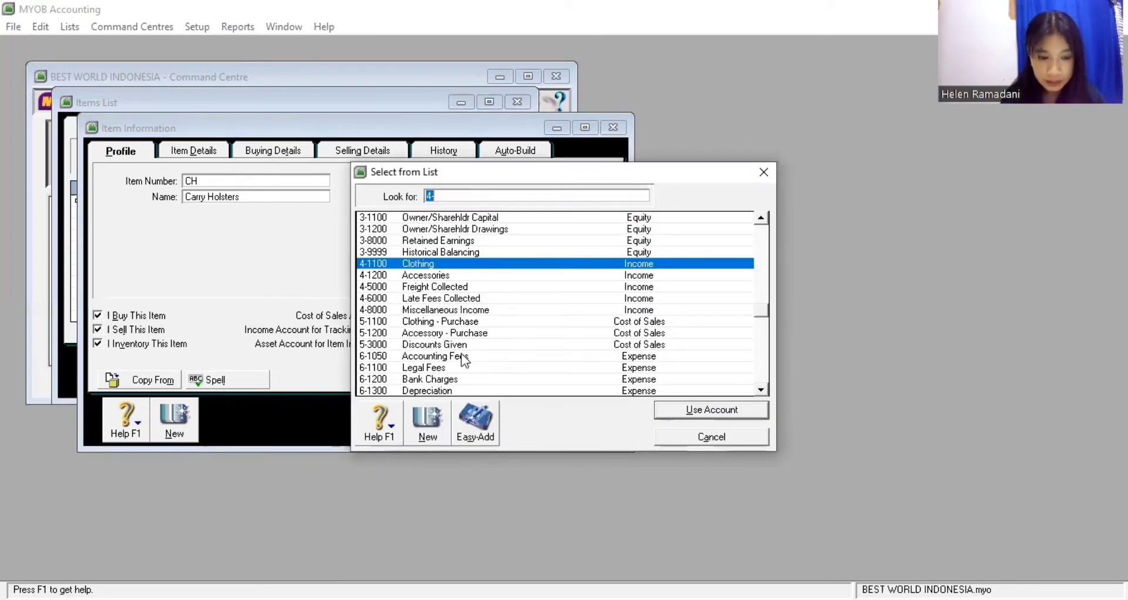
{"action": "key", "text": "Return"}
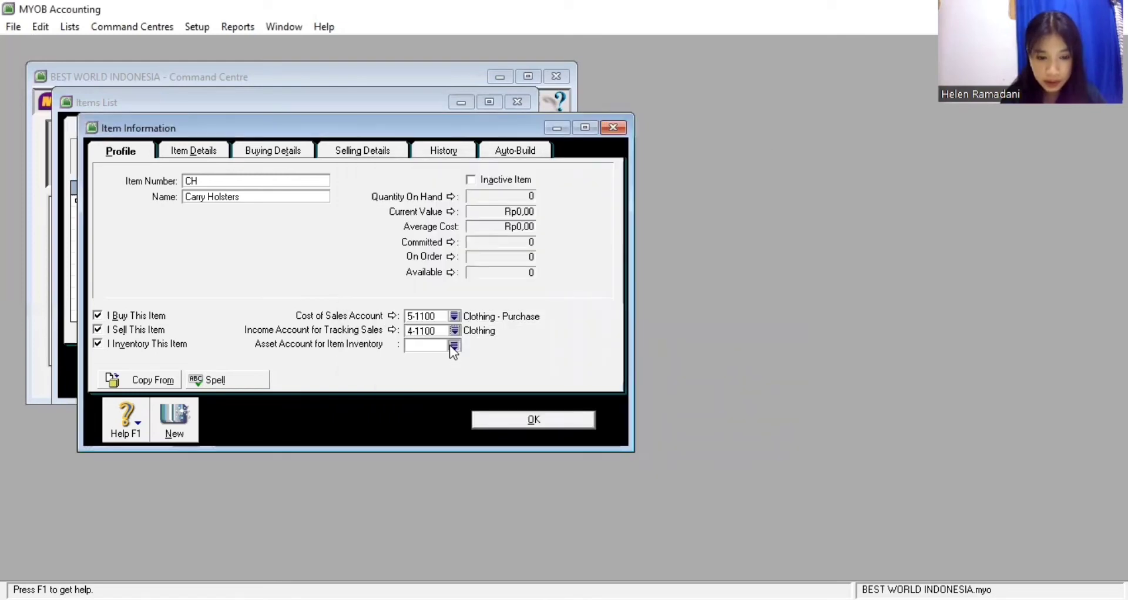
Set the CH inventory asset account to 1-2310 Clothing
{"action": "left_click", "coordinate": [453, 345]}
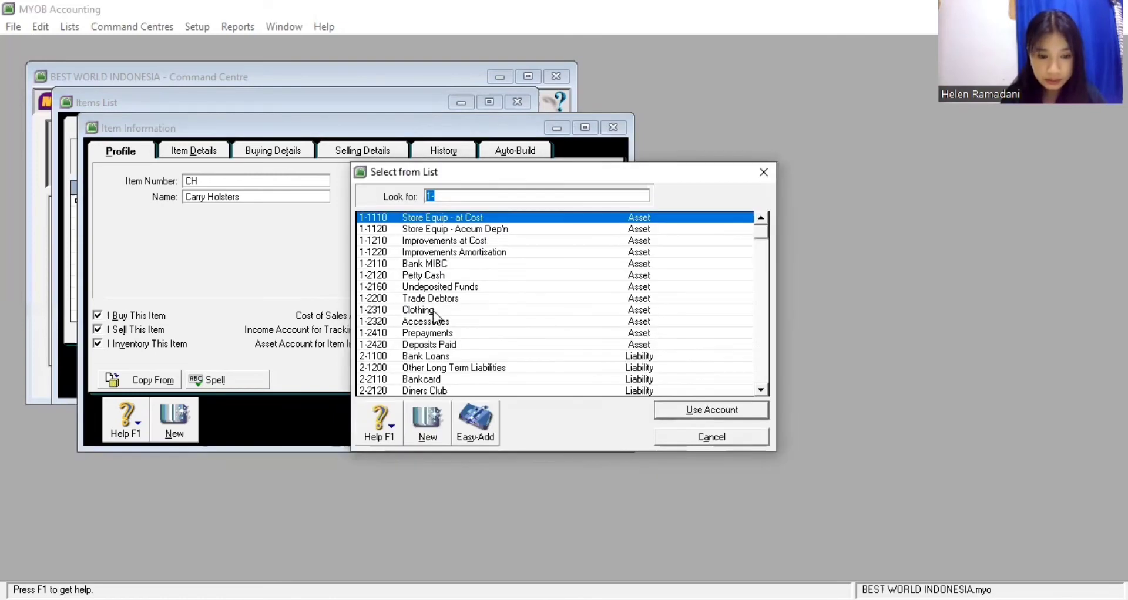
{"action": "left_click", "coordinate": [440, 311]}
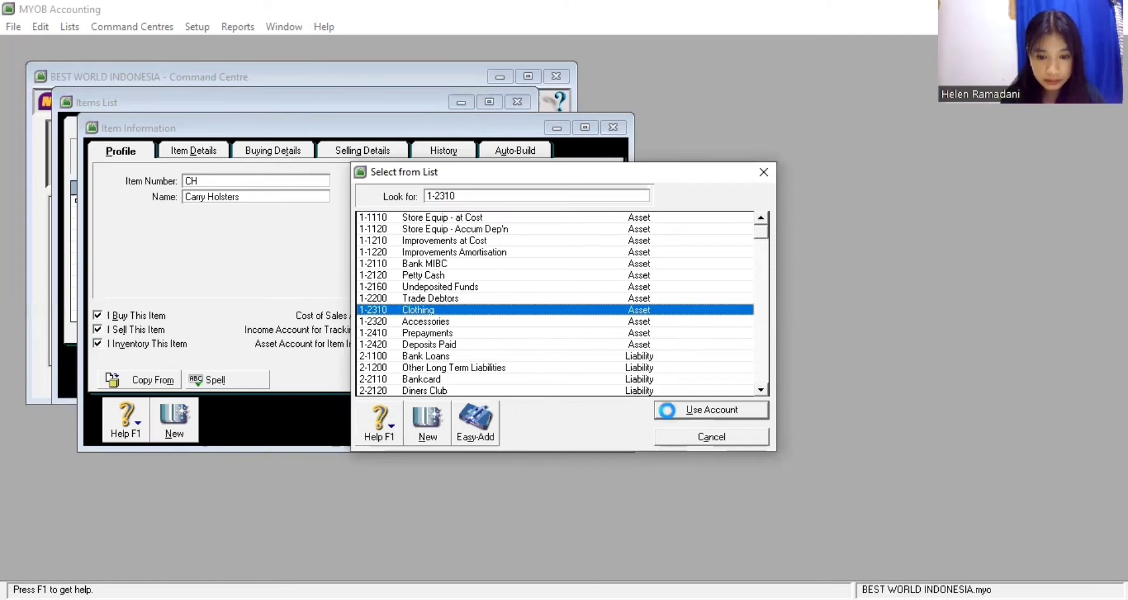
{"action": "left_click", "coordinate": [668, 411]}
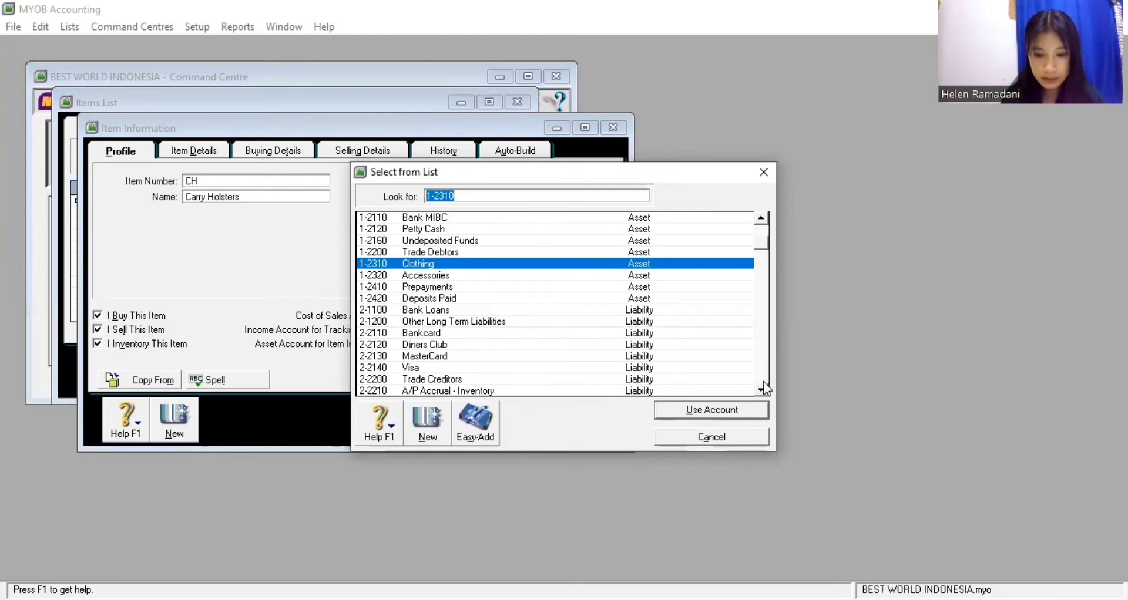
{"action": "left_click", "coordinate": [762, 387]}
{"action": "left_click", "coordinate": [762, 387]}
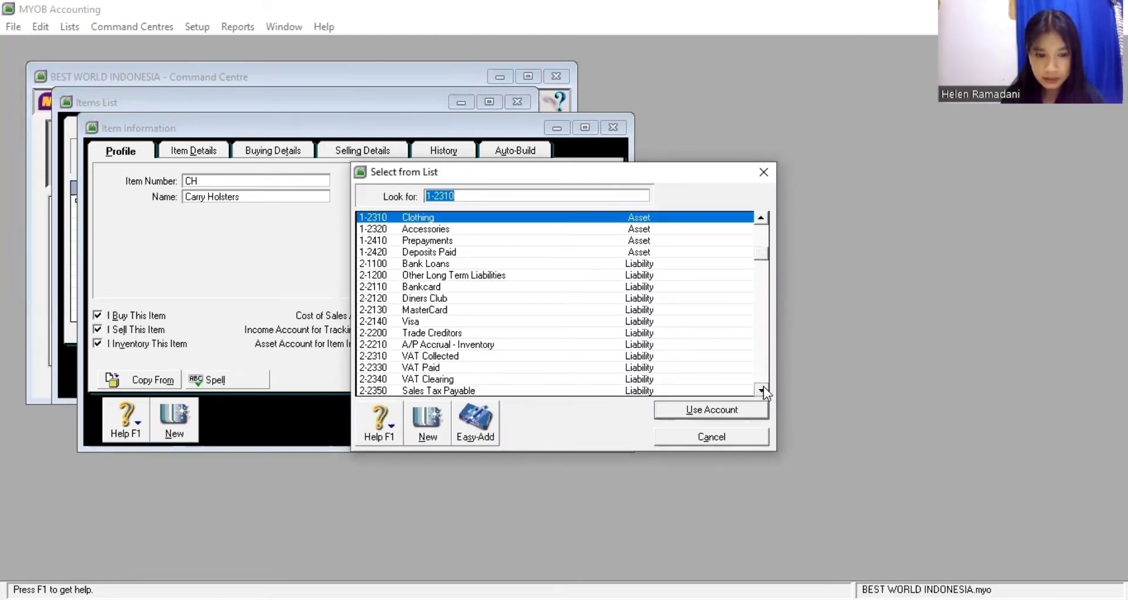
{"action": "scroll", "coordinate": [763, 387], "scroll_direction": "down", "scroll_amount": 5}
{"action": "left_click", "coordinate": [614, 346]}
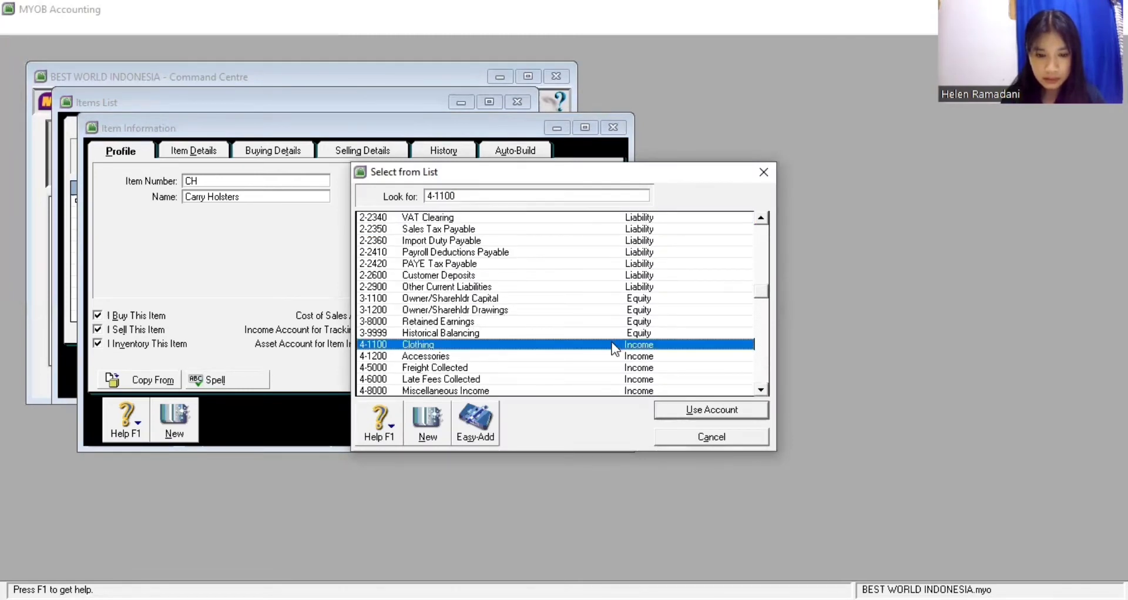
{"action": "left_click", "coordinate": [705, 410]}
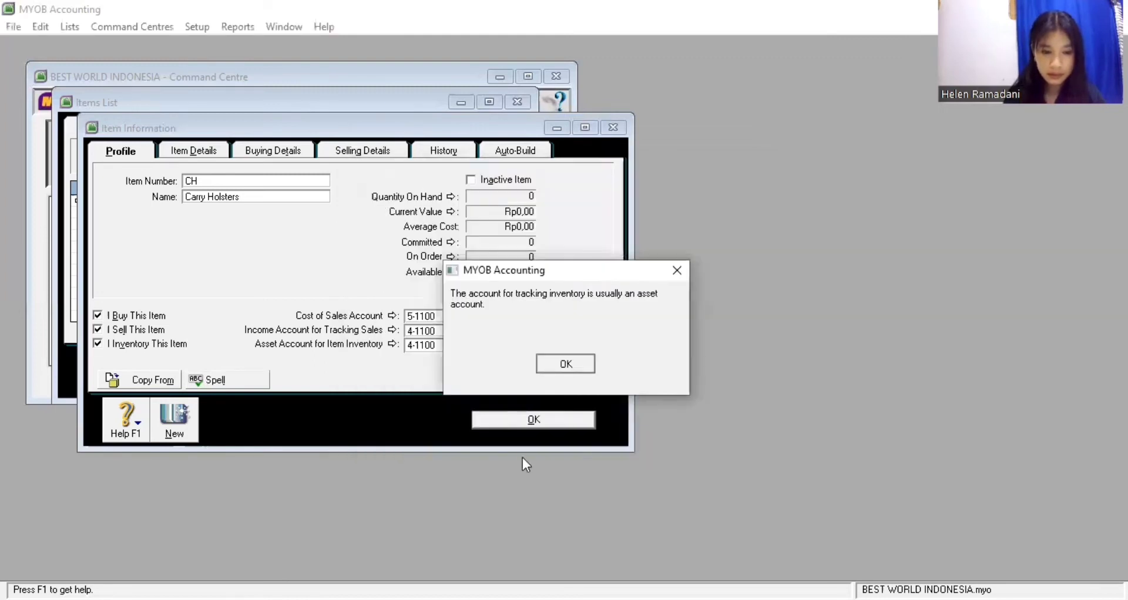
{"action": "key", "text": "Return"}
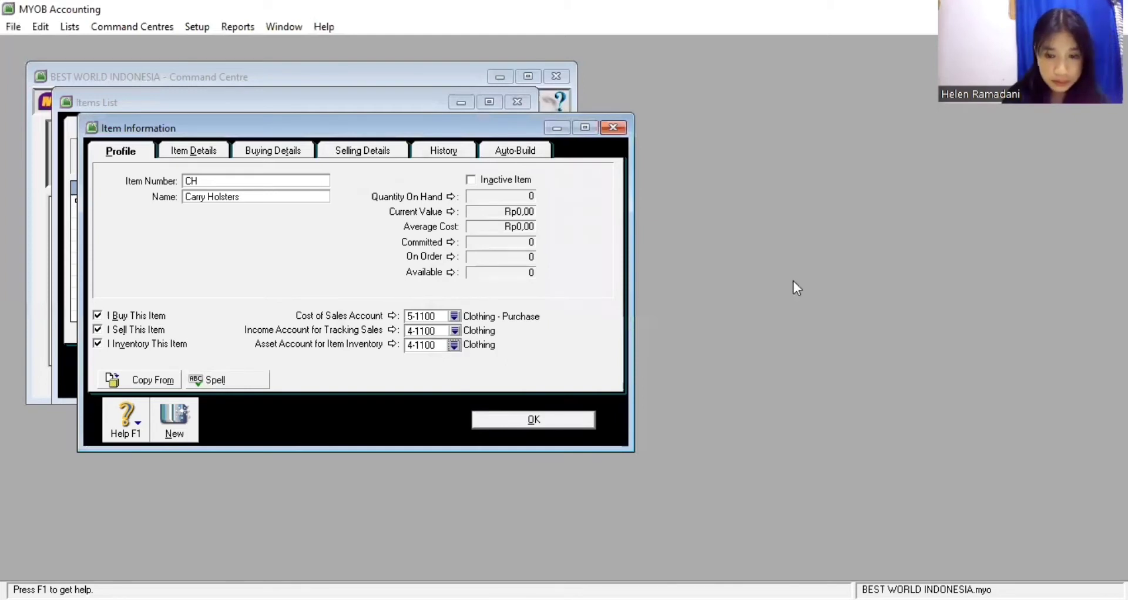
{"action": "double_click", "coordinate": [760, 221]}
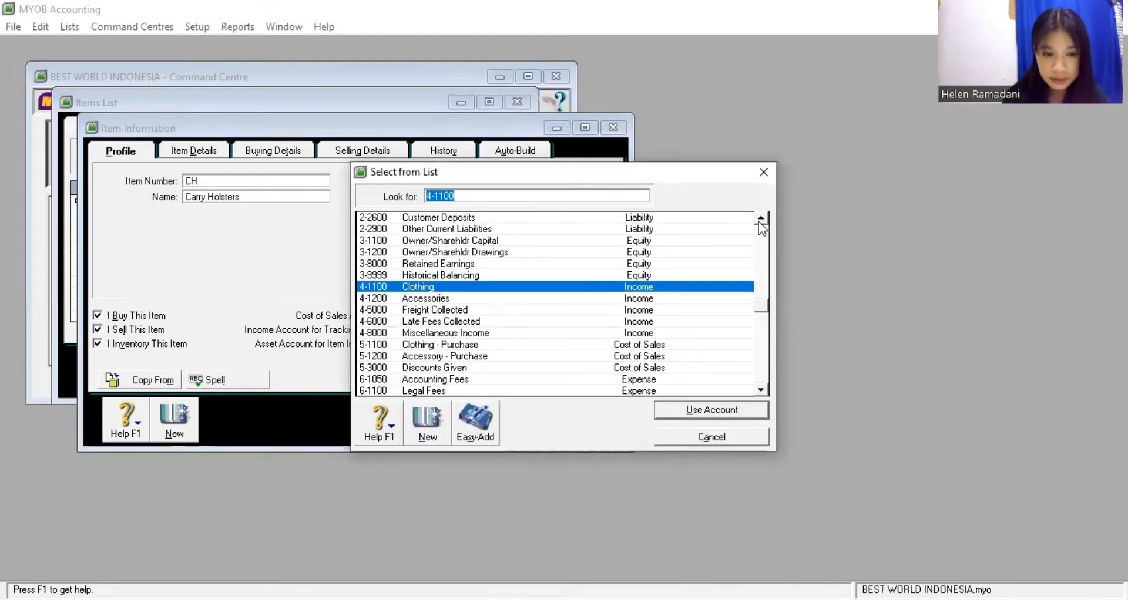
{"action": "scroll", "coordinate": [760, 221], "scroll_direction": "up", "scroll_amount": 6}
{"action": "left_click", "coordinate": [662, 222]}
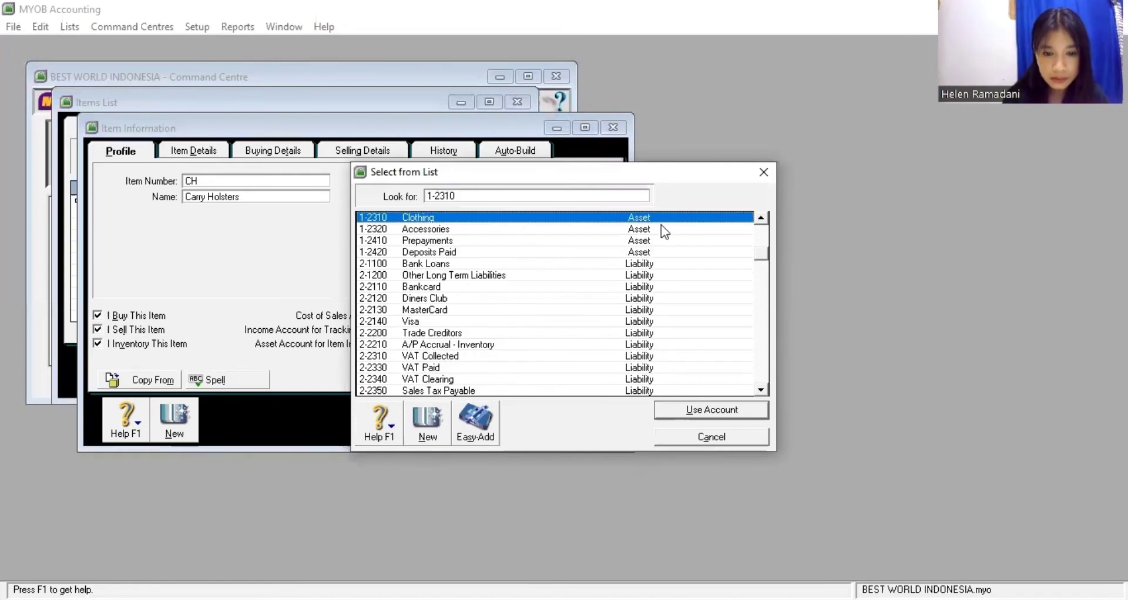
{"action": "left_click", "coordinate": [659, 406]}
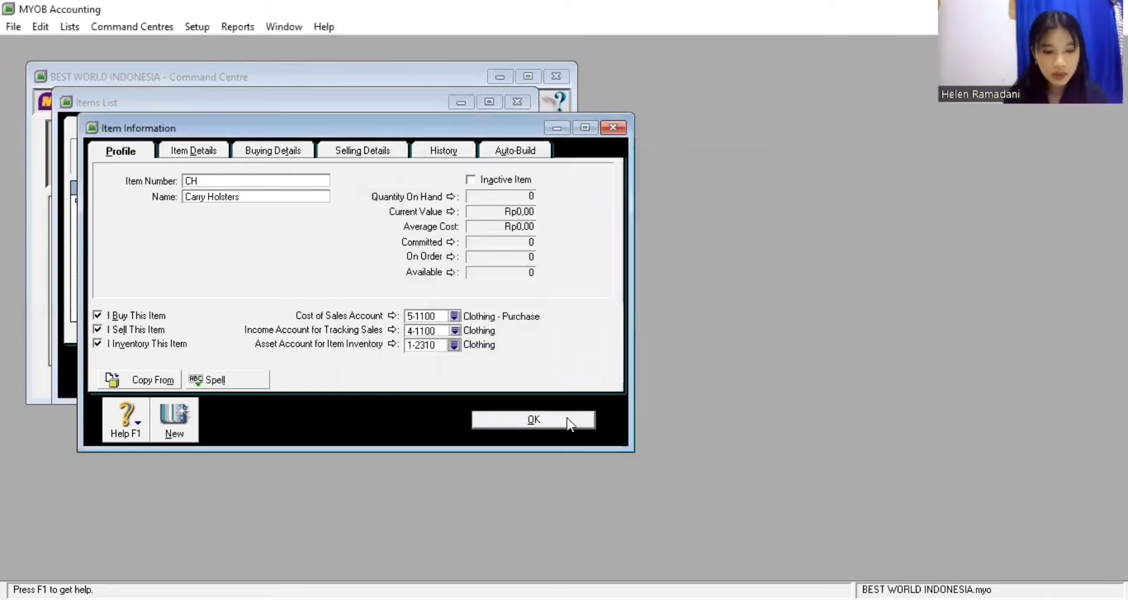
Dismiss the missing tax code error and set the CH selling unit of measure to Unit
{"action": "left_click", "coordinate": [566, 418]}
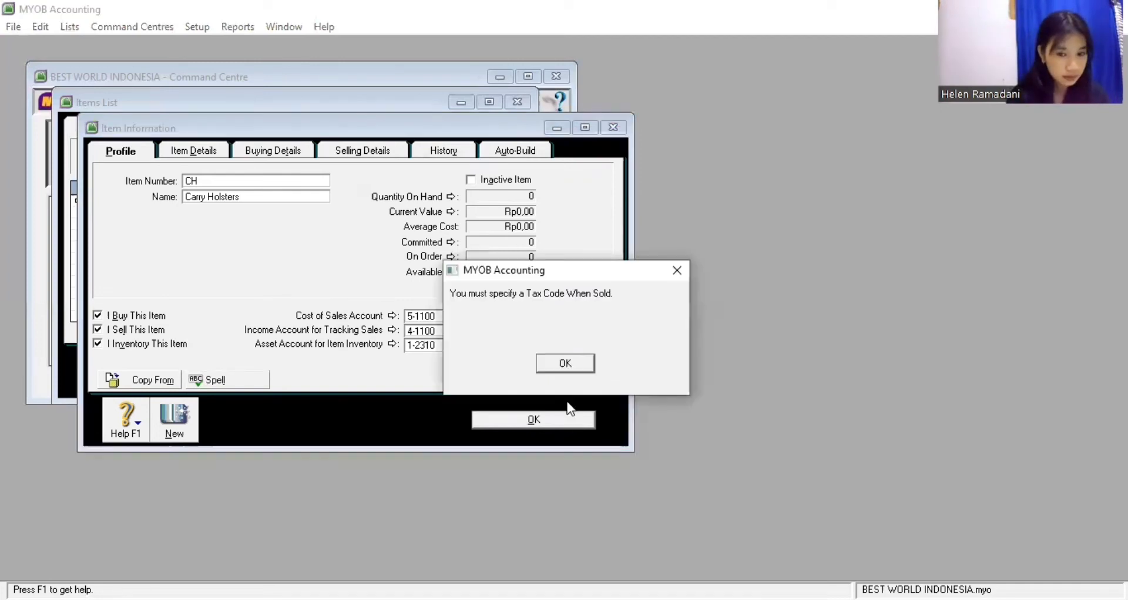
{"action": "left_click", "coordinate": [575, 362]}
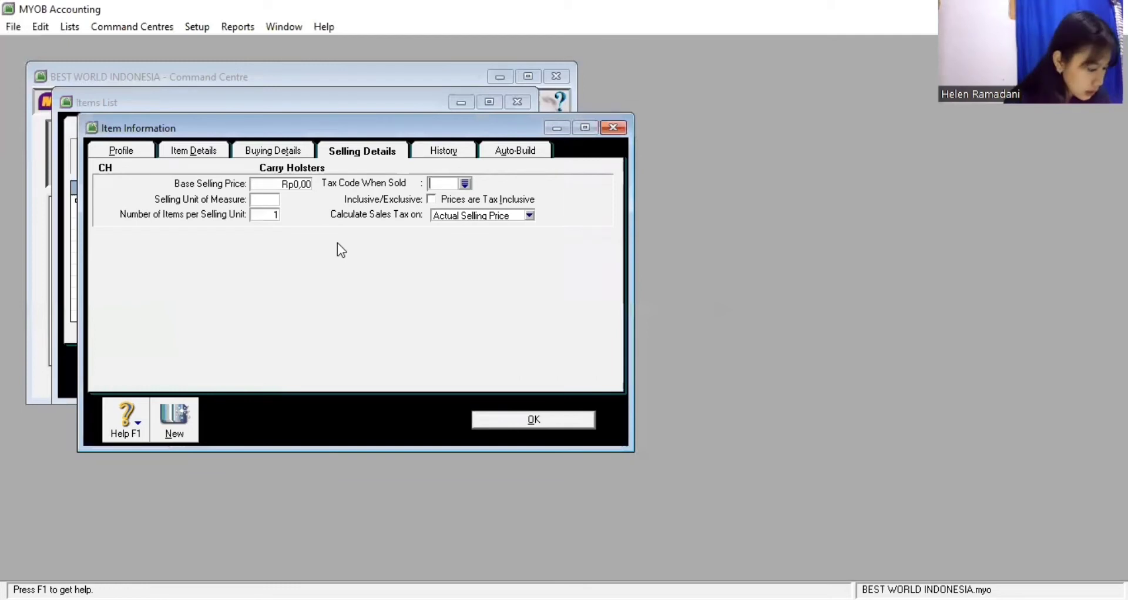
{"action": "left_click", "coordinate": [267, 199]}
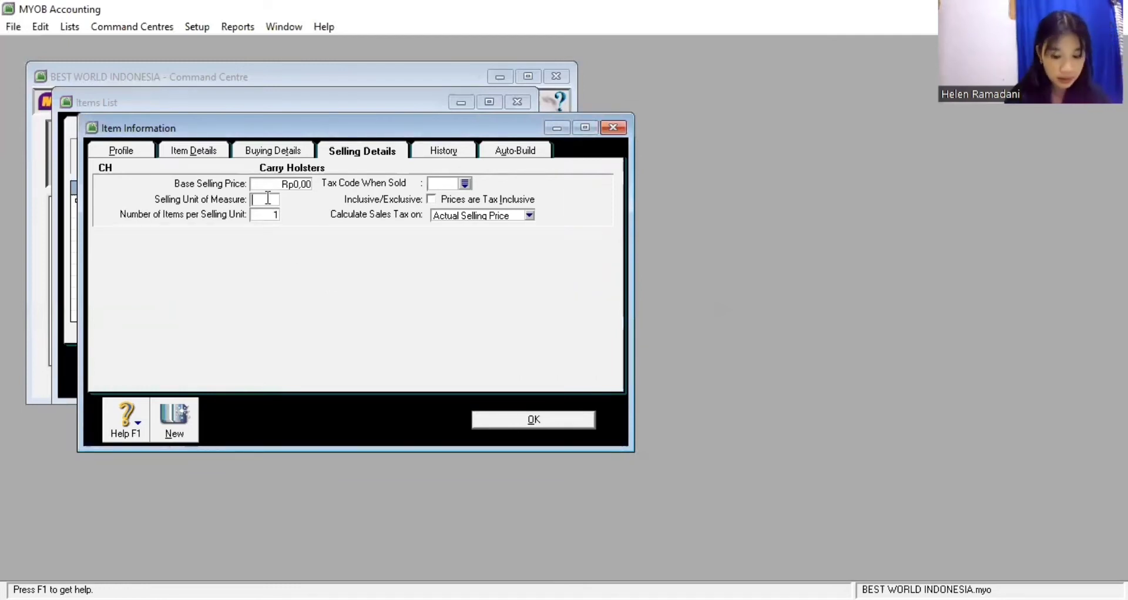
{"action": "type", "text": "Unit"}
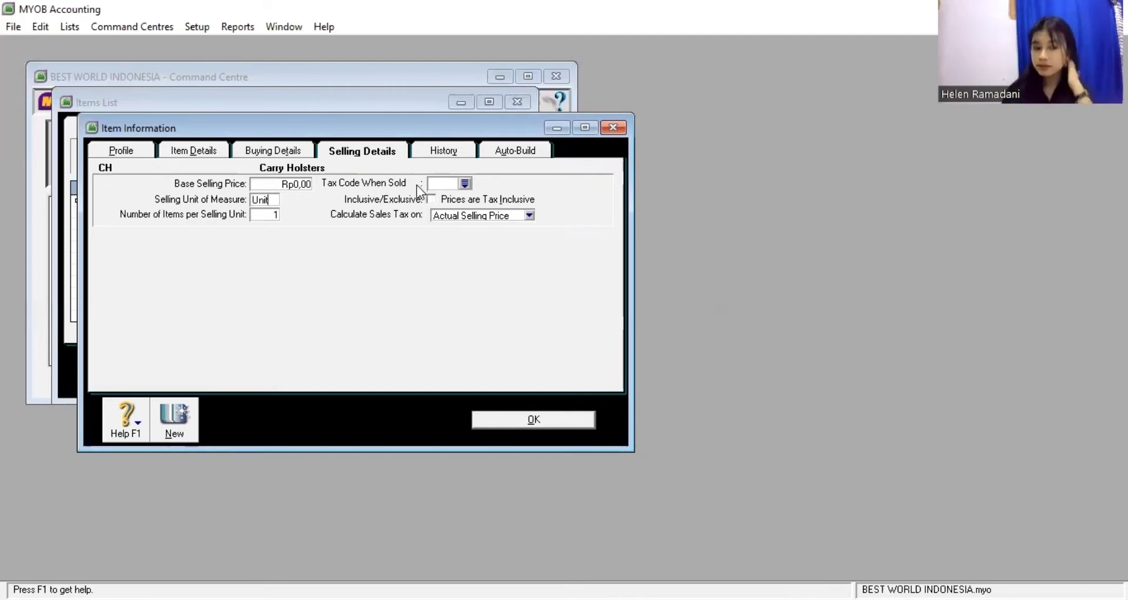
{"action": "left_click", "coordinate": [136, 153]}
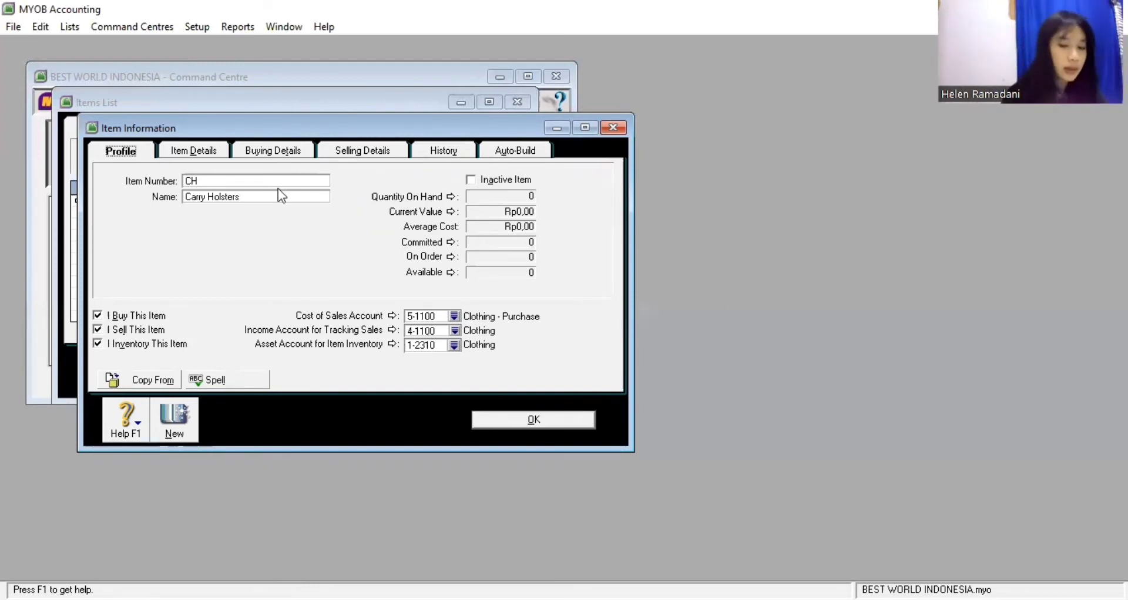
Set the CH buying unit to Unit and its purchase tax code to N-T Non-Taxable
{"action": "left_click", "coordinate": [274, 154]}
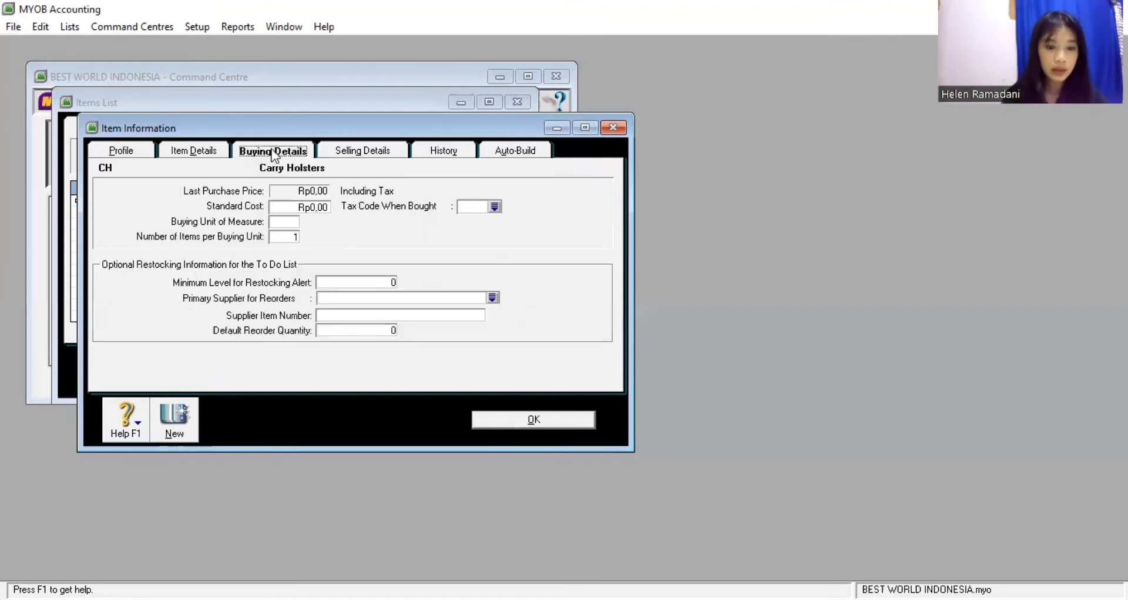
{"action": "left_click", "coordinate": [288, 221]}
{"action": "type", "text": "Un"}
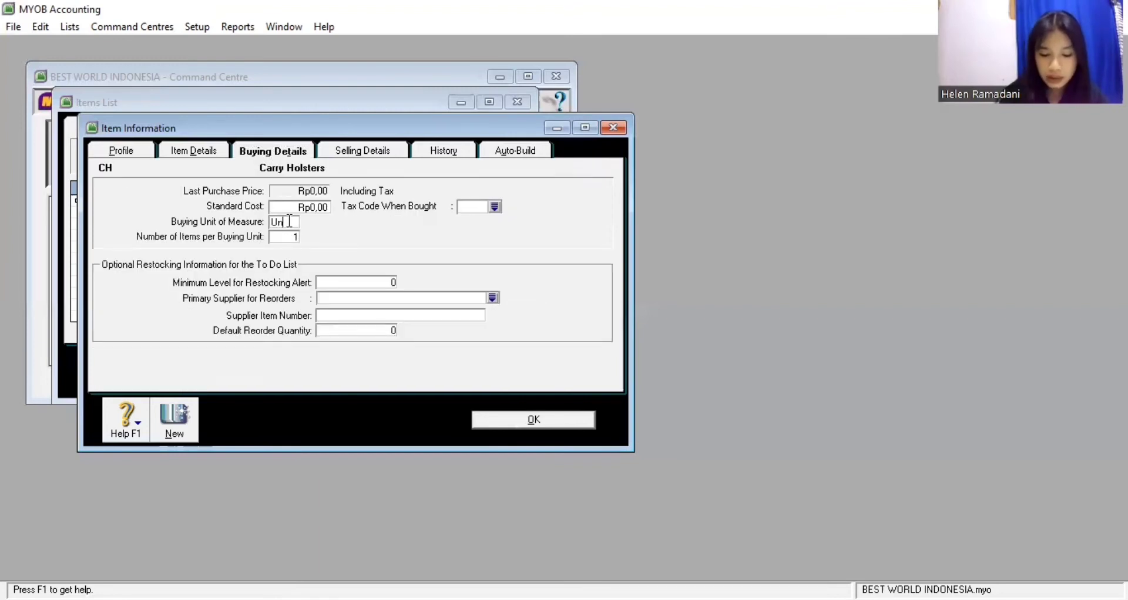
{"action": "type", "text": "it"}
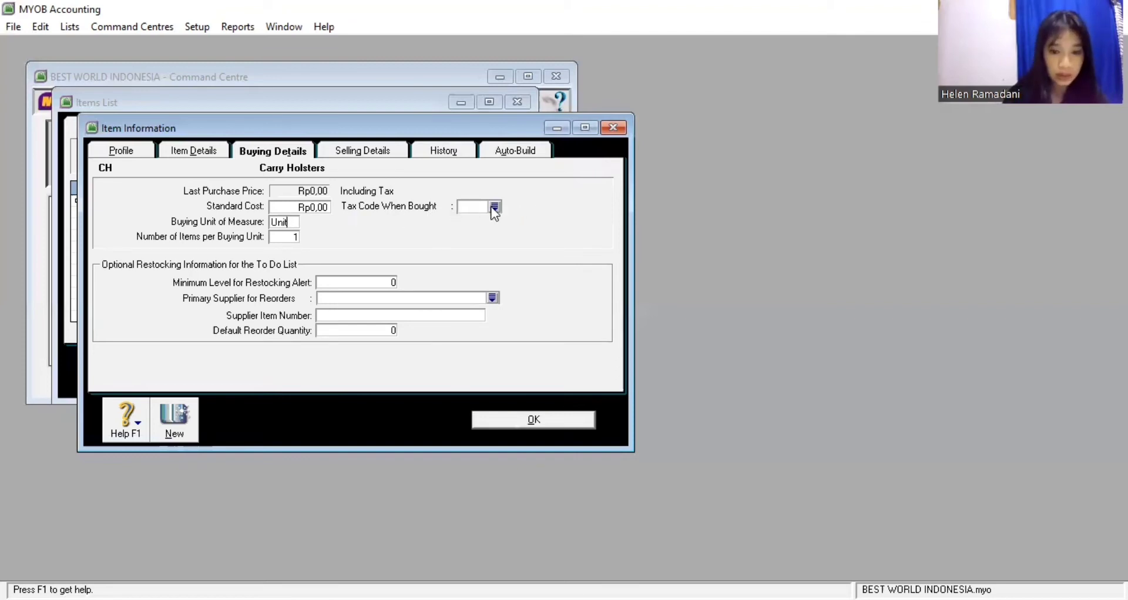
{"action": "left_click", "coordinate": [493, 207]}
{"action": "left_click", "coordinate": [479, 220]}
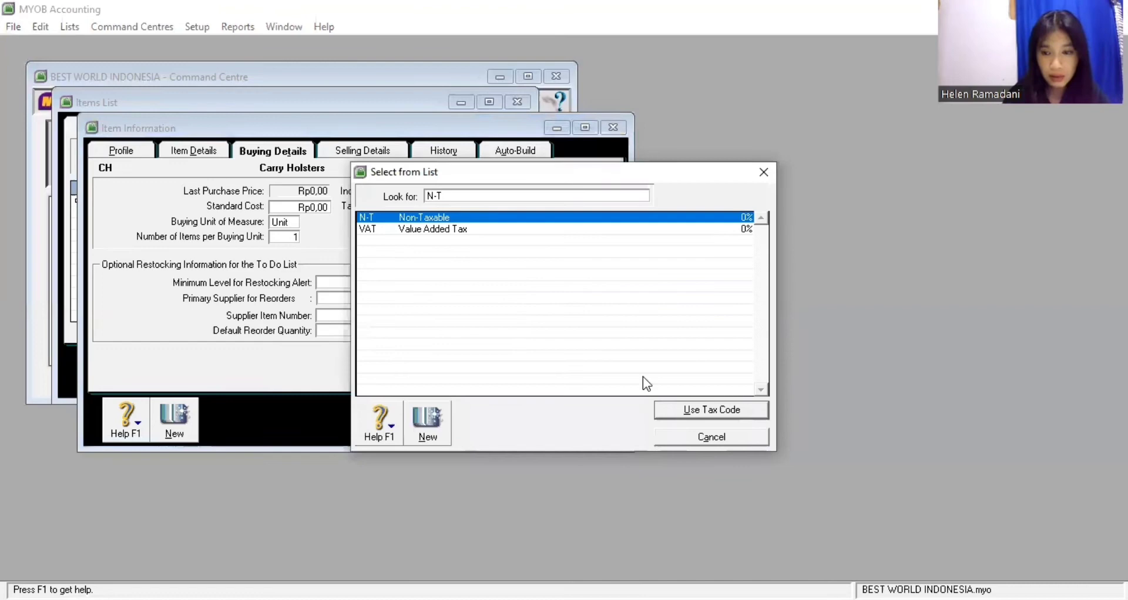
{"action": "left_click", "coordinate": [686, 413]}
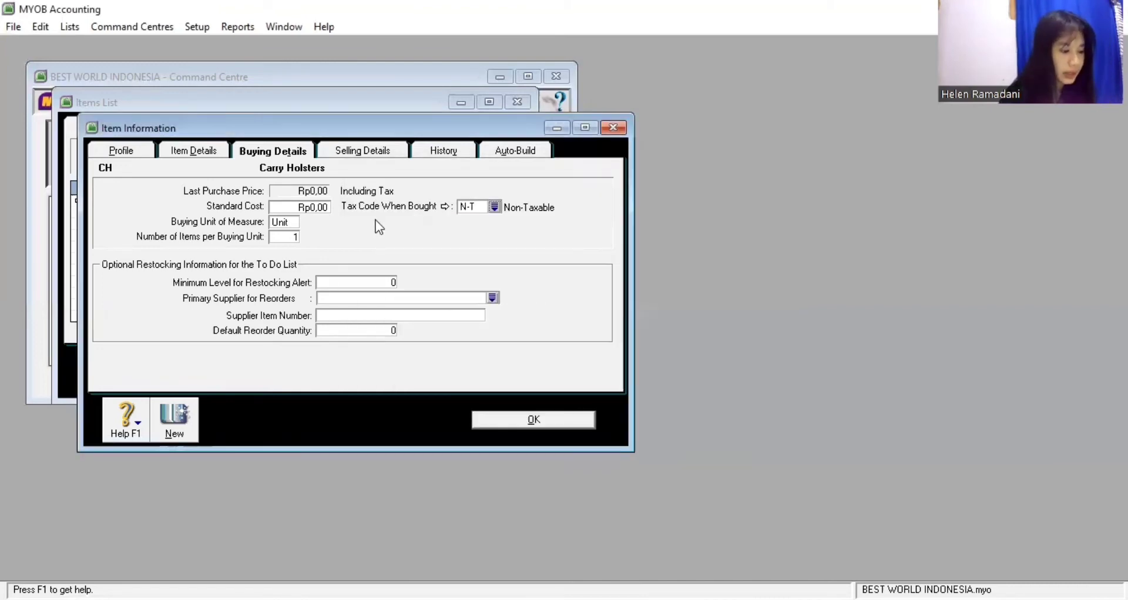
{"action": "left_click", "coordinate": [362, 153]}
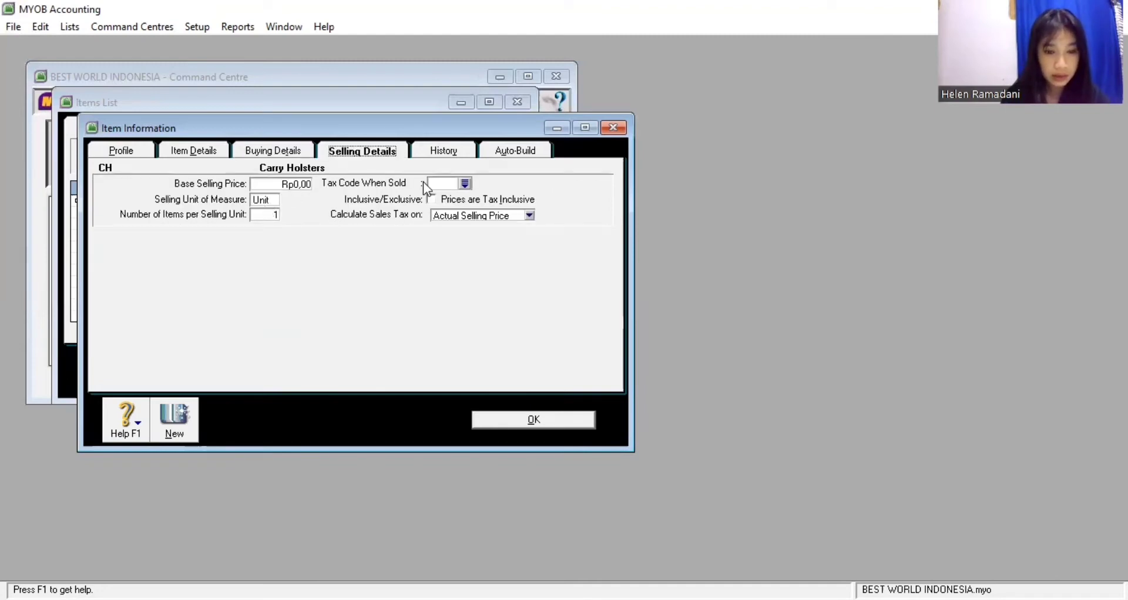
Give CH the N-T selling tax code and a Rp300.000,00 base selling price, then save it
{"action": "left_click", "coordinate": [465, 184]}
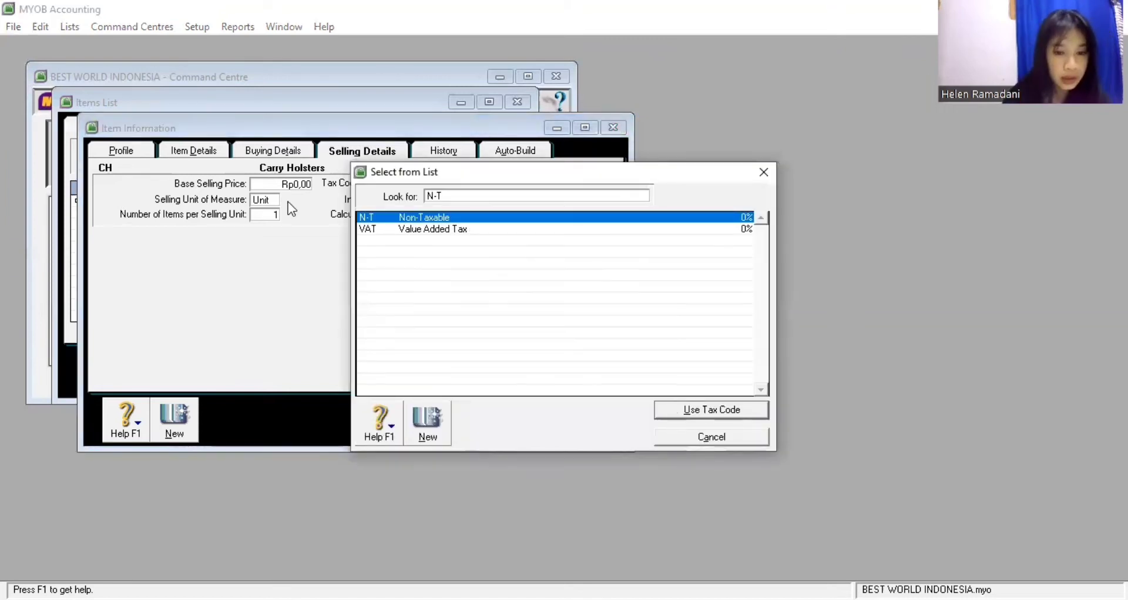
{"action": "key", "text": "Return"}
{"action": "left_click", "coordinate": [282, 183]}
{"action": "type", "text": "300"}
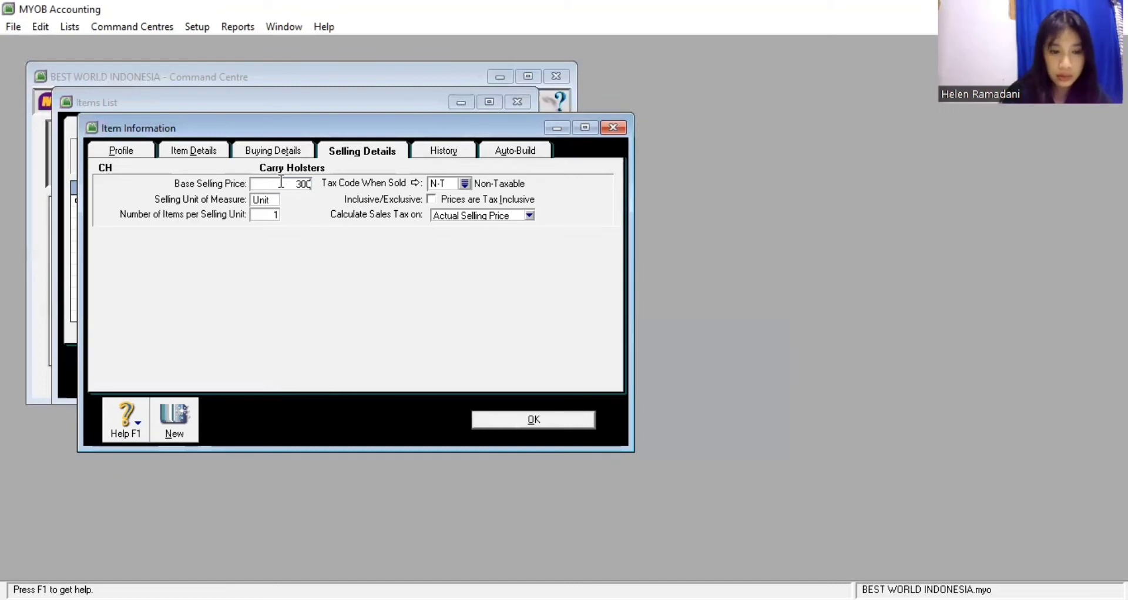
{"action": "type", "text": ".000"}
{"action": "key", "text": "Tab"}
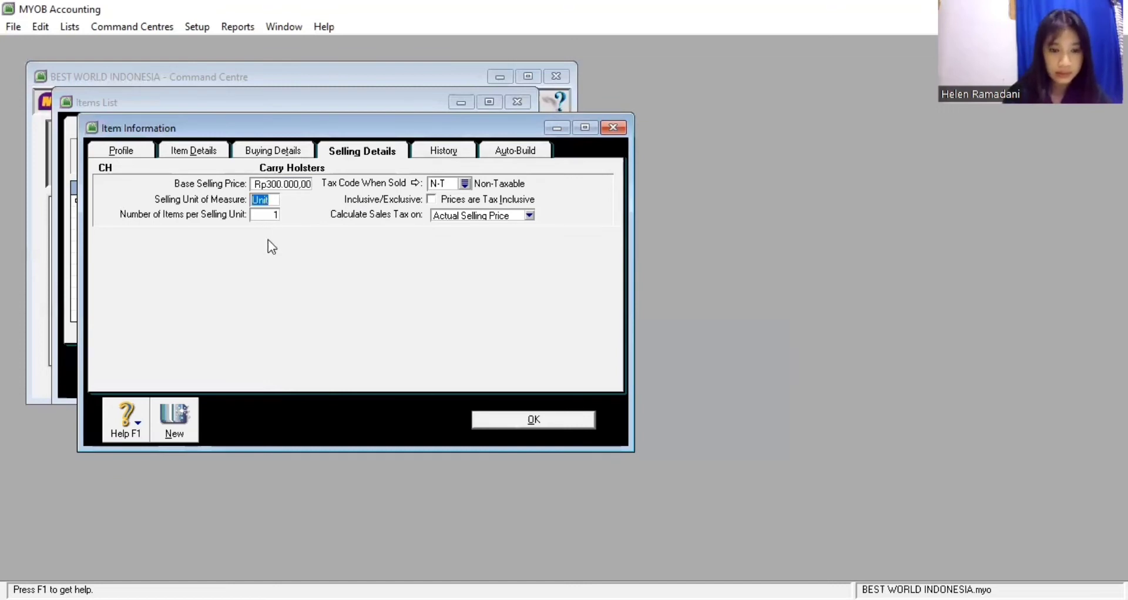
{"action": "key", "text": "Tab"}
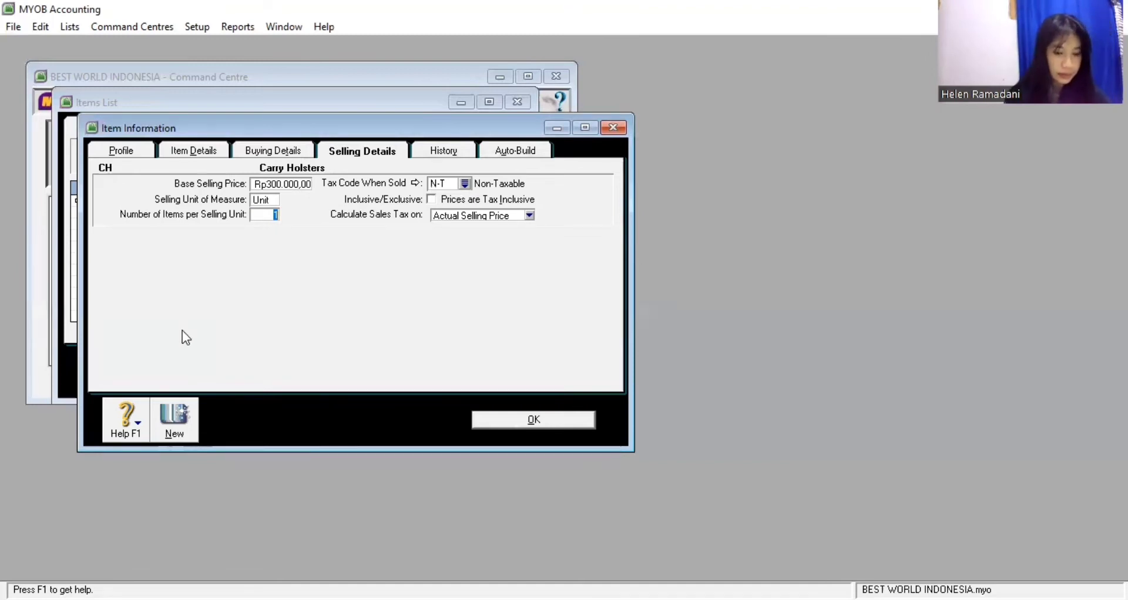
{"action": "left_click", "coordinate": [175, 416]}
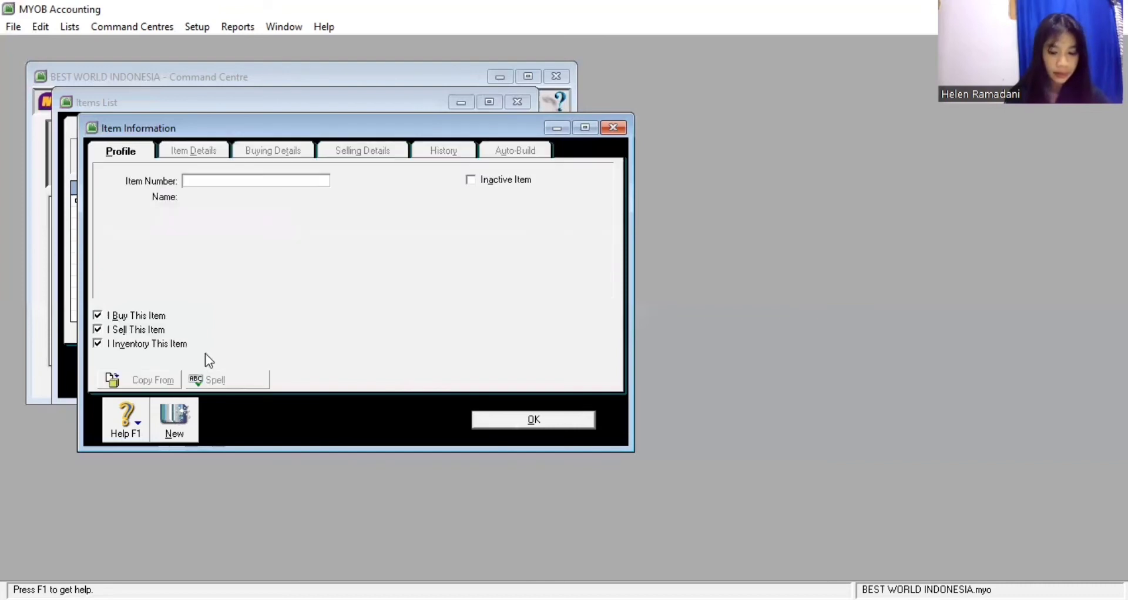
Create item LV Leather Vest, check its buying and selling details, and save it
{"action": "type", "text": "LV"}
{"action": "key", "text": "Tab"}
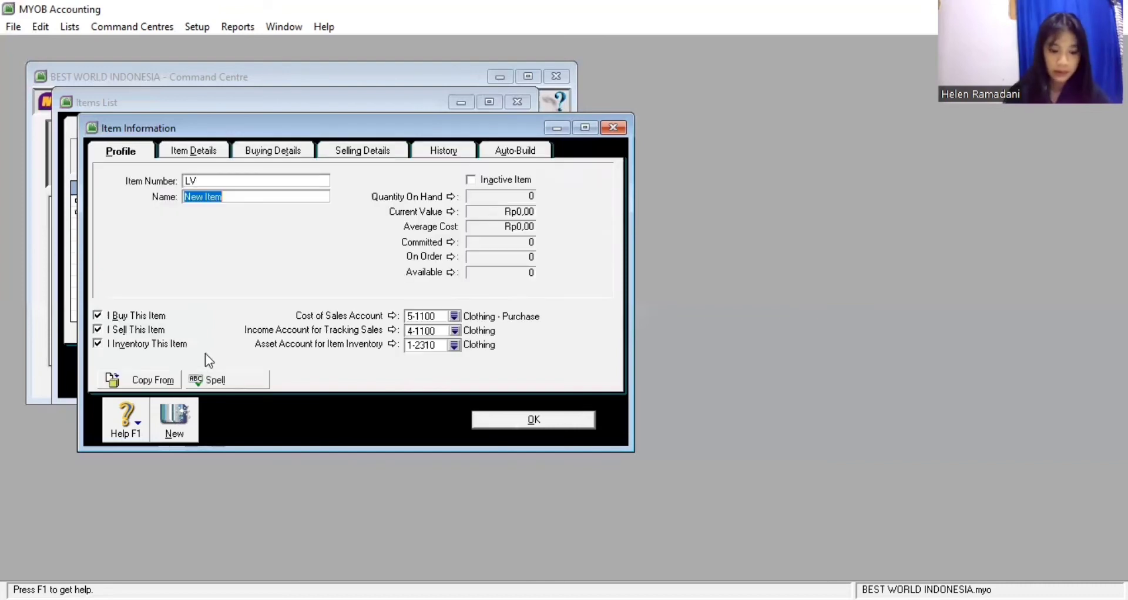
{"action": "type", "text": "Leather"}
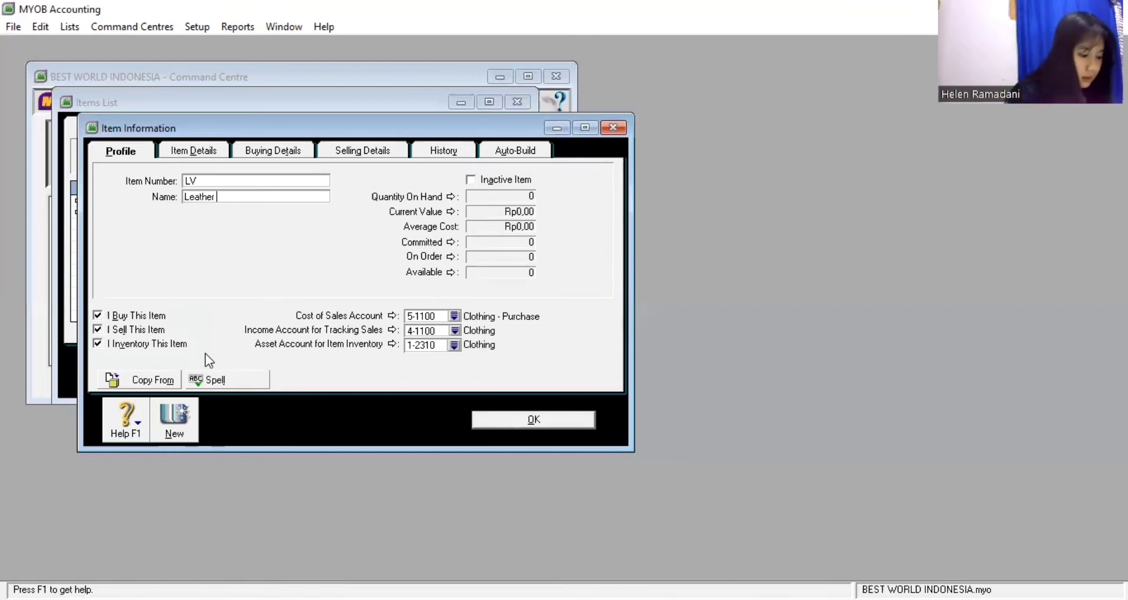
{"action": "type", "text": " Vest"}
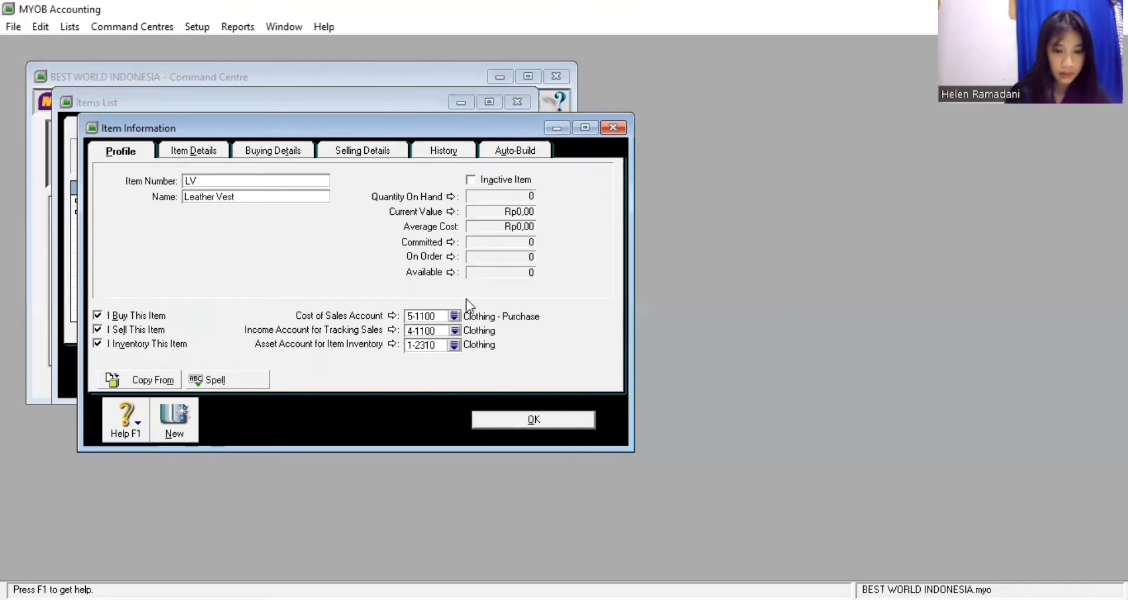
{"action": "left_click", "coordinate": [293, 149]}
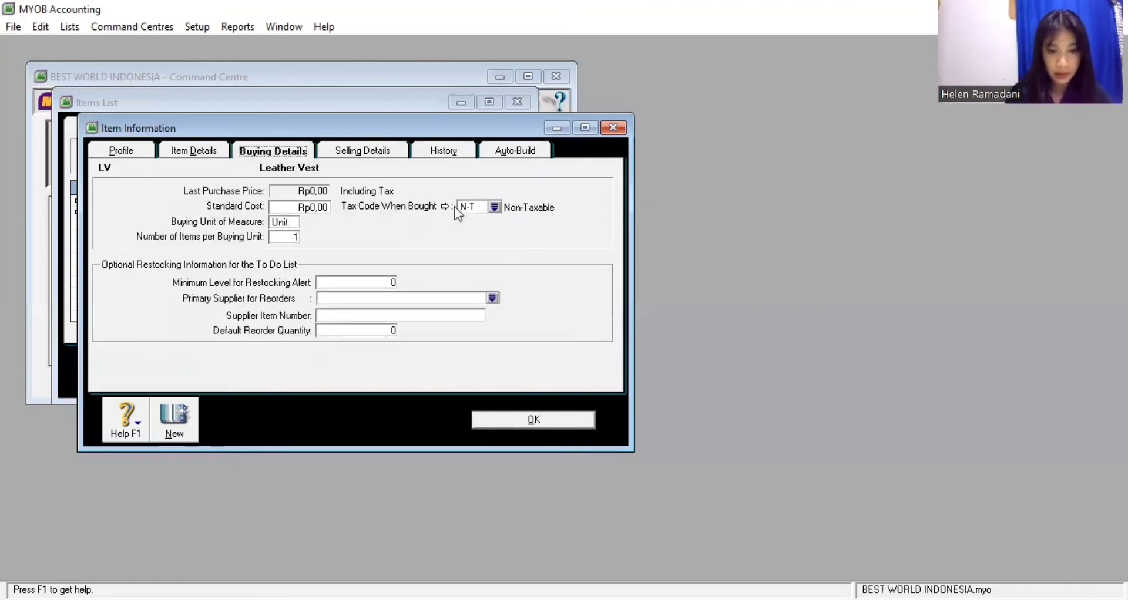
{"action": "left_click", "coordinate": [391, 151]}
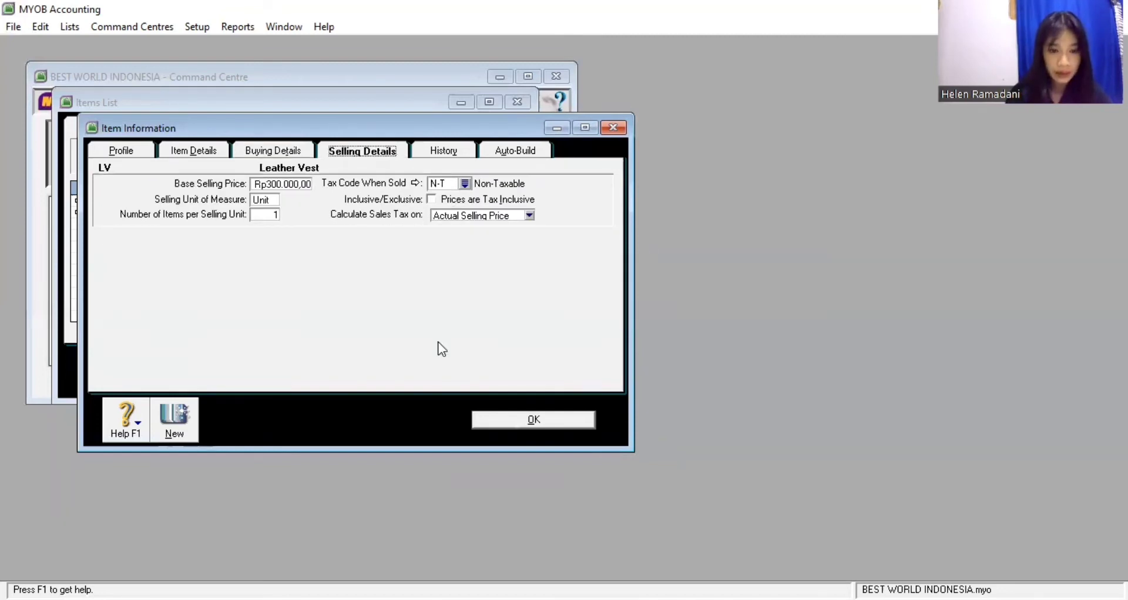
{"action": "left_click", "coordinate": [174, 419]}
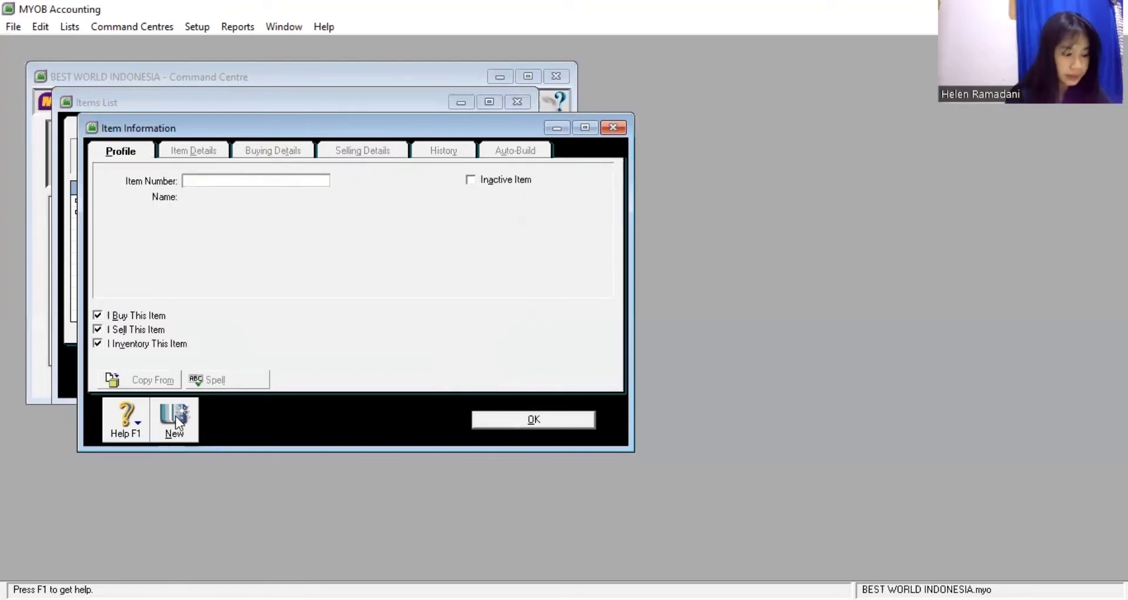
Enter item number NG with the name Niner Gloves
{"action": "type", "text": "N"}
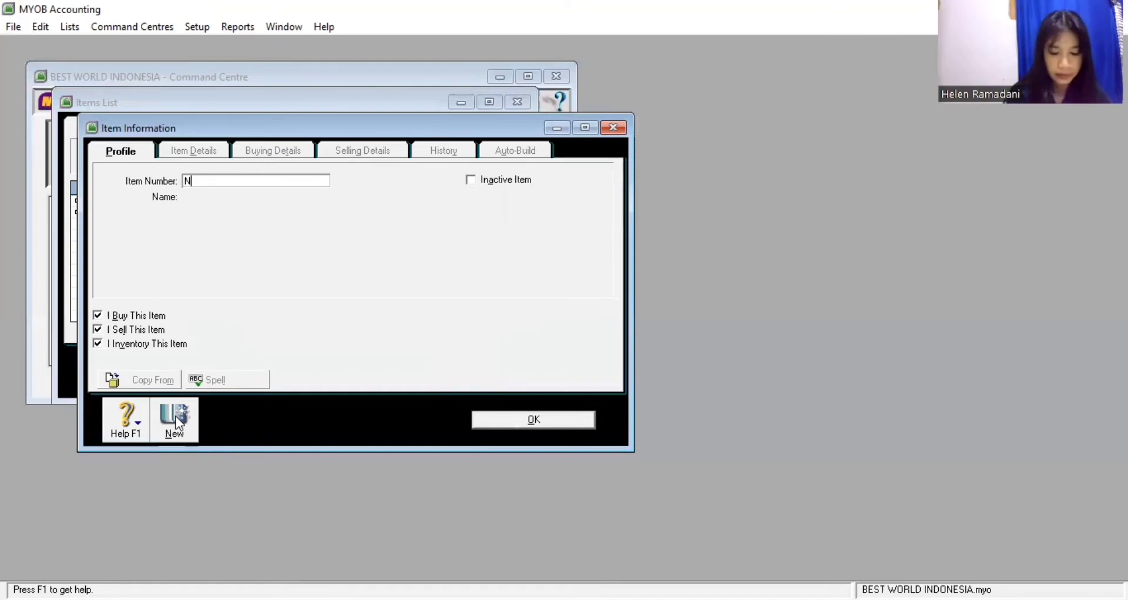
{"action": "type", "text": "G"}
{"action": "key", "text": "Tab"}
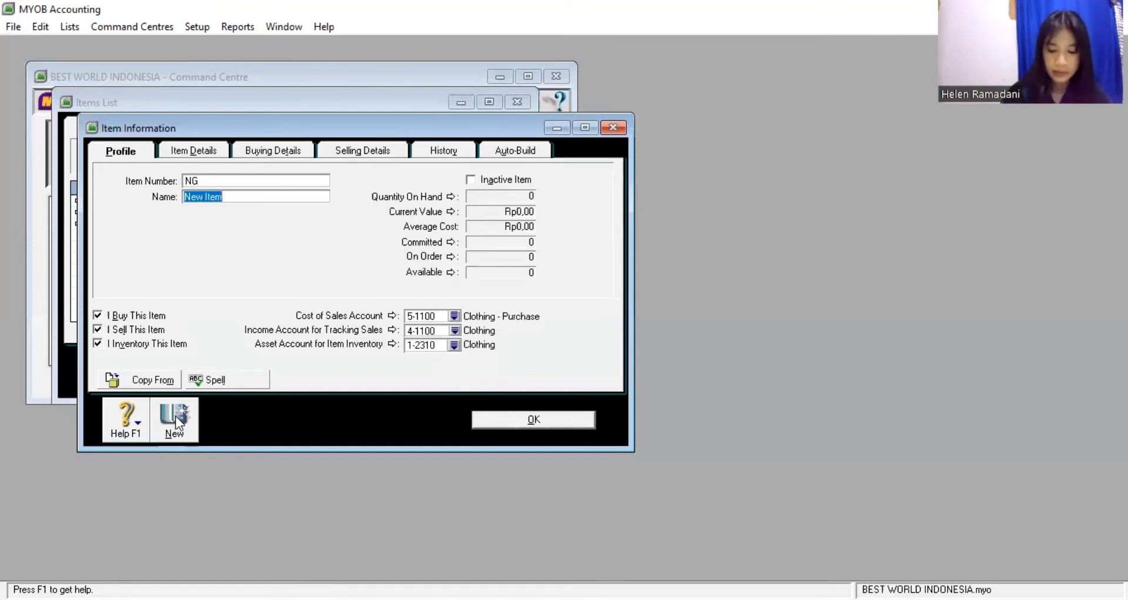
{"action": "type", "text": "Niner"}
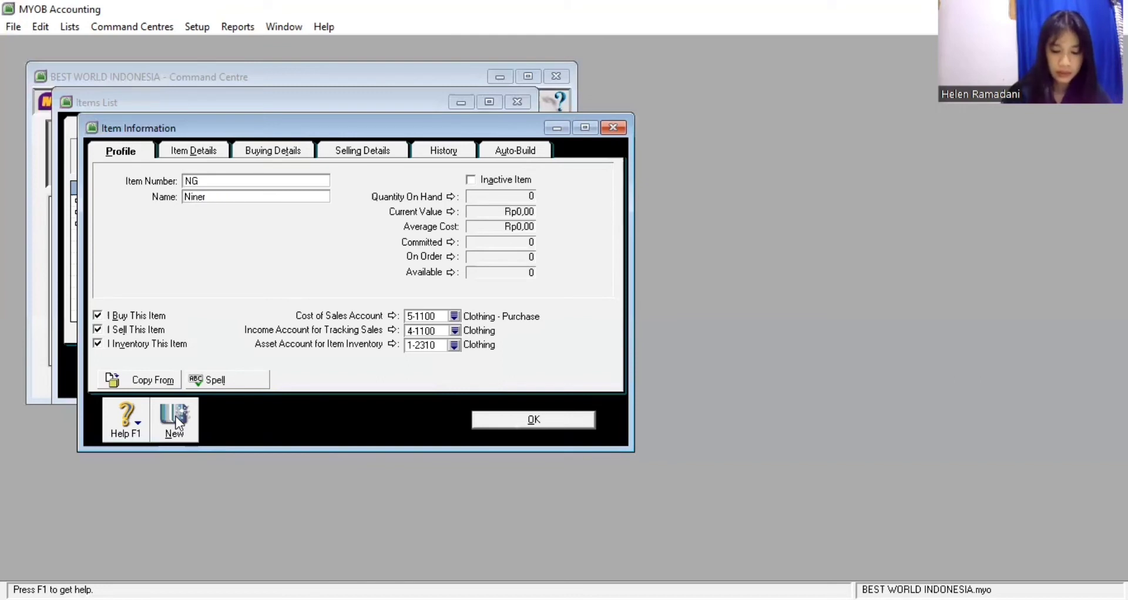
{"action": "type", "text": " Gloves"}
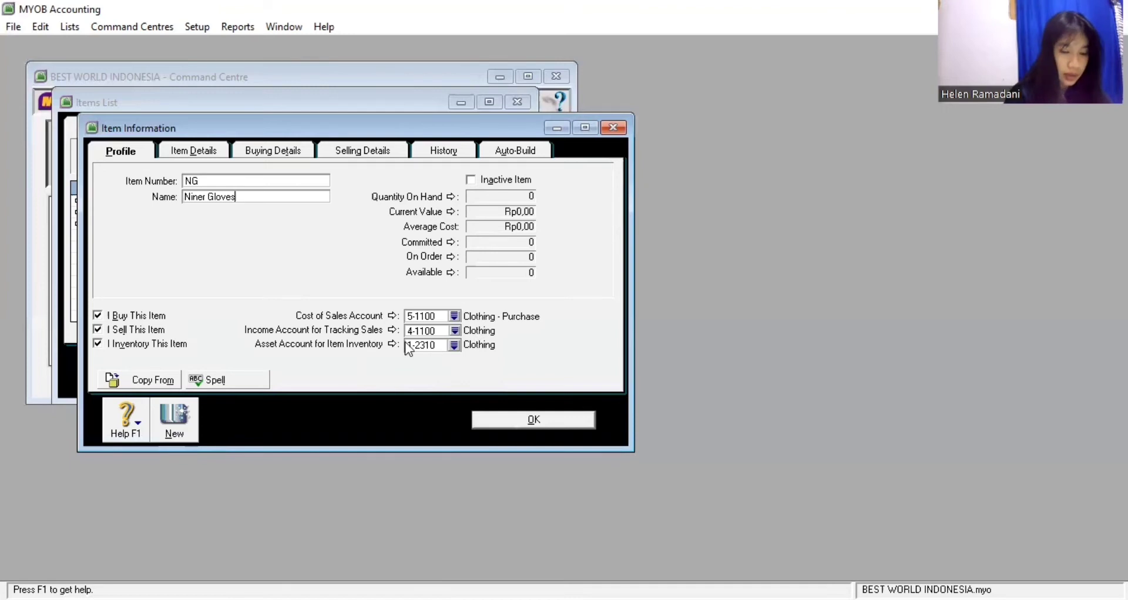
Assign Niner Gloves 5-1200 cost of sales, 4-1200 income and 1-2320 asset accounts
{"action": "left_click", "coordinate": [454, 317]}
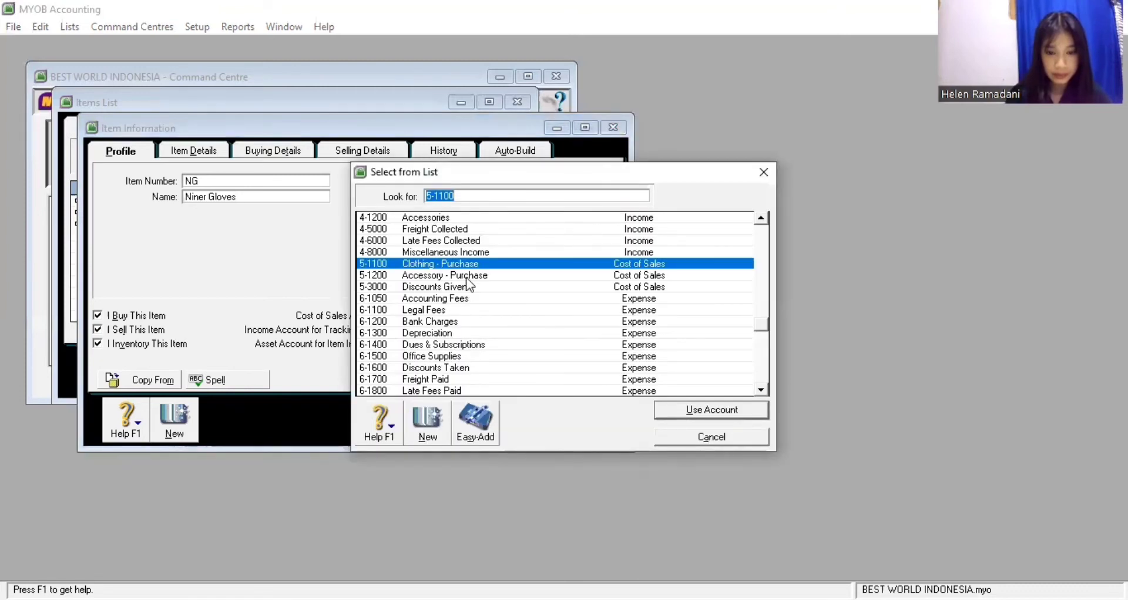
{"action": "key", "text": "Down"}
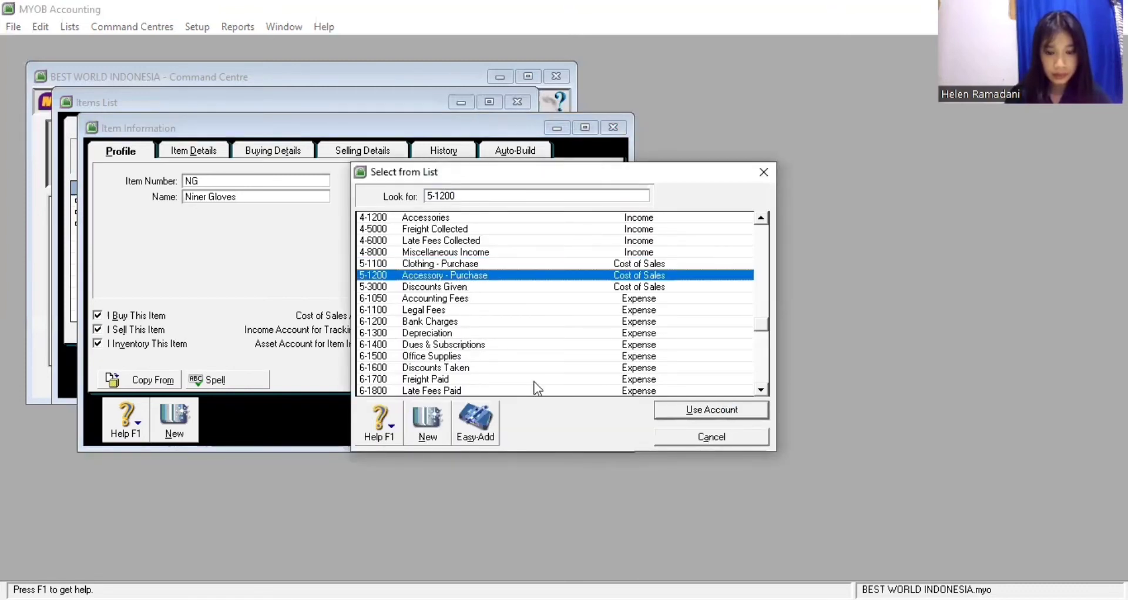
{"action": "key", "text": "Return"}
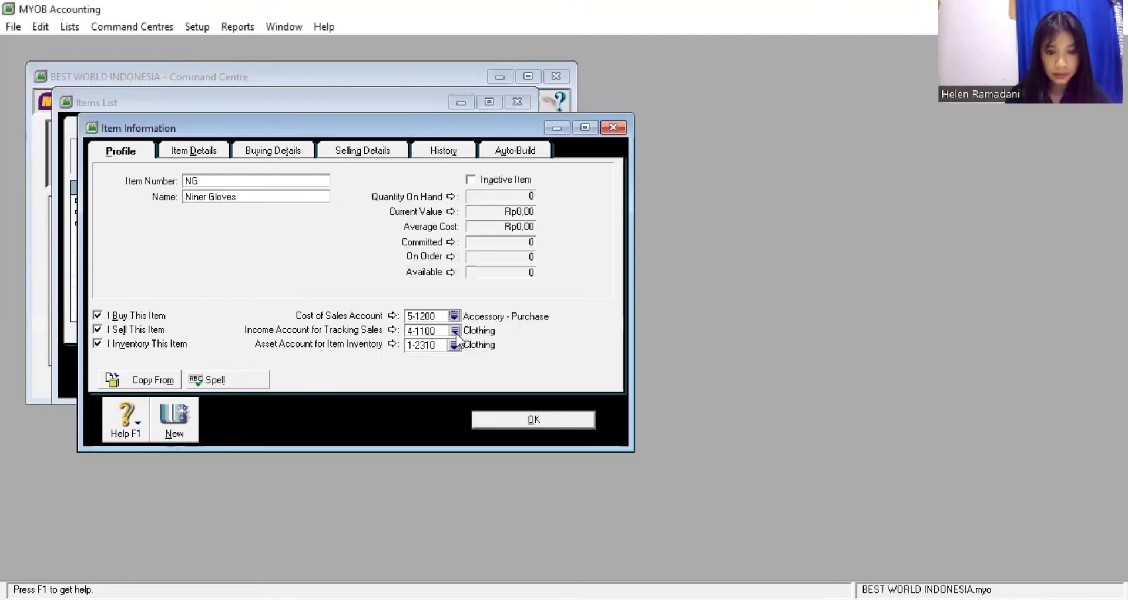
{"action": "left_click", "coordinate": [455, 332]}
{"action": "key", "text": "Down"}
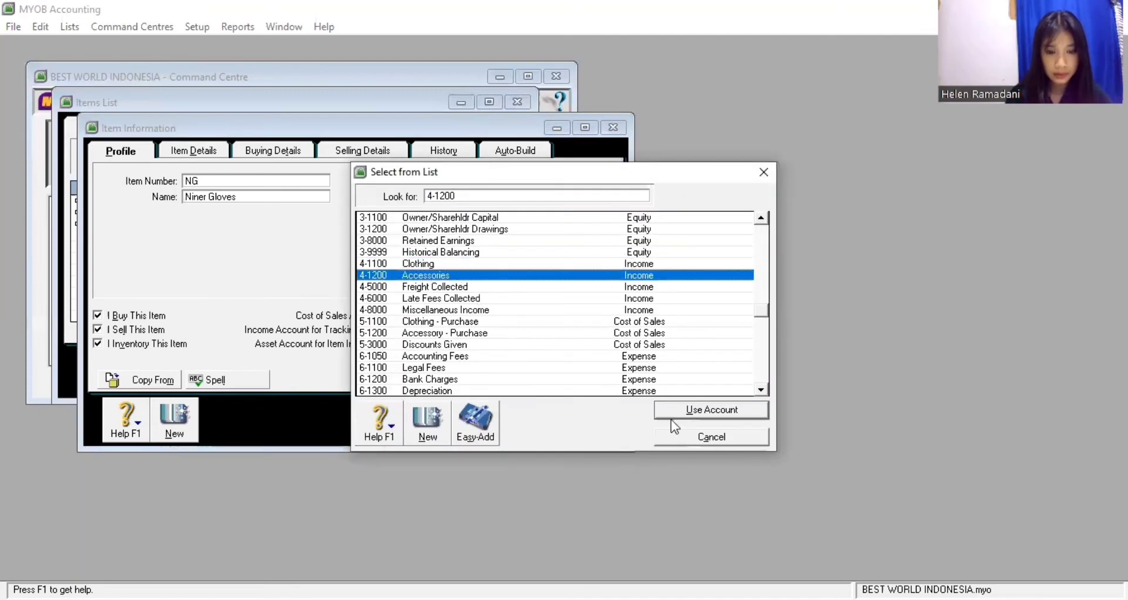
{"action": "left_click", "coordinate": [697, 410]}
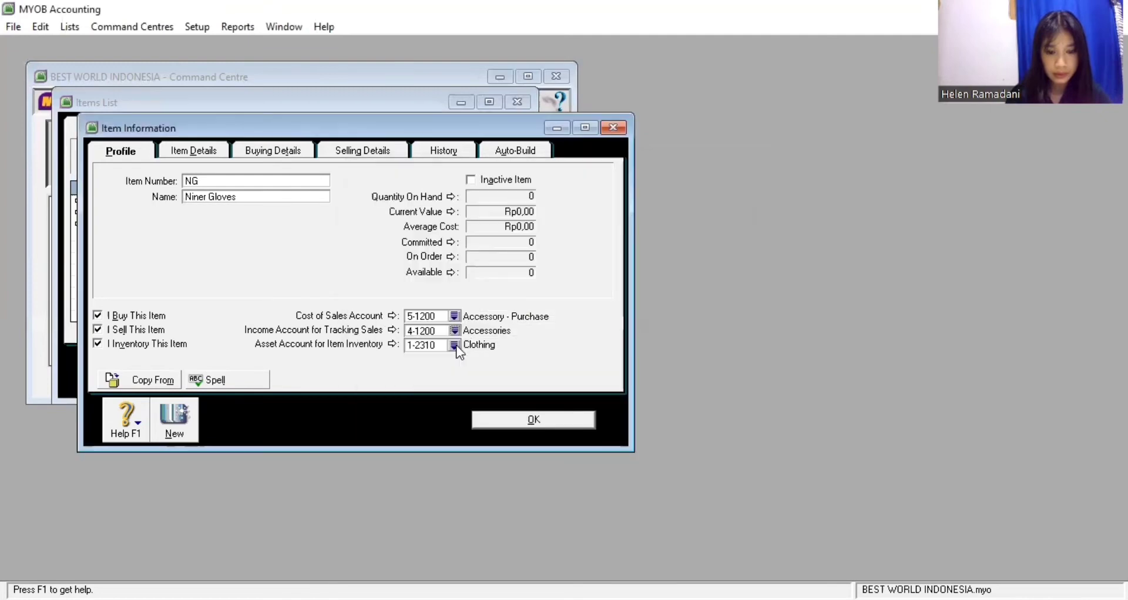
{"action": "left_click", "coordinate": [455, 346]}
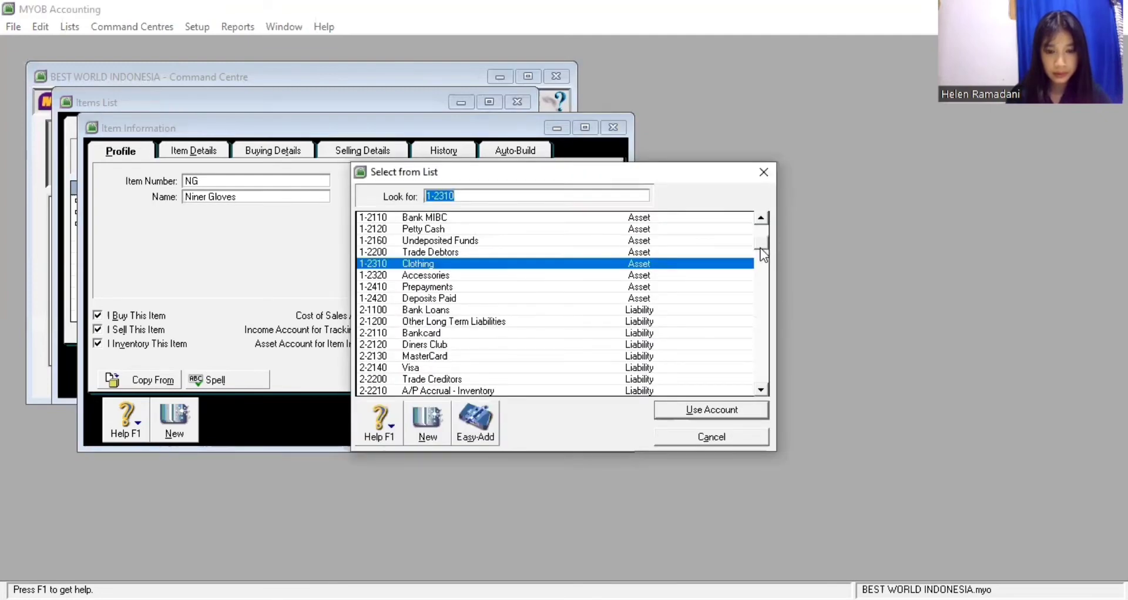
{"action": "left_click", "coordinate": [693, 274]}
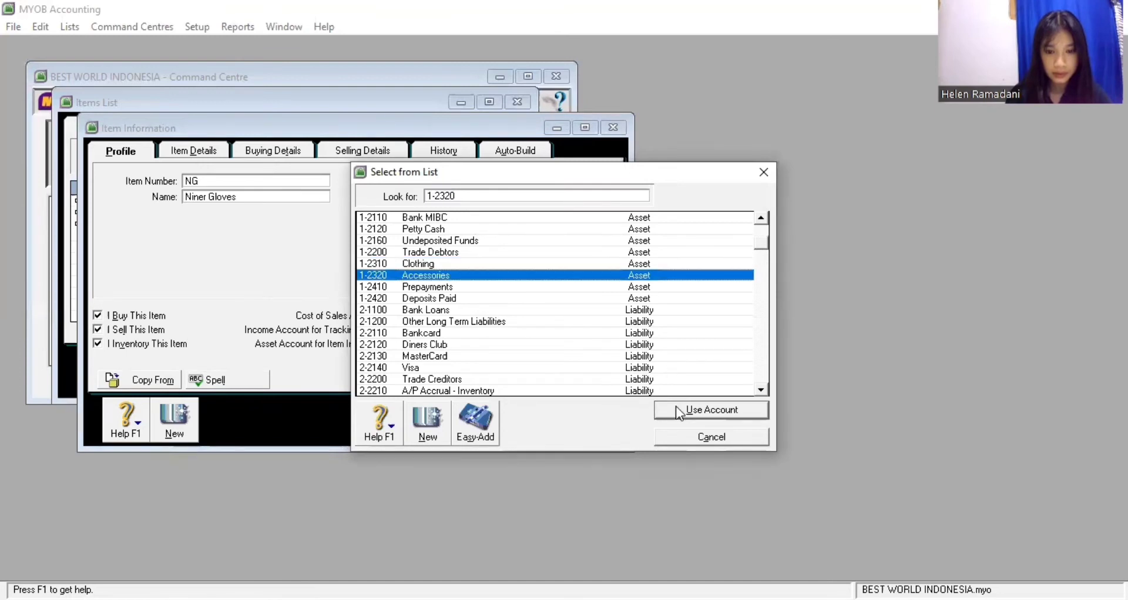
{"action": "left_click", "coordinate": [676, 410]}
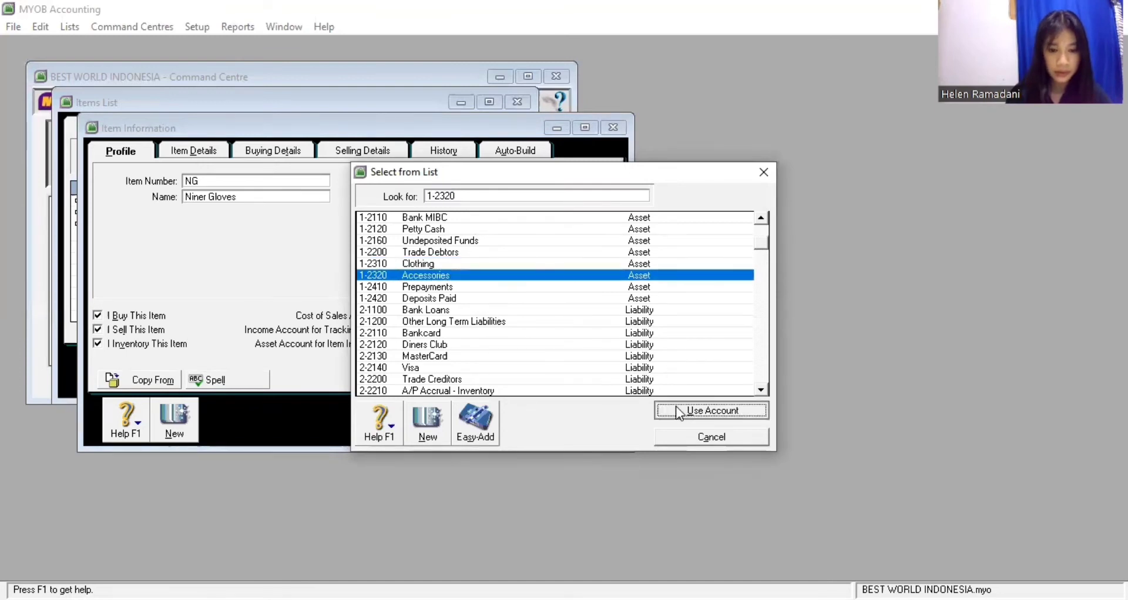
{"action": "key", "text": "Return"}
Review Niner Gloves' buying and selling details, save it, and start a blank item record
{"action": "left_click", "coordinate": [286, 154]}
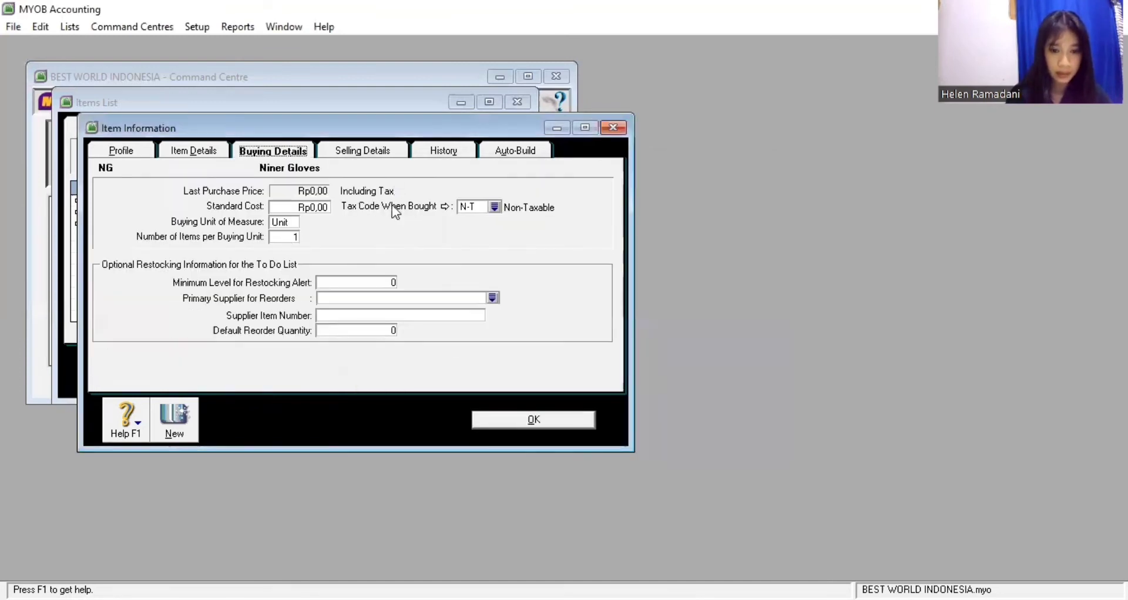
{"action": "left_click", "coordinate": [331, 152]}
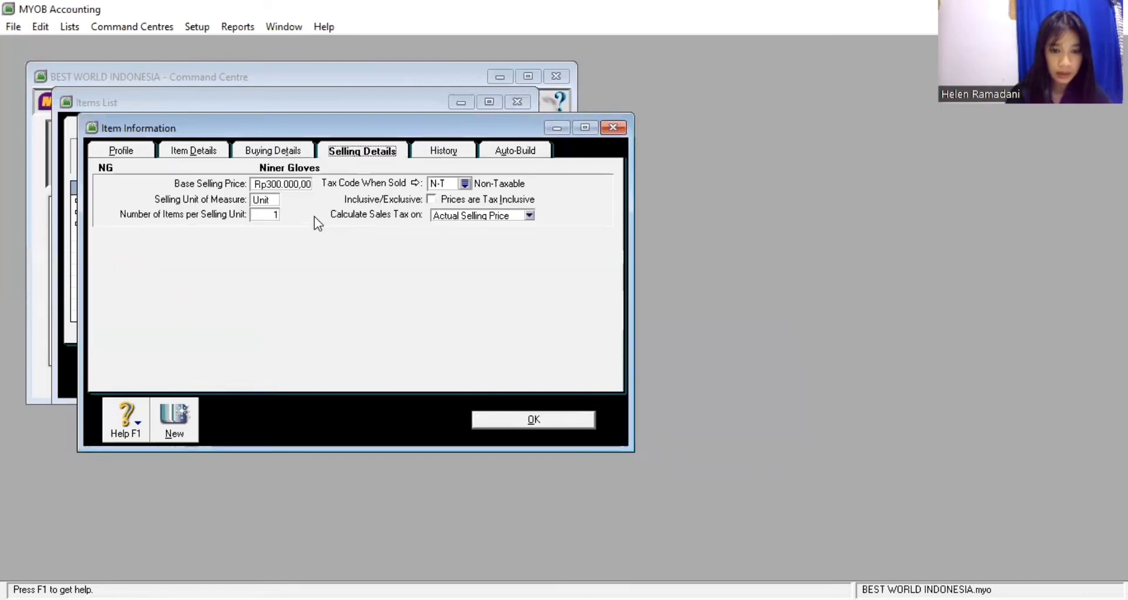
{"action": "left_click", "coordinate": [495, 421]}
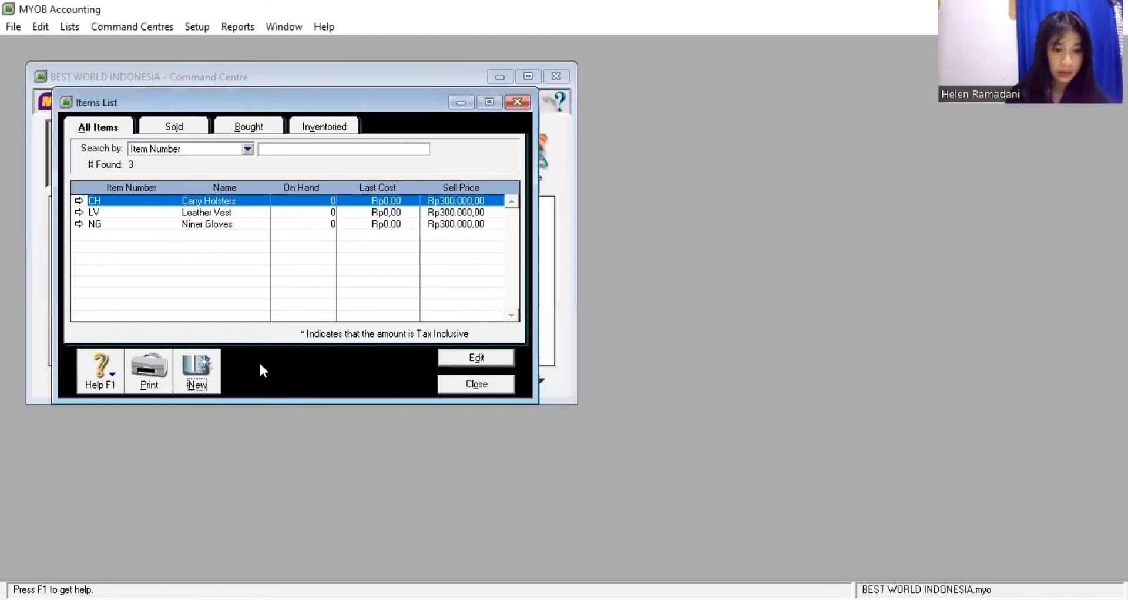
{"action": "left_click", "coordinate": [197, 370]}
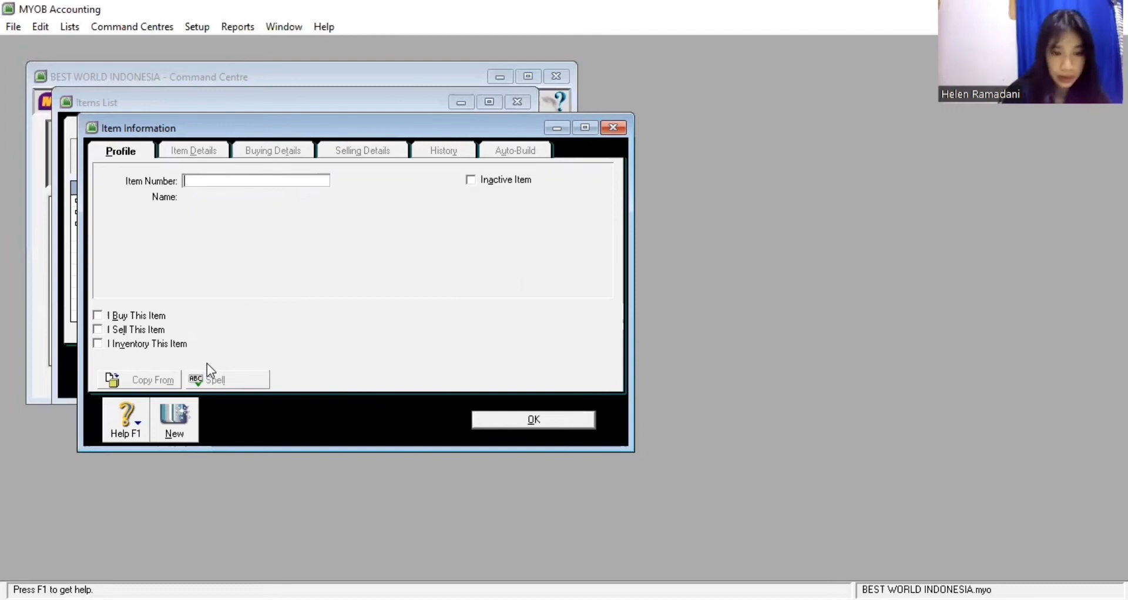
Create item US 'Uniform Socks' marked I Buy, I Sell and I Inventory
{"action": "type", "text": "US"}
{"action": "key", "text": "Tab"}
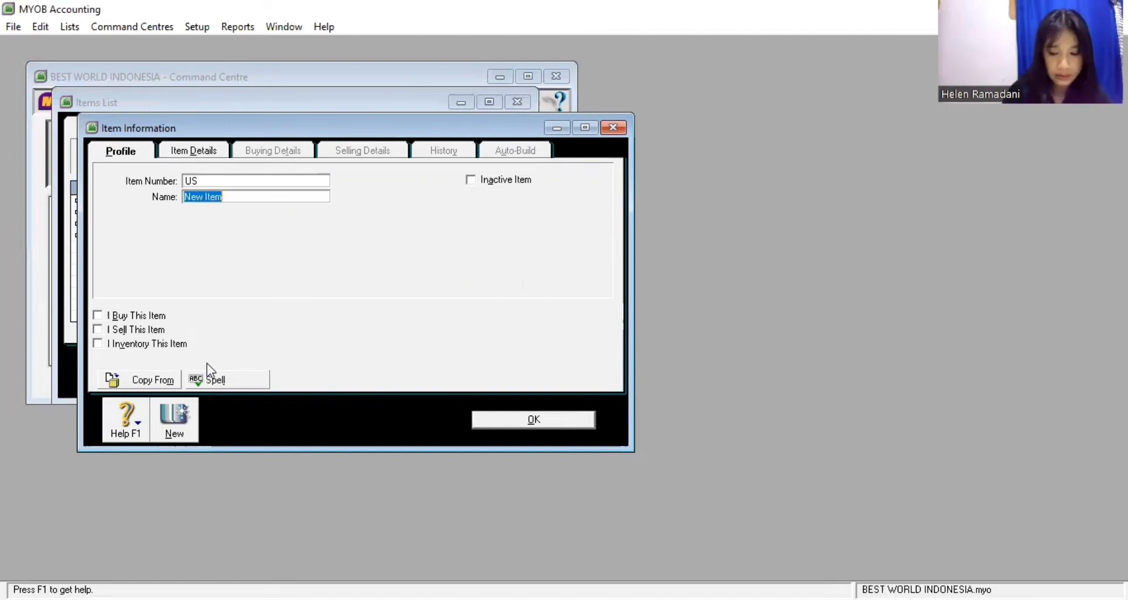
{"action": "type", "text": "Uno"}
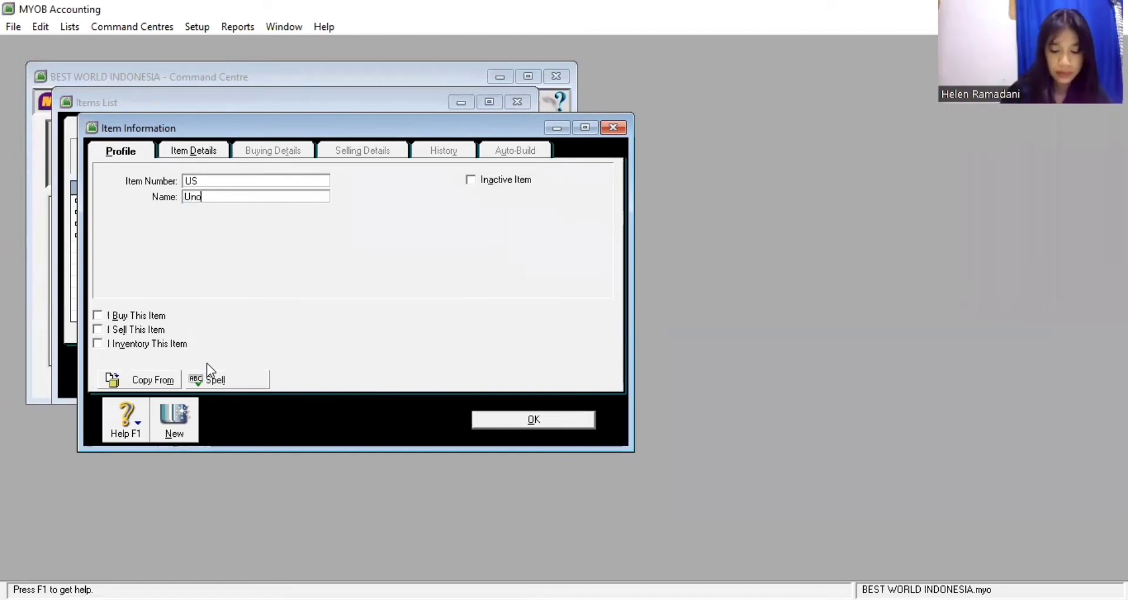
{"action": "type", "text": "form"}
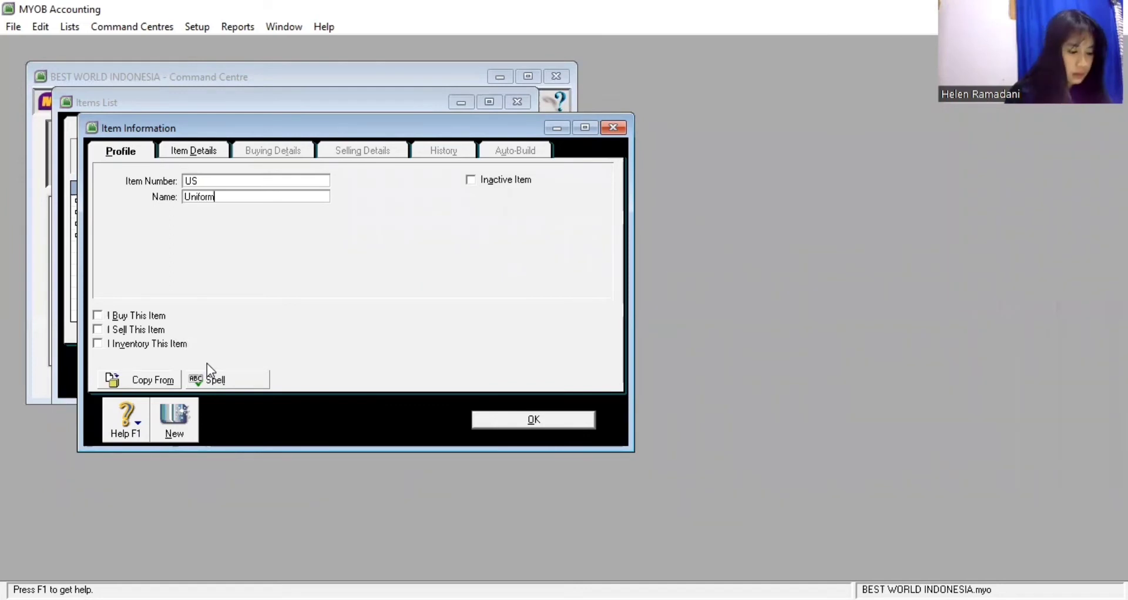
{"action": "type", "text": " Socks"}
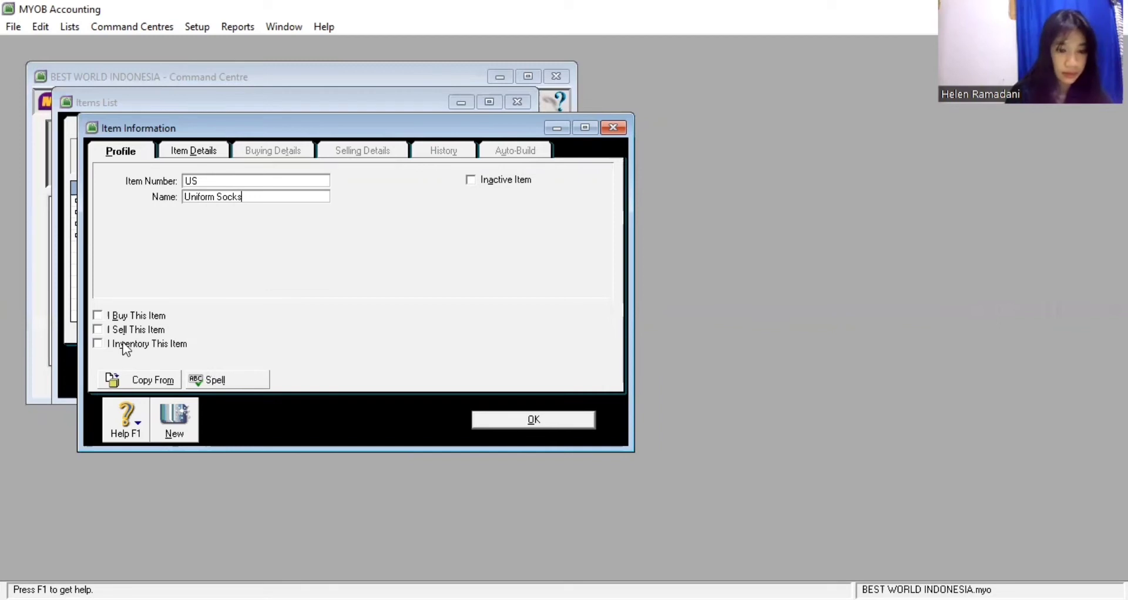
{"action": "left_click", "coordinate": [98, 317]}
{"action": "left_click", "coordinate": [97, 331]}
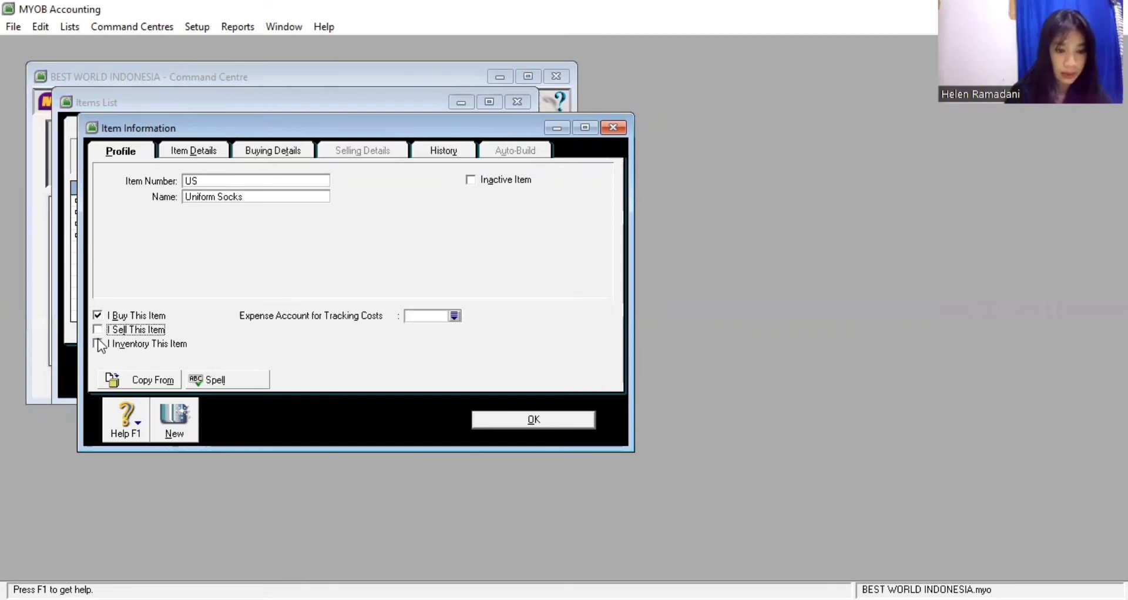
{"action": "left_click", "coordinate": [98, 344]}
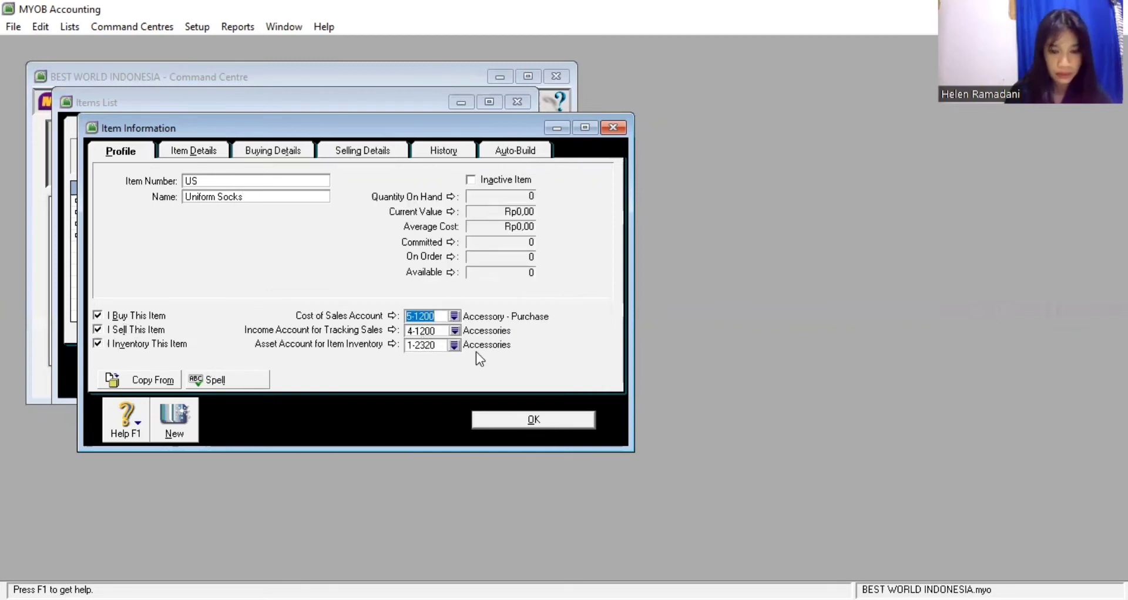
Review Uniform Socks' buying and selling details, save it, and close the Items List
{"action": "left_click", "coordinate": [298, 155]}
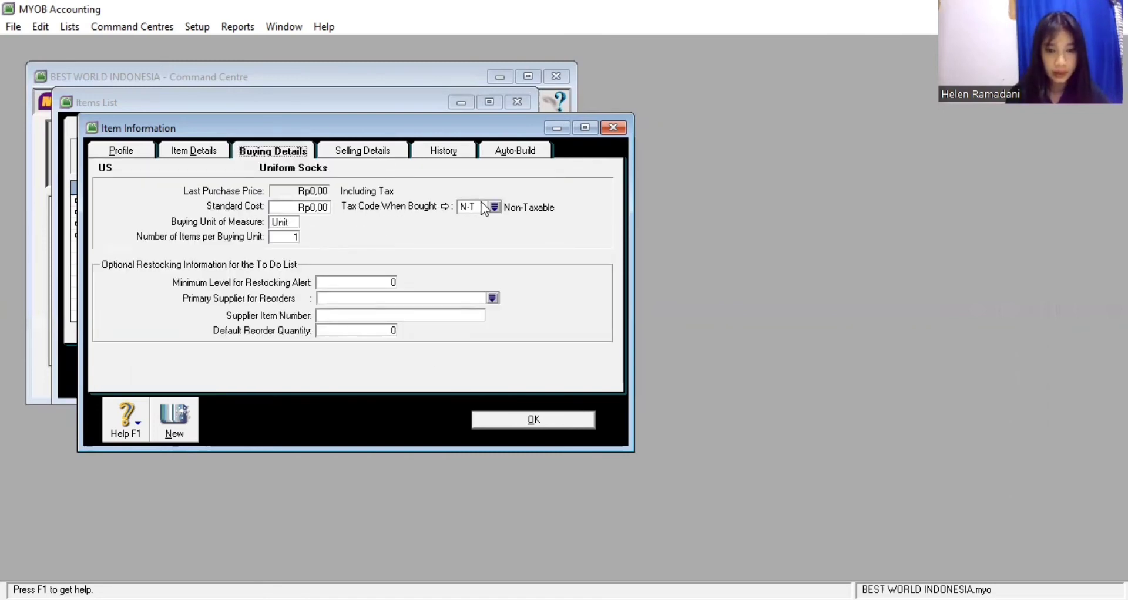
{"action": "left_click", "coordinate": [387, 153]}
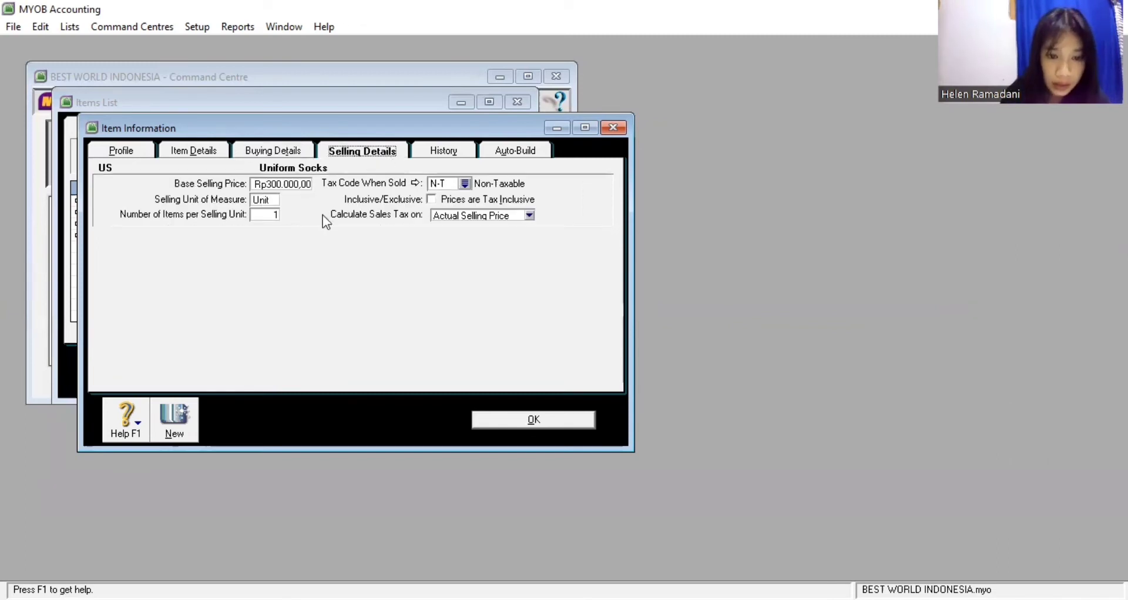
{"action": "left_click", "coordinate": [512, 423]}
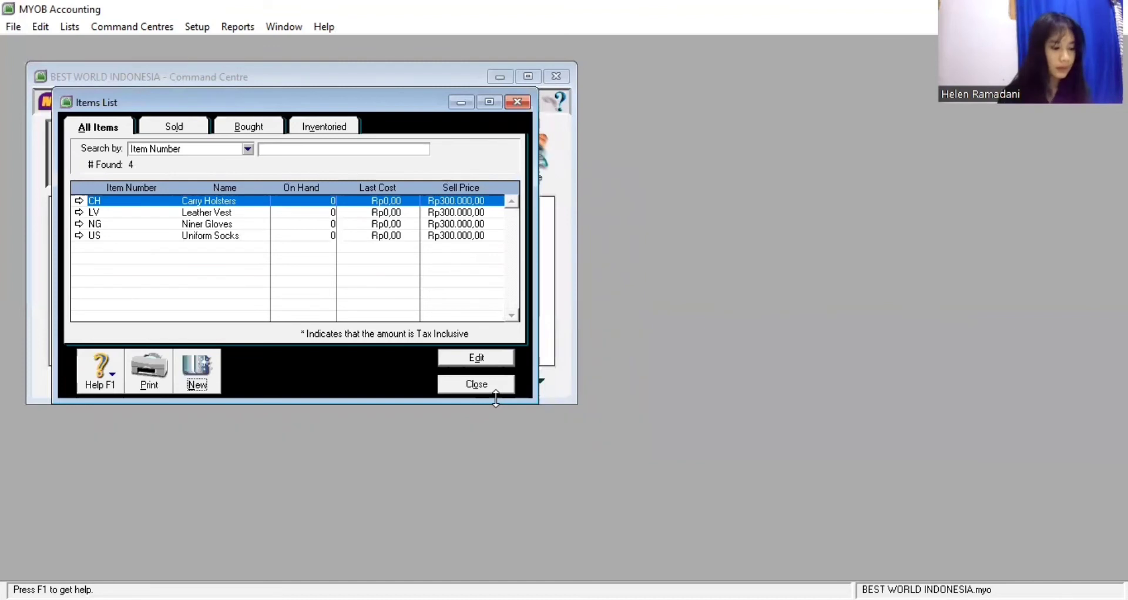
{"action": "left_click", "coordinate": [491, 390]}
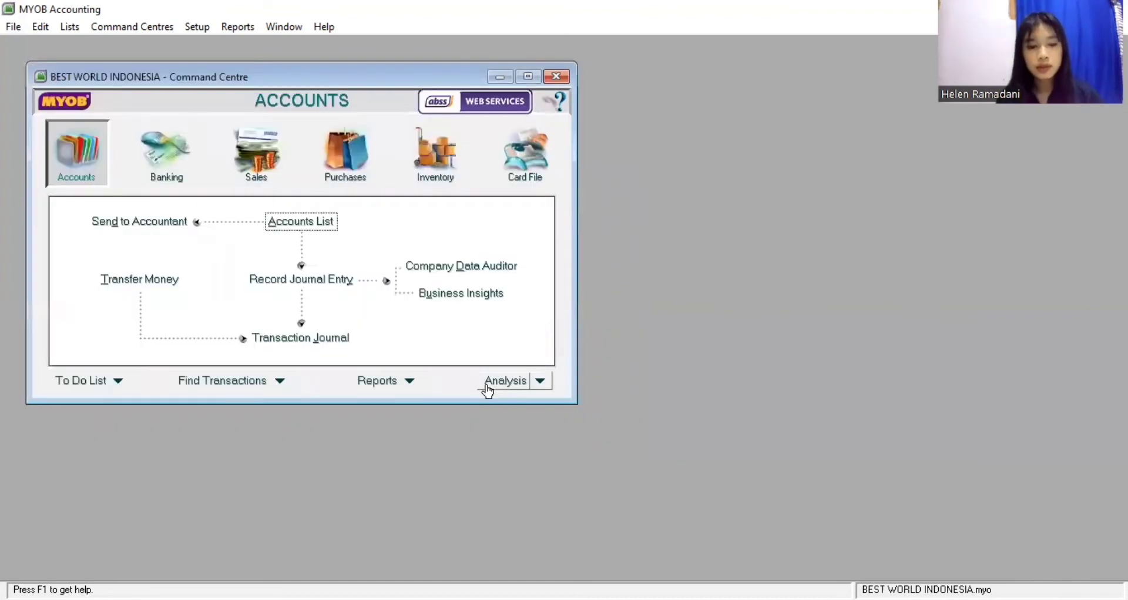
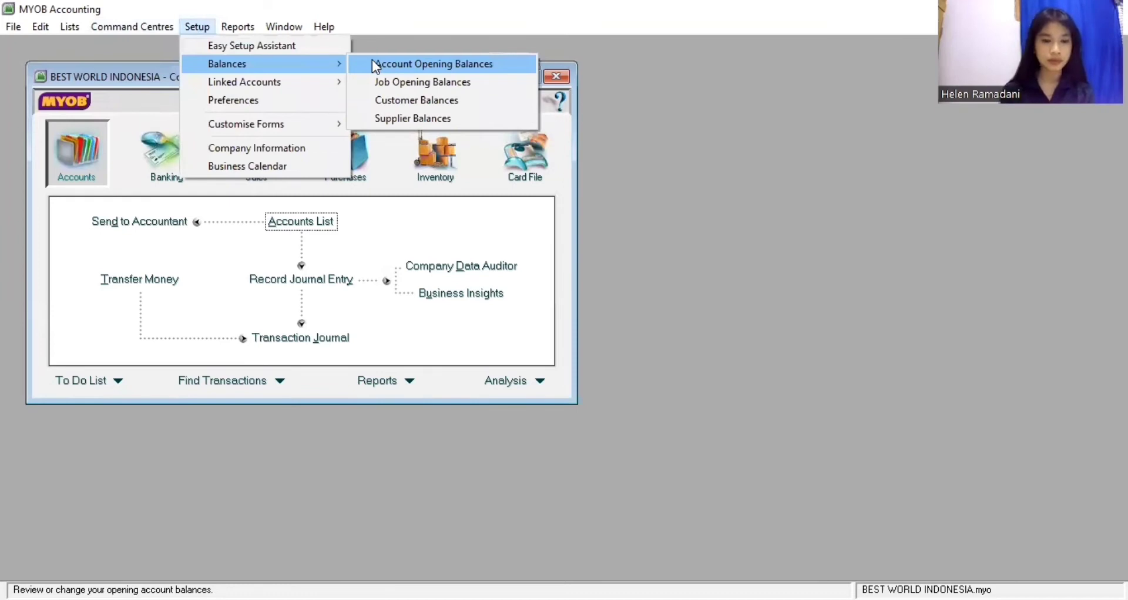
In Account Opening Balances, enter Store Equip Rp60.000.000, Accum Dep'n -Rp600.000 and Bank MIBC Rp200.000.000
{"action": "left_click", "coordinate": [374, 64]}
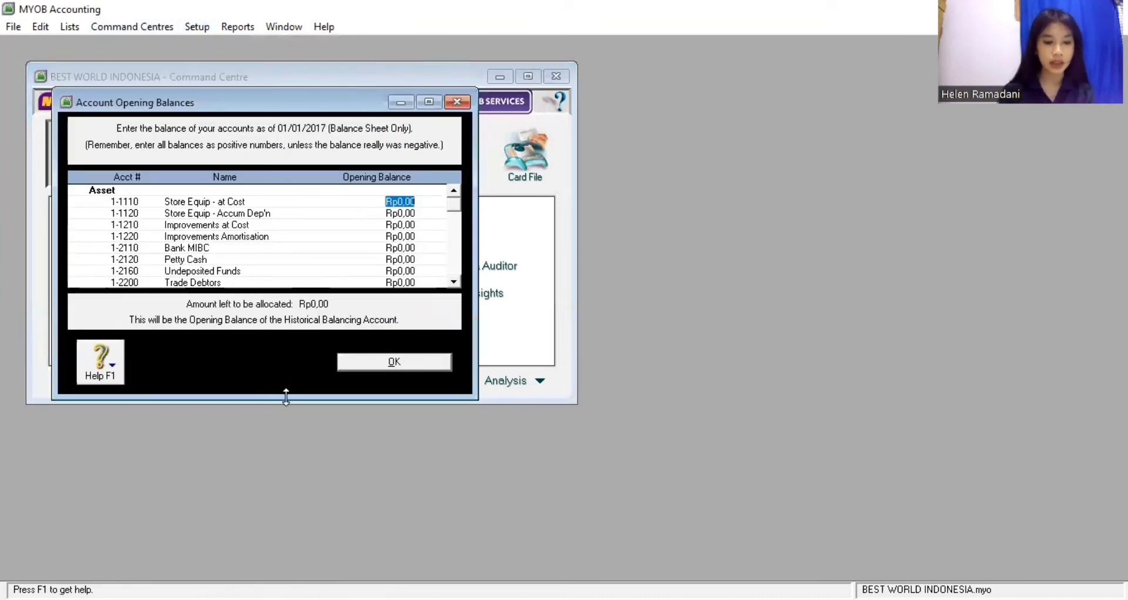
{"action": "left_click_drag", "start_coordinate": [286, 396], "coordinate": [281, 548]}
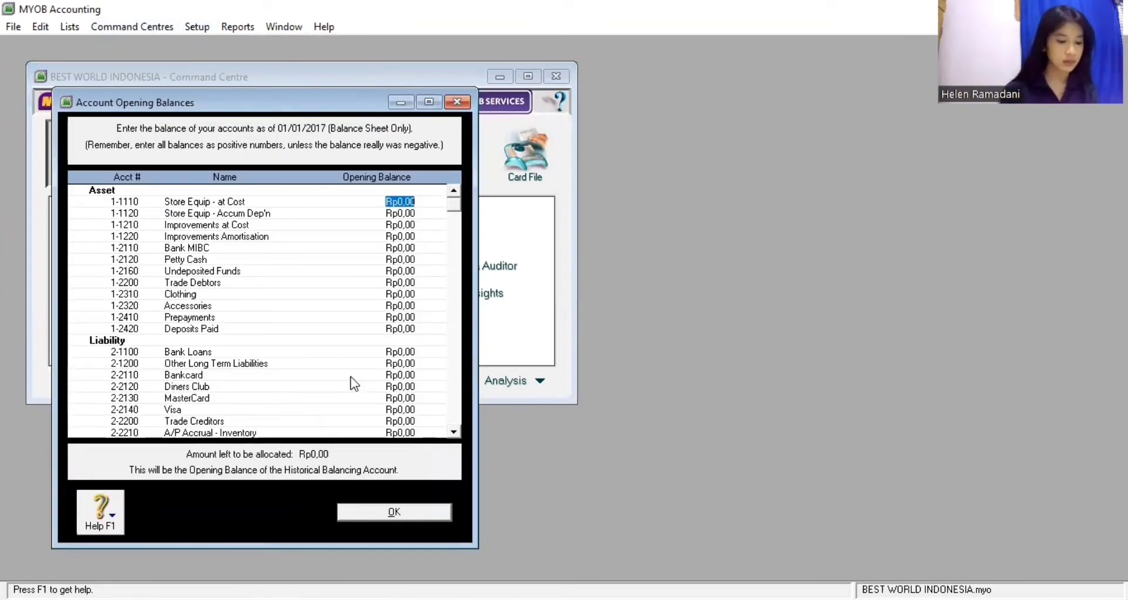
{"action": "type", "text": "60.0"}
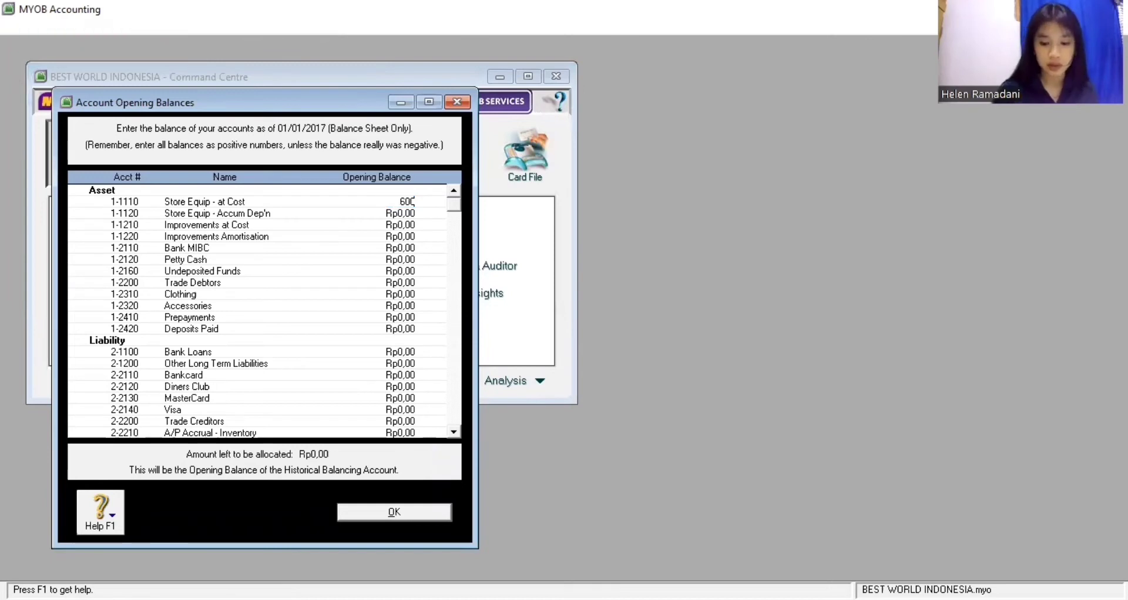
{"action": "type", "text": "00.000"}
{"action": "key", "text": "Tab"}
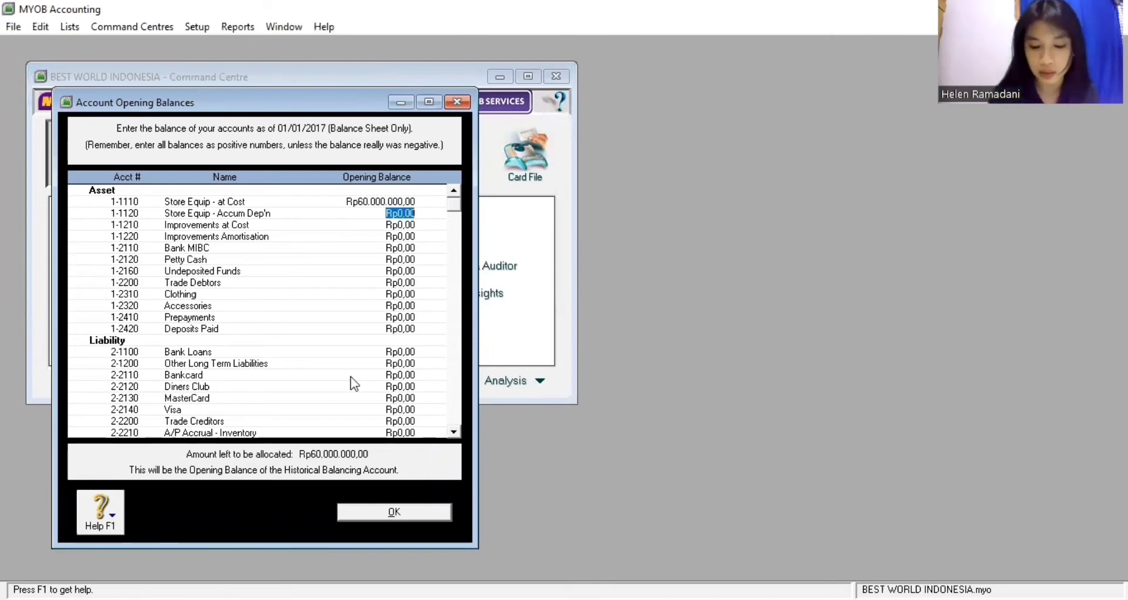
{"action": "type", "text": "-600000"}
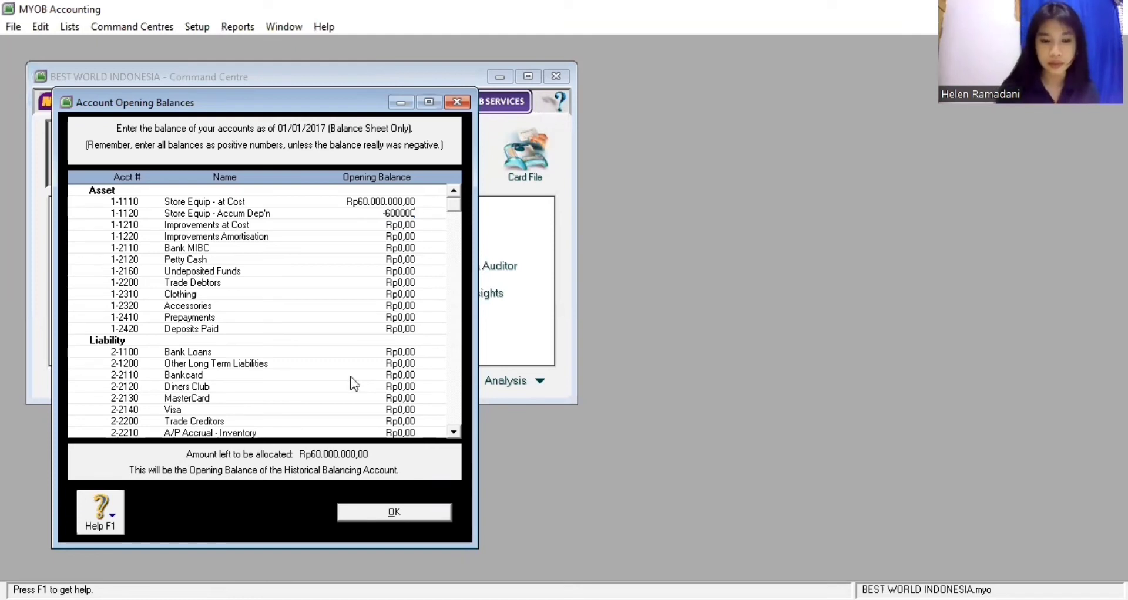
{"action": "key", "text": "Tab"}
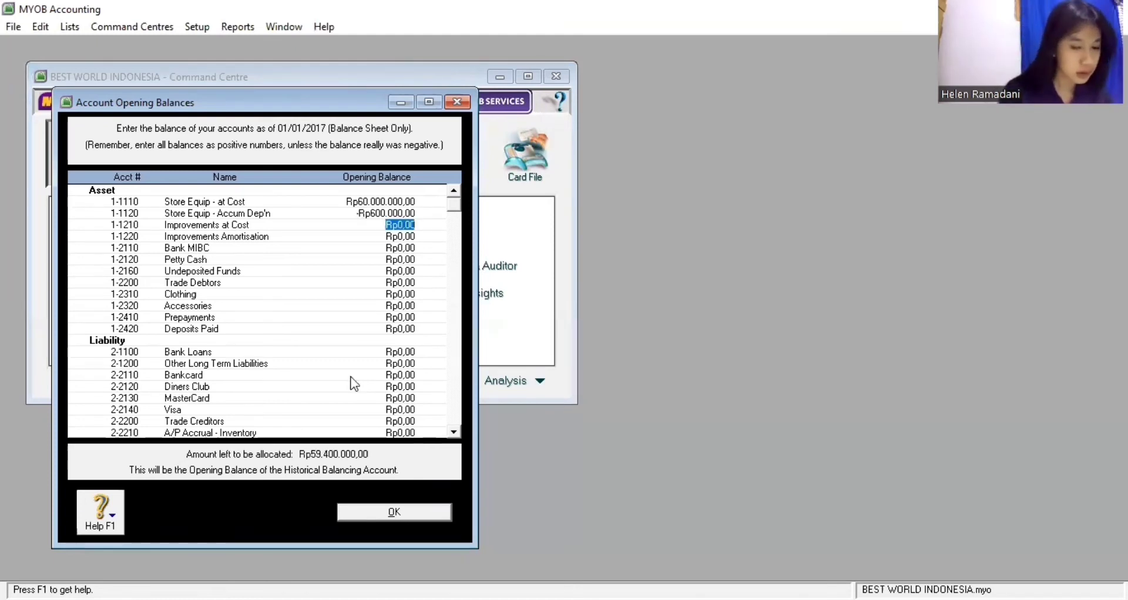
{"action": "key", "text": "Tab"}
{"action": "key", "text": "Tab"}
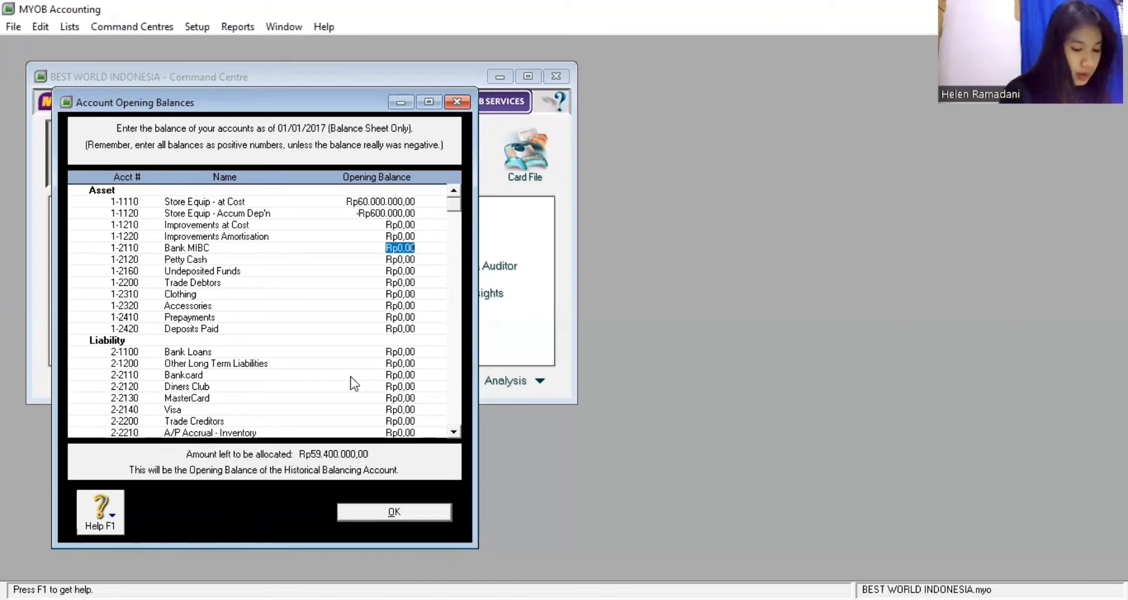
{"action": "type", "text": "200000"}
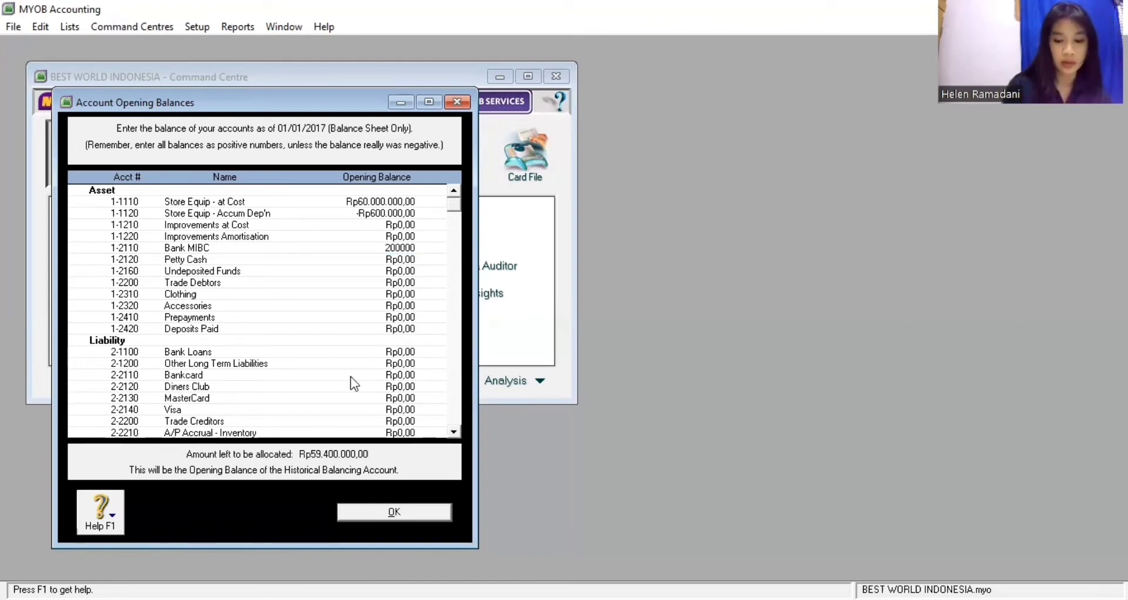
{"action": "key", "text": "Tab"}
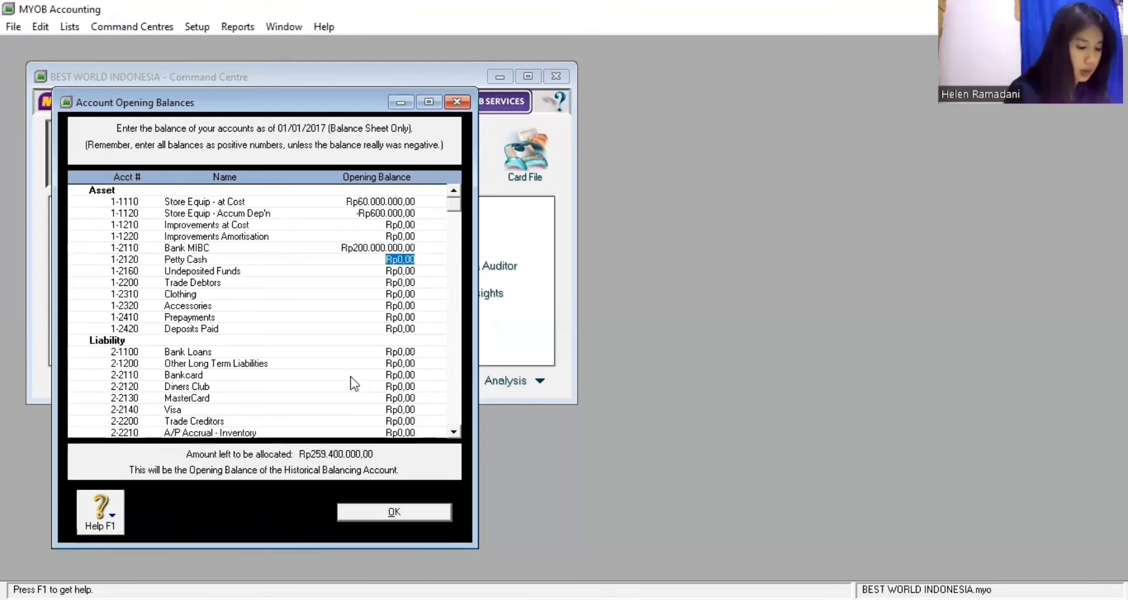
Enter Petty Cash 500.000, Trade Debtors 9.900.000, Clothing 31.000.000 and Accessories 5.800.000 opening balances
{"action": "type", "text": "500000"}
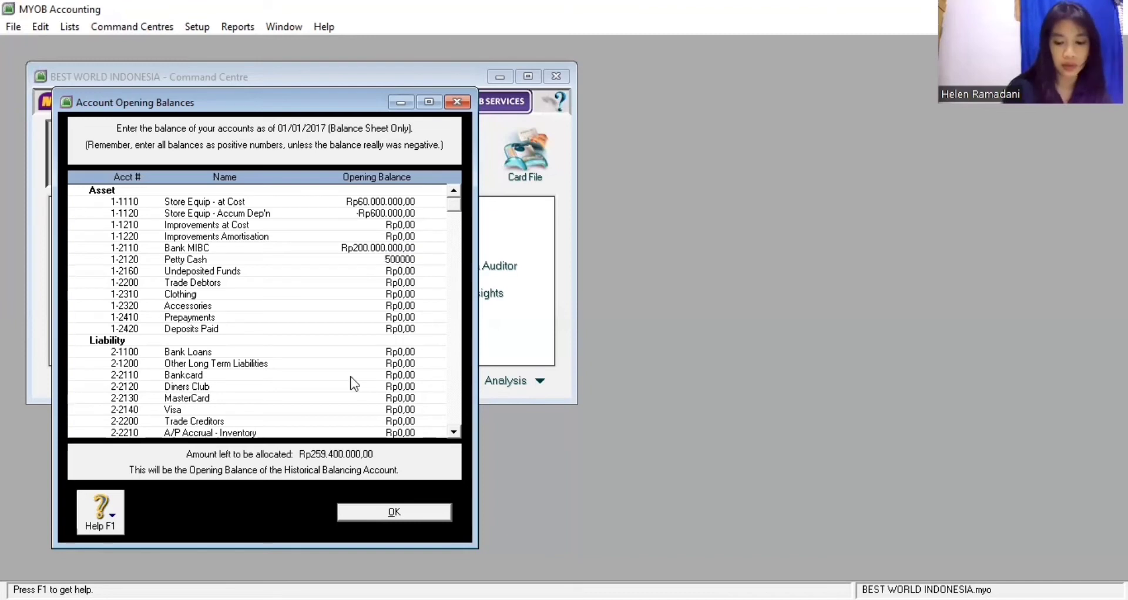
{"action": "key", "text": "Tab"}
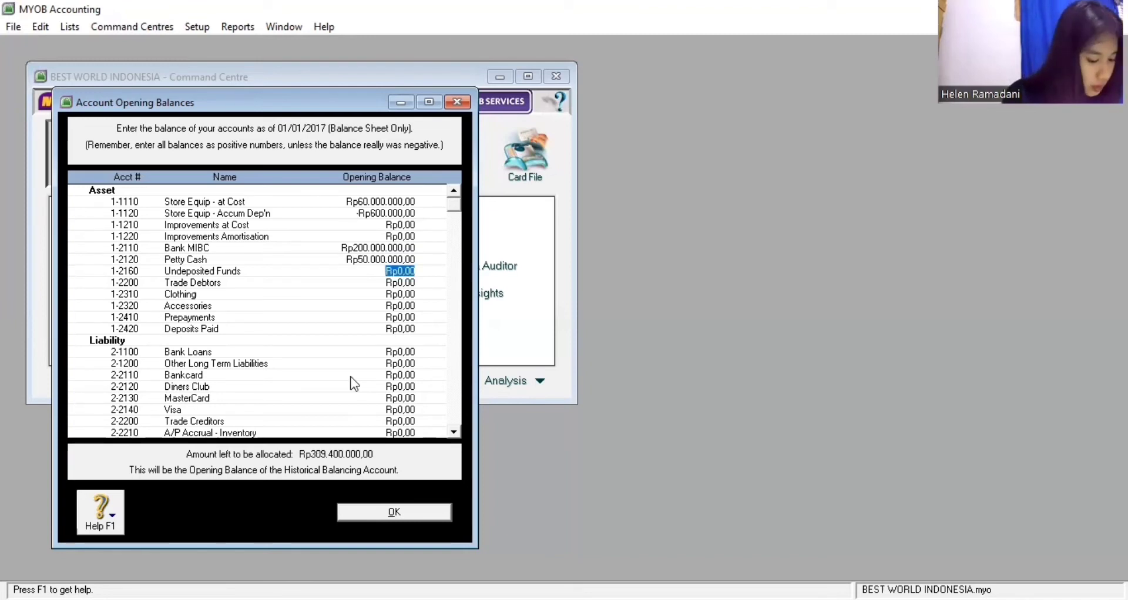
{"action": "key", "text": "Tab"}
{"action": "key", "text": "Tab"}
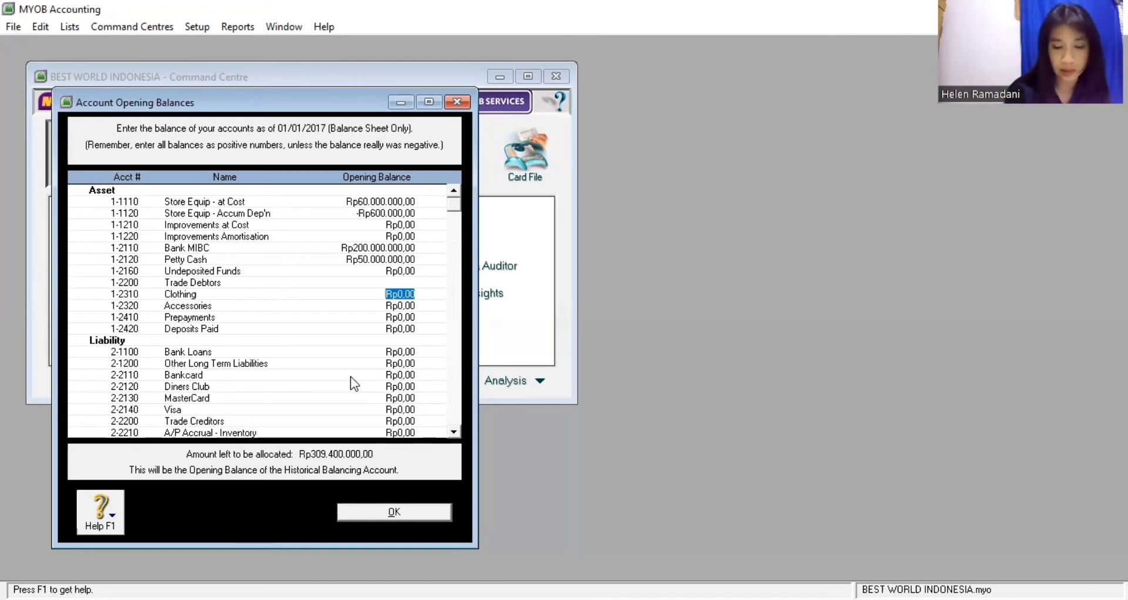
{"action": "key", "text": "shift+Tab"}
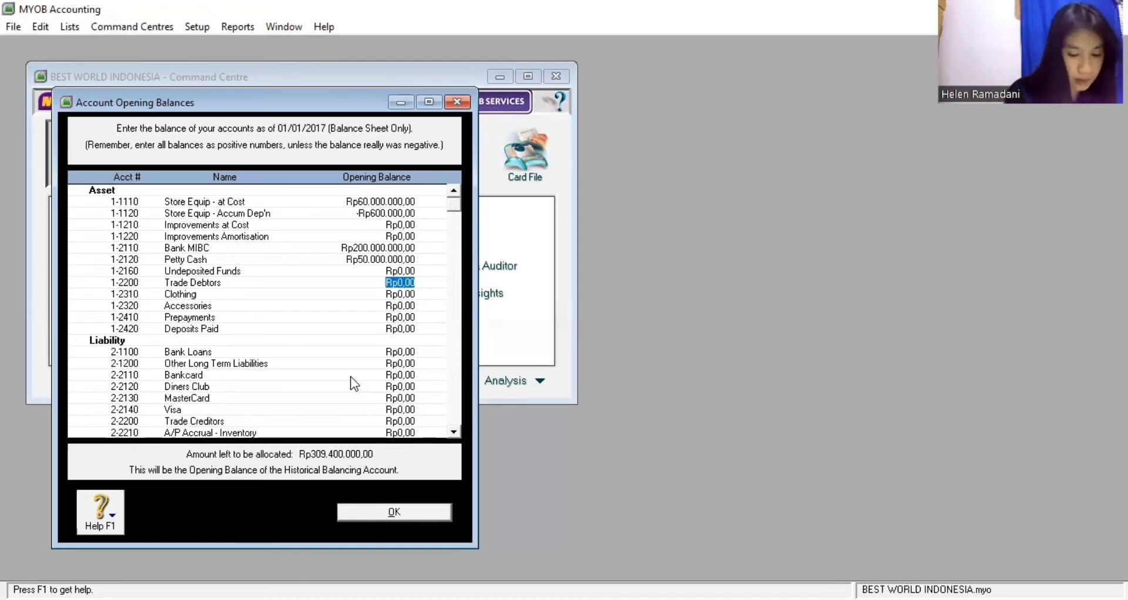
{"action": "type", "text": "9.900.0"}
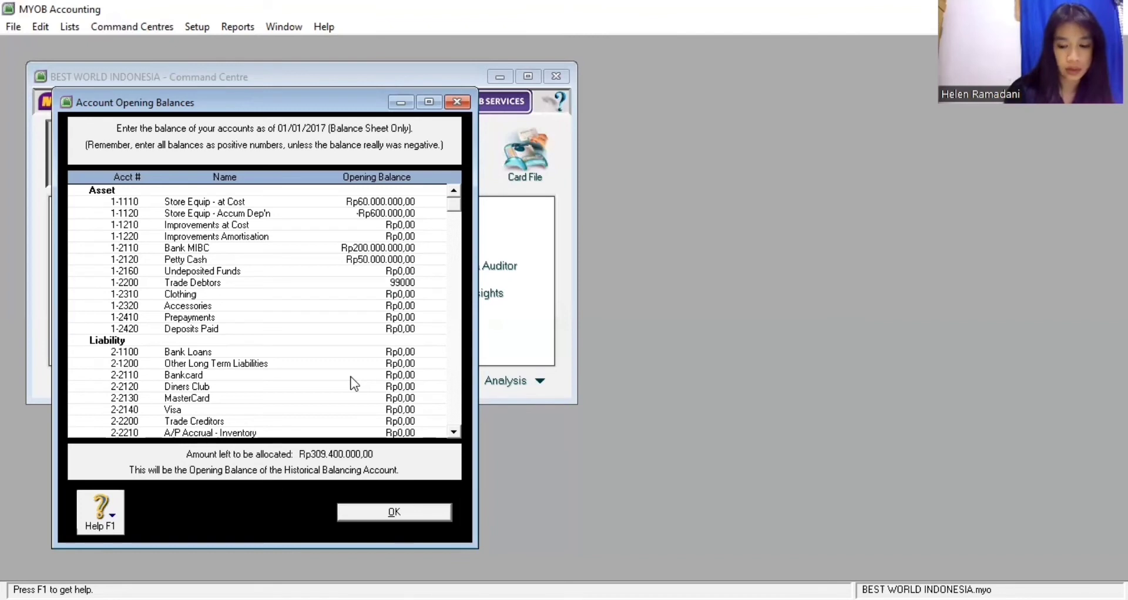
{"action": "type", "text": "00"}
{"action": "key", "text": "Tab"}
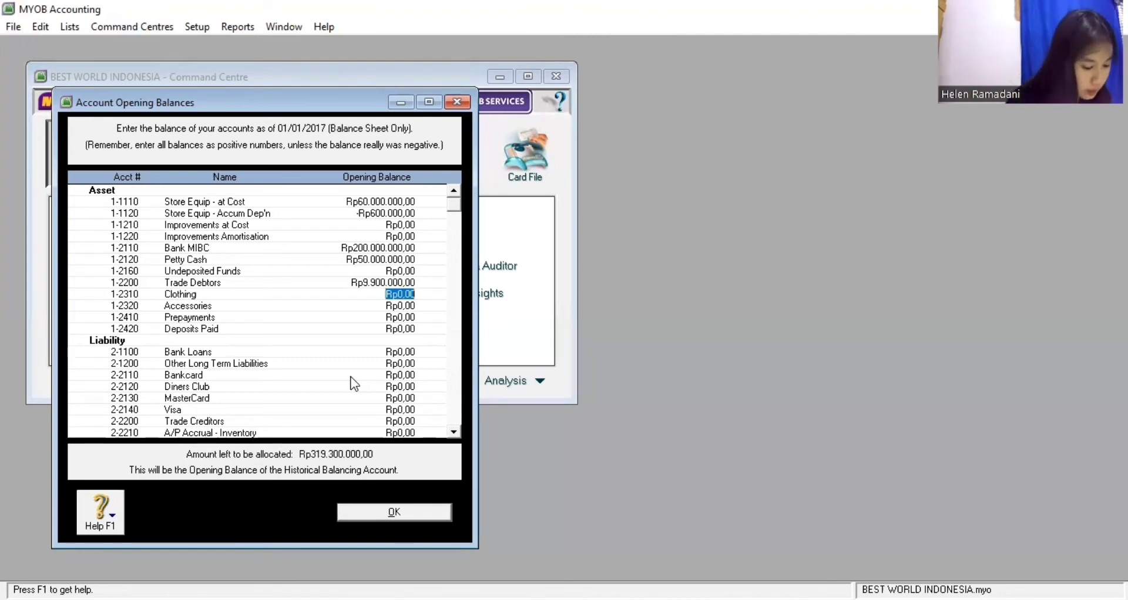
{"action": "type", "text": "31.0"}
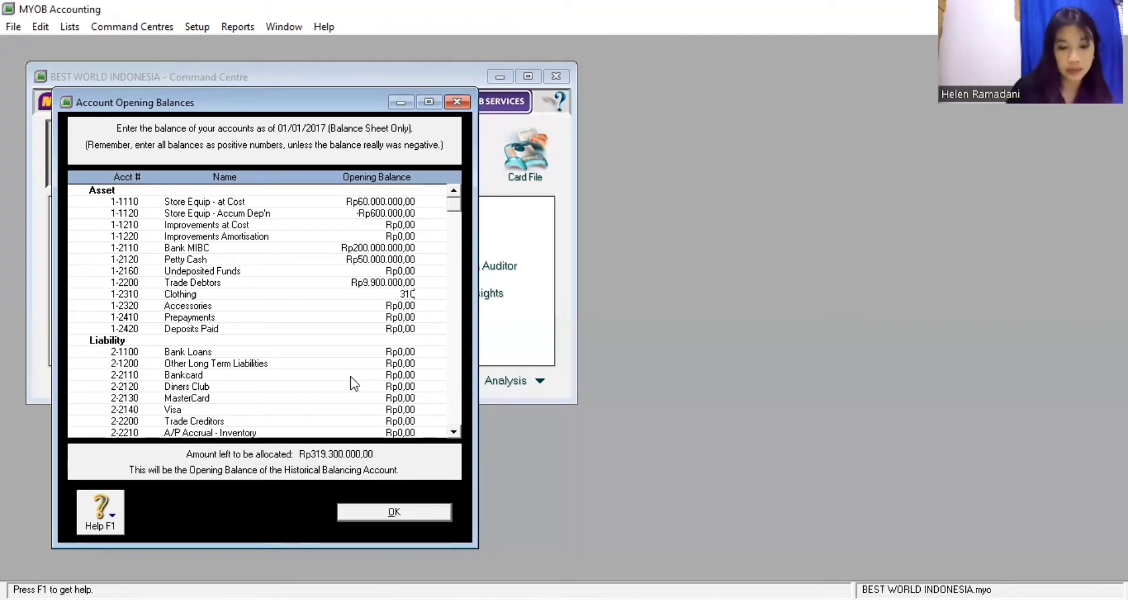
{"action": "type", "text": "00.000"}
{"action": "key", "text": "Tab"}
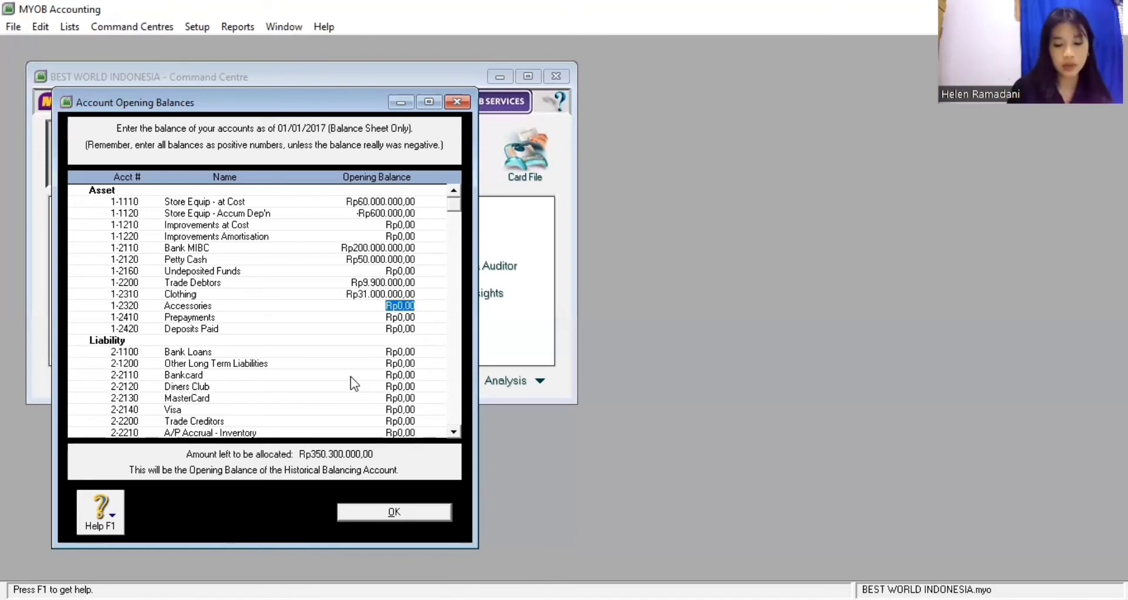
{"action": "type", "text": "5800000"}
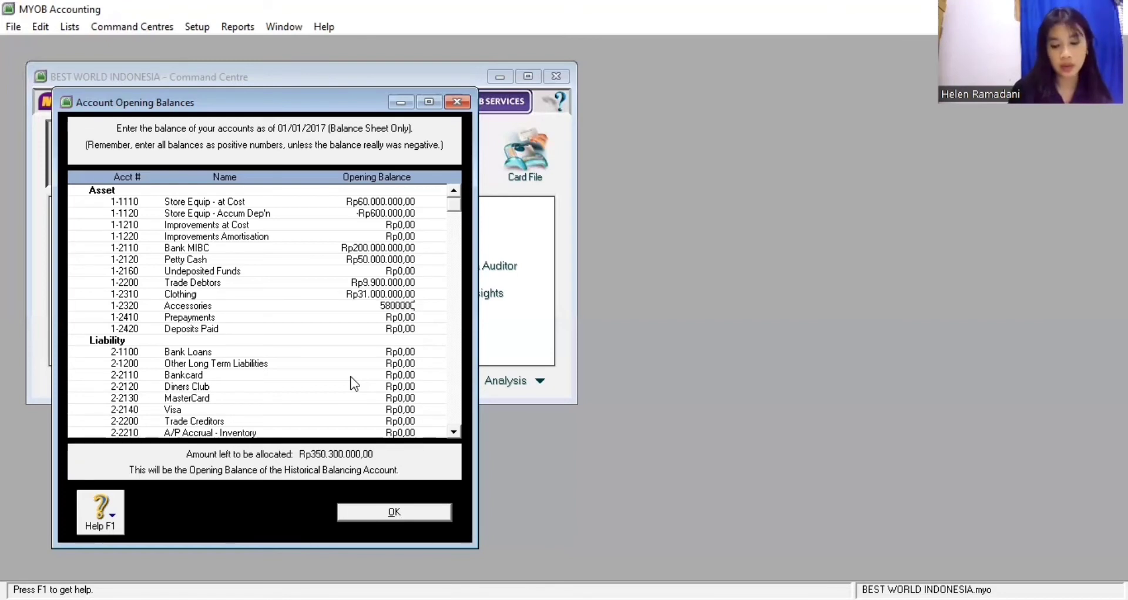
{"action": "key", "text": "Tab"}
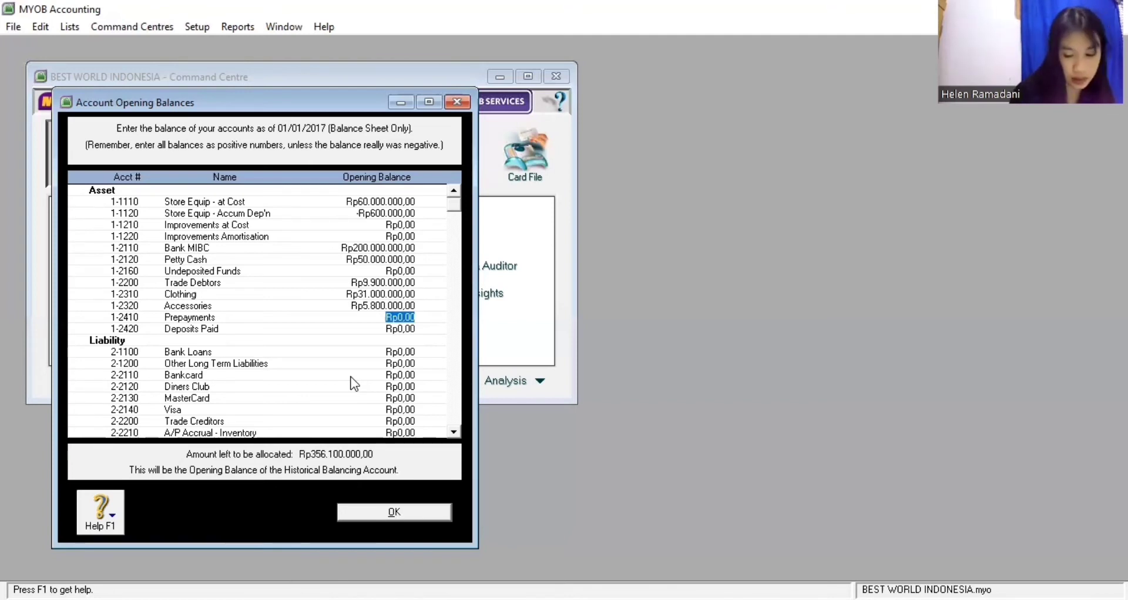
{"action": "key", "text": "Tab"}
{"action": "key", "text": "Tab"}
{"action": "key", "text": "Tab"}
{"action": "key", "text": "Tab"}
{"action": "key", "text": "Tab"}
{"action": "key", "text": "Tab"}
{"action": "key", "text": "Tab"}
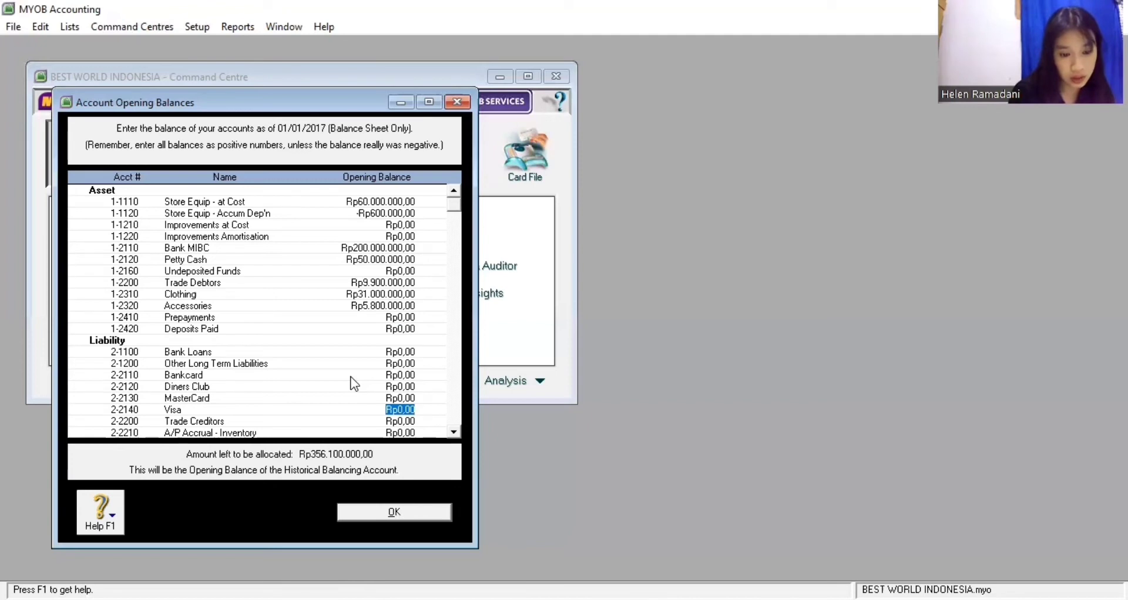
Enter Trade Creditors 6.600.000, VAT Collected 900.000 and VAT Paid -600.000 opening balances
{"action": "key", "text": "Tab"}
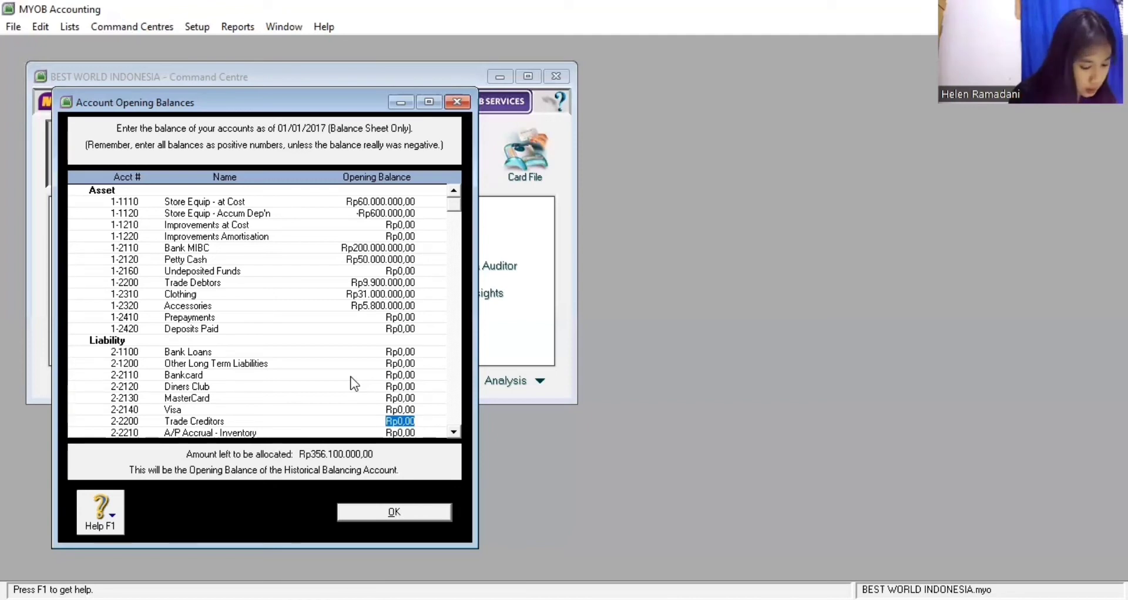
{"action": "type", "text": "6"}
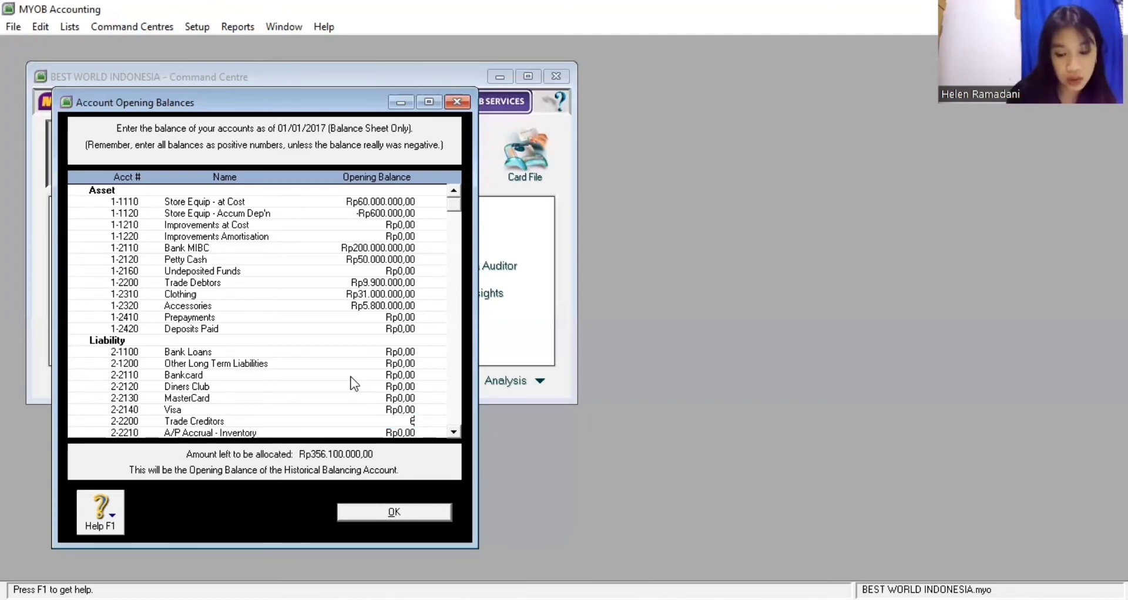
{"action": "type", "text": "600000"}
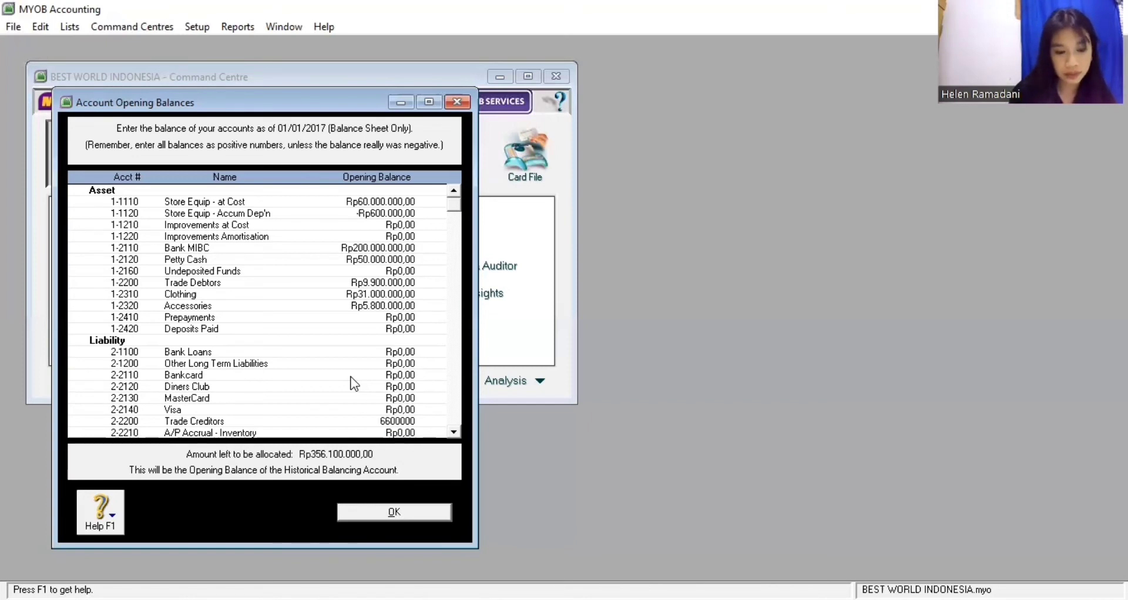
{"action": "key", "text": "Tab"}
{"action": "key", "text": "Tab"}
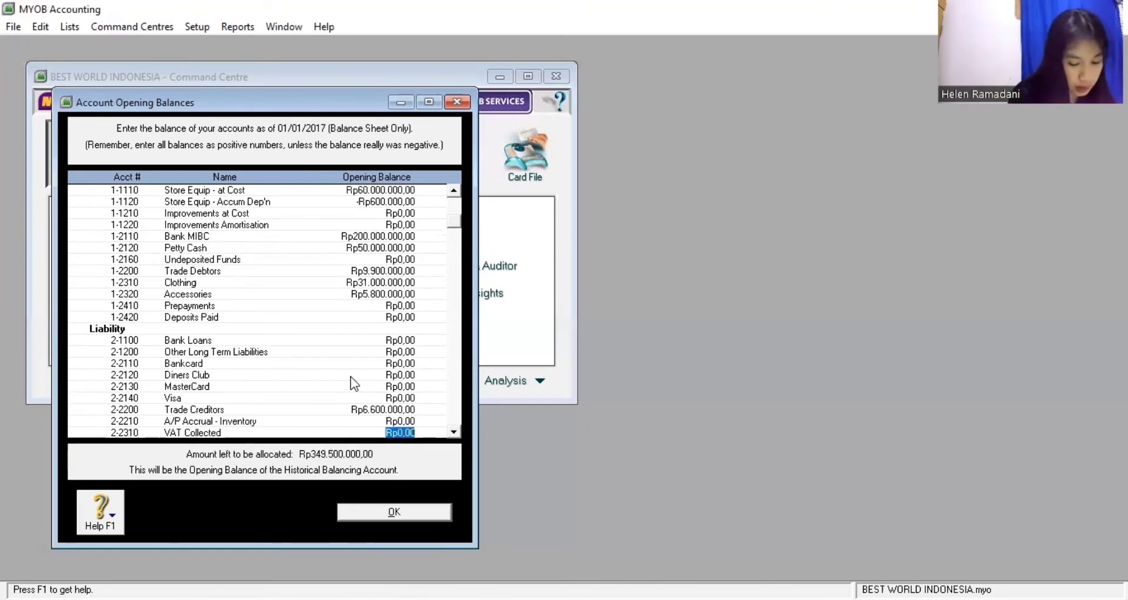
{"action": "type", "text": "900000"}
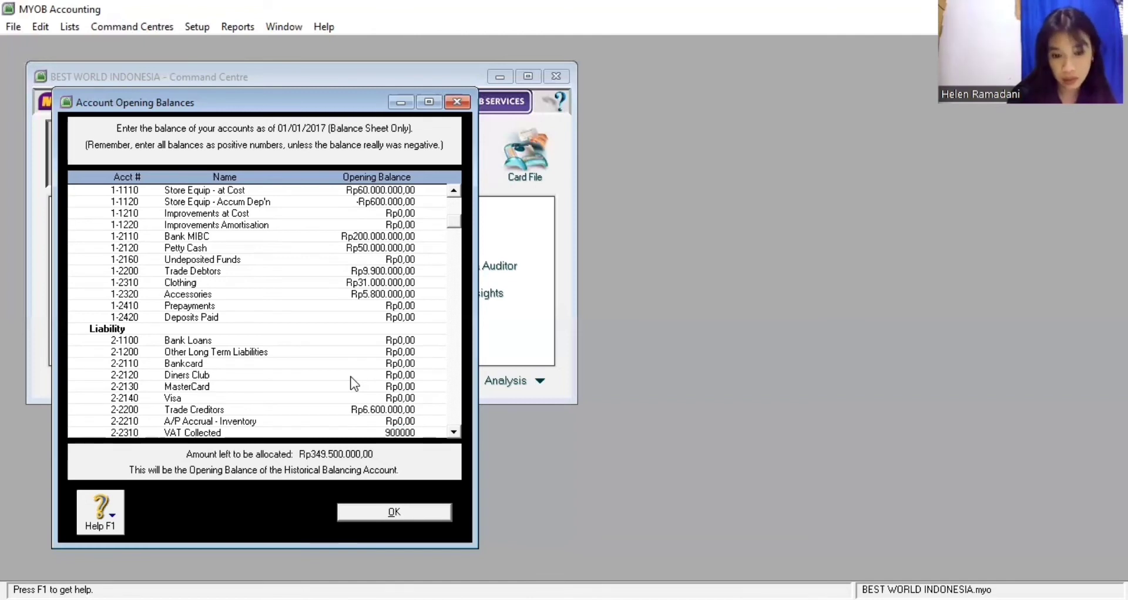
{"action": "key", "text": "Tab"}
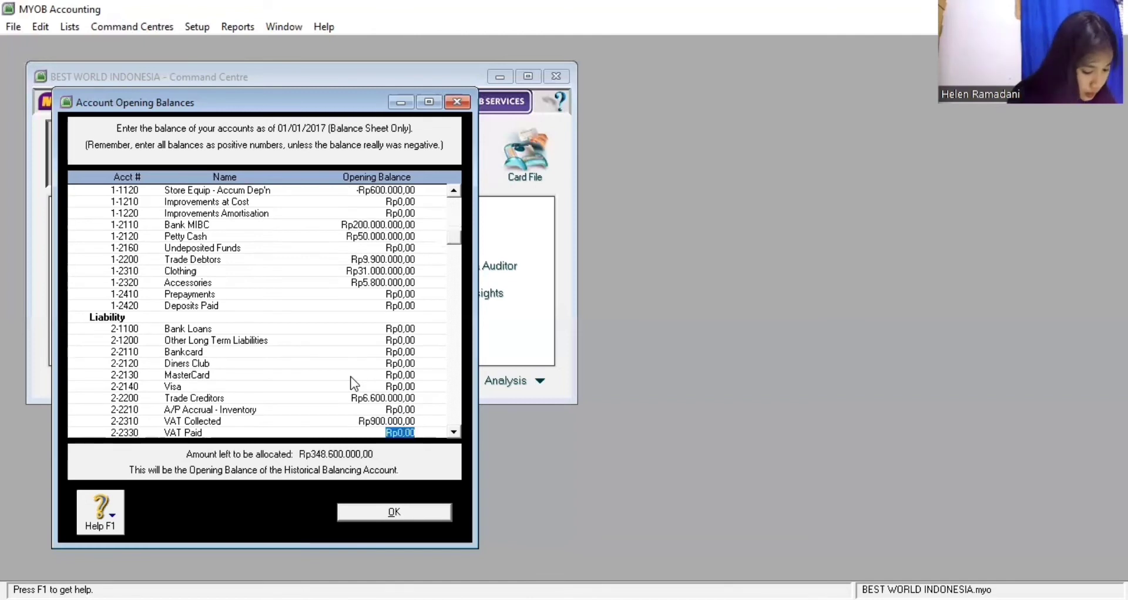
{"action": "key", "text": "BackSpace"}
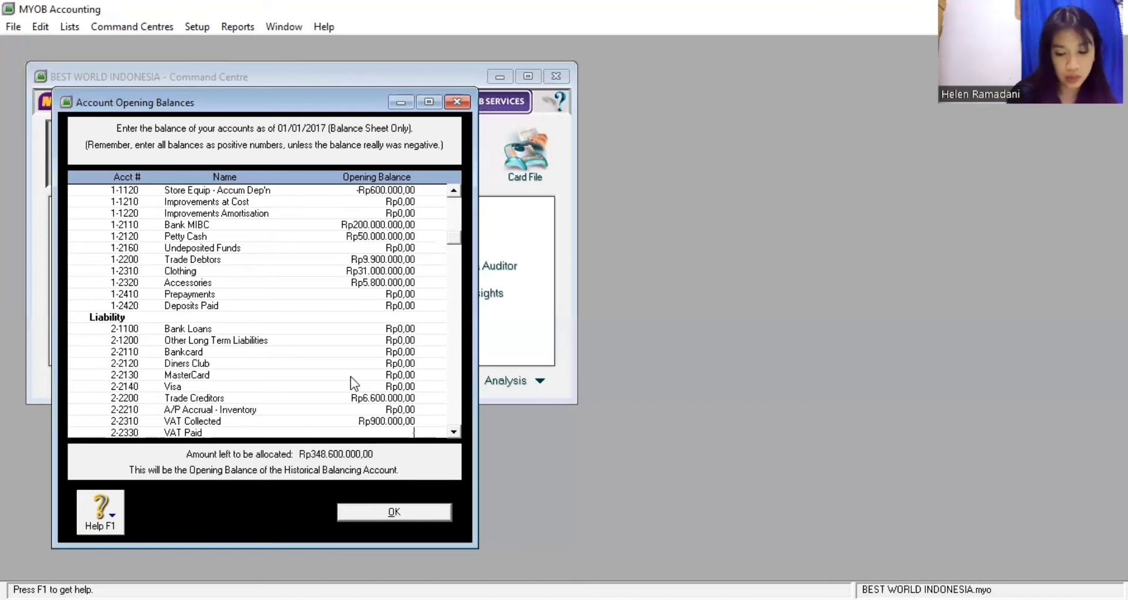
{"action": "type", "text": "-600000"}
{"action": "key", "text": "Tab"}
{"action": "key", "text": "Tab"}
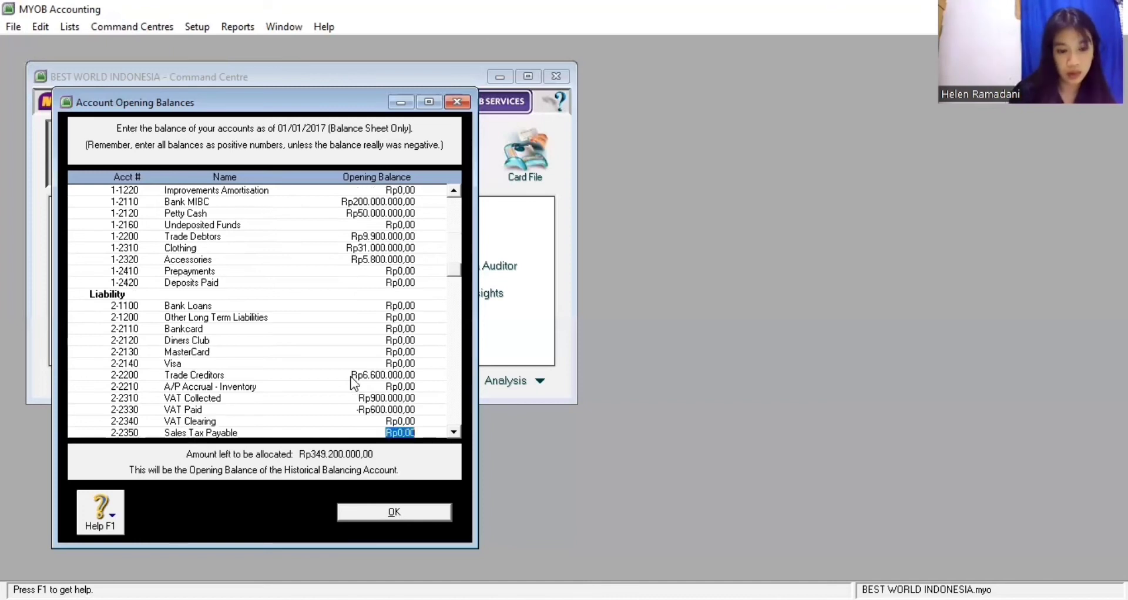
Give Owner/Sharehldr Capital 280.000.000.000 and Retained Earnings 69.200.000.000, then accept the balances
{"action": "key", "text": "Tab"}
{"action": "key", "text": "Tab"}
{"action": "key", "text": "Tab"}
{"action": "key", "text": "Tab"}
{"action": "key", "text": "Tab"}
{"action": "key", "text": "Tab"}
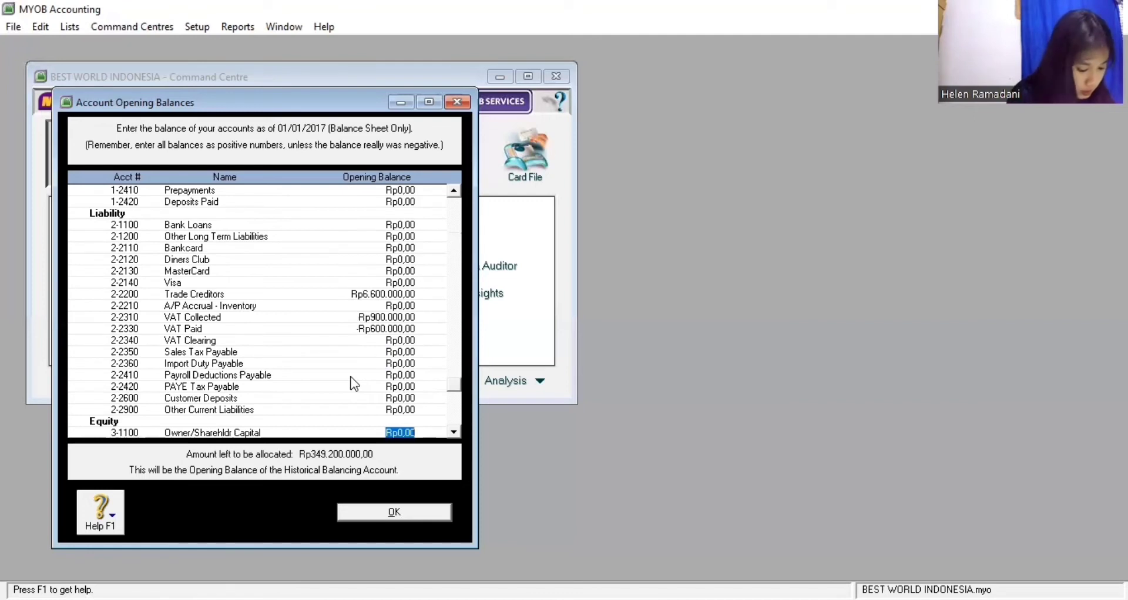
{"action": "type", "text": "280"}
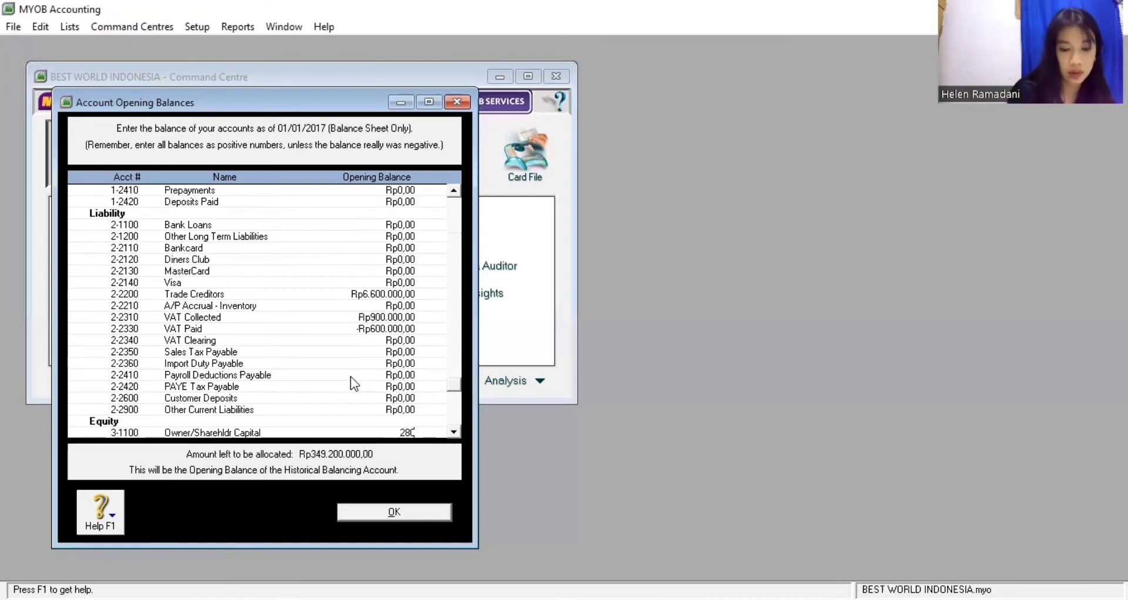
{"action": "type", "text": ".000.000.000"}
{"action": "key", "text": "Tab"}
{"action": "key", "text": "Tab"}
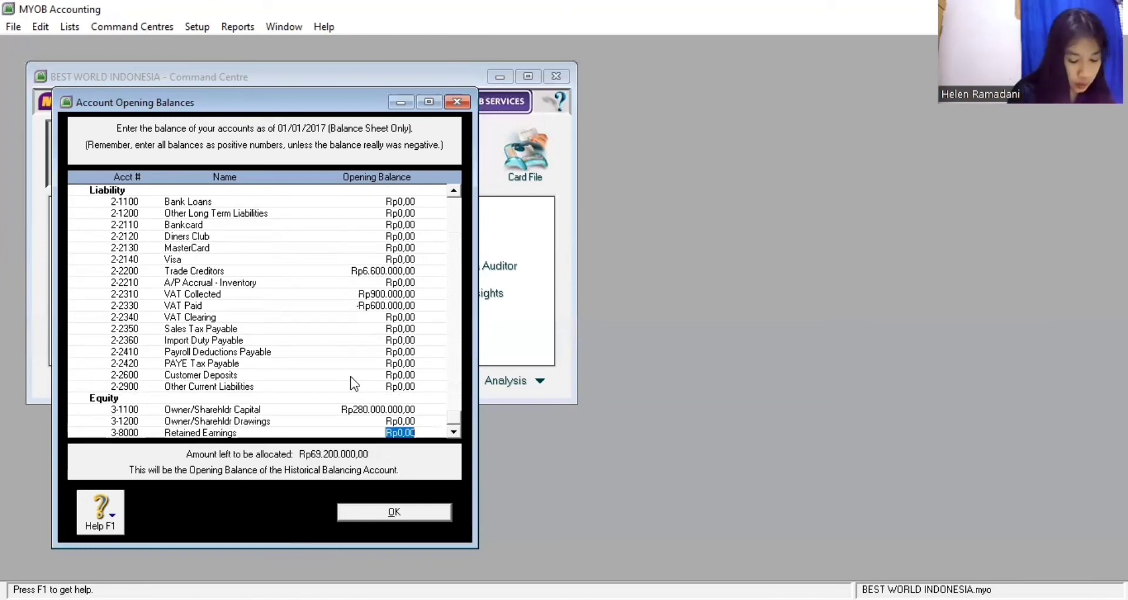
{"action": "type", "text": "6"}
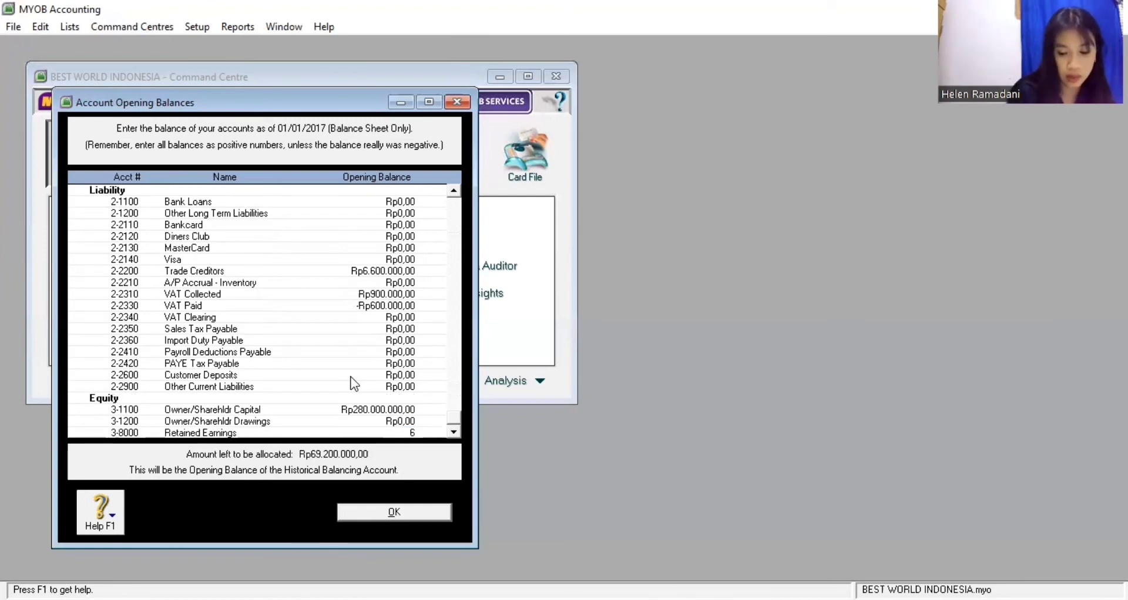
{"action": "type", "text": "9.200."}
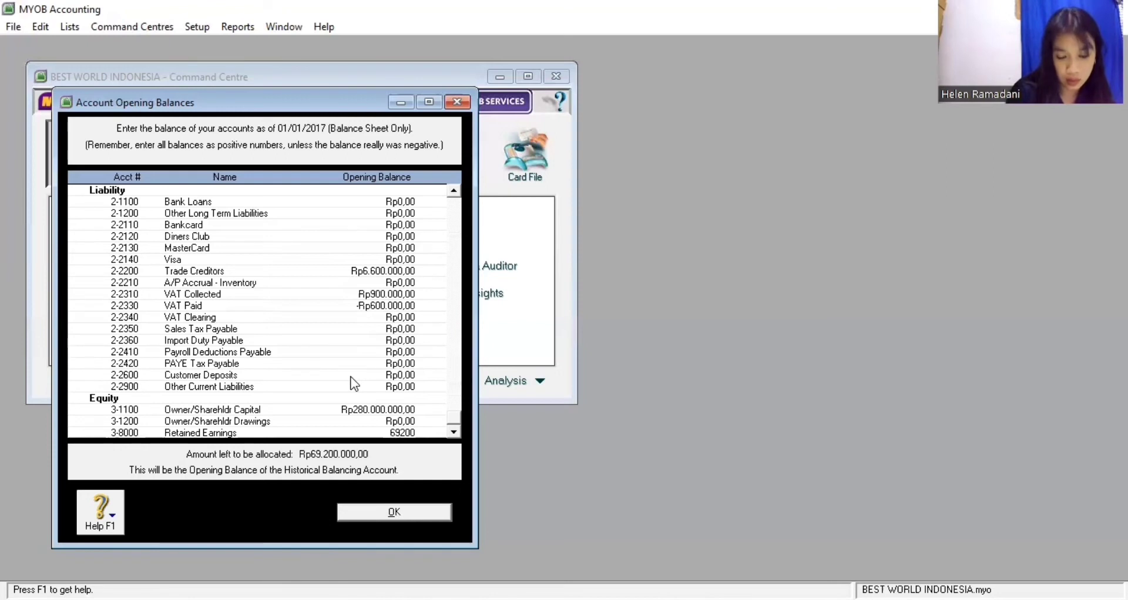
{"action": "type", "text": "000"}
{"action": "key", "text": "Tab"}
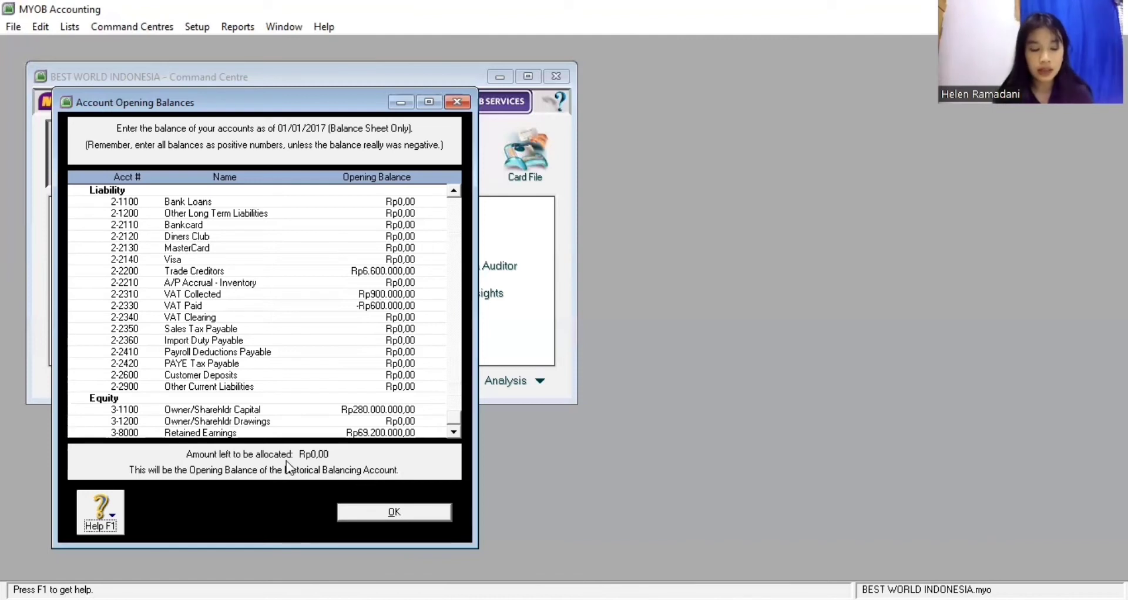
{"action": "left_click", "coordinate": [390, 511]}
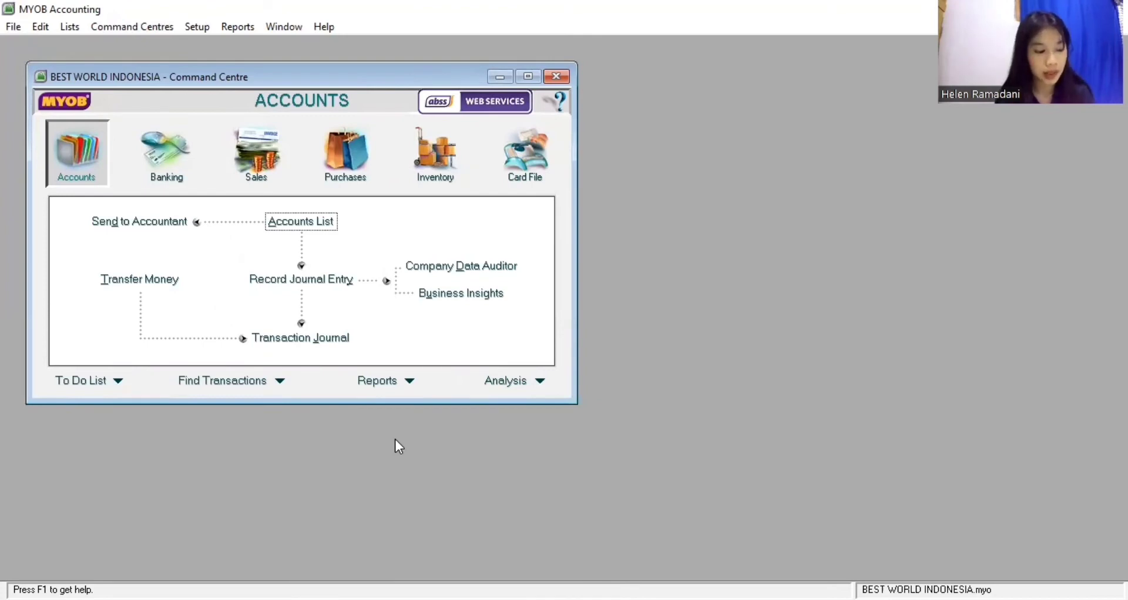
Open Customer Balances from the Setup > Balances menu
{"action": "left_click", "coordinate": [197, 27]}
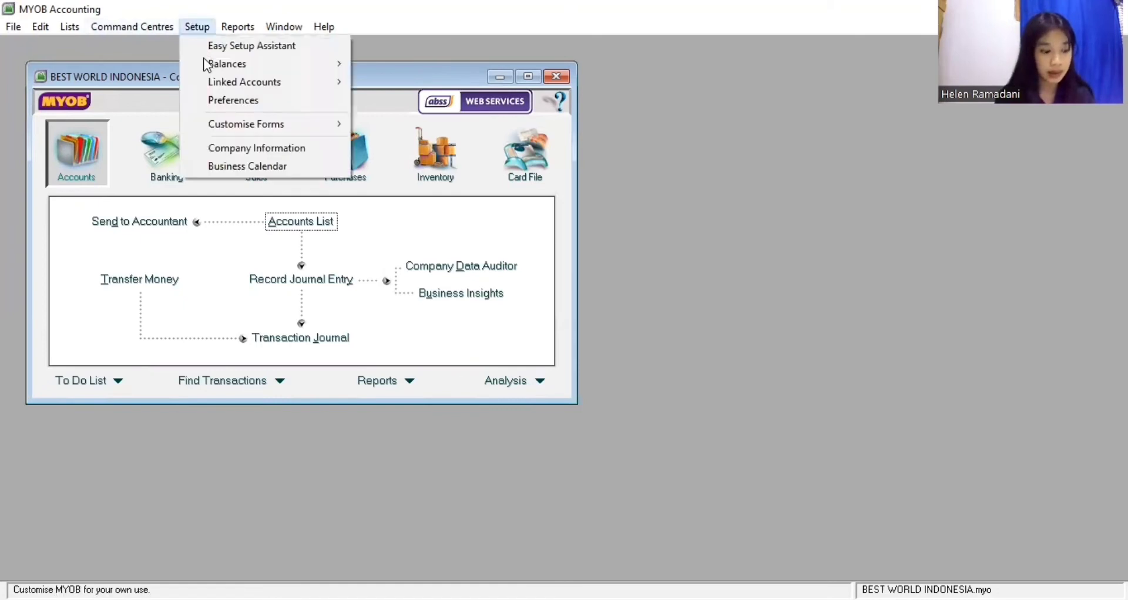
{"action": "mouse_move", "coordinate": [205, 64]}
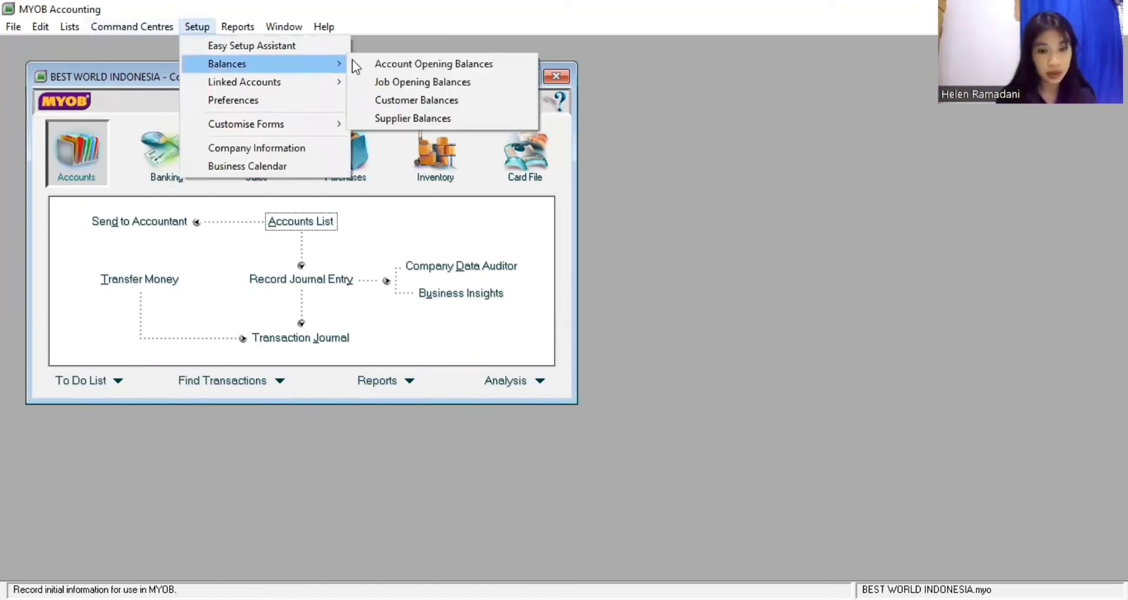
{"action": "left_click", "coordinate": [422, 101]}
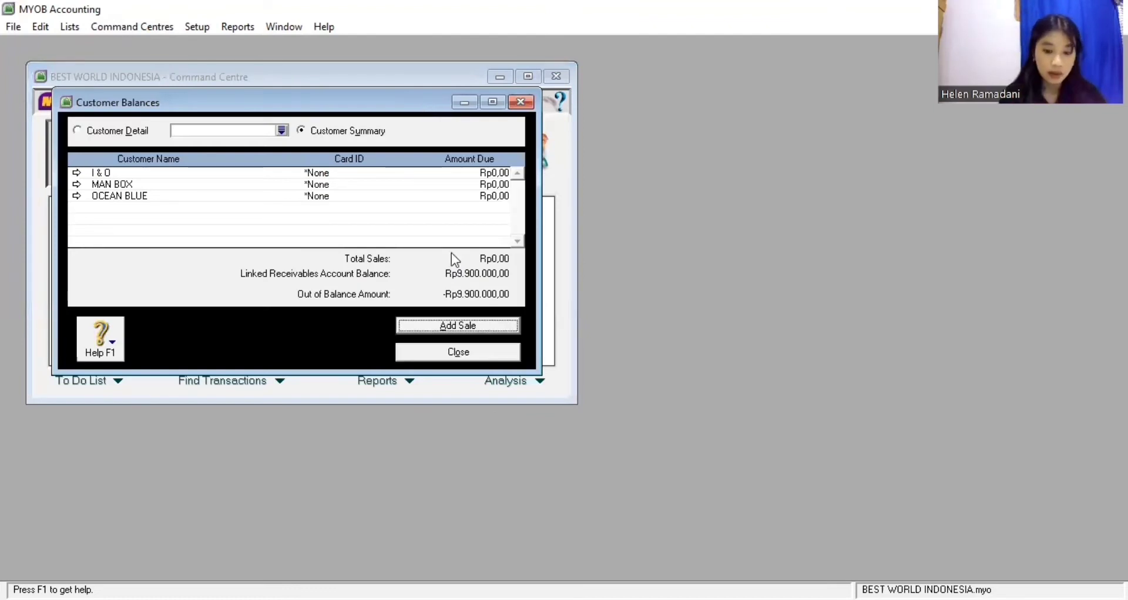
Start a historical sale for I & O with invoice S-160001, date 31/12/16 and PO IO-160001
{"action": "left_click", "coordinate": [435, 325]}
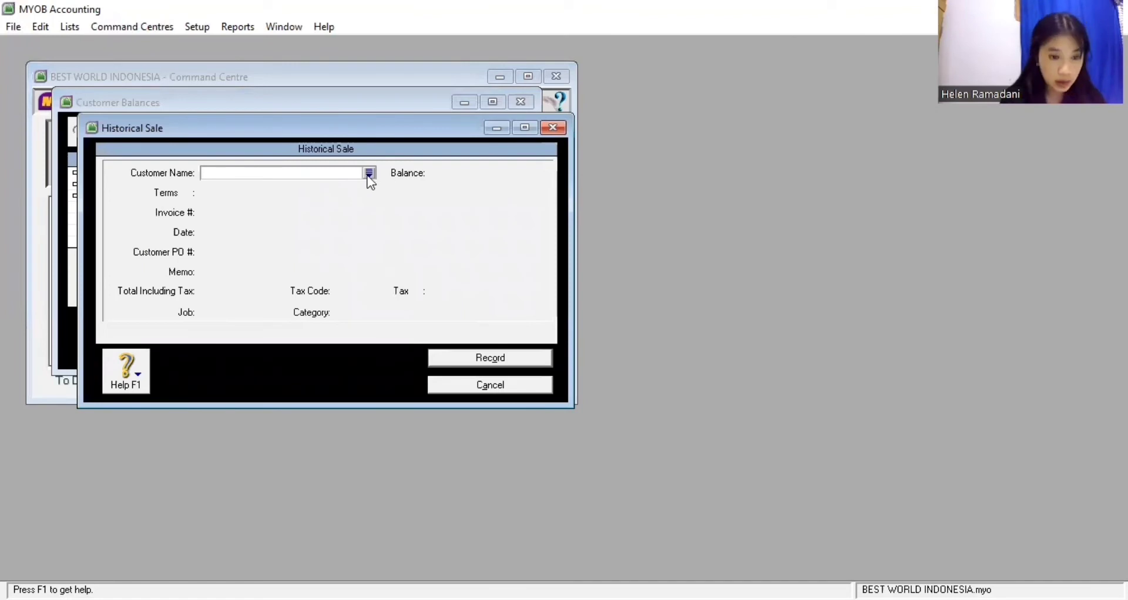
{"action": "left_click", "coordinate": [370, 173]}
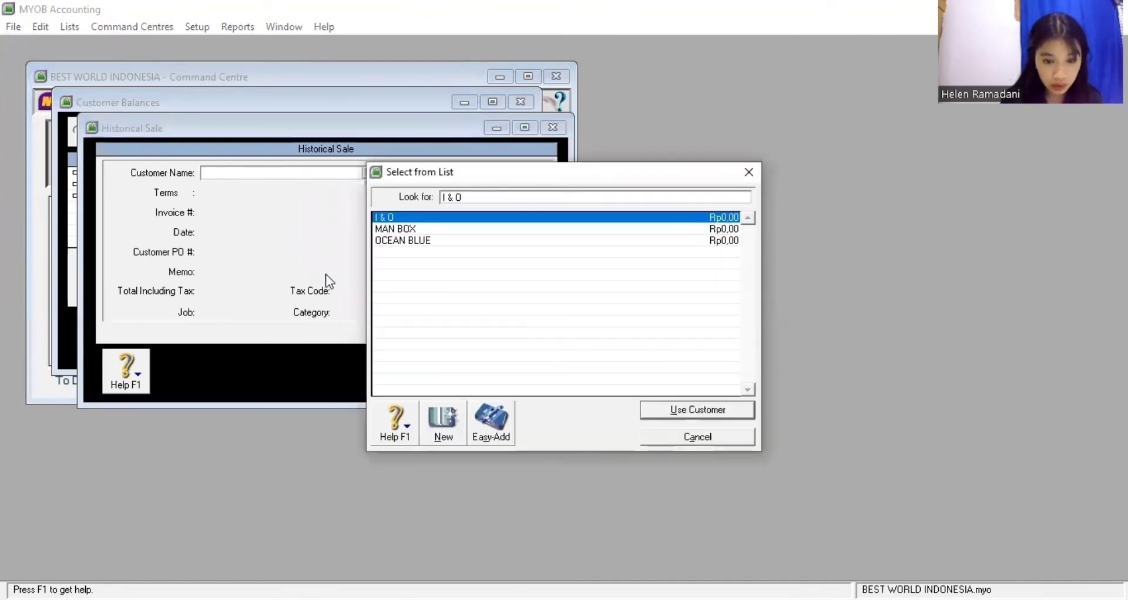
{"action": "key", "text": "Return"}
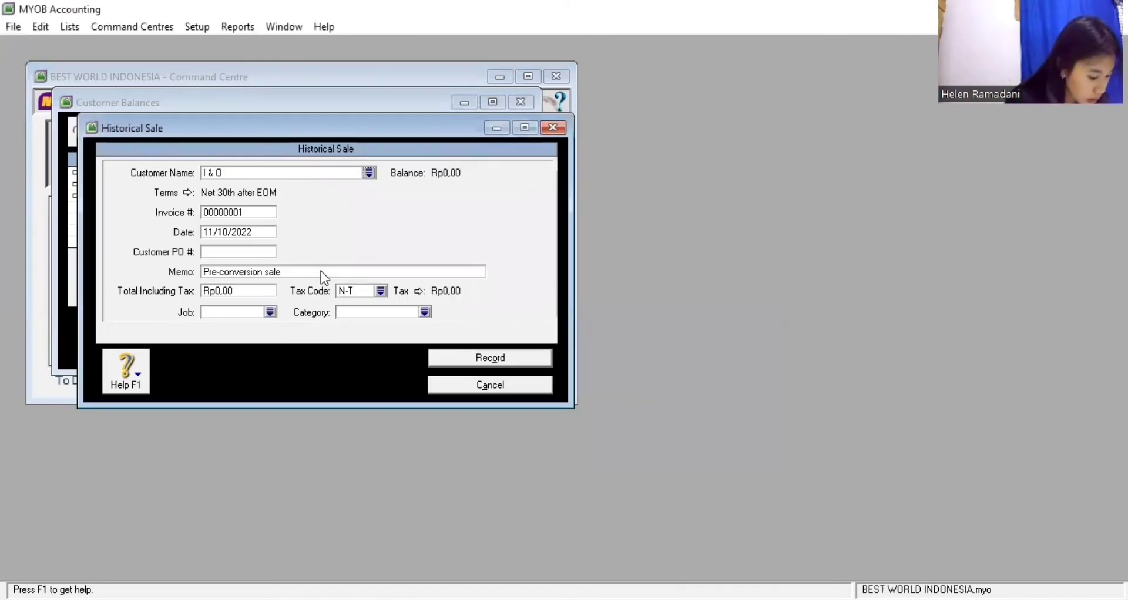
{"action": "double_click", "coordinate": [263, 213]}
{"action": "type", "text": "S"}
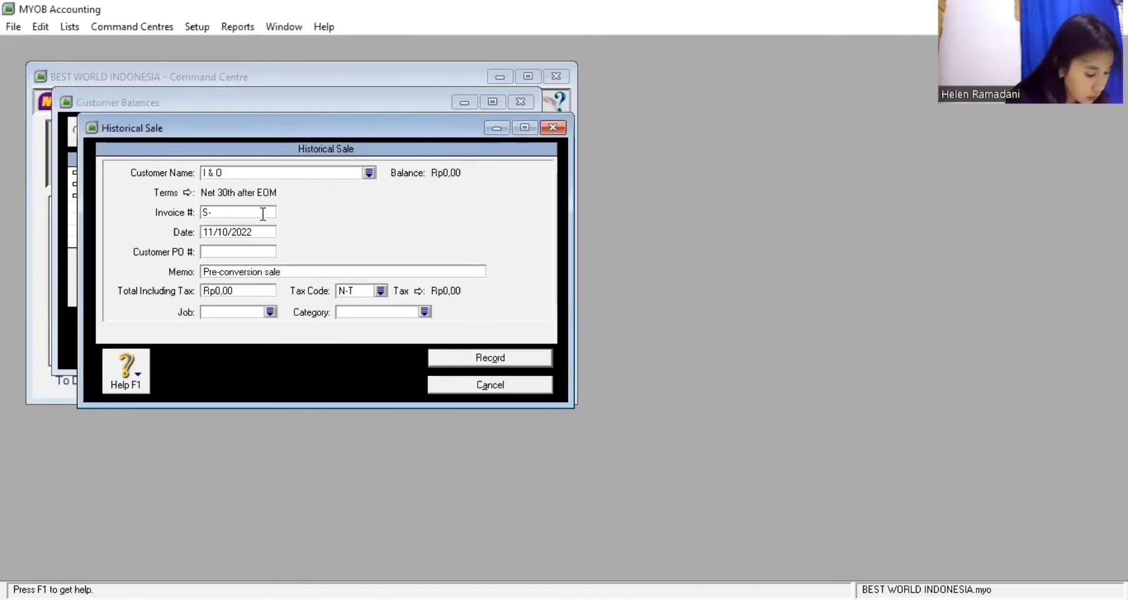
{"action": "type", "text": "-16"}
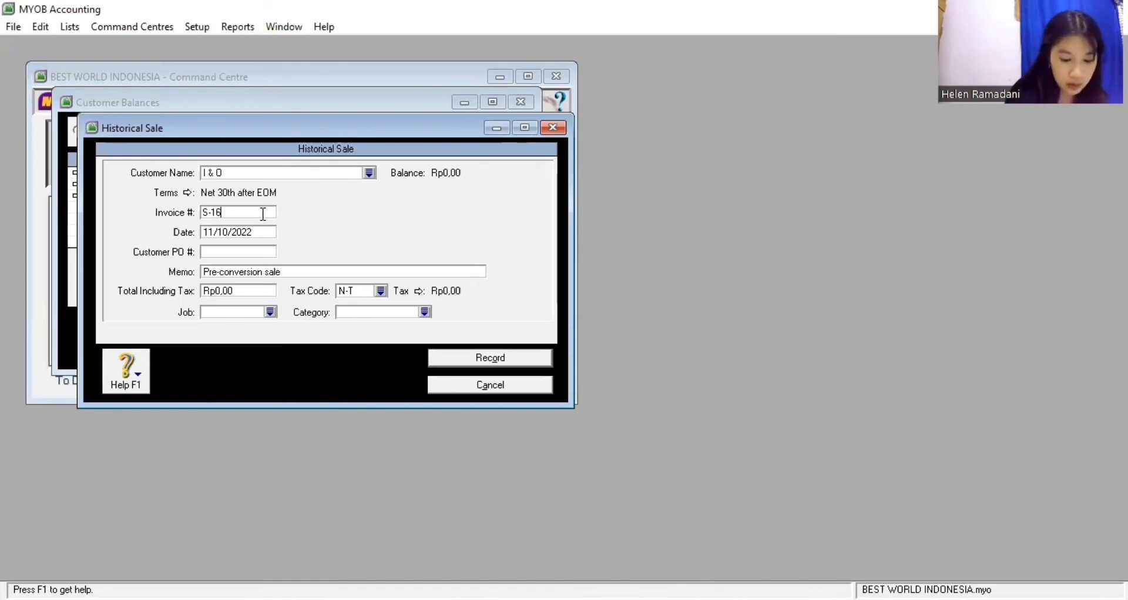
{"action": "type", "text": "0001"}
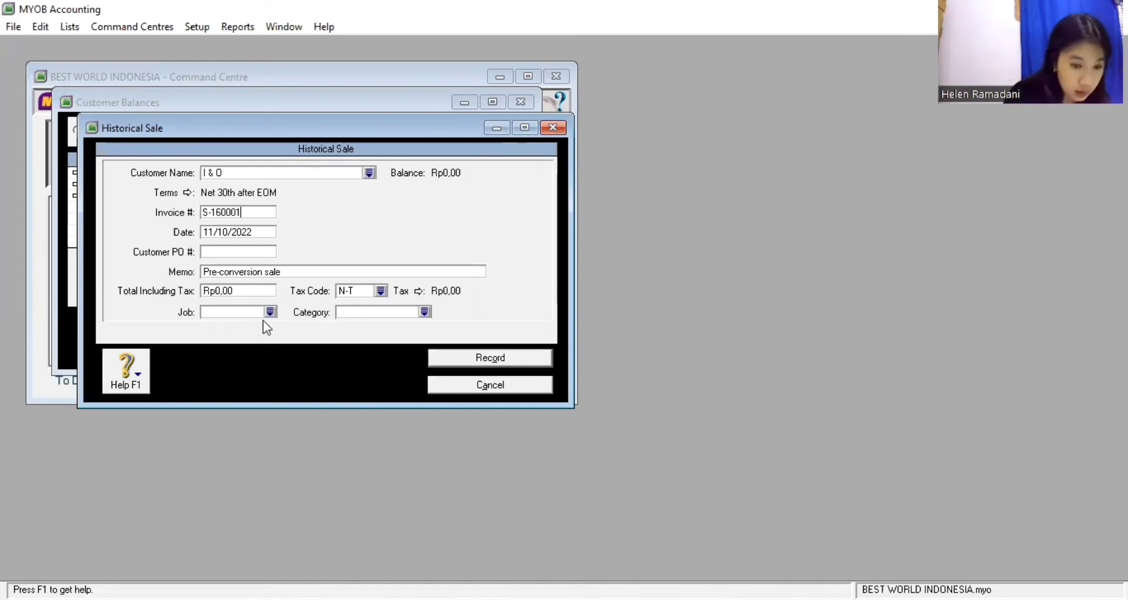
{"action": "double_click", "coordinate": [265, 230]}
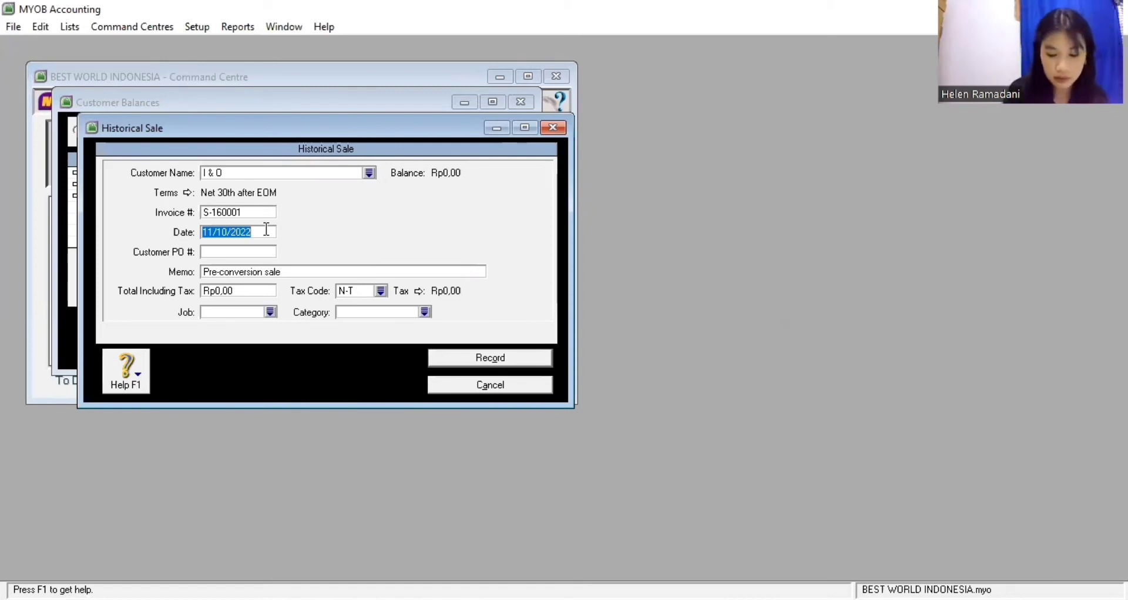
{"action": "type", "text": "31/12/"}
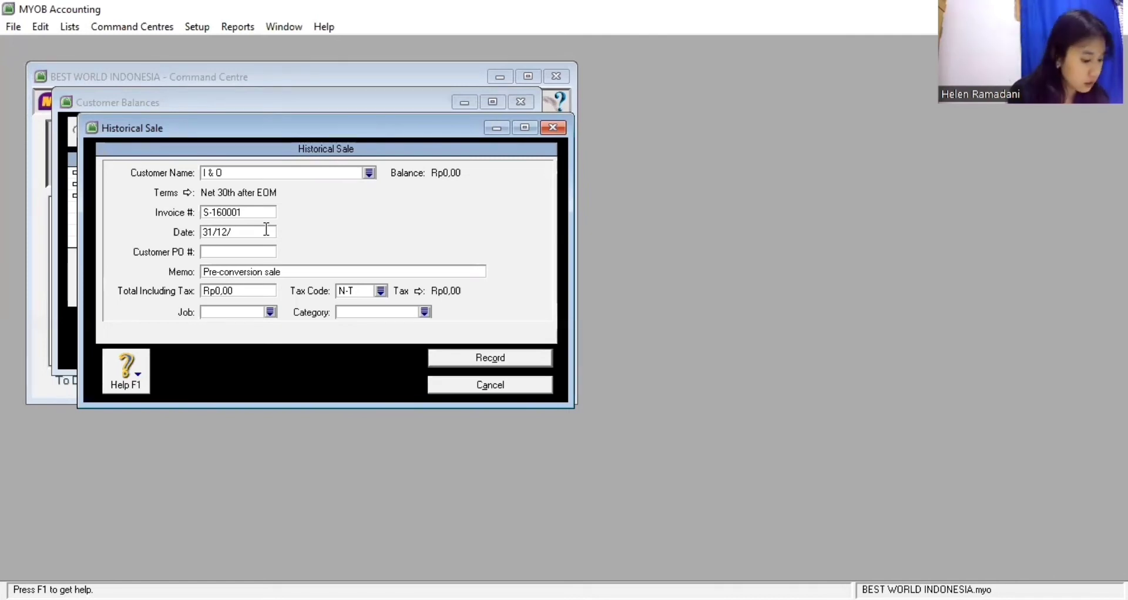
{"action": "type", "text": "16"}
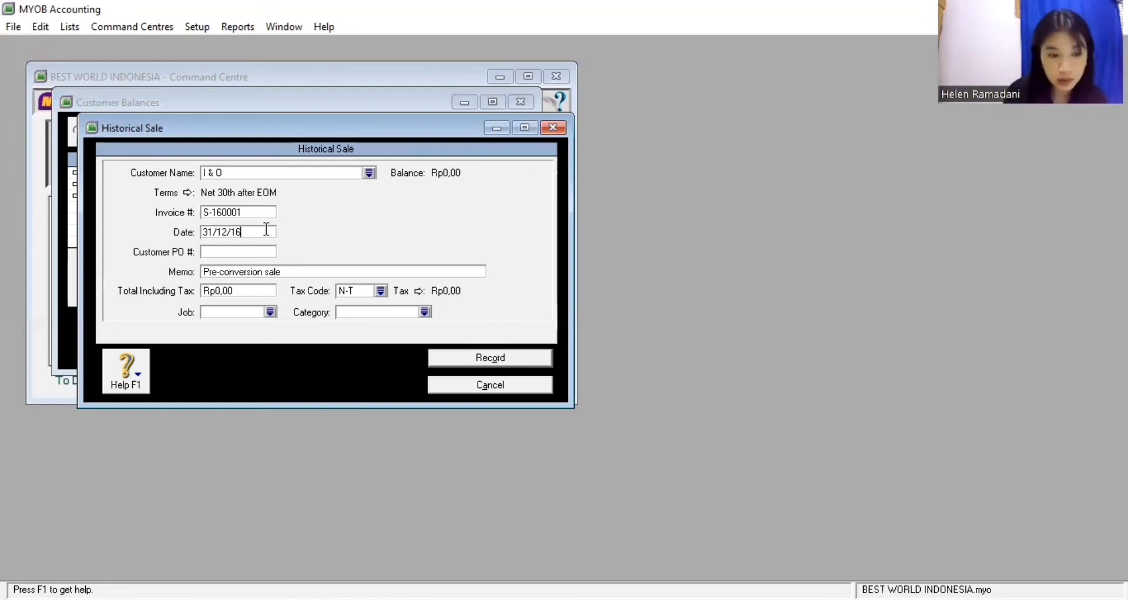
{"action": "key", "text": "Tab"}
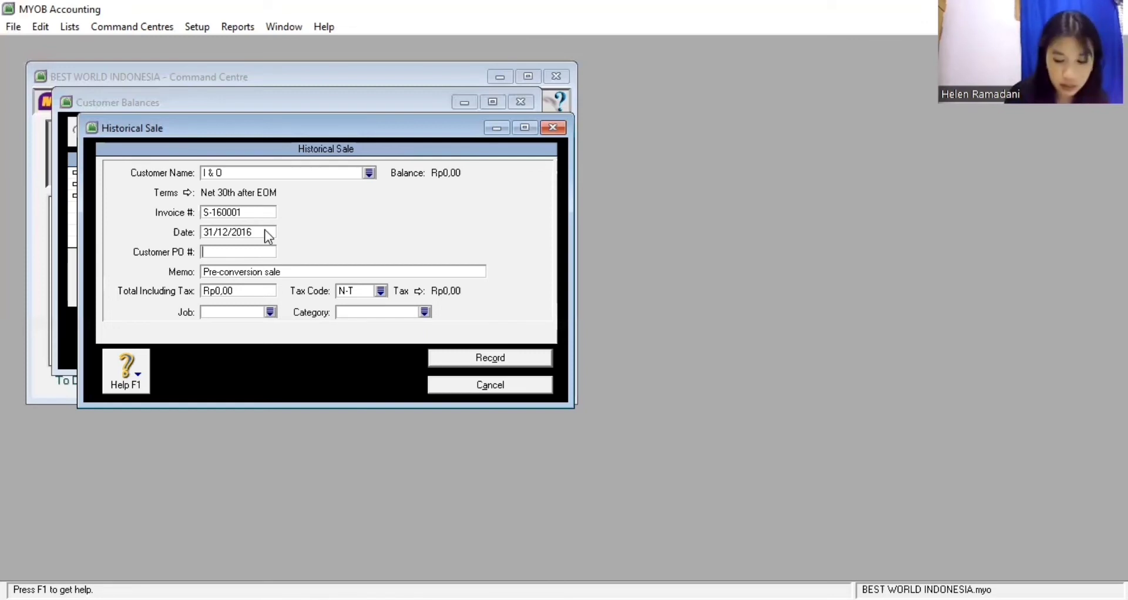
{"action": "type", "text": "IO"}
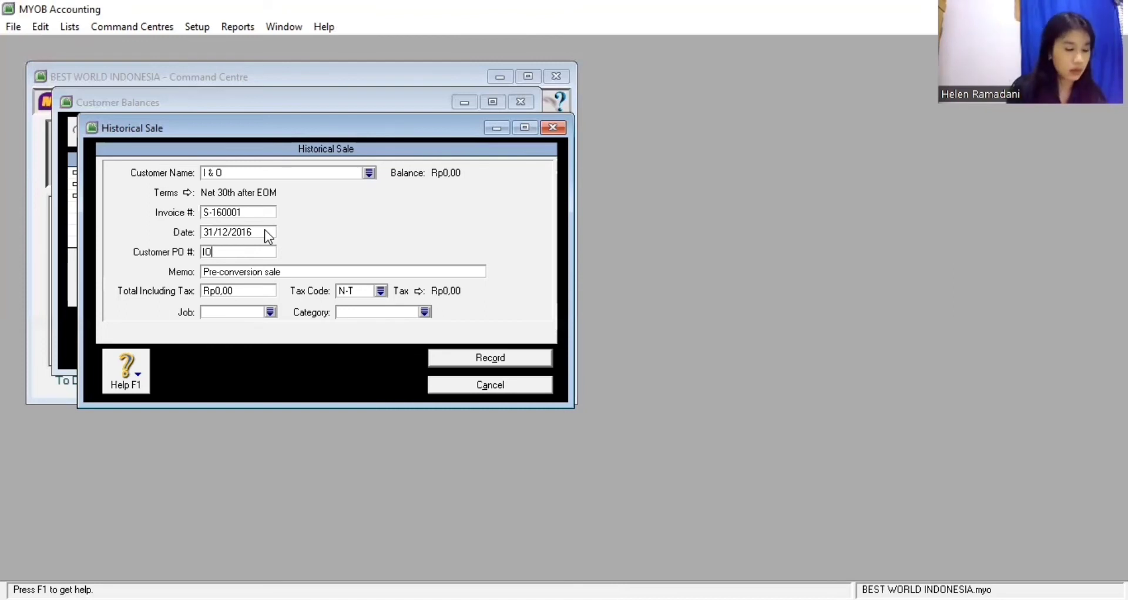
{"action": "type", "text": "-1"}
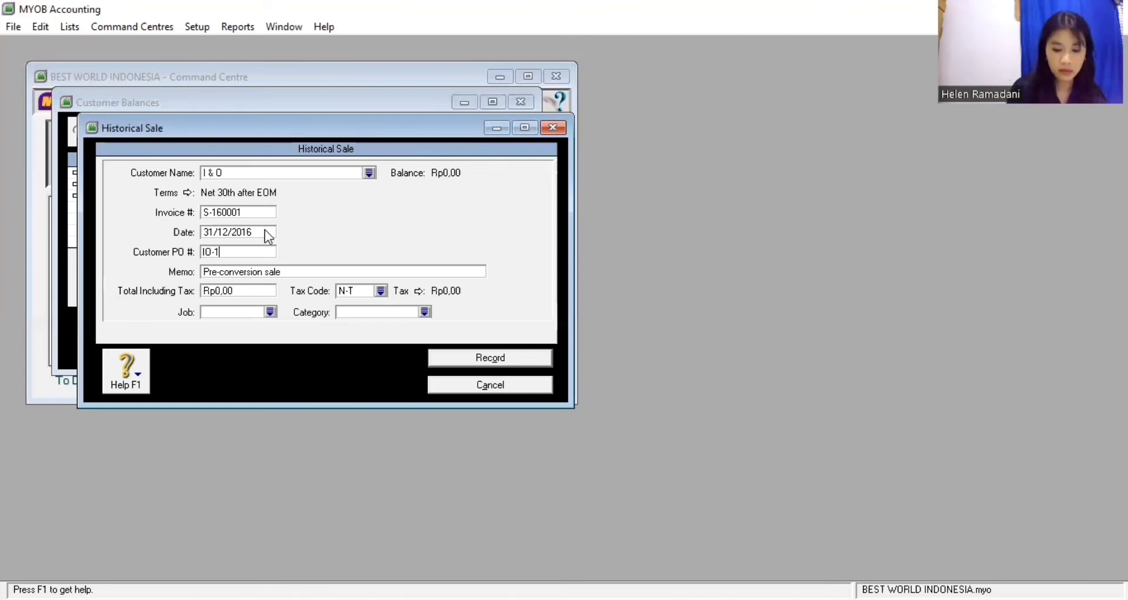
{"action": "type", "text": "60001"}
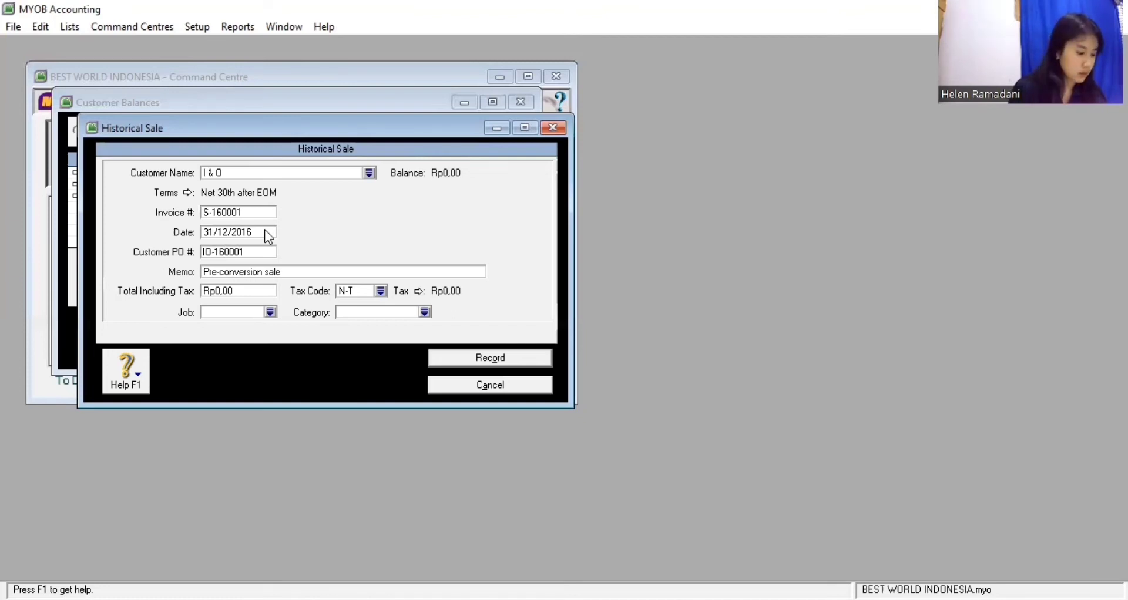
Set the sale total to 4.400.000 with tax code VAT and category JKT, and record it
{"action": "left_click", "coordinate": [243, 289]}
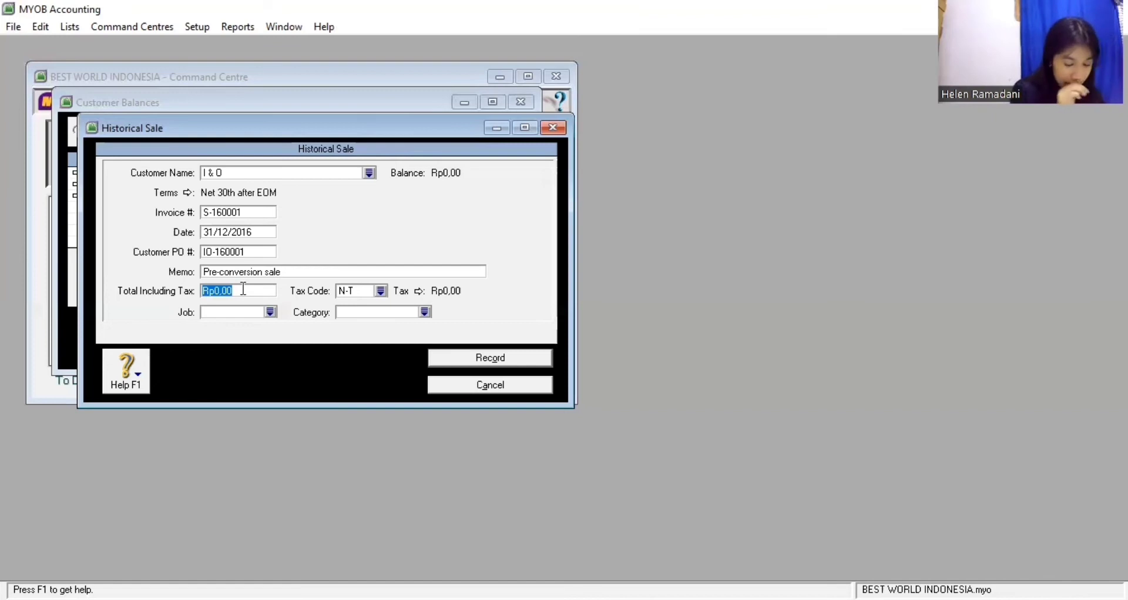
{"action": "type", "text": "4.400."}
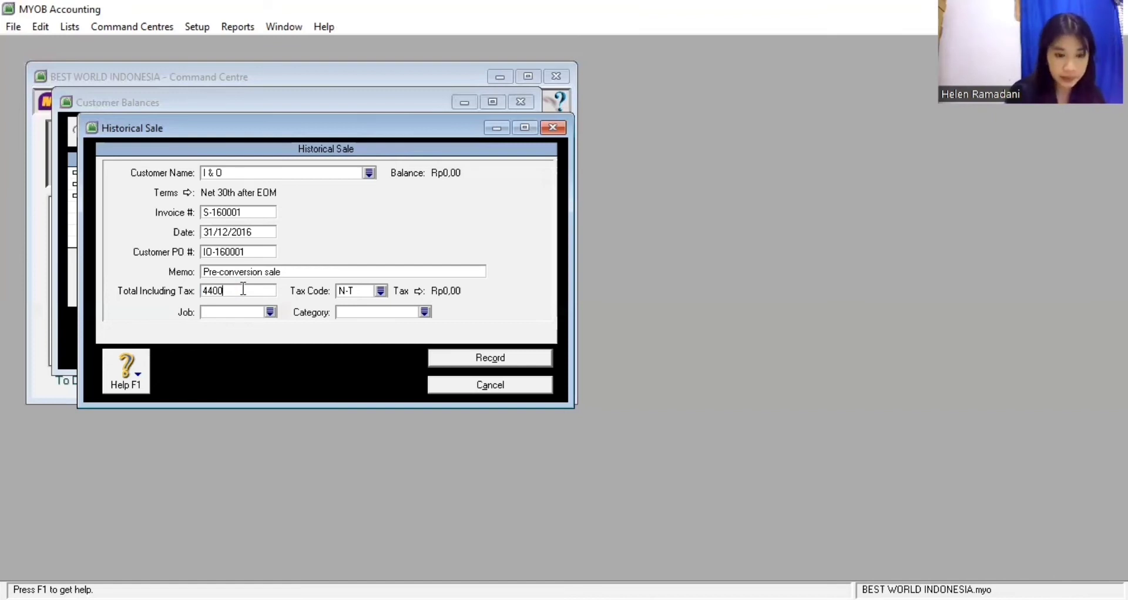
{"action": "type", "text": "000"}
{"action": "key", "text": "Tab"}
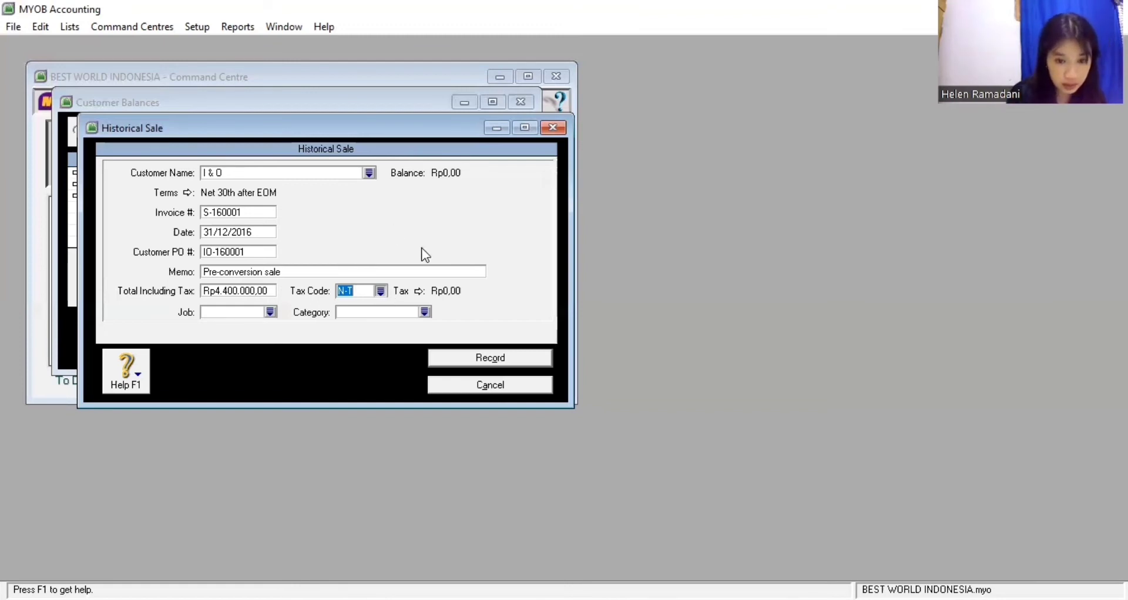
{"action": "type", "text": "VAT"}
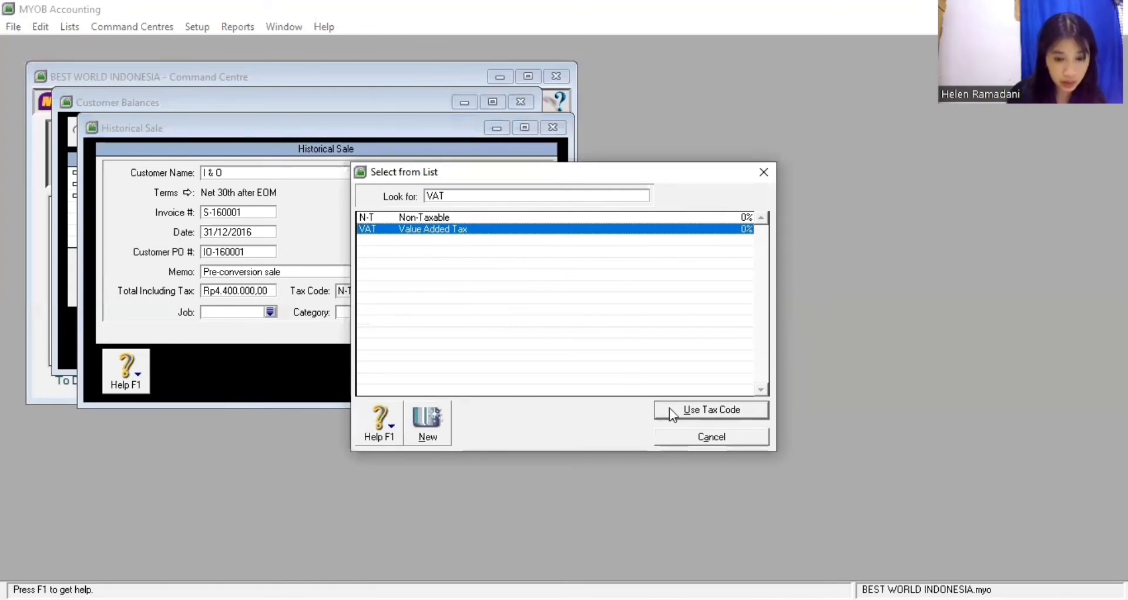
{"action": "key", "text": "Return"}
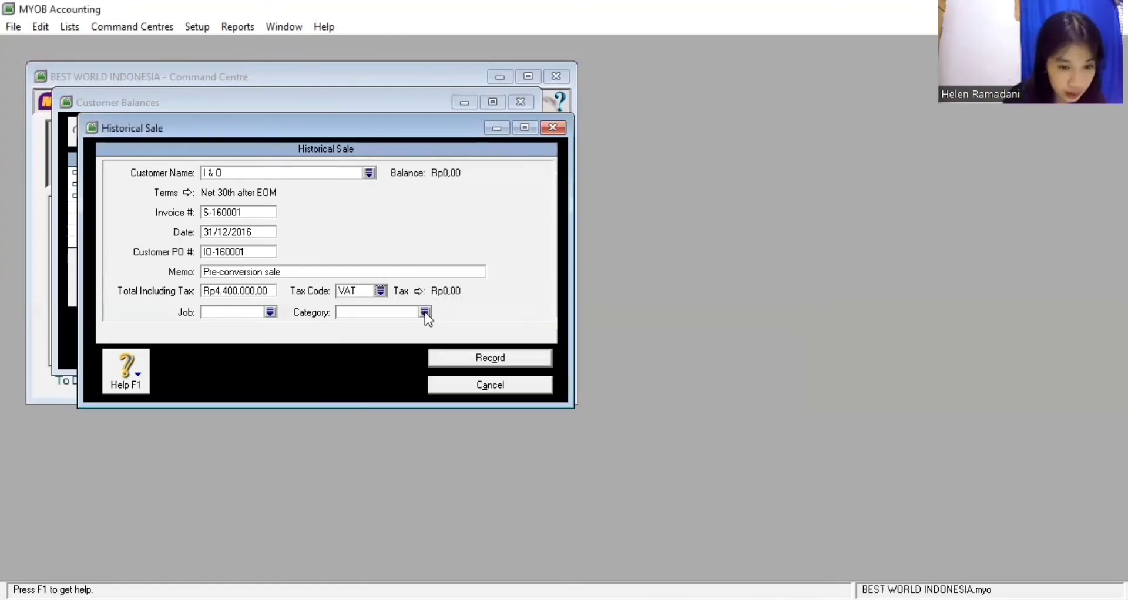
{"action": "left_click", "coordinate": [425, 312]}
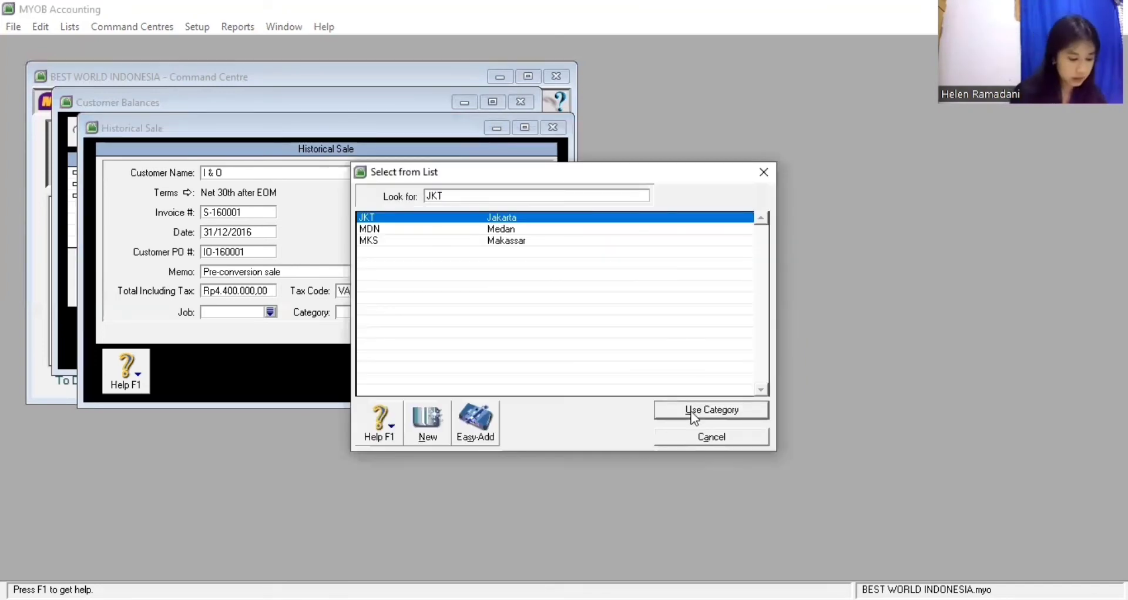
{"action": "left_click", "coordinate": [693, 416]}
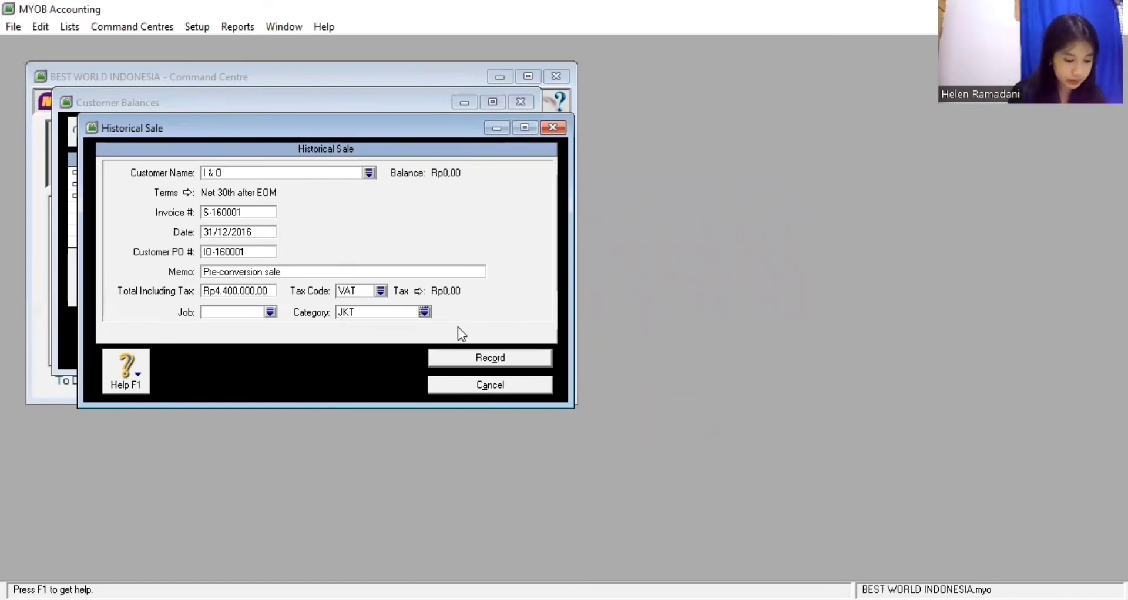
{"action": "left_click", "coordinate": [474, 357]}
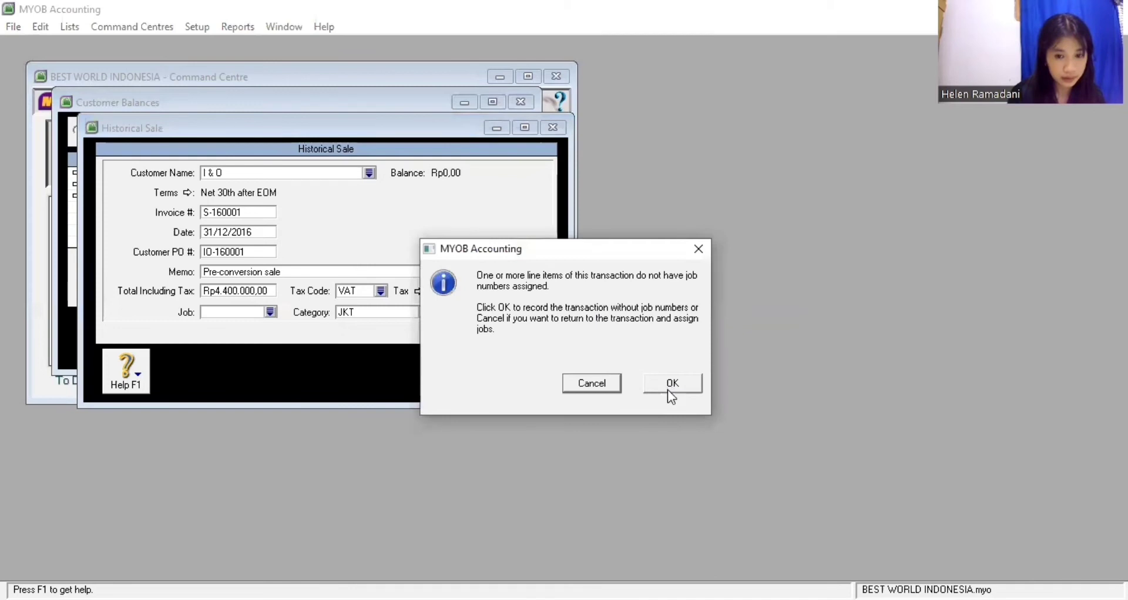
{"action": "left_click", "coordinate": [672, 387]}
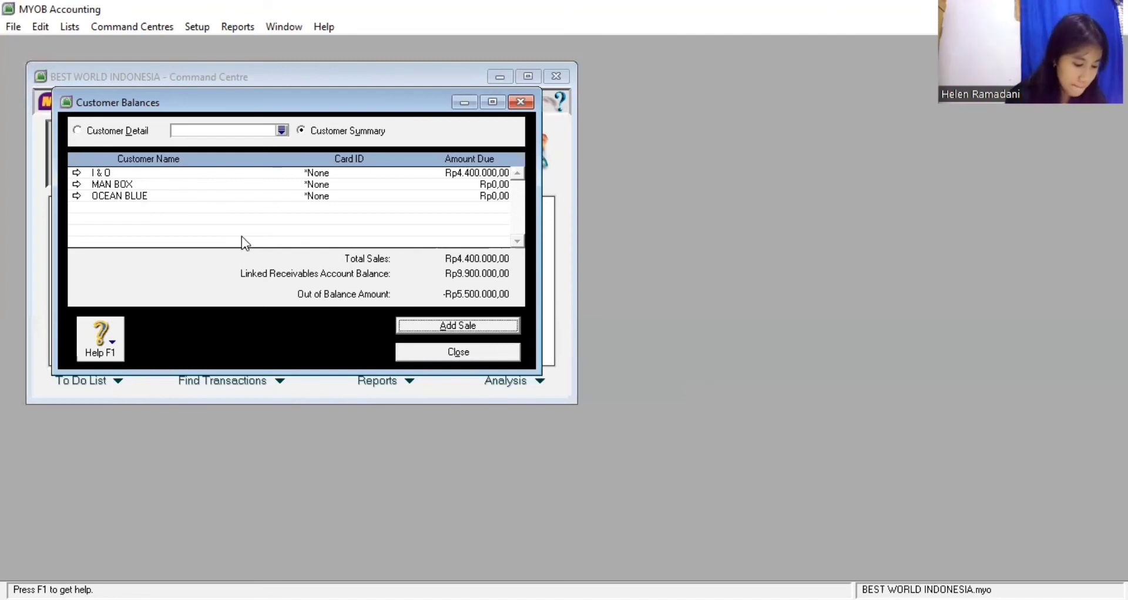
Start a historical sale for MAN BOX with invoice S-160002 and PO MB-160001
{"action": "left_click", "coordinate": [415, 329]}
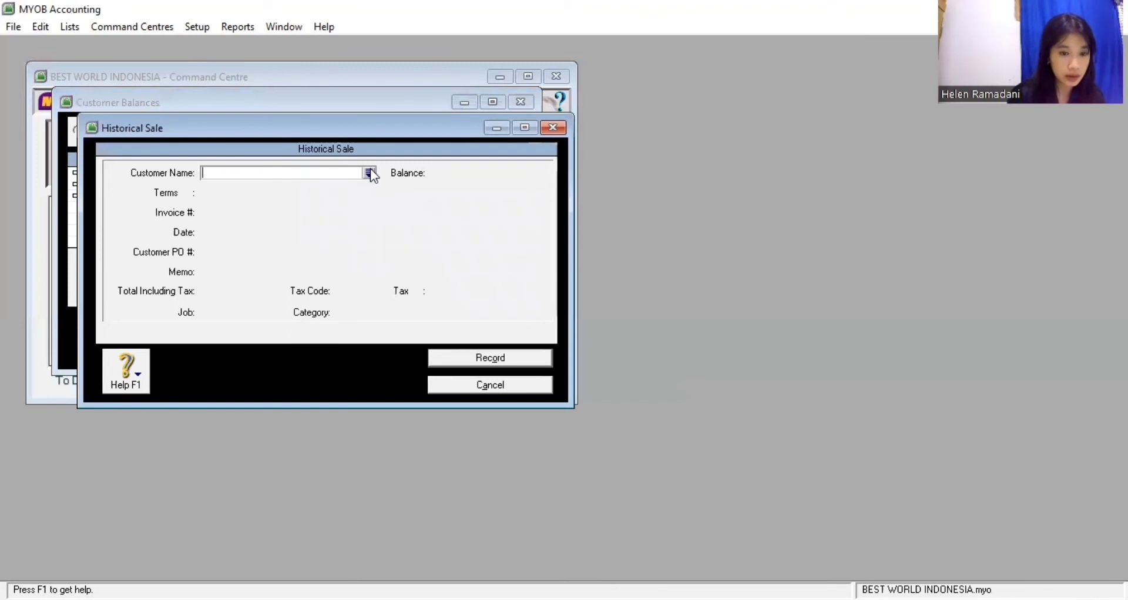
{"action": "left_click", "coordinate": [369, 172]}
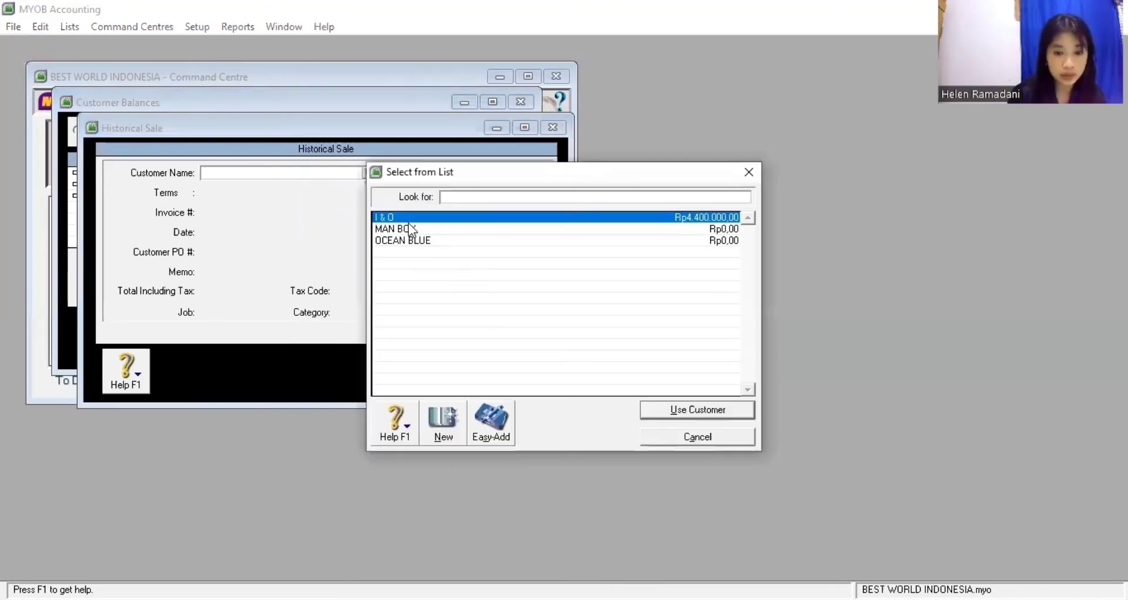
{"action": "left_click", "coordinate": [408, 227]}
{"action": "left_click", "coordinate": [669, 409]}
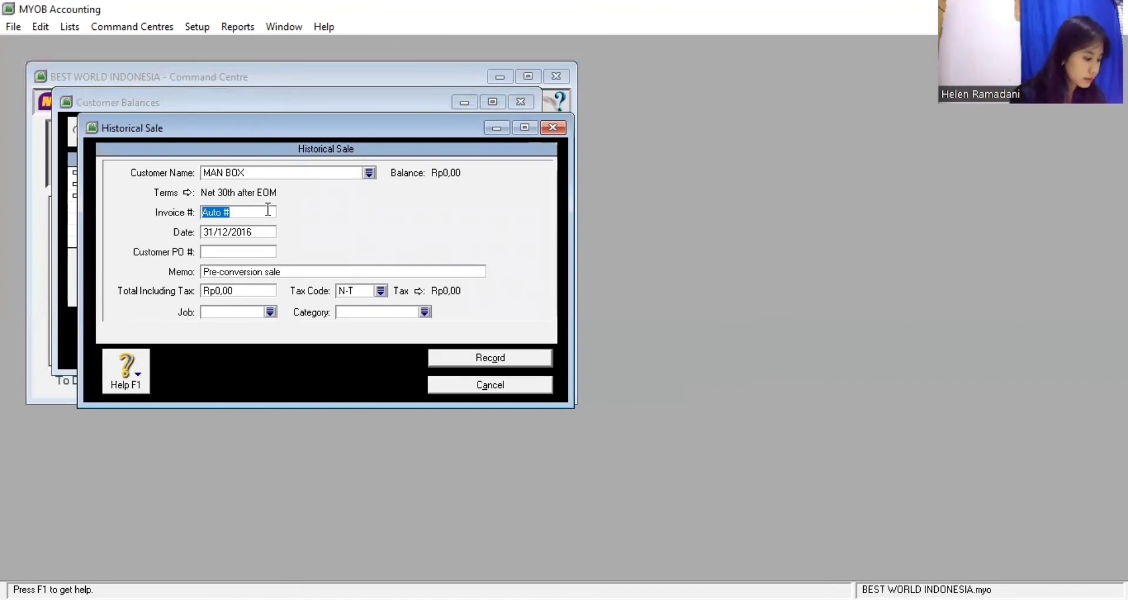
{"action": "type", "text": "S"}
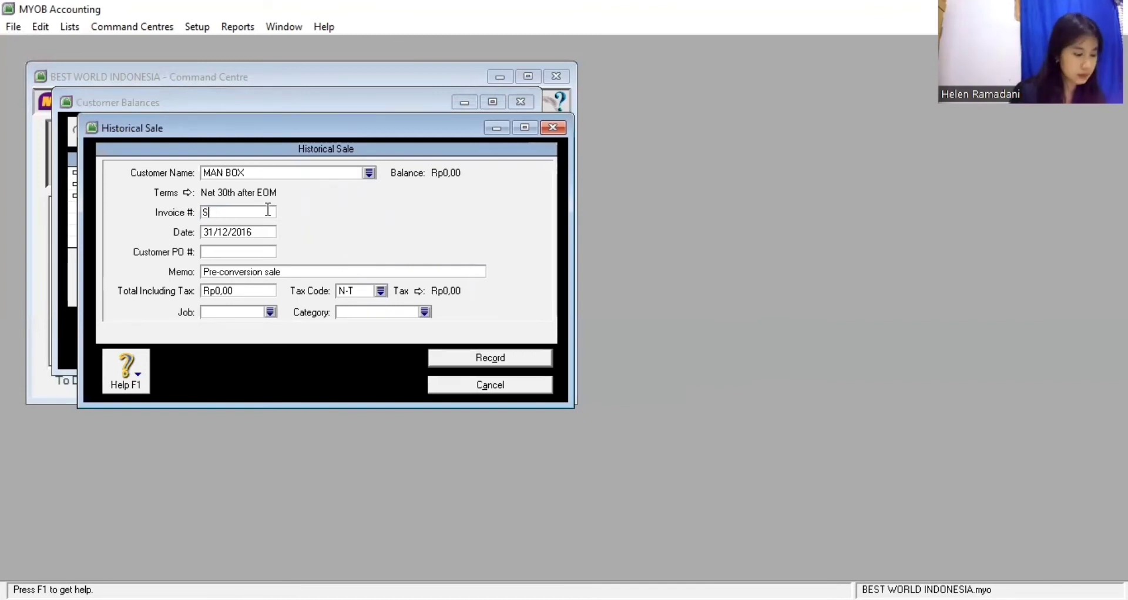
{"action": "type", "text": "-160002"}
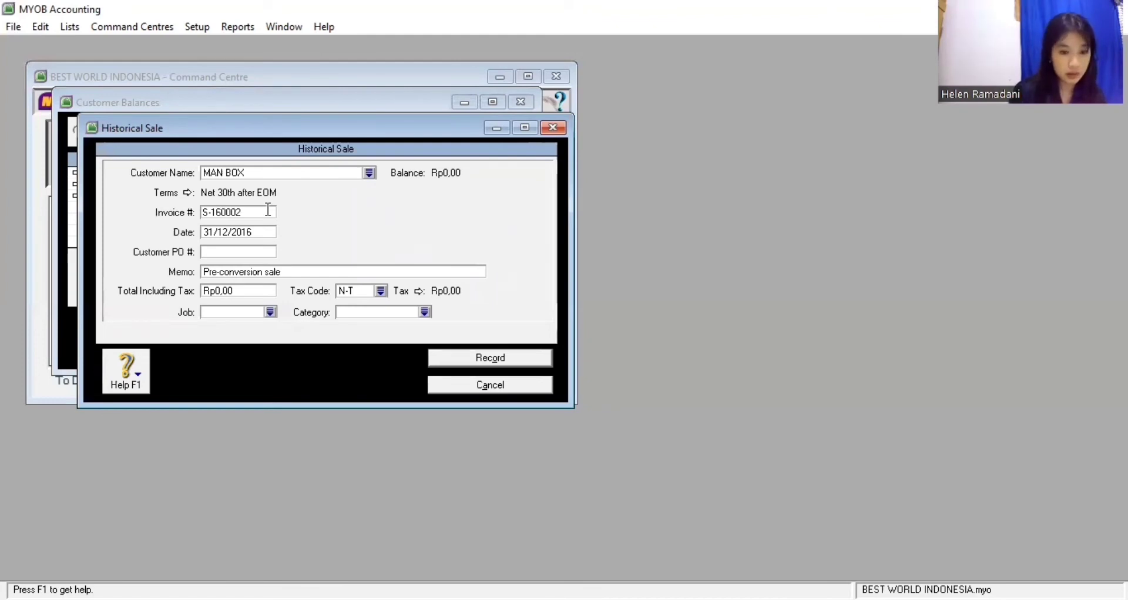
{"action": "key", "text": "Tab"}
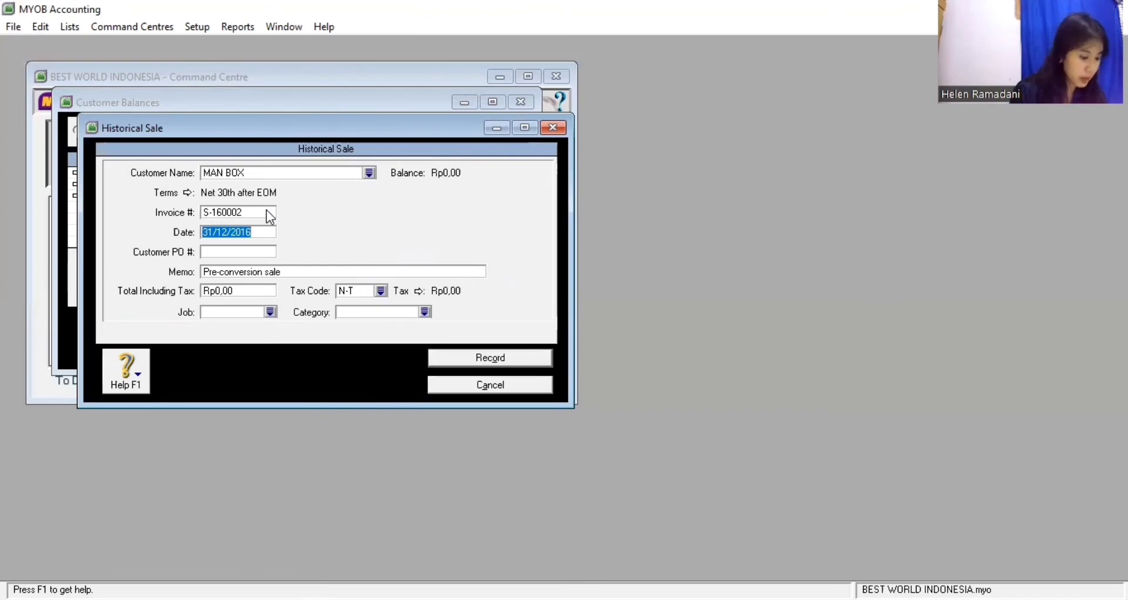
{"action": "key", "text": "Tab"}
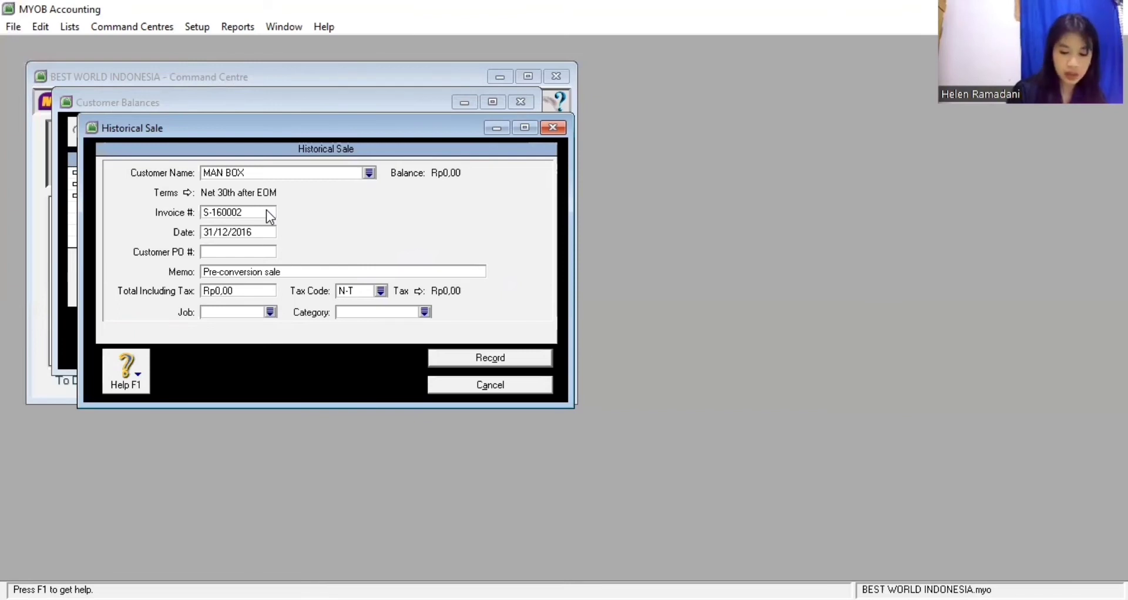
{"action": "type", "text": "MB-"}
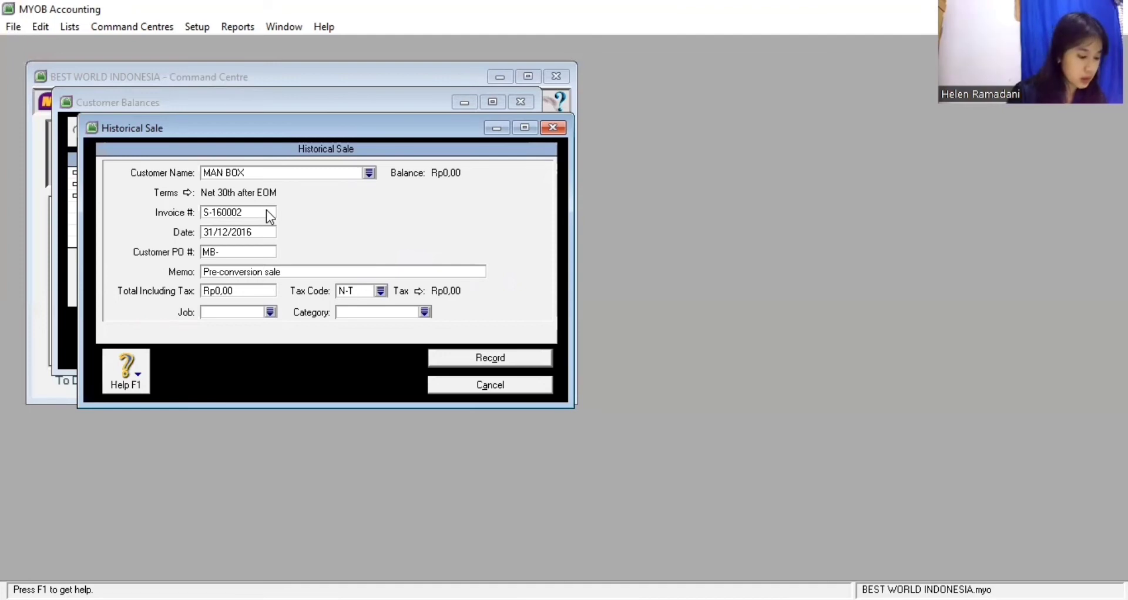
{"action": "type", "text": "1600"}
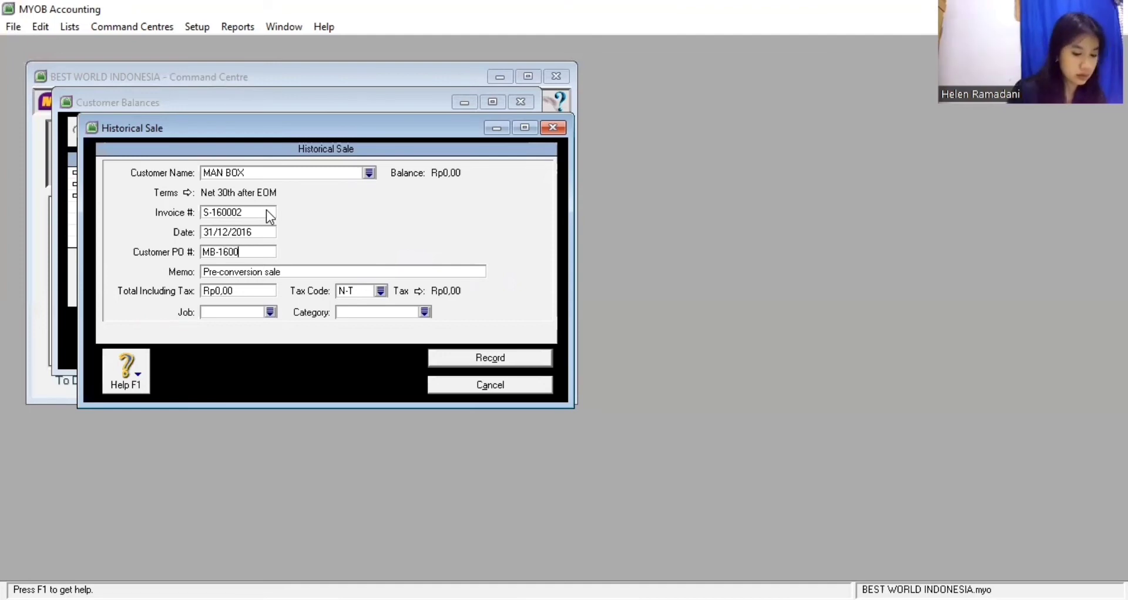
{"action": "type", "text": "01"}
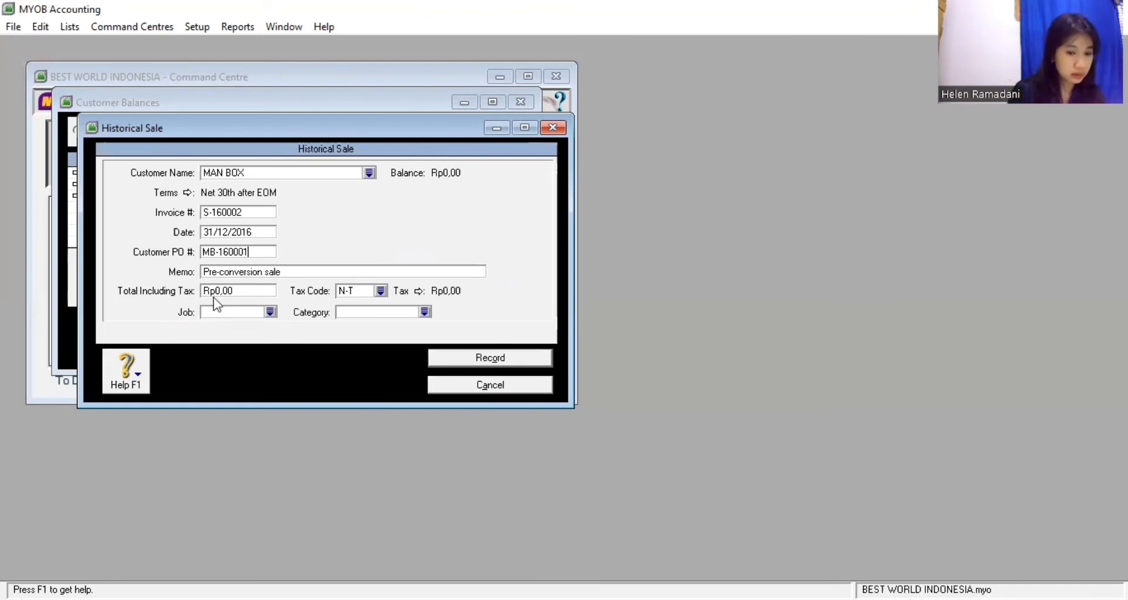
Set the MAN BOX sale total to 3.300.000, tax code VAT, category MDN, and record it
{"action": "left_click", "coordinate": [241, 292]}
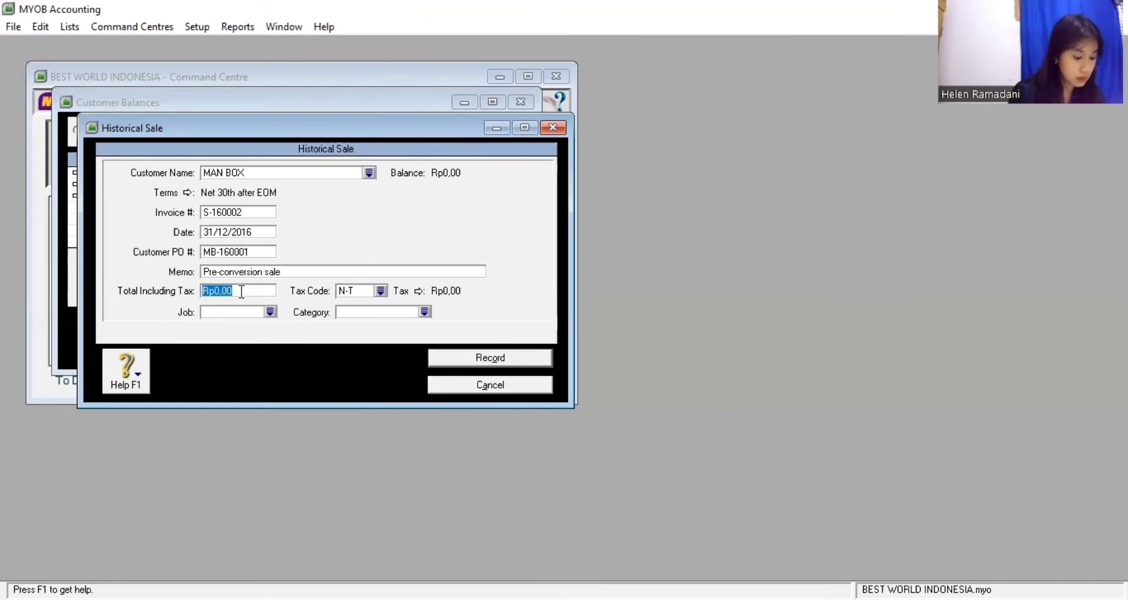
{"action": "type", "text": "3.300."}
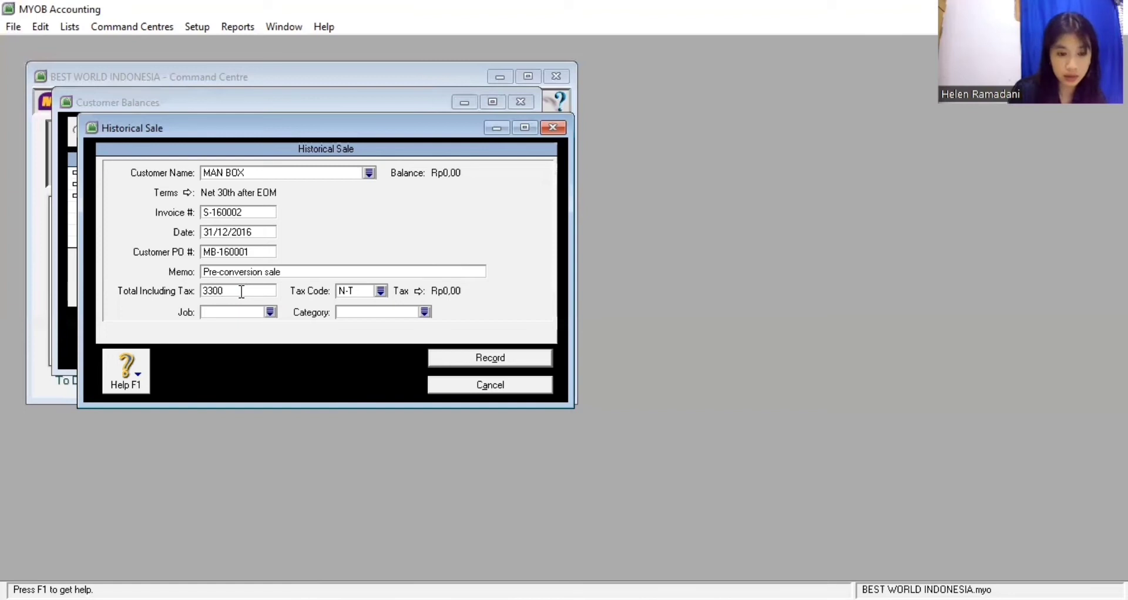
{"action": "type", "text": "000"}
{"action": "key", "text": "Tab"}
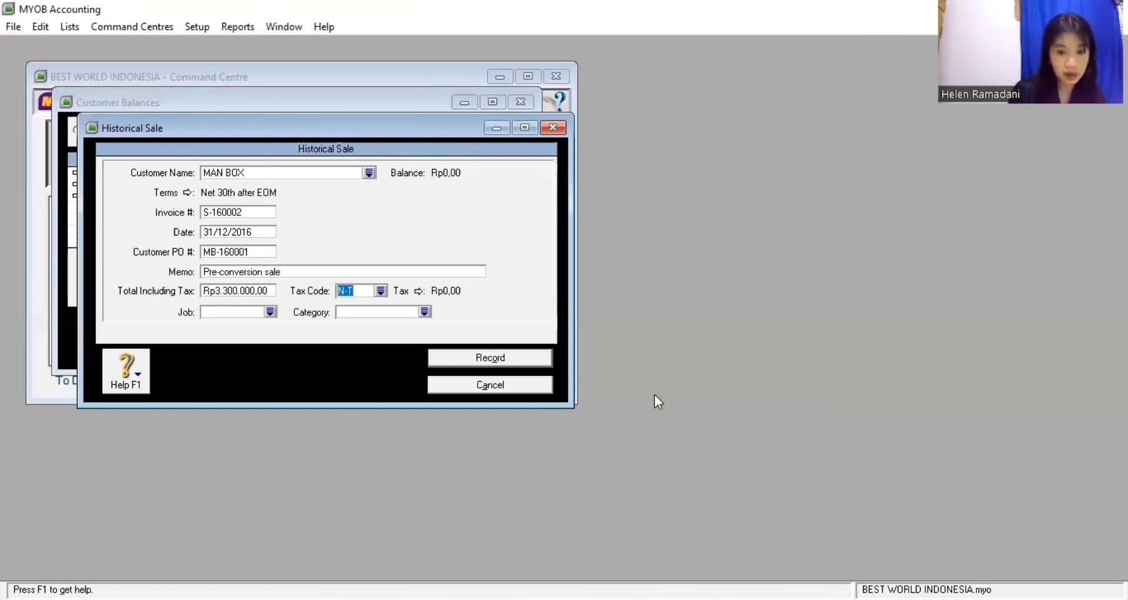
{"action": "type", "text": "VAT"}
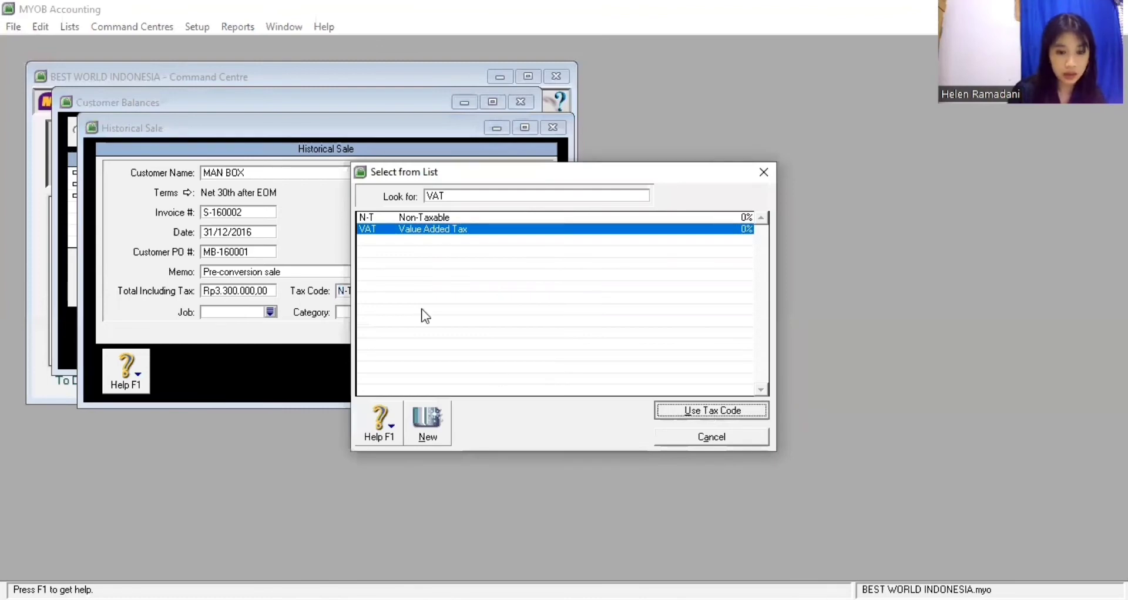
{"action": "double_click", "coordinate": [428, 229]}
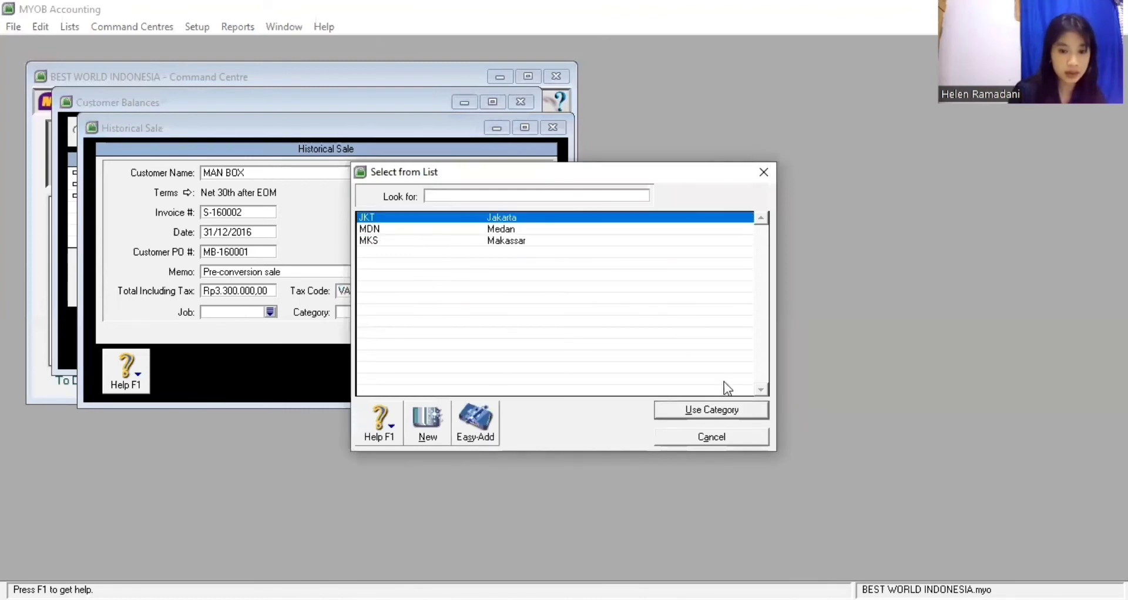
{"action": "left_click", "coordinate": [725, 414]}
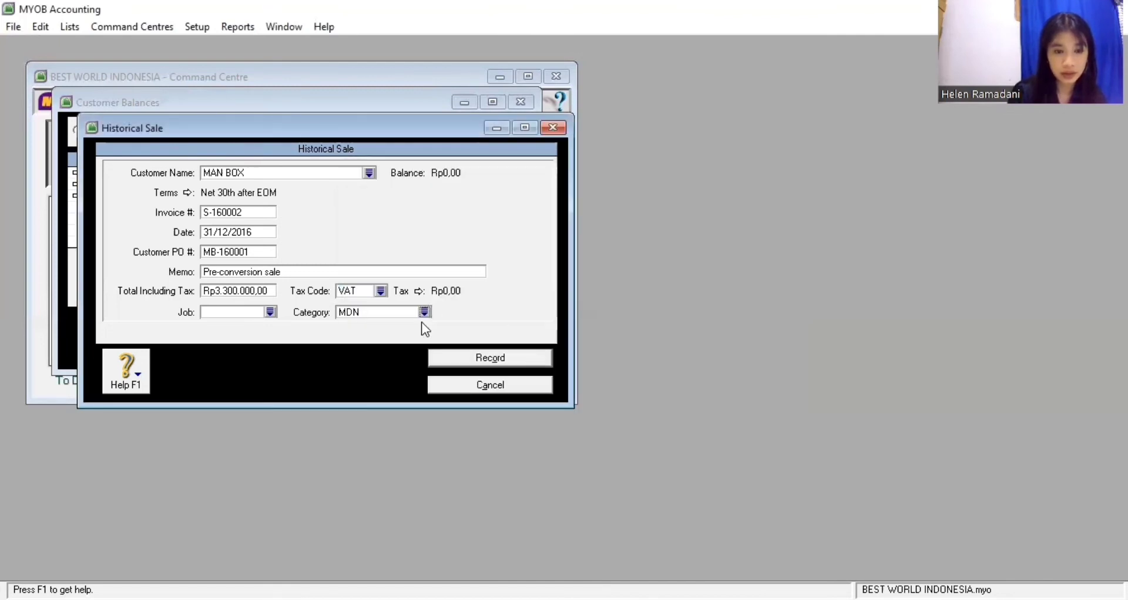
{"action": "key", "text": "Return"}
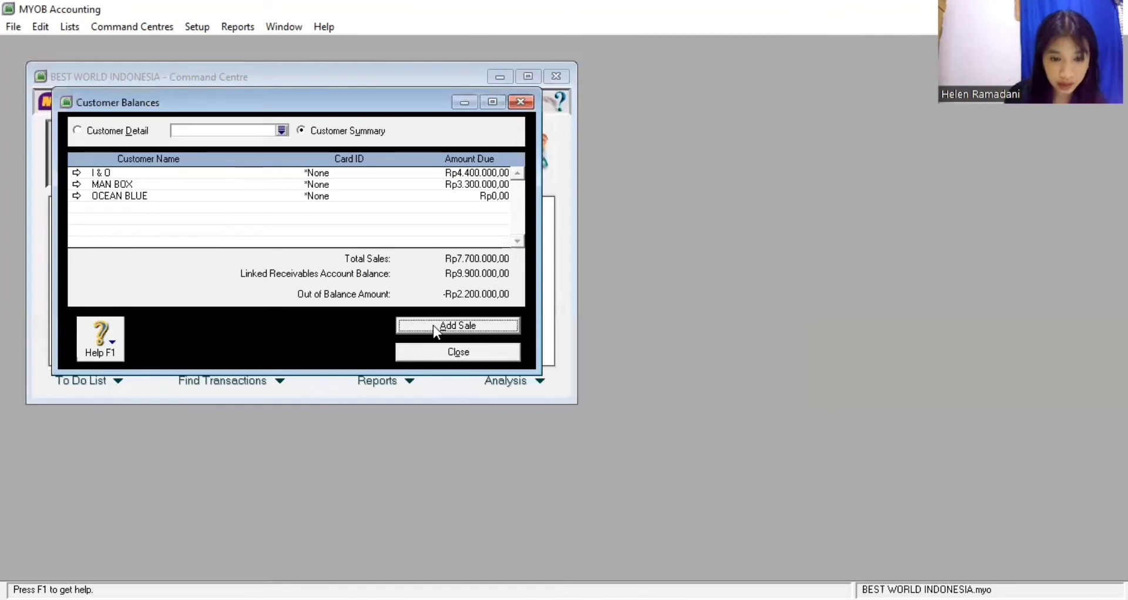
{"action": "left_click", "coordinate": [434, 326]}
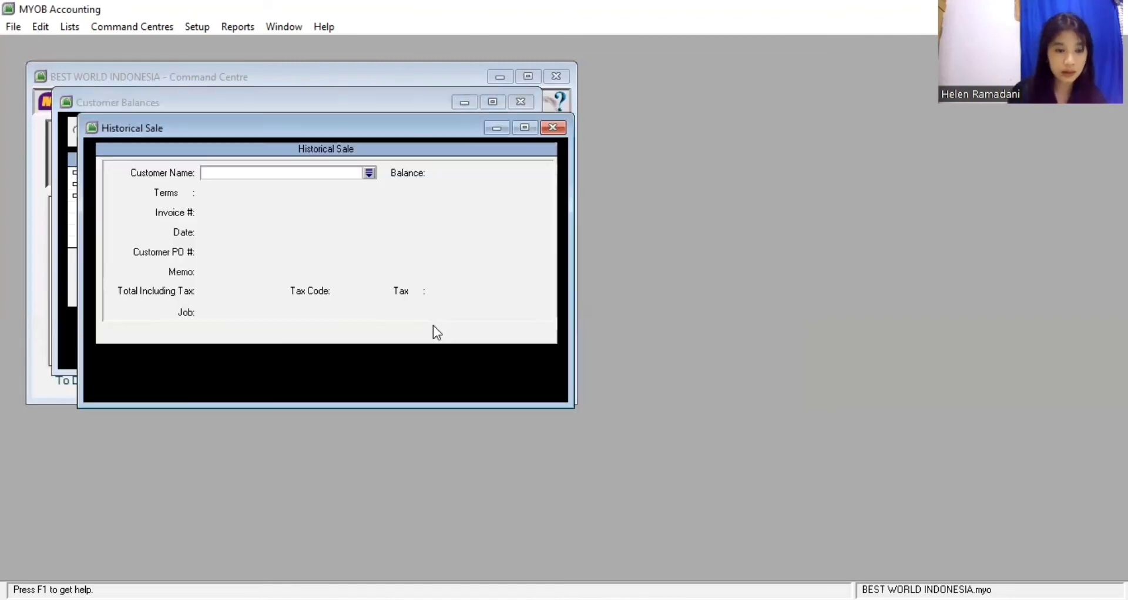
Choose OCEAN BLUE as customer with invoice S-160003 and PO OB-160001
{"action": "left_click", "coordinate": [401, 238]}
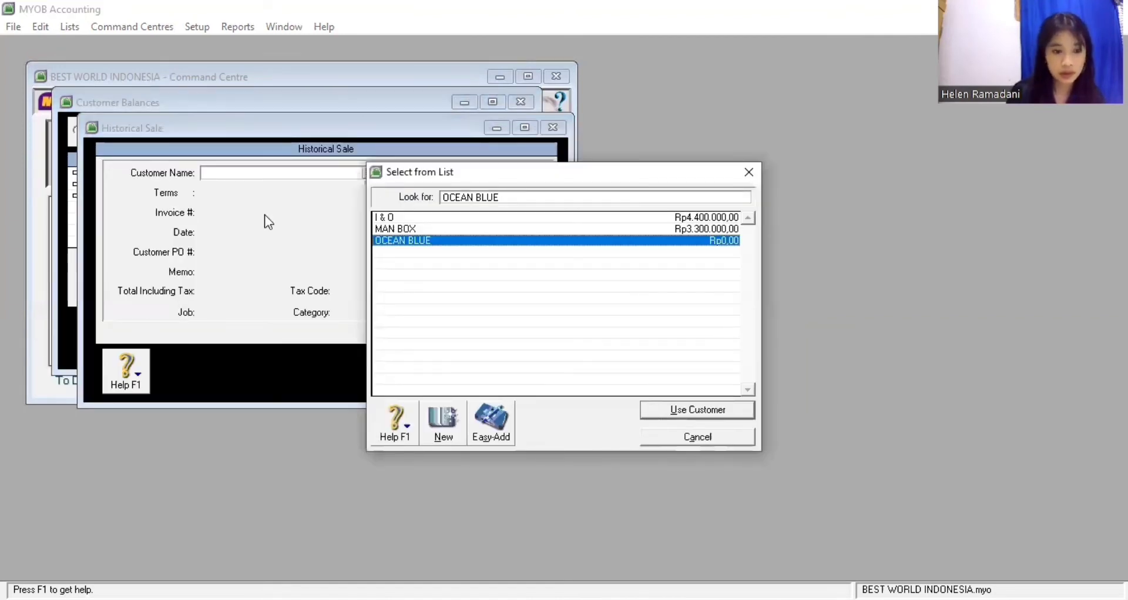
{"action": "key", "text": "Return"}
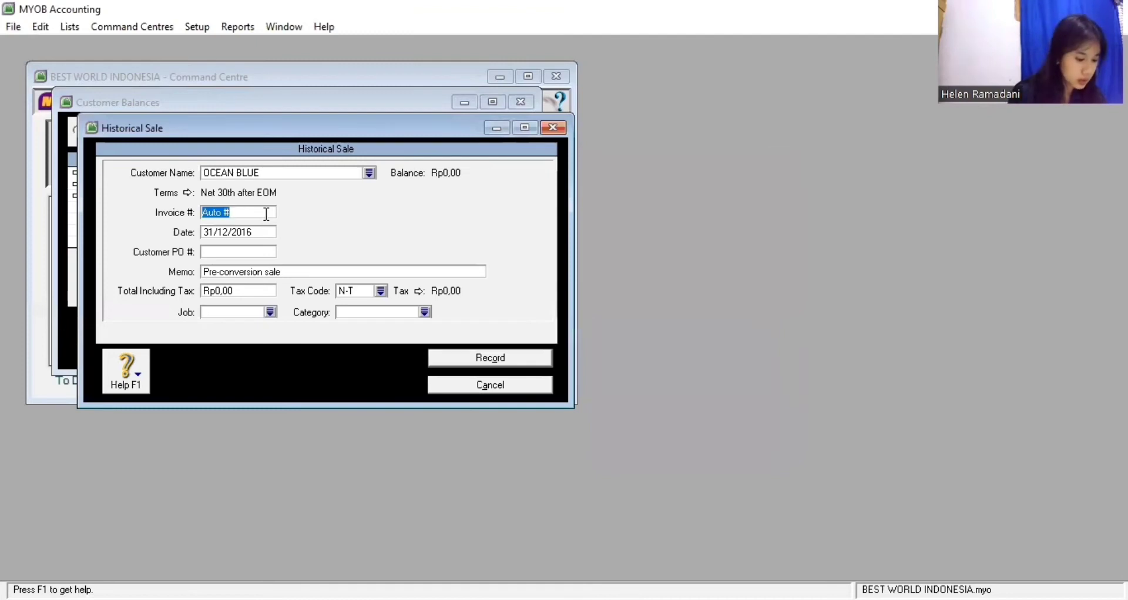
{"action": "type", "text": "S-"}
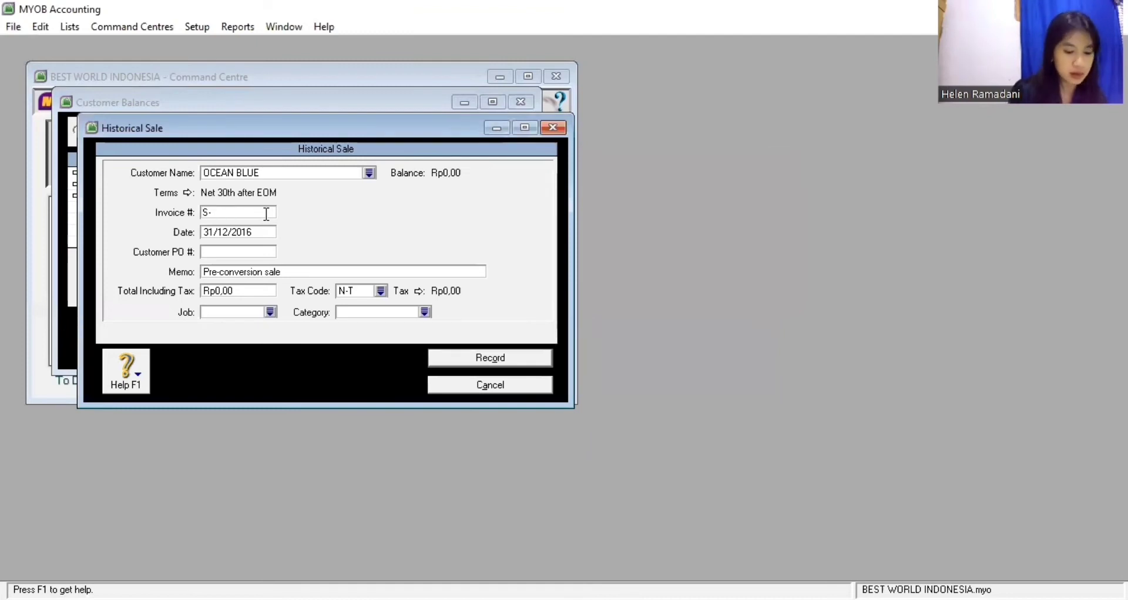
{"action": "type", "text": "160003"}
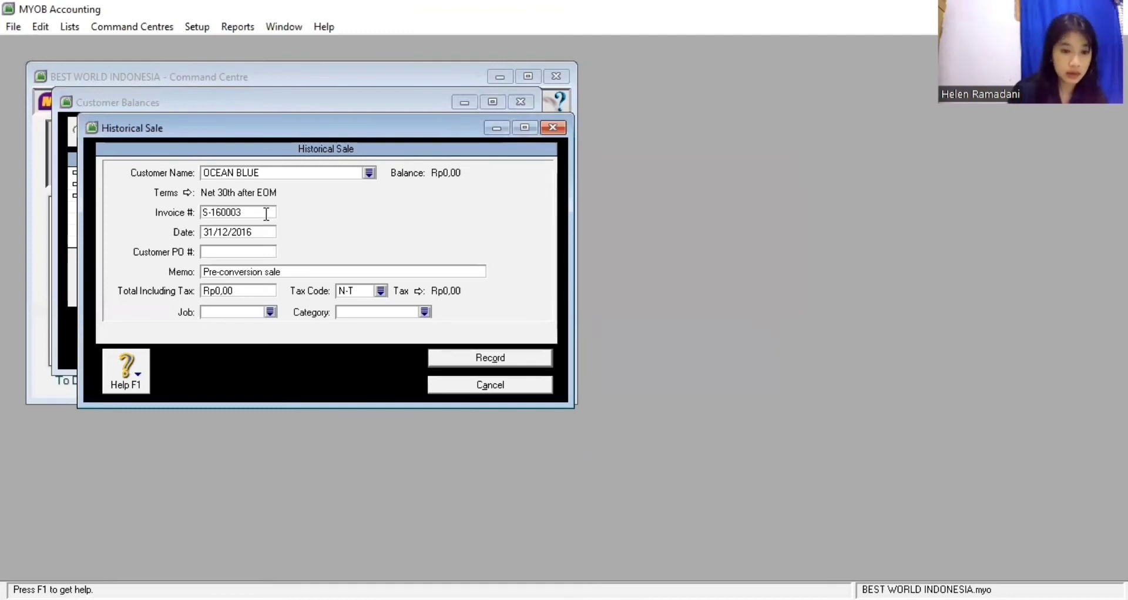
{"action": "key", "text": "Tab"}
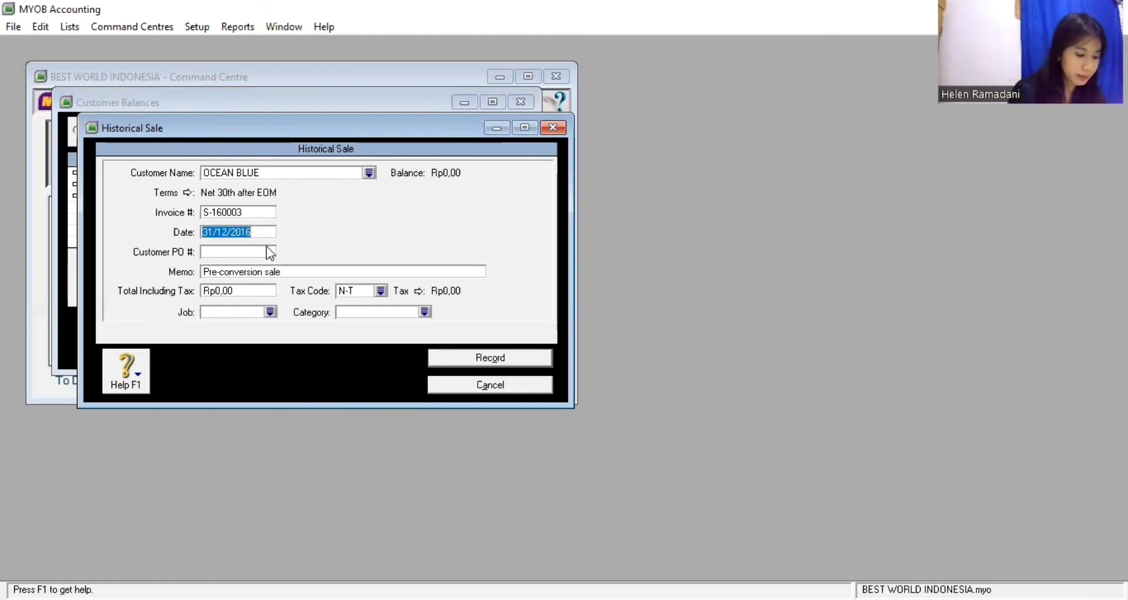
{"action": "key", "text": "Tab"}
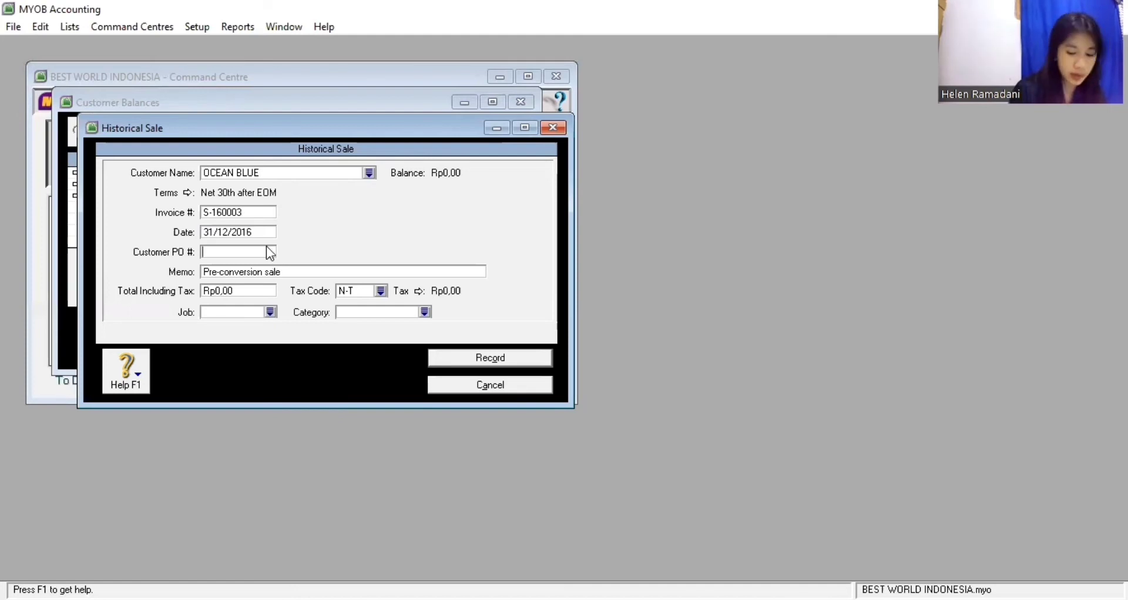
{"action": "type", "text": "OB-"}
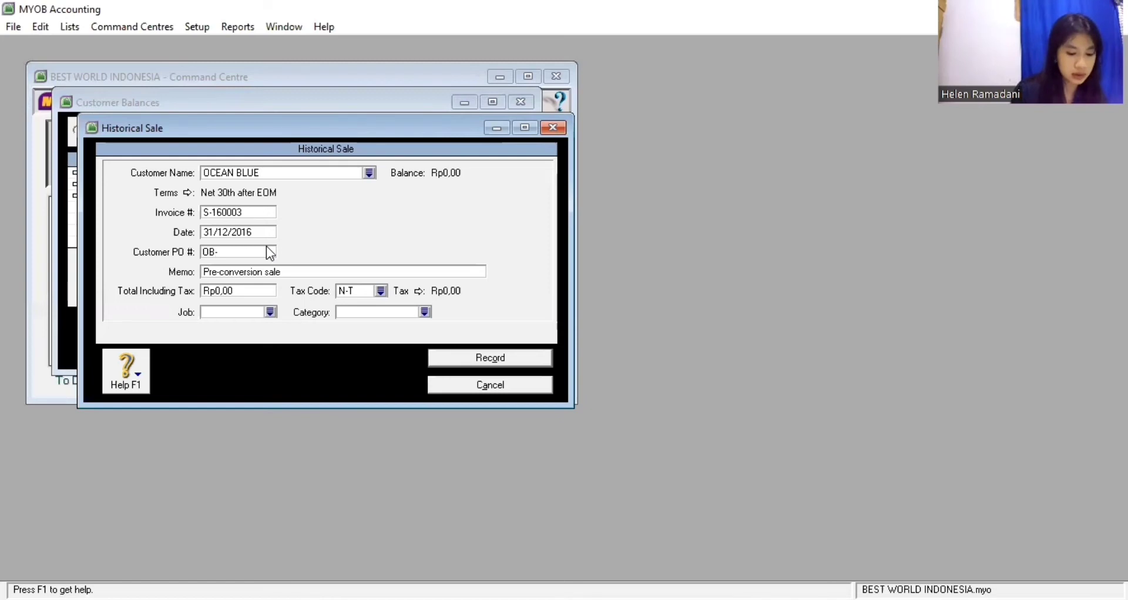
{"action": "type", "text": "16000"}
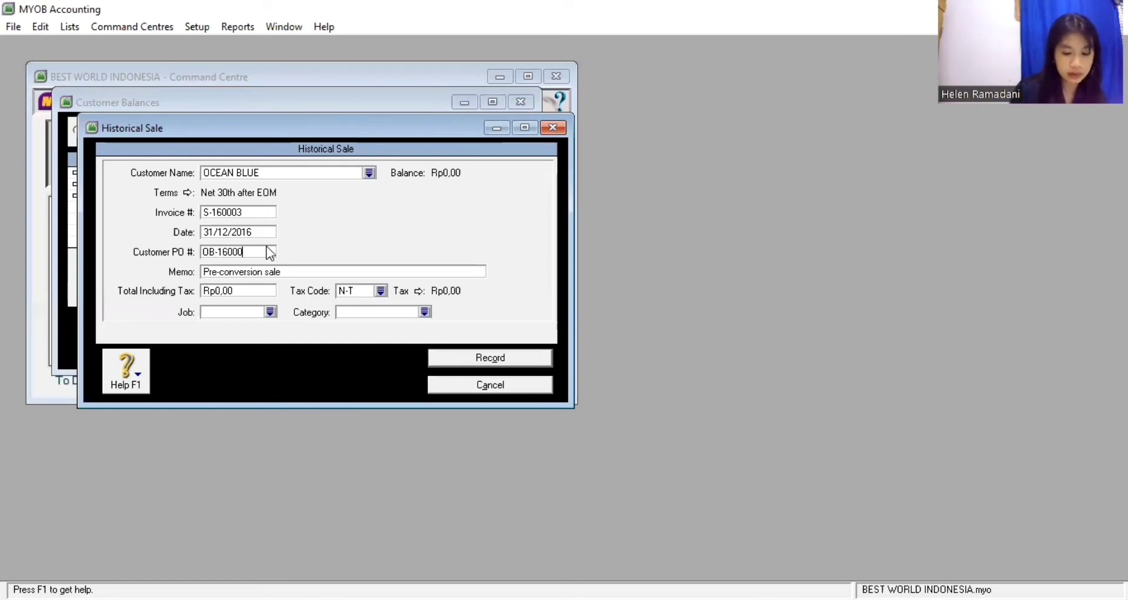
{"action": "type", "text": "1"}
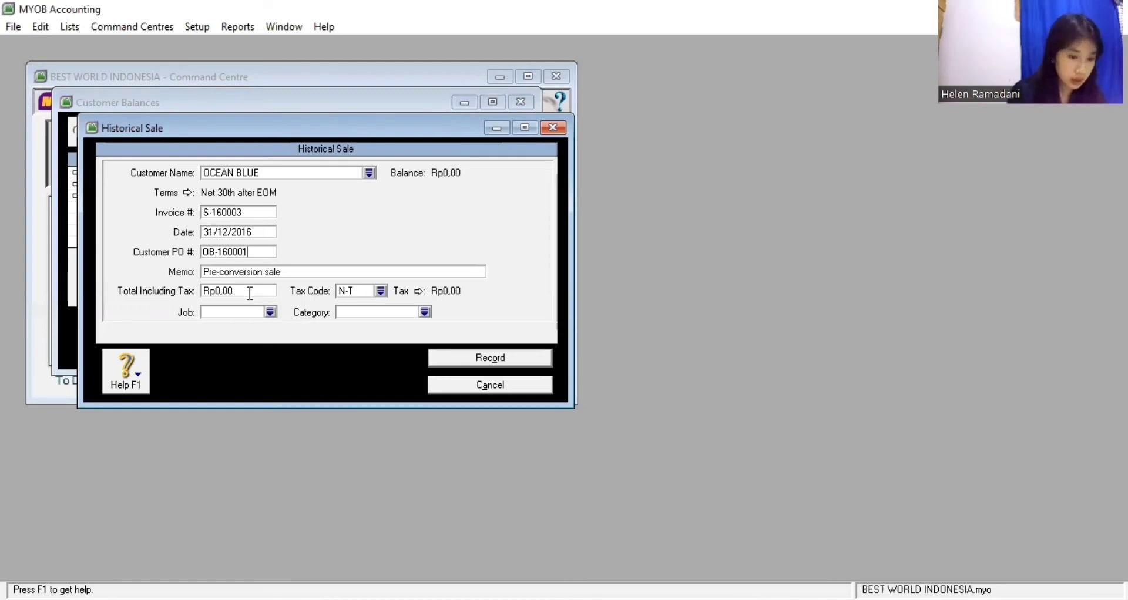
Set the OCEAN BLUE sale total to 2.200.000, tax code VAT, category MKS, and record it
{"action": "left_click", "coordinate": [249, 291]}
{"action": "type", "text": "22"}
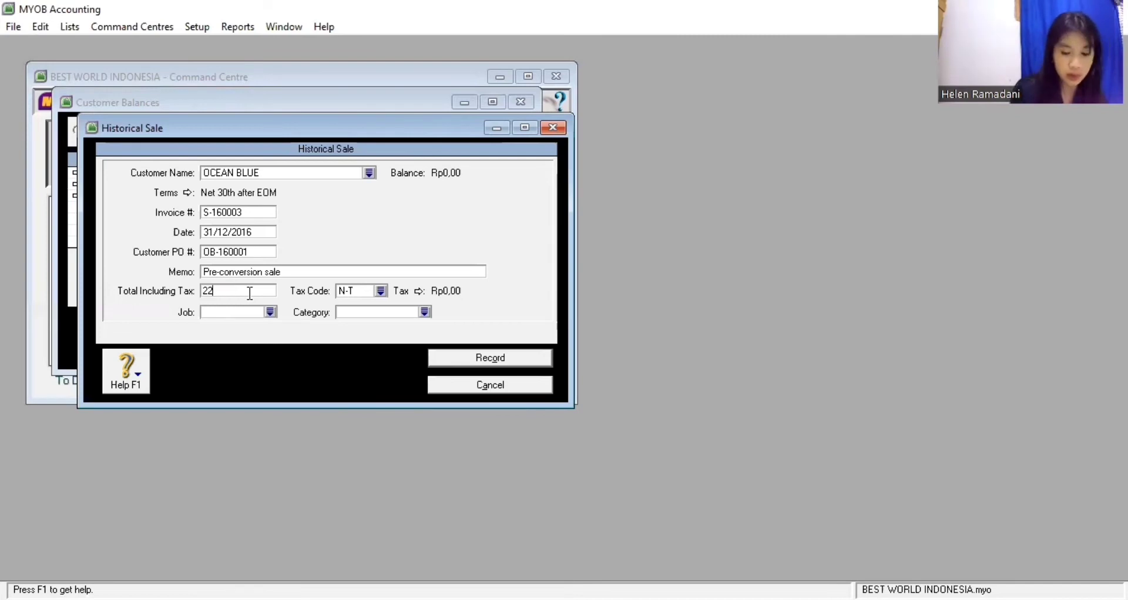
{"action": "type", "text": "00000"}
{"action": "key", "text": "Tab"}
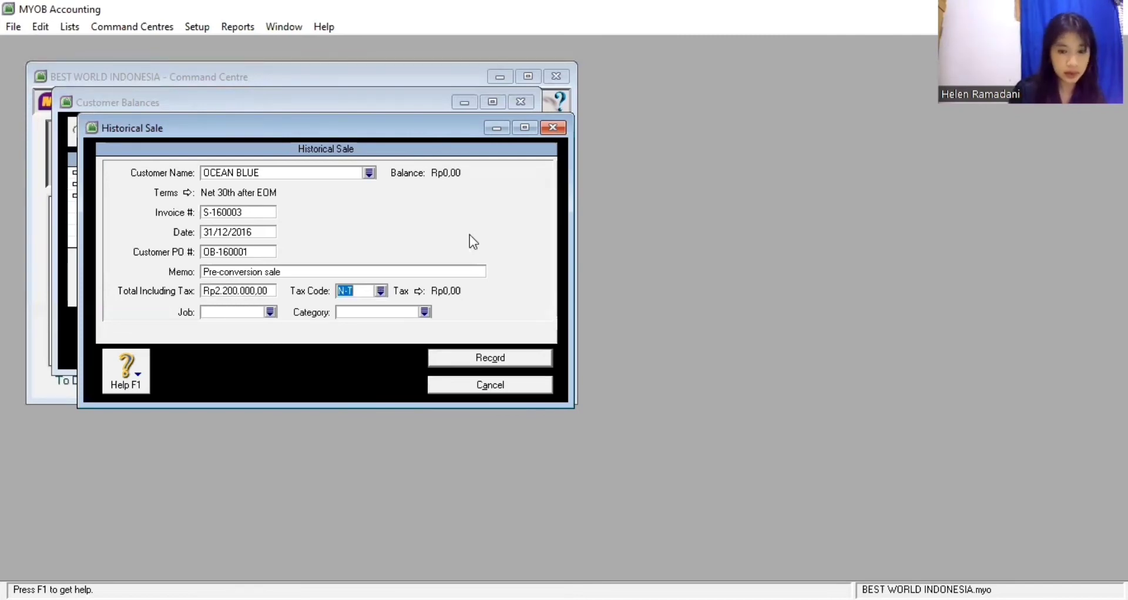
{"action": "key", "text": "Return"}
{"action": "key", "text": "Down"}
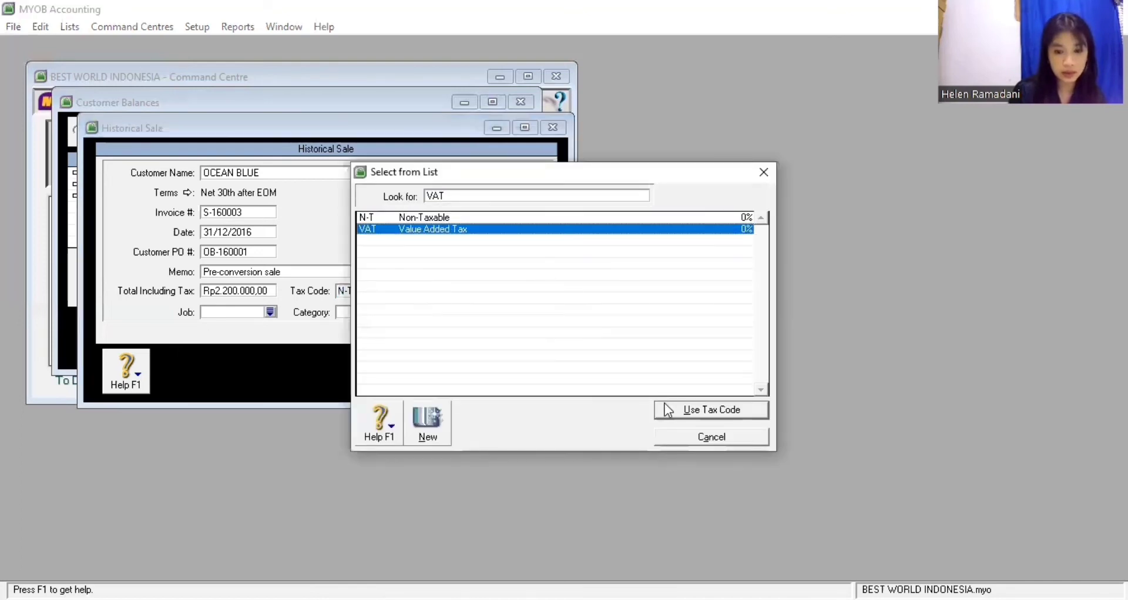
{"action": "key", "text": "Return"}
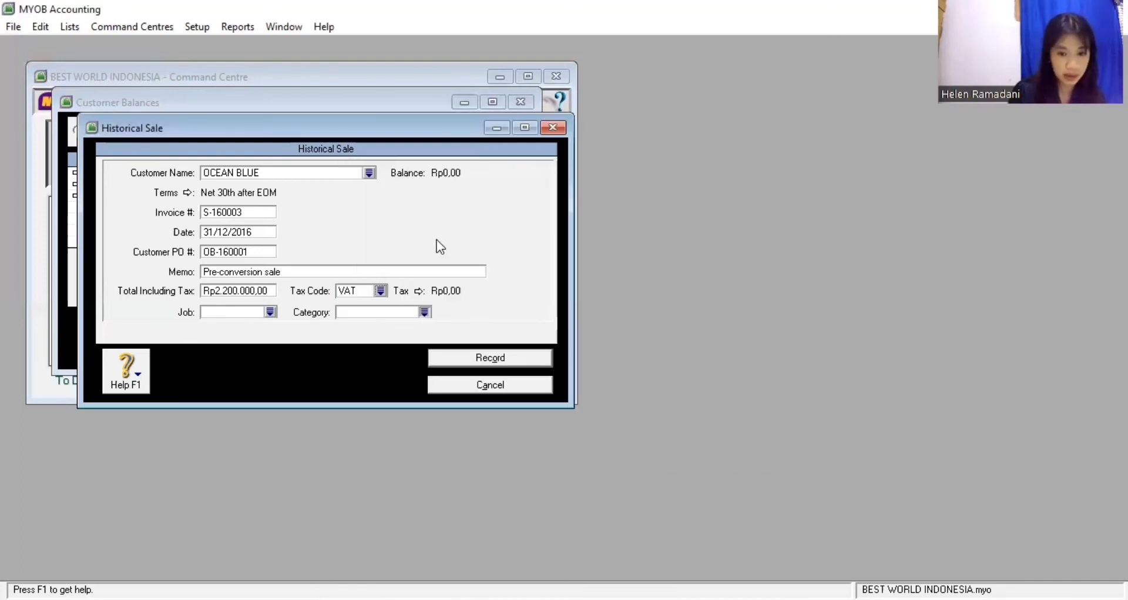
{"action": "type", "text": "MKS"}
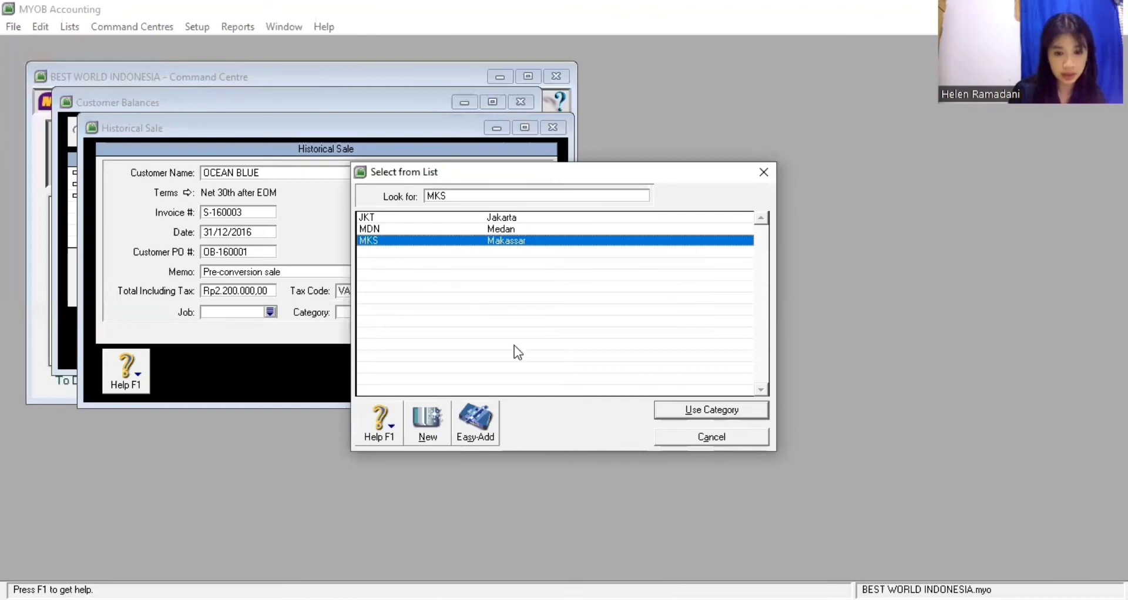
{"action": "key", "text": "Return"}
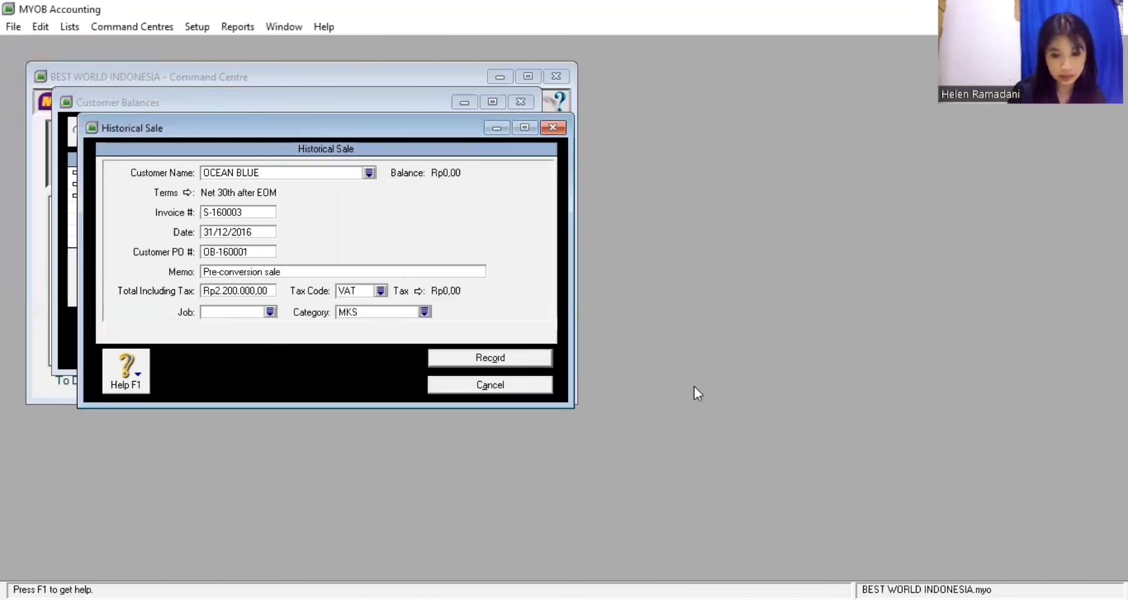
{"action": "key", "text": "Return"}
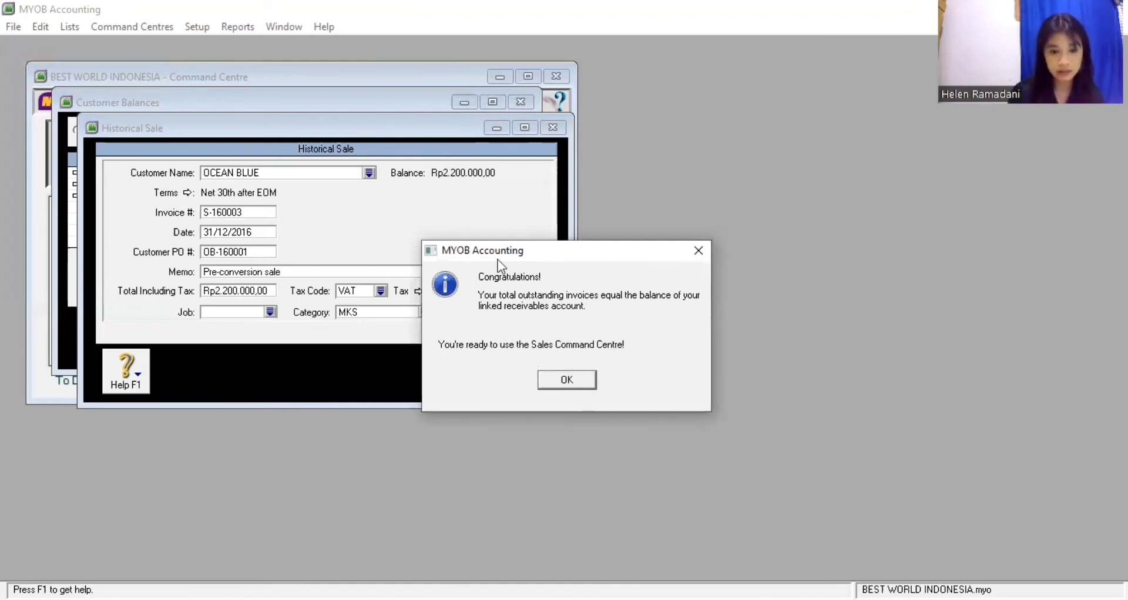
Dismiss the balanced-receivables confirmation and close Customer Balances
{"action": "key", "text": "Return"}
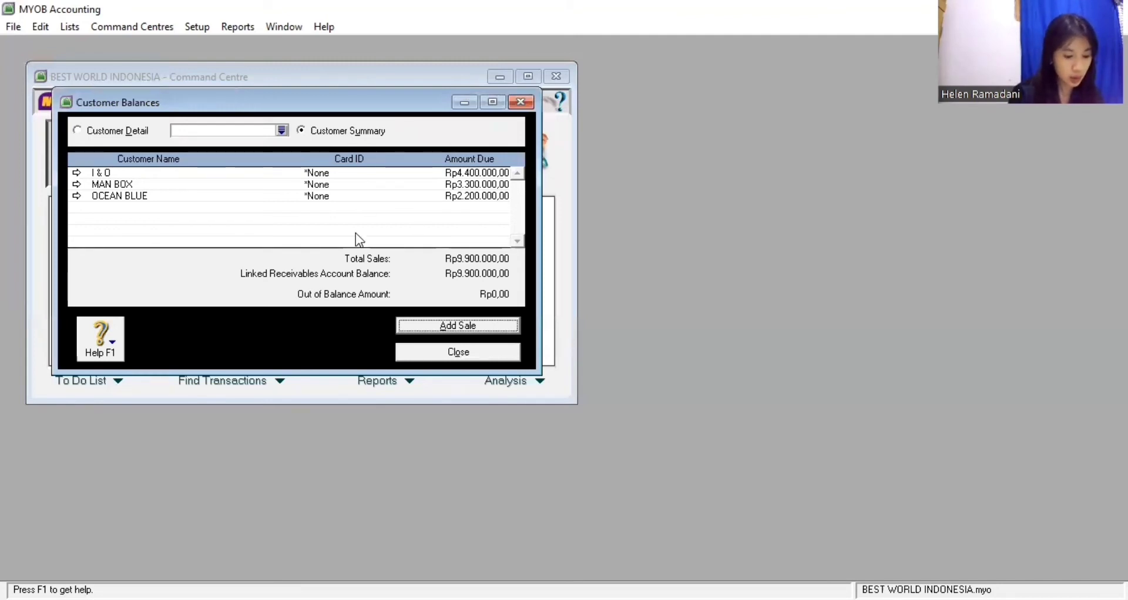
{"action": "left_click", "coordinate": [435, 353]}
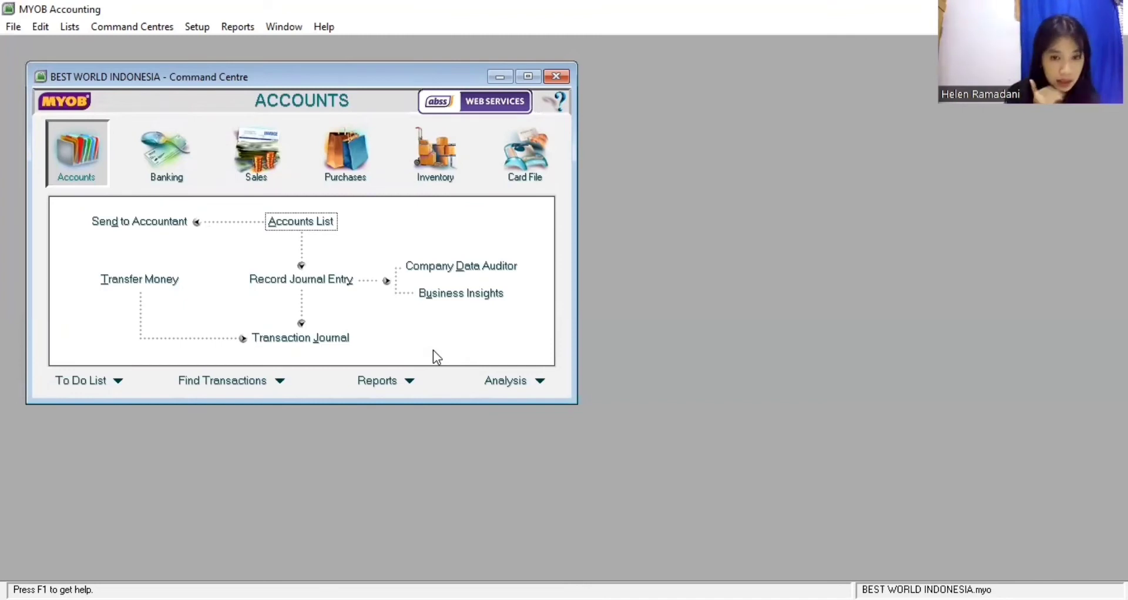
Open Supplier Balances from Setup > Balances and begin a new historical purchase
{"action": "left_click", "coordinate": [205, 29]}
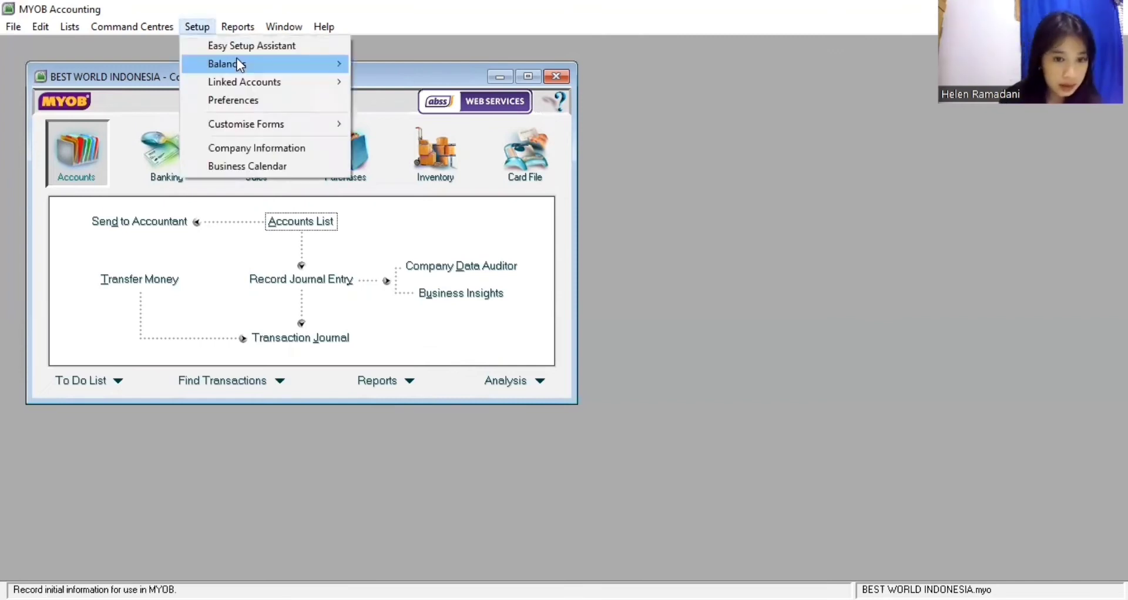
{"action": "mouse_move", "coordinate": [238, 59]}
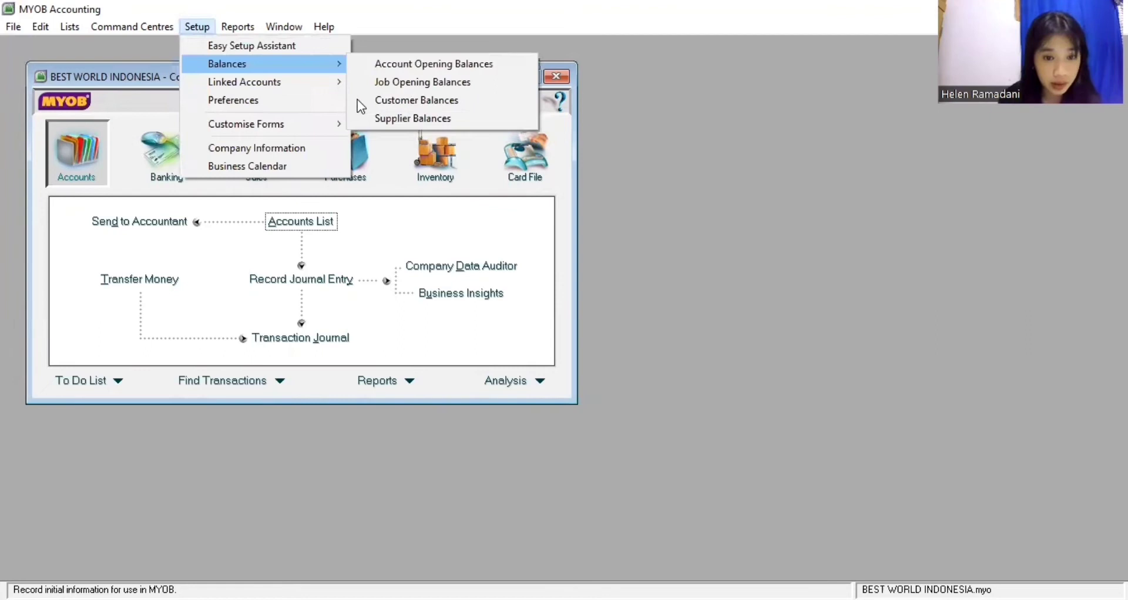
{"action": "left_click", "coordinate": [380, 120]}
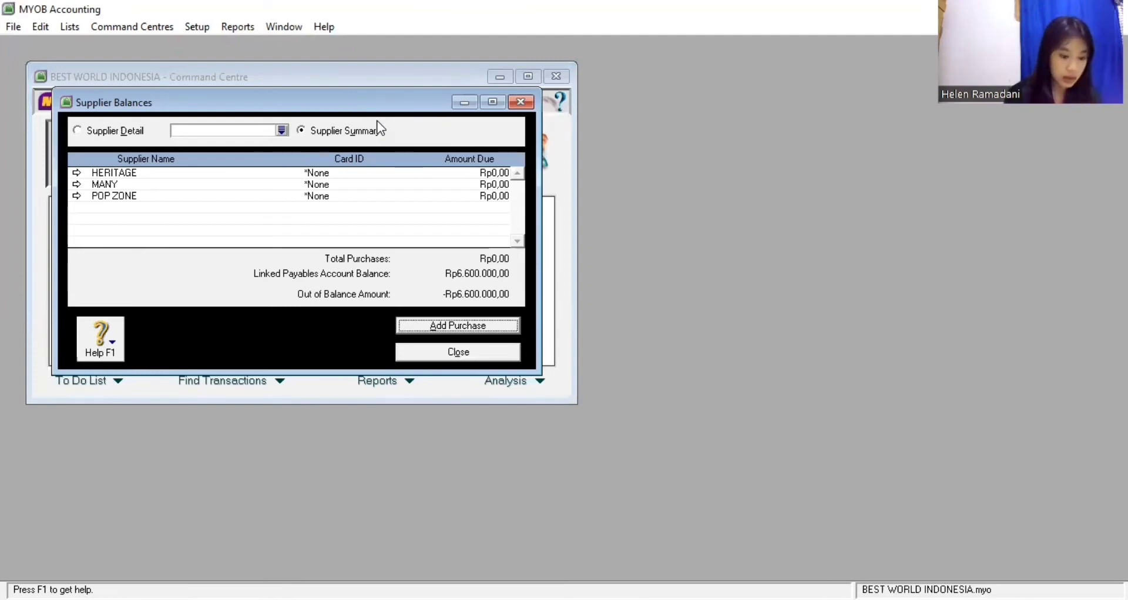
{"action": "left_click", "coordinate": [403, 327]}
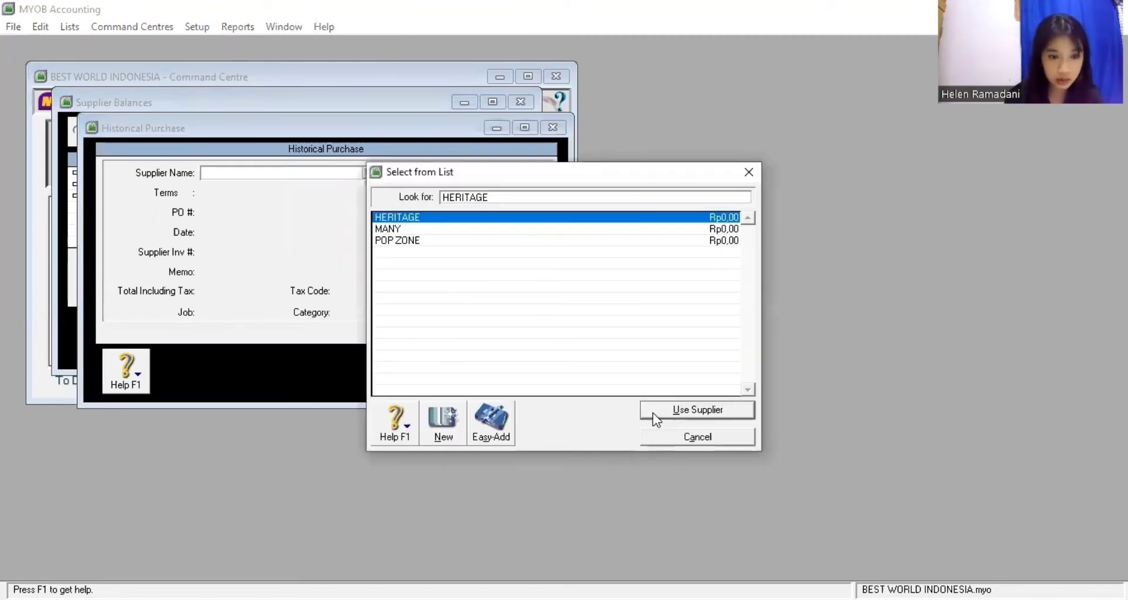
Choose supplier HERITAGE with PO P-160001, date 31/12/16 and supplier invoice HT-160001
{"action": "key", "text": "Return"}
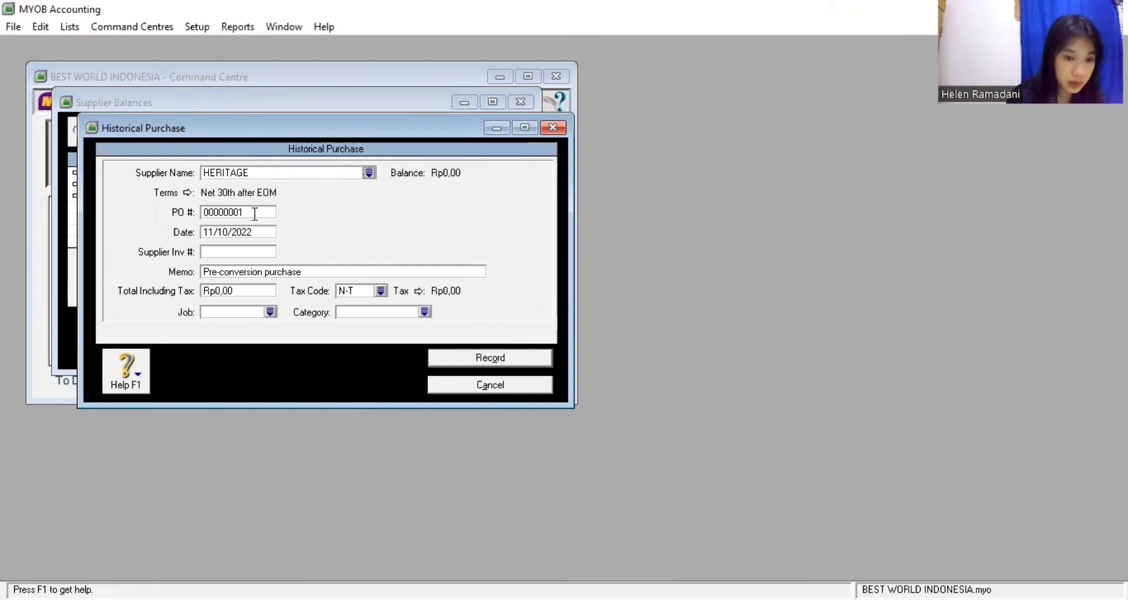
{"action": "left_click", "coordinate": [254, 214]}
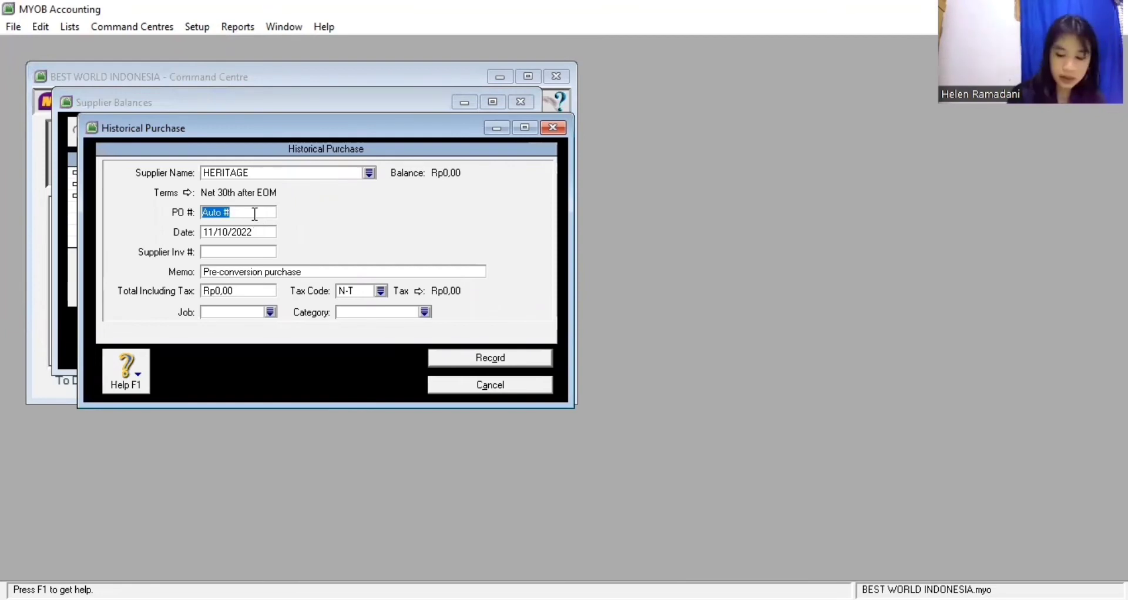
{"action": "type", "text": "P-"}
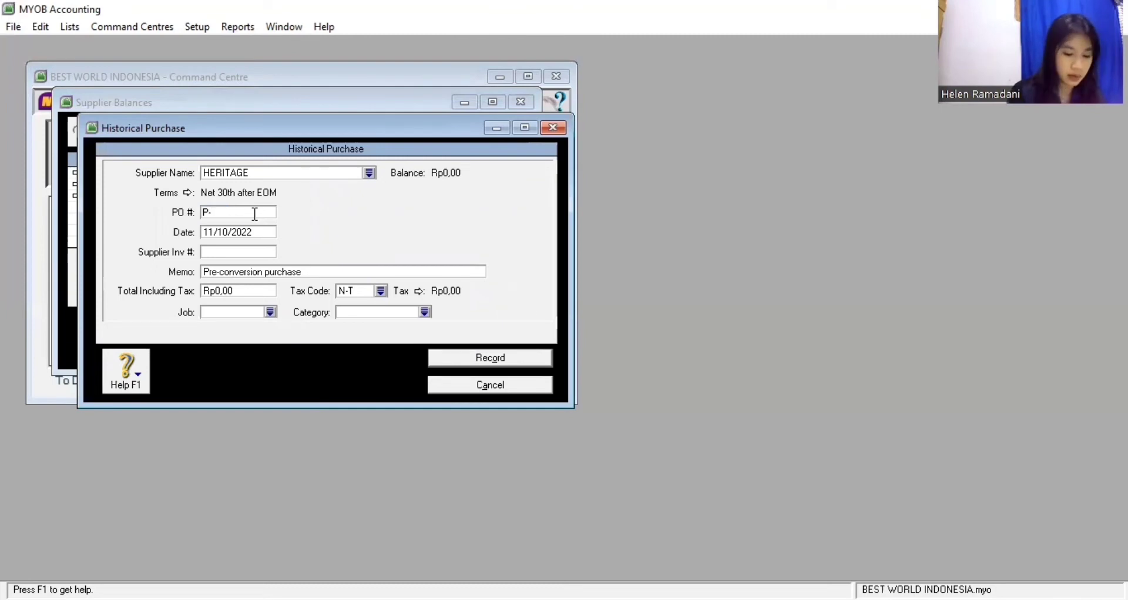
{"action": "type", "text": "16000"}
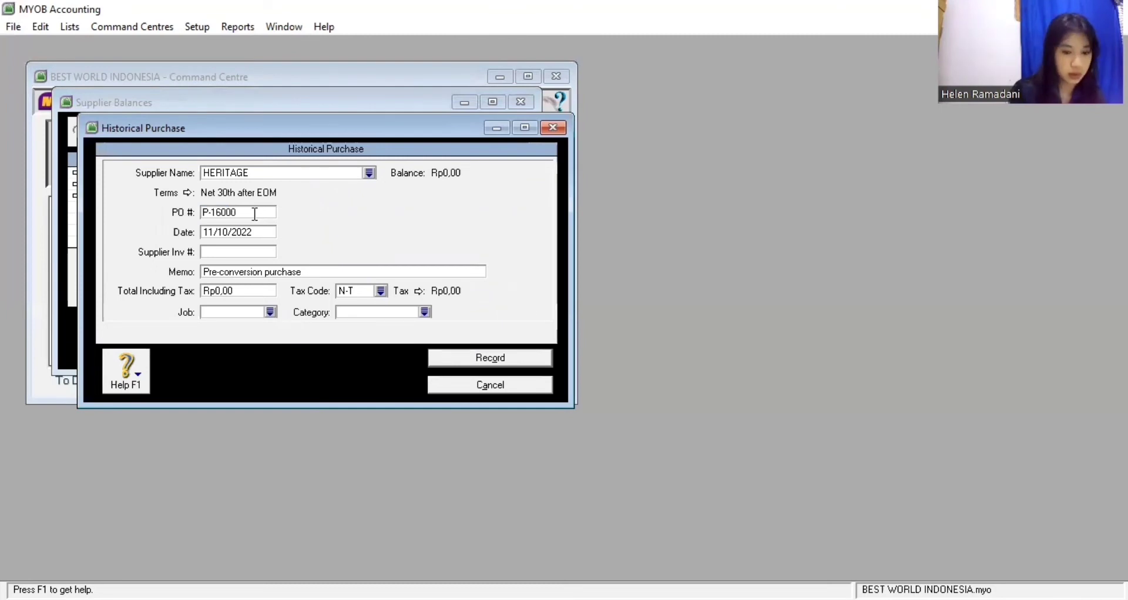
{"action": "type", "text": "1"}
{"action": "key", "text": "Tab"}
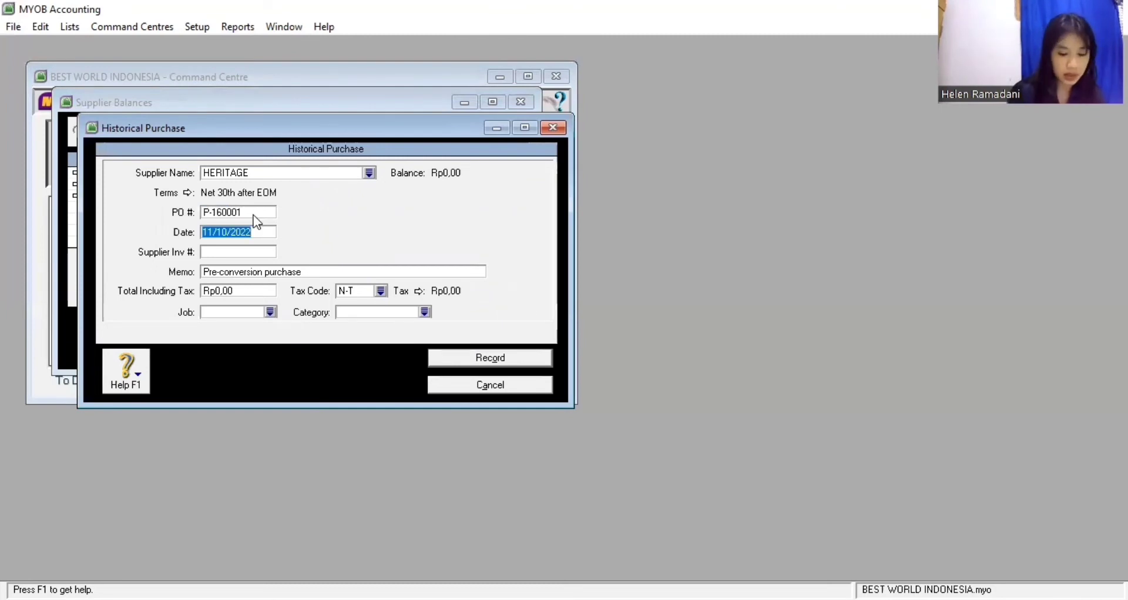
{"action": "type", "text": "31"}
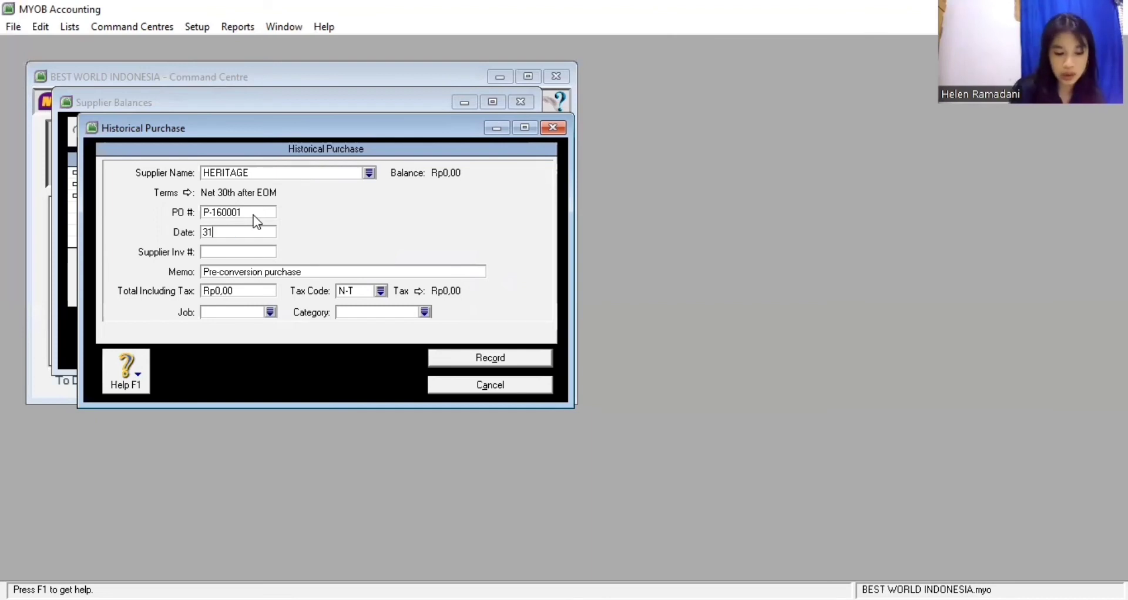
{"action": "type", "text": "/12/16"}
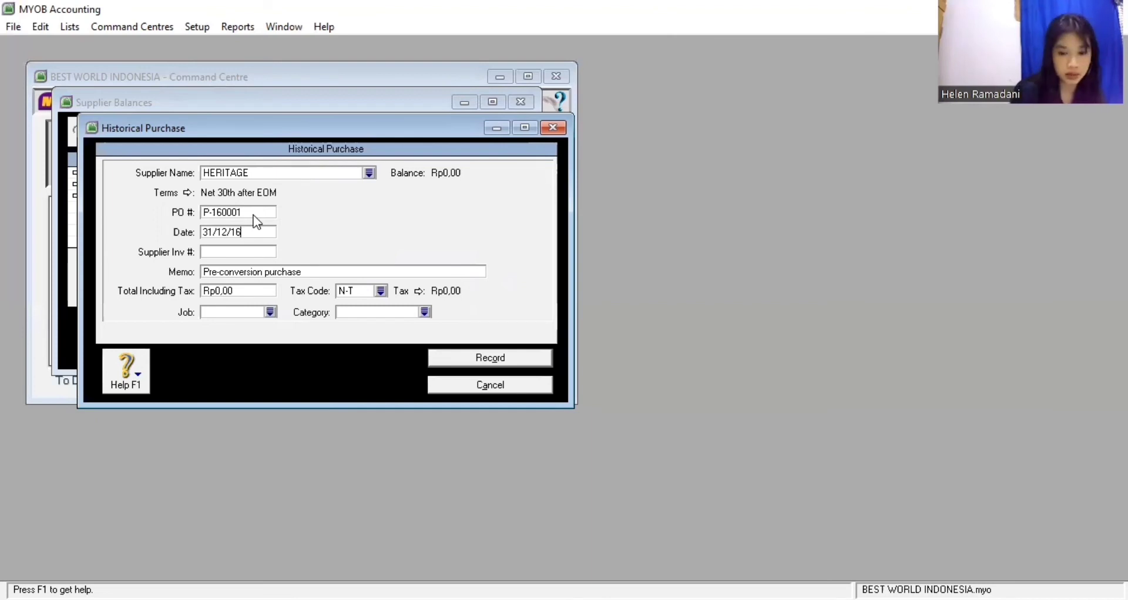
{"action": "key", "text": "Tab"}
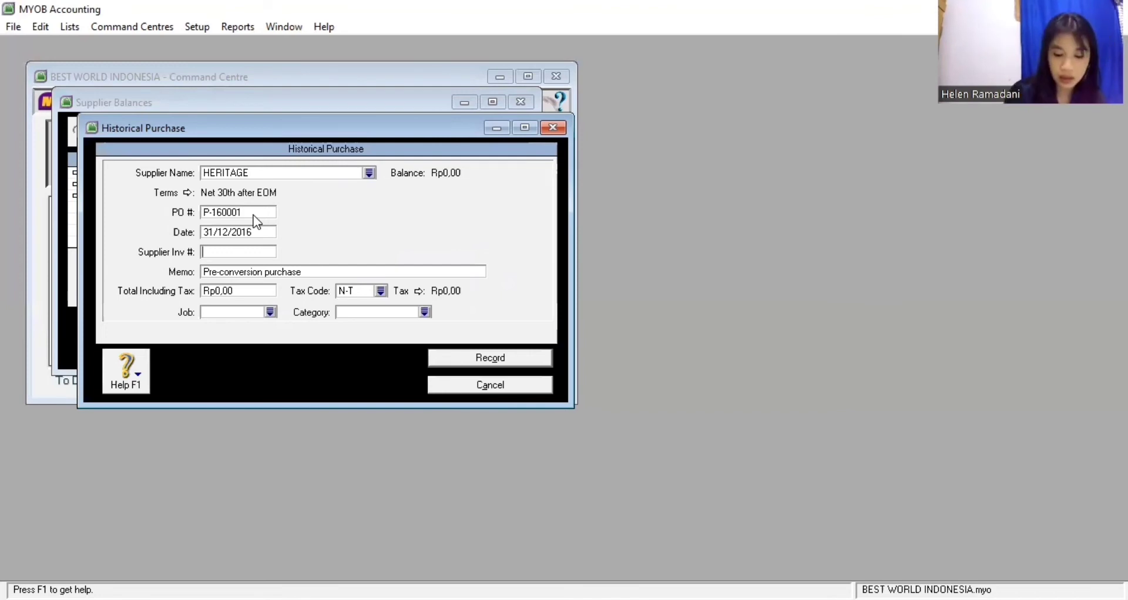
{"action": "type", "text": "H"}
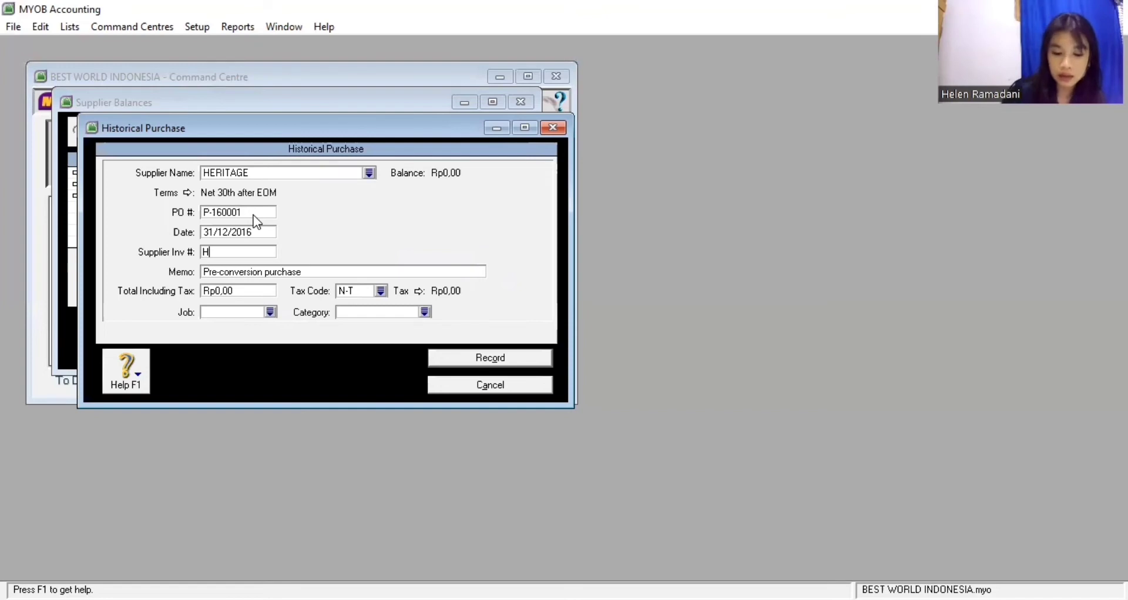
{"action": "type", "text": "T-"}
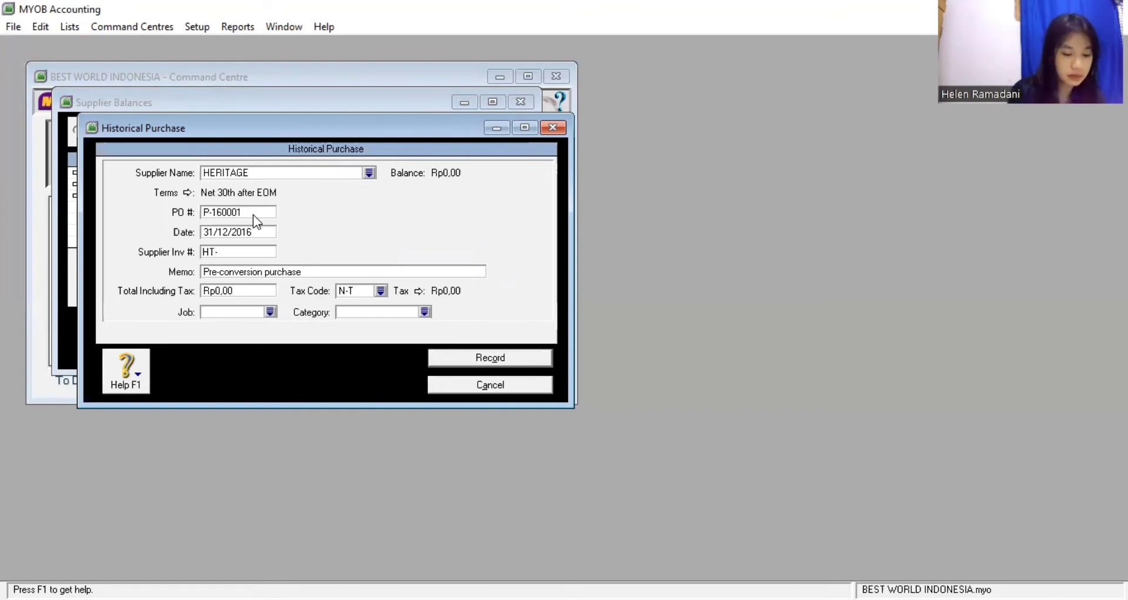
{"action": "type", "text": "160"}
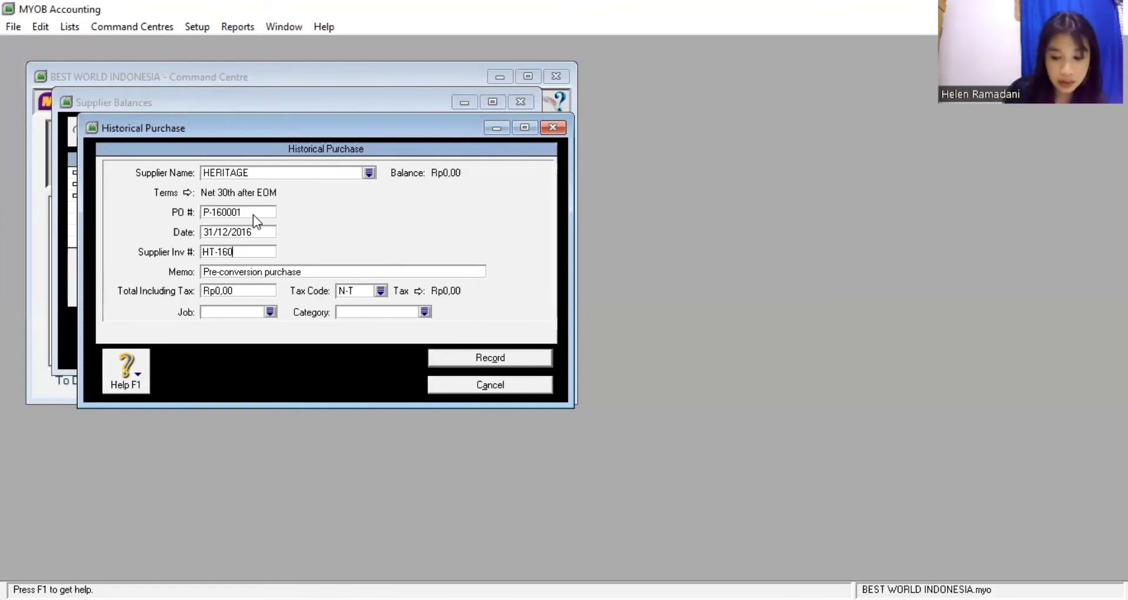
{"action": "type", "text": "001"}
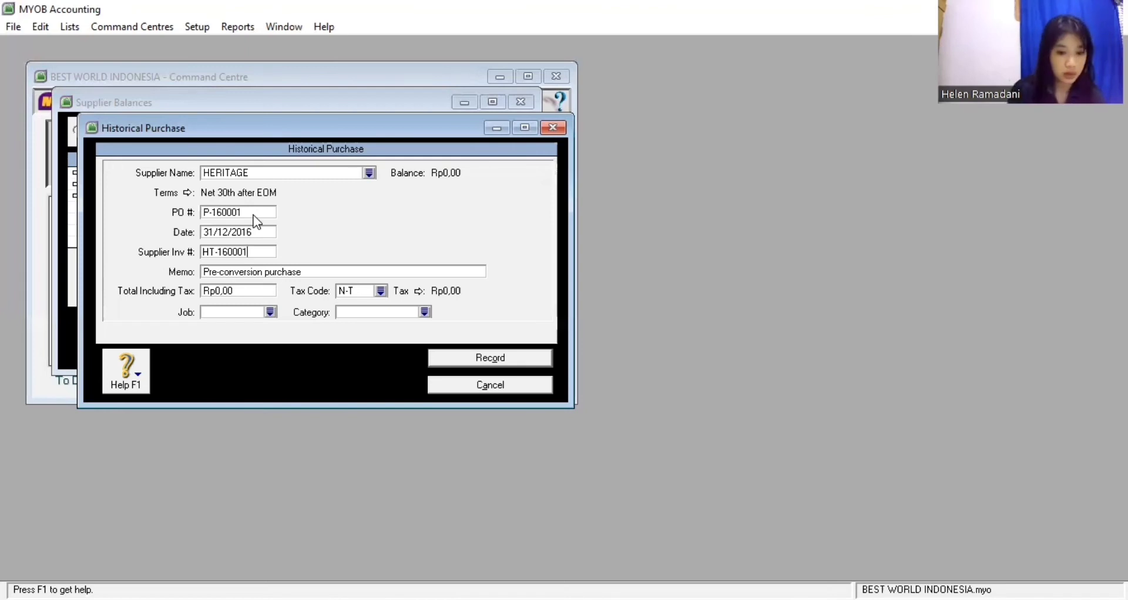
Set the HERITAGE purchase total to 3.300.000 with tax code VAT and category JKT
{"action": "left_click", "coordinate": [235, 293]}
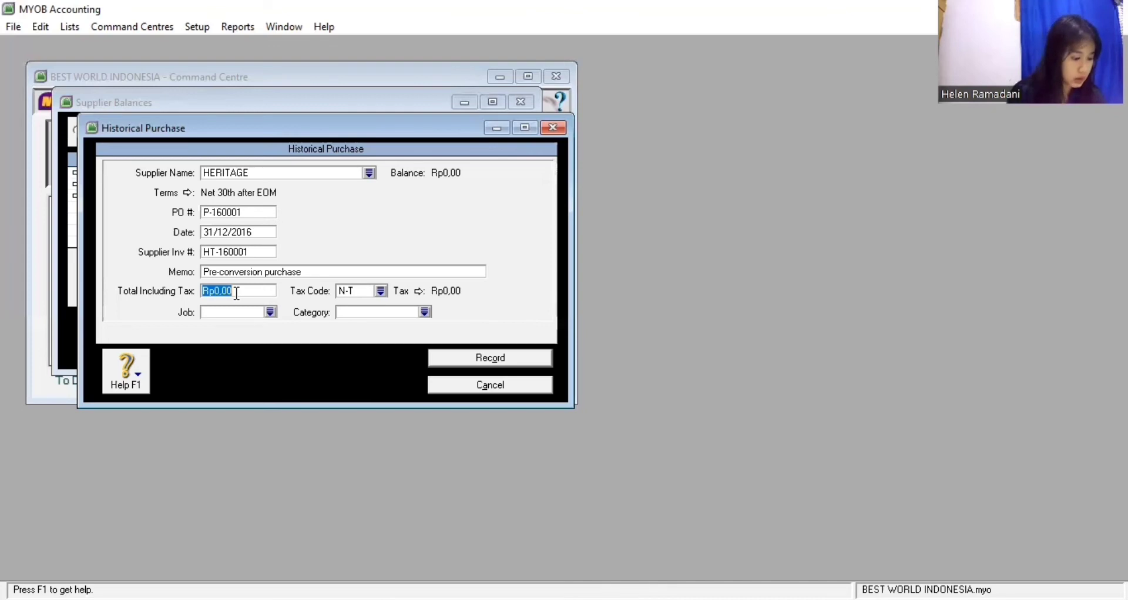
{"action": "type", "text": "3300000"}
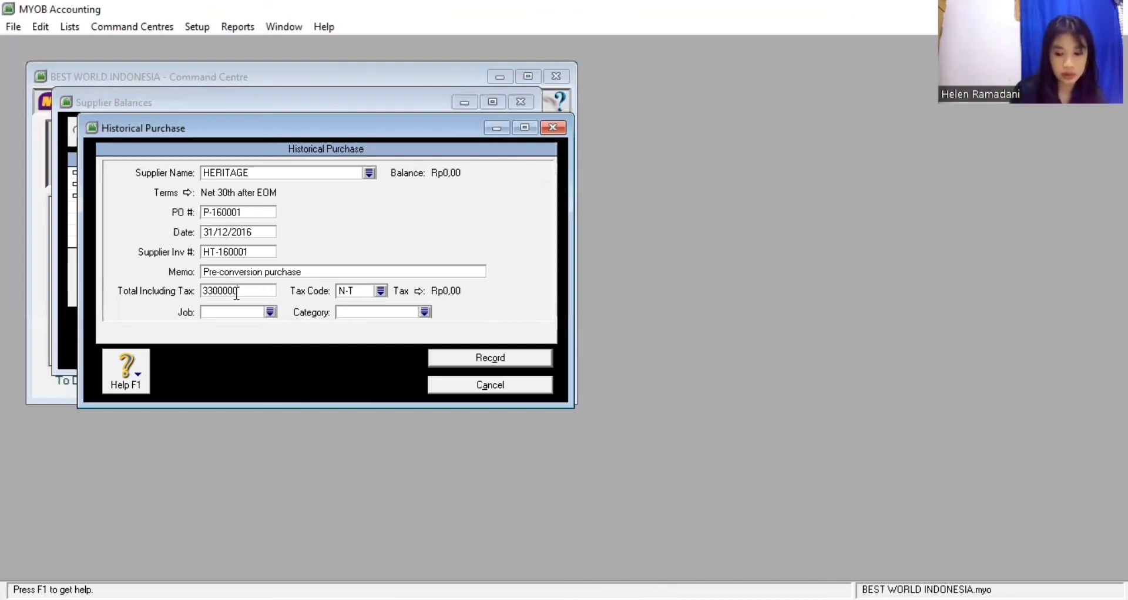
{"action": "key", "text": "Tab"}
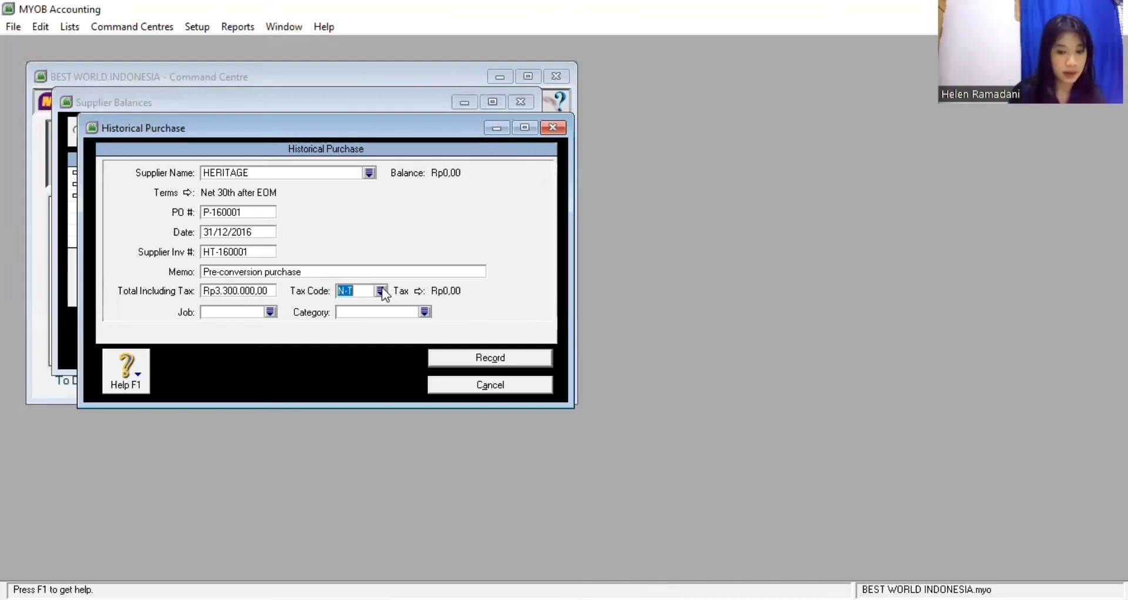
{"action": "type", "text": "VAT"}
{"action": "key", "text": "Tab"}
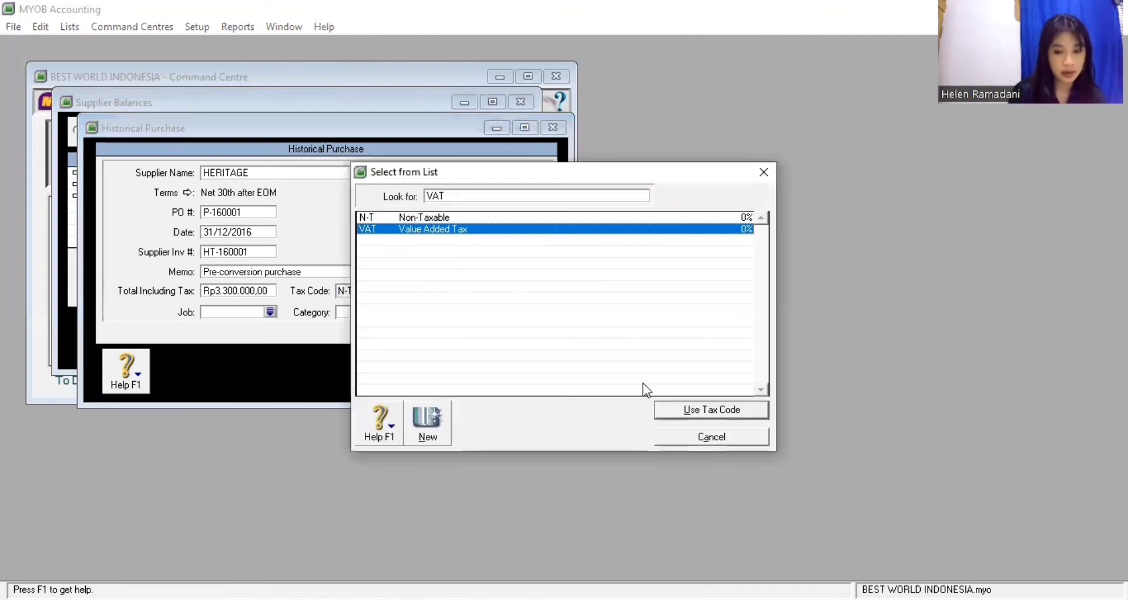
{"action": "key", "text": "Return"}
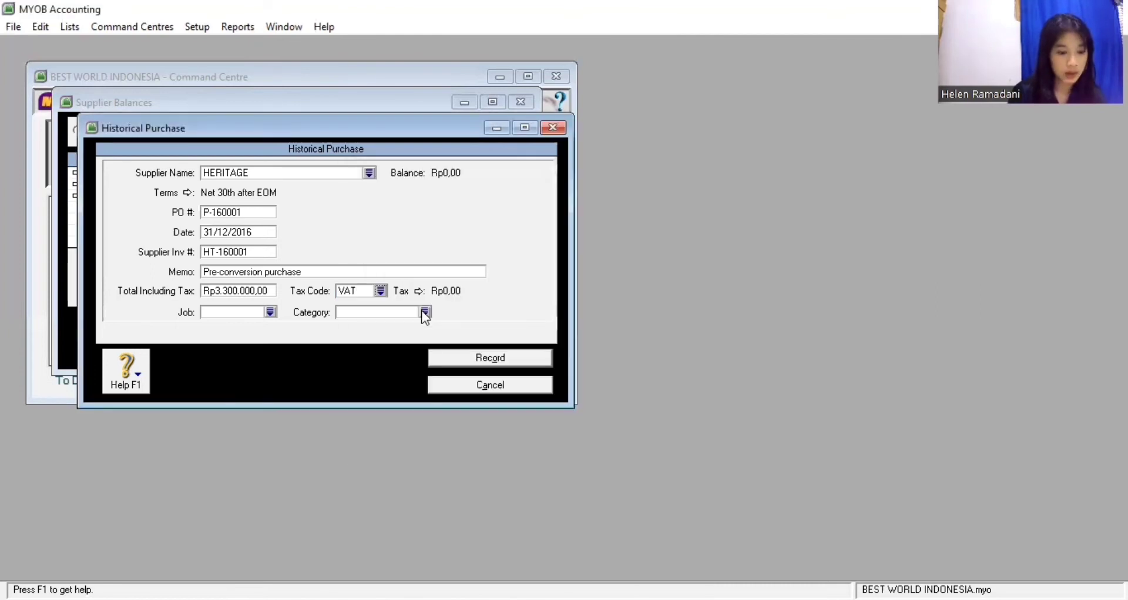
{"action": "left_click", "coordinate": [424, 314]}
{"action": "type", "text": "JKT"}
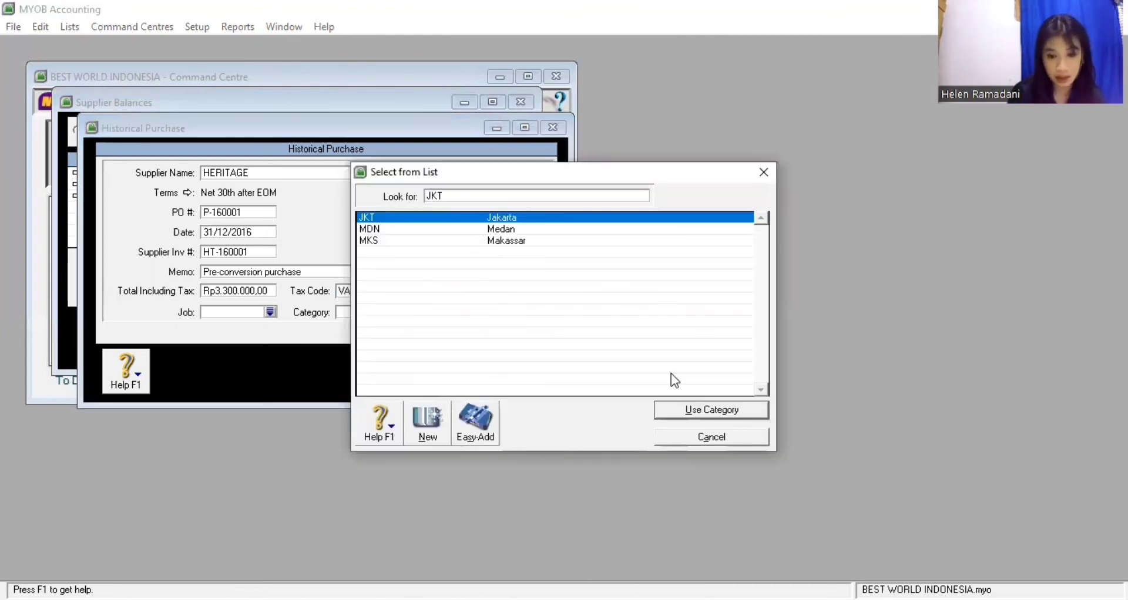
{"action": "left_click", "coordinate": [711, 411]}
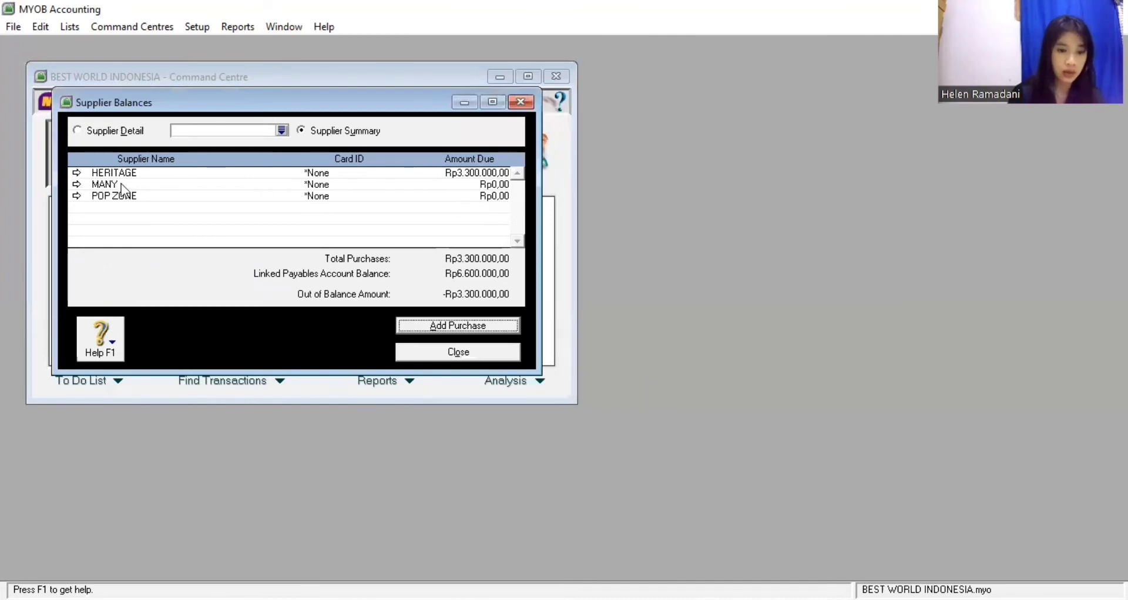
Start a historical purchase from MANY with PO P-160002 and supplier invoice MN-160001
{"action": "left_click", "coordinate": [486, 327]}
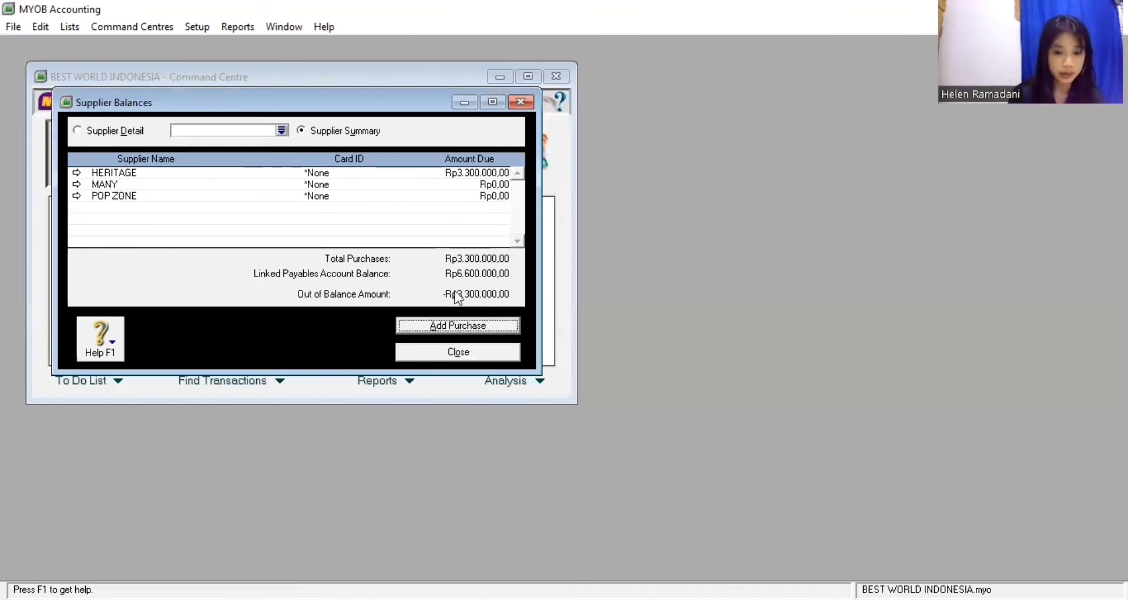
{"action": "left_click", "coordinate": [369, 174]}
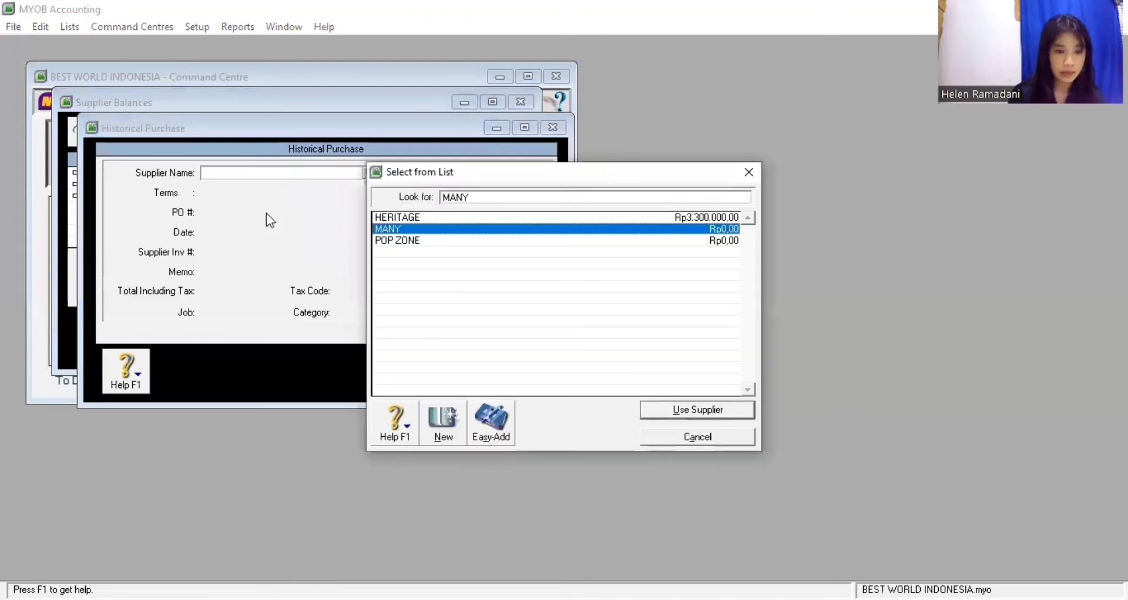
{"action": "key", "text": "Return"}
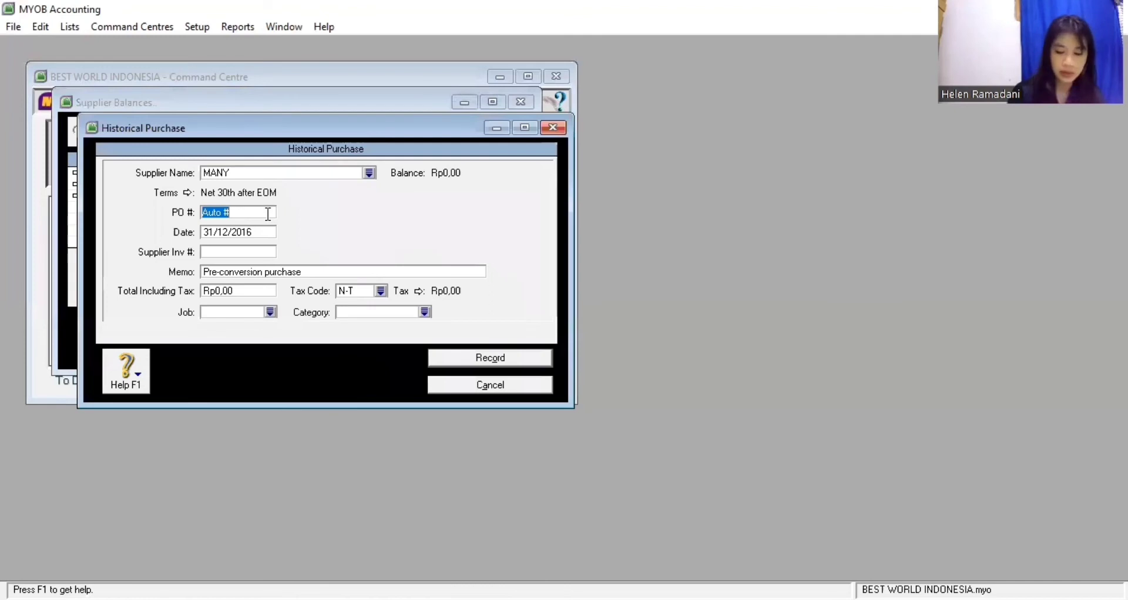
{"action": "type", "text": "P"}
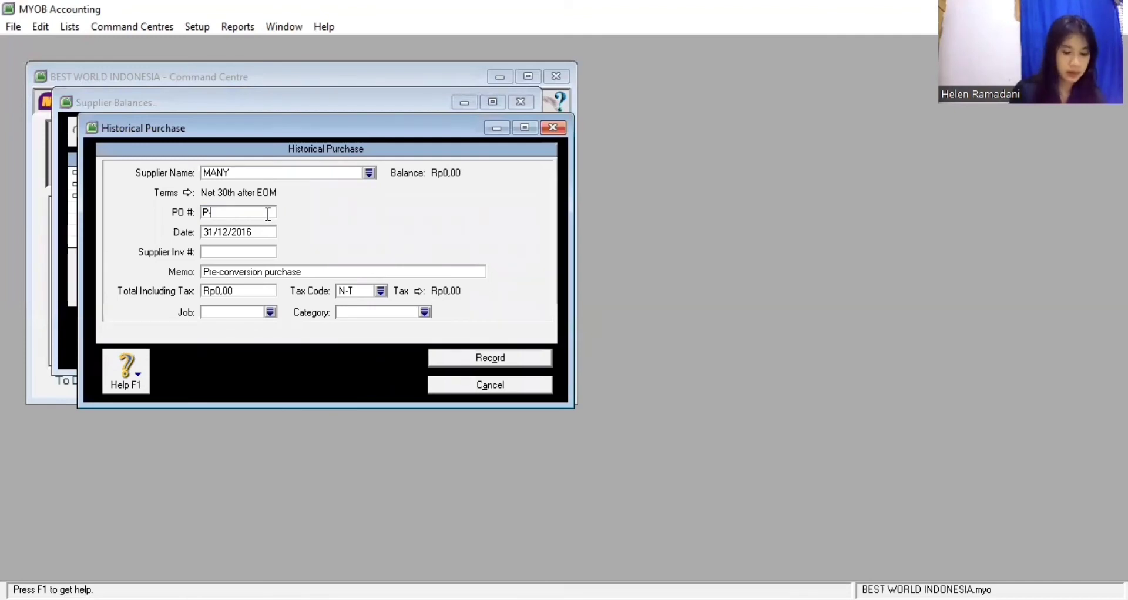
{"action": "type", "text": "-160002"}
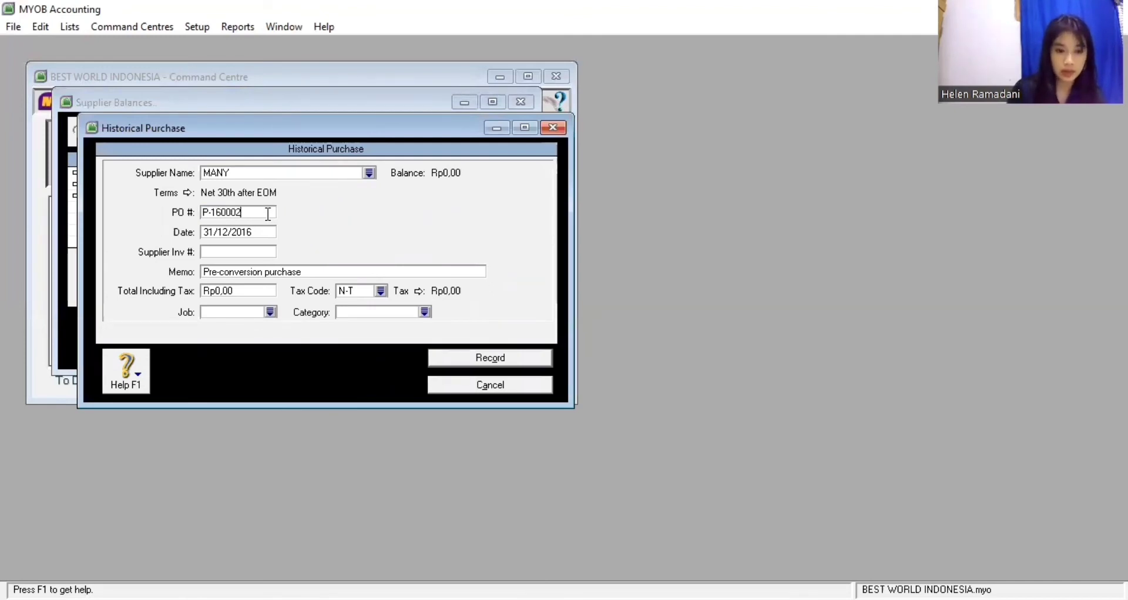
{"action": "key", "text": "Tab"}
{"action": "key", "text": "Tab"}
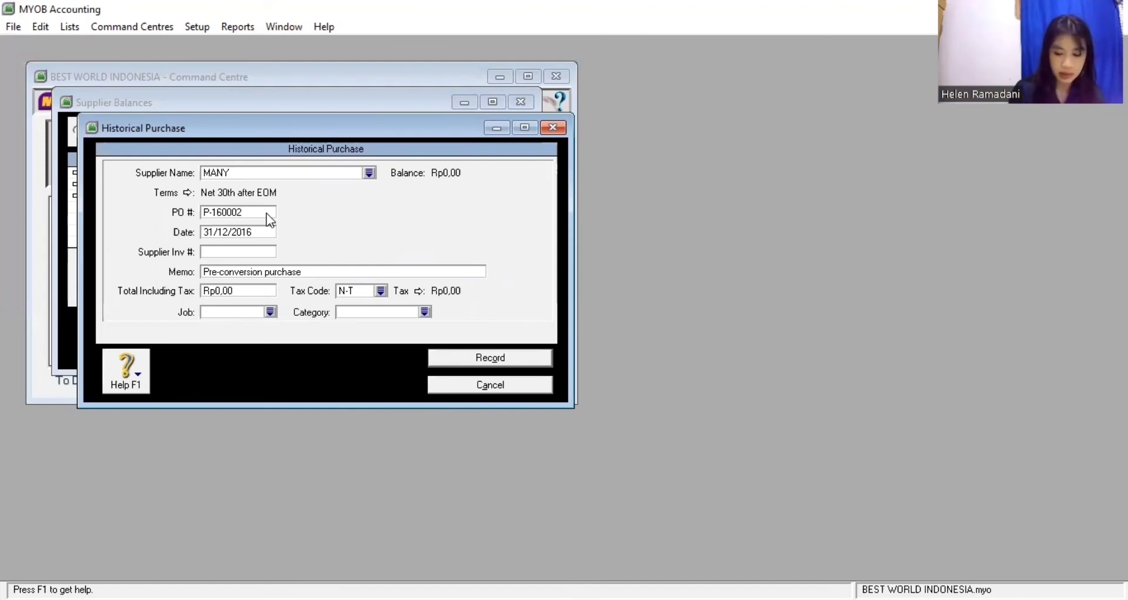
{"action": "type", "text": "MN-"}
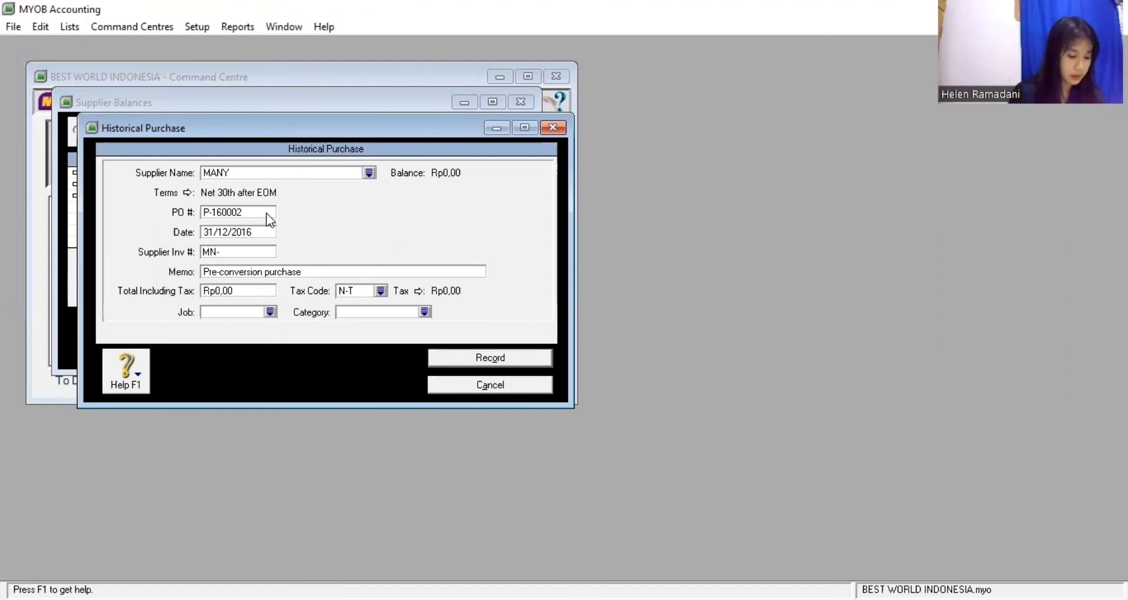
{"action": "type", "text": "160001"}
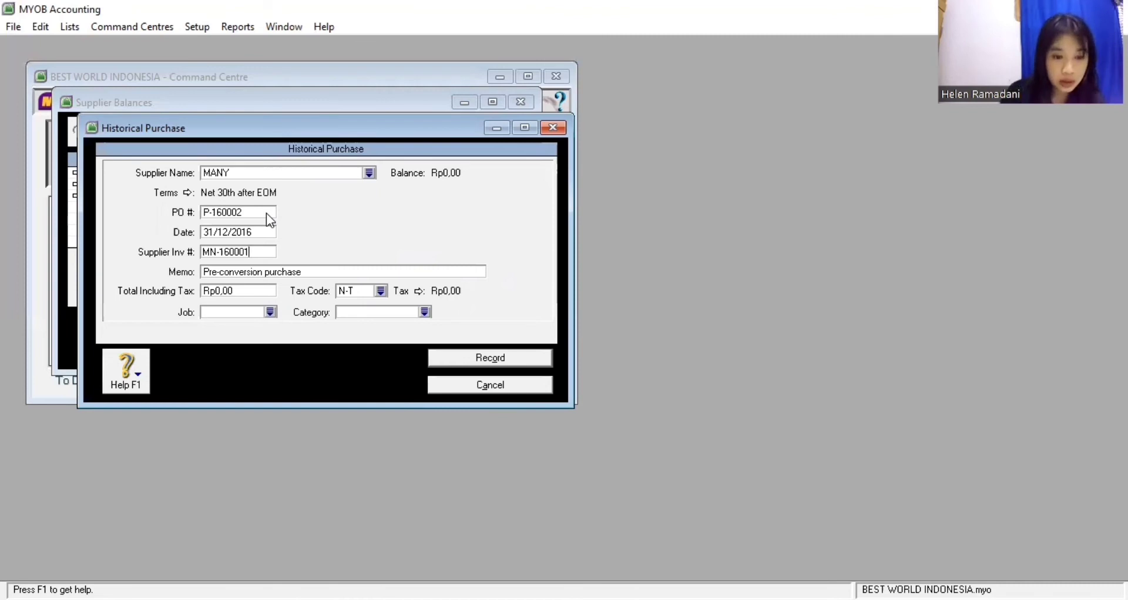
Set the MANY purchase total to 1.100.000, tax code VAT, category MDN, and record it
{"action": "left_click", "coordinate": [238, 289]}
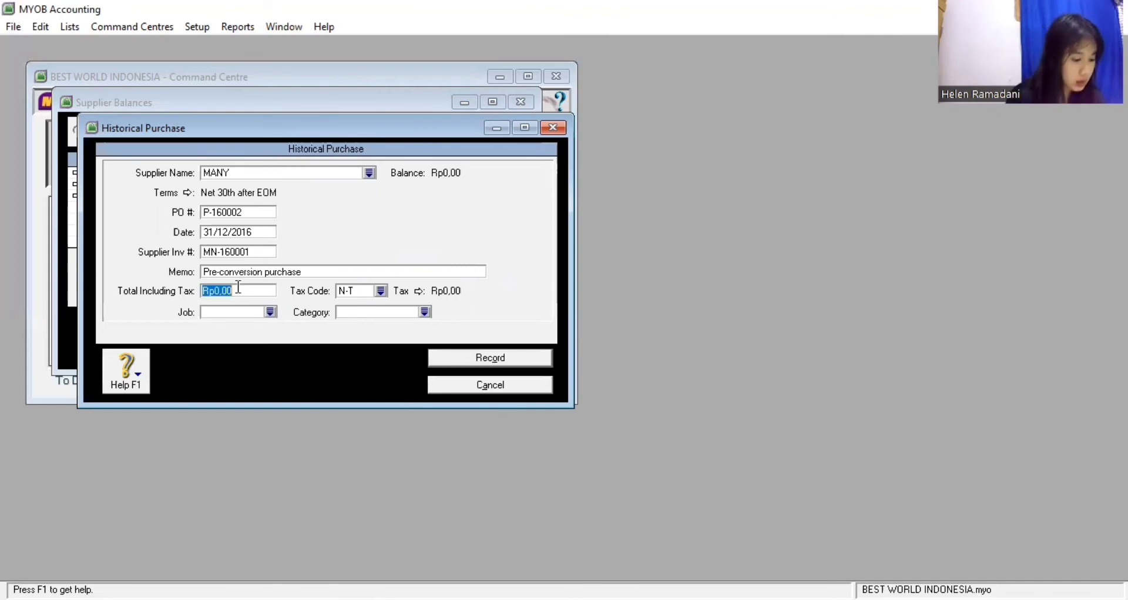
{"action": "type", "text": "1.100."}
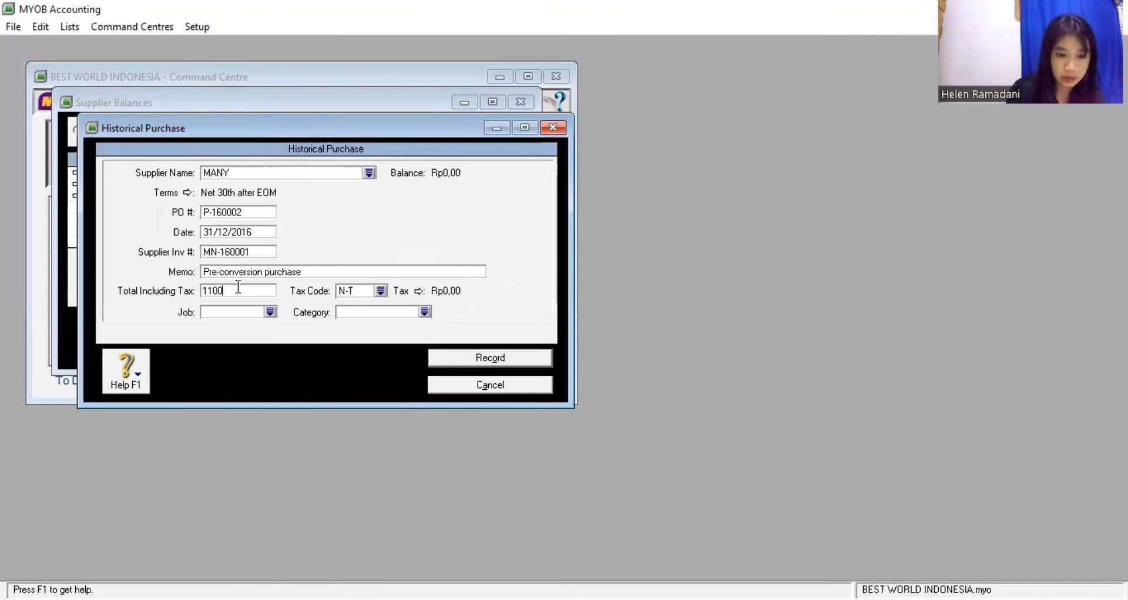
{"action": "type", "text": "000"}
{"action": "key", "text": "Tab"}
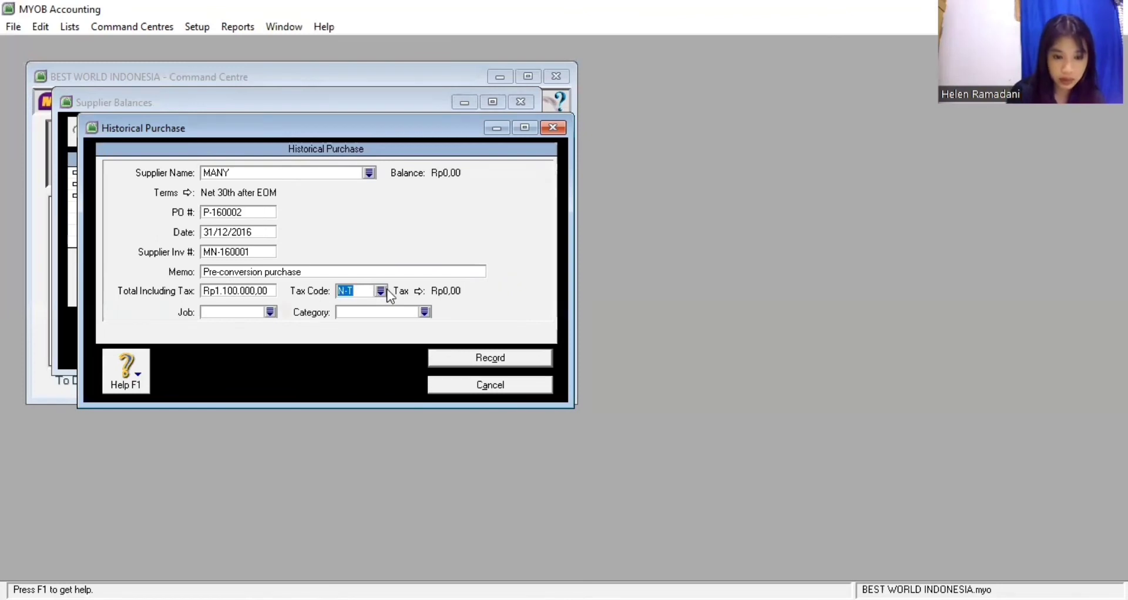
{"action": "left_click", "coordinate": [383, 290]}
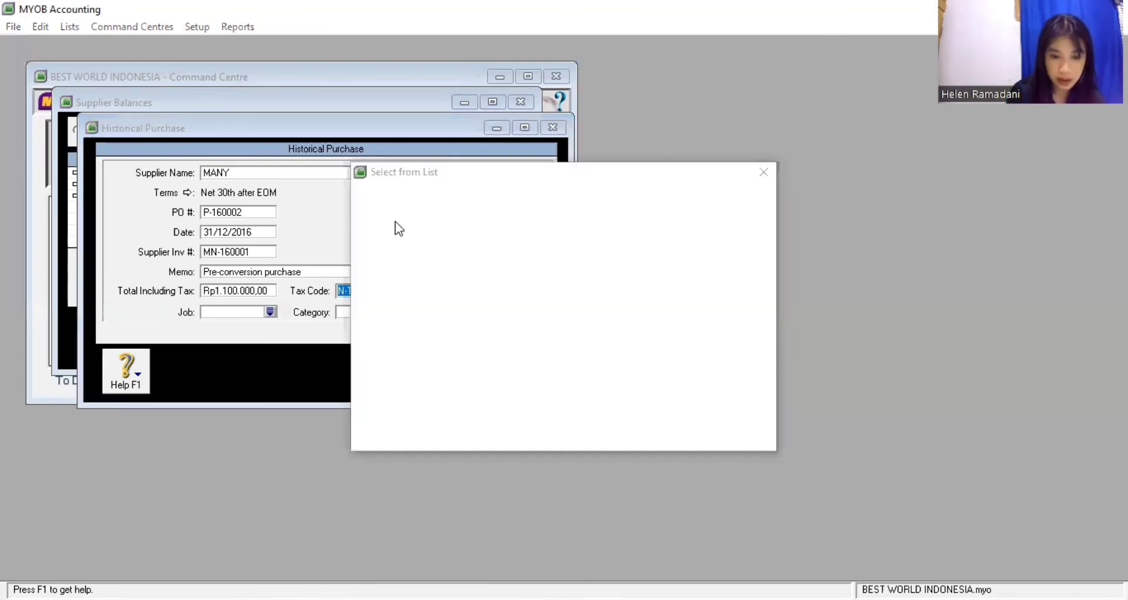
{"action": "type", "text": "VAT"}
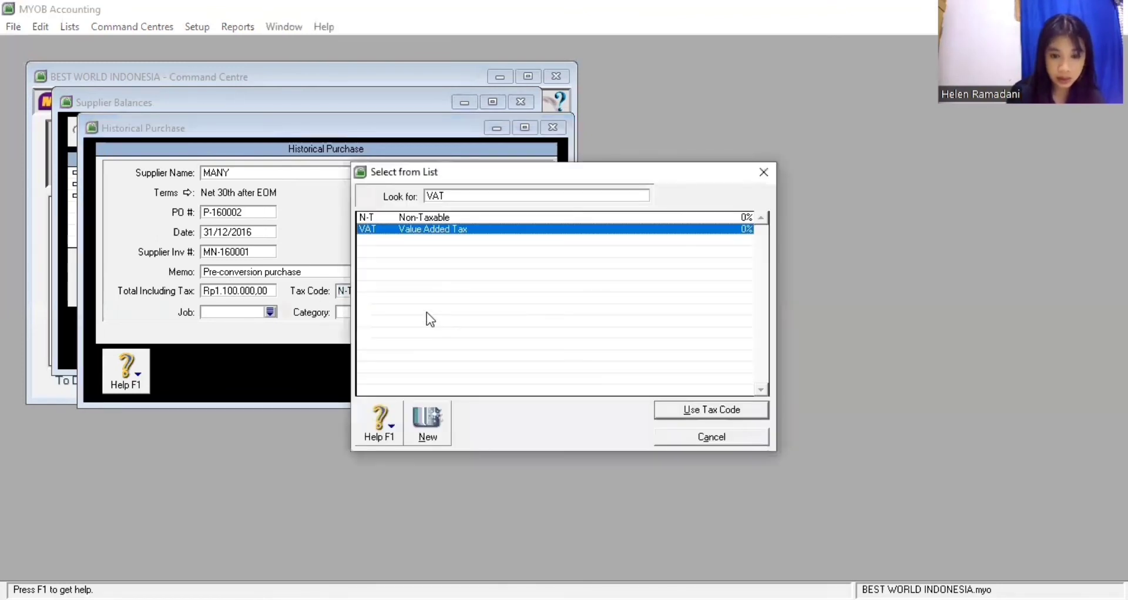
{"action": "key", "text": "Return"}
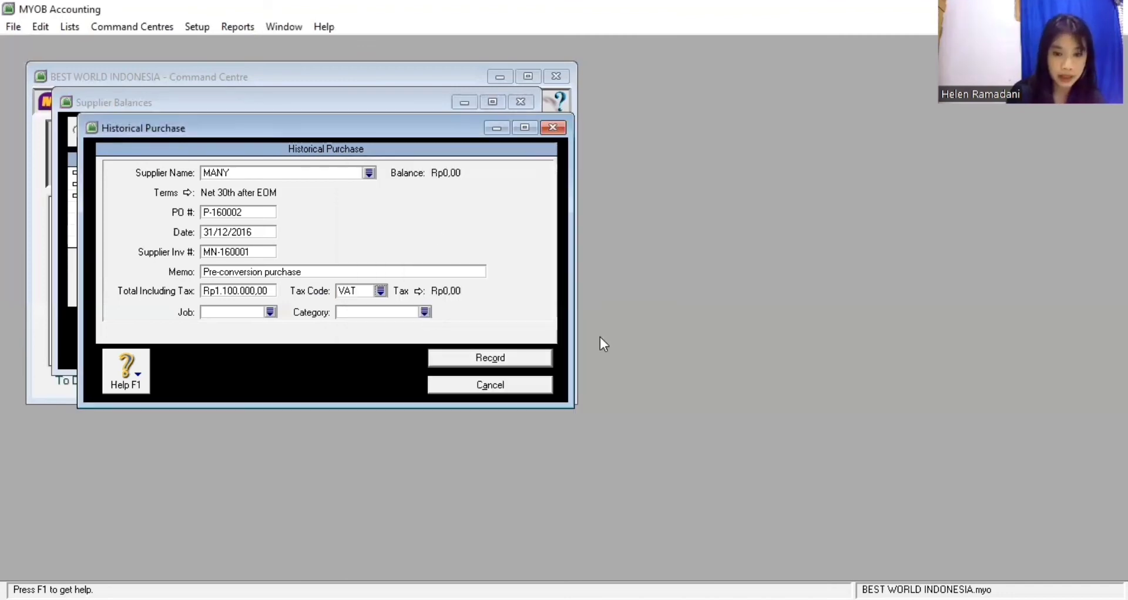
{"action": "key", "text": "Return"}
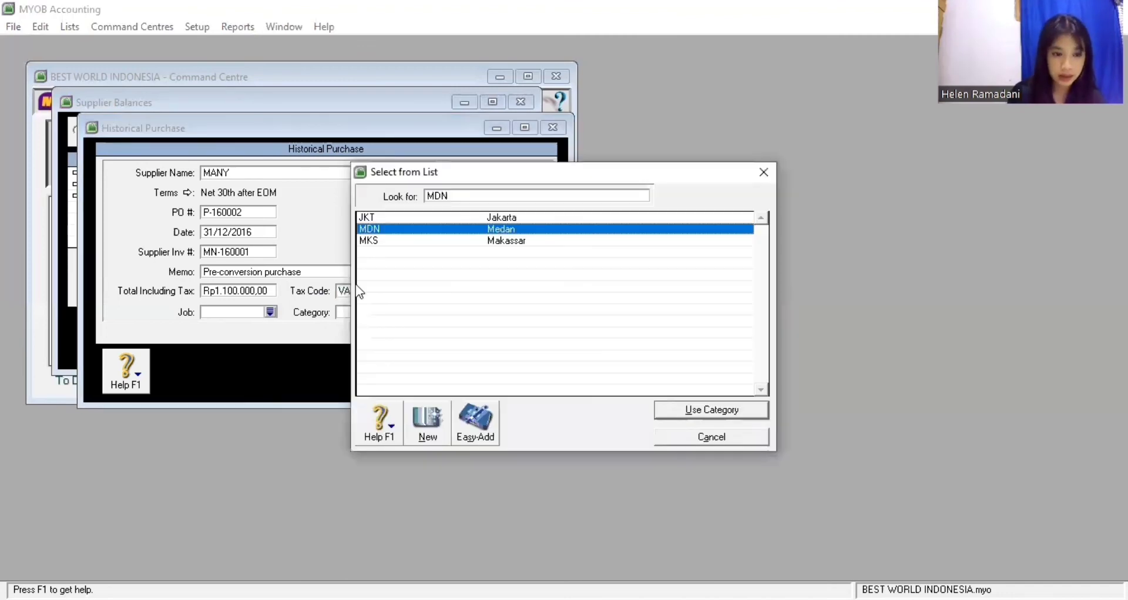
{"action": "key", "text": "Return"}
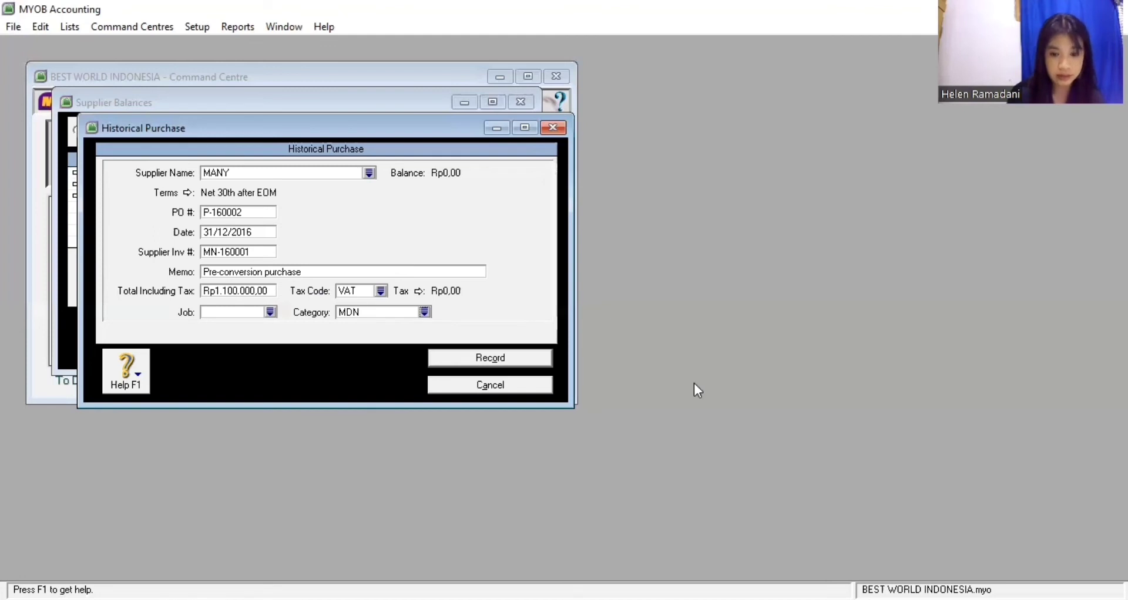
{"action": "key", "text": "Return"}
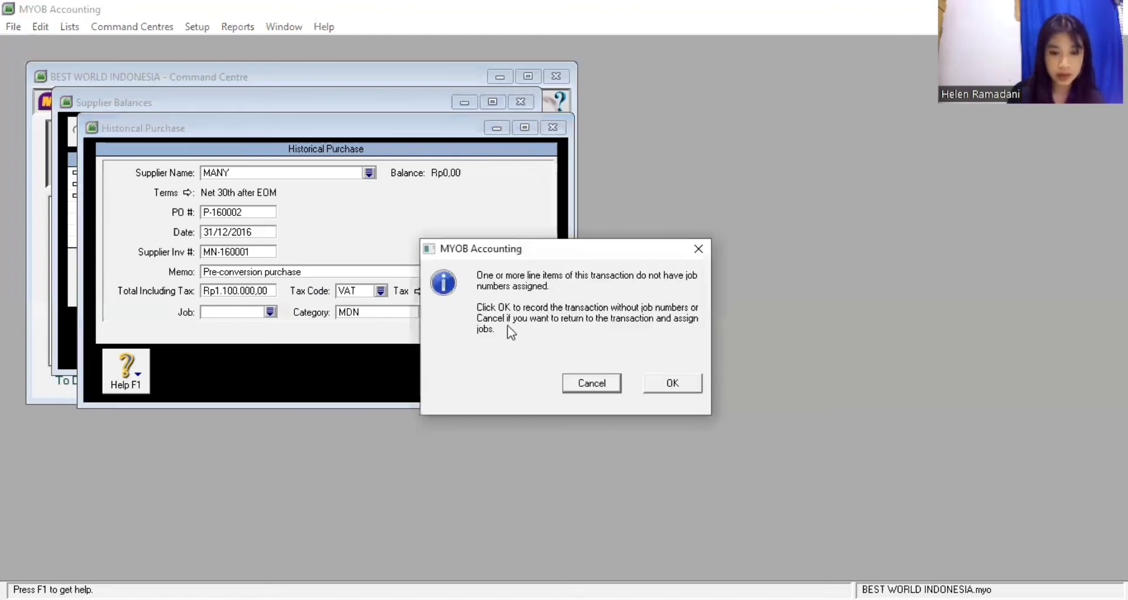
{"action": "key", "text": "Return"}
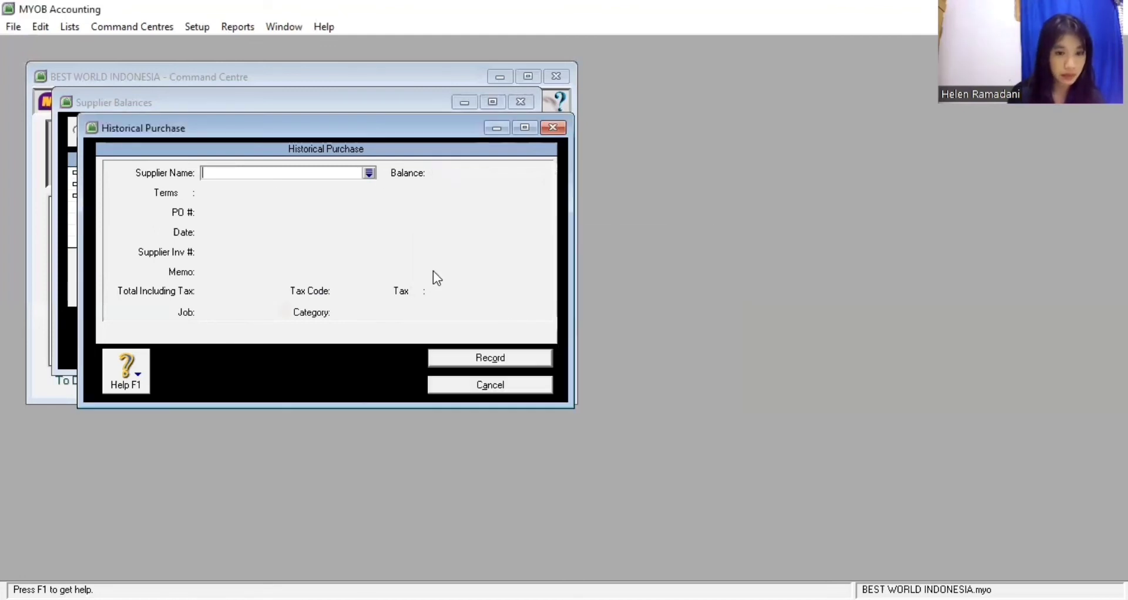
Enter purchase number P-160003 and supplier invoice PZ-160001 for the POP ZONE purchase
{"action": "left_click", "coordinate": [369, 174]}
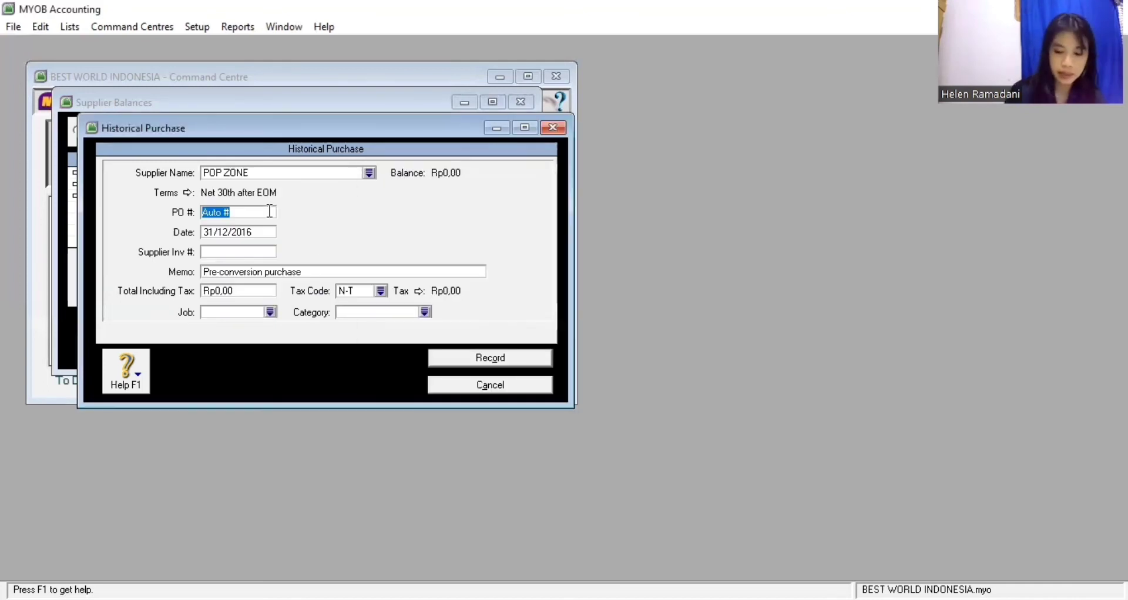
{"action": "type", "text": "P-1"}
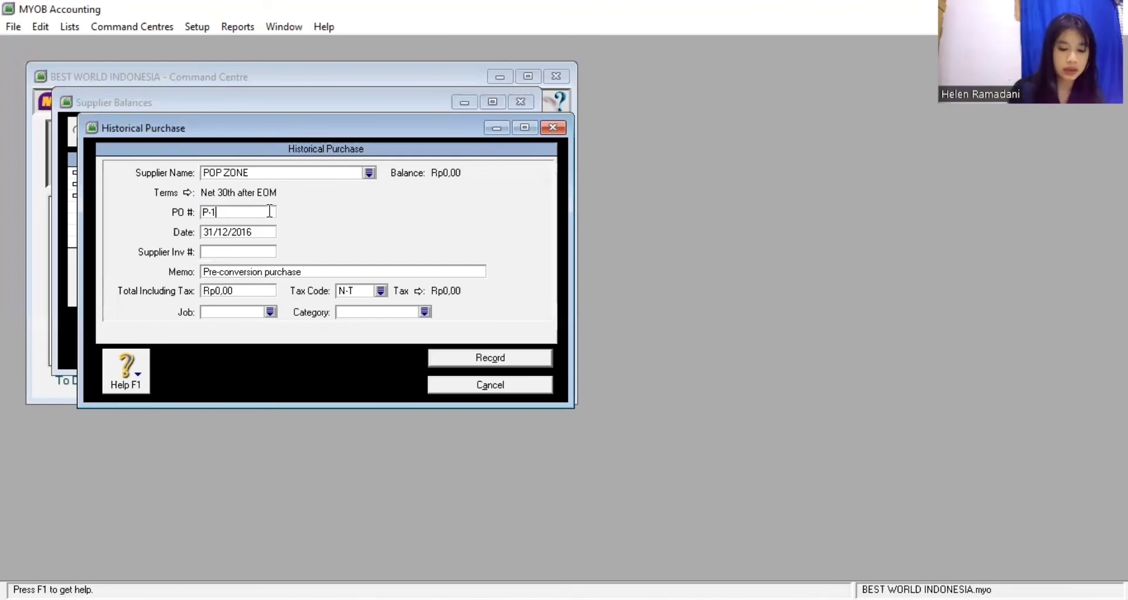
{"action": "type", "text": "60003"}
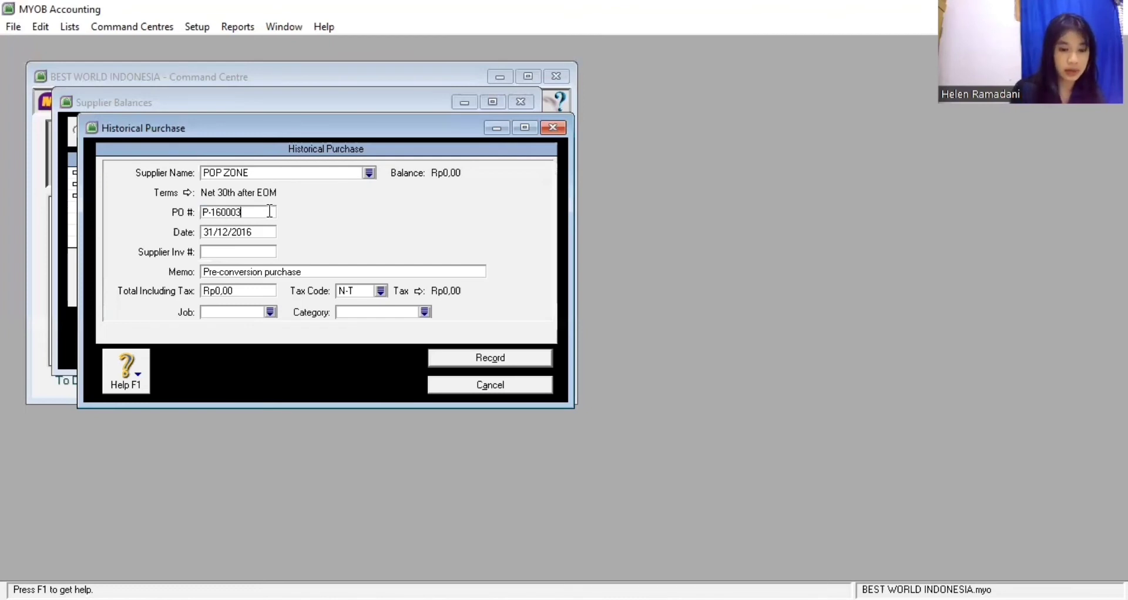
{"action": "key", "text": "Tab"}
{"action": "key", "text": "Tab"}
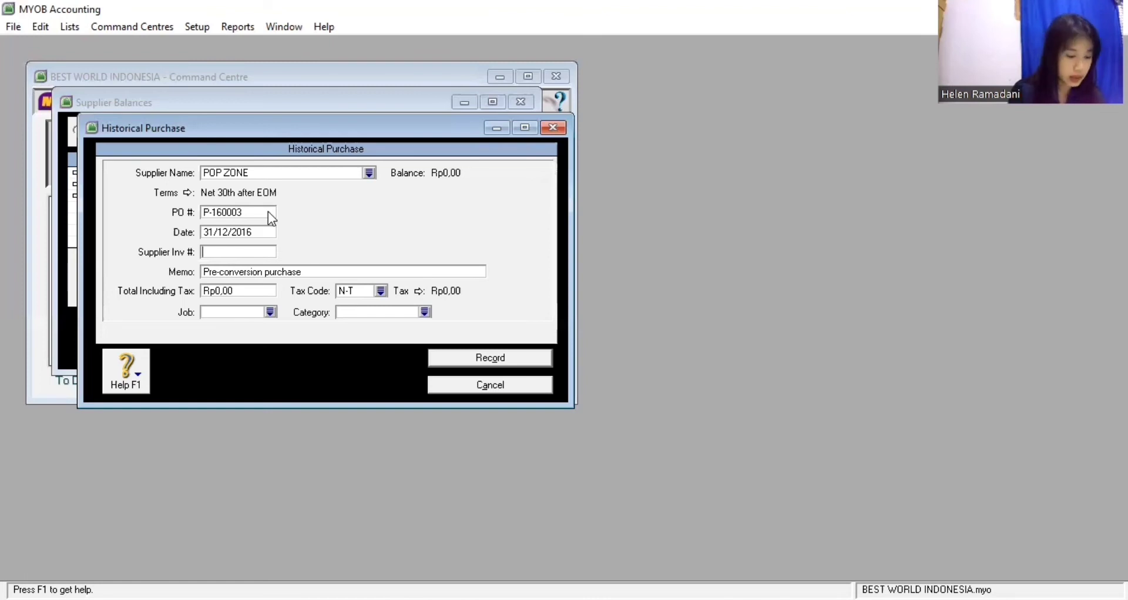
{"action": "type", "text": "PZX"}
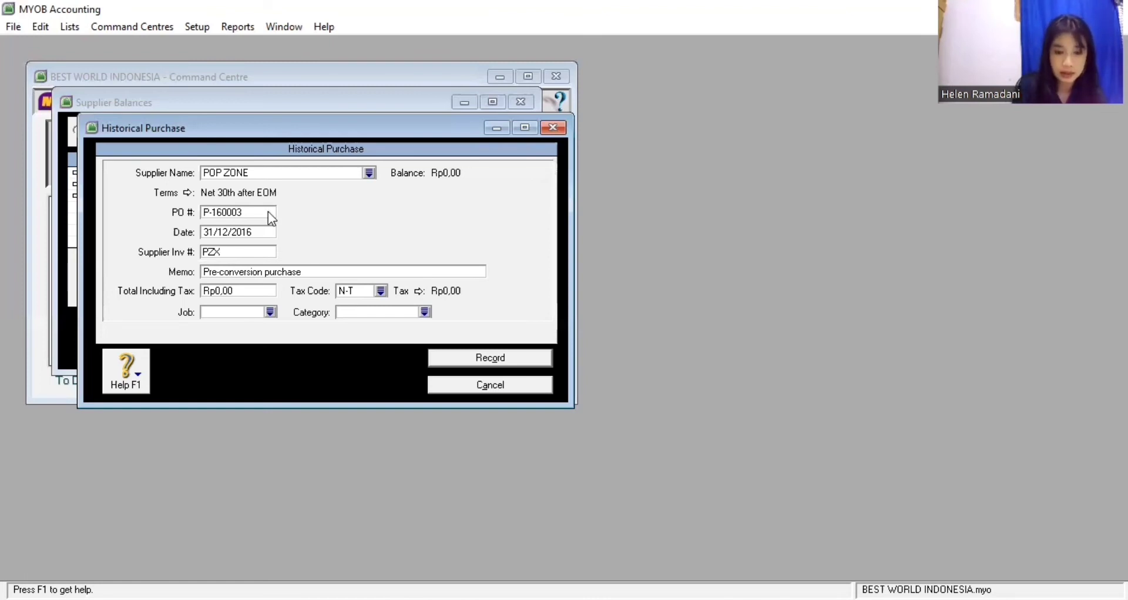
{"action": "key", "text": "BackSpace"}
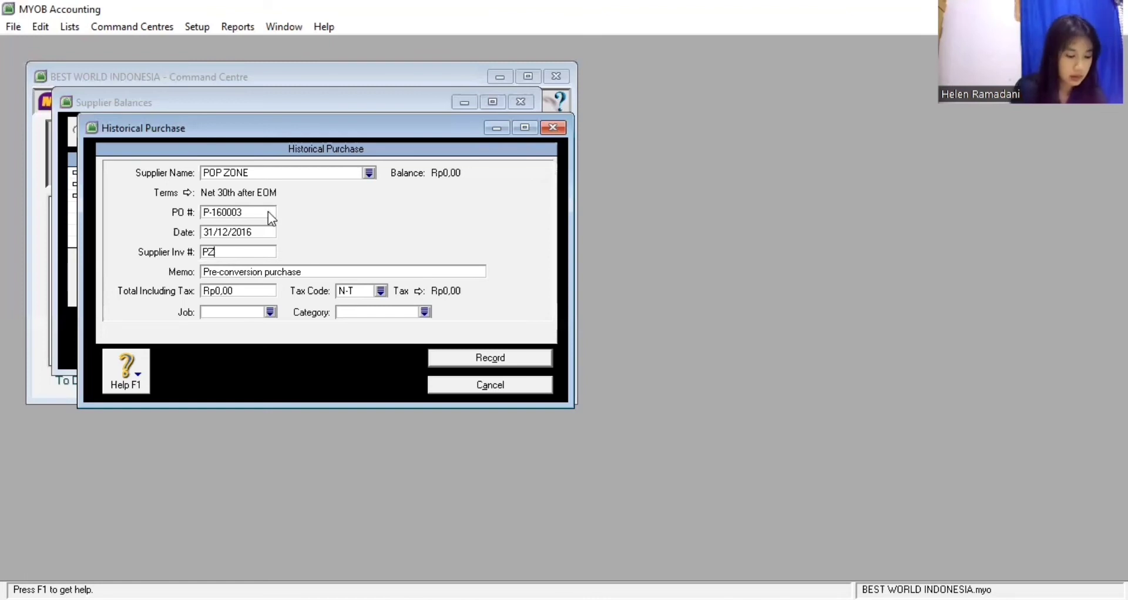
{"action": "type", "text": "-"}
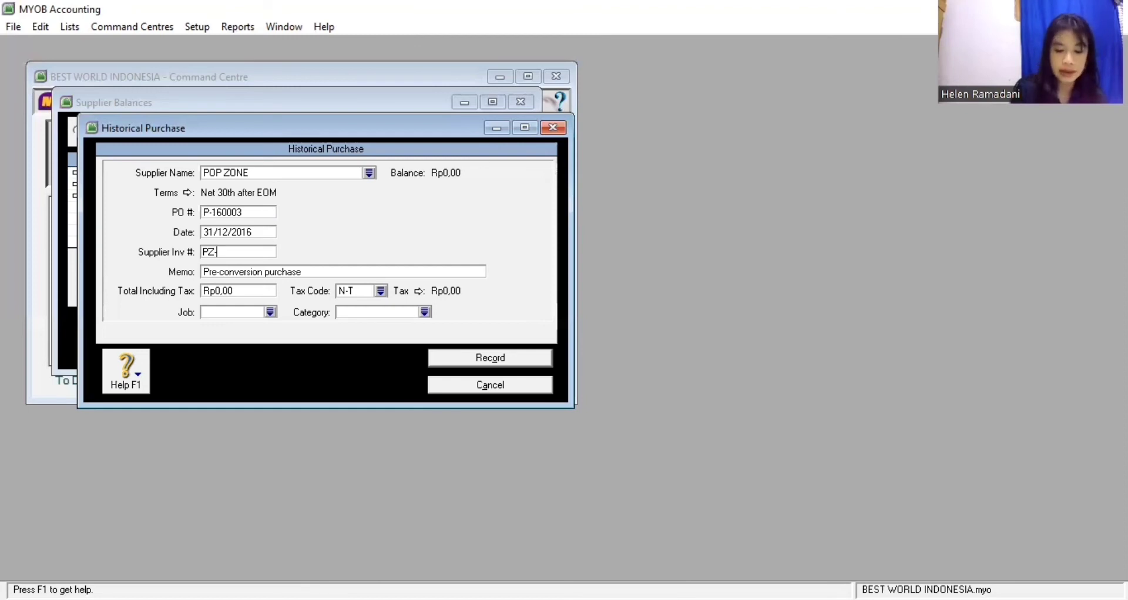
{"action": "type", "text": "160001"}
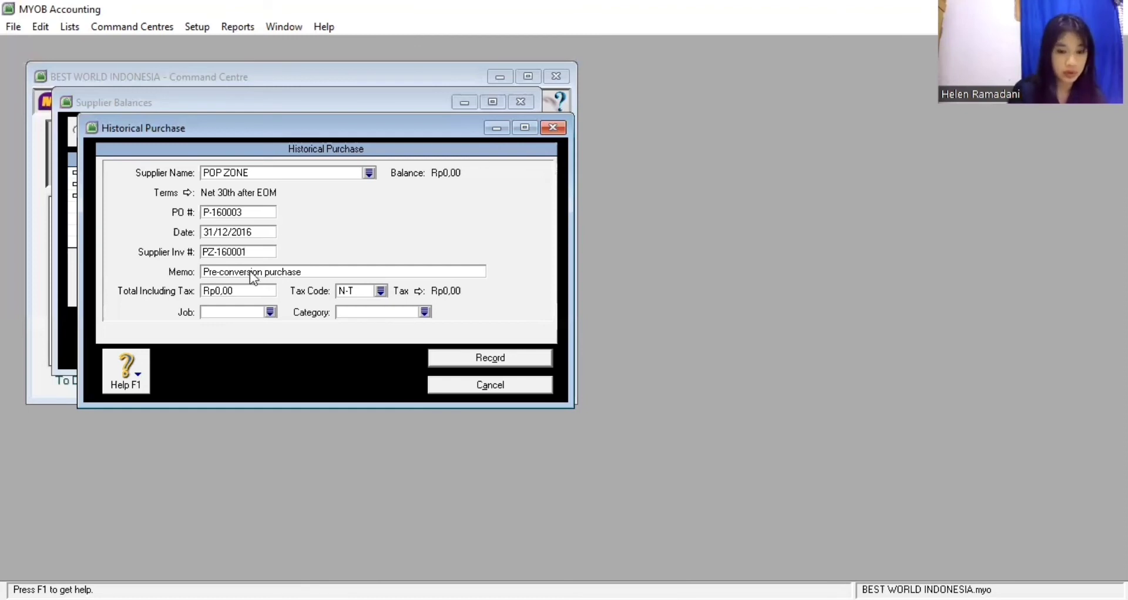
Set the total to Rp2.200.000,00 with VAT and category MKS, then record it without job numbers
{"action": "left_click", "coordinate": [245, 291]}
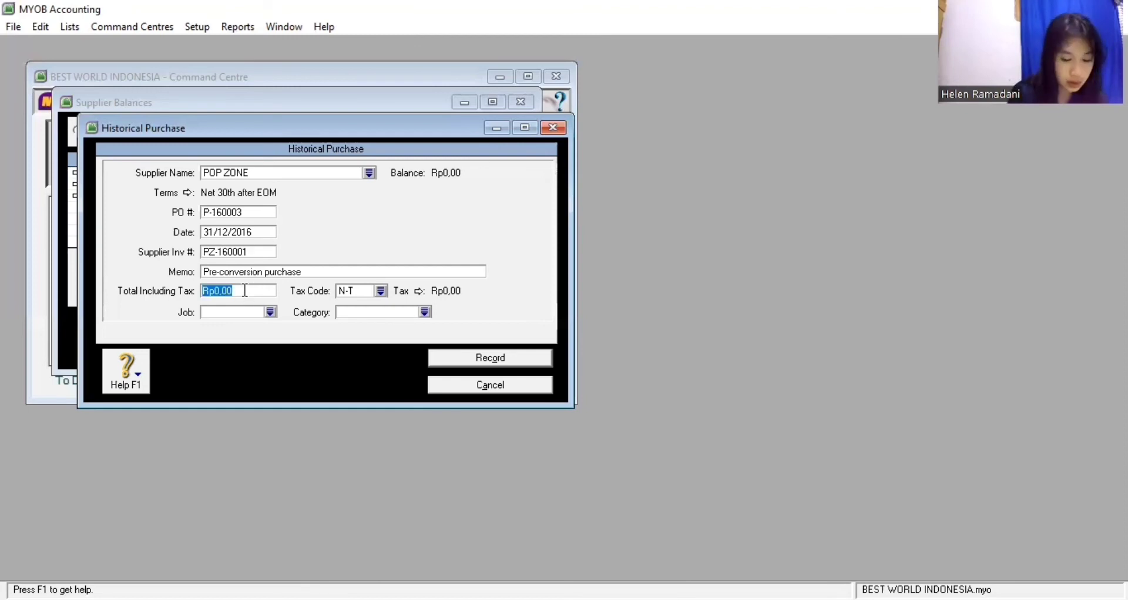
{"action": "type", "text": "2200000"}
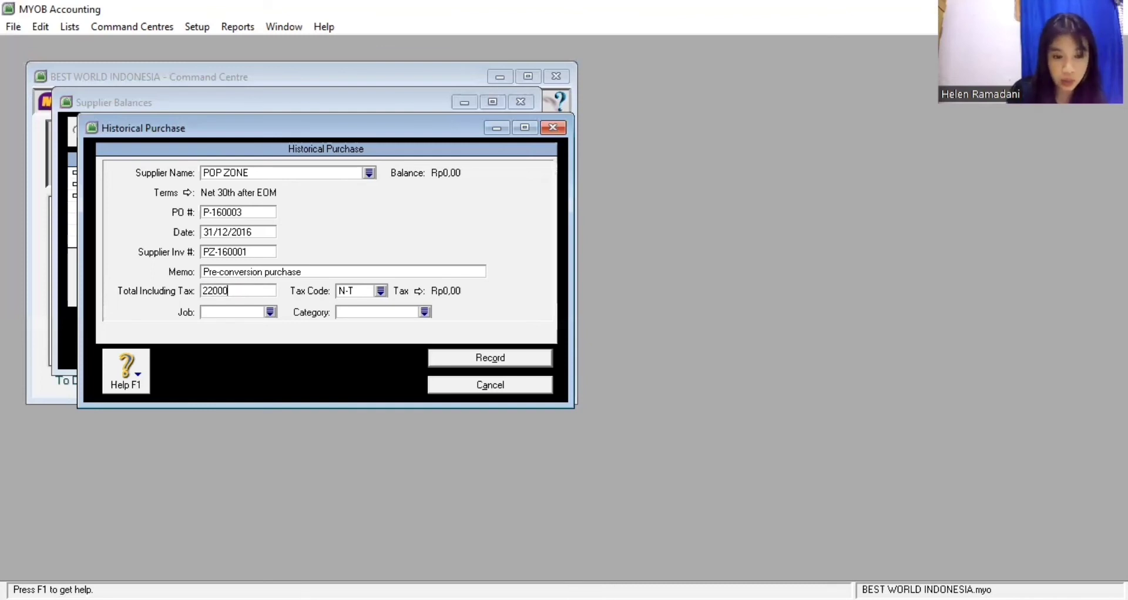
{"action": "key", "text": "Tab"}
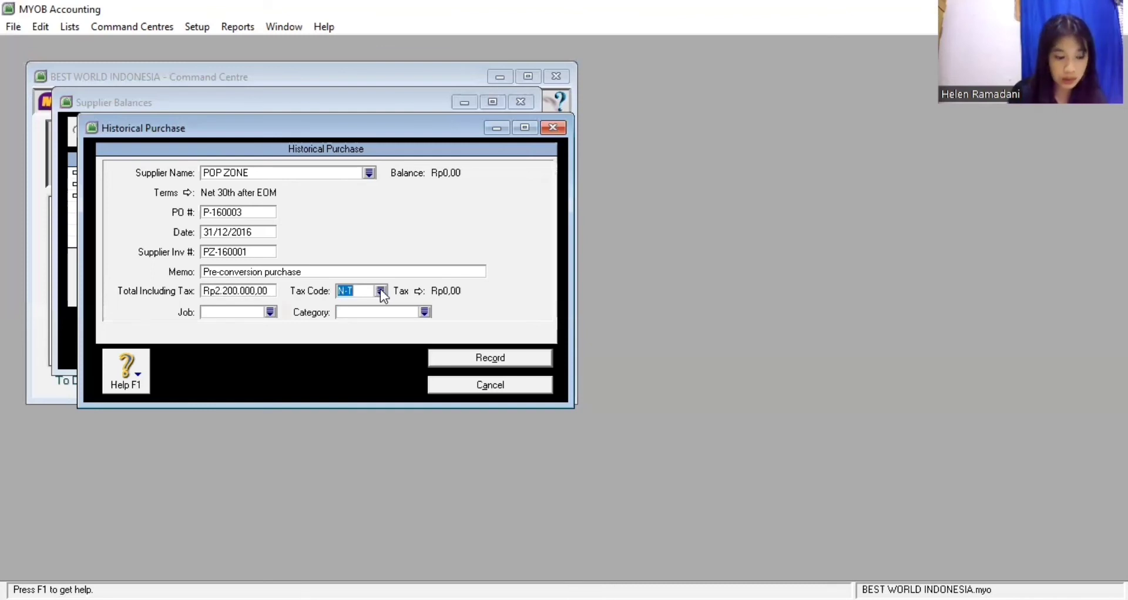
{"action": "type", "text": "VAT"}
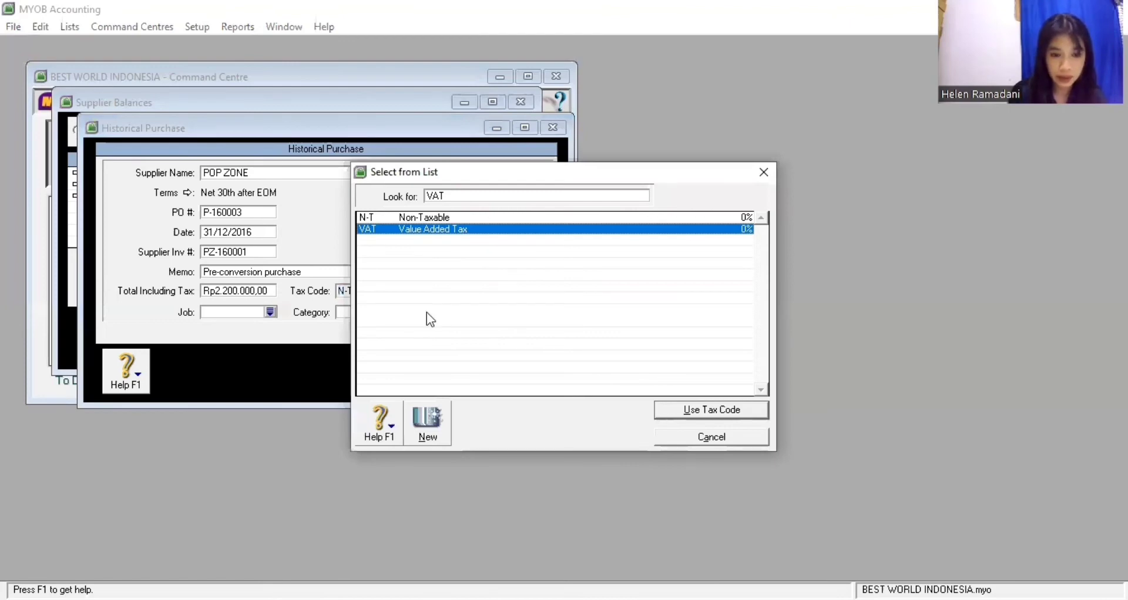
{"action": "key", "text": "Return"}
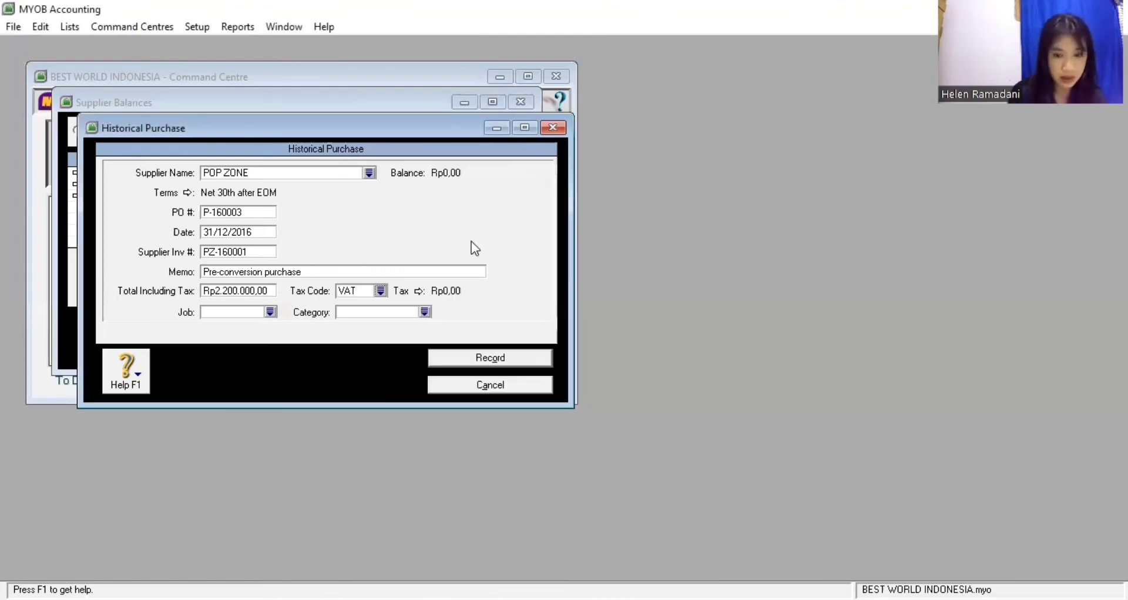
{"action": "type", "text": "MKS"}
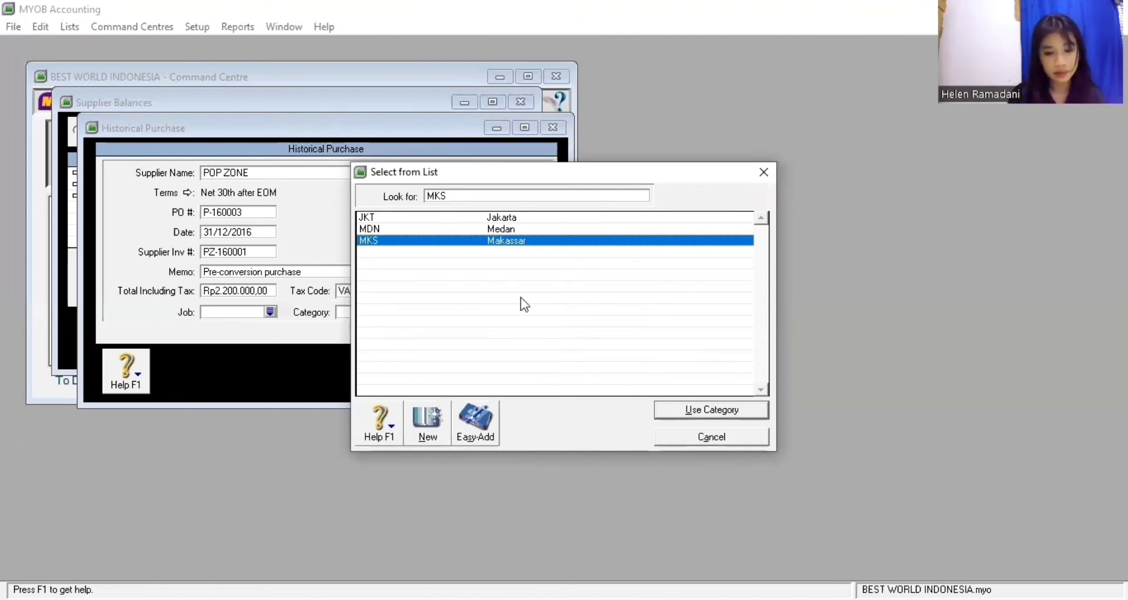
{"action": "key", "text": "Return"}
{"action": "key", "text": "Return"}
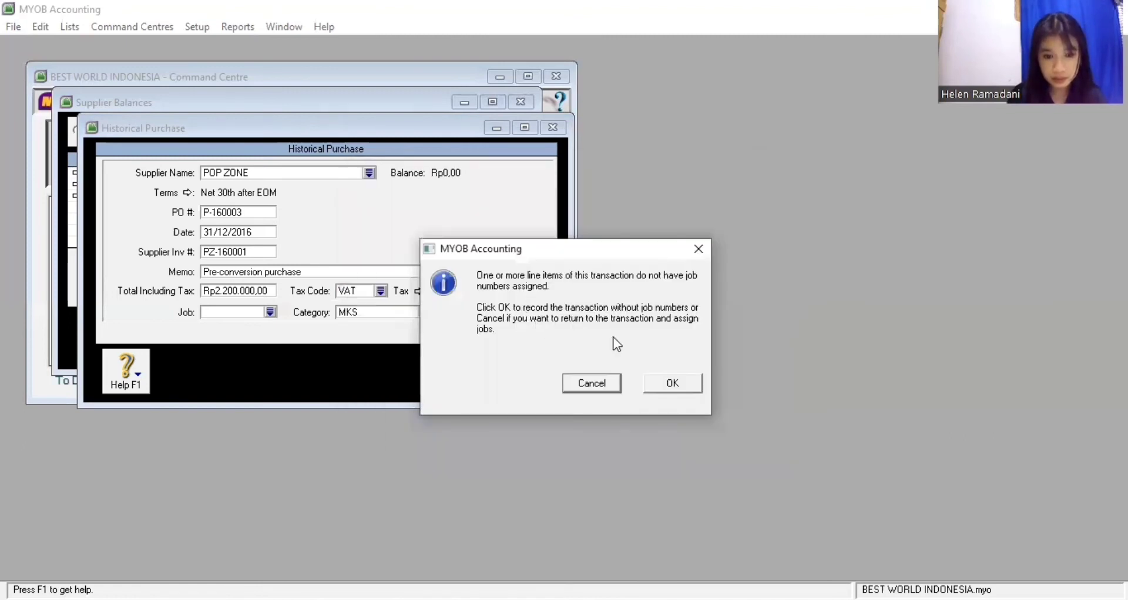
{"action": "left_click", "coordinate": [659, 386]}
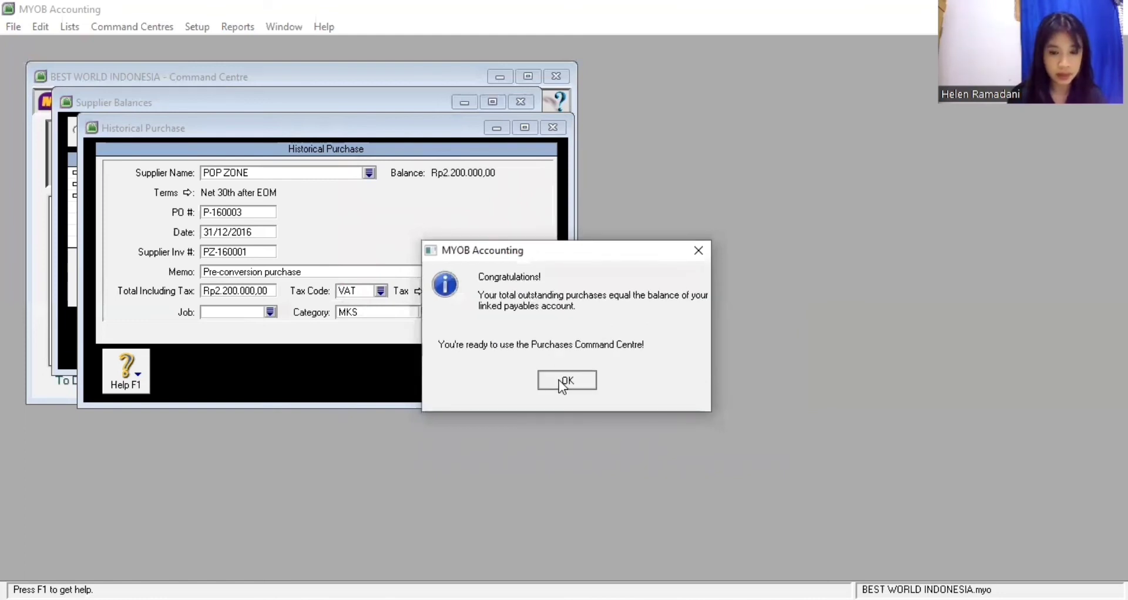
Dismiss the Congratulations message and close Supplier Balances showing Rp6.600.000,00 in purchases
{"action": "key", "text": "Return"}
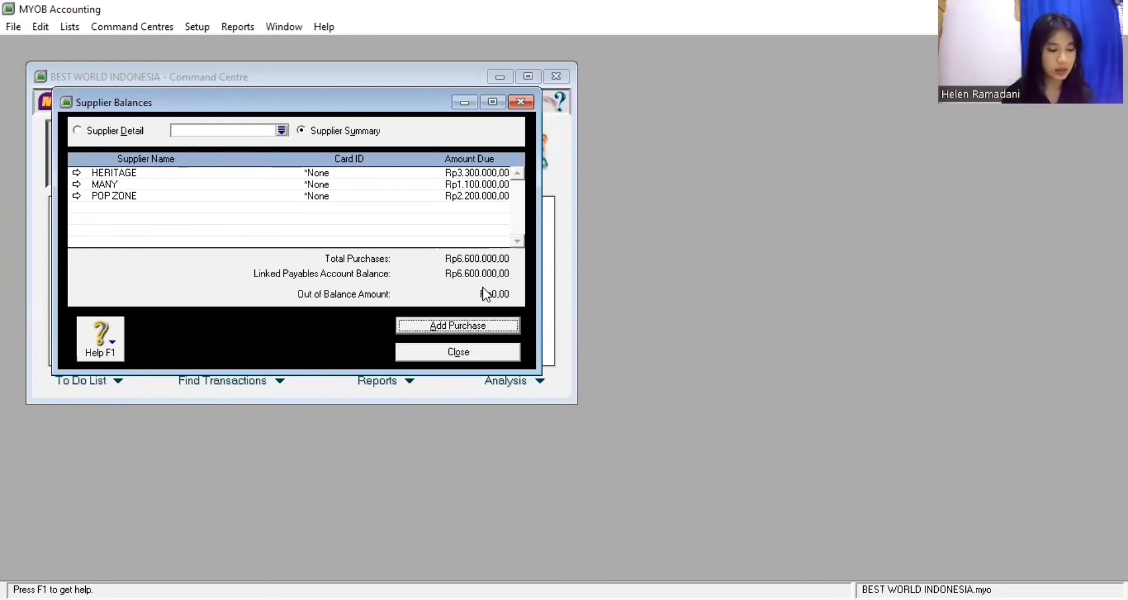
{"action": "left_click", "coordinate": [485, 356]}
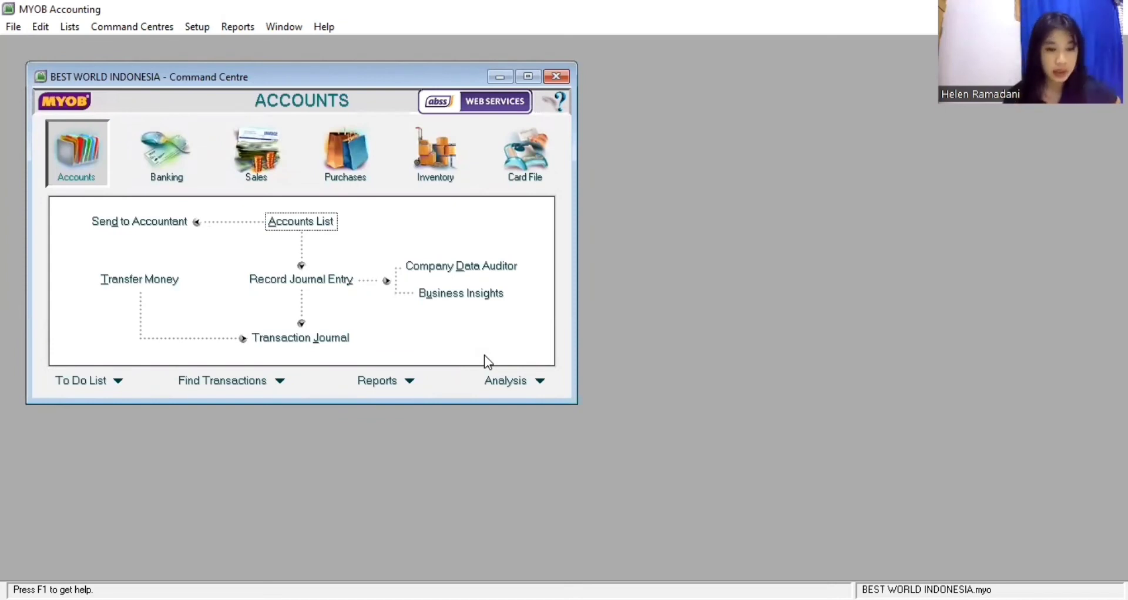
Switch from the Accounts command centre to the Inventory command centre
{"action": "left_click", "coordinate": [132, 28]}
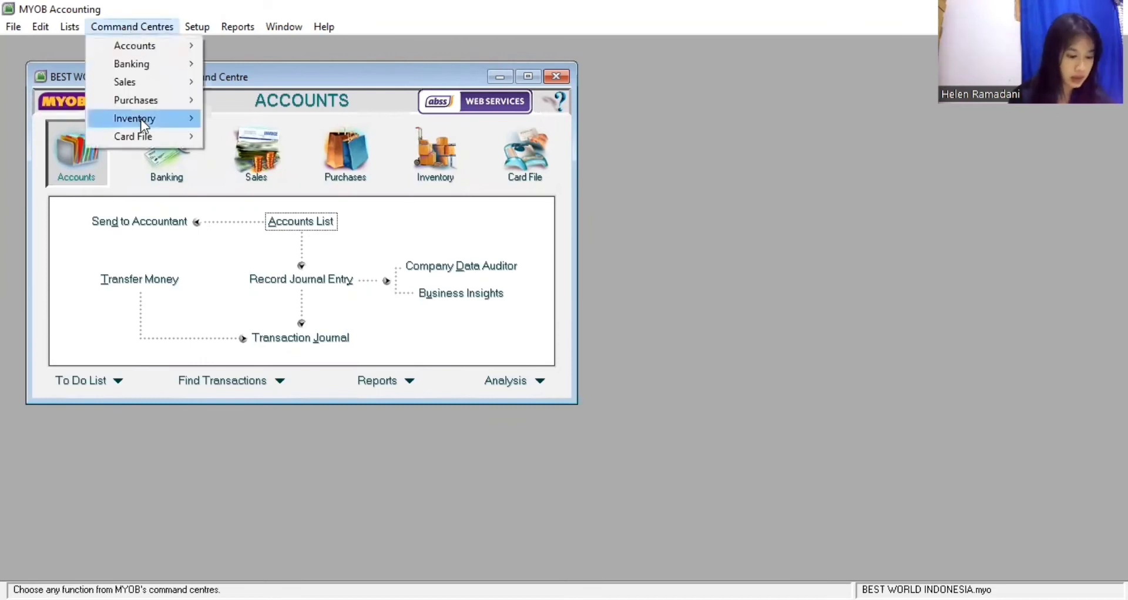
{"action": "mouse_move", "coordinate": [141, 121]}
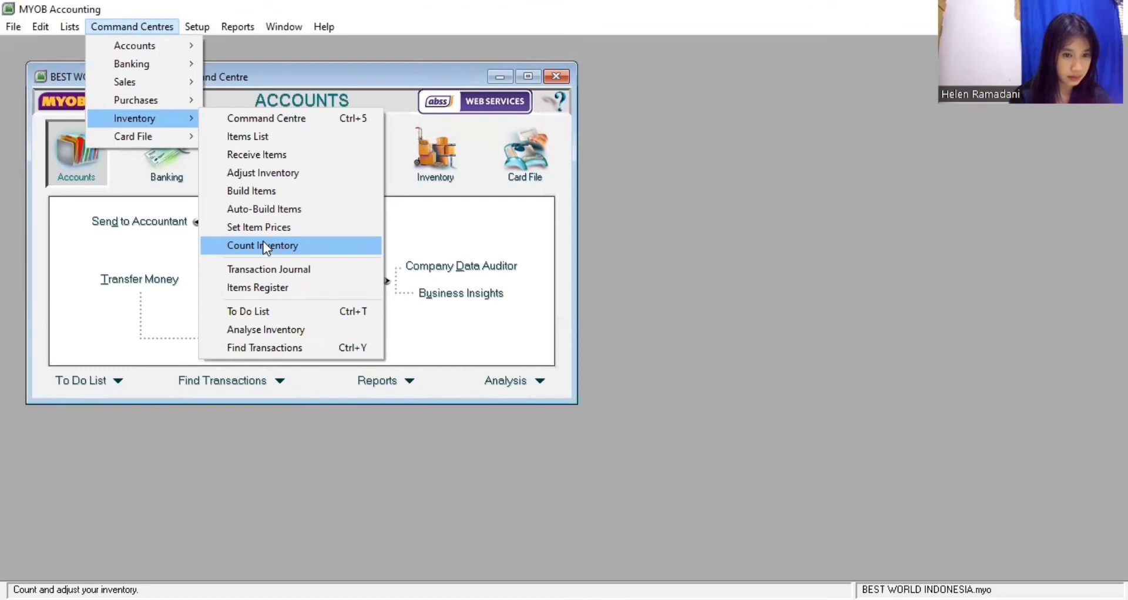
{"action": "left_click", "coordinate": [644, 258]}
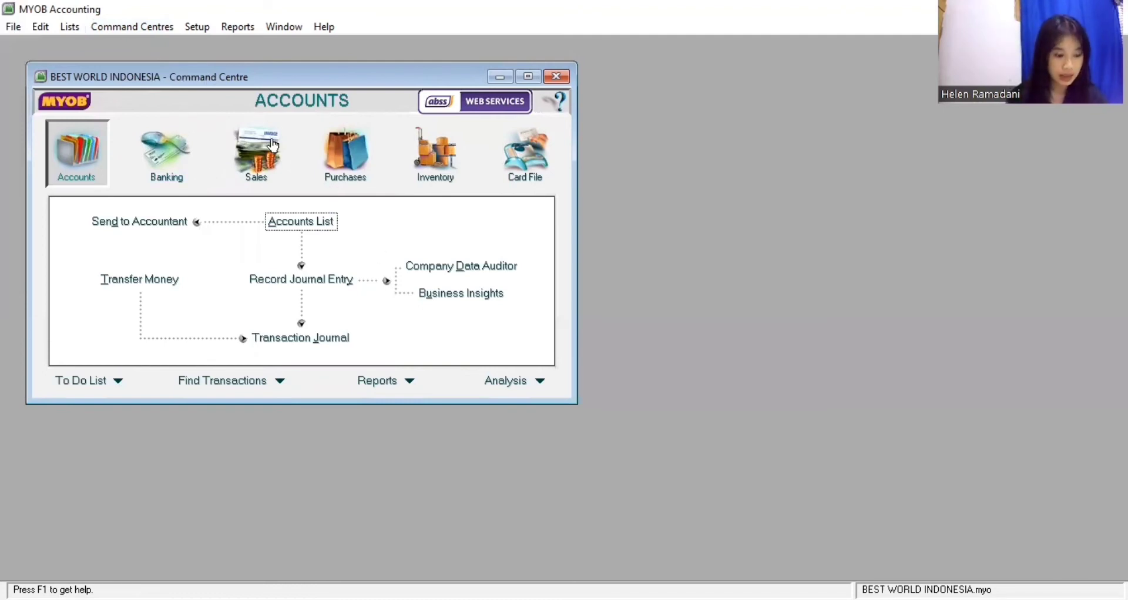
{"action": "left_click", "coordinate": [426, 185]}
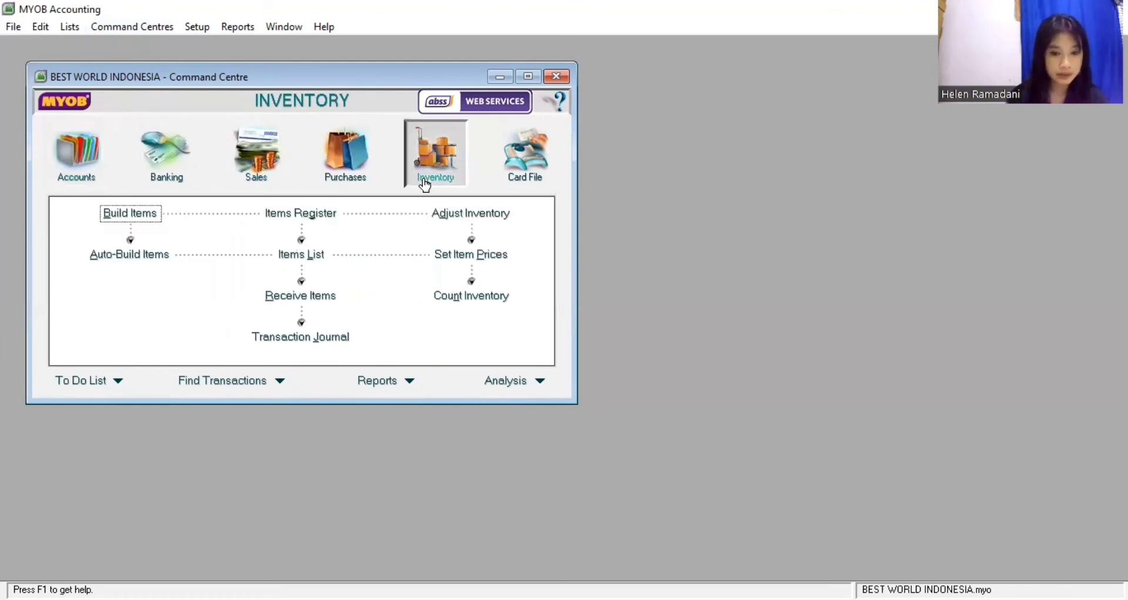
Count 10 Leather Vest, 20 Niner Gloves and 10 Uniform Socks, then start the inventory adjustment
{"action": "left_click", "coordinate": [471, 299]}
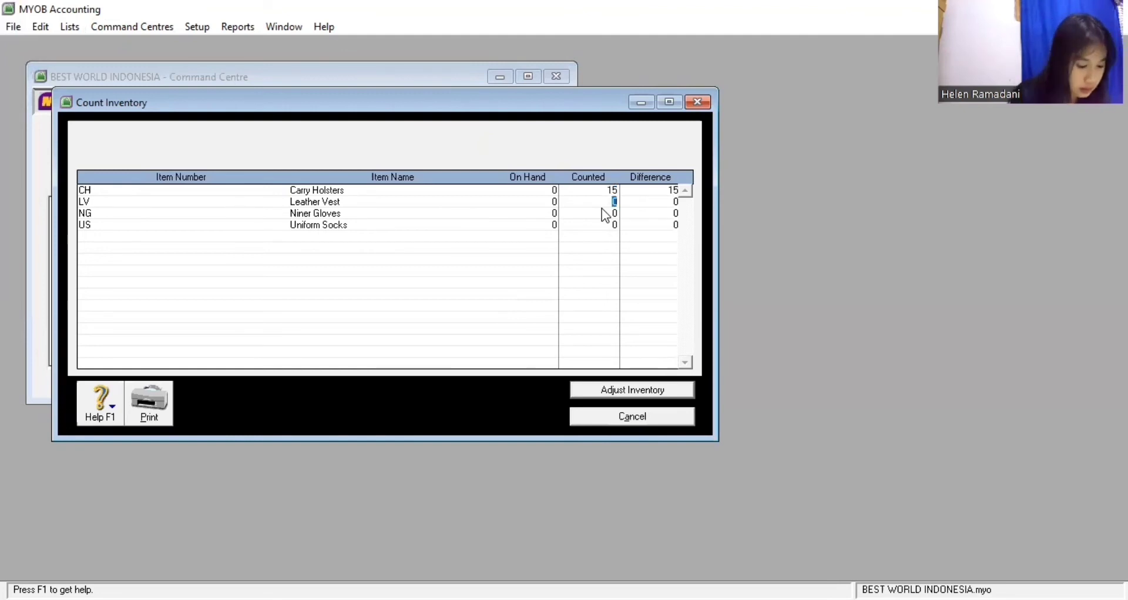
{"action": "type", "text": "10"}
{"action": "key", "text": "Tab"}
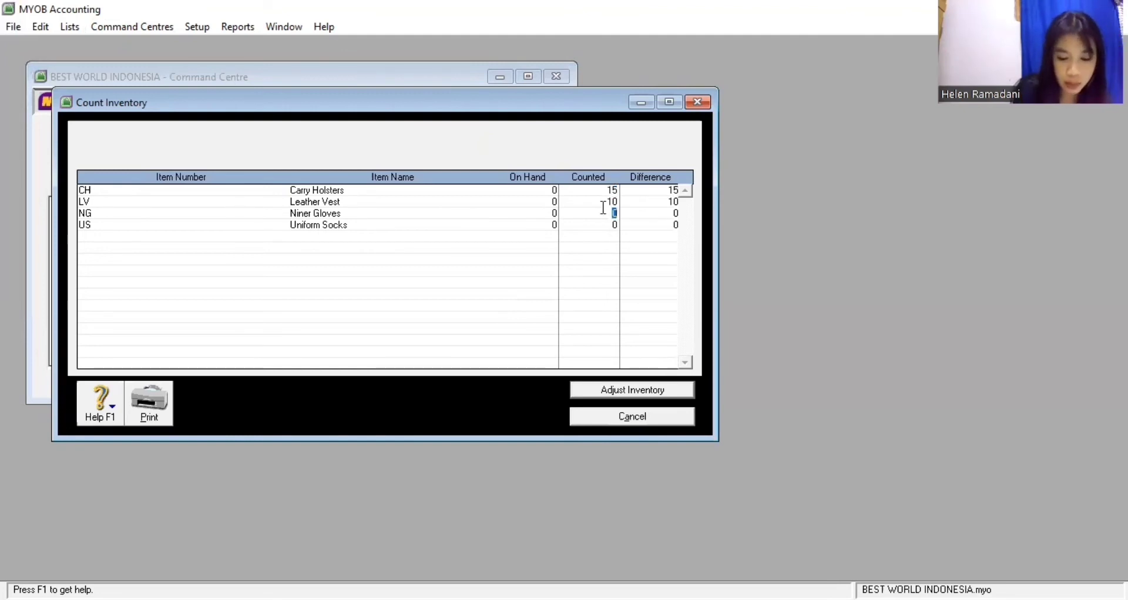
{"action": "type", "text": "20"}
{"action": "key", "text": "Tab"}
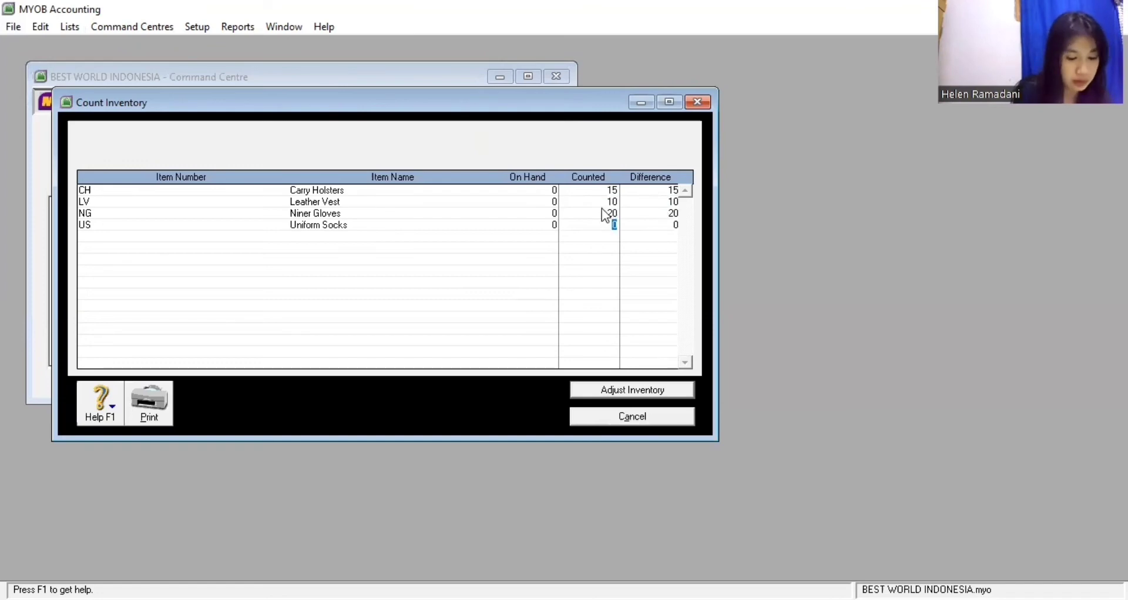
{"action": "type", "text": "10"}
{"action": "key", "text": "Tab"}
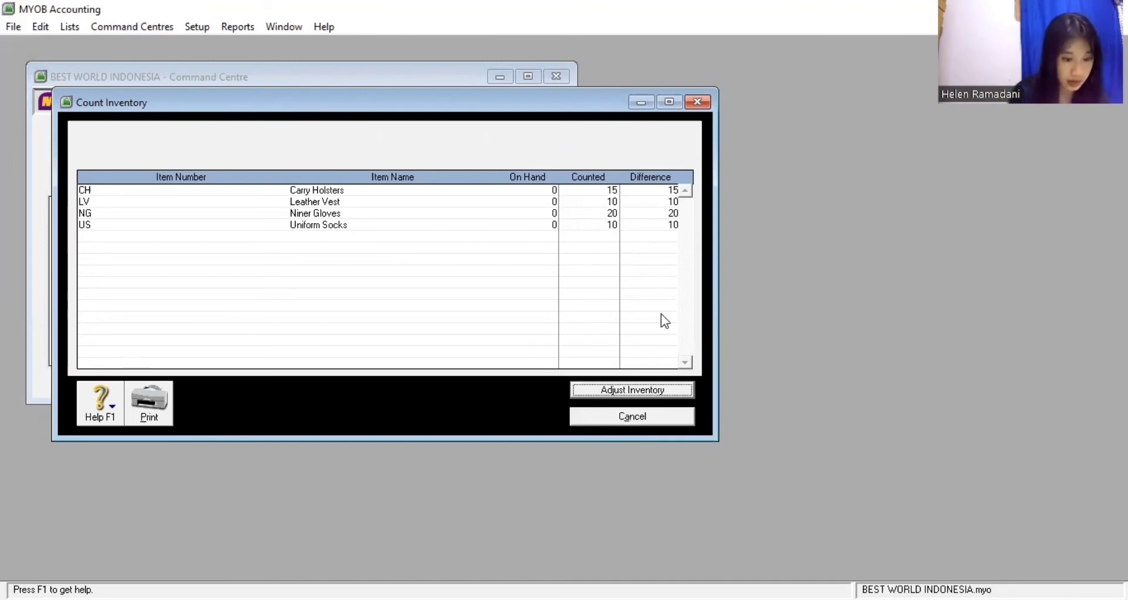
{"action": "left_click", "coordinate": [646, 391]}
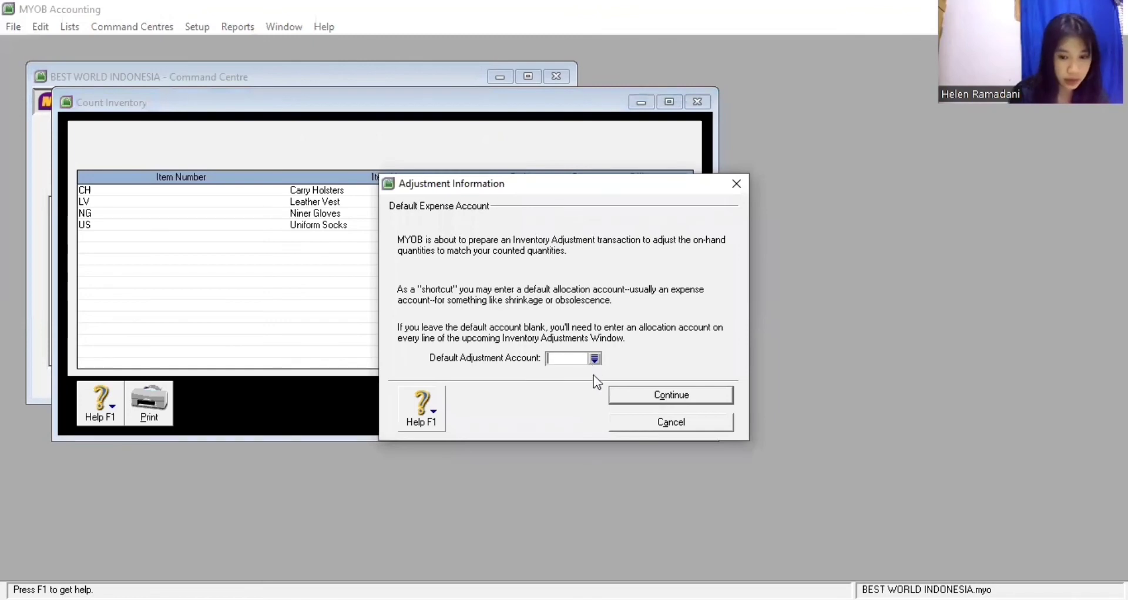
Treat counts as opening balances: journal I-170001, date 01/01/2017, memo 'Inventory Opening Balance'
{"action": "left_click", "coordinate": [625, 397]}
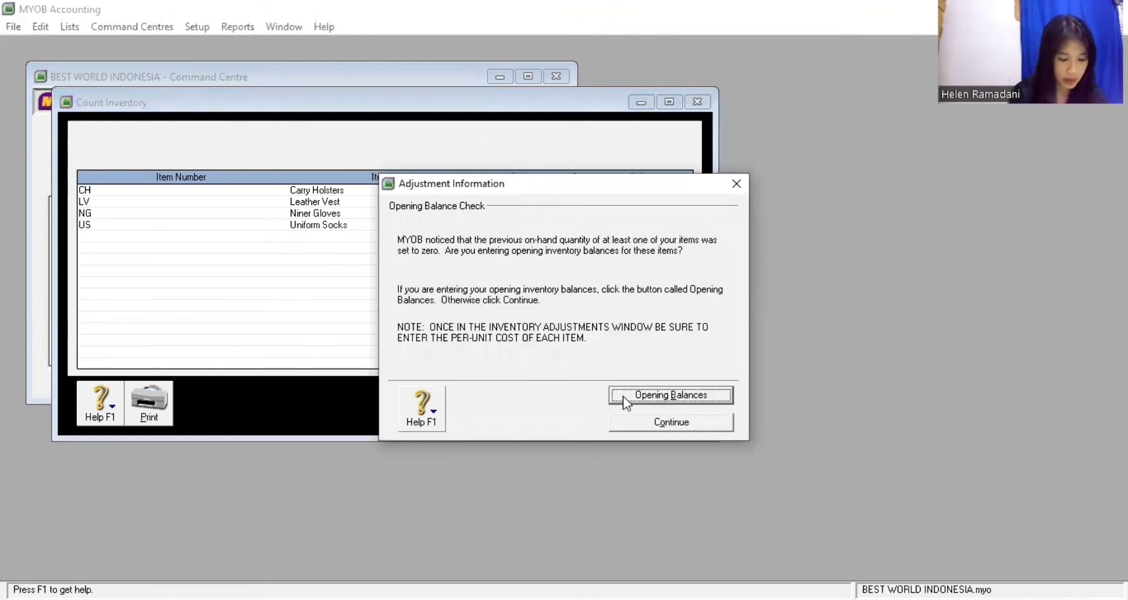
{"action": "left_click", "coordinate": [623, 396]}
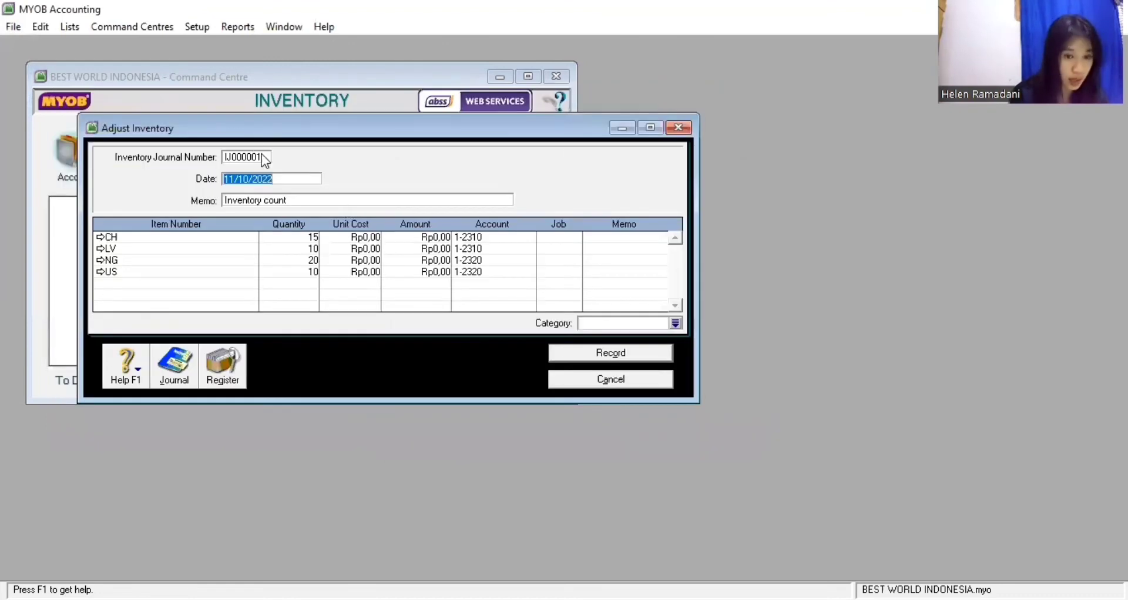
{"action": "left_click", "coordinate": [265, 158]}
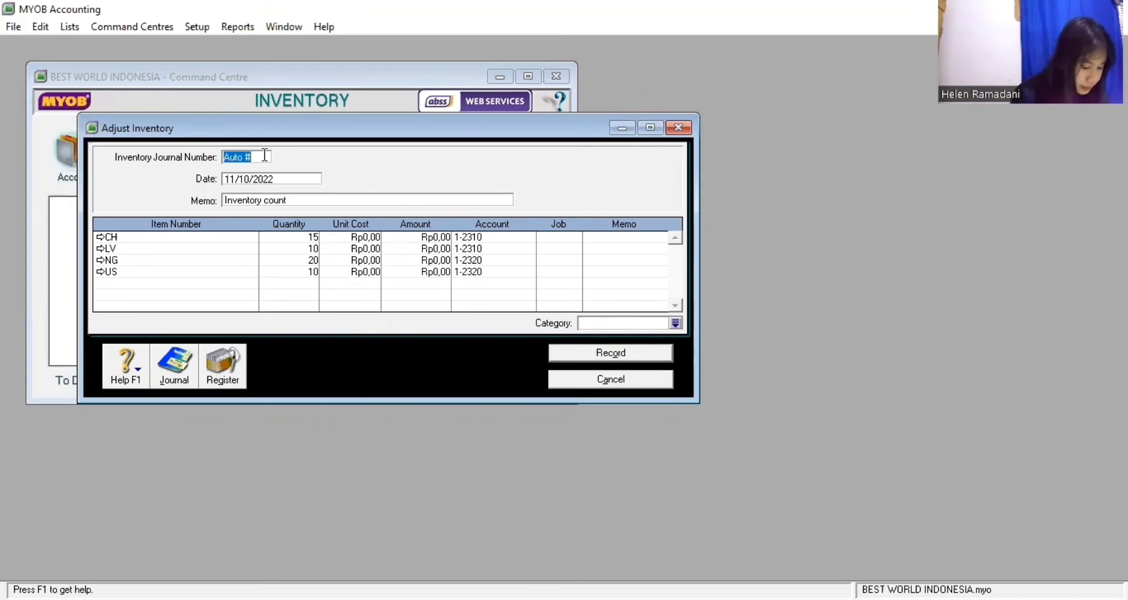
{"action": "type", "text": "I-17"}
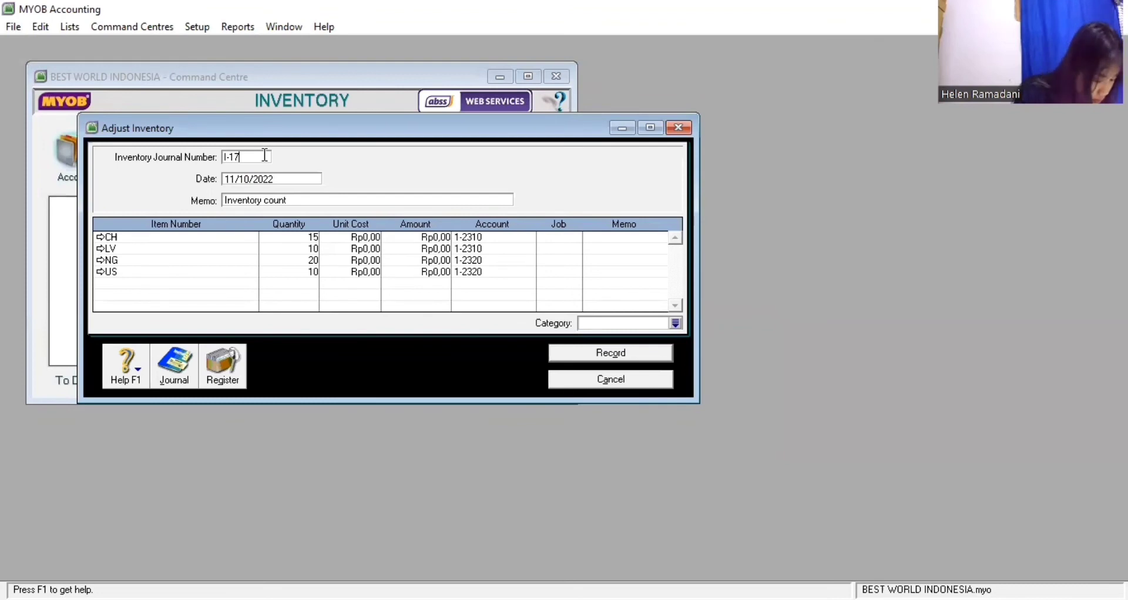
{"action": "type", "text": "000"}
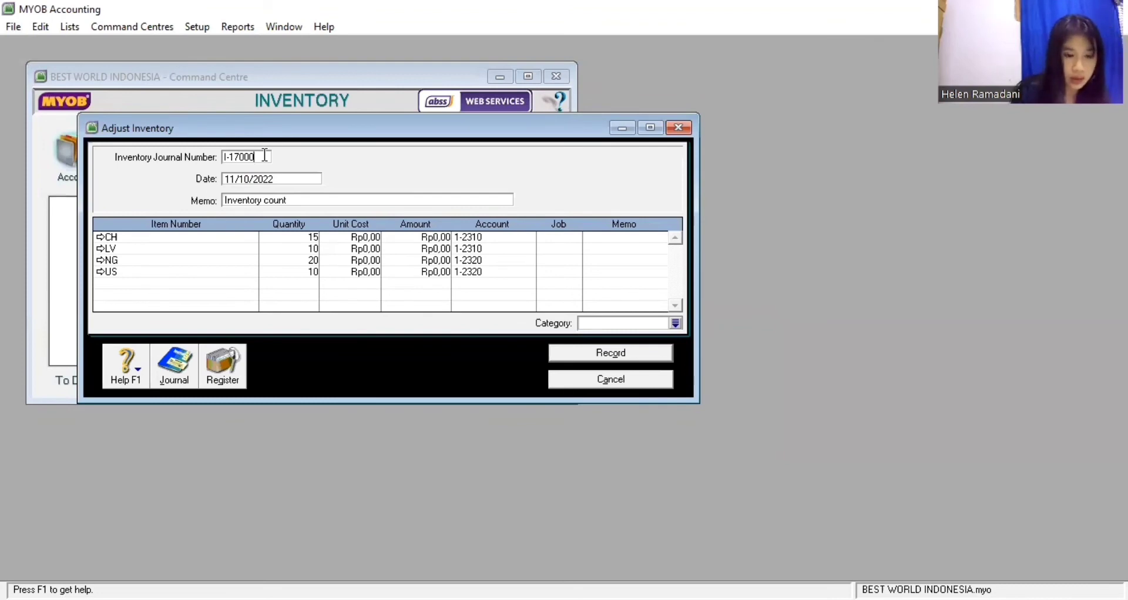
{"action": "type", "text": "1"}
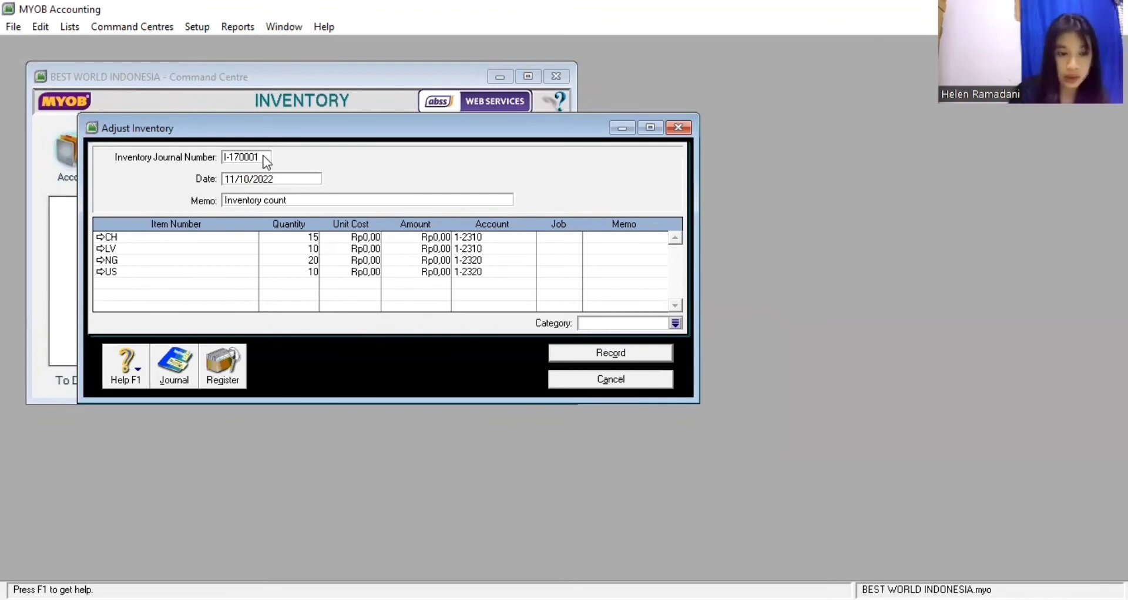
{"action": "key", "text": "Tab"}
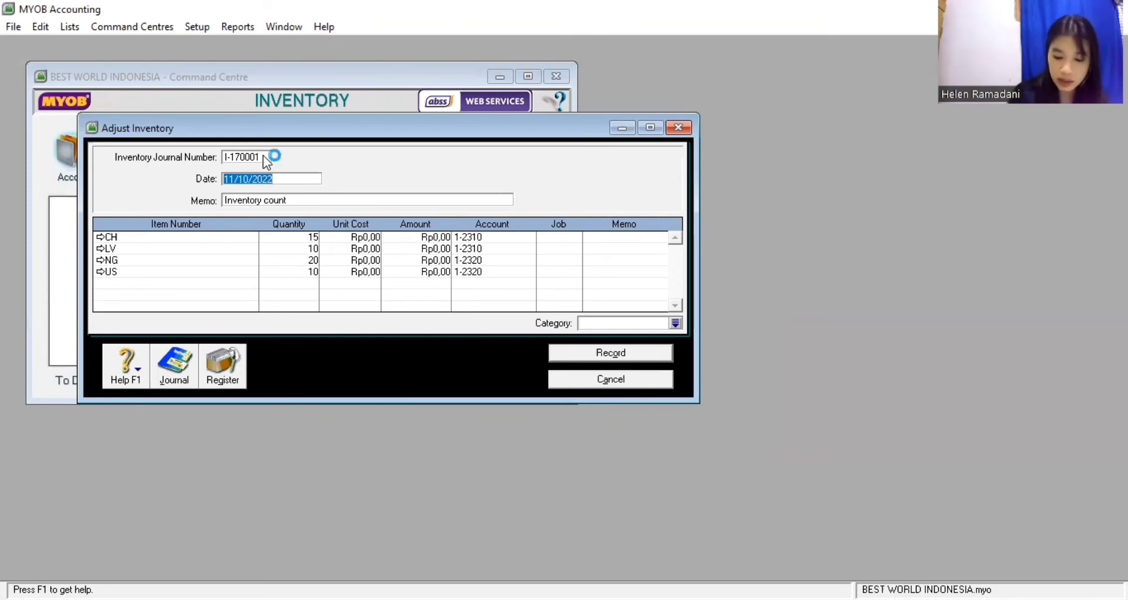
{"action": "type", "text": "01/"}
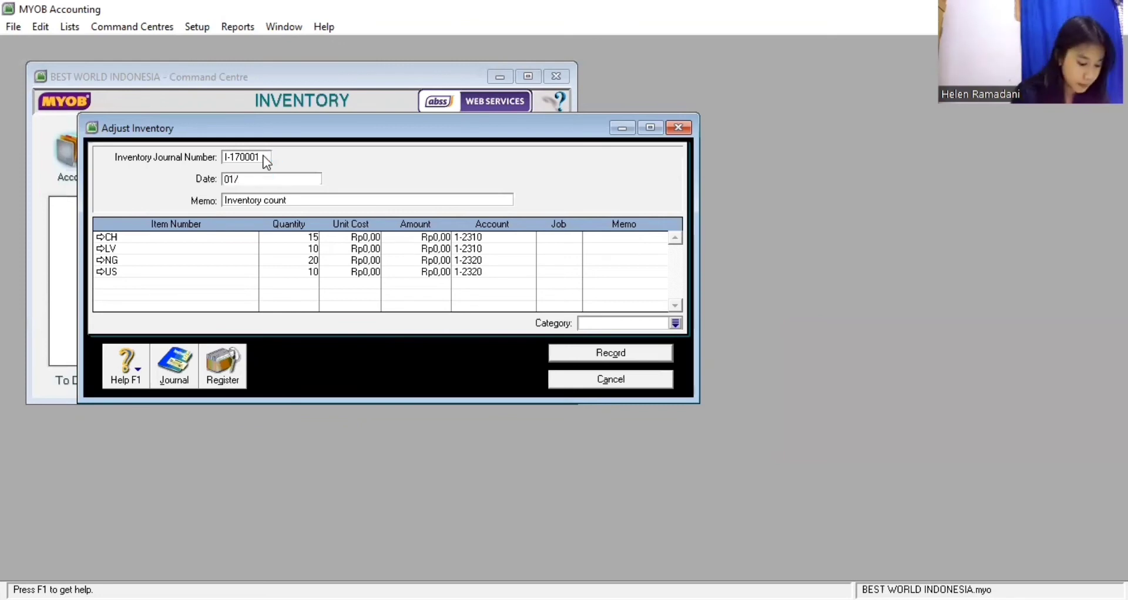
{"action": "type", "text": "01/1"}
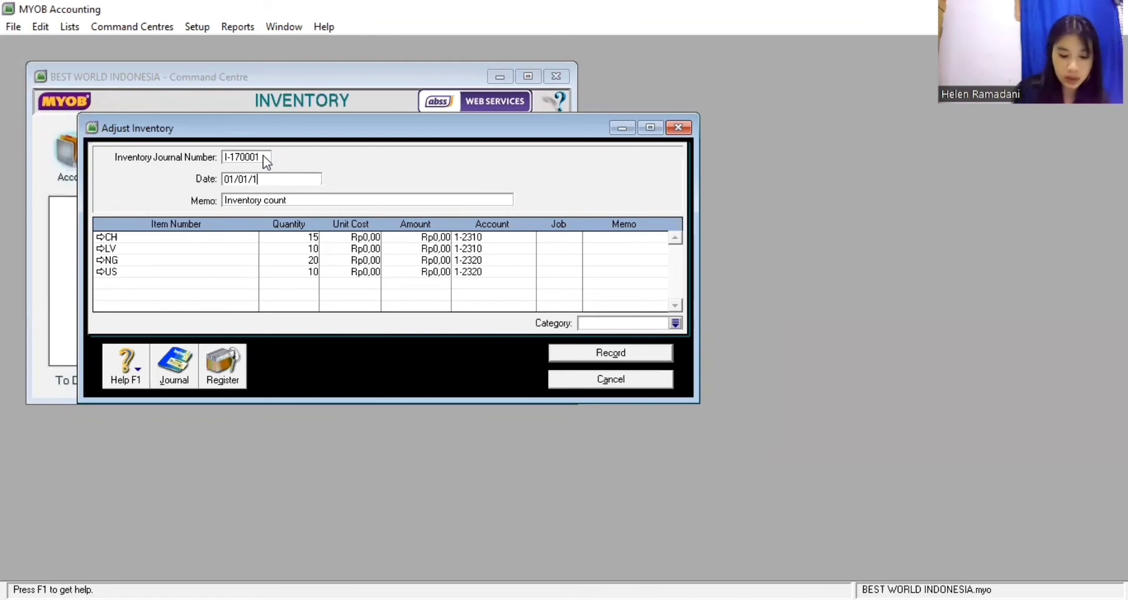
{"action": "type", "text": "7"}
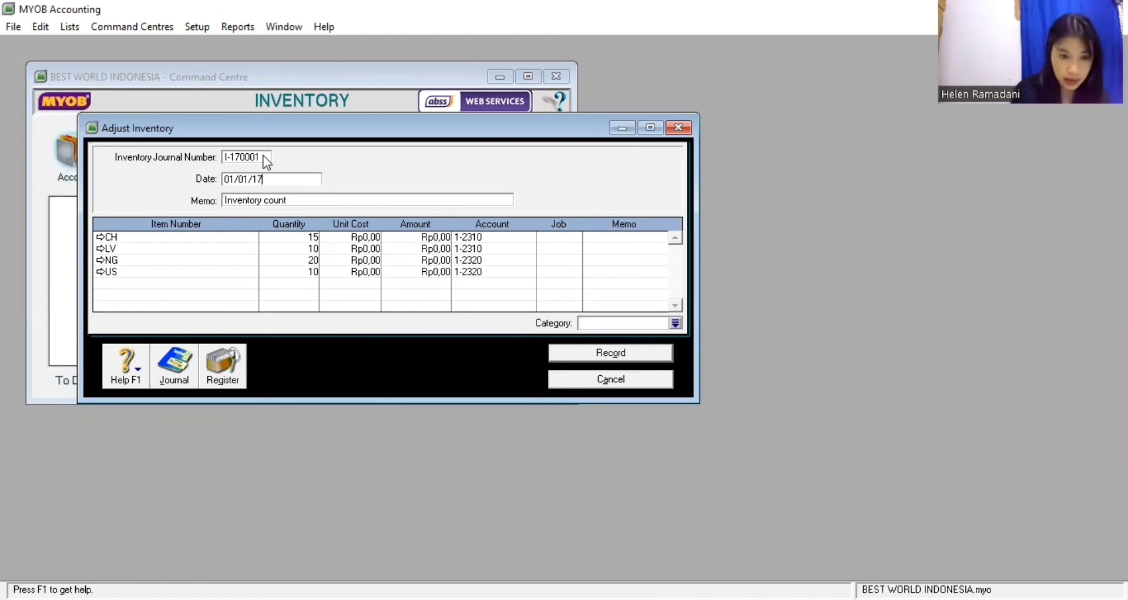
{"action": "key", "text": "Tab"}
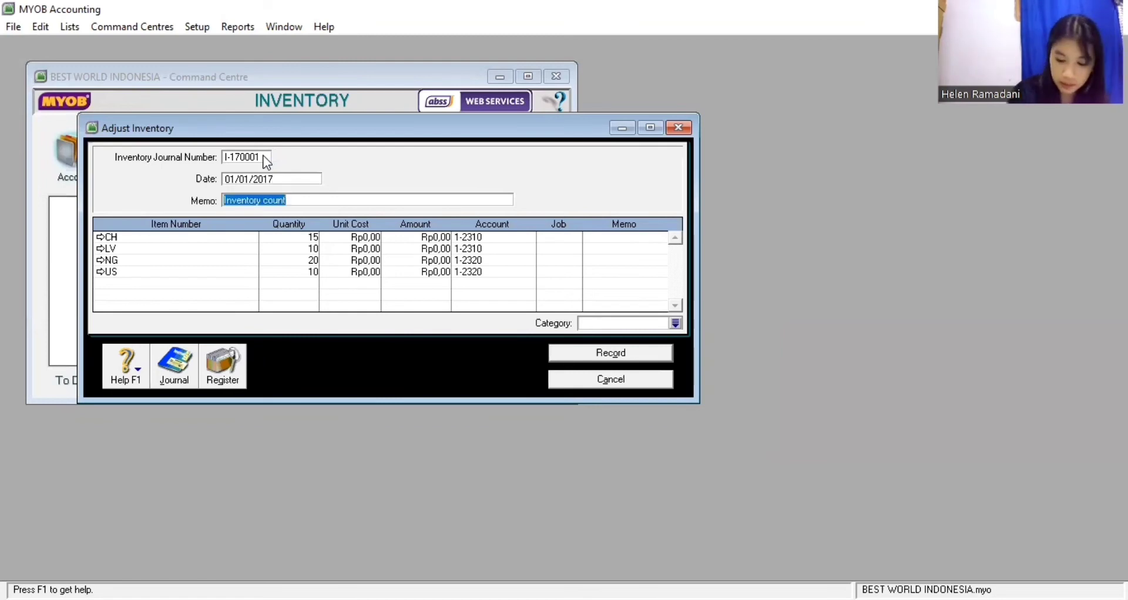
{"action": "type", "text": "Invento"}
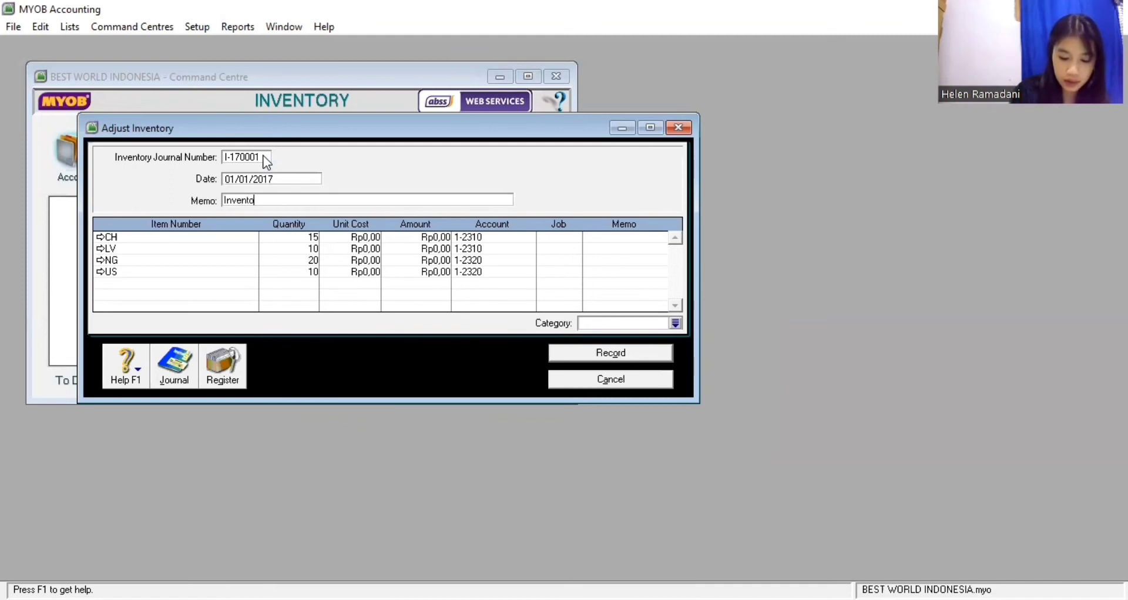
{"action": "type", "text": "ry "}
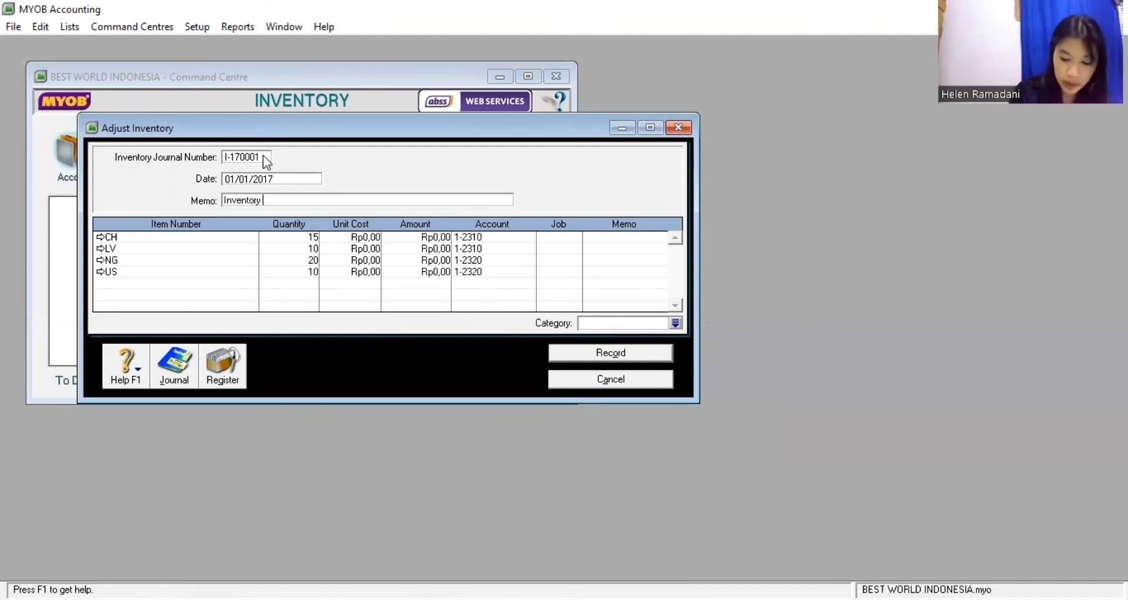
{"action": "type", "text": "Opening"}
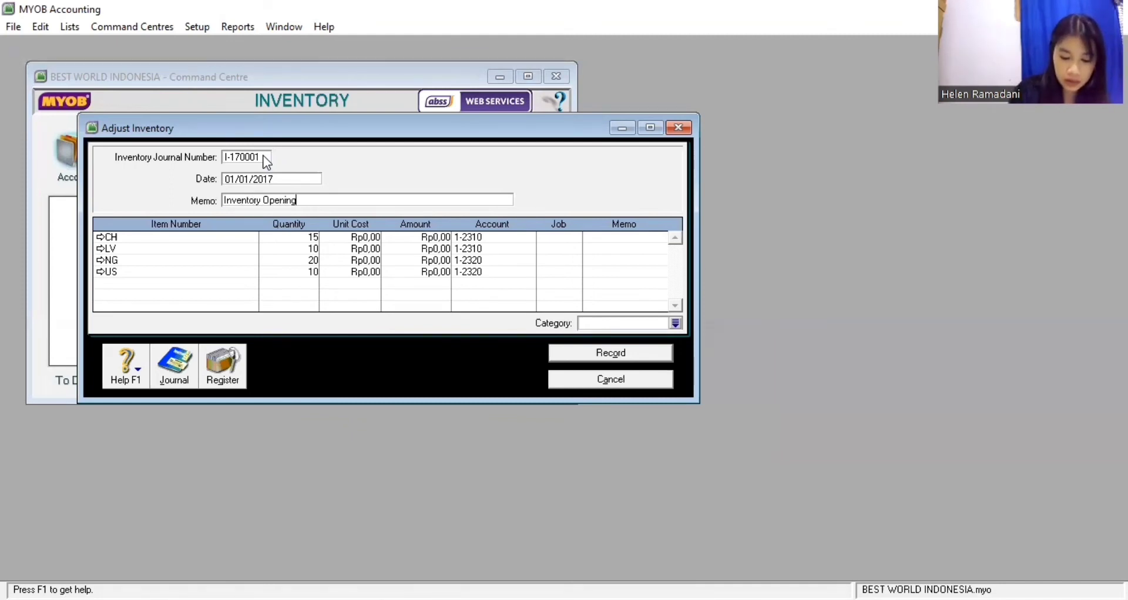
{"action": "type", "text": " Balances"}
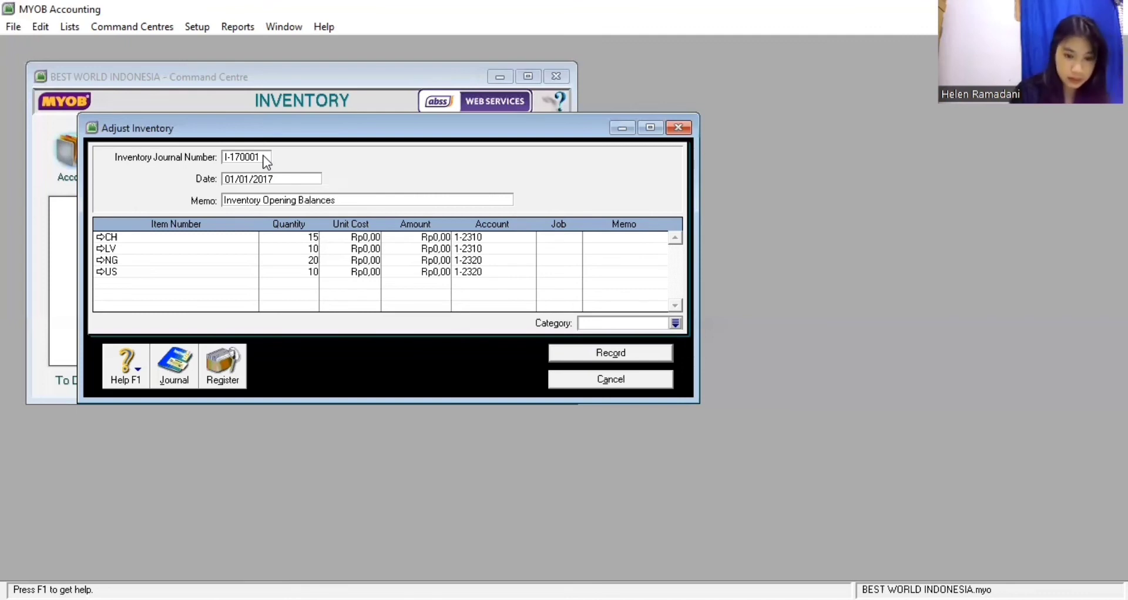
{"action": "key", "text": "BackSpace"}
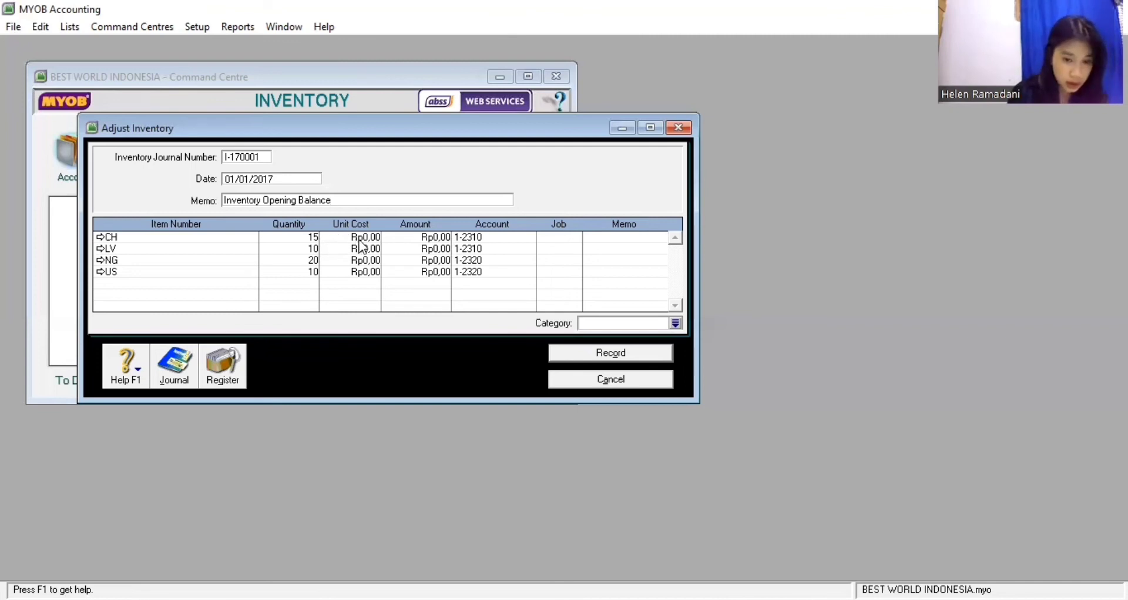
Enter unit costs of Rp1.200.000 for CH and Rp1.300.000 for LV
{"action": "left_click", "coordinate": [364, 238]}
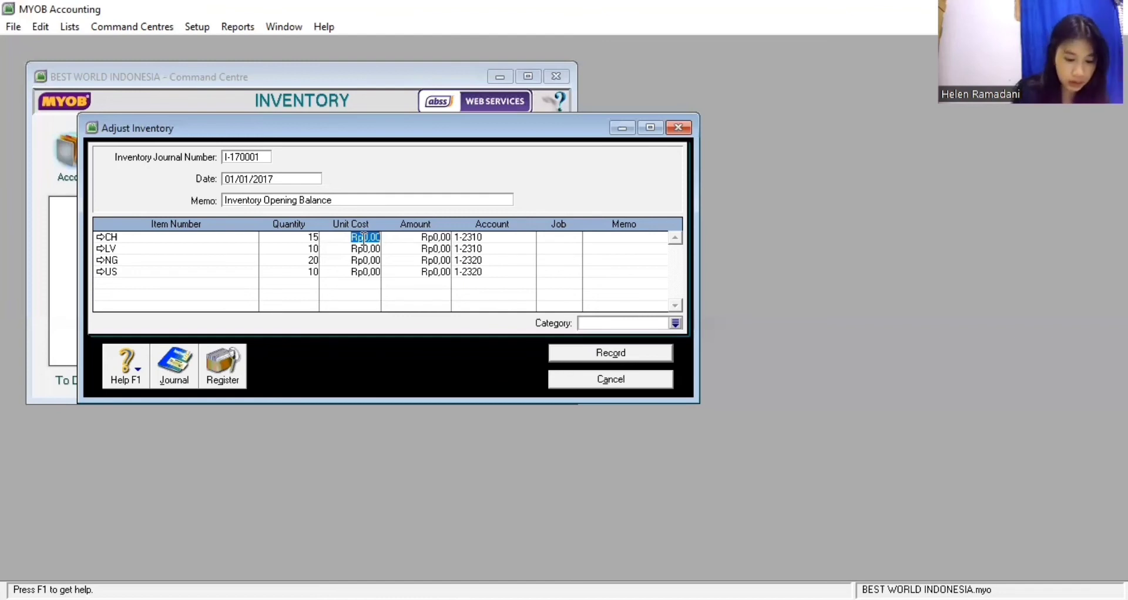
{"action": "type", "text": "1.200."}
{"action": "type", "text": "000"}
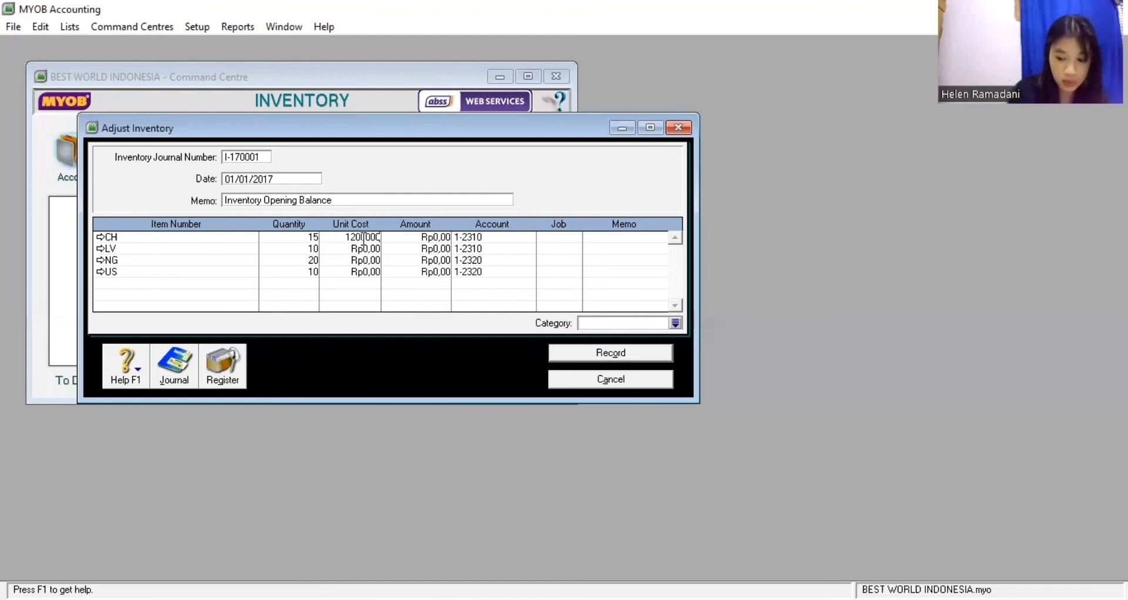
{"action": "left_click", "coordinate": [366, 247]}
{"action": "left_click", "coordinate": [378, 248]}
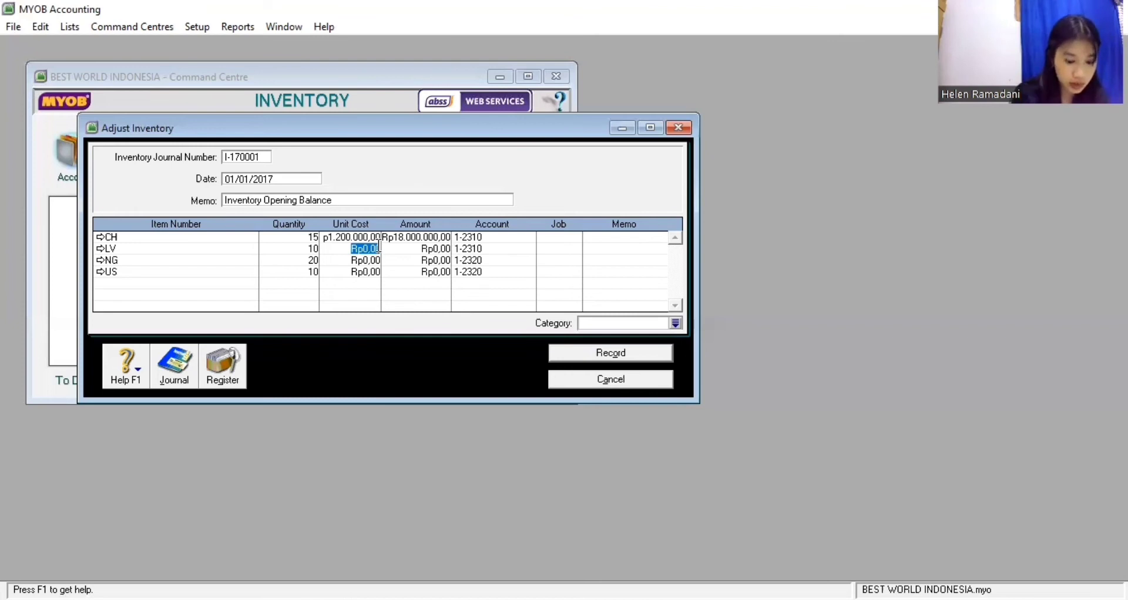
{"action": "type", "text": "1300000"}
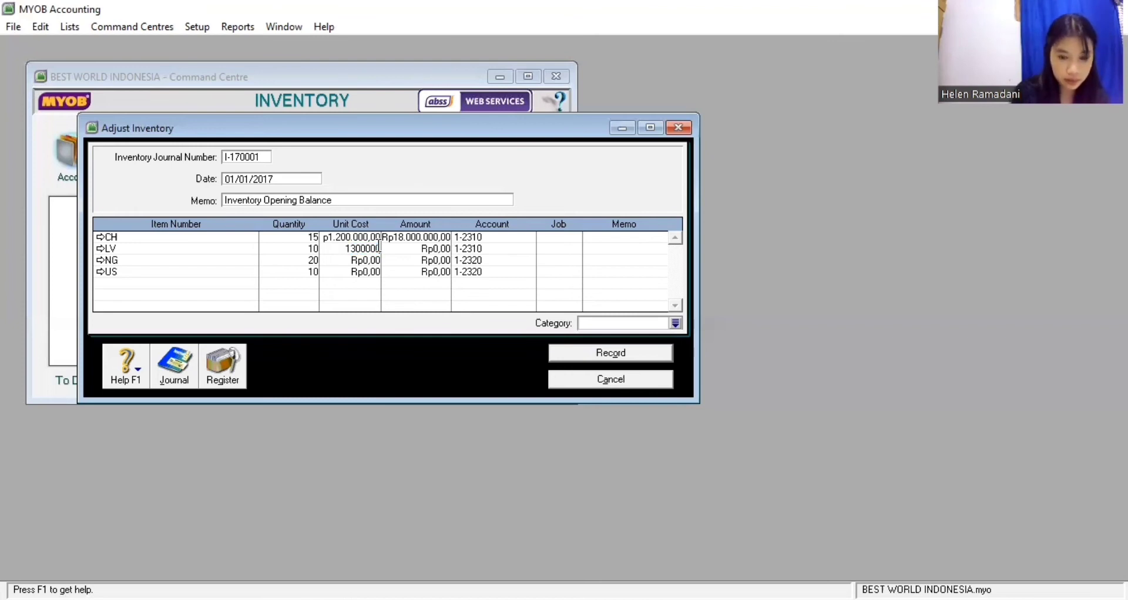
{"action": "key", "text": "Return"}
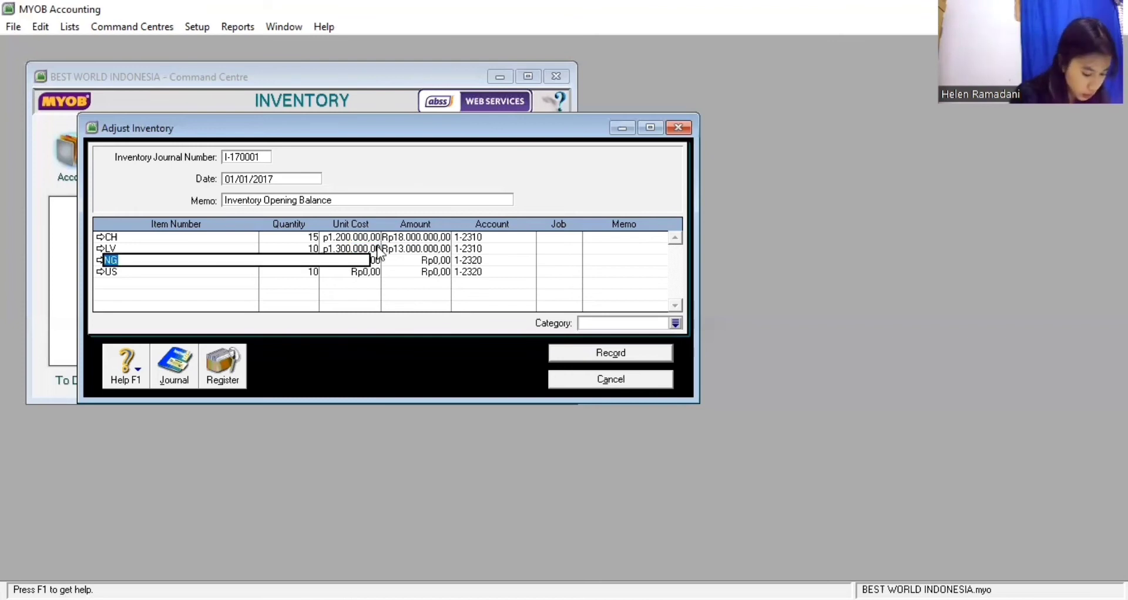
Enter unit costs of Rp250.000 for NG and Rp80.000 for US, totalling Rp36.800.000
{"action": "left_click", "coordinate": [378, 260]}
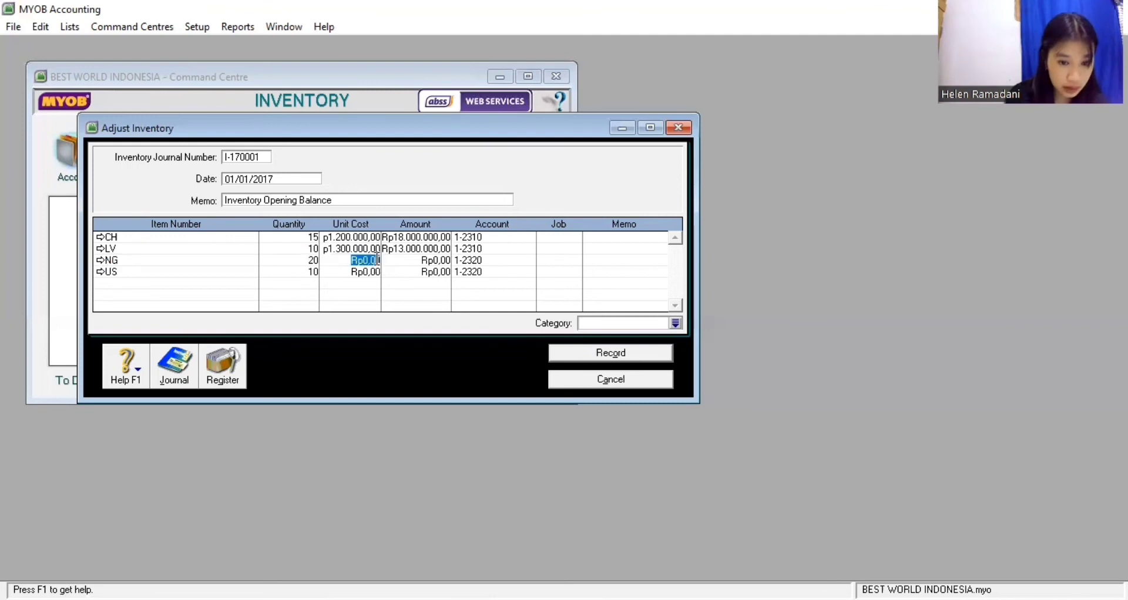
{"action": "type", "text": "2"}
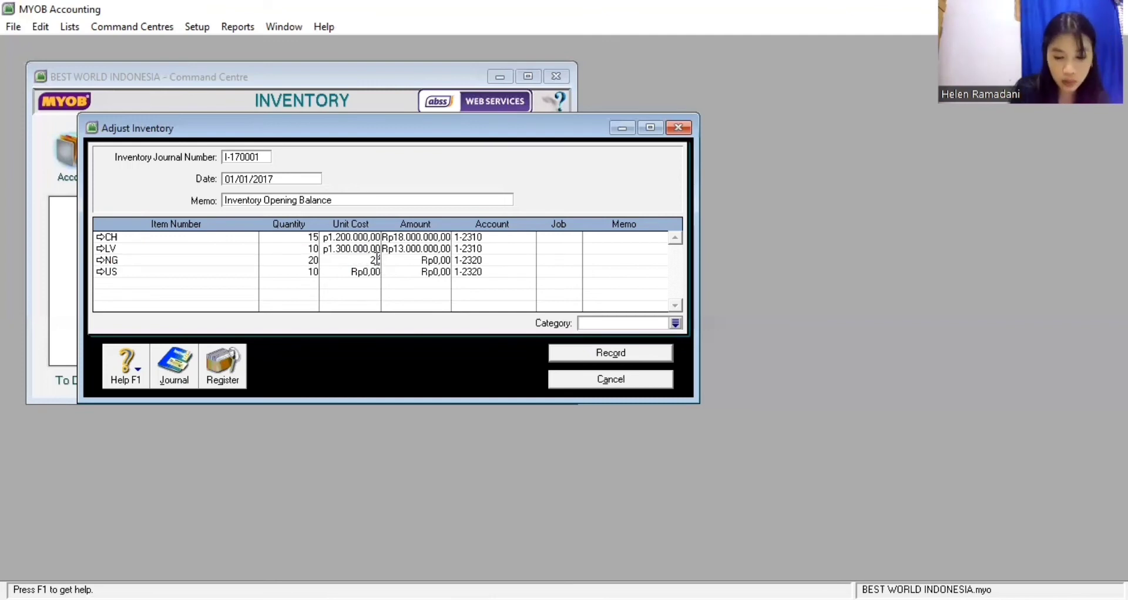
{"action": "type", "text": "50.000"}
{"action": "key", "text": "Return"}
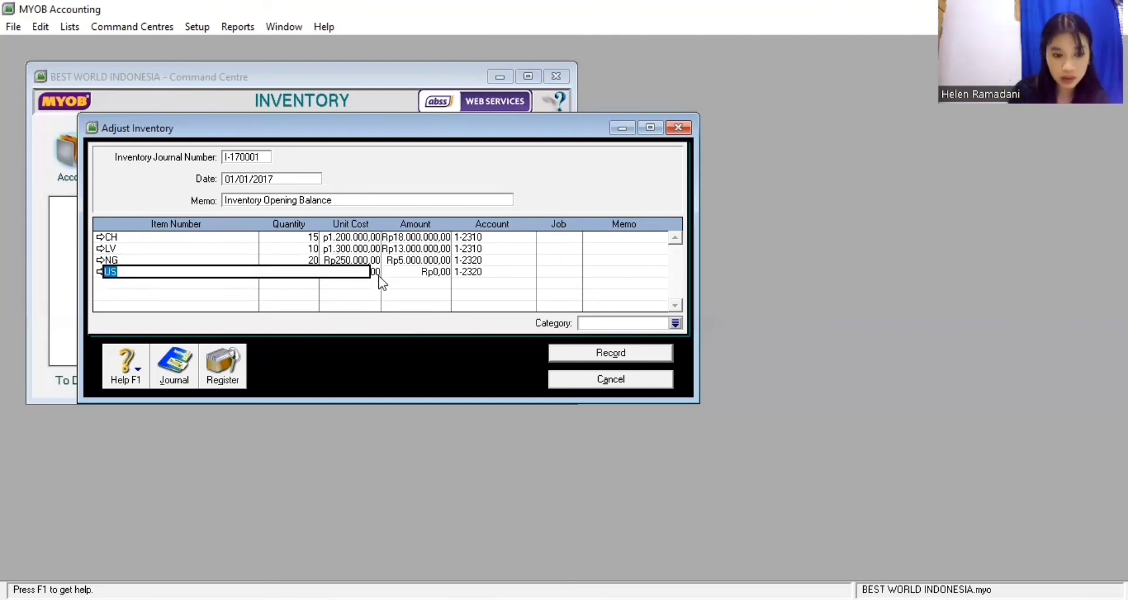
{"action": "key", "text": "Tab"}
{"action": "type", "text": "10"}
{"action": "key", "text": "Tab"}
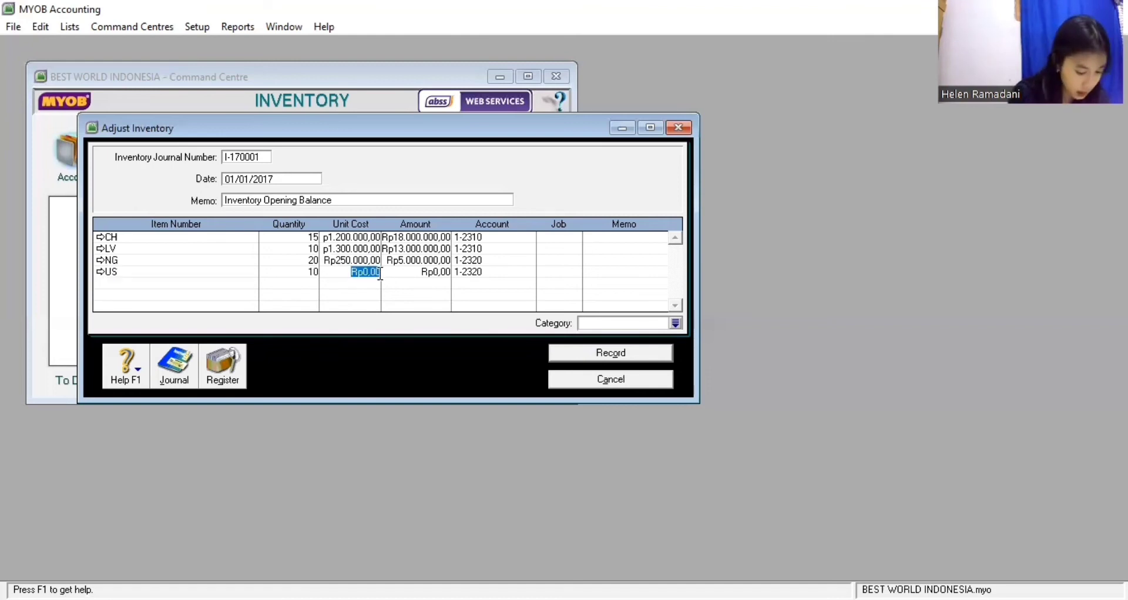
{"action": "type", "text": "80"}
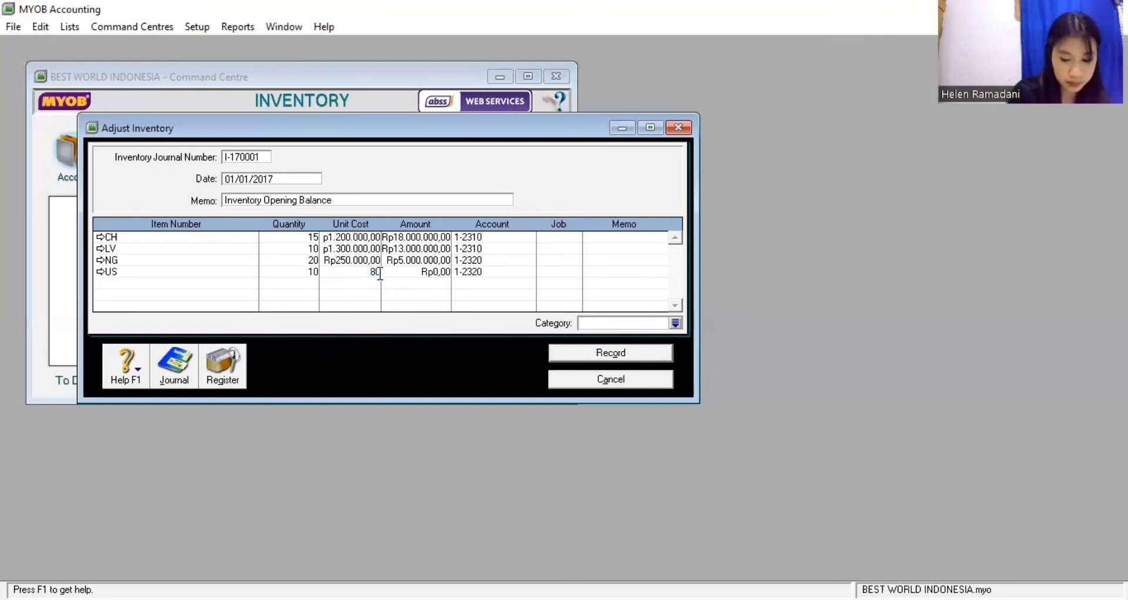
{"action": "type", "text": ".000"}
{"action": "key", "text": "Return"}
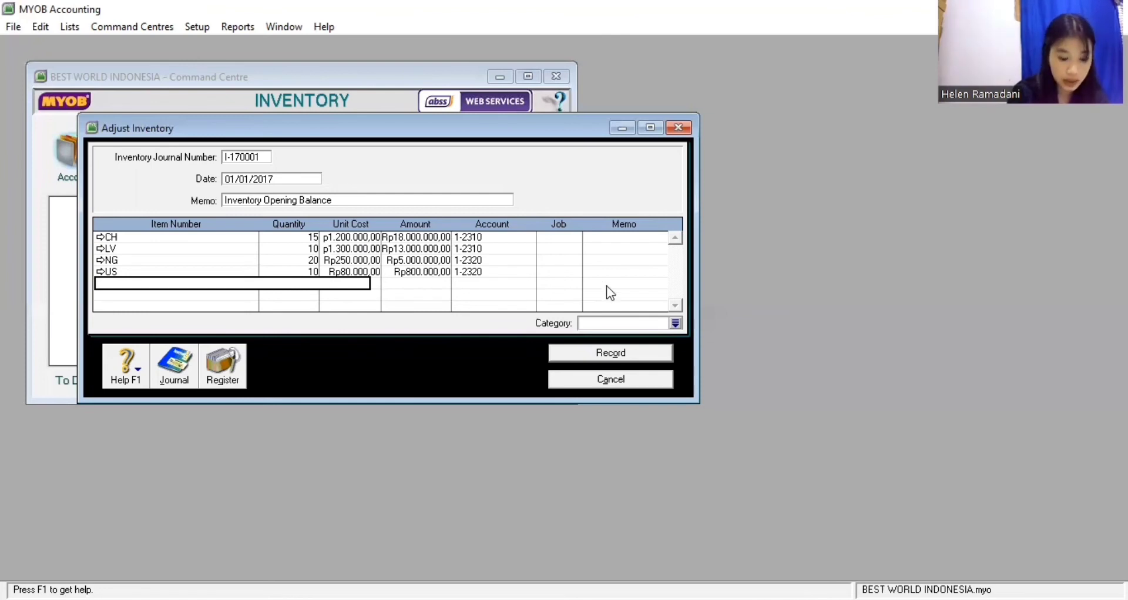
Record adjustment I-170001 under category JKT without job numbers and return to the Purchases command centre
{"action": "left_click", "coordinate": [675, 323]}
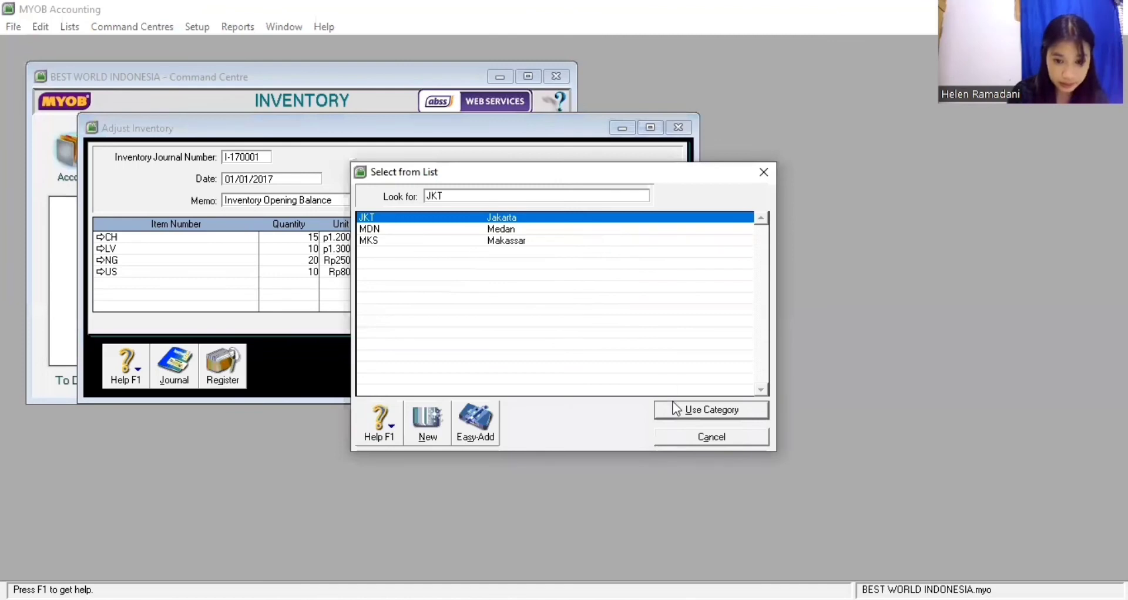
{"action": "left_click", "coordinate": [675, 410]}
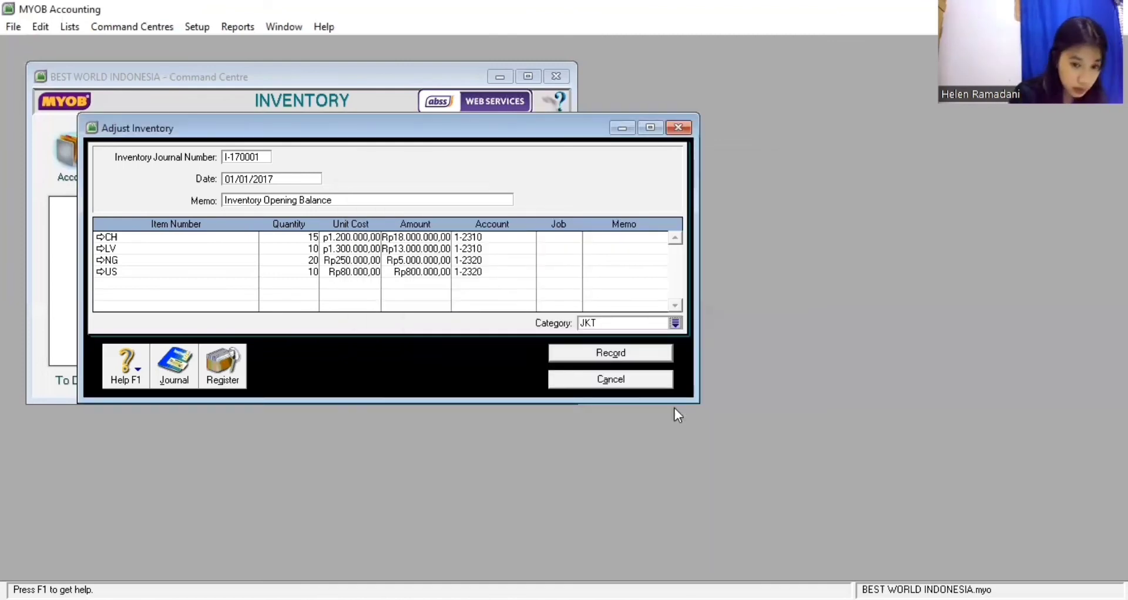
{"action": "left_click", "coordinate": [626, 352]}
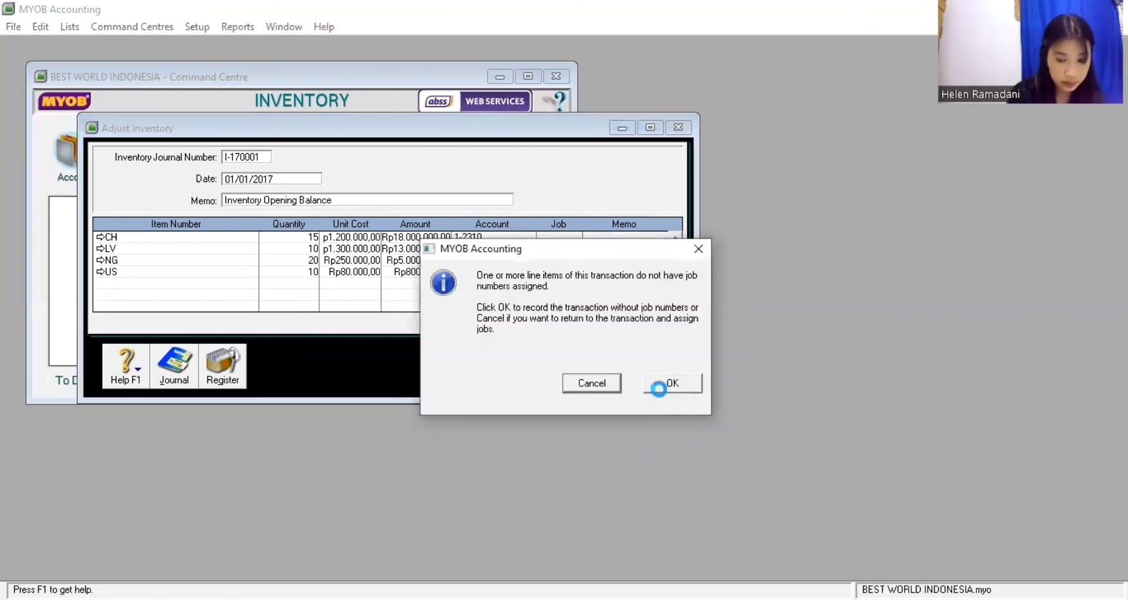
{"action": "left_click", "coordinate": [663, 387]}
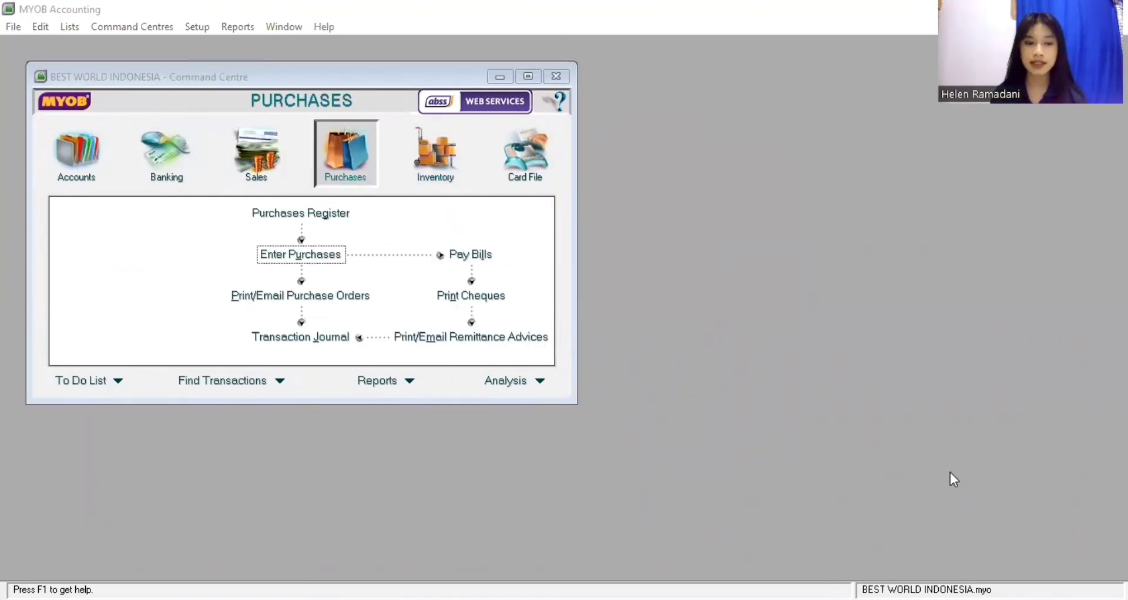
{"action": "left_click", "coordinate": [359, 167]}
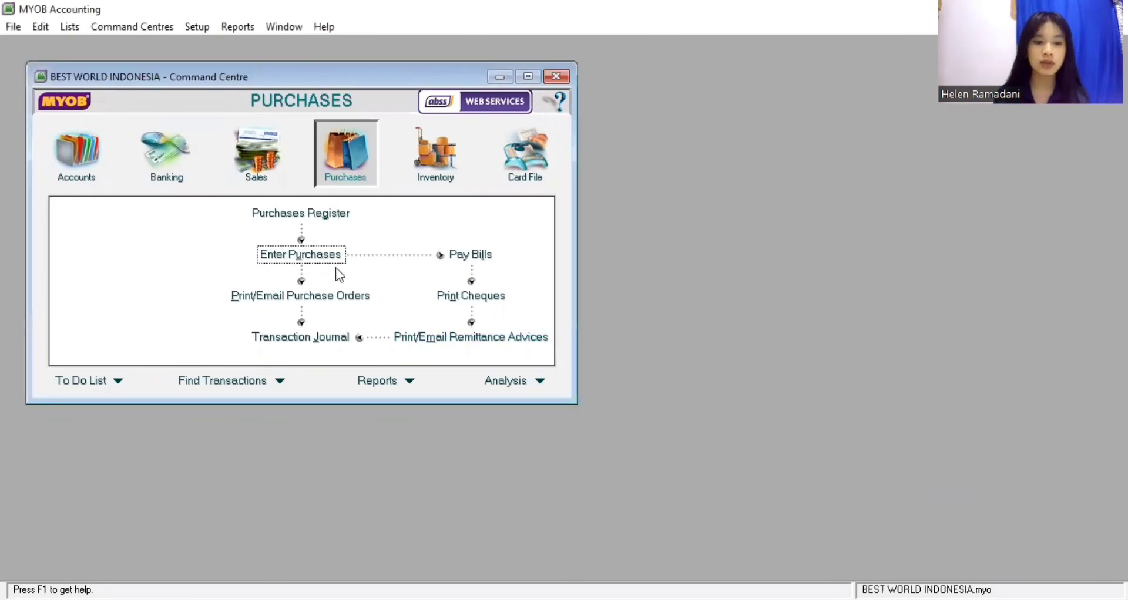
Begin a new purchase bill for supplier MANY with Tax Inclusive turned off
{"action": "left_click", "coordinate": [323, 259]}
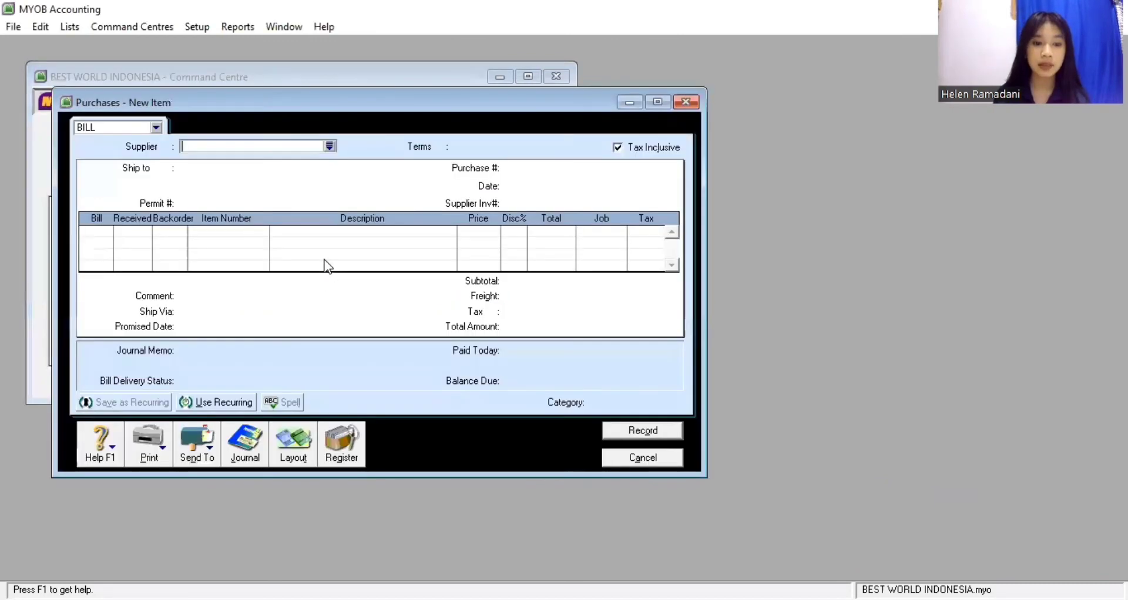
{"action": "left_click", "coordinate": [328, 150]}
{"action": "left_click", "coordinate": [436, 228]}
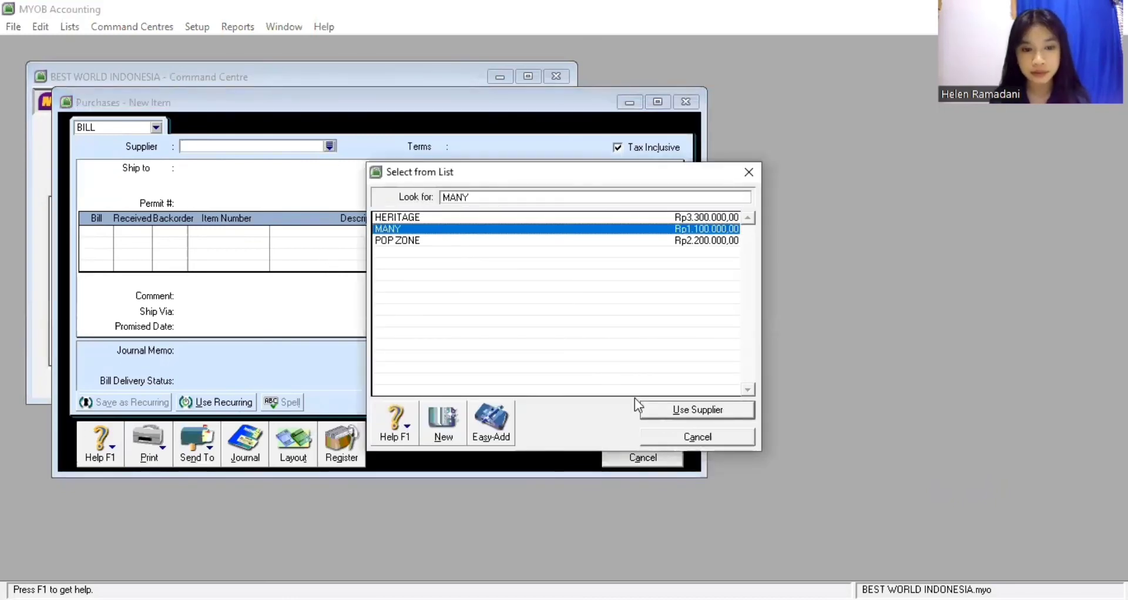
{"action": "left_click", "coordinate": [703, 409]}
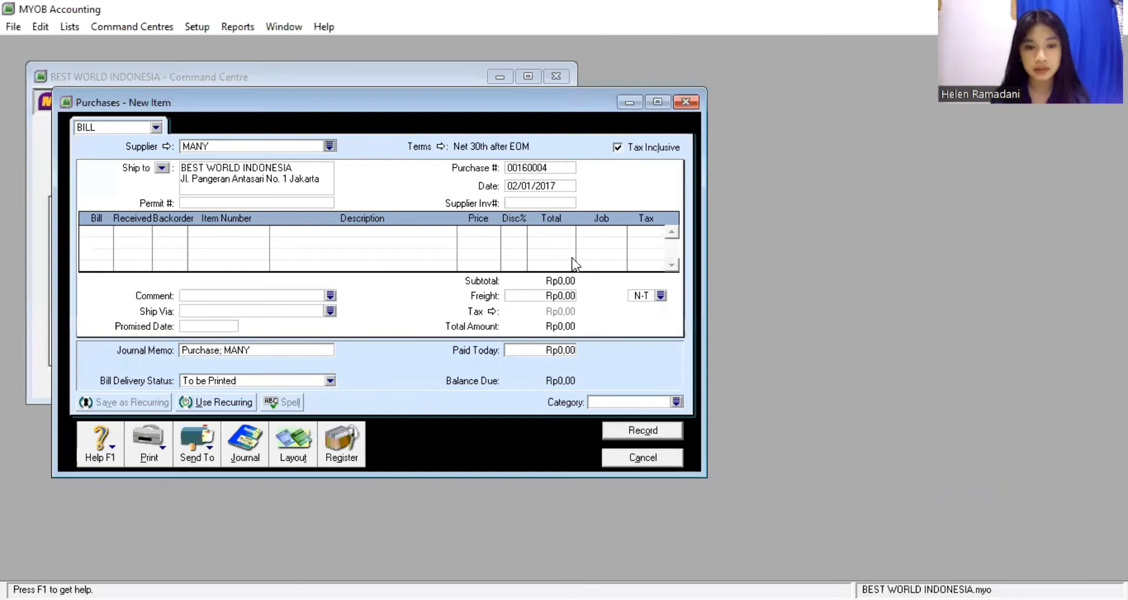
{"action": "left_click", "coordinate": [616, 147]}
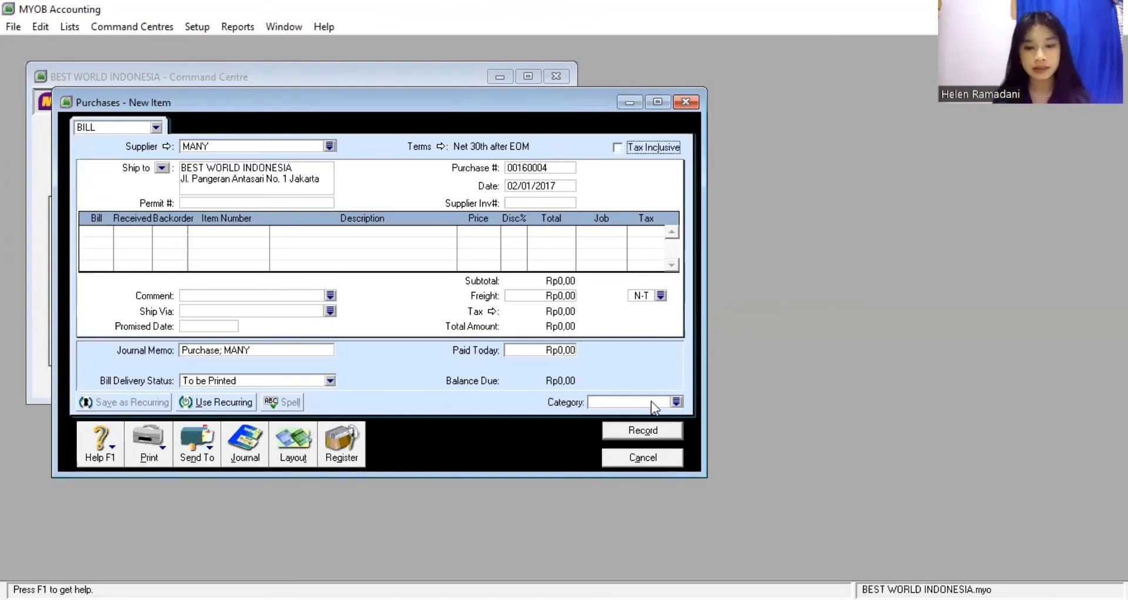
Set the MANY bill's credit terms to Net 20 days
{"action": "left_click", "coordinate": [444, 151]}
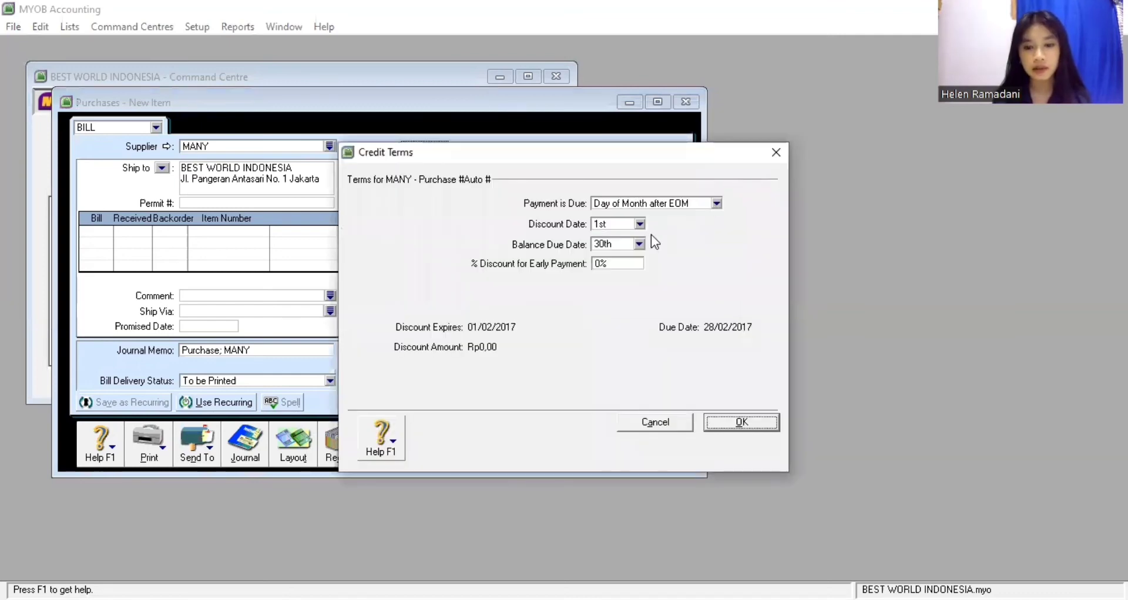
{"action": "left_click", "coordinate": [716, 203]}
{"action": "left_click", "coordinate": [629, 239]}
{"action": "left_click", "coordinate": [629, 244]}
{"action": "type", "text": "2"}
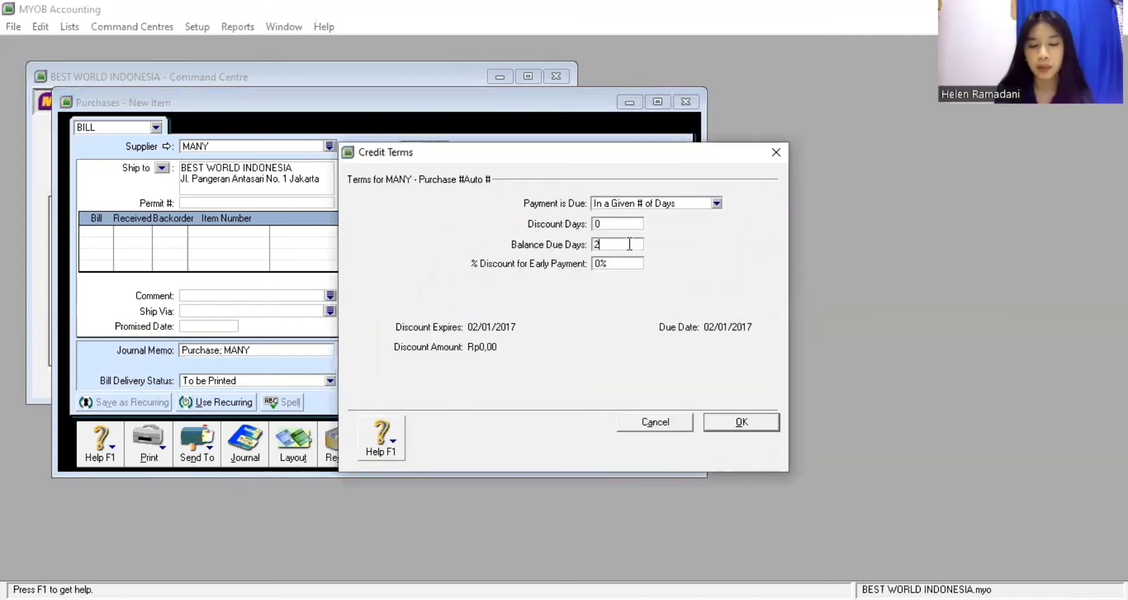
{"action": "type", "text": "0"}
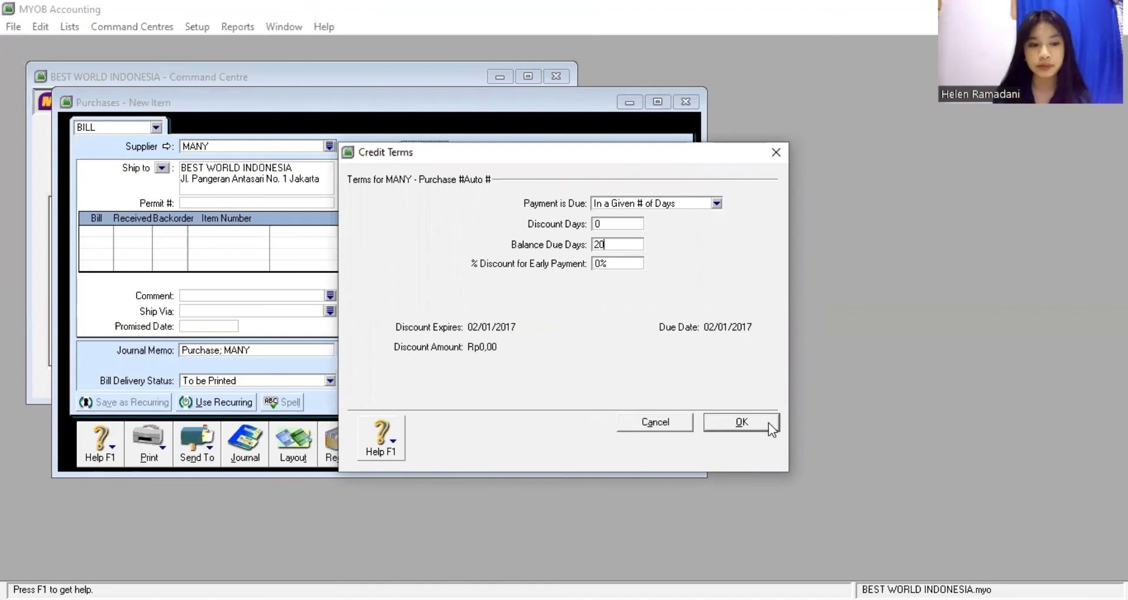
{"action": "key", "text": "Return"}
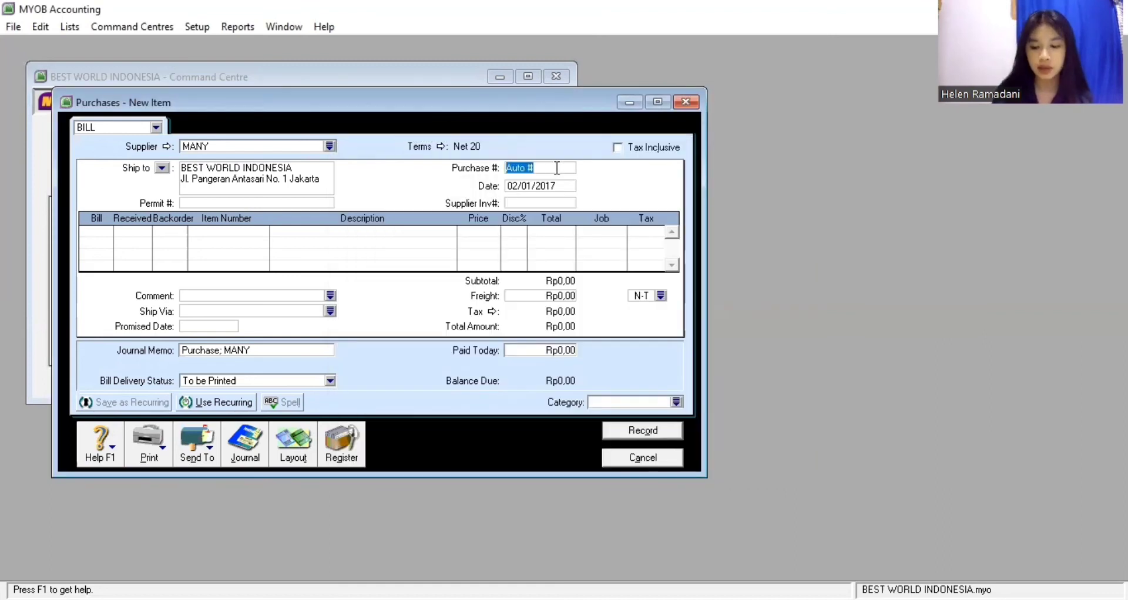
Enter purchase number P-170001, keep date 02/01/2017, and supplier invoice MN-170001
{"action": "type", "text": "P-"}
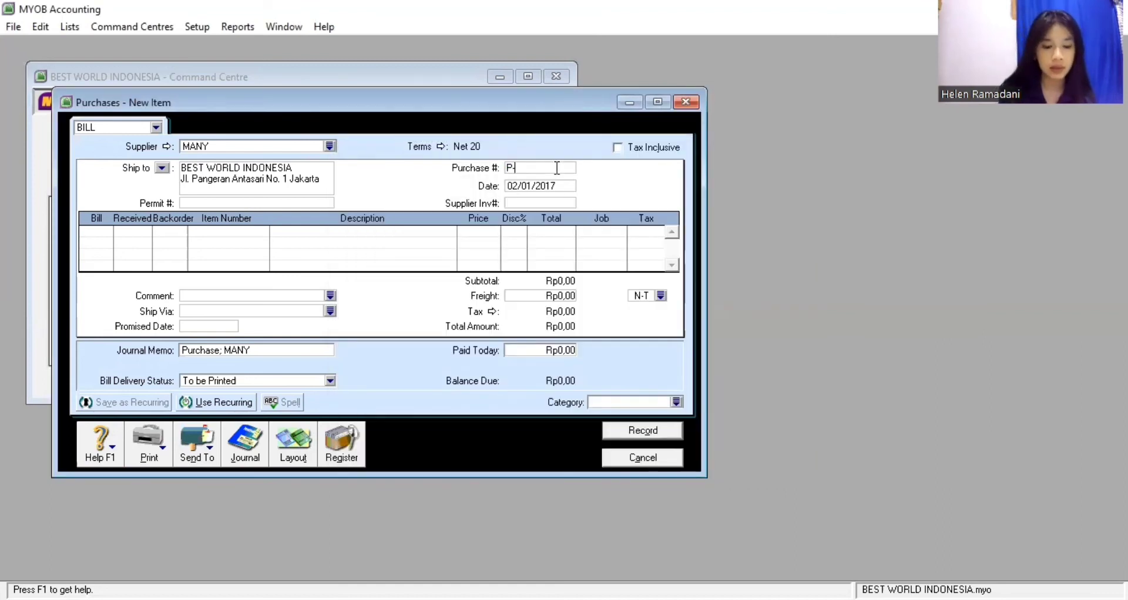
{"action": "type", "text": "170001"}
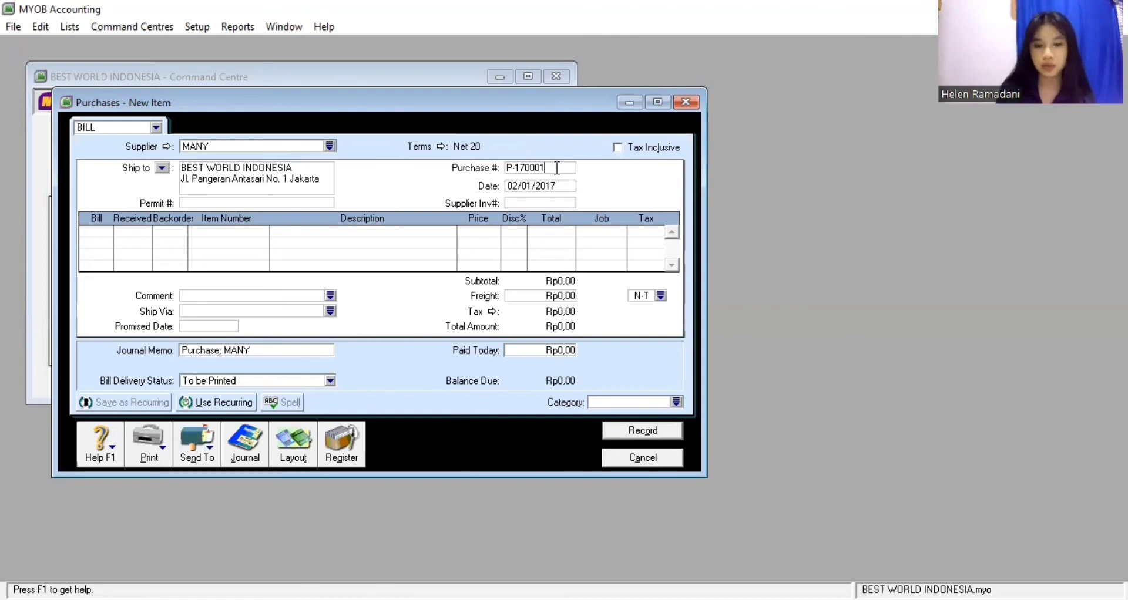
{"action": "key", "text": "Tab"}
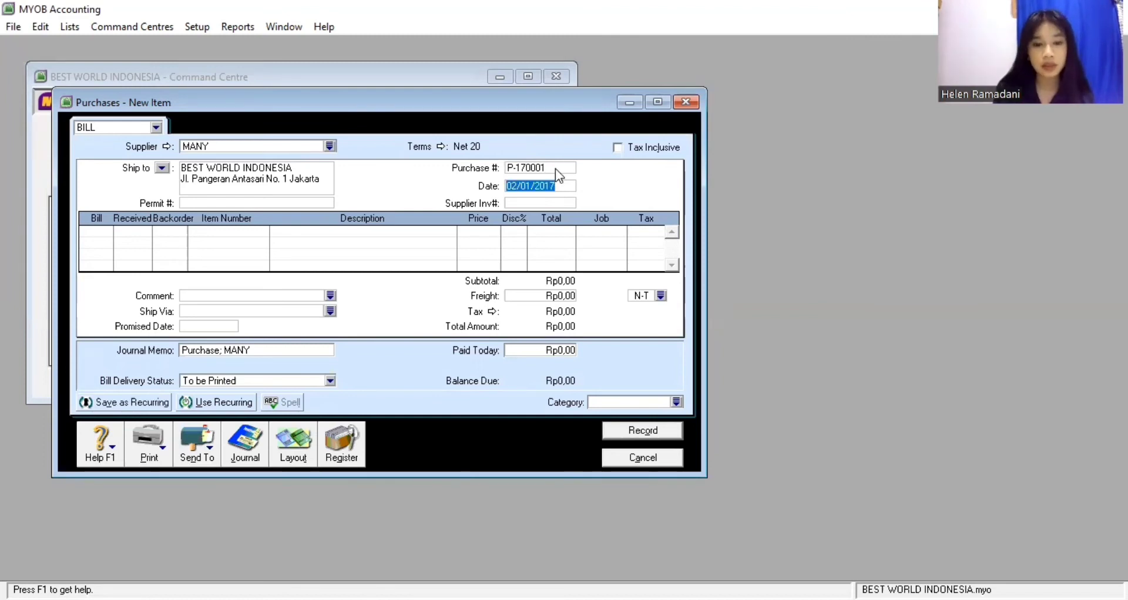
{"action": "key", "text": "Tab"}
{"action": "type", "text": "MN"}
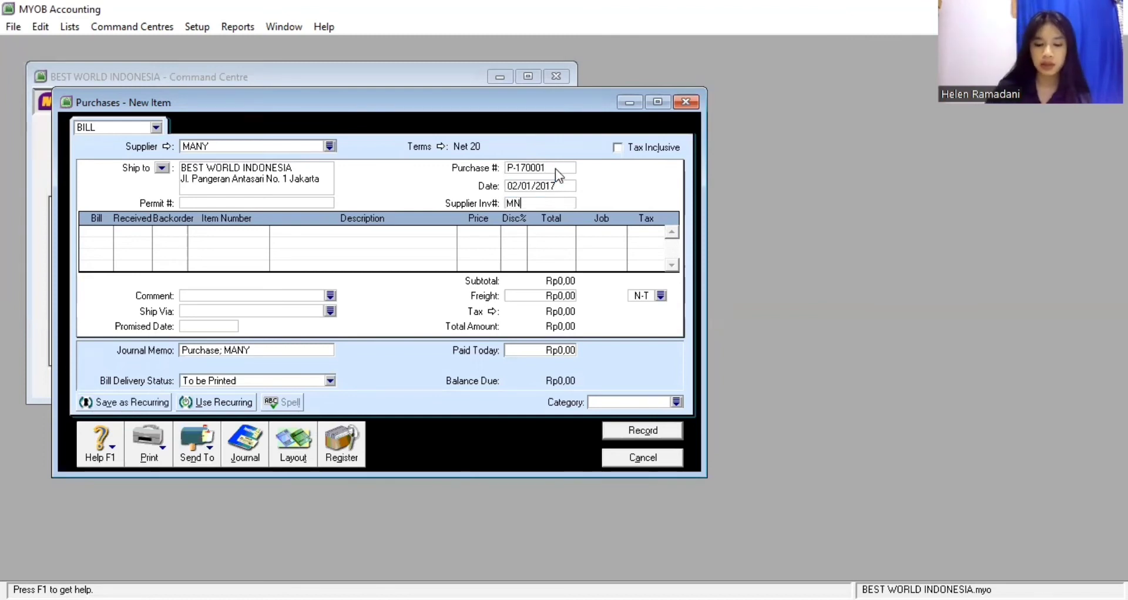
{"action": "type", "text": "-17000"}
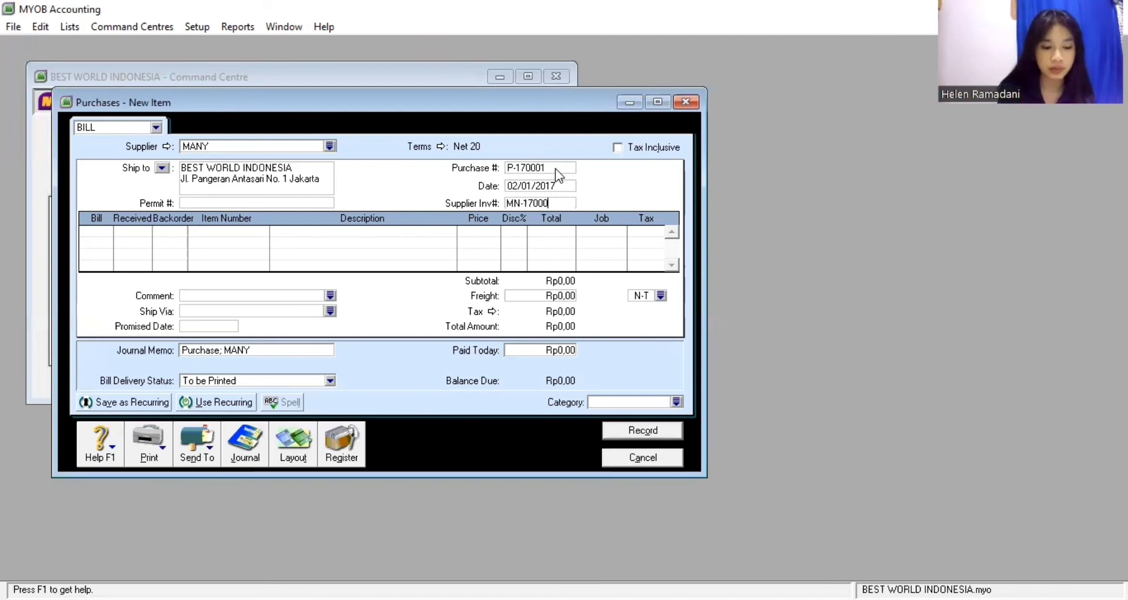
{"action": "type", "text": "1"}
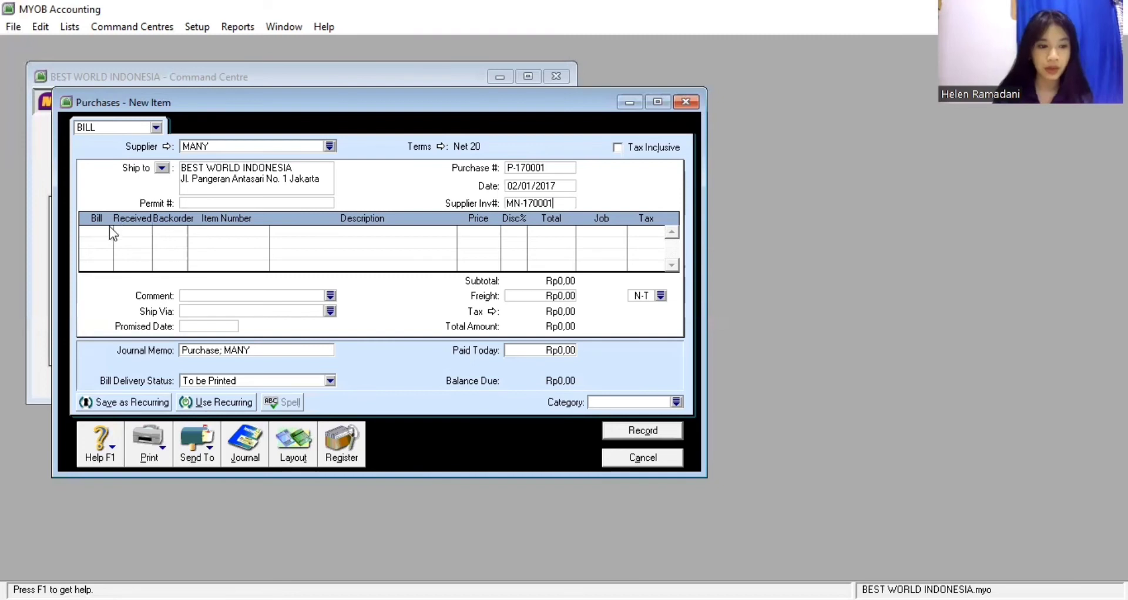
Add bill lines for 5 Carry Holsters (CH) and 8 Leather Vests (LV)
{"action": "left_click", "coordinate": [108, 230]}
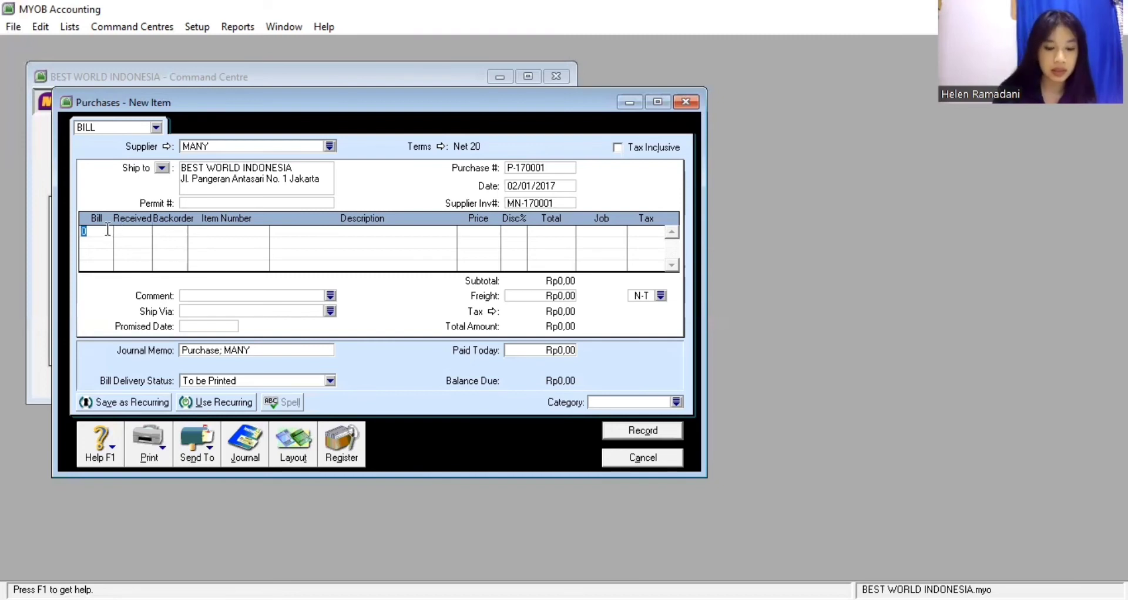
{"action": "type", "text": "5"}
{"action": "key", "text": "Down"}
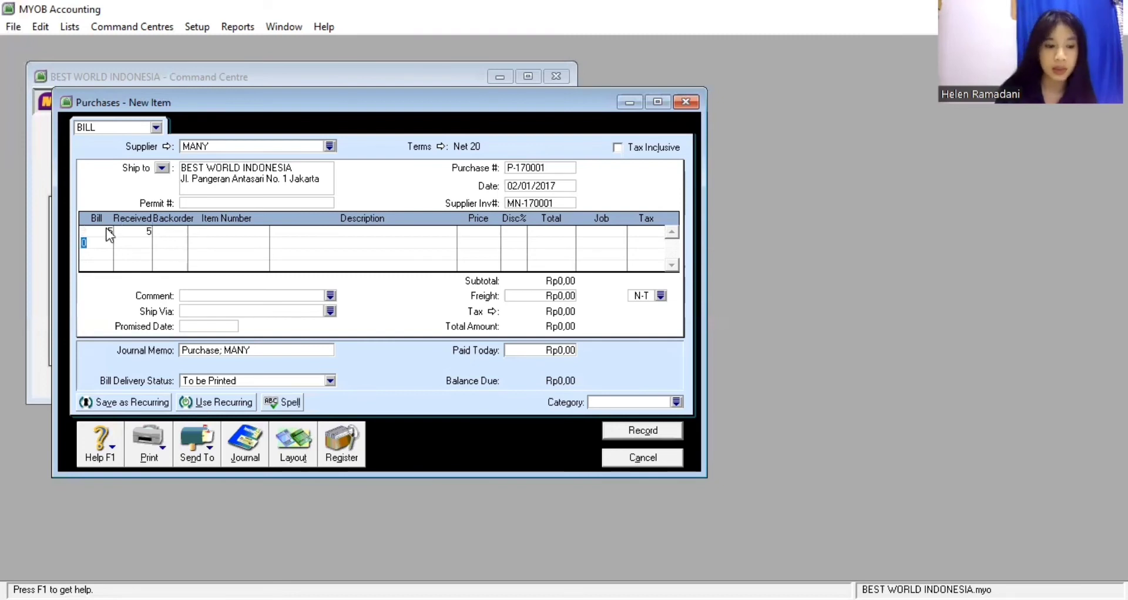
{"action": "type", "text": "8"}
{"action": "key", "text": "Down"}
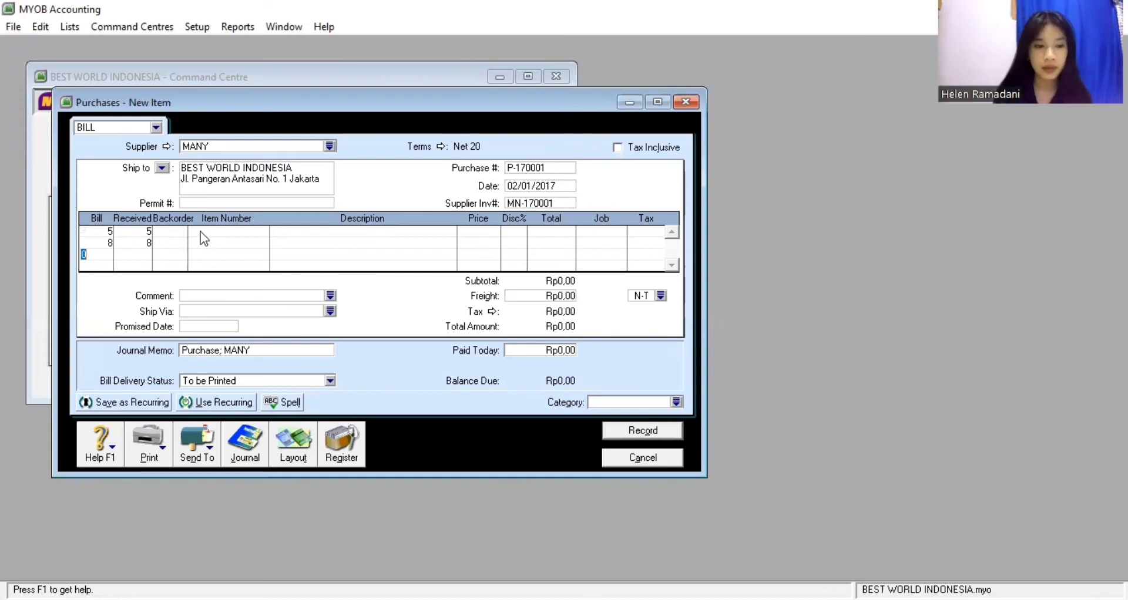
{"action": "left_click", "coordinate": [200, 232]}
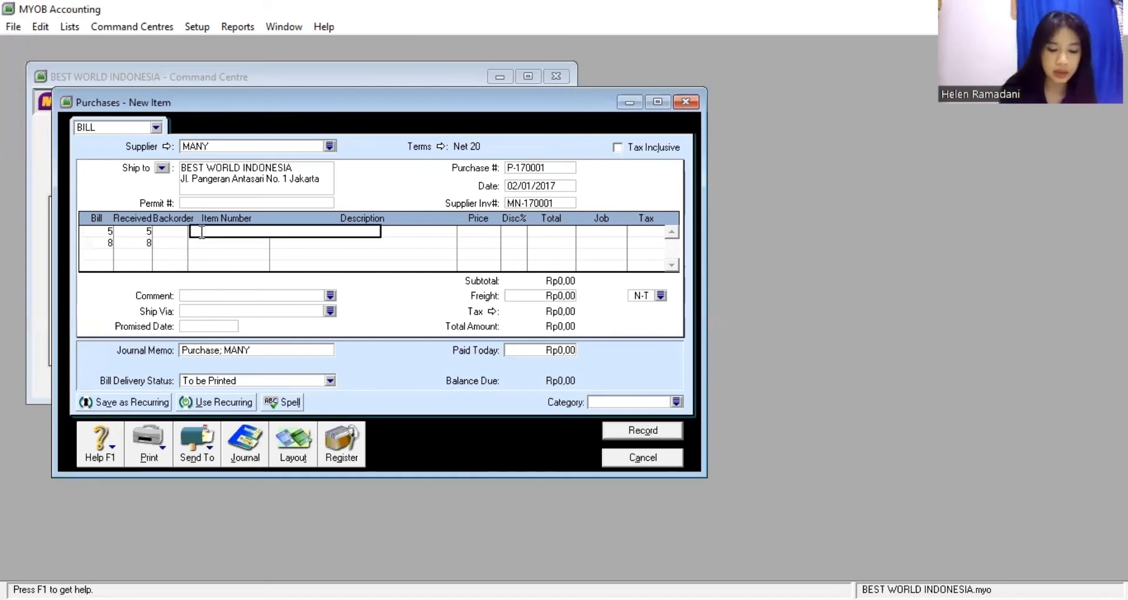
{"action": "type", "text": "CH"}
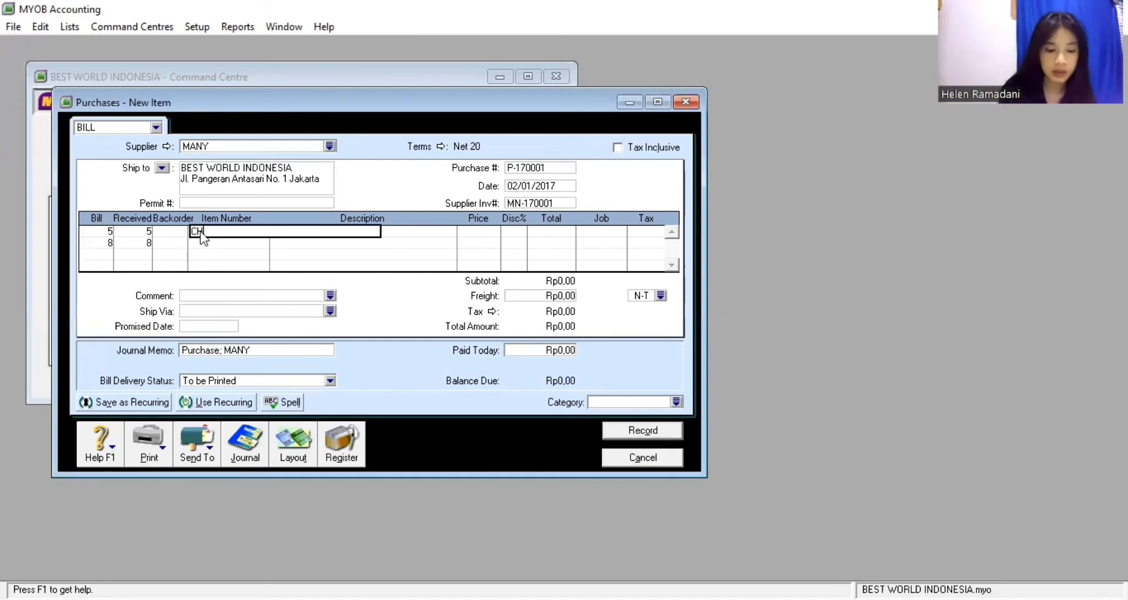
{"action": "key", "text": "Return"}
{"action": "left_click", "coordinate": [213, 242]}
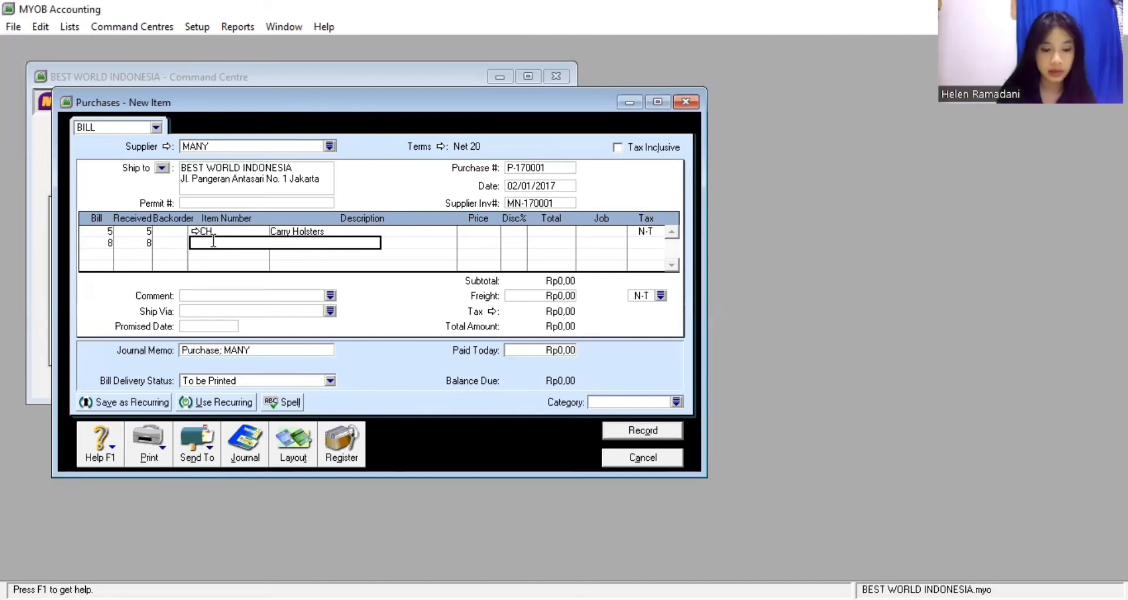
{"action": "type", "text": "LV"}
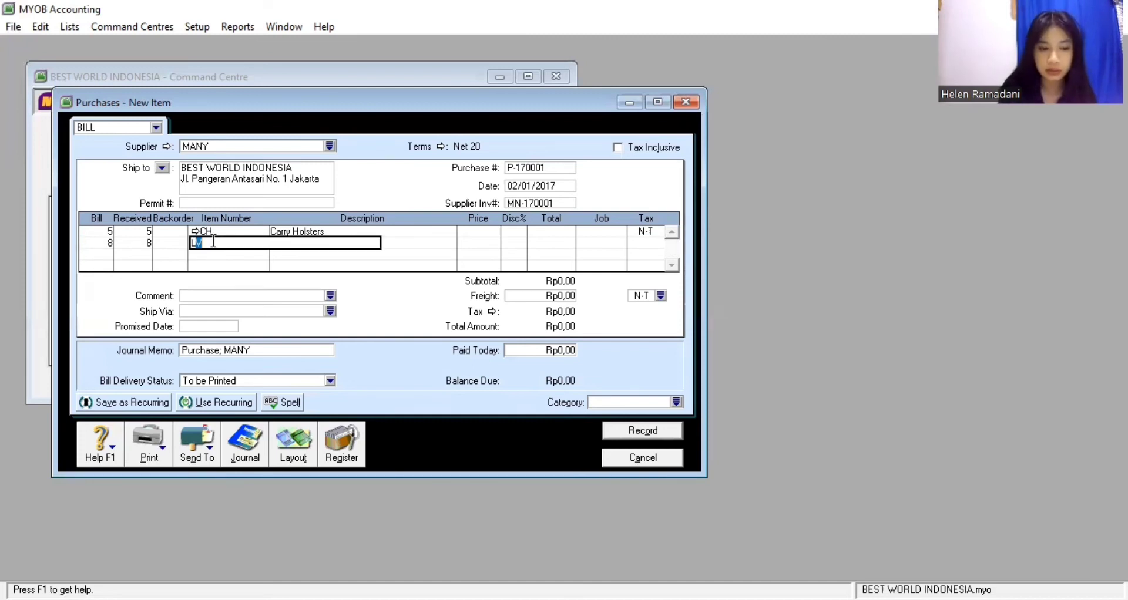
{"action": "key", "text": "Return"}
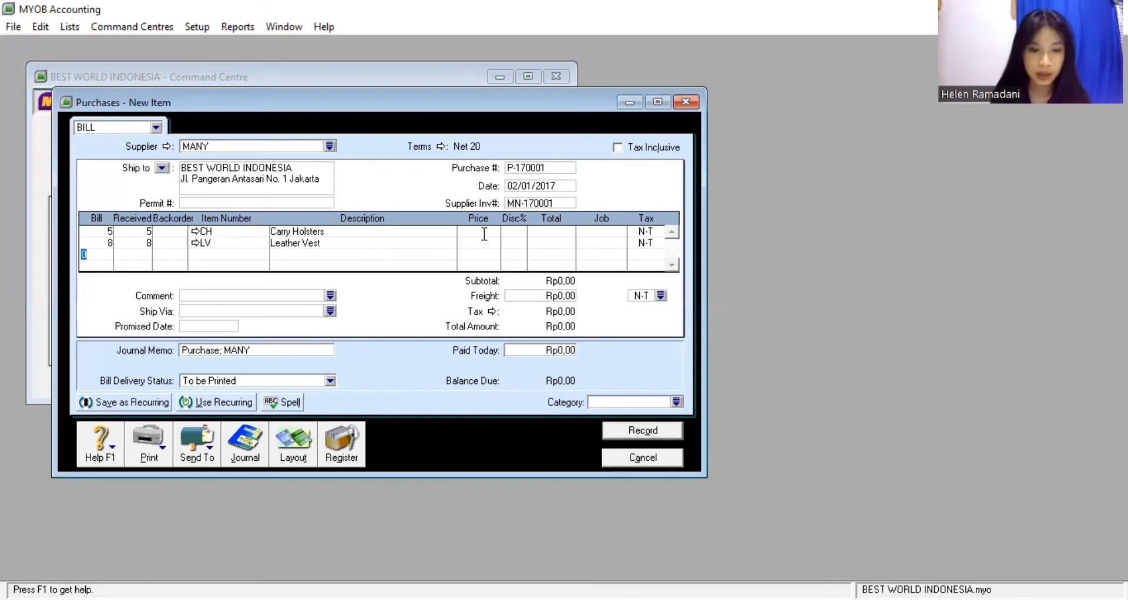
Price Carry Holsters at 1.200.000 and Leather Vests at 1.300.000 for a Rp16.400.000,00 subtotal
{"action": "left_click", "coordinate": [483, 232]}
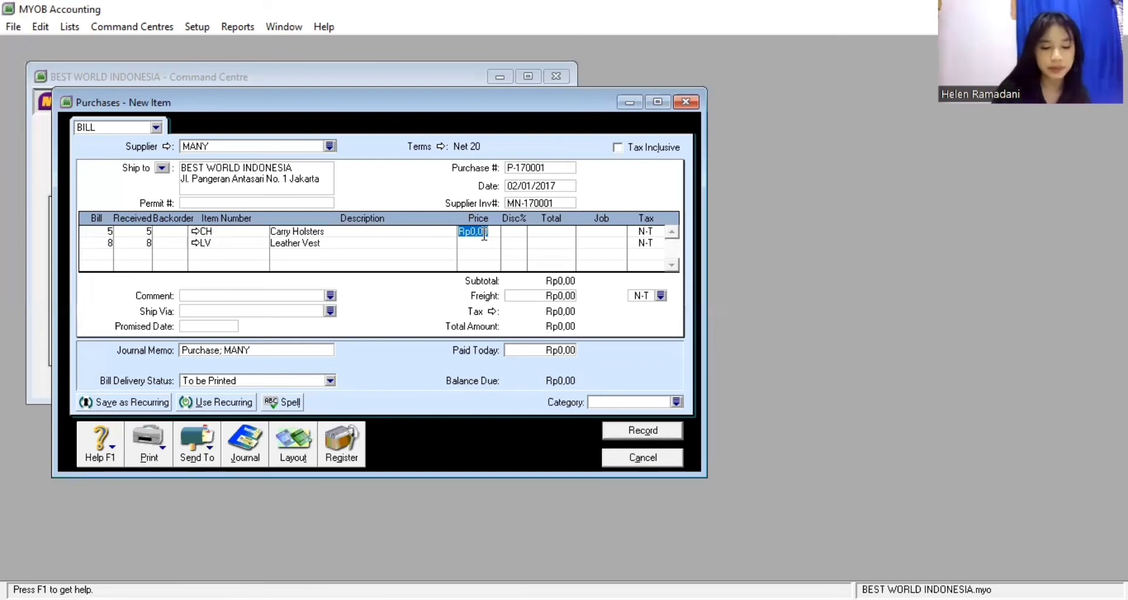
{"action": "type", "text": "1200000"}
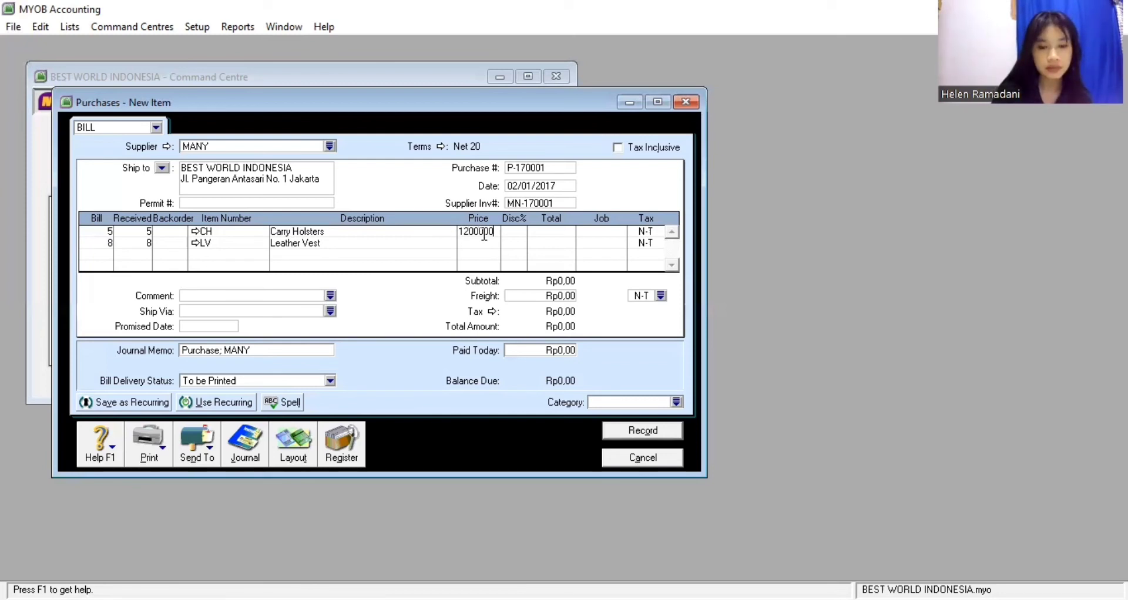
{"action": "key", "text": "Return"}
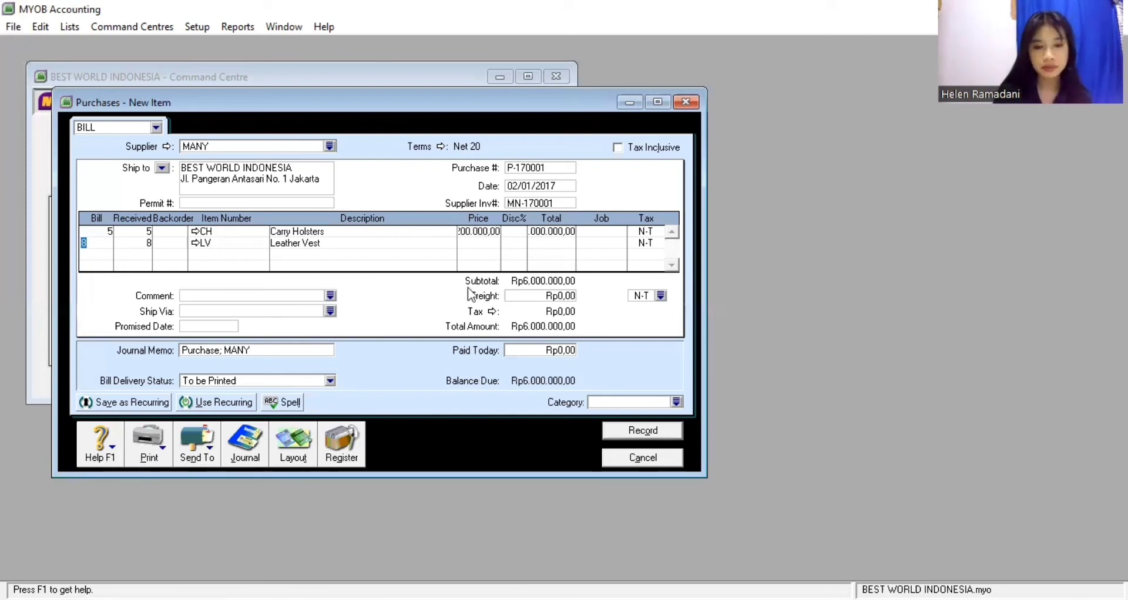
{"action": "left_click", "coordinate": [485, 242]}
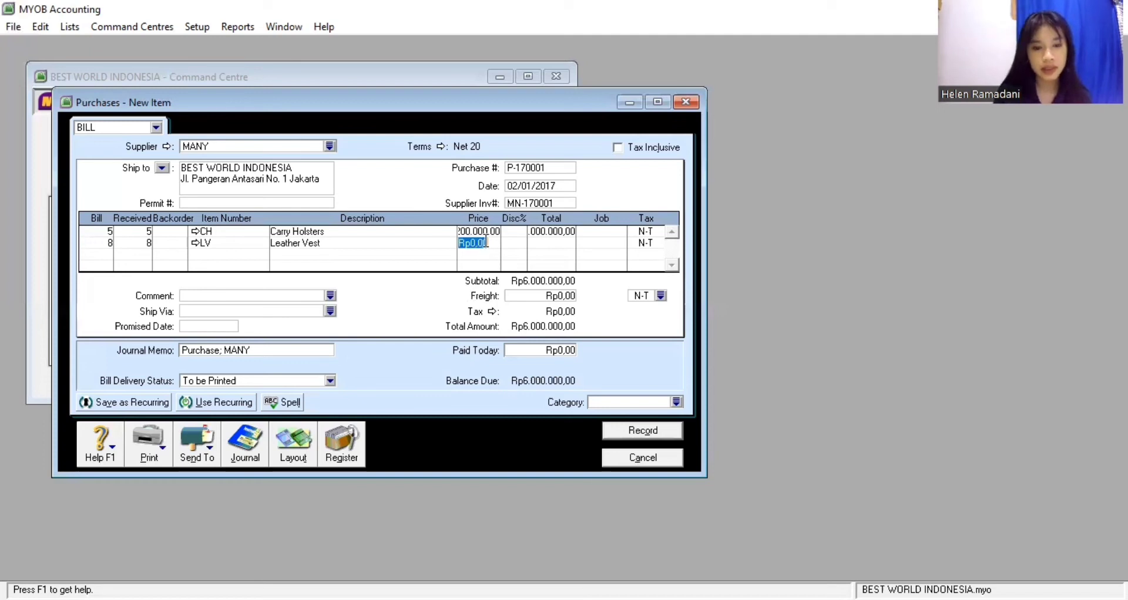
{"action": "type", "text": "130"}
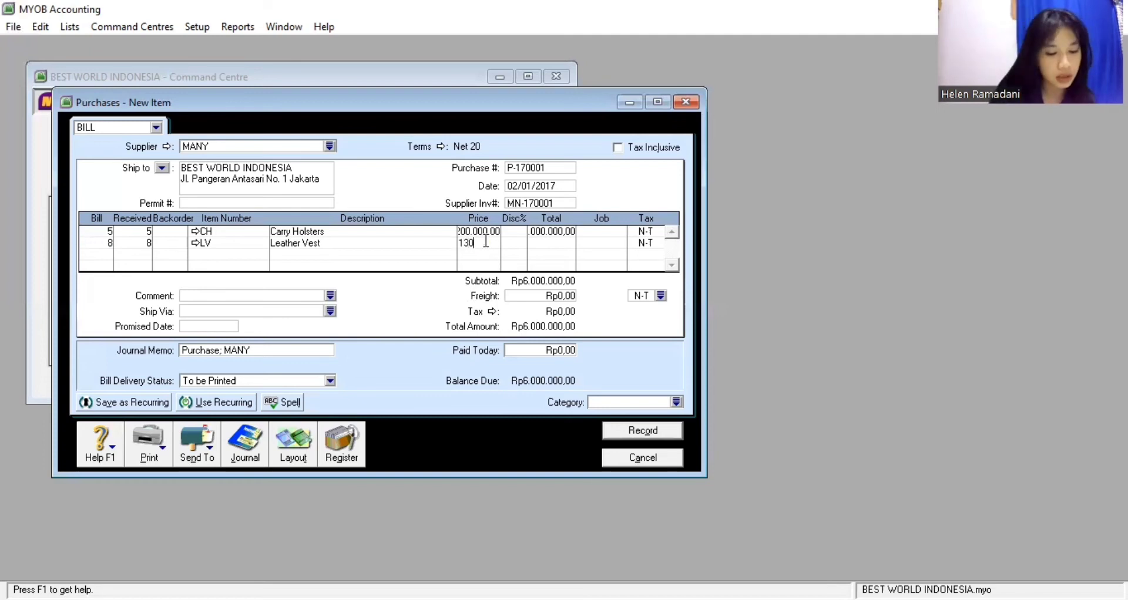
{"action": "type", "text": "0000"}
{"action": "key", "text": "Return"}
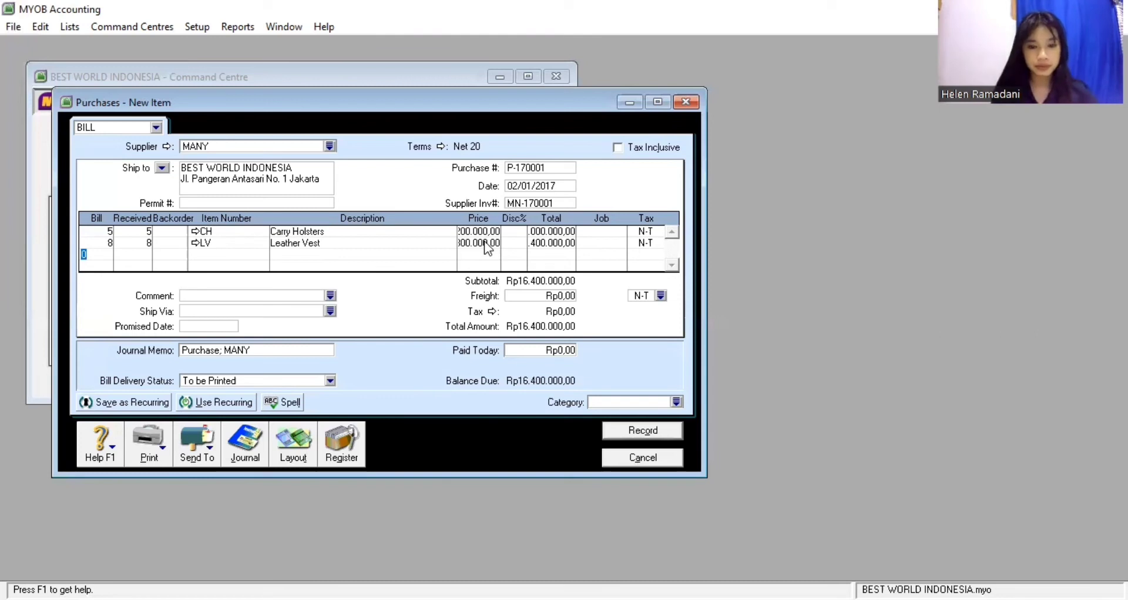
Assign job CL and the VAT tax code to the Carry Holsters and Leather Vest lines
{"action": "left_click", "coordinate": [604, 233]}
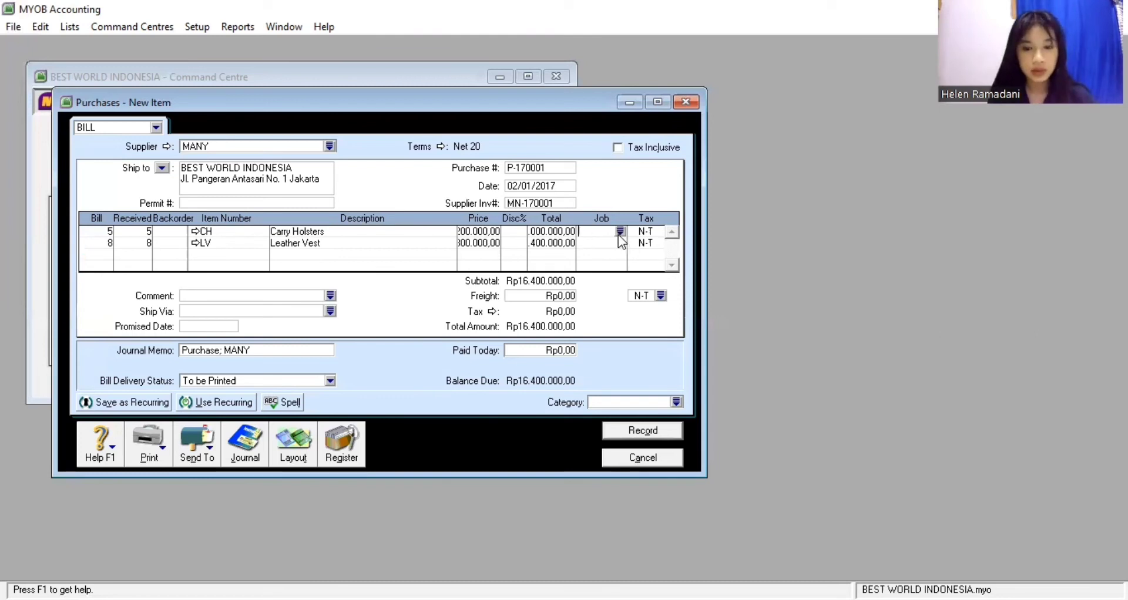
{"action": "key", "text": "Return"}
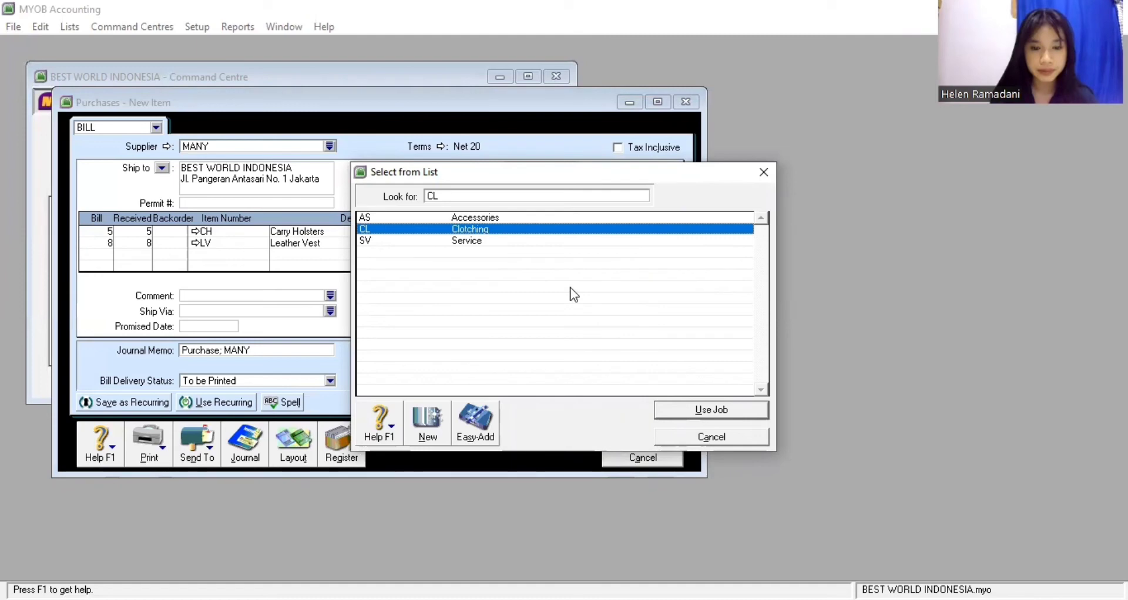
{"action": "double_click", "coordinate": [649, 230]}
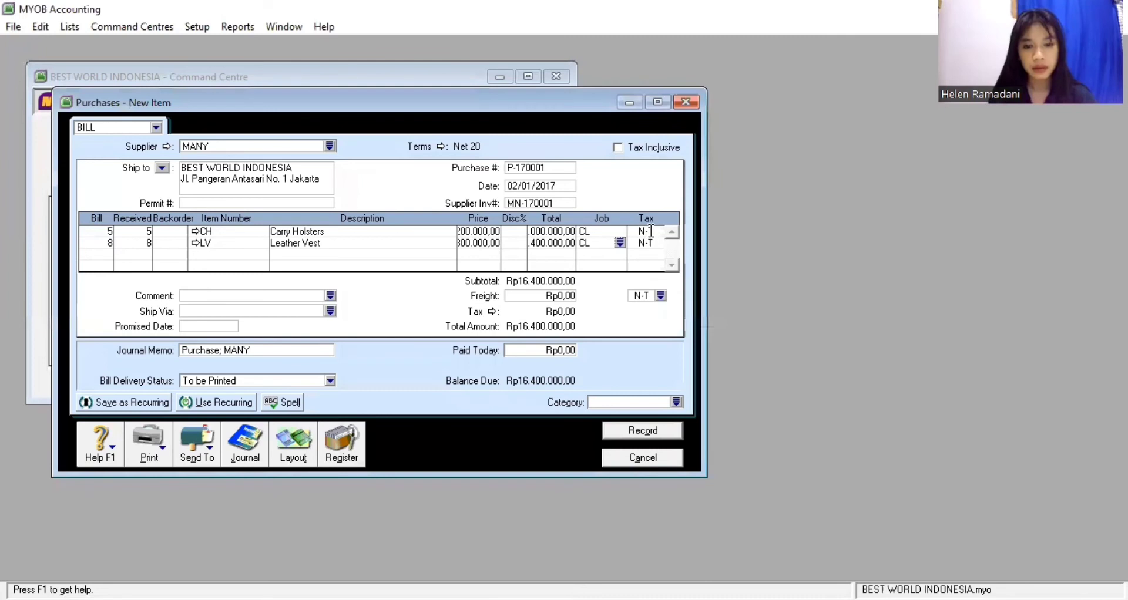
{"action": "left_click", "coordinate": [650, 231]}
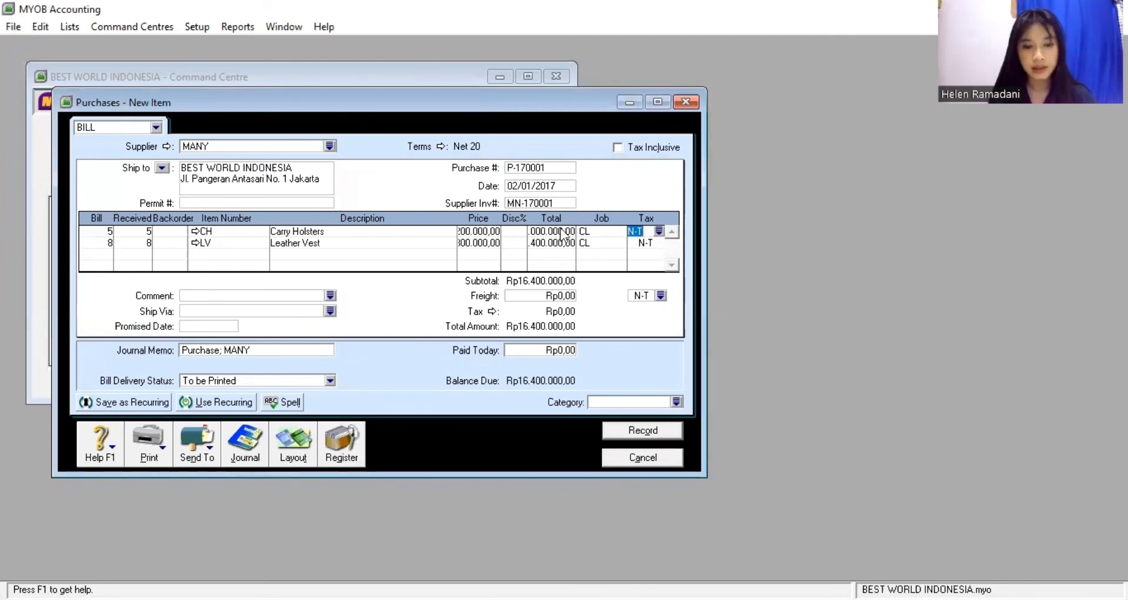
{"action": "left_click", "coordinate": [658, 231]}
{"action": "left_click", "coordinate": [561, 229]}
{"action": "left_click", "coordinate": [676, 409]}
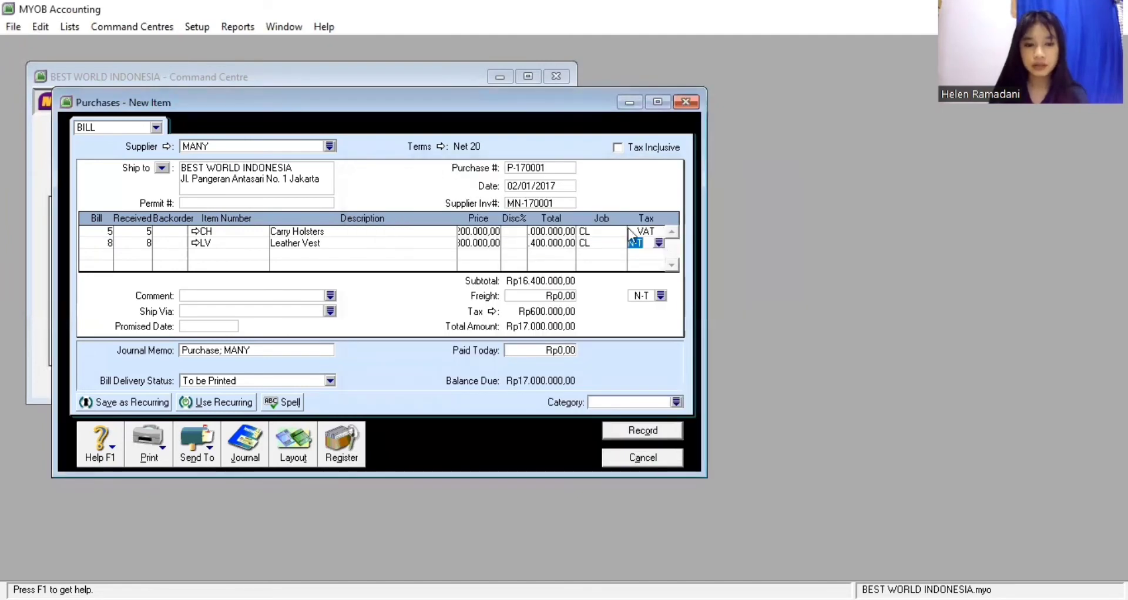
{"action": "type", "text": "VAT"}
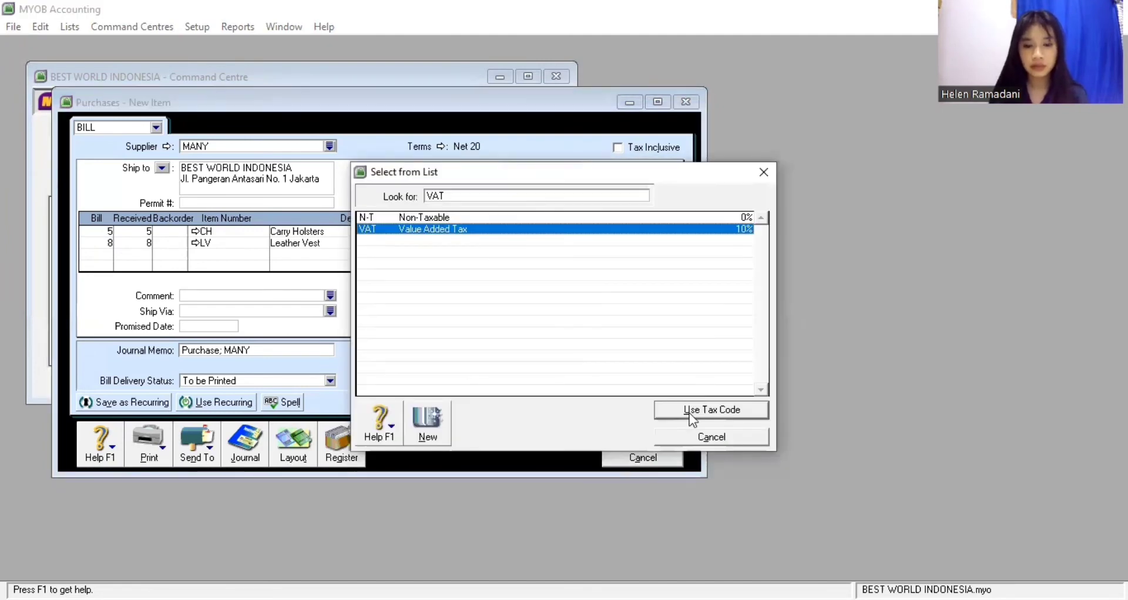
{"action": "left_click", "coordinate": [676, 402]}
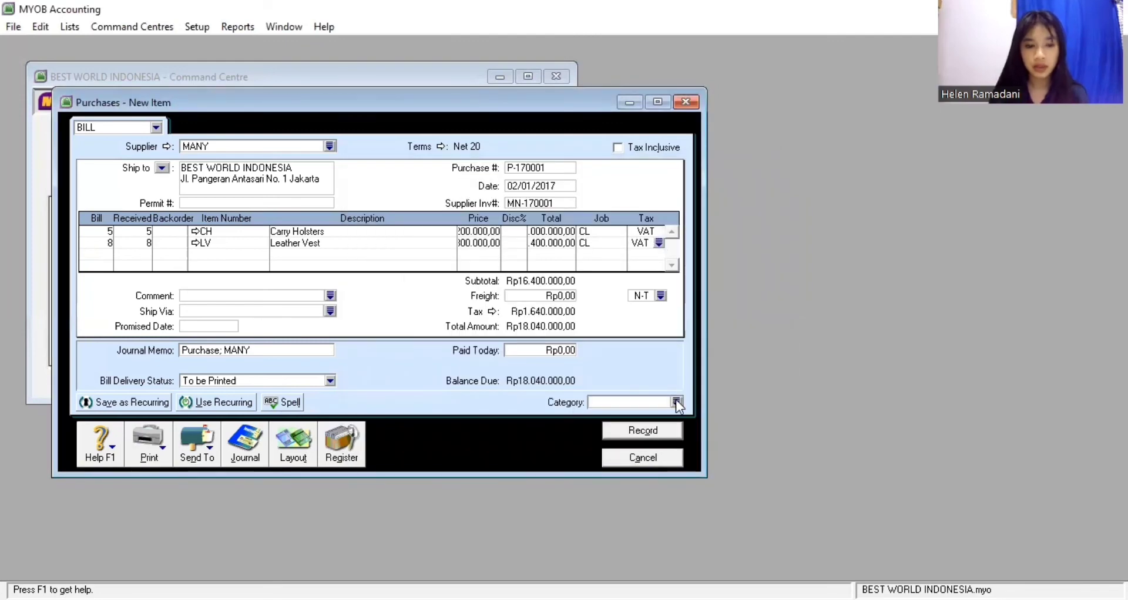
Set the bill category to MDN Medan and record the Rp18.040.000,00 MANY bill
{"action": "left_click", "coordinate": [676, 402]}
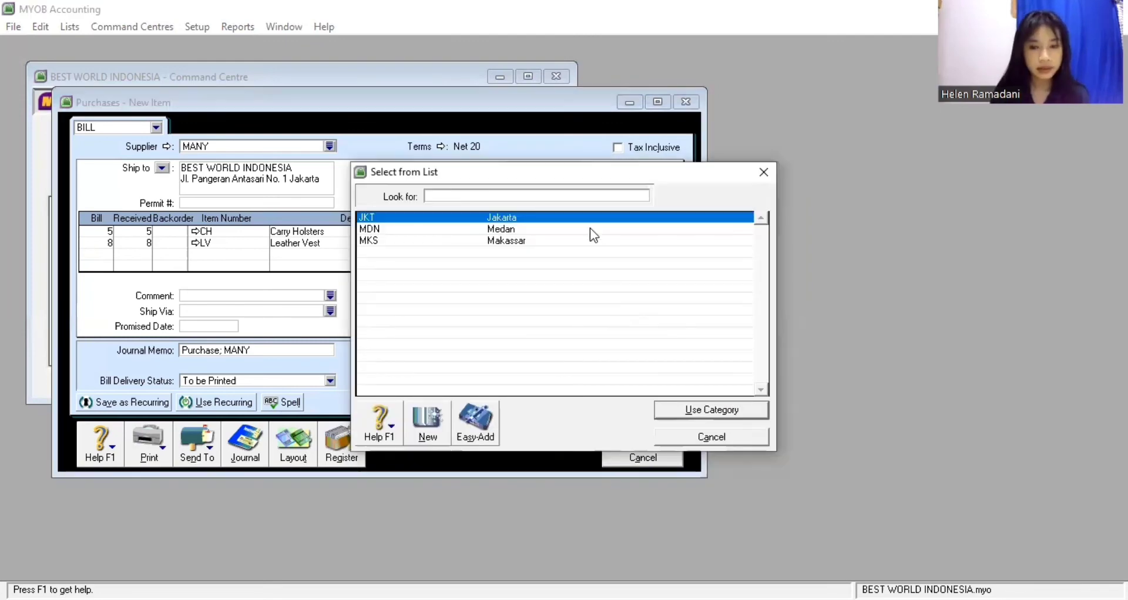
{"action": "type", "text": "MDN"}
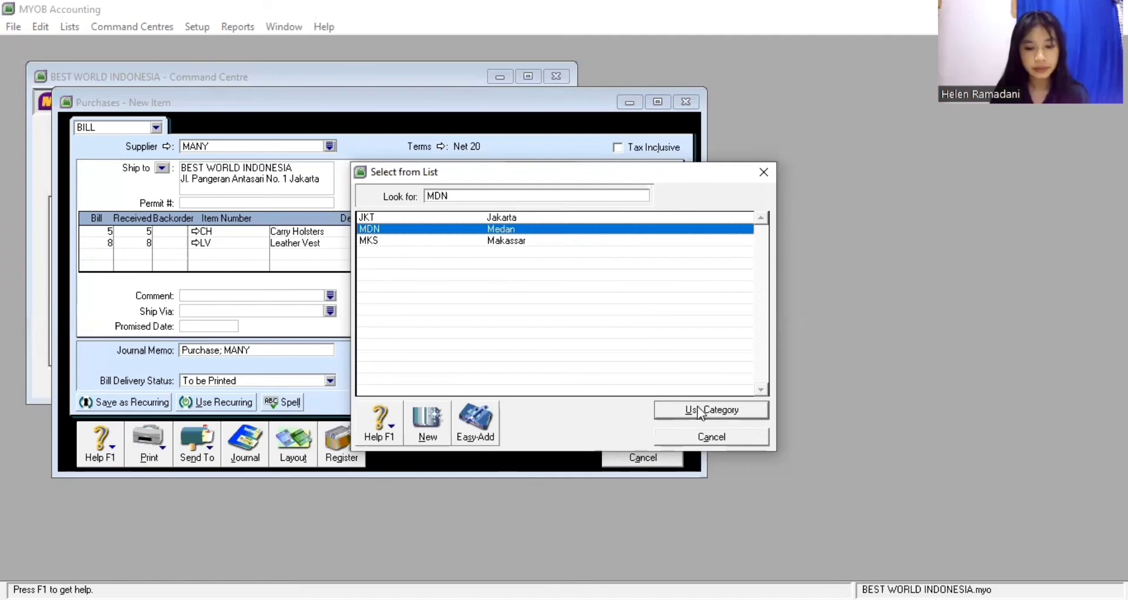
{"action": "key", "text": "Return"}
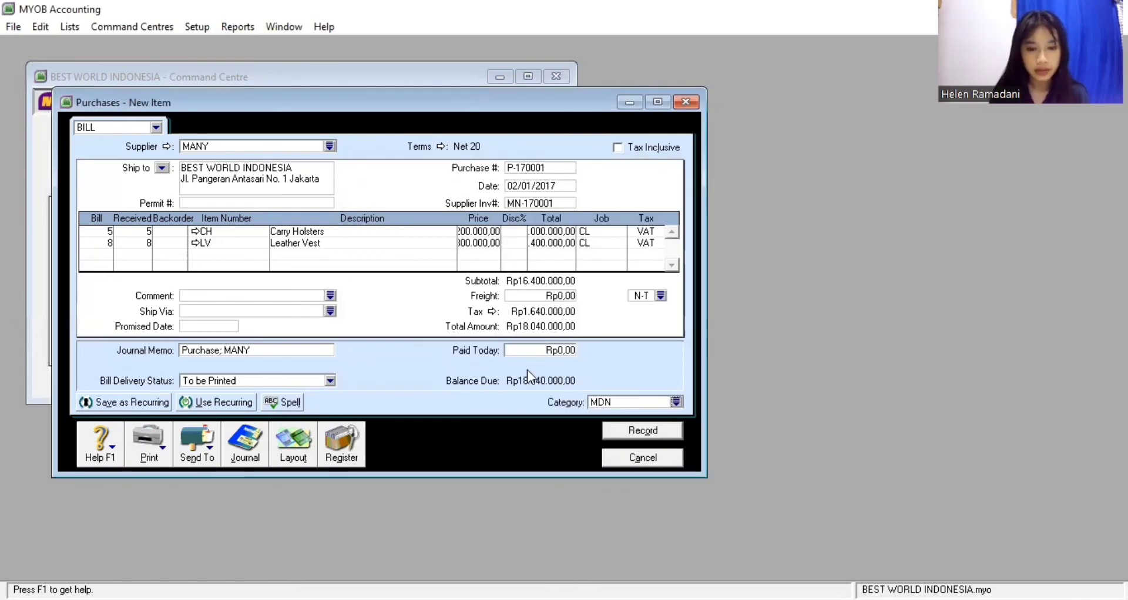
{"action": "left_click", "coordinate": [622, 430]}
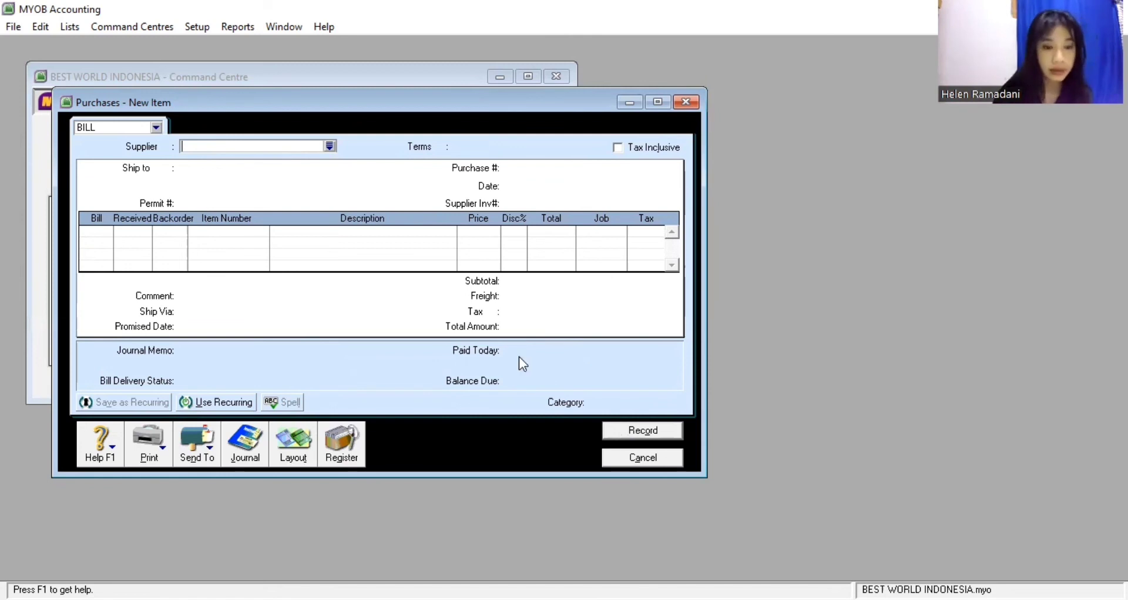
Start a new bill for supplier HERITAGE using the Service layout
{"action": "left_click", "coordinate": [330, 146]}
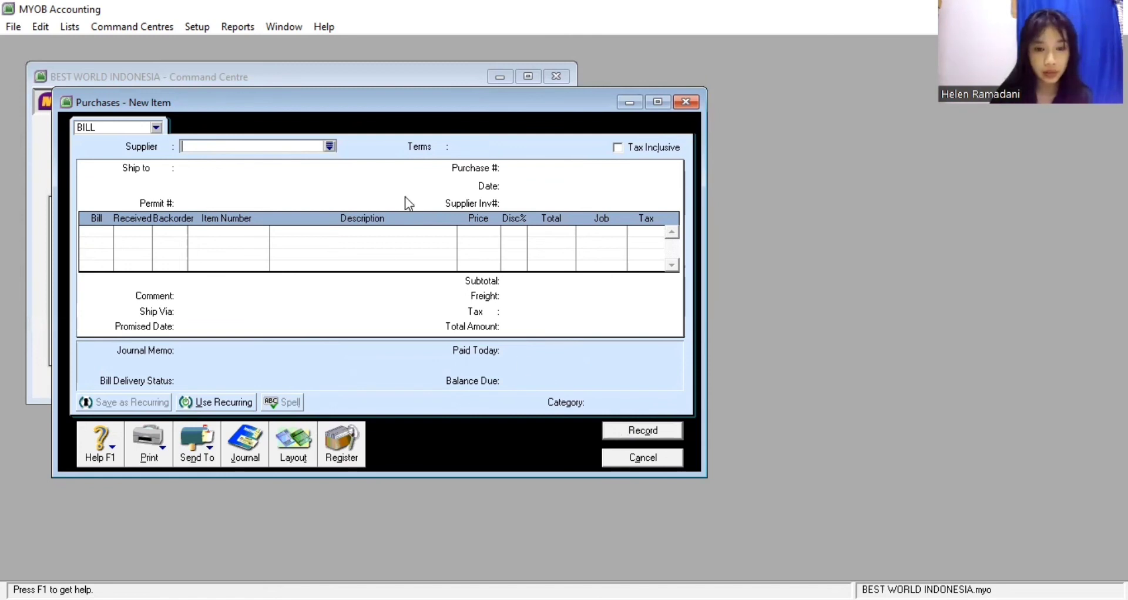
{"action": "left_click", "coordinate": [675, 410]}
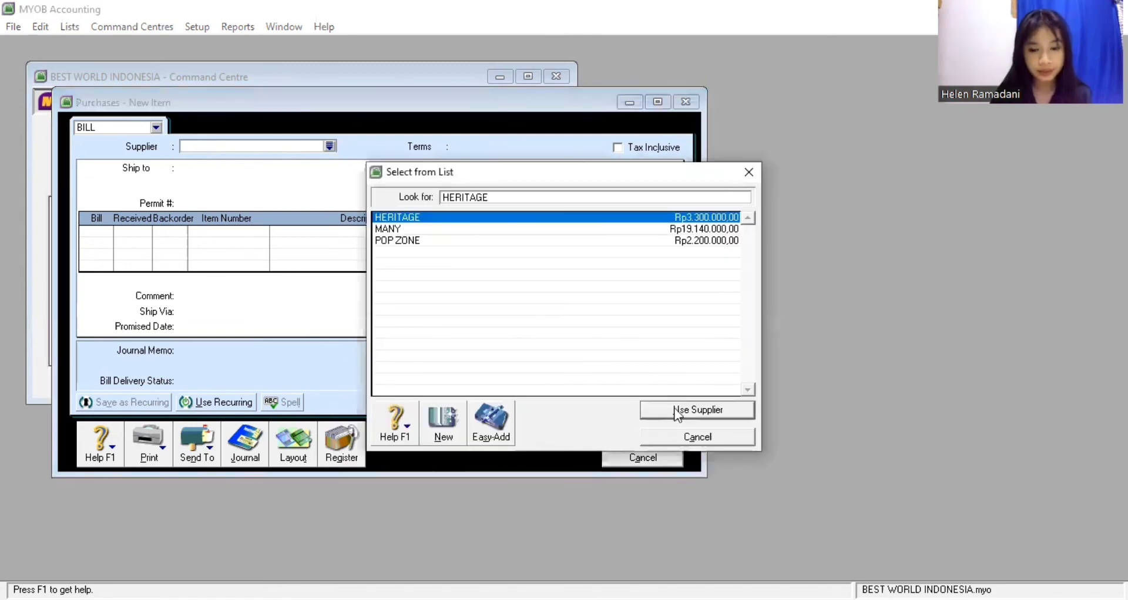
{"action": "left_click", "coordinate": [676, 410]}
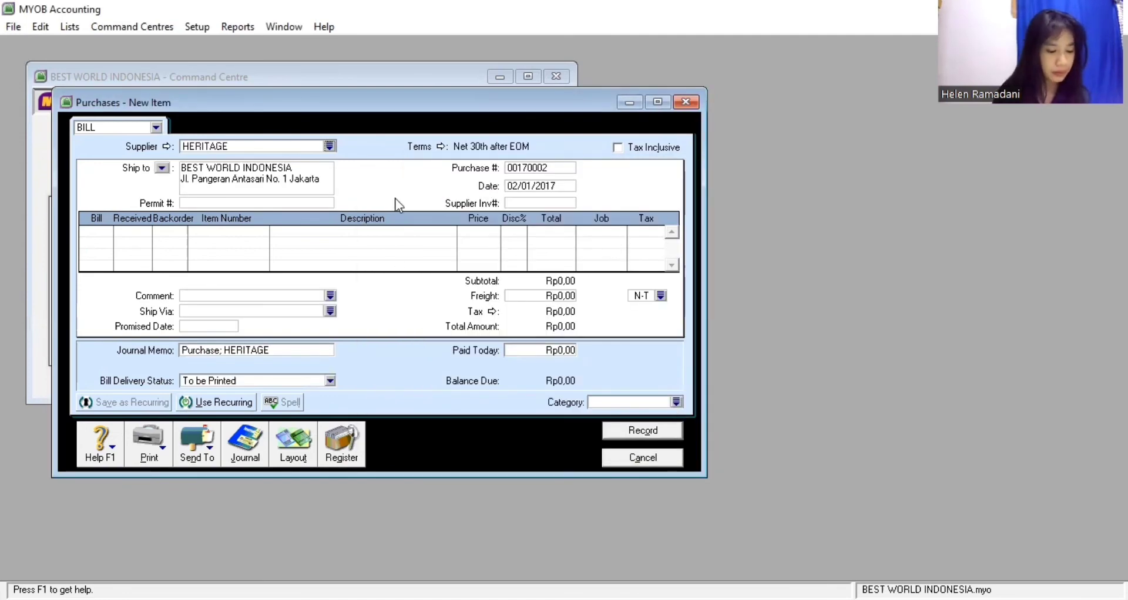
{"action": "left_click", "coordinate": [303, 446]}
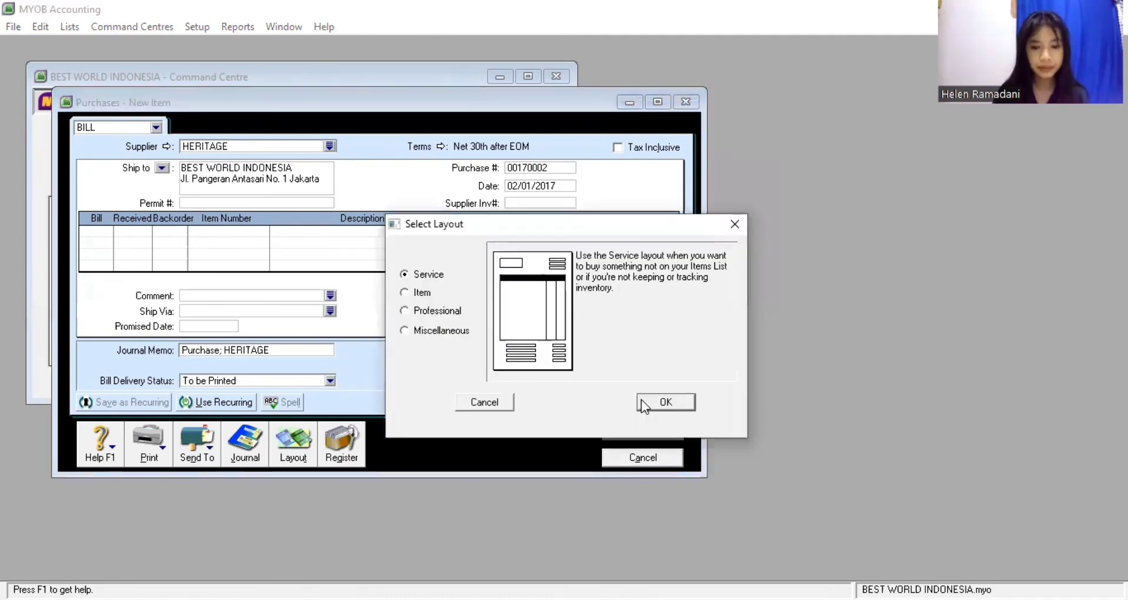
{"action": "left_click", "coordinate": [646, 403]}
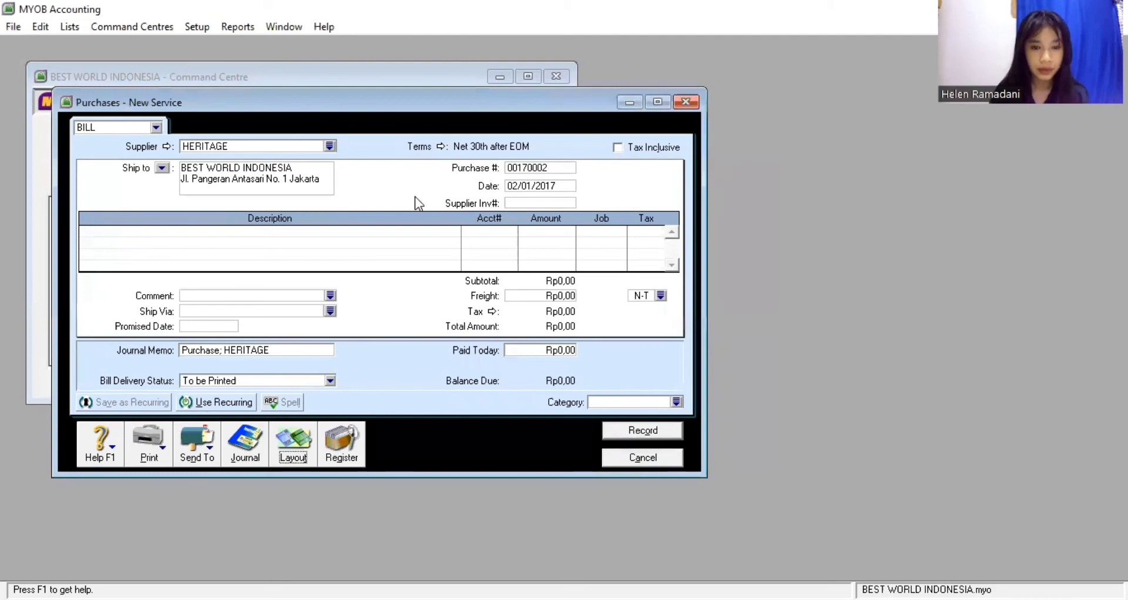
Change the HERITAGE bill's credit terms so payment is due C.O.D
{"action": "left_click", "coordinate": [442, 146]}
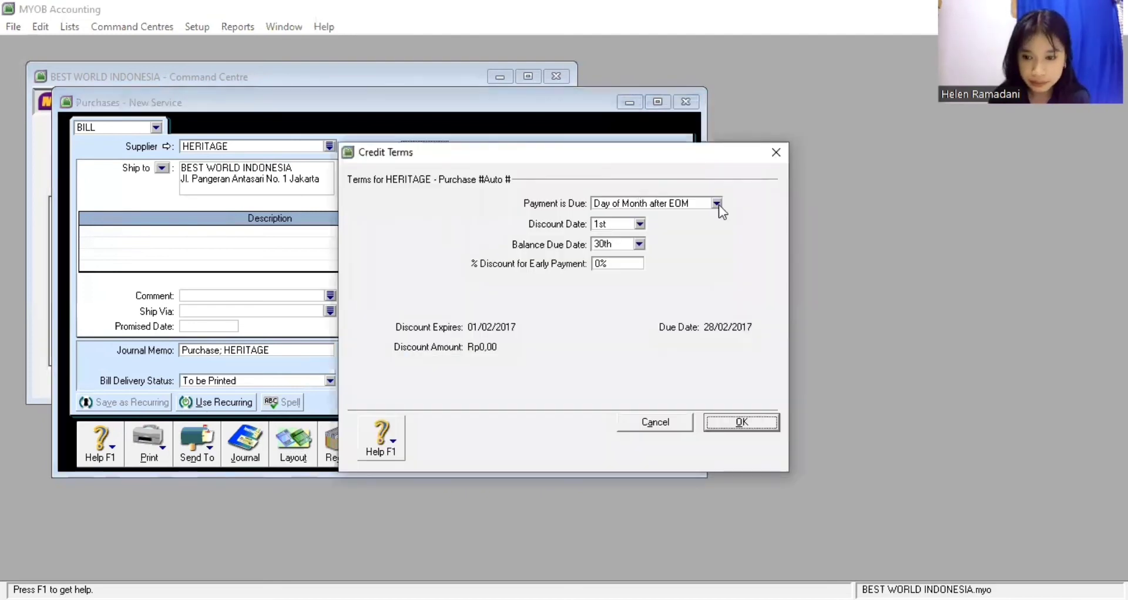
{"action": "left_click", "coordinate": [713, 206]}
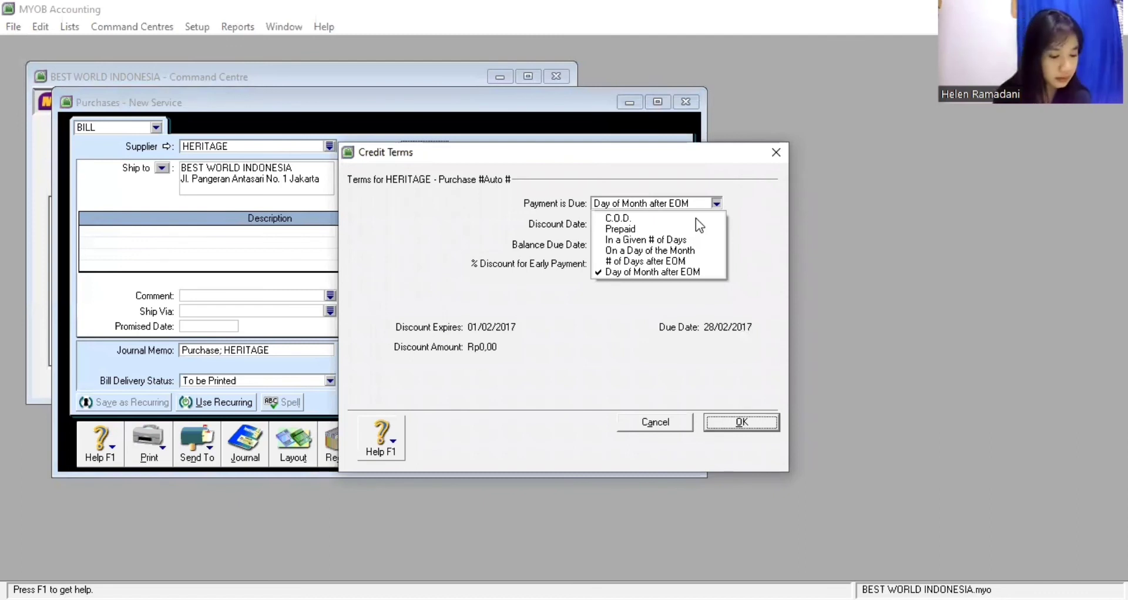
{"action": "left_click", "coordinate": [695, 217]}
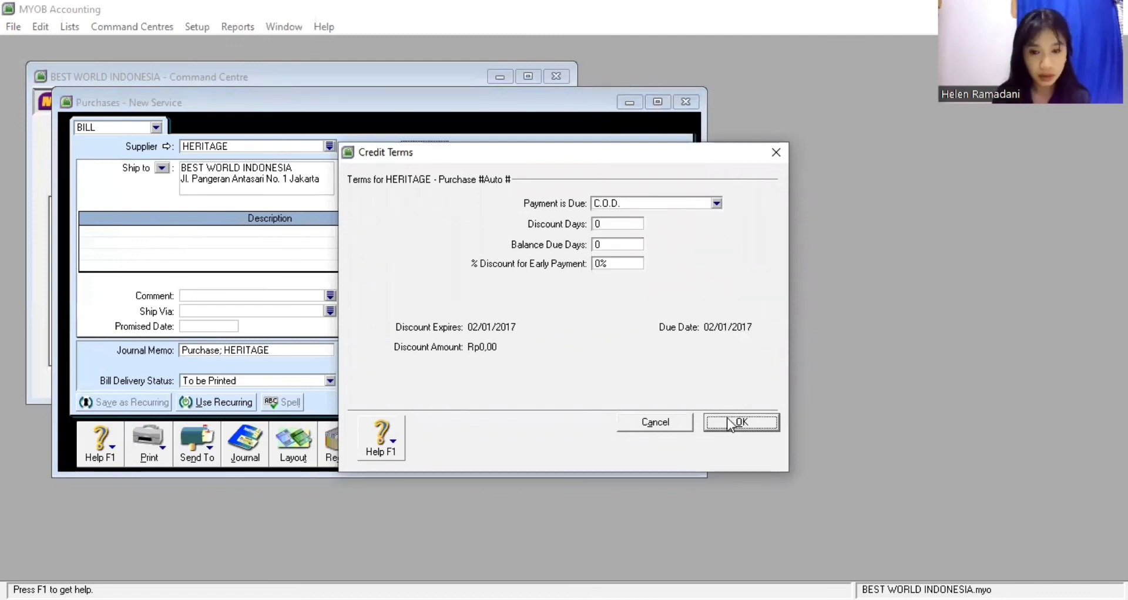
{"action": "key", "text": "Return"}
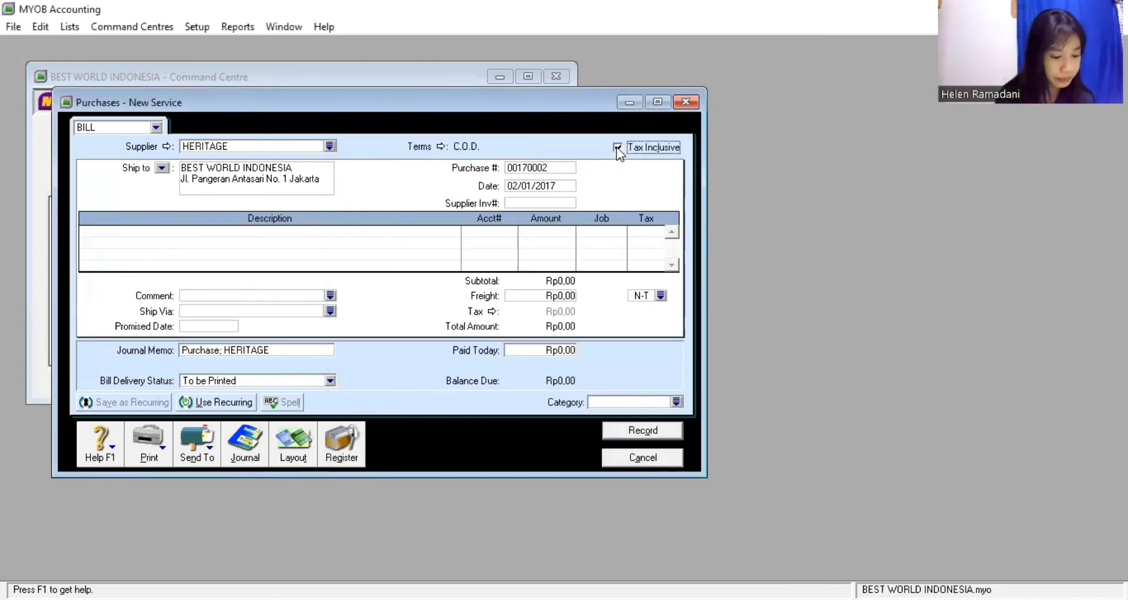
Enter purchase number P-170002, date 05/01/17 and supplier invoice HT-170001
{"action": "left_click", "coordinate": [561, 168]}
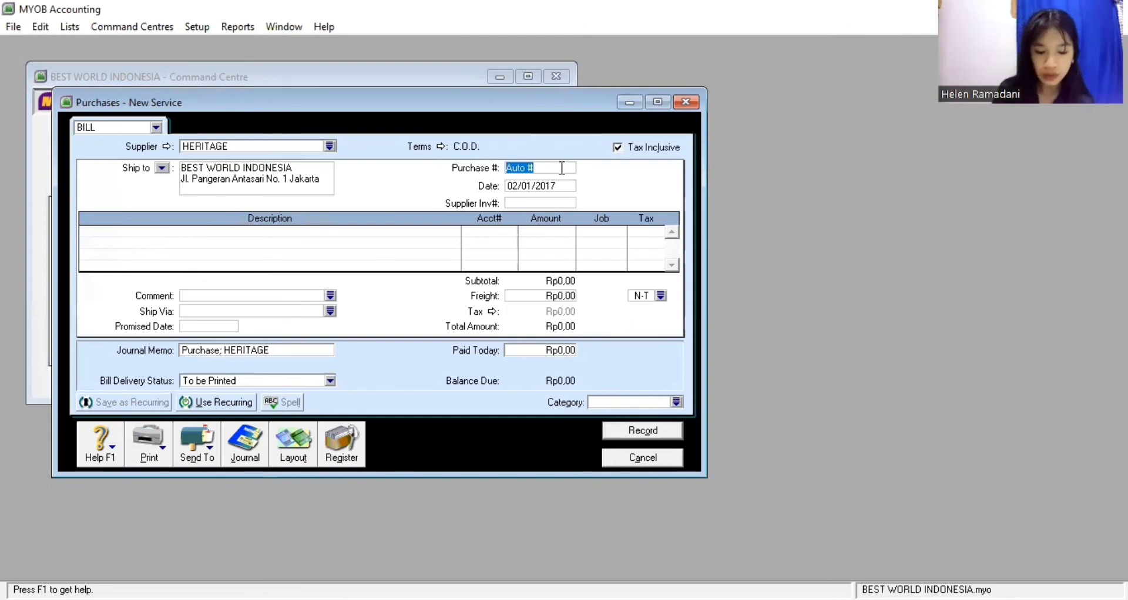
{"action": "type", "text": "P-170"}
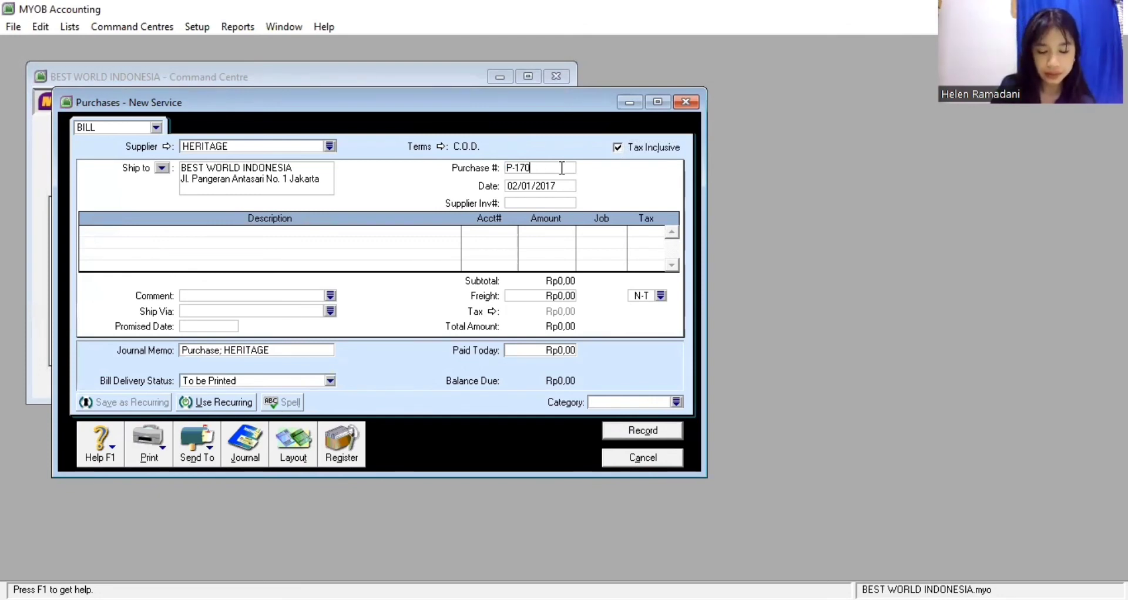
{"action": "type", "text": "002"}
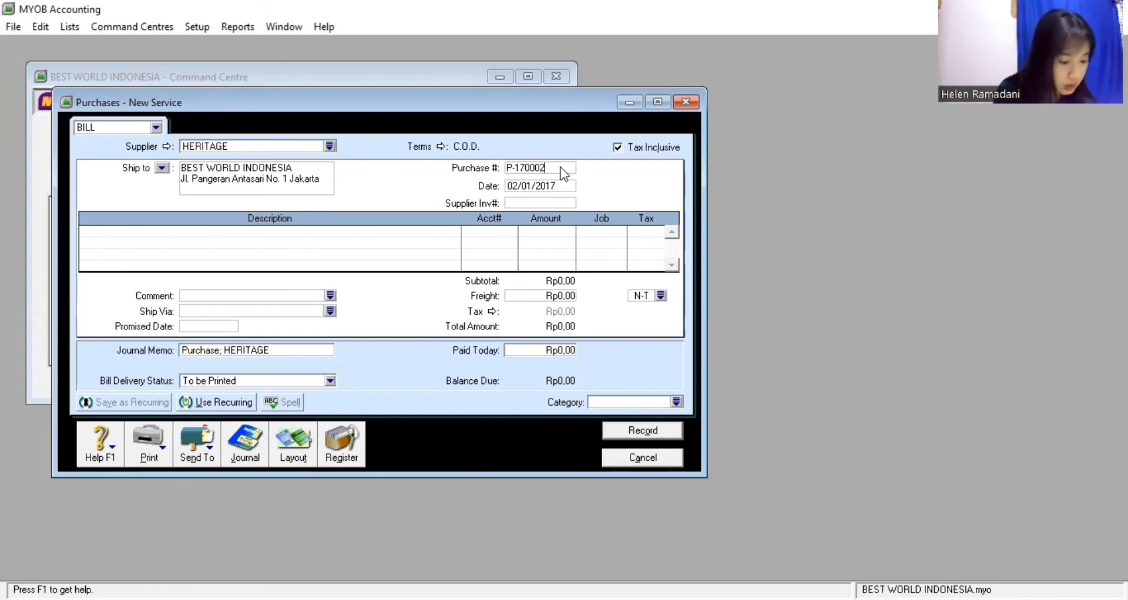
{"action": "key", "text": "Tab"}
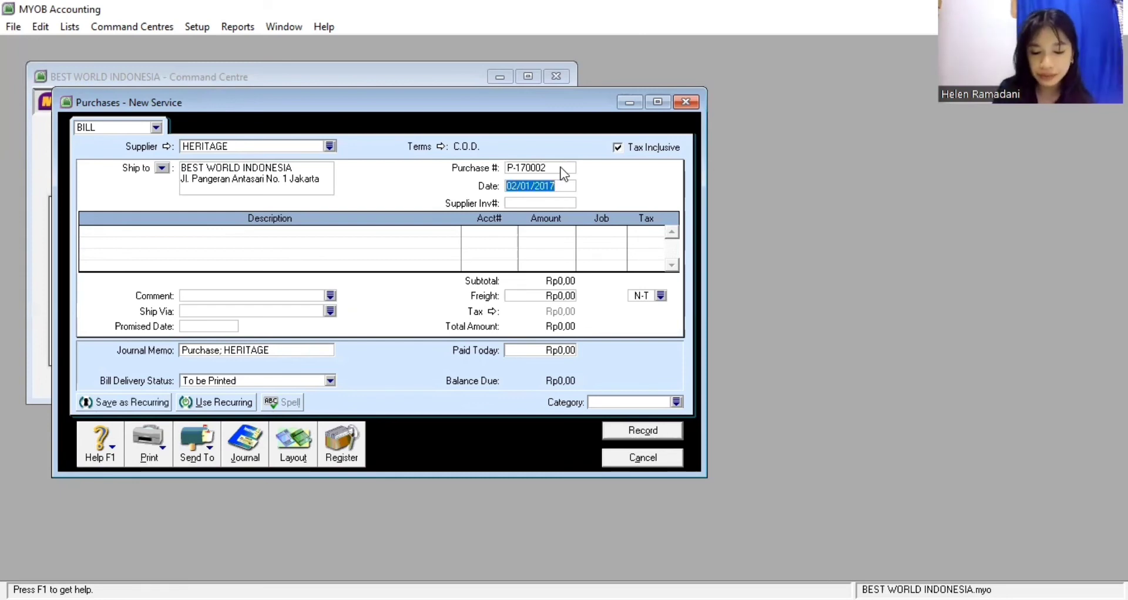
{"action": "type", "text": "05/"}
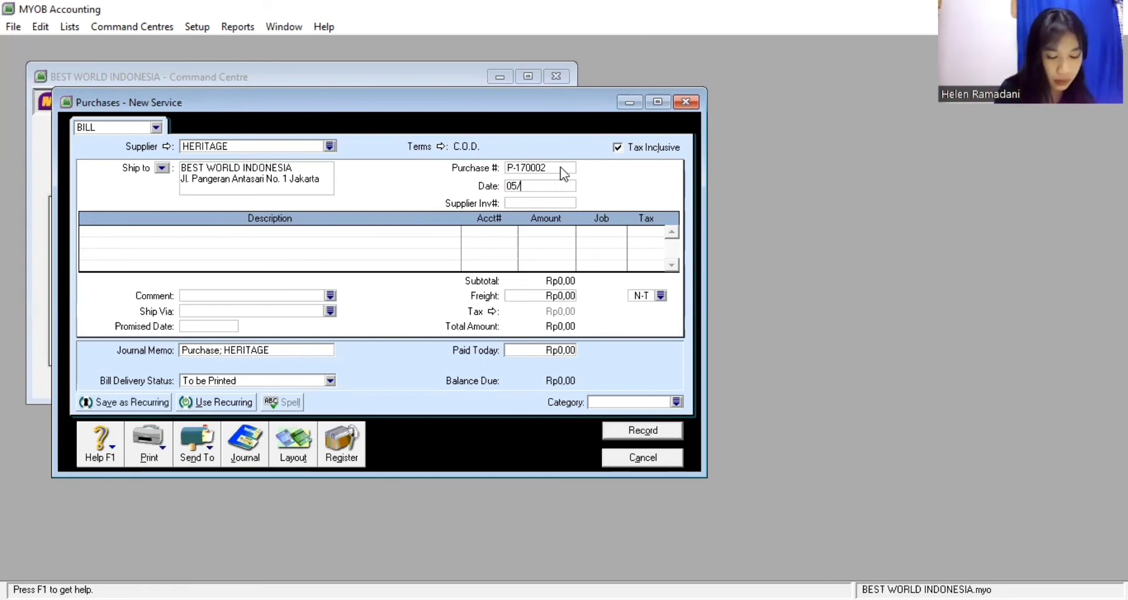
{"action": "type", "text": "01"}
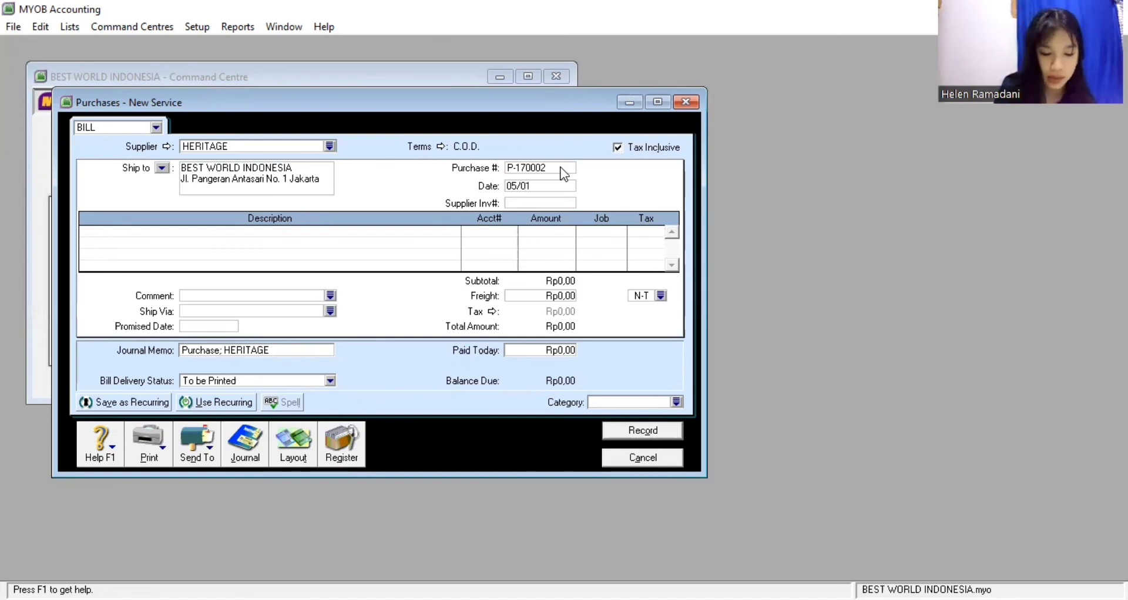
{"action": "type", "text": "/17"}
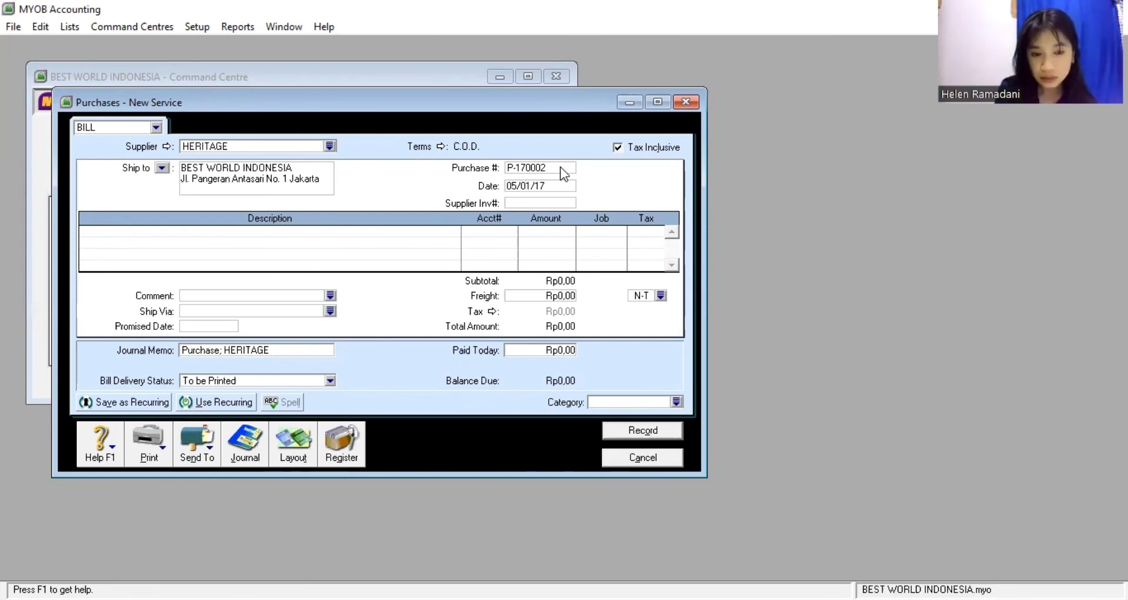
{"action": "key", "text": "Tab"}
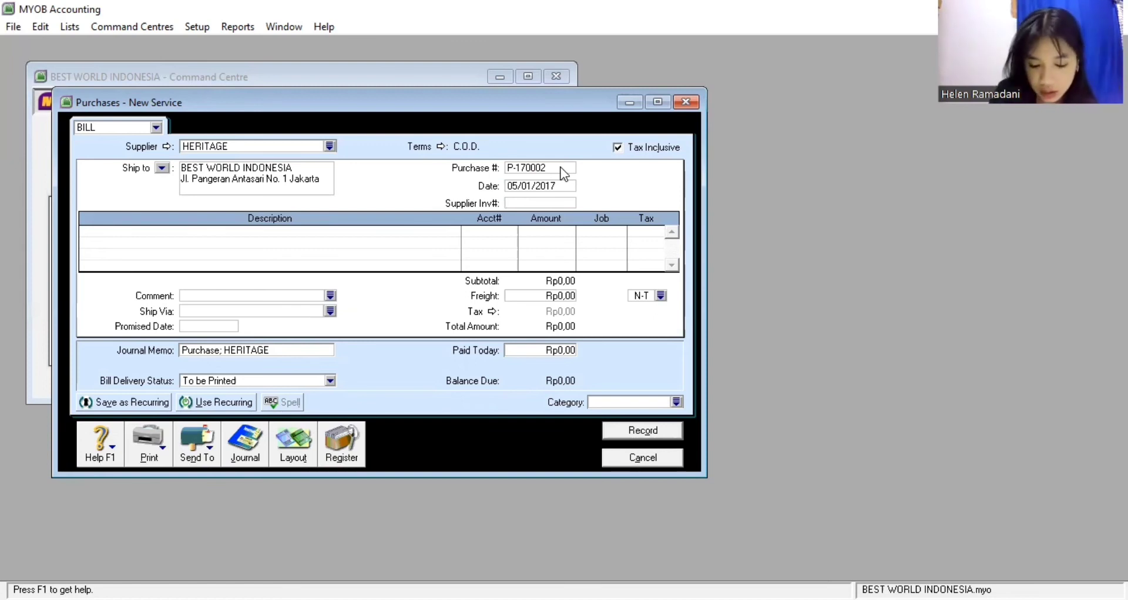
{"action": "type", "text": "HT"}
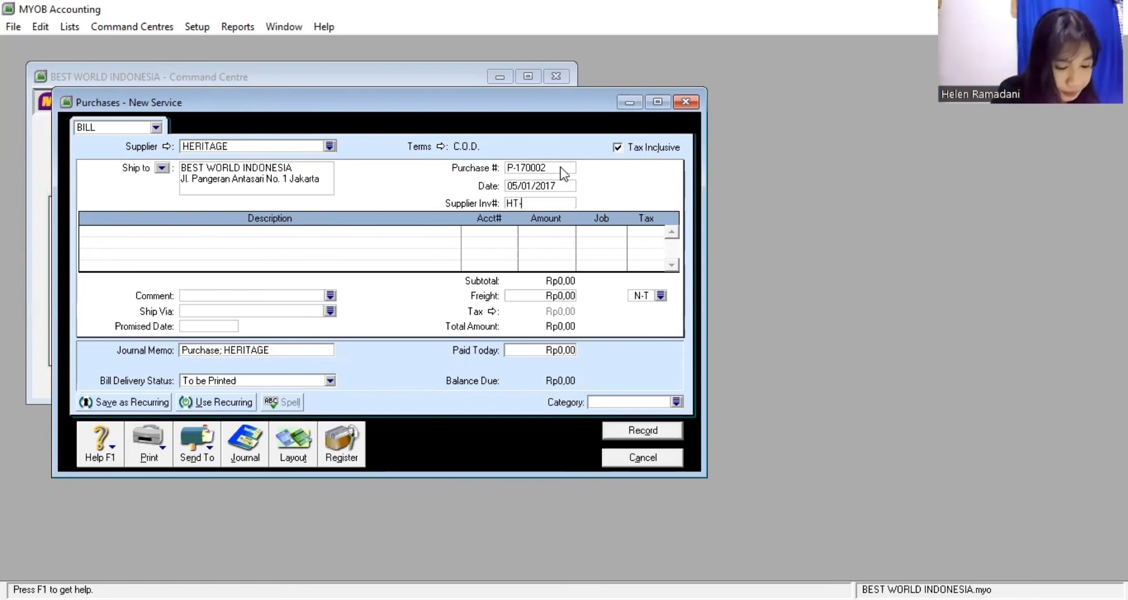
{"action": "type", "text": "-17000"}
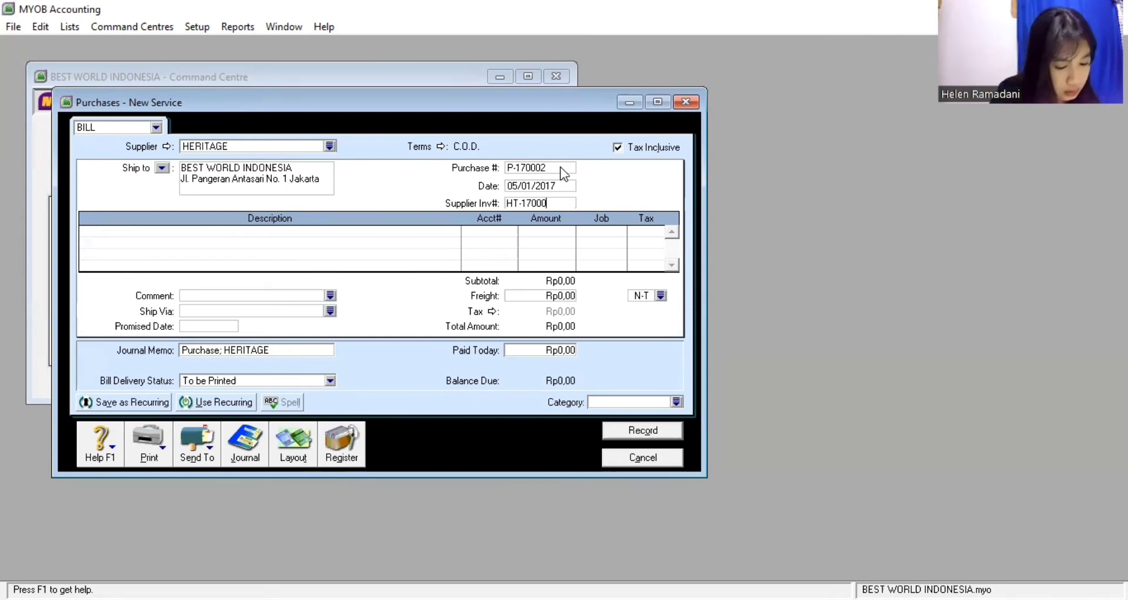
{"action": "type", "text": "1"}
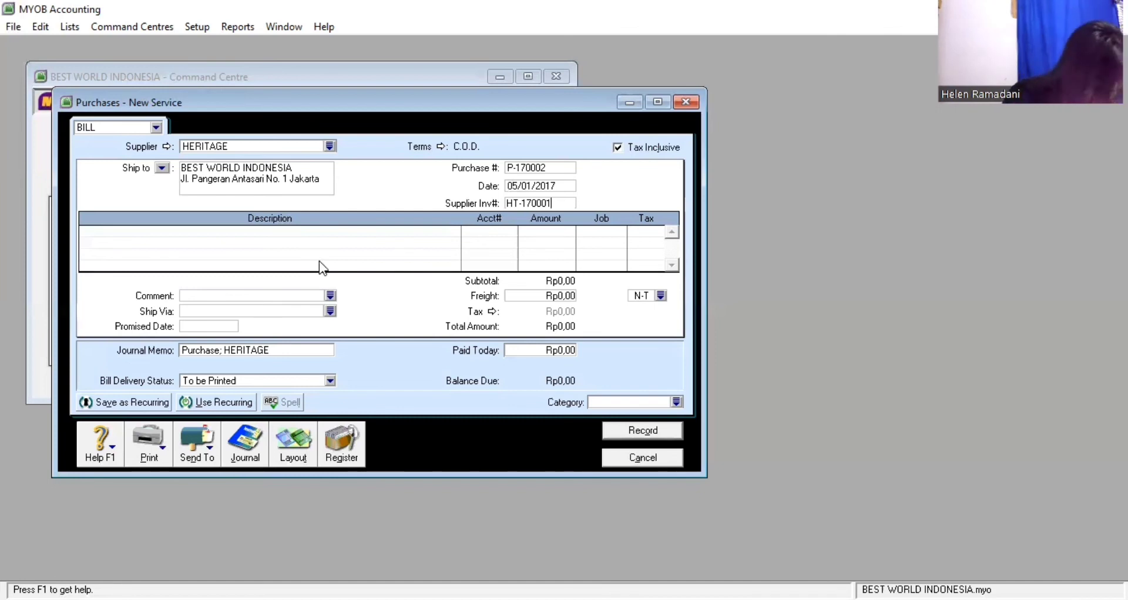
Type 'In store promotions' as the first line's description
{"action": "left_click", "coordinate": [396, 234]}
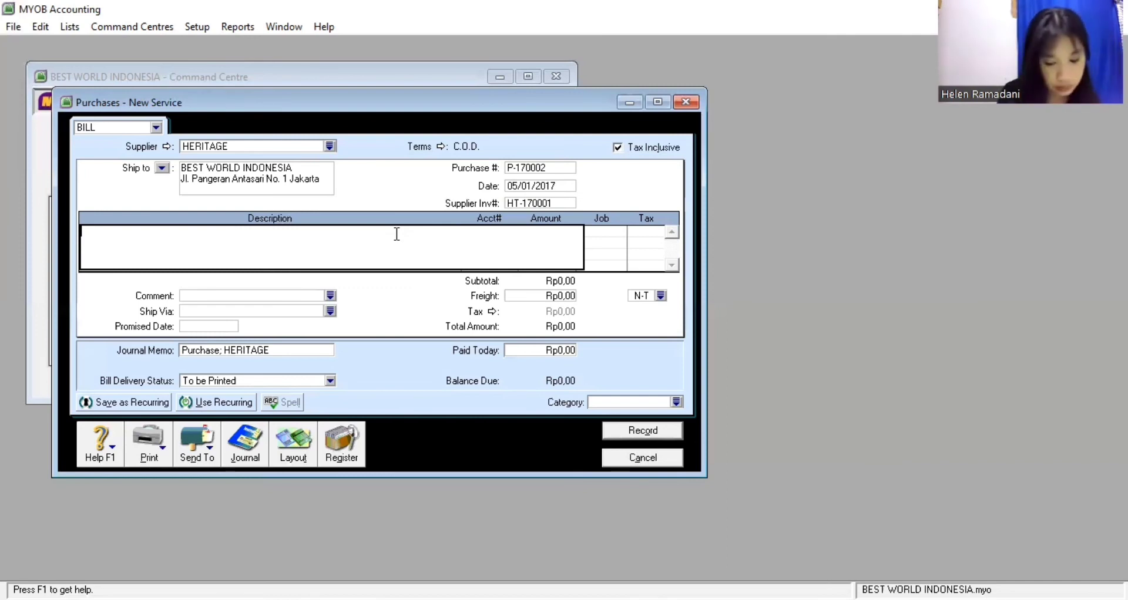
{"action": "type", "text": "in"}
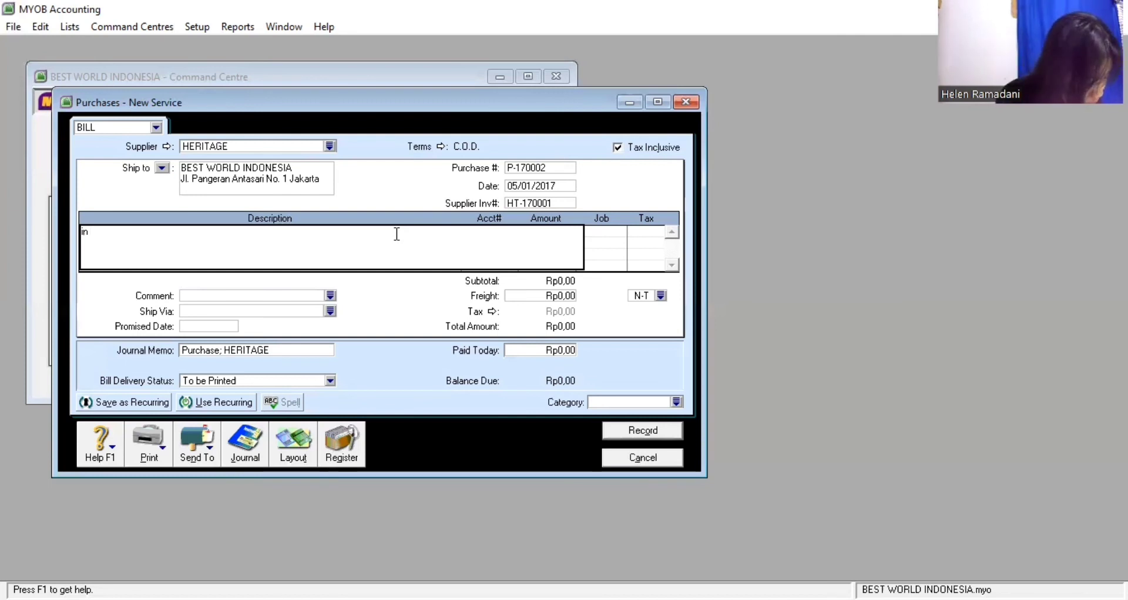
{"action": "key", "text": "BackSpace"}
{"action": "key", "text": "BackSpace"}
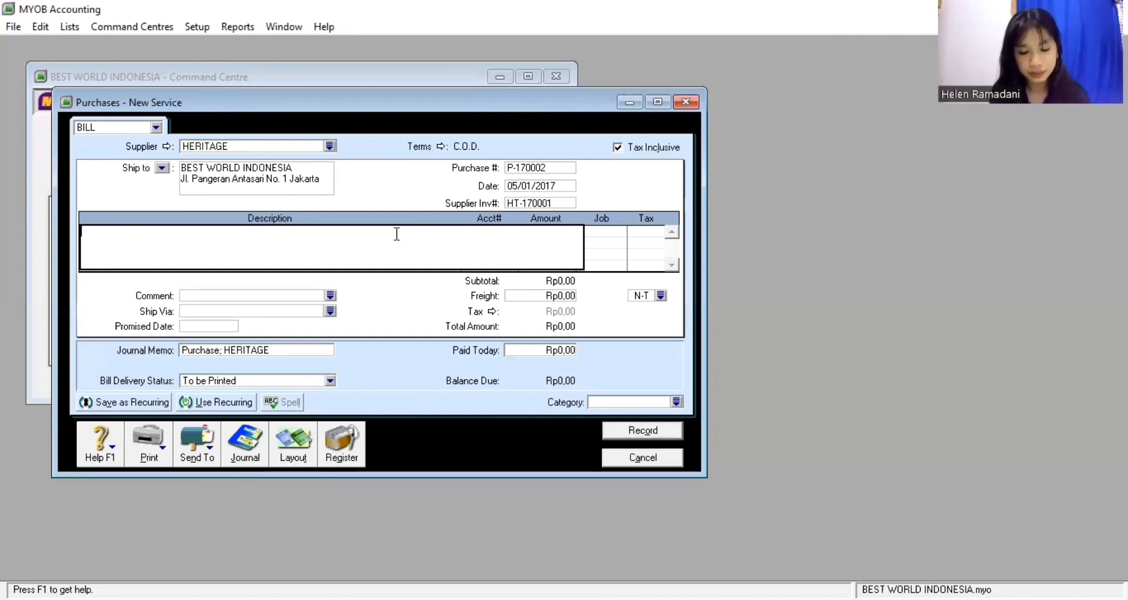
{"action": "type", "text": "In s"}
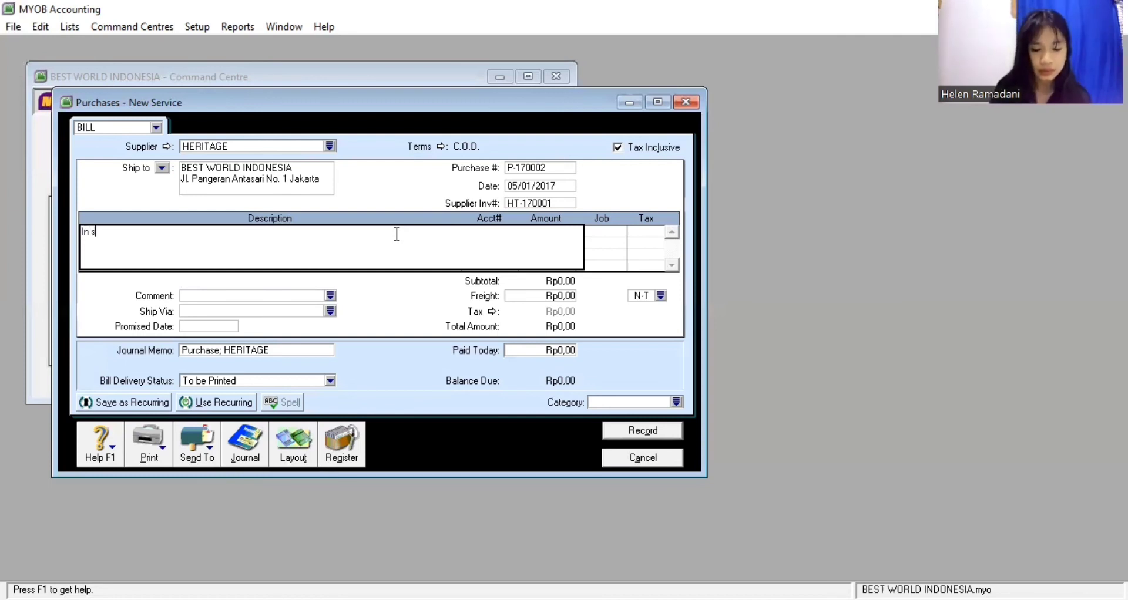
{"action": "type", "text": "tore P"}
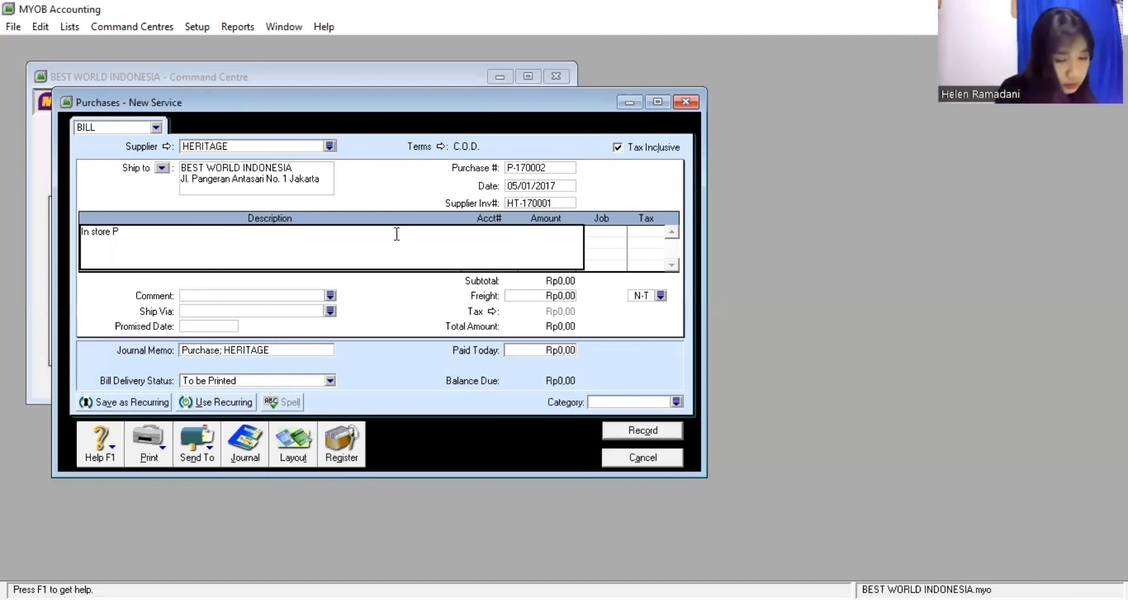
{"action": "key", "text": "BackSpace"}
{"action": "type", "text": "pro"}
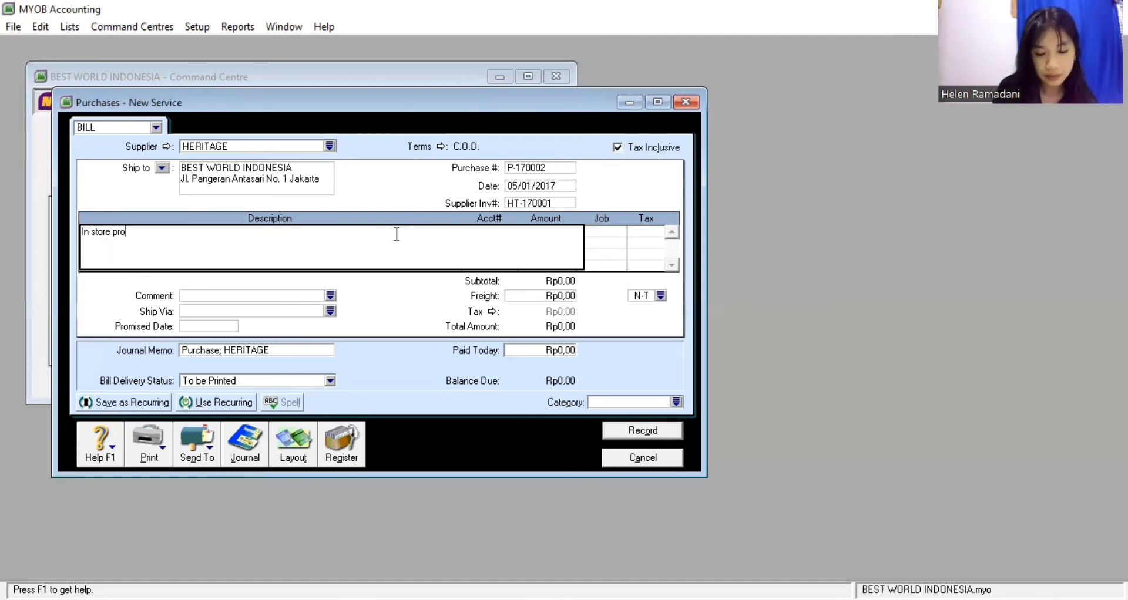
{"action": "type", "text": "motions"}
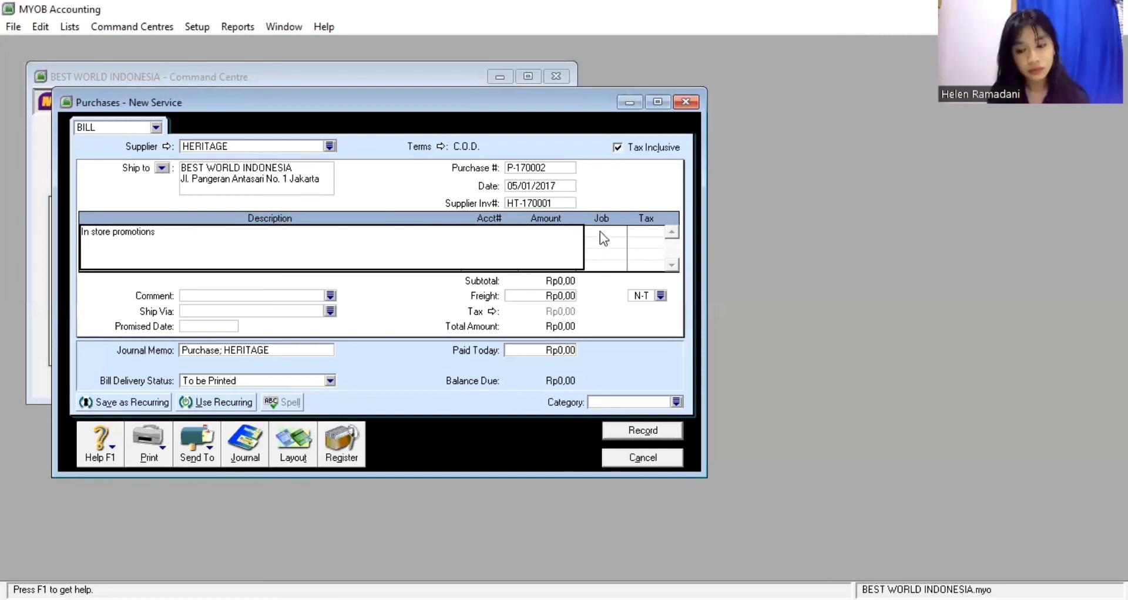
{"action": "key", "text": "Return"}
{"action": "key", "text": "Return"}
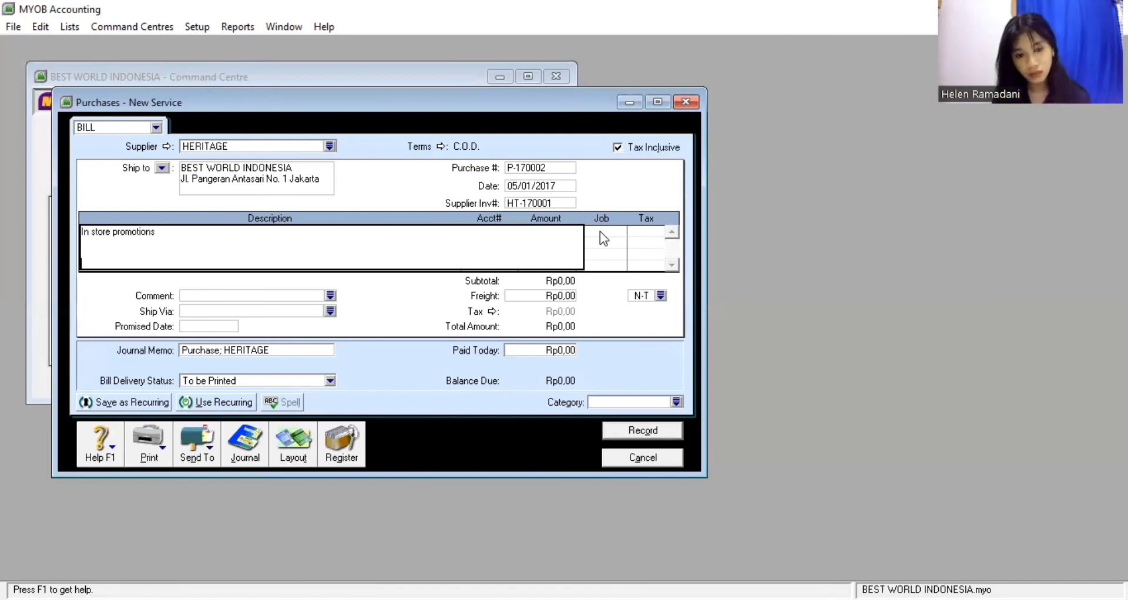
Keep the Service layout and set the line's account to 6-3110 In-store Promotions
{"action": "left_click", "coordinate": [307, 436]}
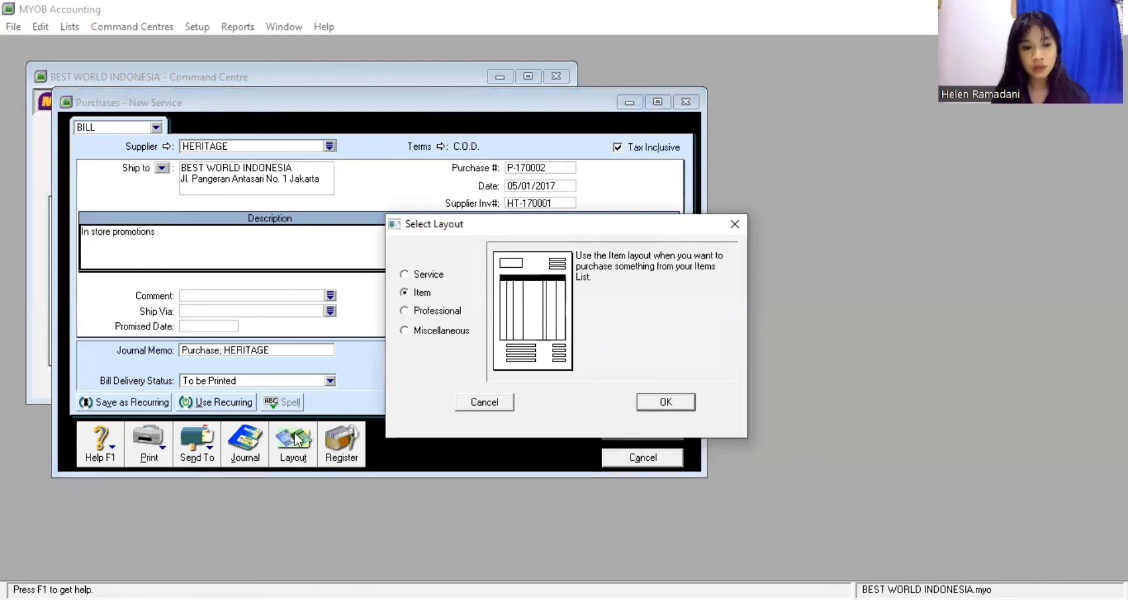
{"action": "key", "text": "Return"}
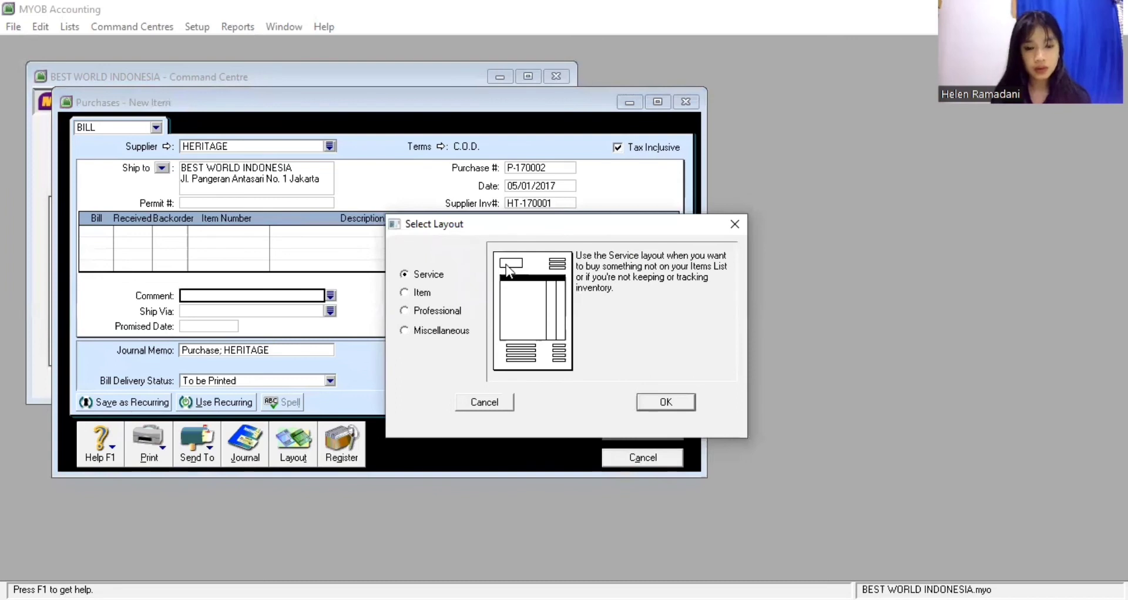
{"action": "key", "text": "Return"}
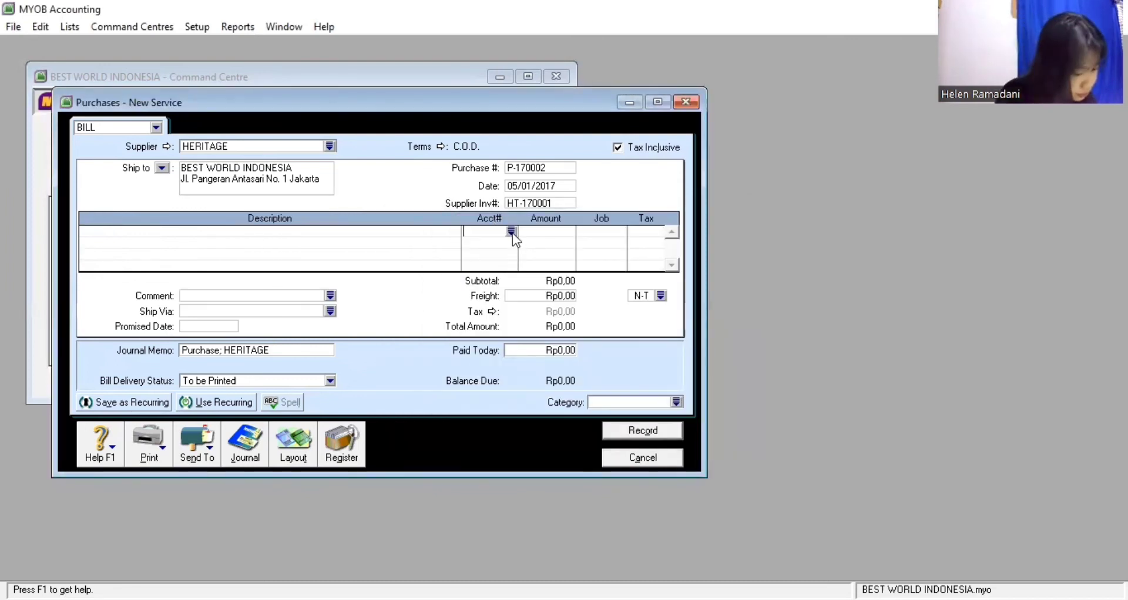
{"action": "left_click", "coordinate": [511, 231]}
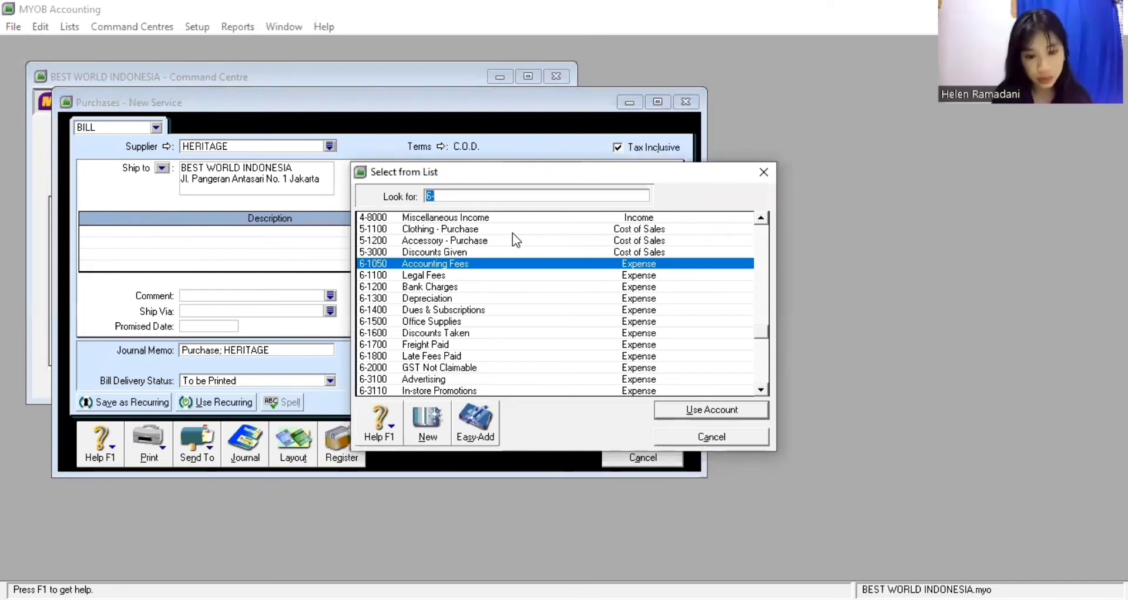
{"action": "left_click", "coordinate": [468, 391]}
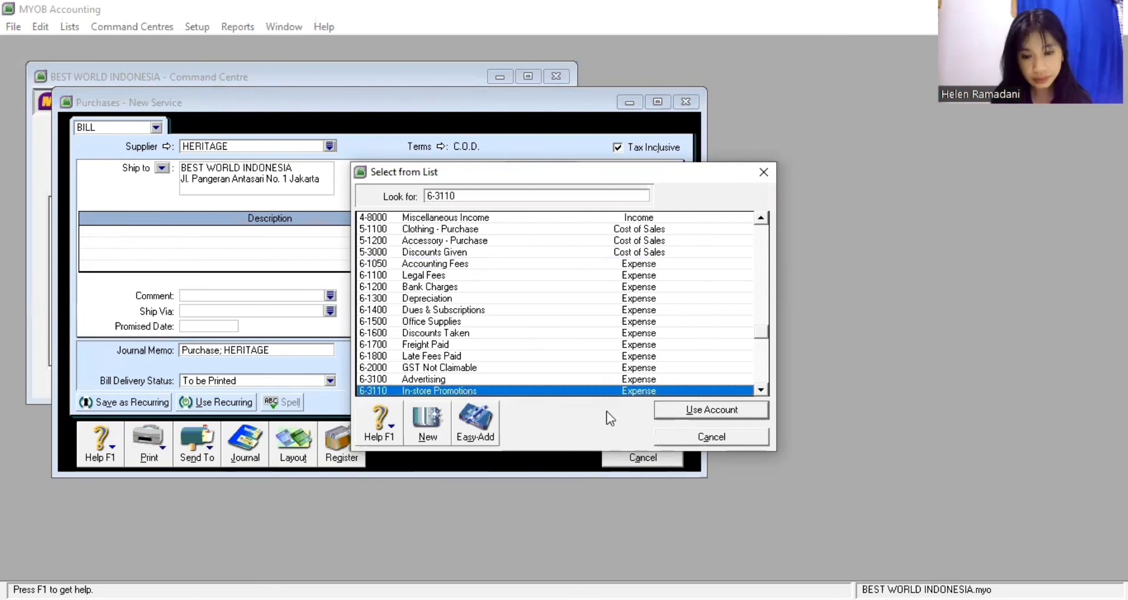
{"action": "left_click", "coordinate": [670, 410]}
Give the line an amount of 3.300.000 and job SV
{"action": "left_click", "coordinate": [535, 234]}
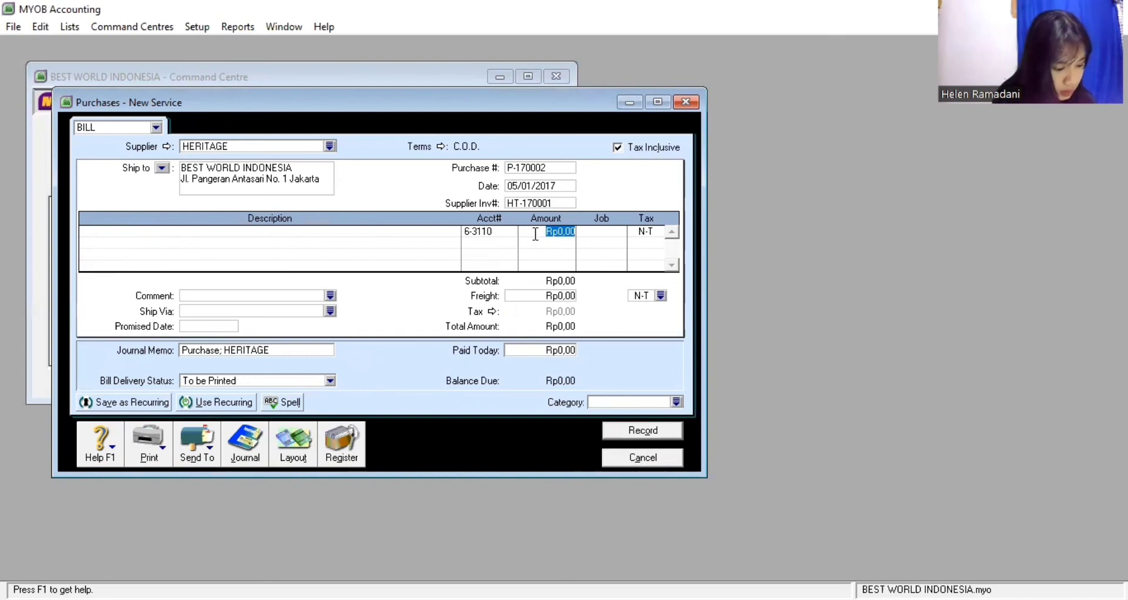
{"action": "type", "text": "3.300."}
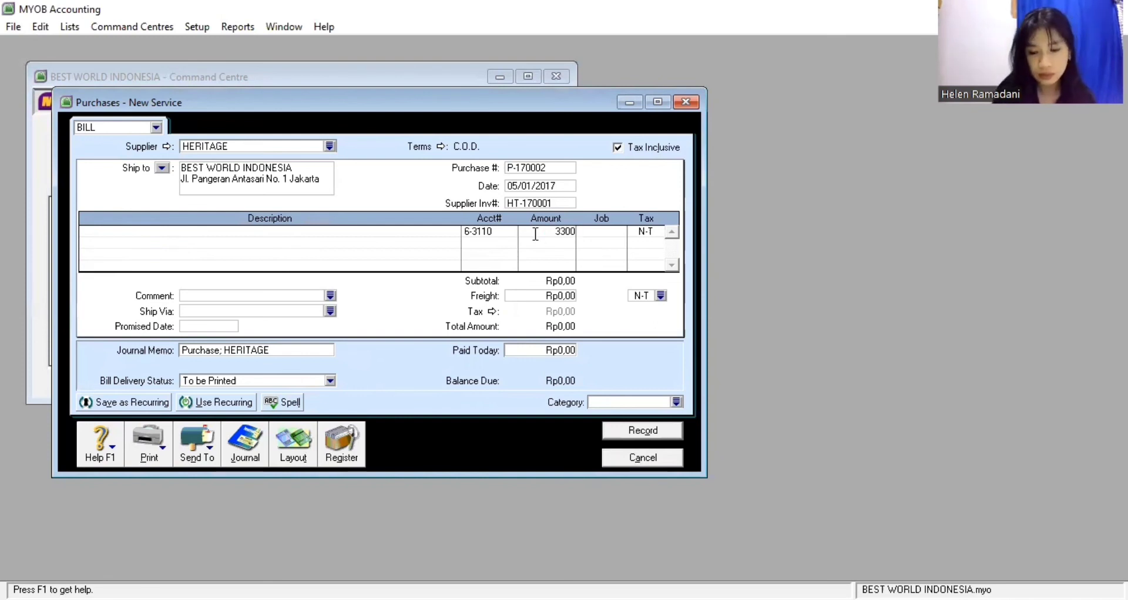
{"action": "type", "text": "0000"}
{"action": "left_click", "coordinate": [589, 227]}
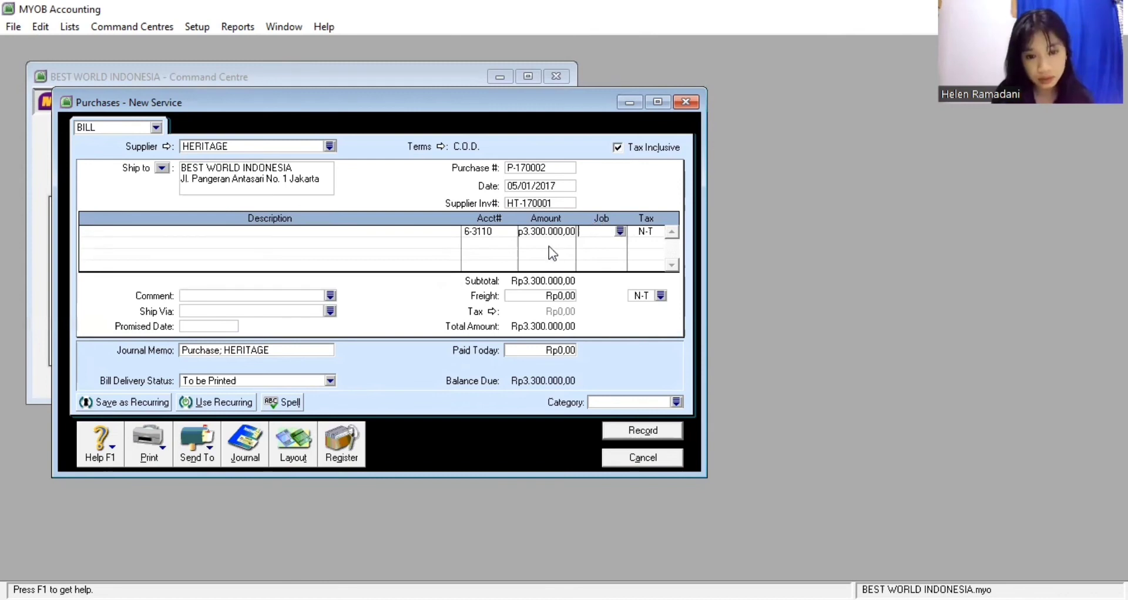
{"action": "type", "text": "SV"}
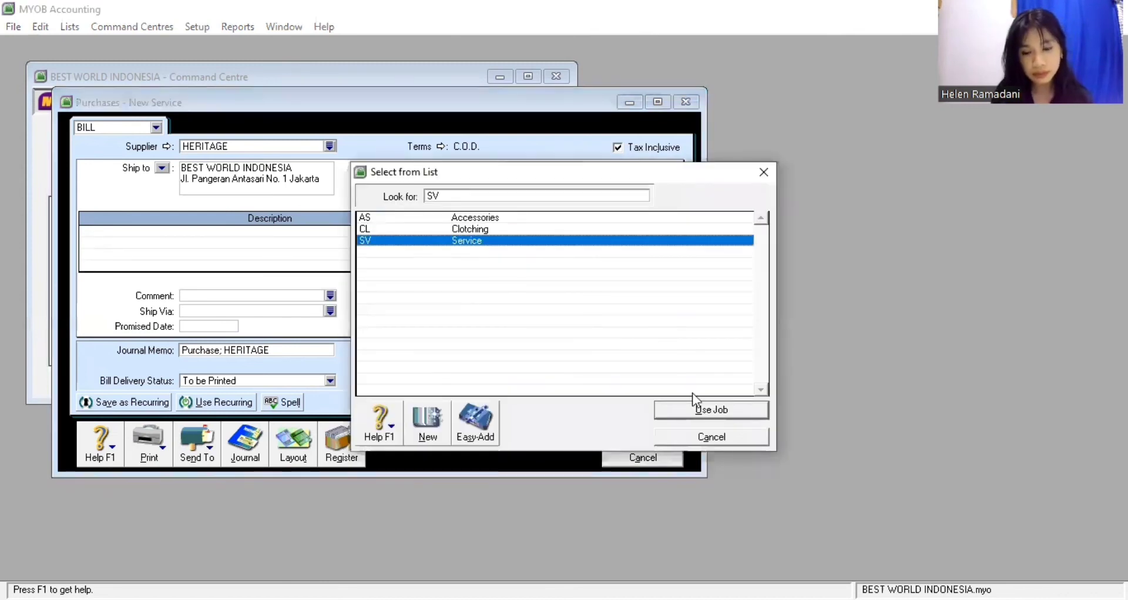
{"action": "key", "text": "Return"}
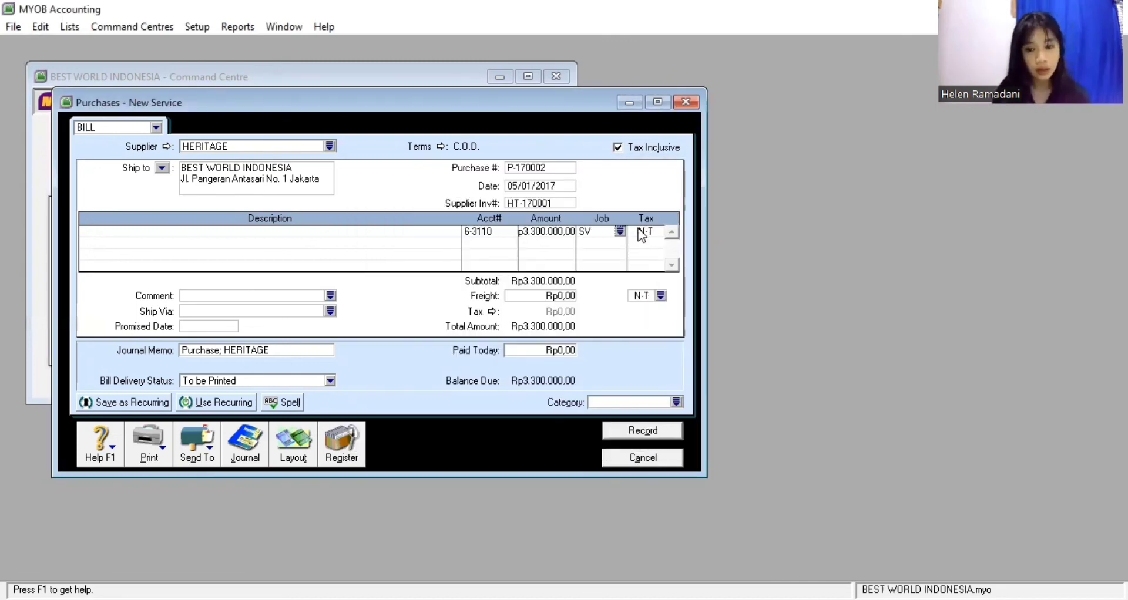
Apply the VAT tax code to the line and set the bill category to JKT Jakarta
{"action": "left_click", "coordinate": [639, 233]}
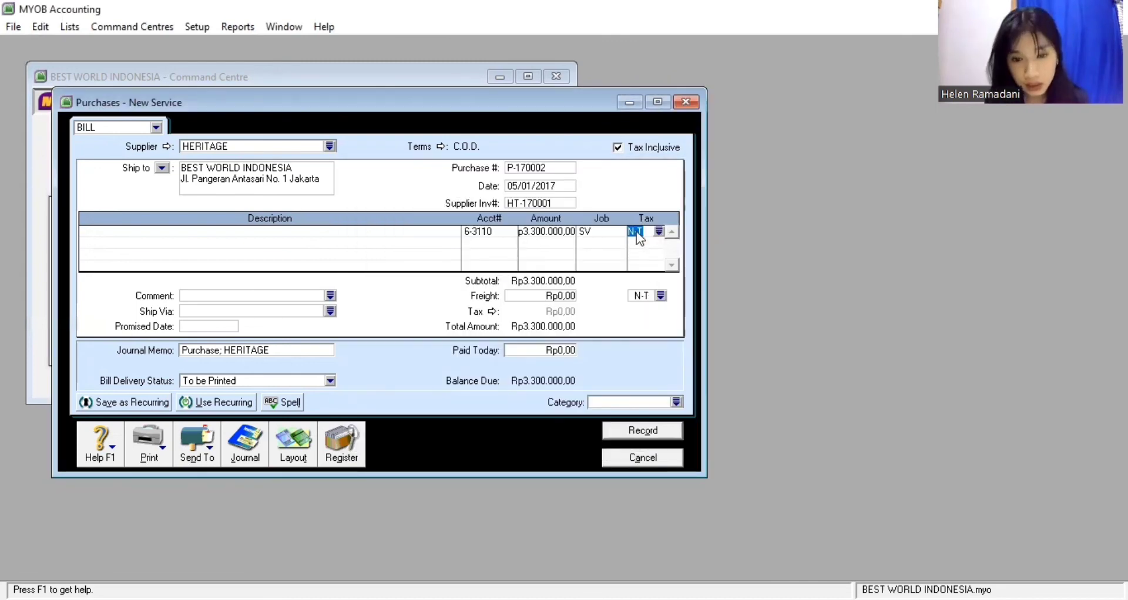
{"action": "type", "text": "VAT"}
{"action": "left_click", "coordinate": [691, 413]}
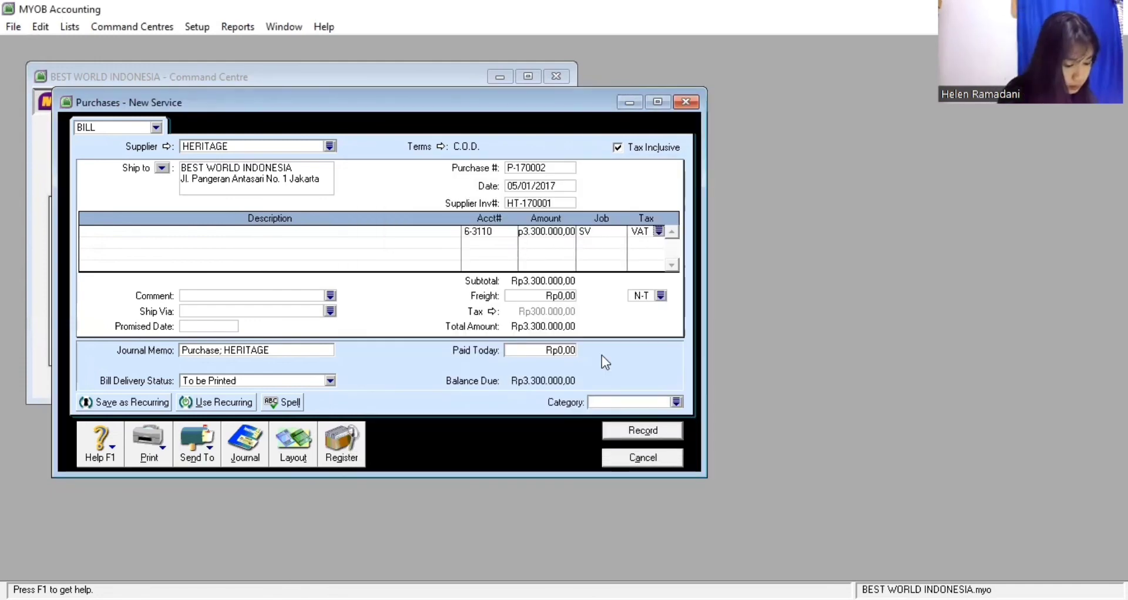
{"action": "left_click", "coordinate": [675, 403]}
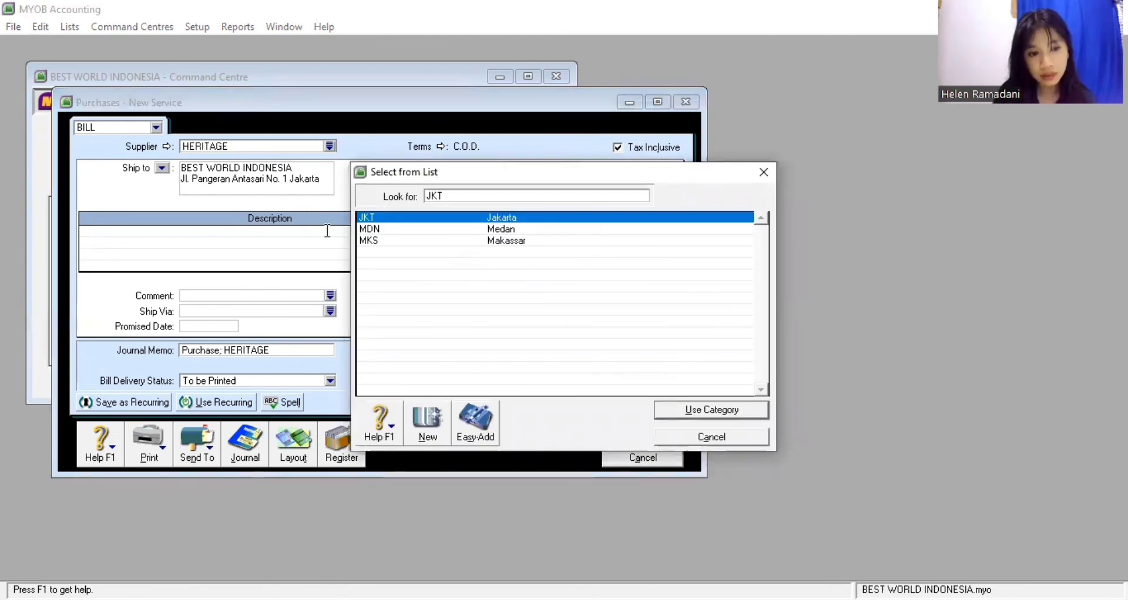
{"action": "key", "text": "Return"}
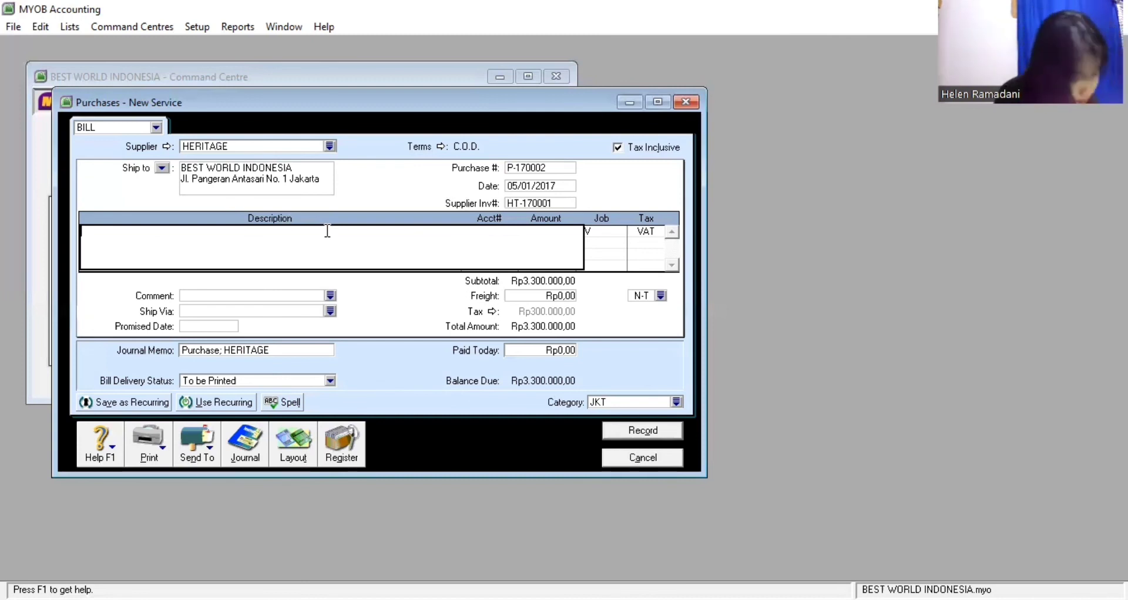
Enter the description 'In store promotions', record bill P-170002, and close the purchase window
{"action": "type", "text": "In stor"}
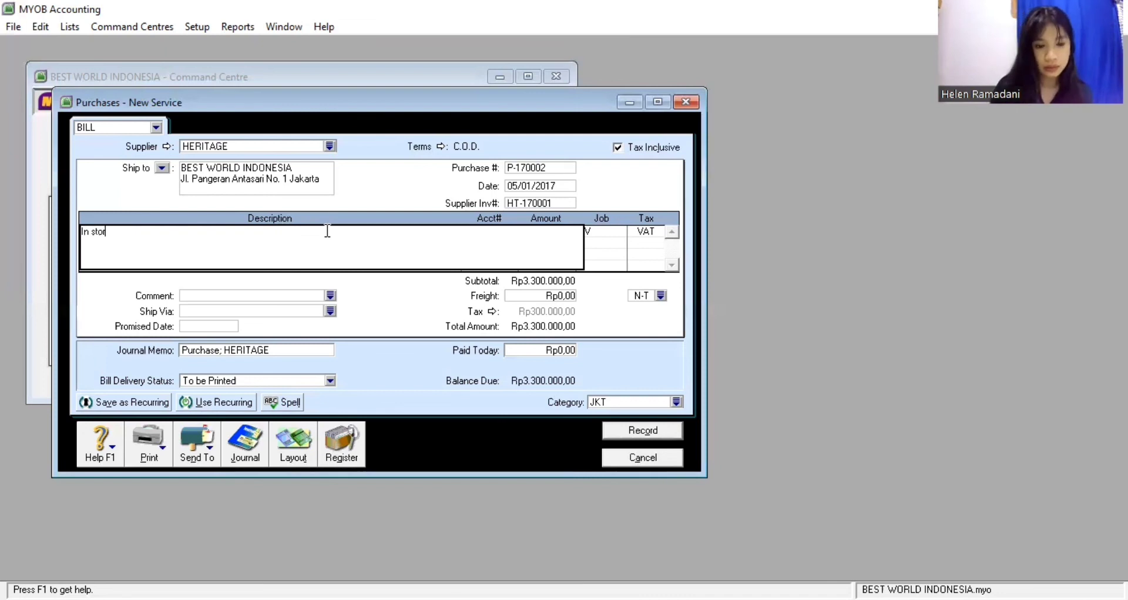
{"action": "type", "text": "e promot"}
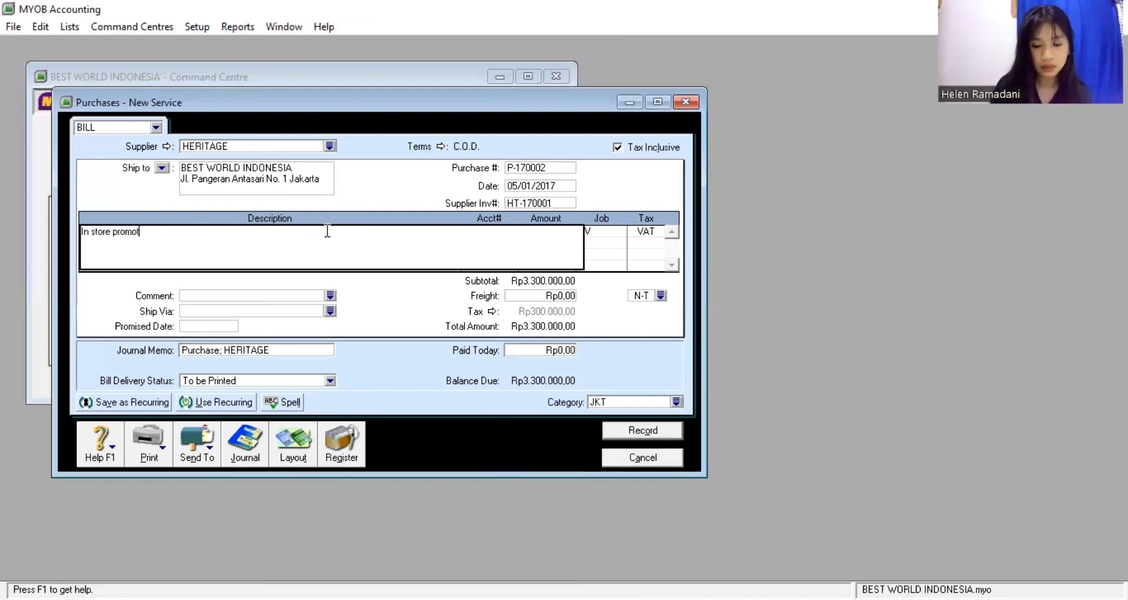
{"action": "type", "text": "ions"}
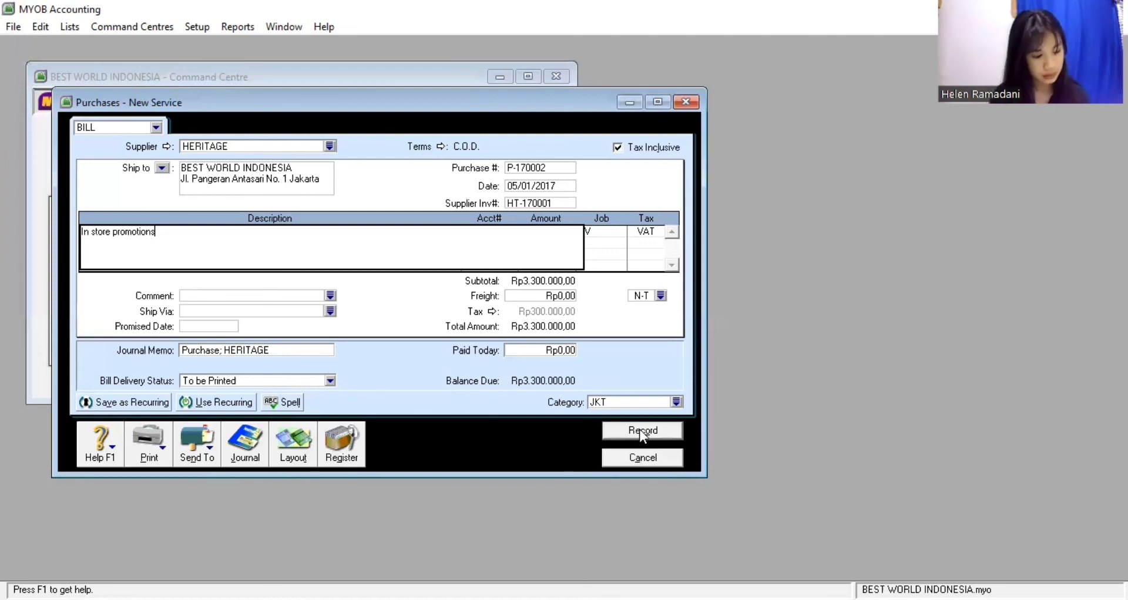
{"action": "left_click", "coordinate": [639, 429]}
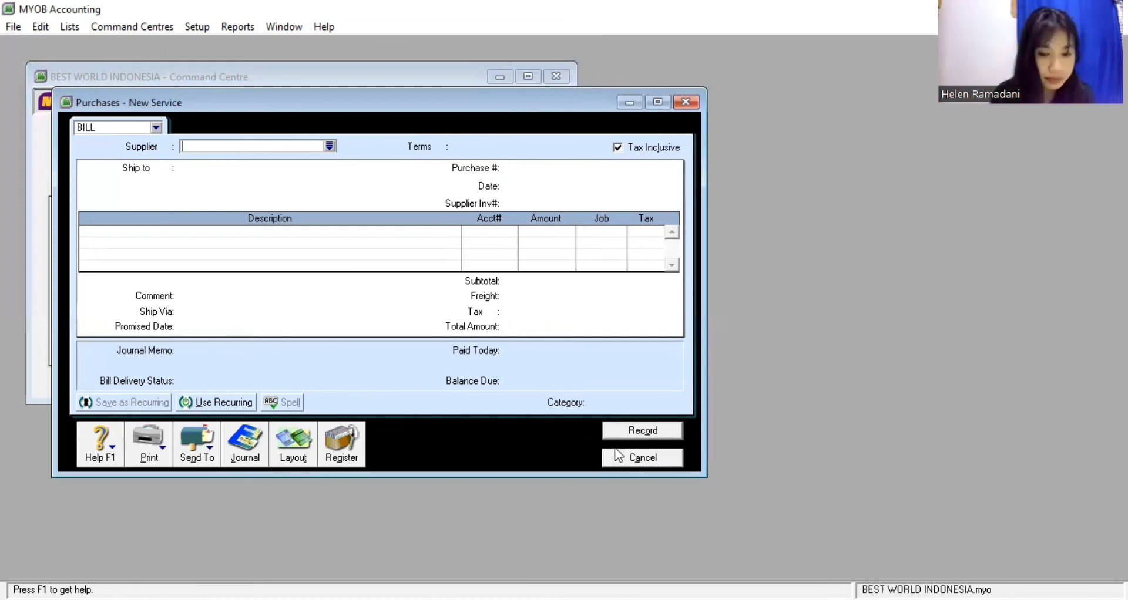
{"action": "left_click", "coordinate": [685, 102]}
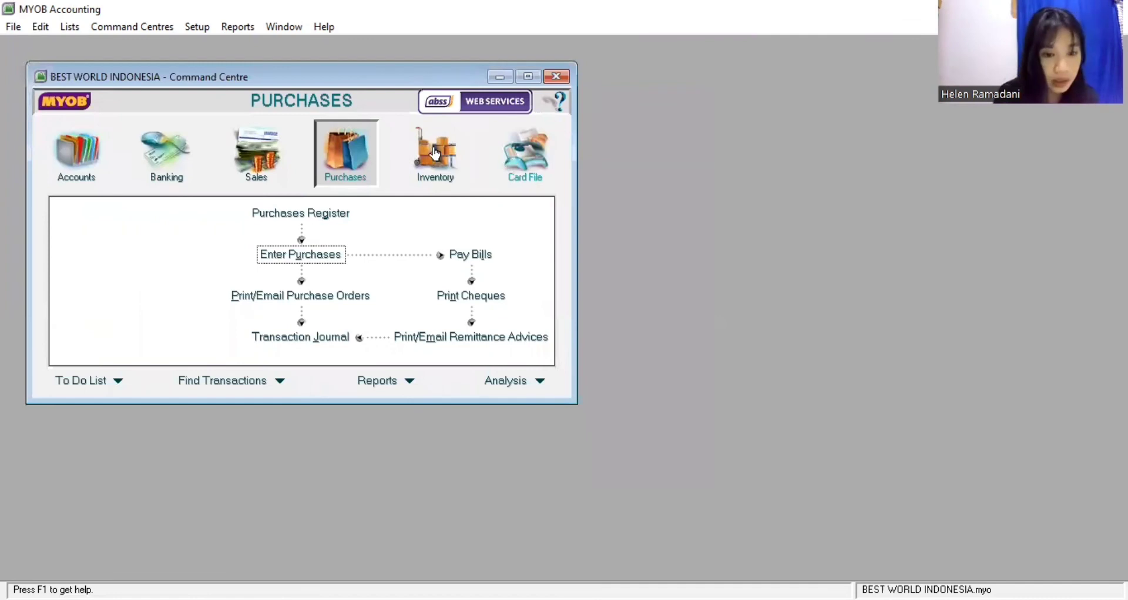
Start a Pay Bills payment to supplier HERITAGE
{"action": "left_click", "coordinate": [468, 257]}
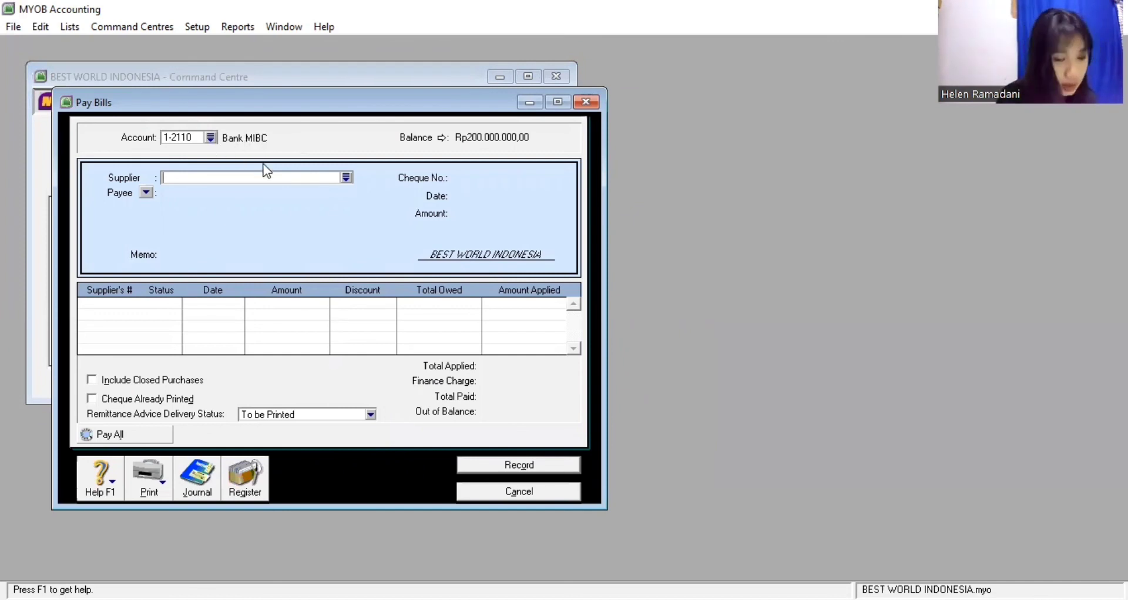
{"action": "left_click", "coordinate": [347, 178]}
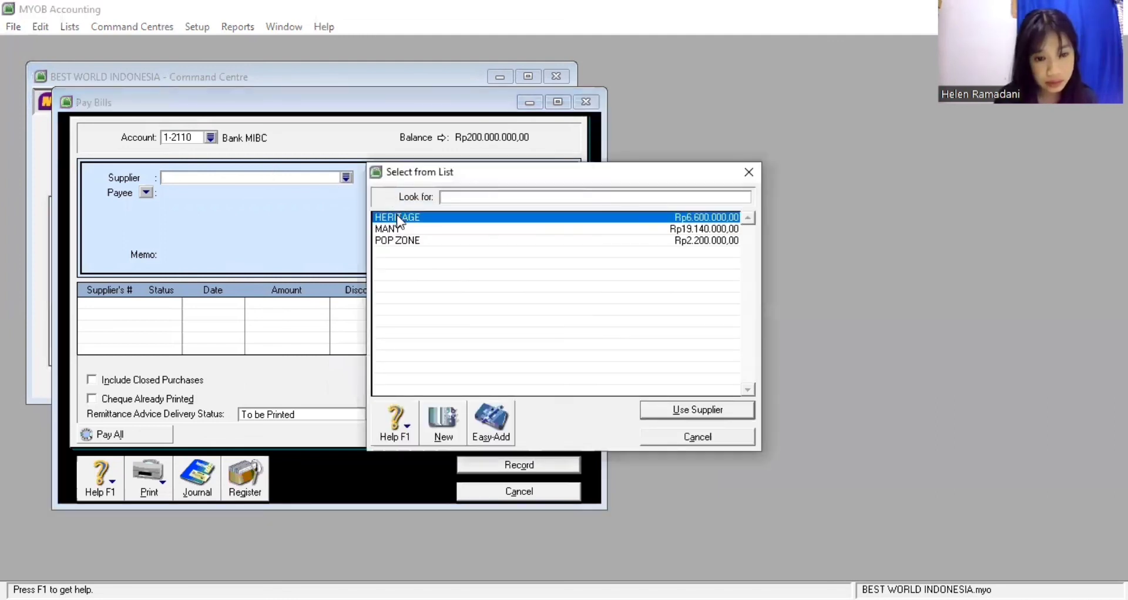
{"action": "left_click", "coordinate": [397, 217]}
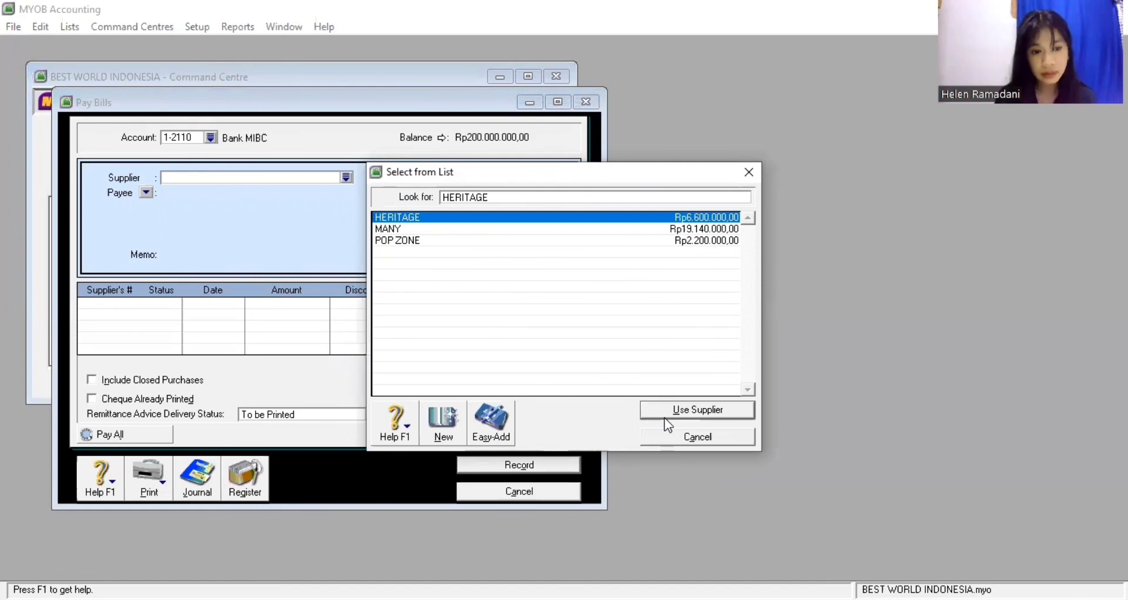
{"action": "key", "text": "Return"}
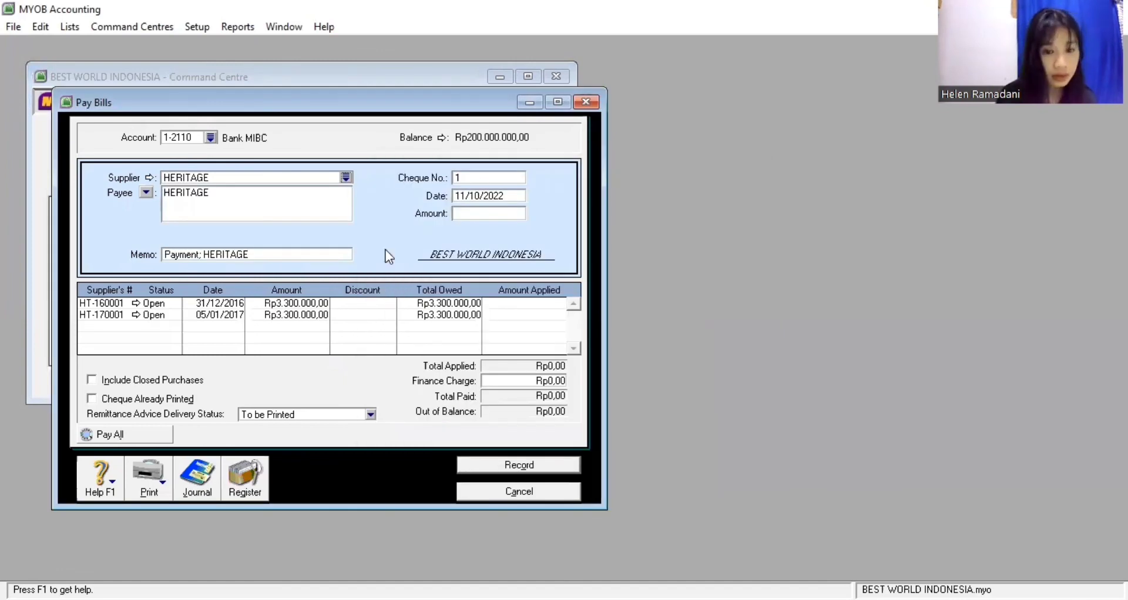
Set cheque number D-170001, date 05/01/17 and payment amount 6600000
{"action": "left_click", "coordinate": [479, 177]}
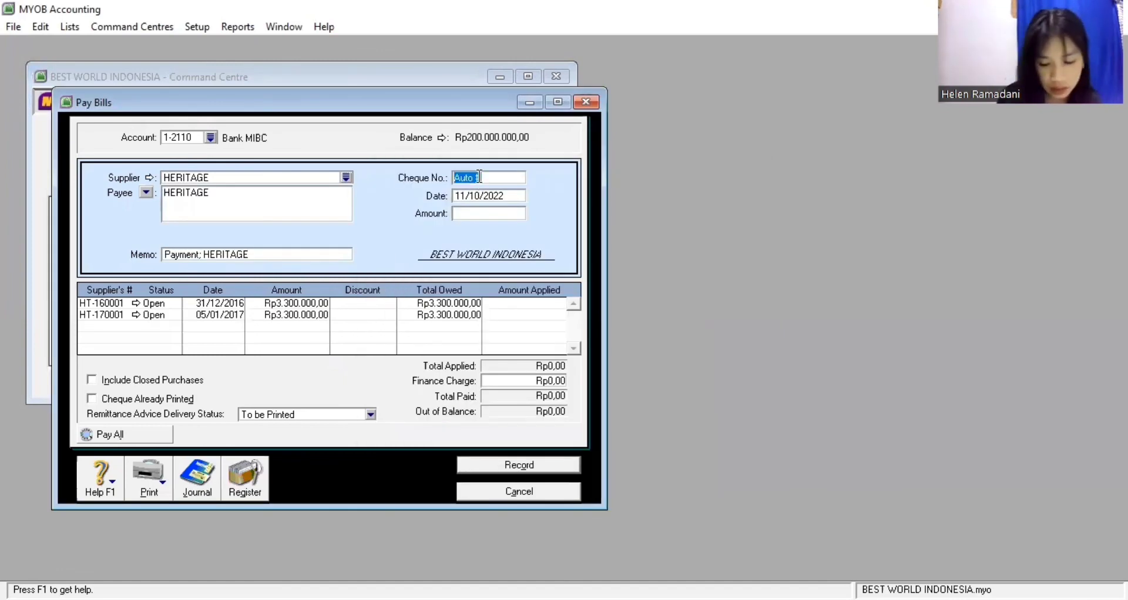
{"action": "type", "text": "D-"}
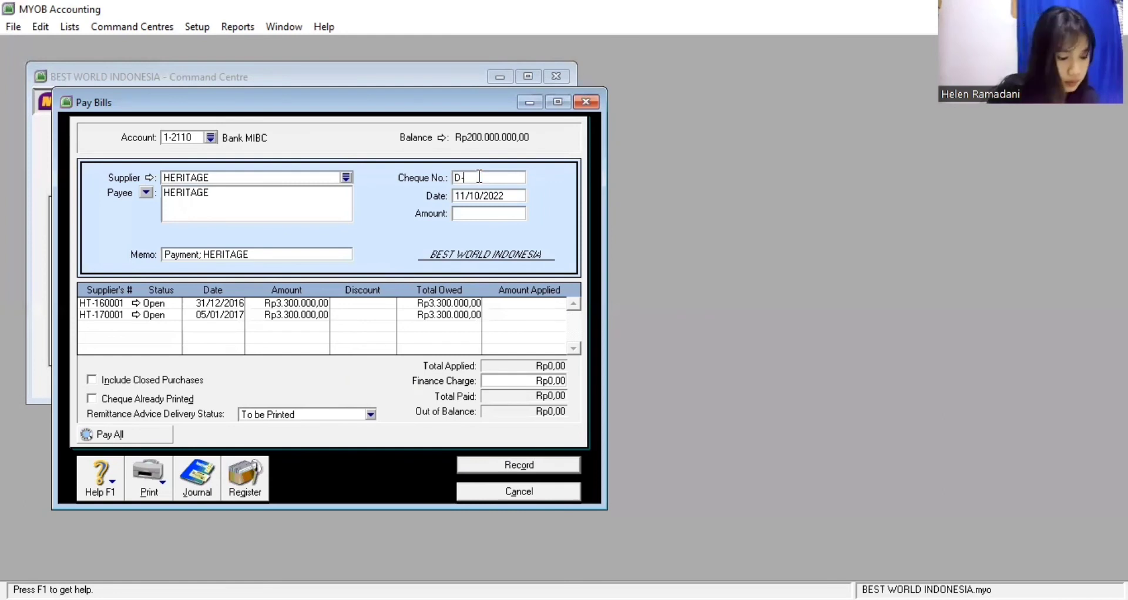
{"action": "type", "text": "1700"}
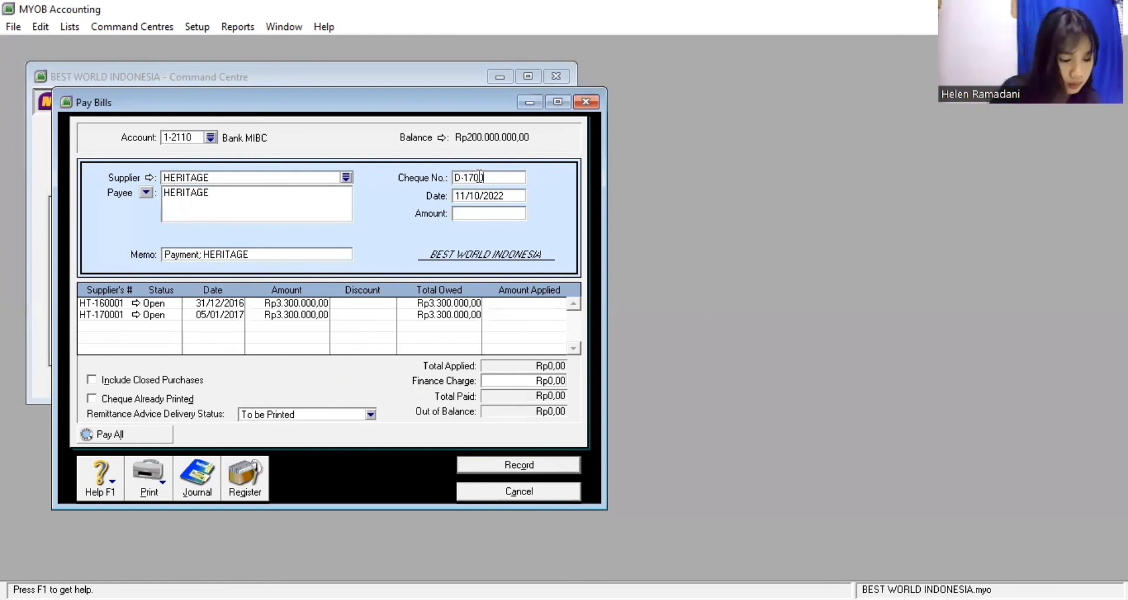
{"action": "type", "text": "01"}
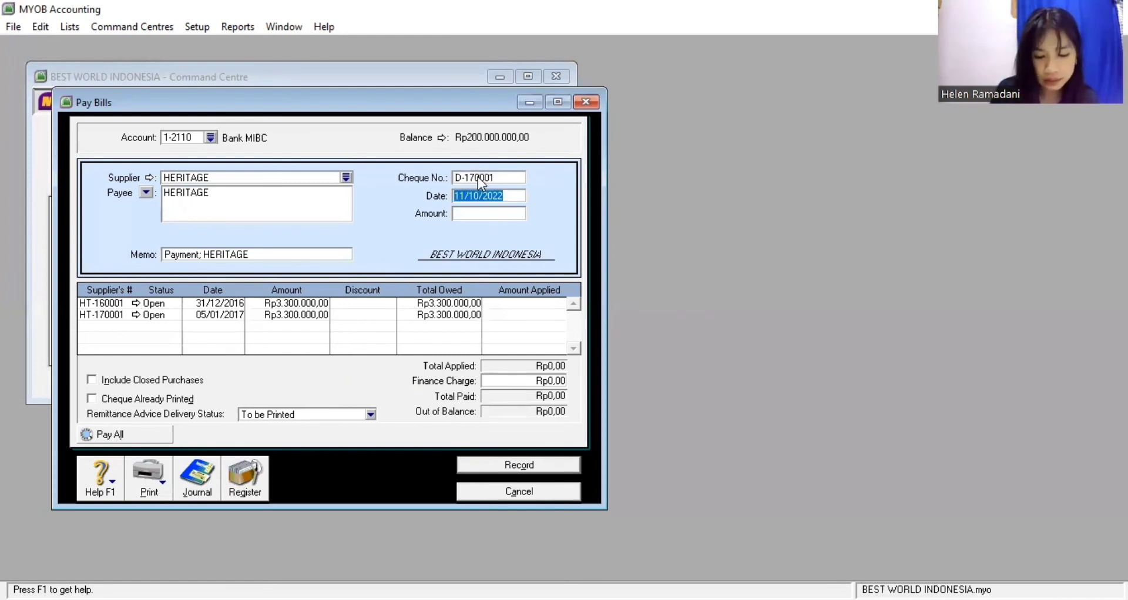
{"action": "type", "text": "05/"}
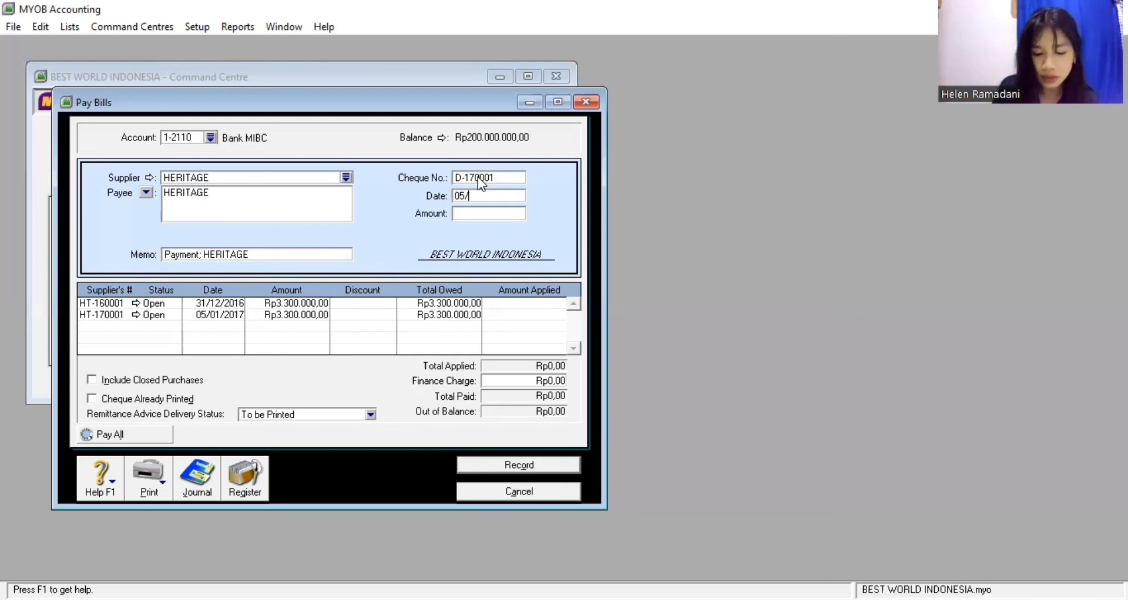
{"action": "type", "text": "01/17"}
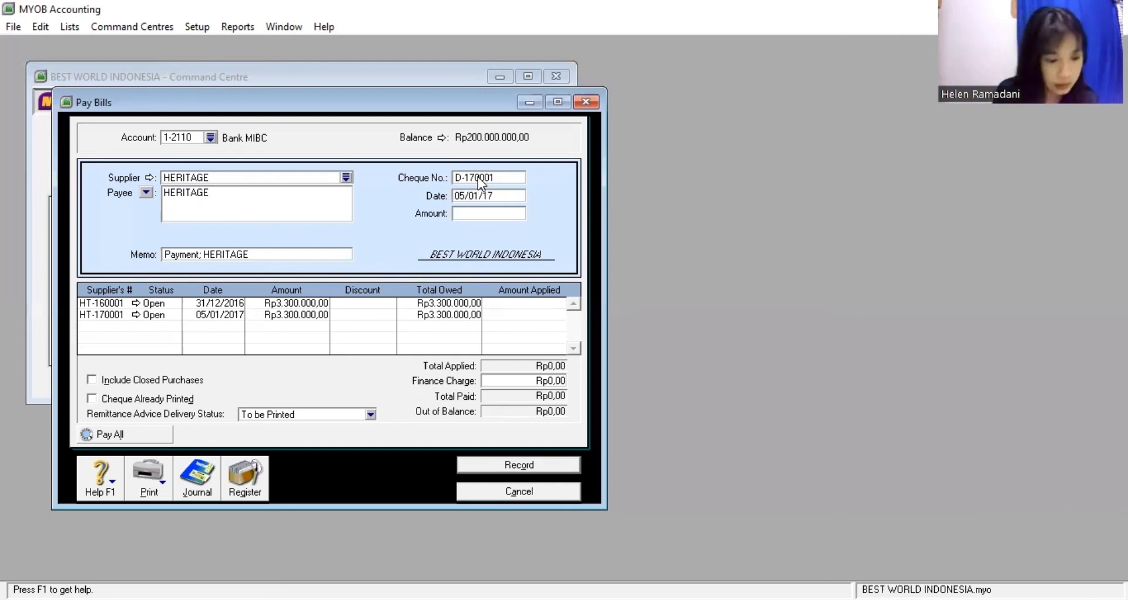
{"action": "key", "text": "Tab"}
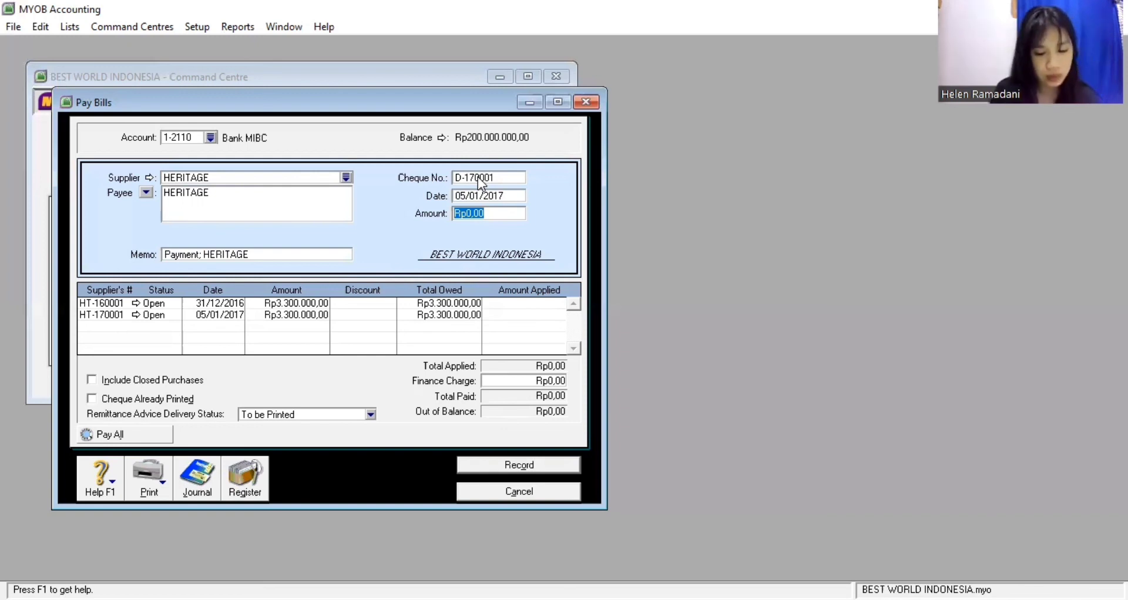
{"action": "type", "text": "6600000"}
{"action": "key", "text": "Tab"}
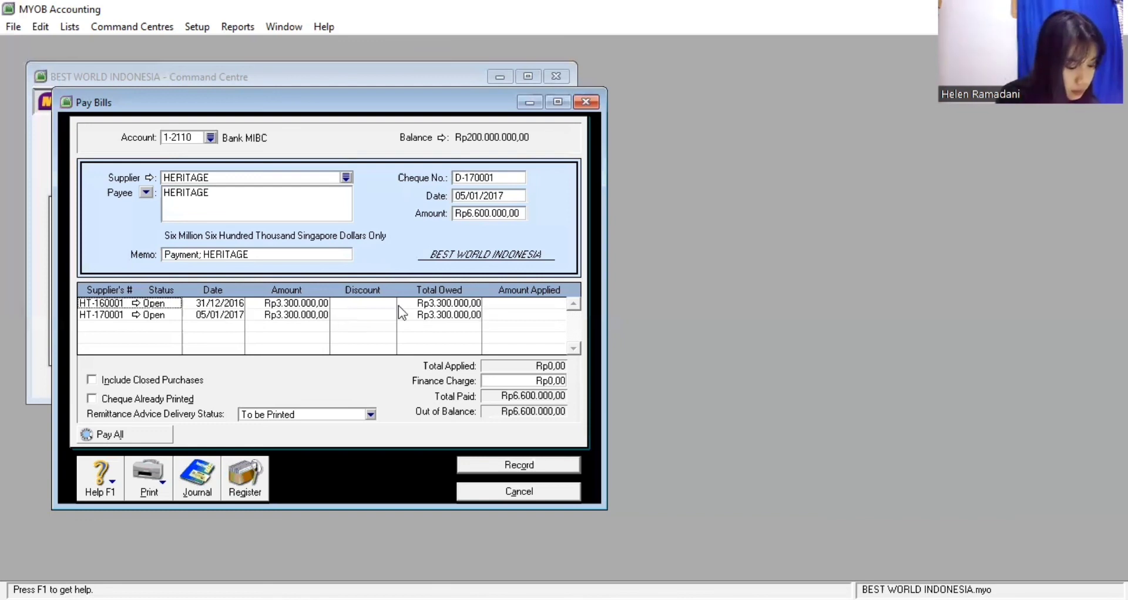
Apply 3.300.000 each to bills HT-160001 and HT-170001 and record the payment
{"action": "left_click", "coordinate": [501, 304]}
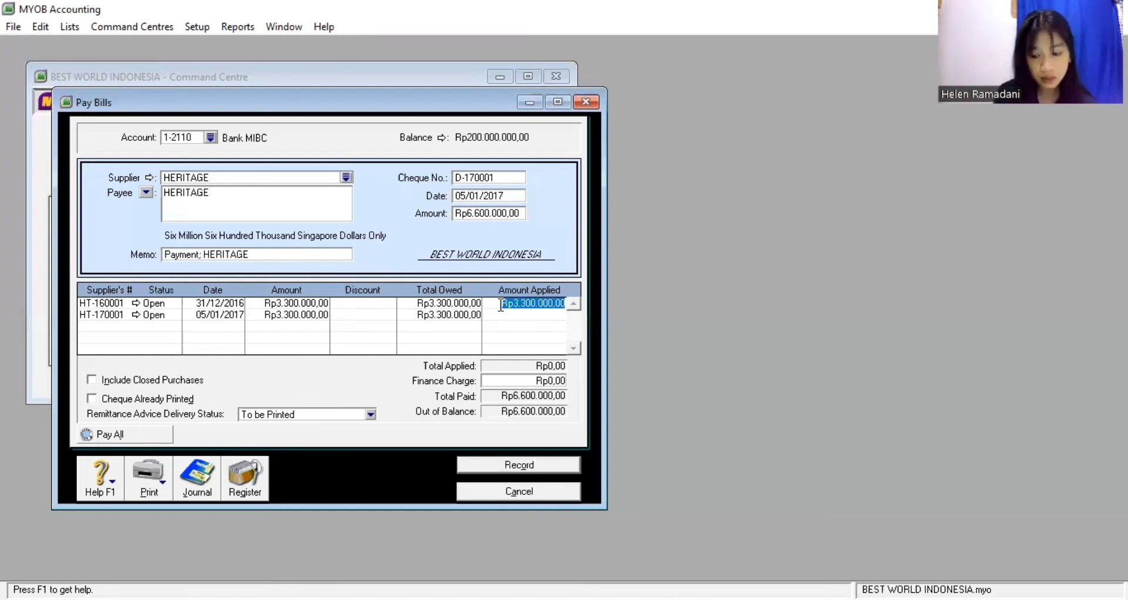
{"action": "key", "text": "Tab"}
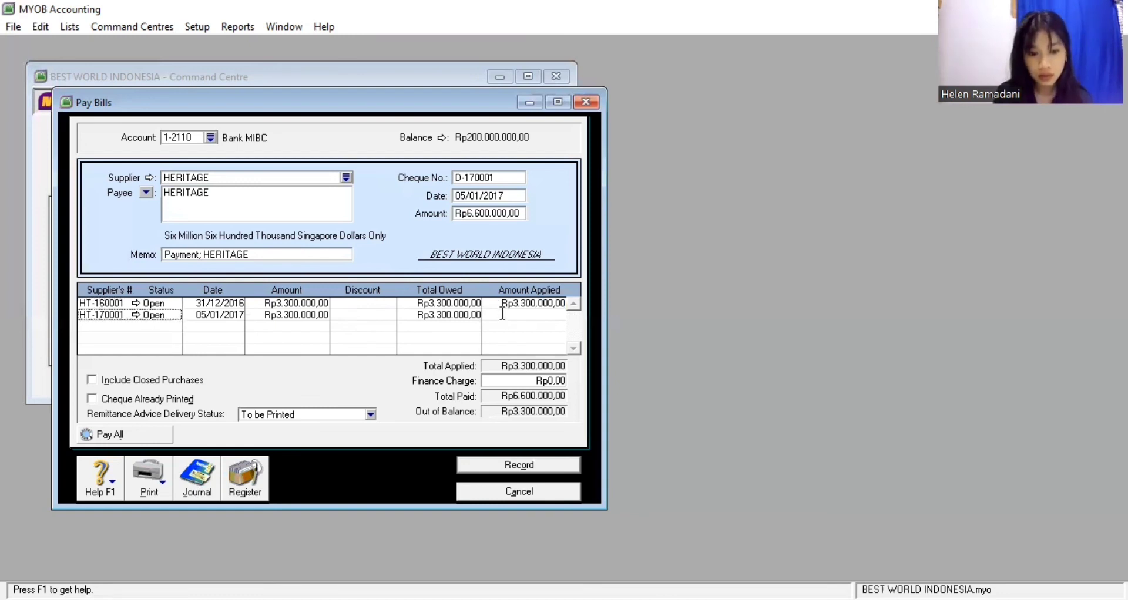
{"action": "left_click", "coordinate": [502, 314]}
{"action": "key", "text": "Tab"}
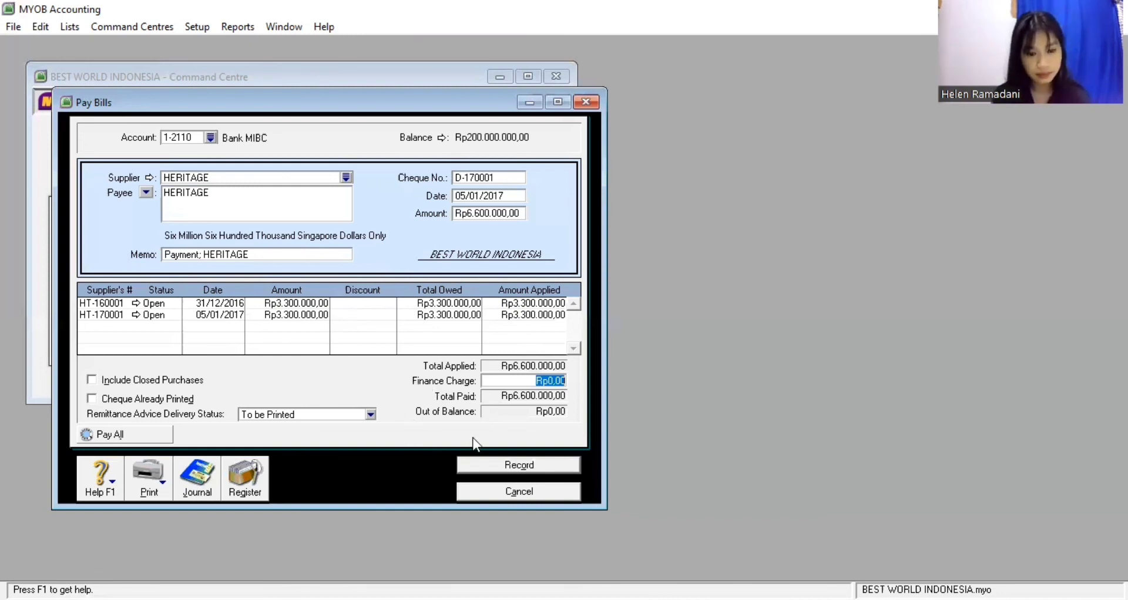
{"action": "left_click", "coordinate": [474, 464]}
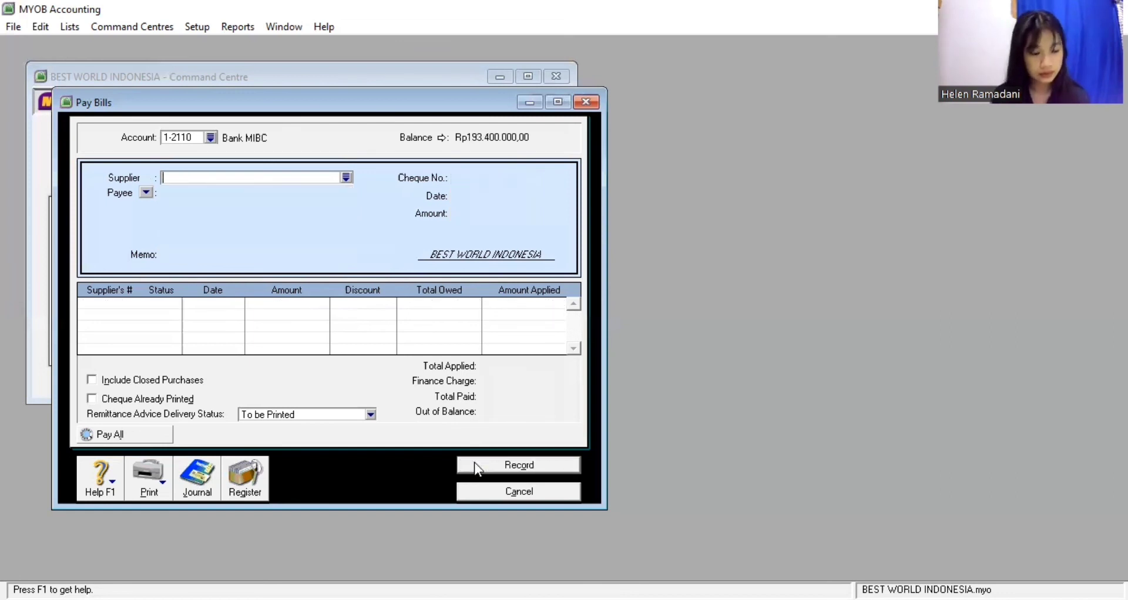
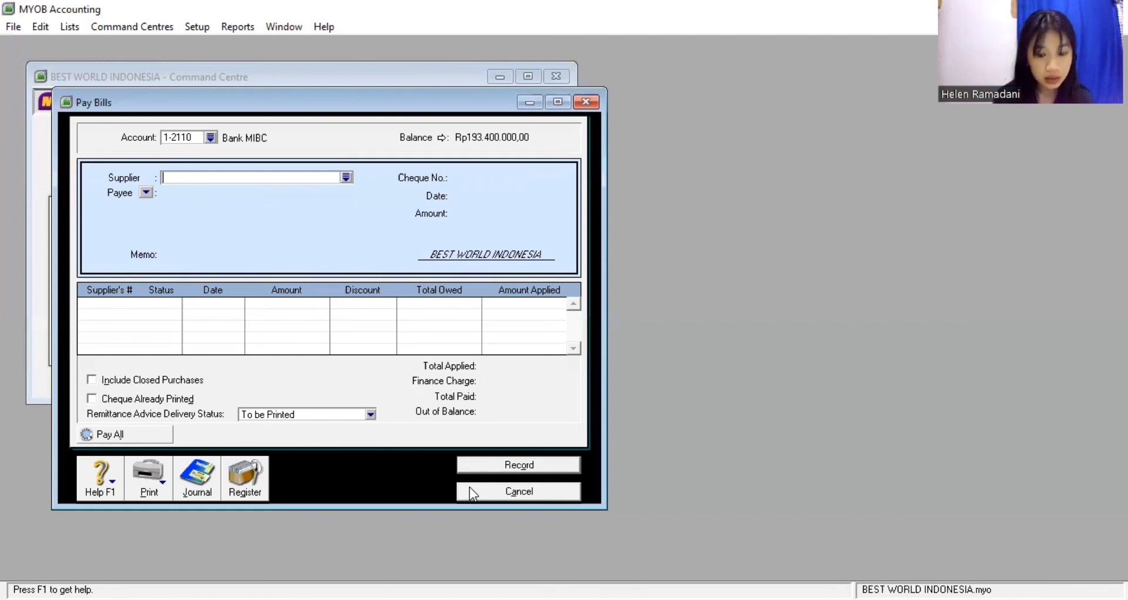
Cancel the empty Pay Bills payment and start a new purchase entry
{"action": "left_click", "coordinate": [470, 489]}
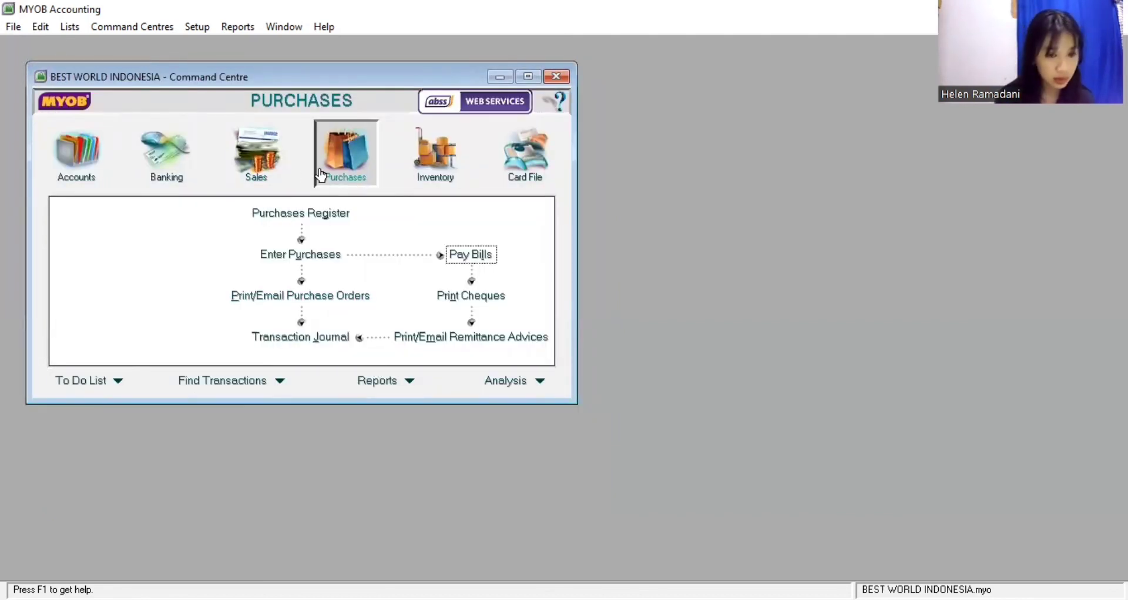
{"action": "left_click", "coordinate": [318, 253]}
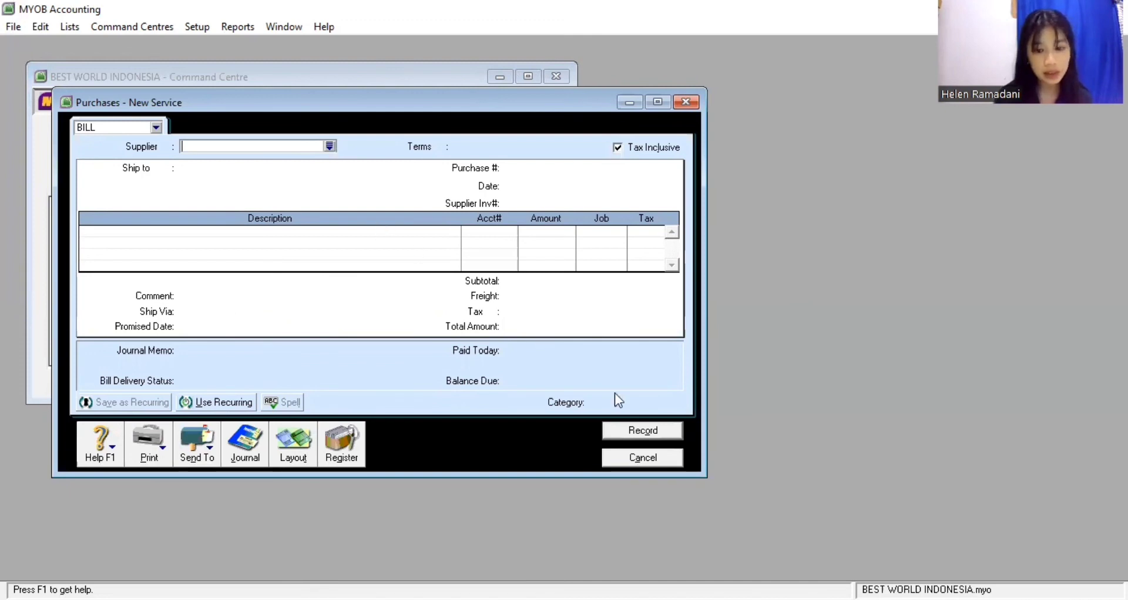
Set up an Item-layout bill for supplier MANY with tax-exclusive prices
{"action": "type", "text": "MANY"}
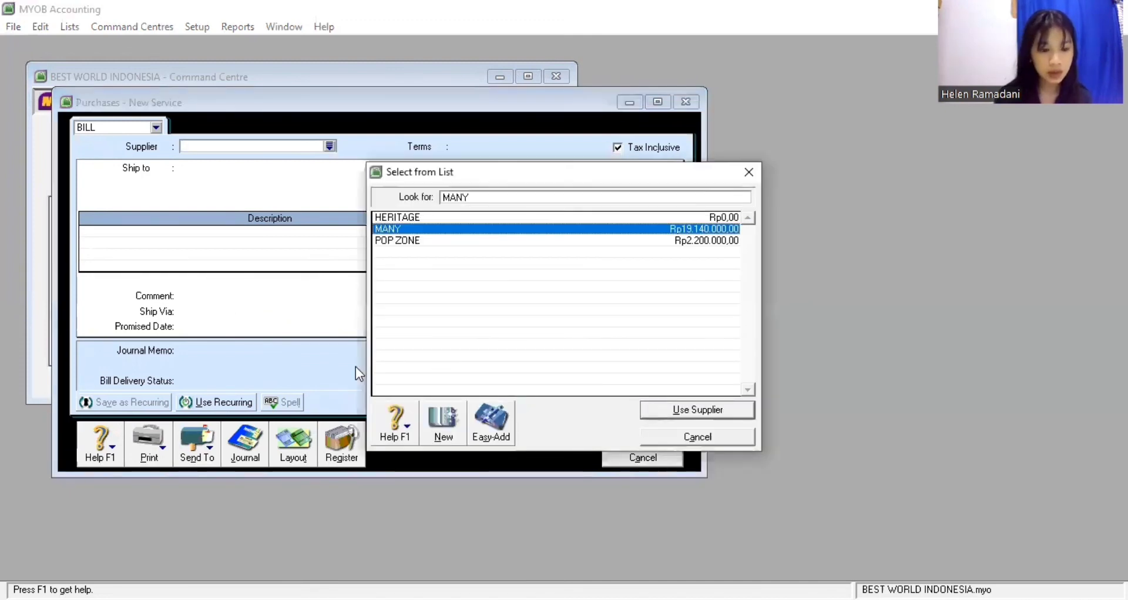
{"action": "left_click", "coordinate": [292, 437]}
{"action": "left_click", "coordinate": [404, 293]}
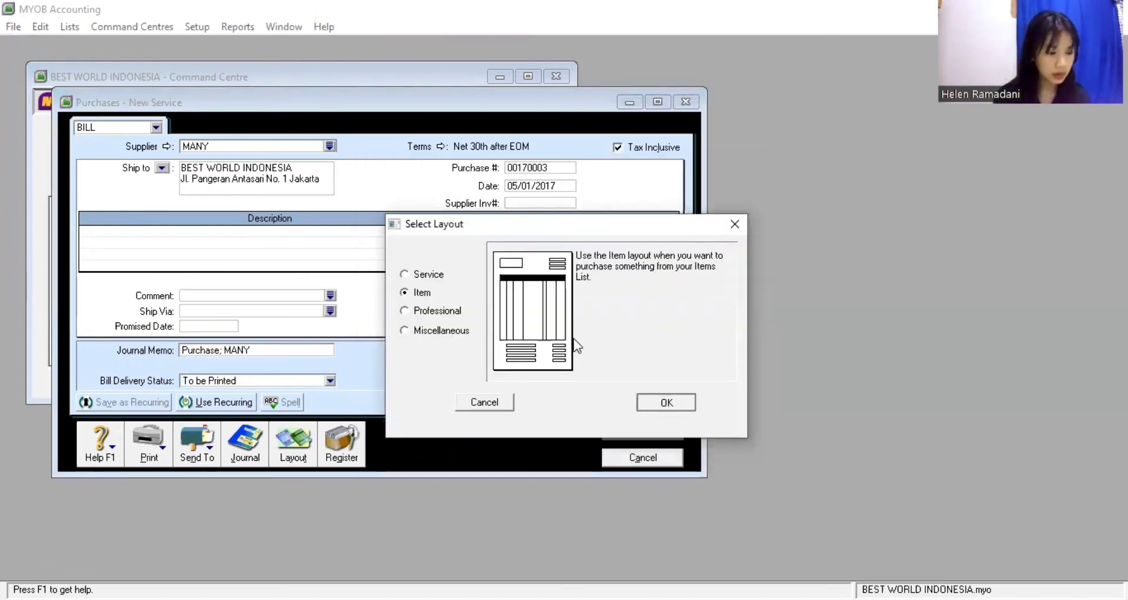
{"action": "key", "text": "Return"}
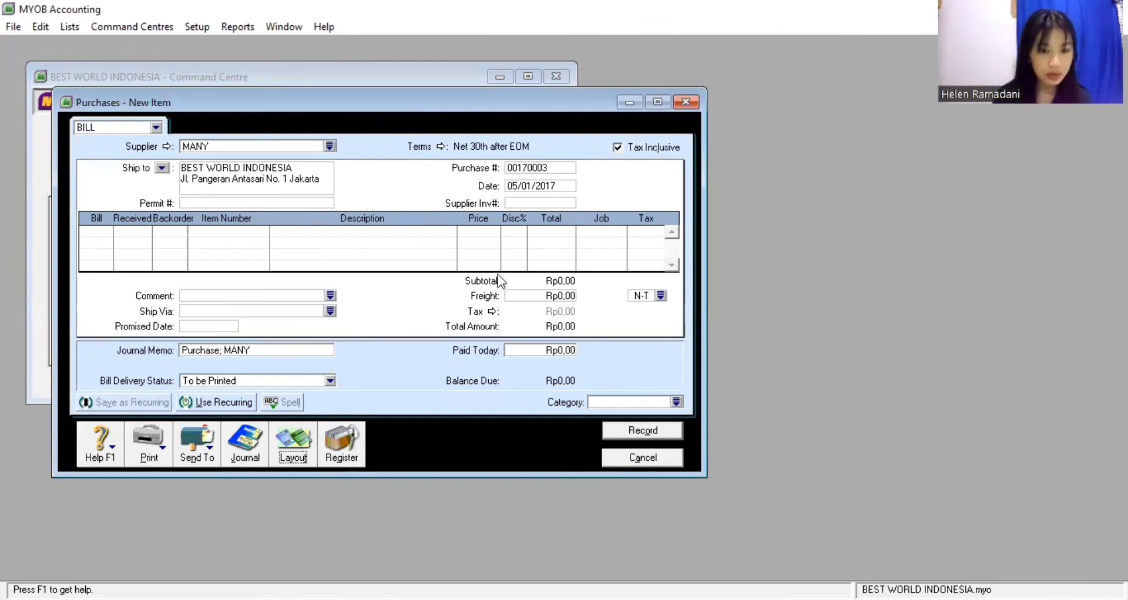
{"action": "left_click", "coordinate": [616, 148]}
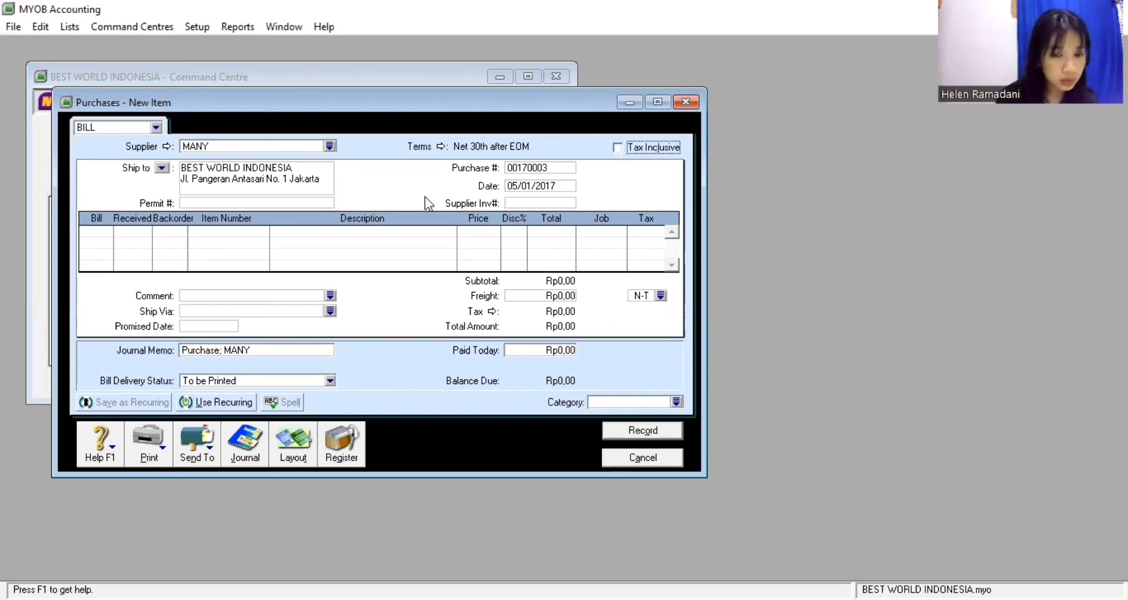
Enter purchase number P-170003, date 07/01/2017 and supplier invoice MN-170001
{"action": "left_click", "coordinate": [525, 169]}
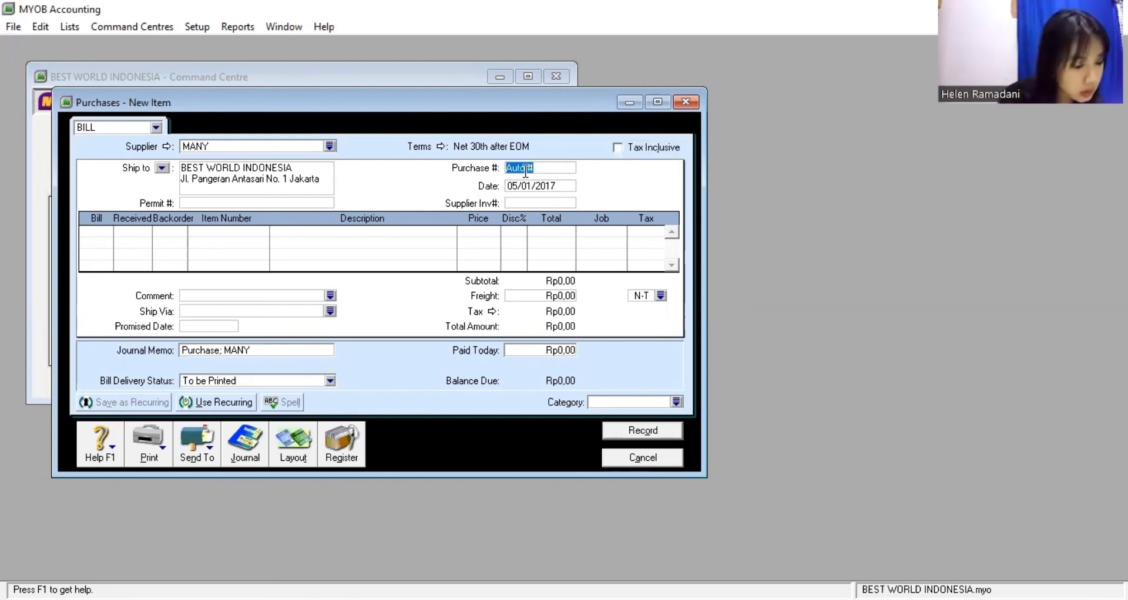
{"action": "type", "text": "P-1"}
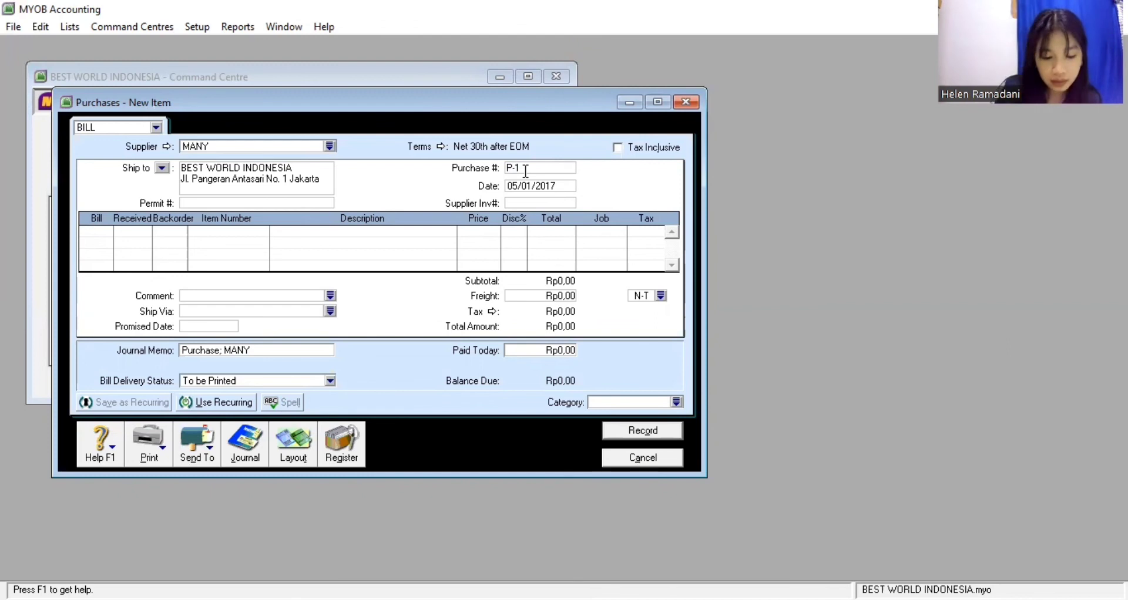
{"action": "type", "text": "70003"}
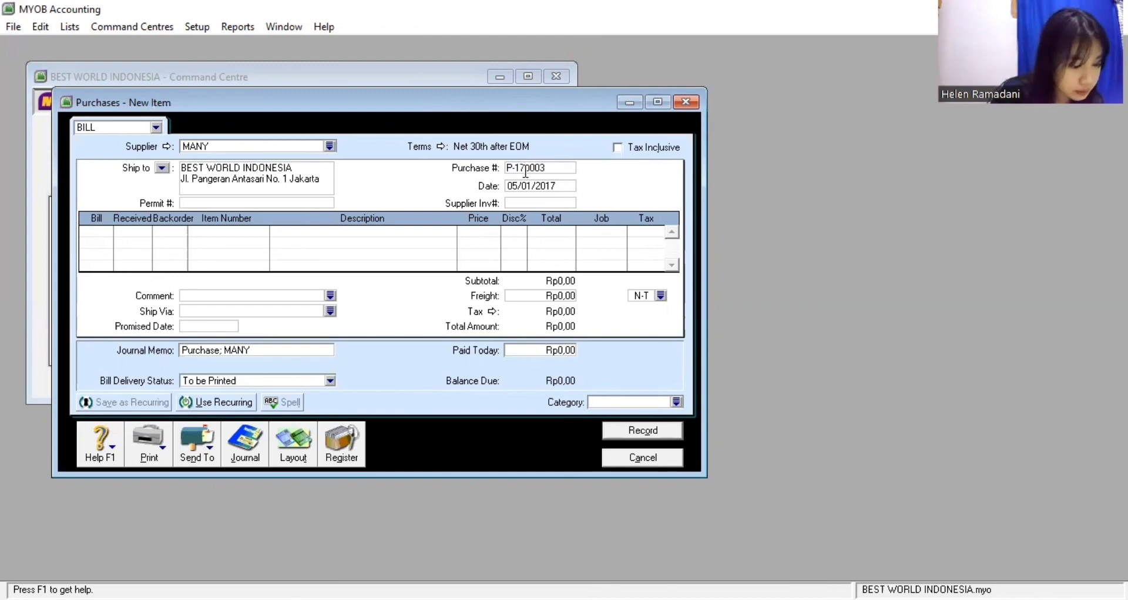
{"action": "key", "text": "Tab"}
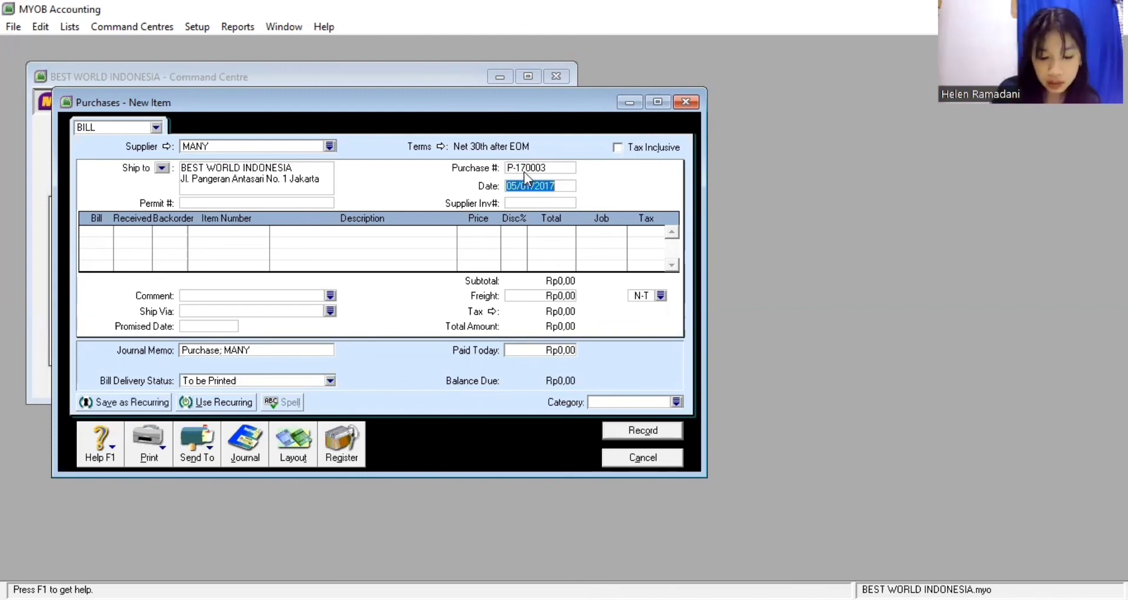
{"action": "type", "text": "07/01"}
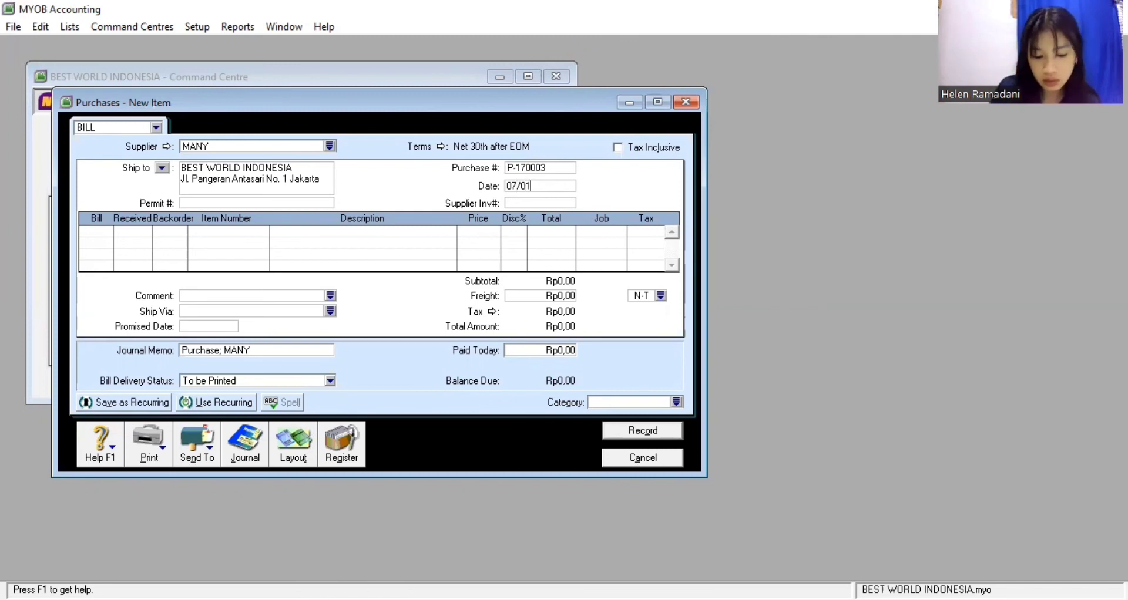
{"action": "type", "text": "/2017"}
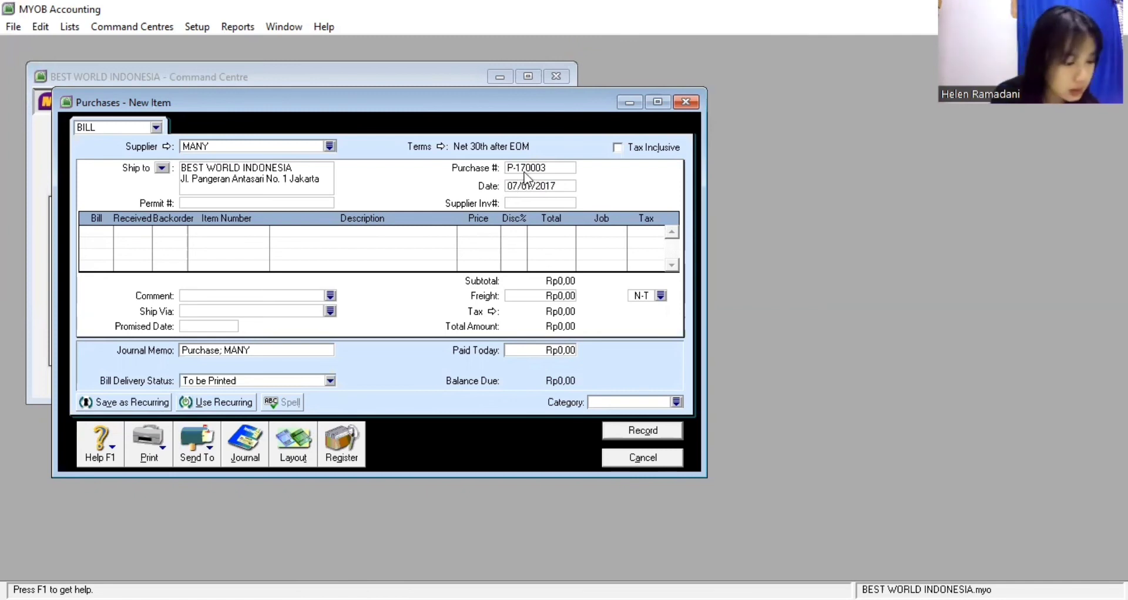
{"action": "type", "text": "M"}
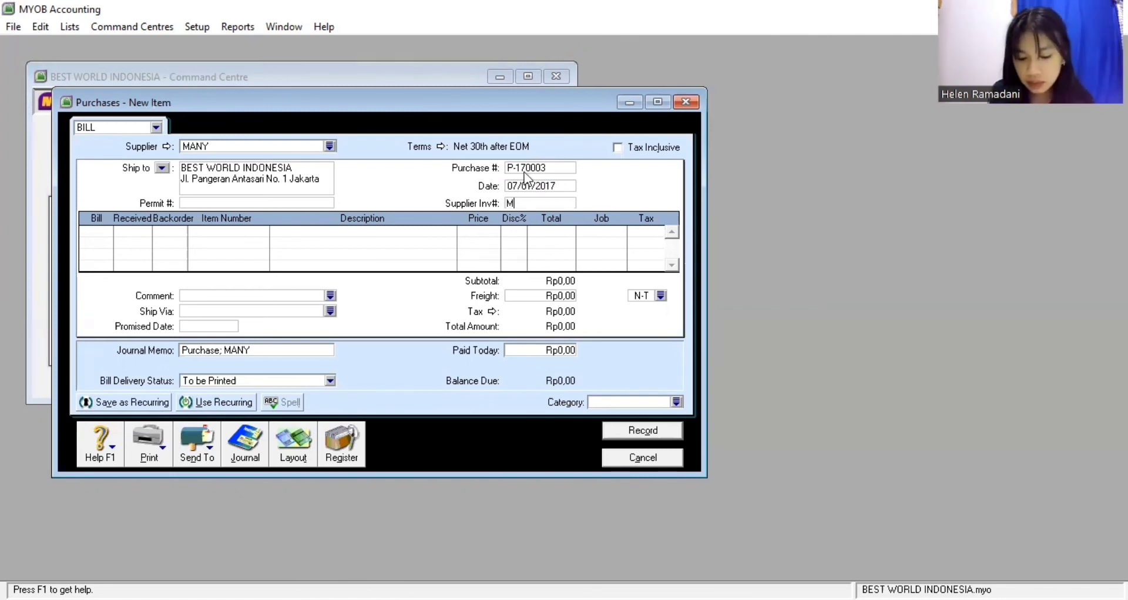
{"action": "type", "text": "N-"}
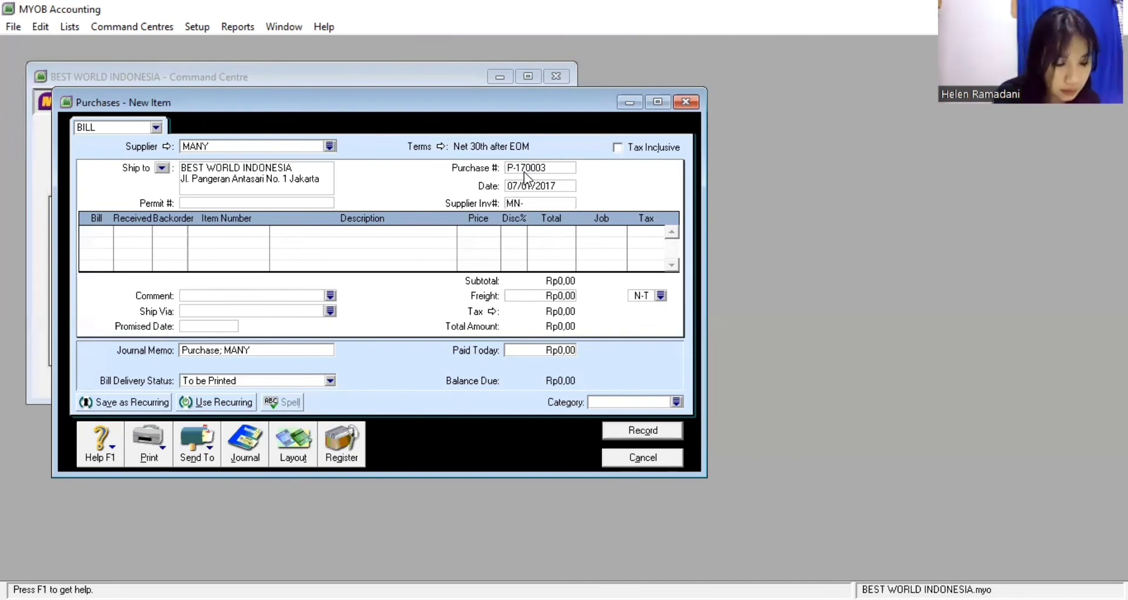
{"action": "type", "text": "170001"}
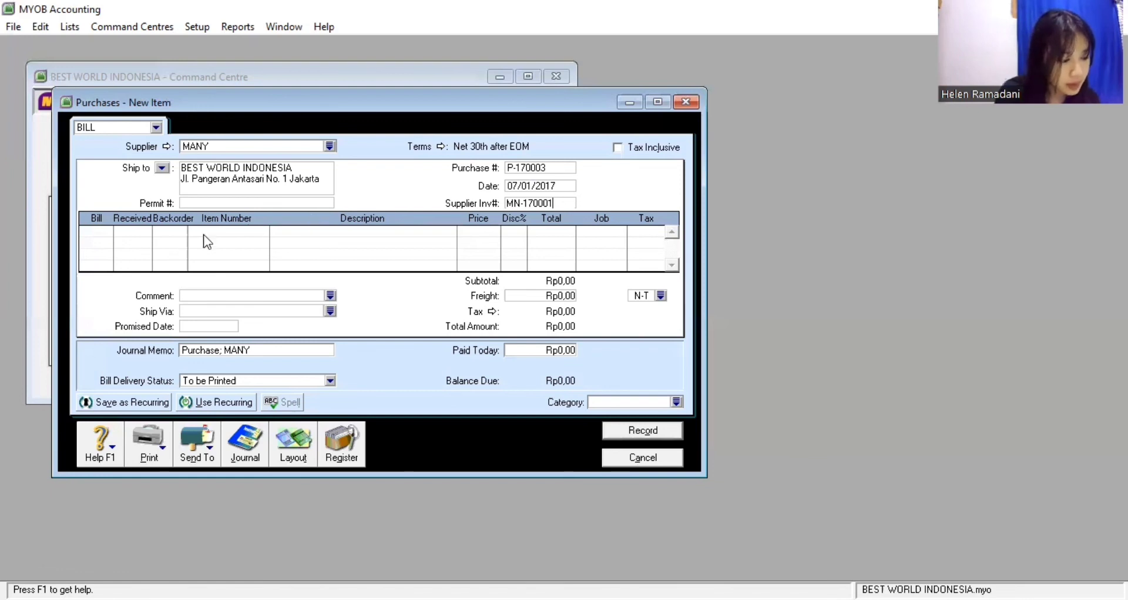
{"action": "left_click", "coordinate": [103, 234]}
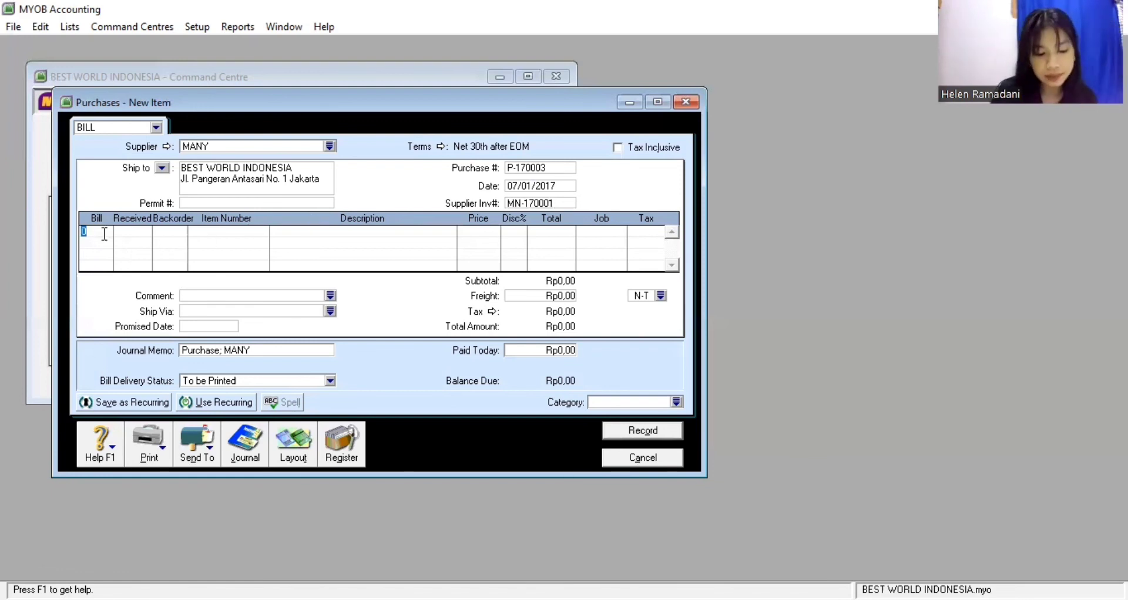
Add a return line of -2 Leather Vest (LV) at unit price 1.300.000
{"action": "type", "text": "2"}
{"action": "key", "text": "Down"}
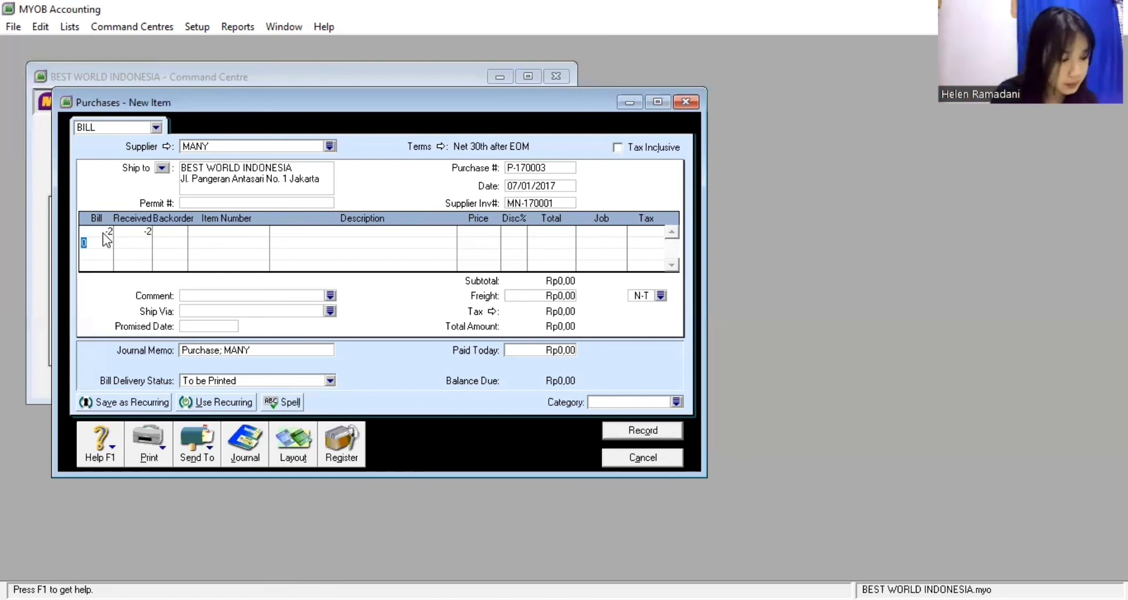
{"action": "left_click", "coordinate": [200, 229]}
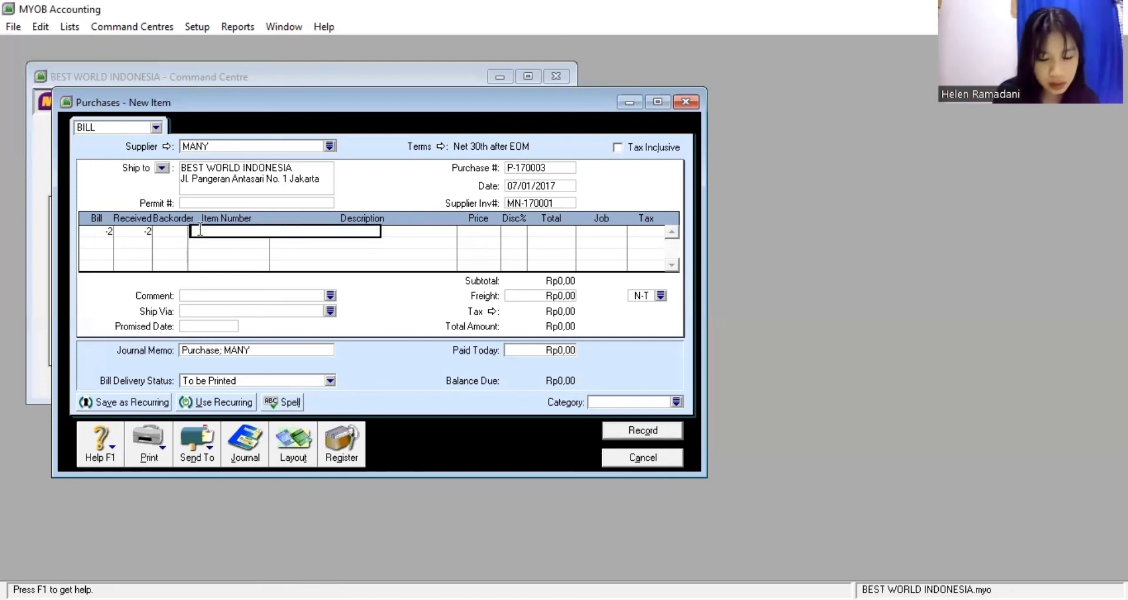
{"action": "type", "text": "LV"}
{"action": "key", "text": "Down"}
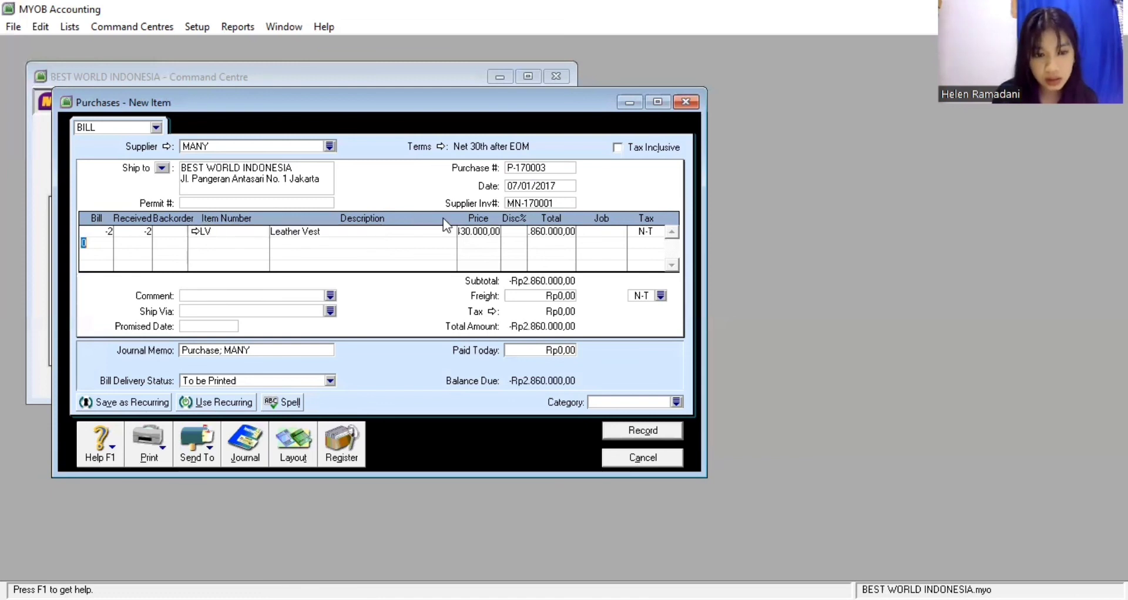
{"action": "left_click", "coordinate": [465, 231]}
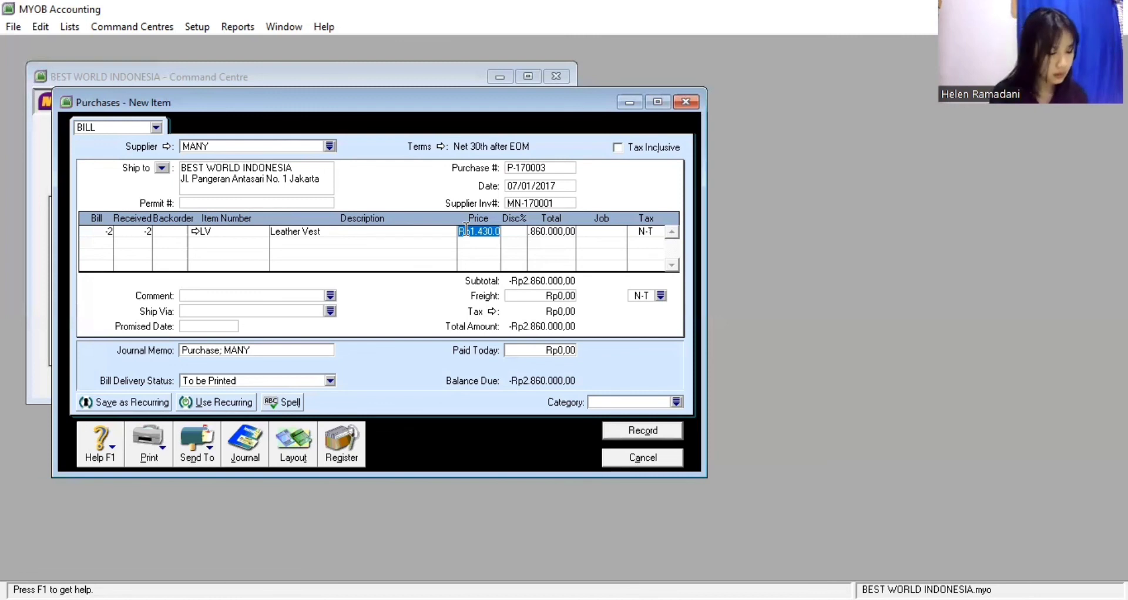
{"action": "type", "text": "1"}
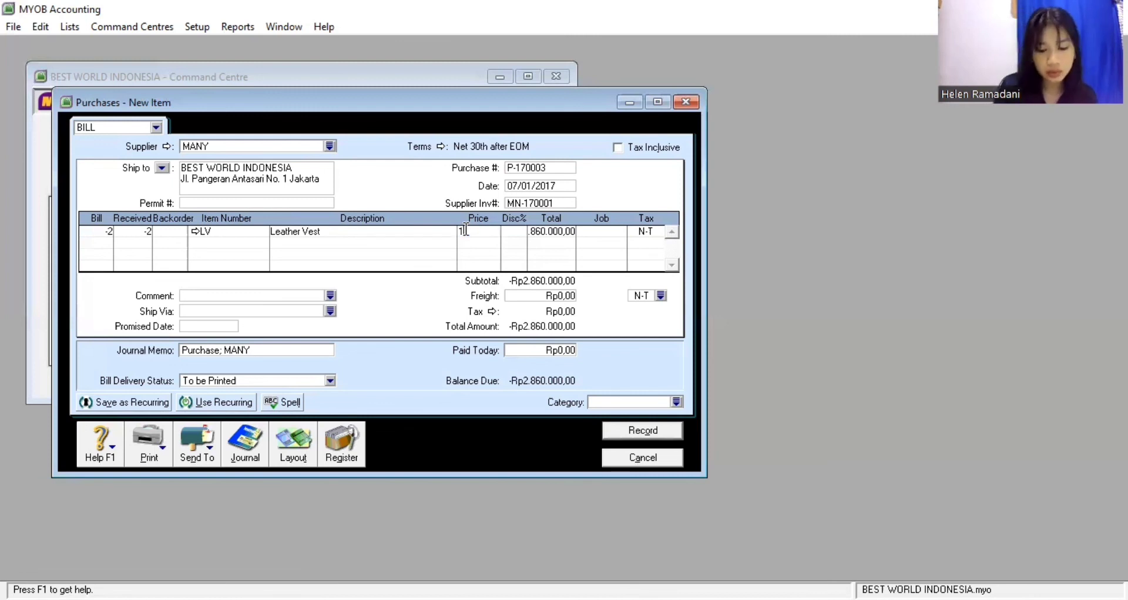
{"action": "type", "text": "300000"}
{"action": "key", "text": "Return"}
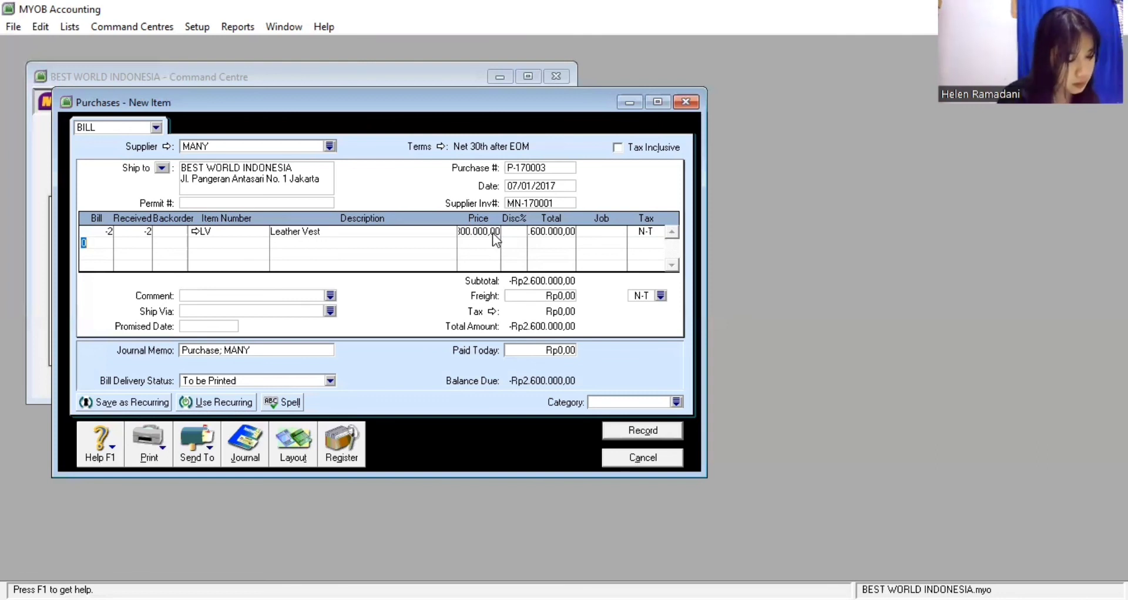
Assign job CL, tax code VAT and category MDN, then record the -Rp2.860.000 bill
{"action": "left_click", "coordinate": [617, 232]}
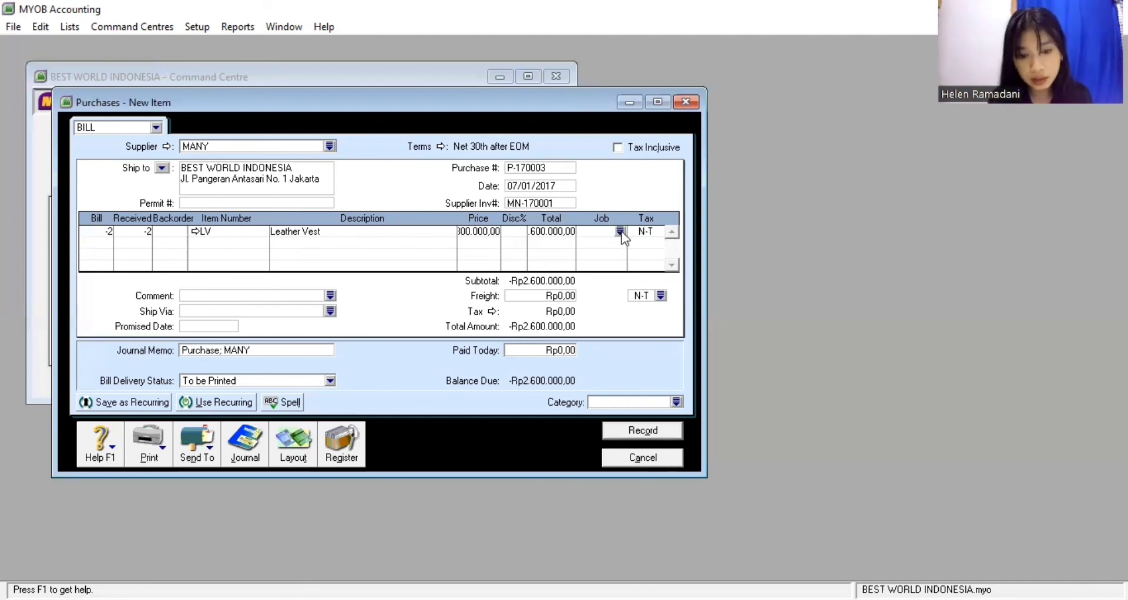
{"action": "left_click", "coordinate": [672, 402]}
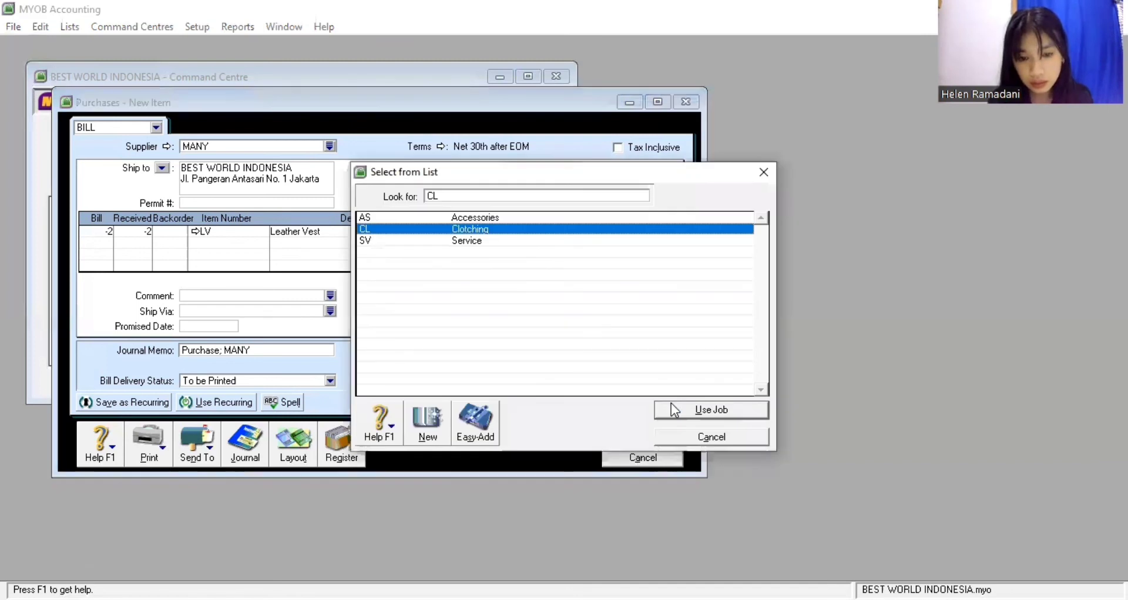
{"action": "double_click", "coordinate": [655, 230]}
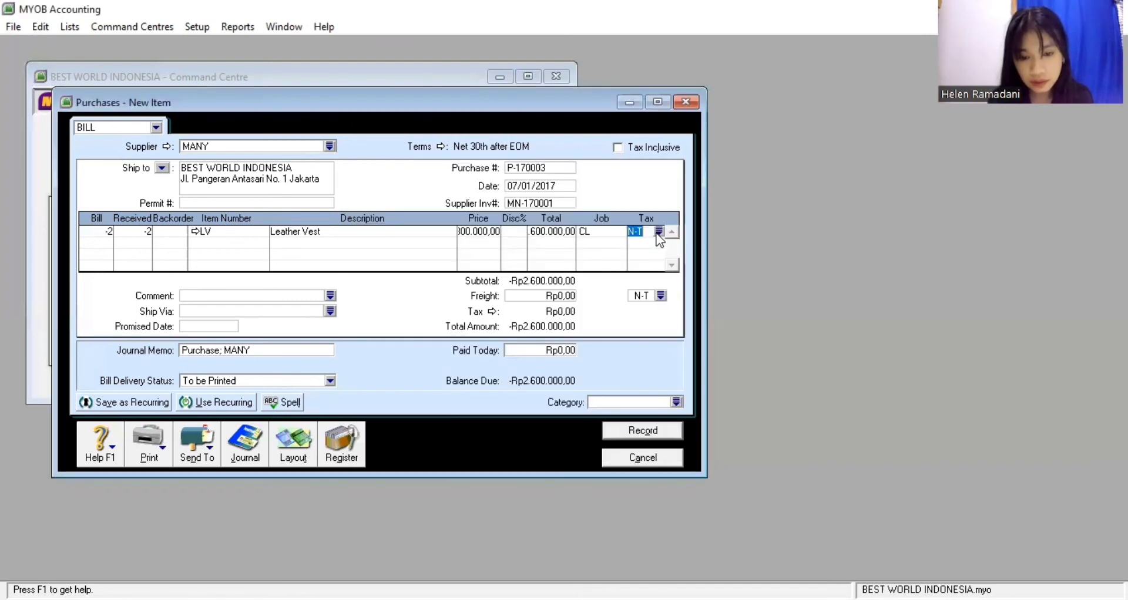
{"action": "left_click", "coordinate": [659, 231]}
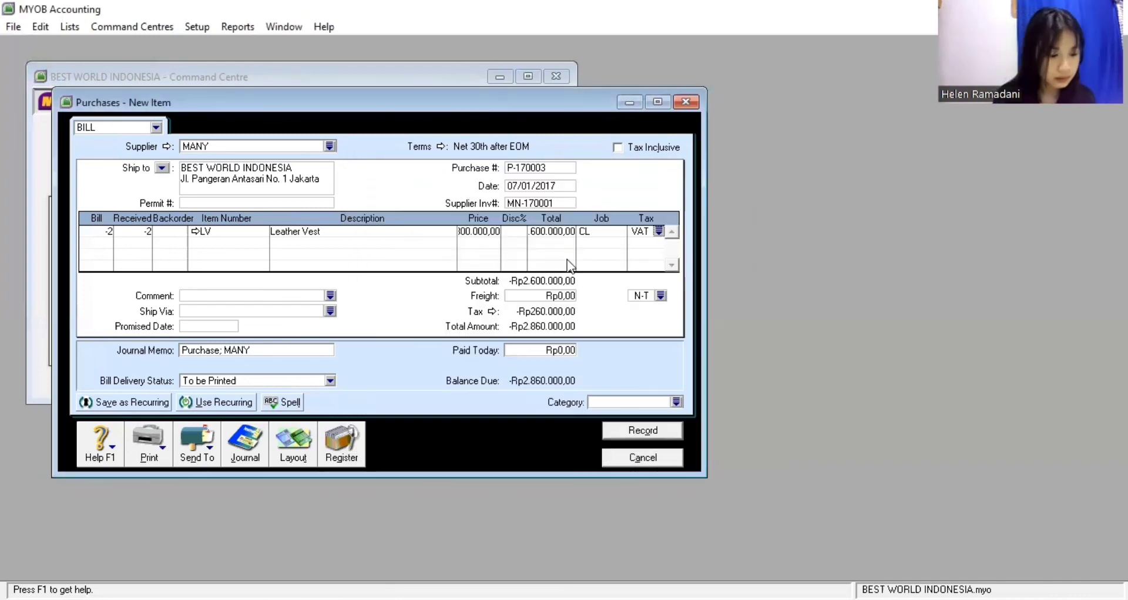
{"action": "left_click", "coordinate": [676, 402]}
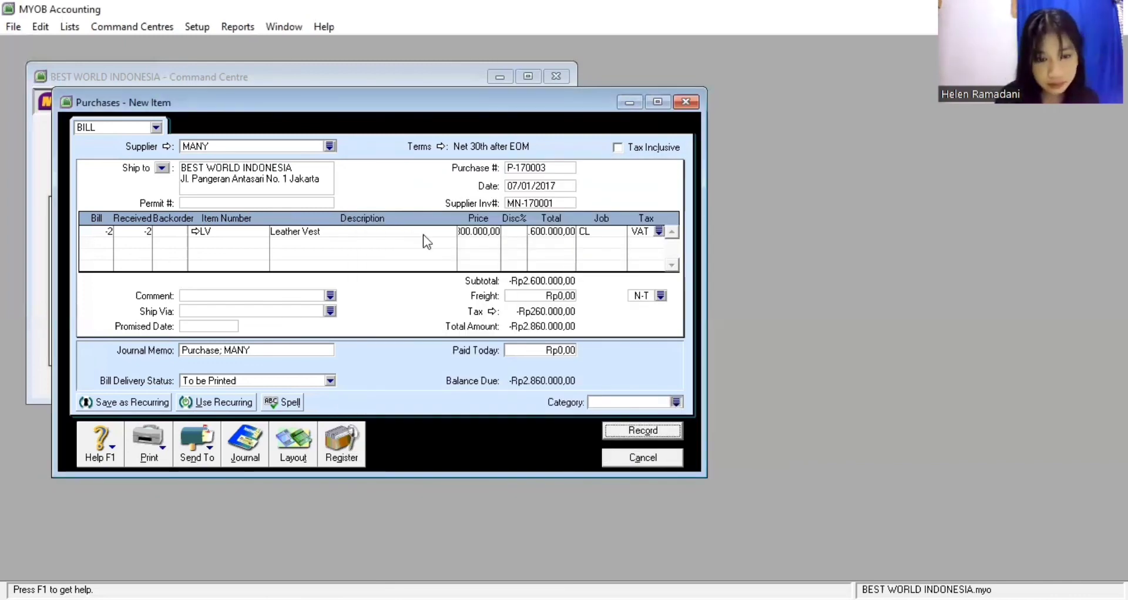
{"action": "type", "text": "MDN"}
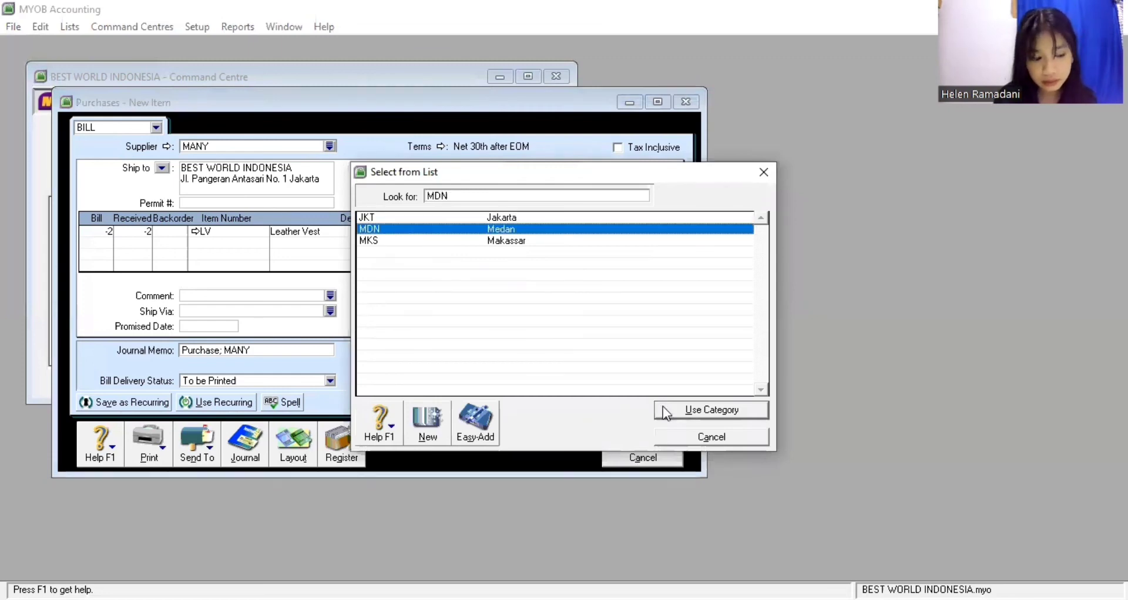
{"action": "left_click", "coordinate": [662, 410]}
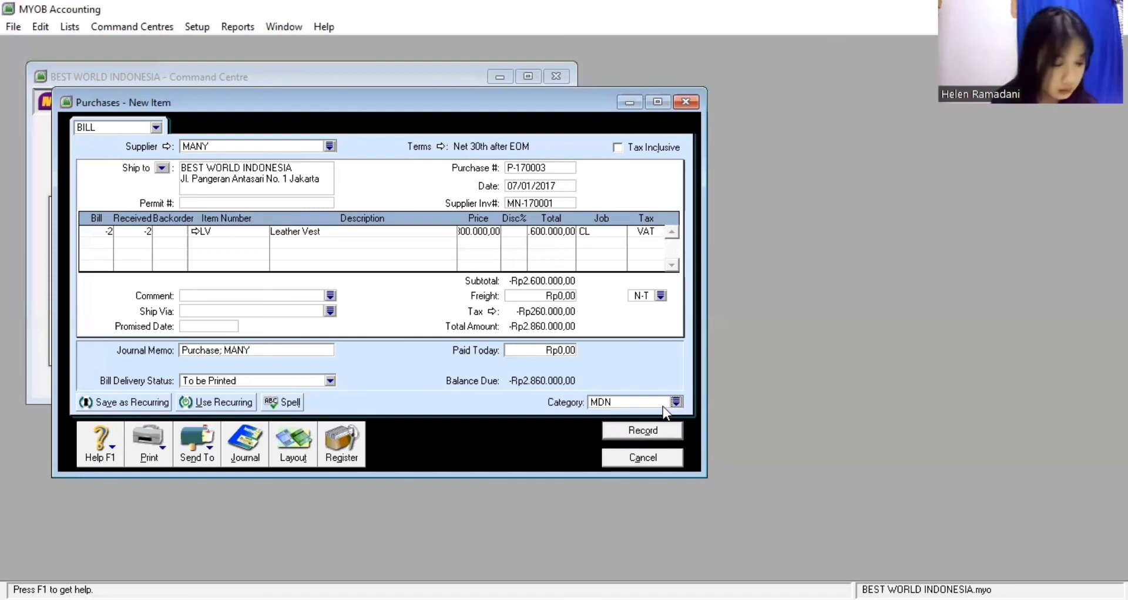
{"action": "left_click", "coordinate": [663, 406]}
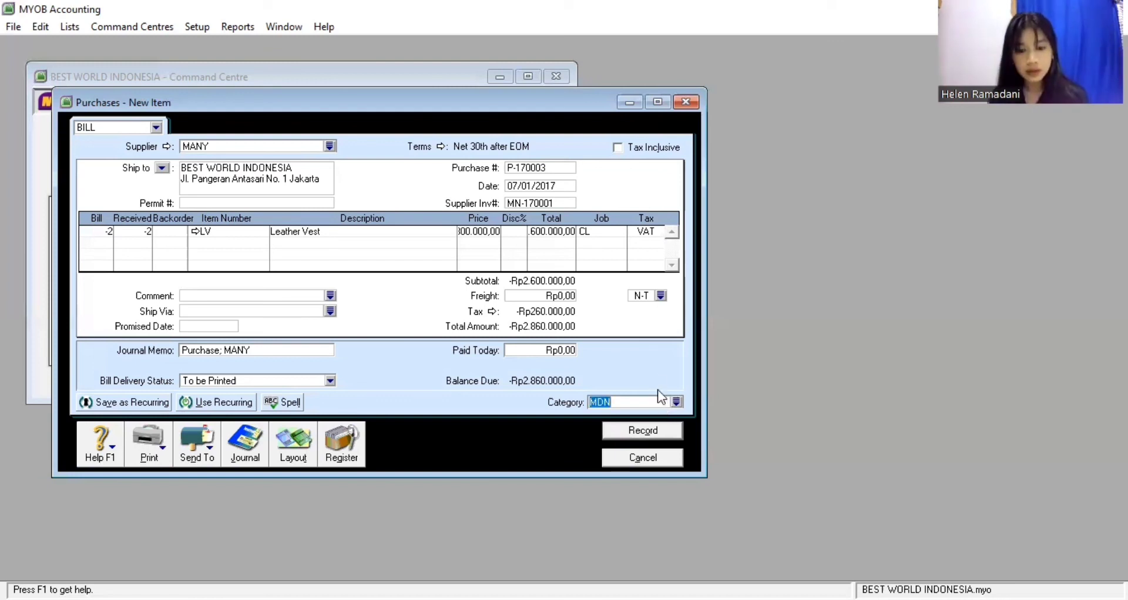
{"action": "left_click", "coordinate": [620, 433]}
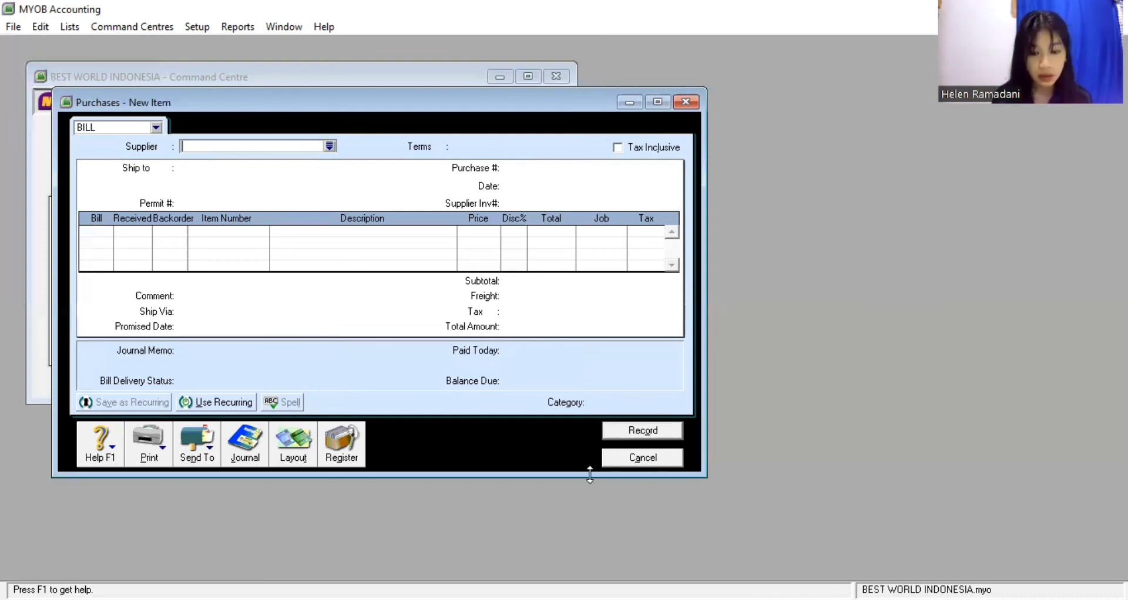
Select MANY's Rp2.860.000,00 debit in the Purchases Register Returns & Debits list to apply it
{"action": "left_click", "coordinate": [614, 464]}
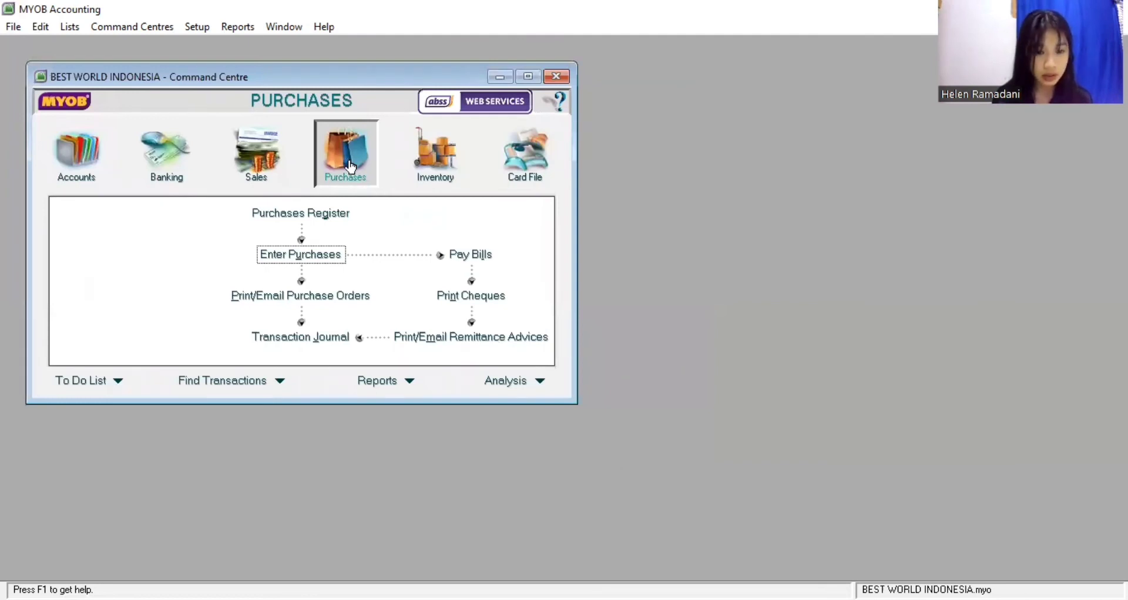
{"action": "left_click", "coordinate": [309, 220]}
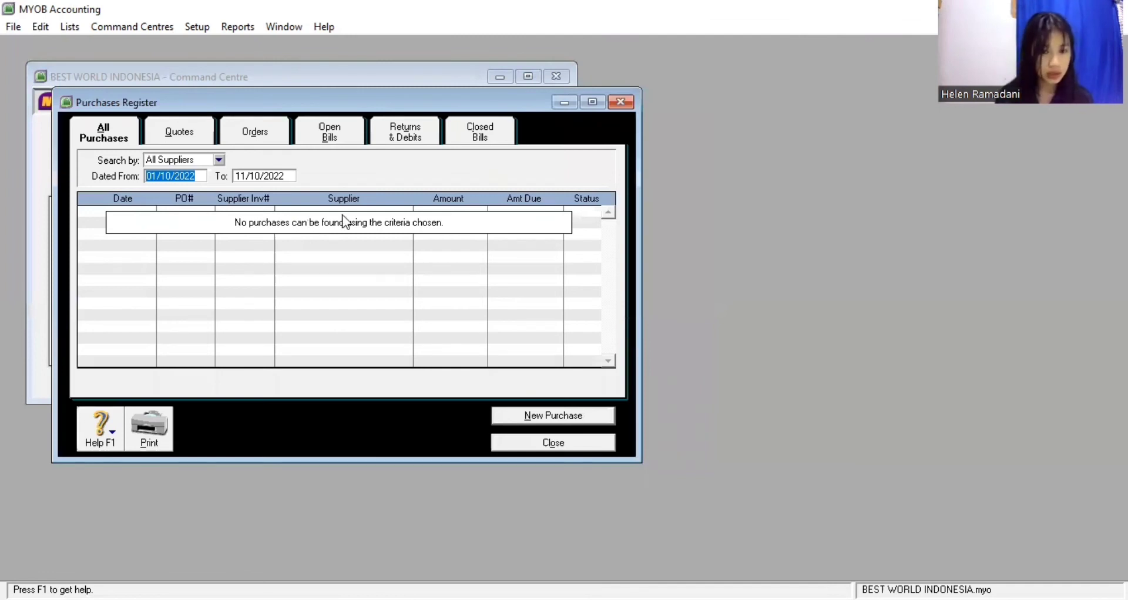
{"action": "left_click", "coordinate": [414, 143]}
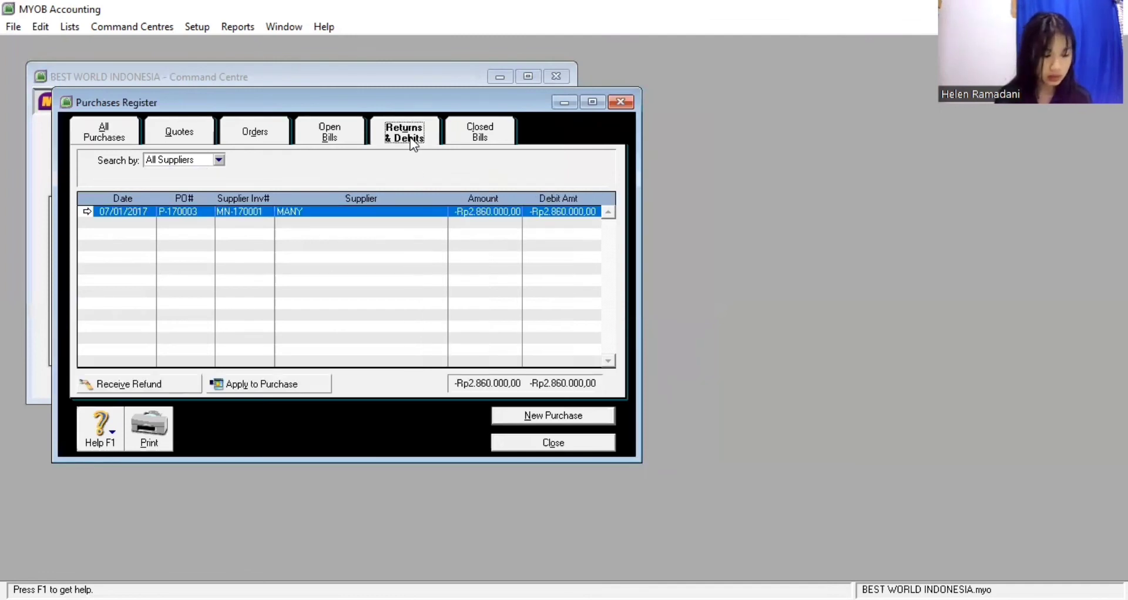
{"action": "left_click", "coordinate": [226, 211]}
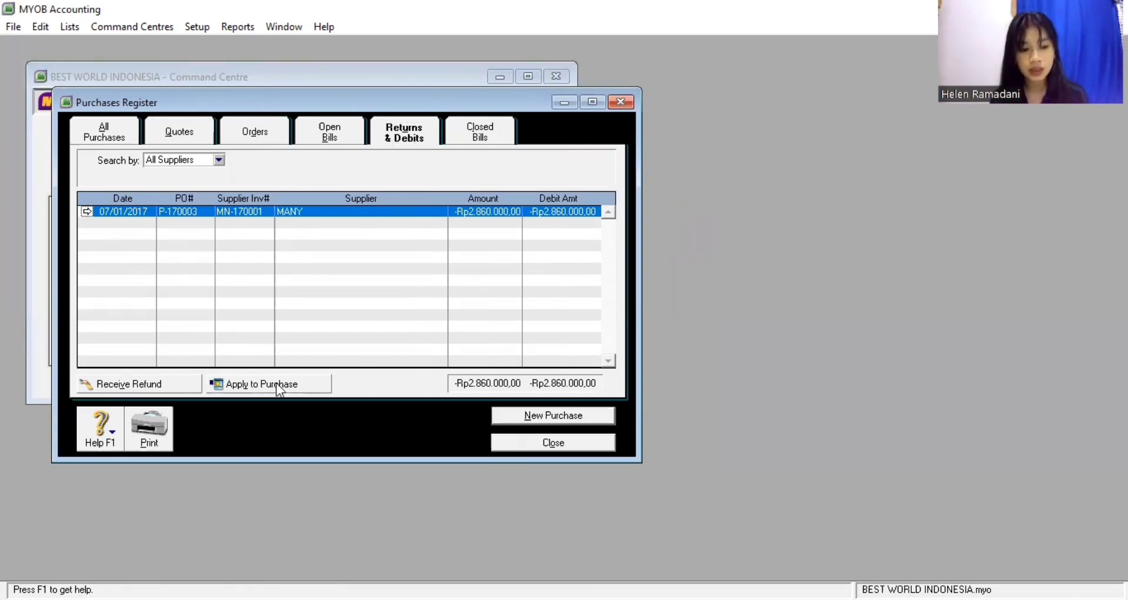
{"action": "left_click", "coordinate": [276, 383]}
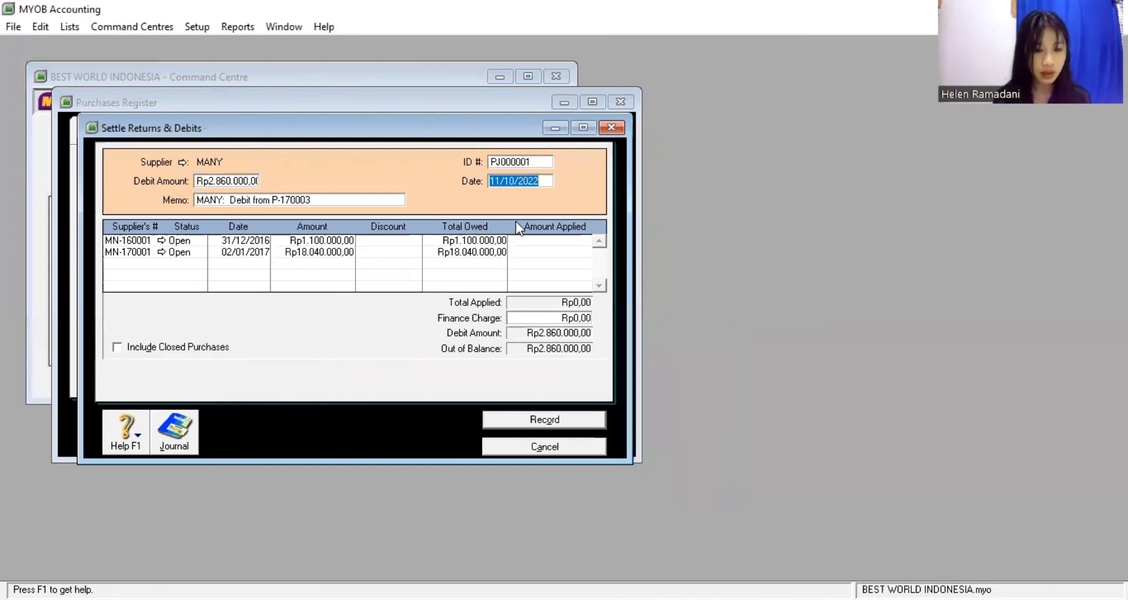
Apply the debit to bill MN-170001 with ID P-170003, dated 07/01/2017, and record it
{"action": "left_click", "coordinate": [543, 162]}
{"action": "type", "text": "P"}
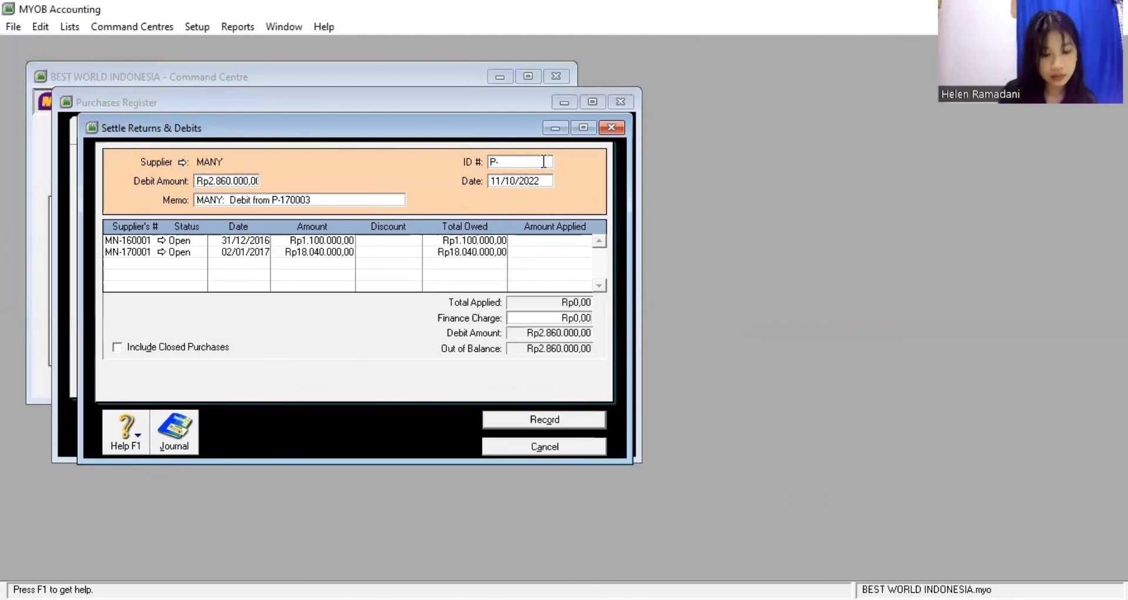
{"action": "type", "text": "-1"}
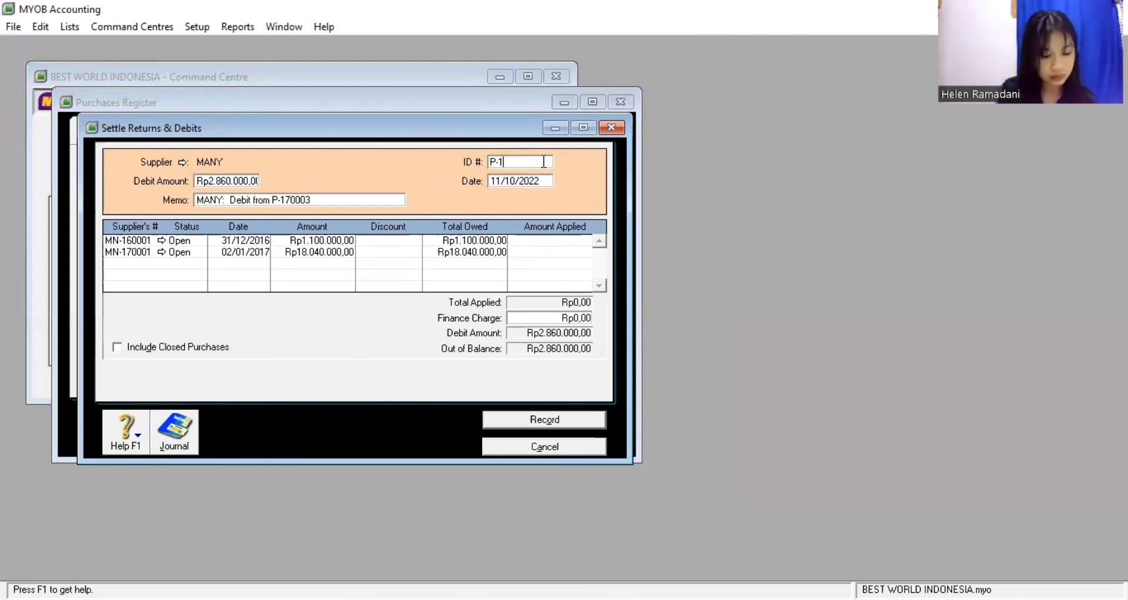
{"action": "type", "text": "7000"}
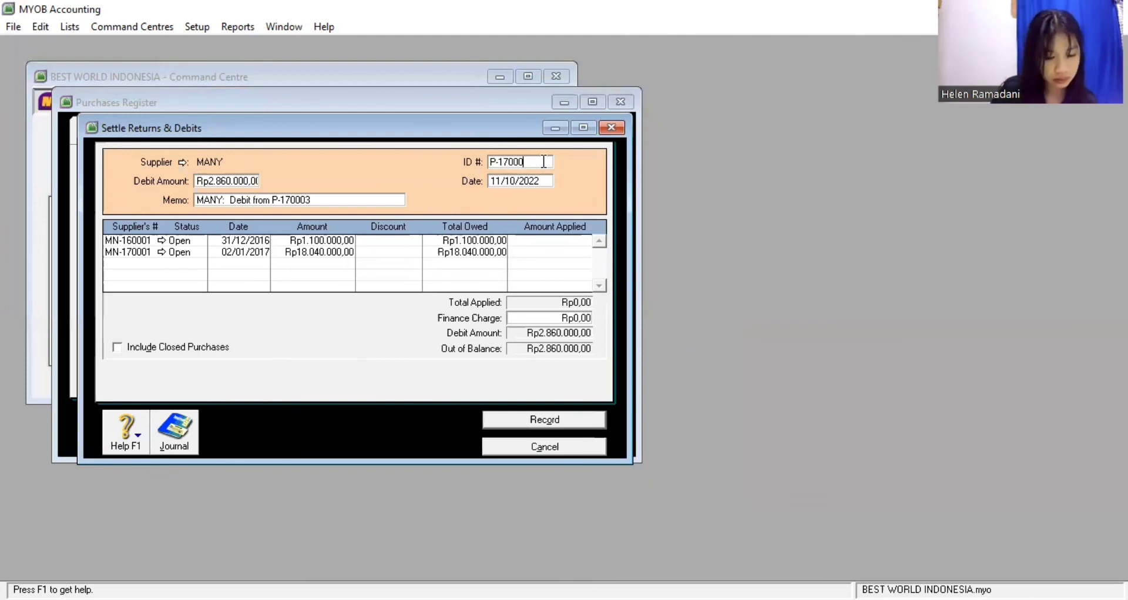
{"action": "type", "text": "3"}
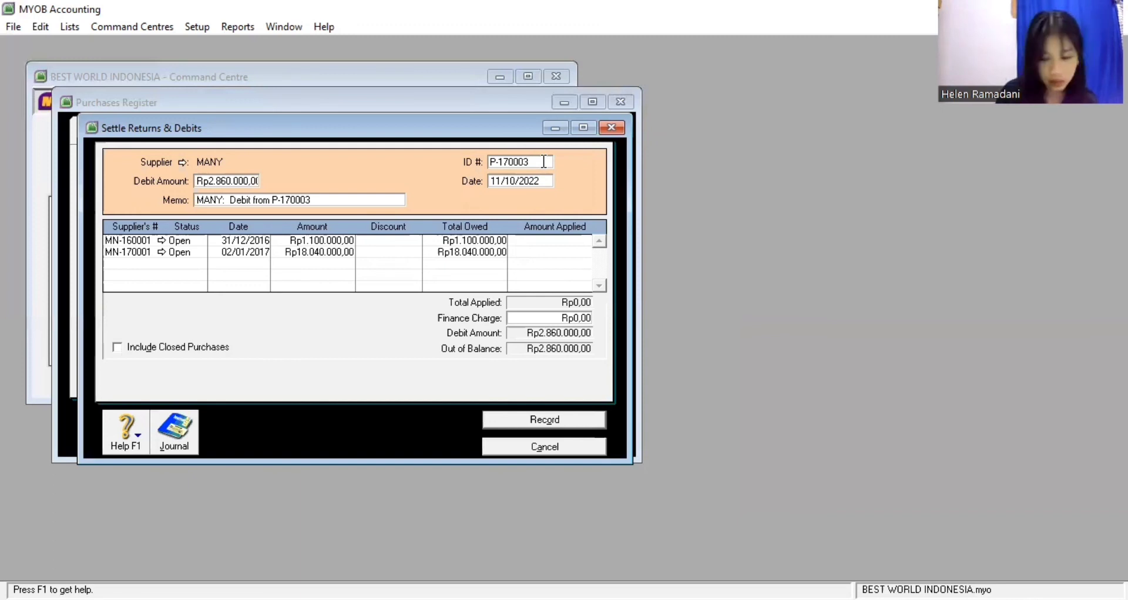
{"action": "key", "text": "Tab"}
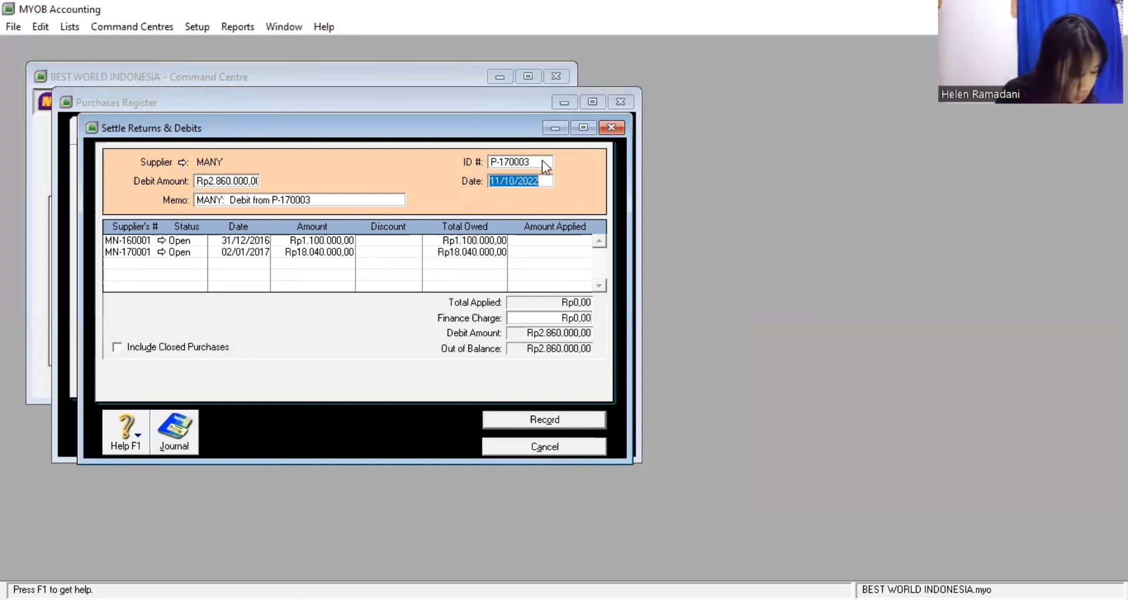
{"action": "type", "text": "07"}
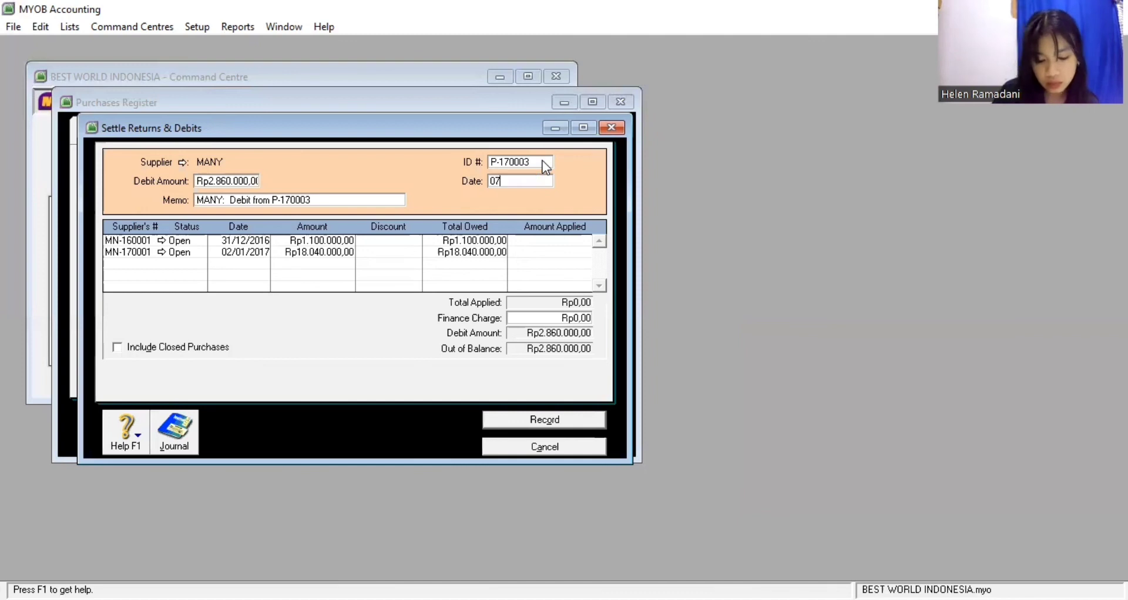
{"action": "type", "text": "/01/17"}
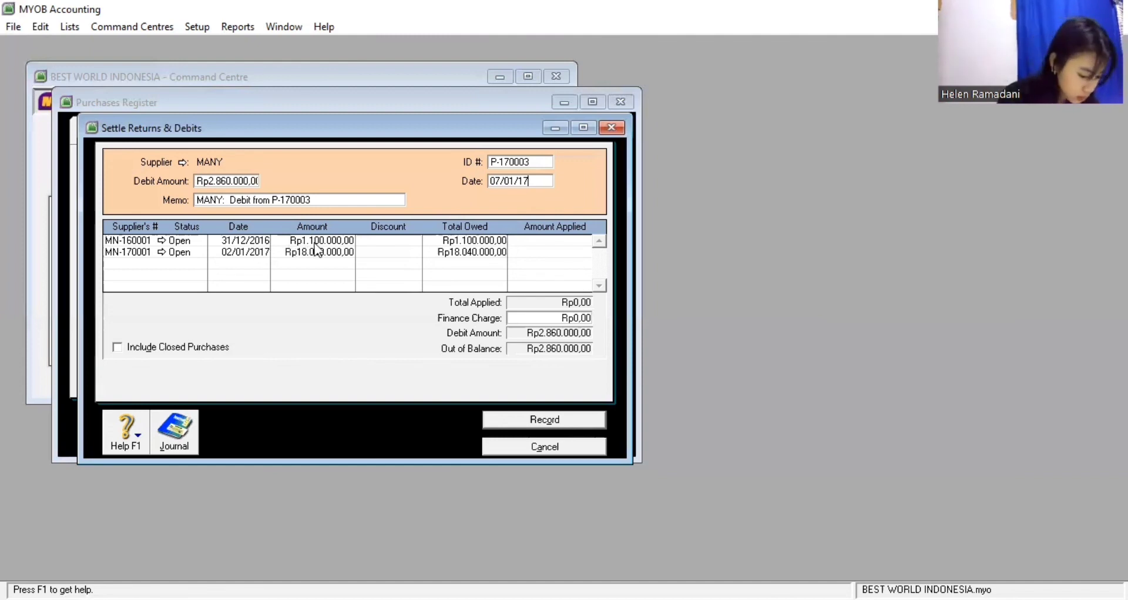
{"action": "left_click", "coordinate": [526, 253]}
{"action": "key", "text": "Tab"}
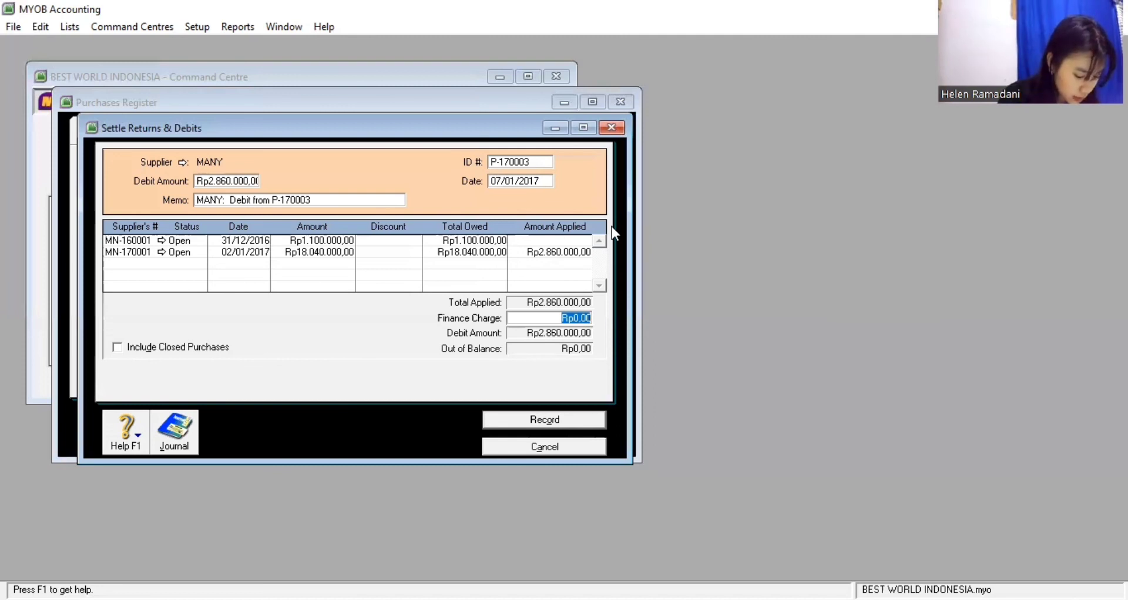
{"action": "left_click", "coordinate": [522, 419]}
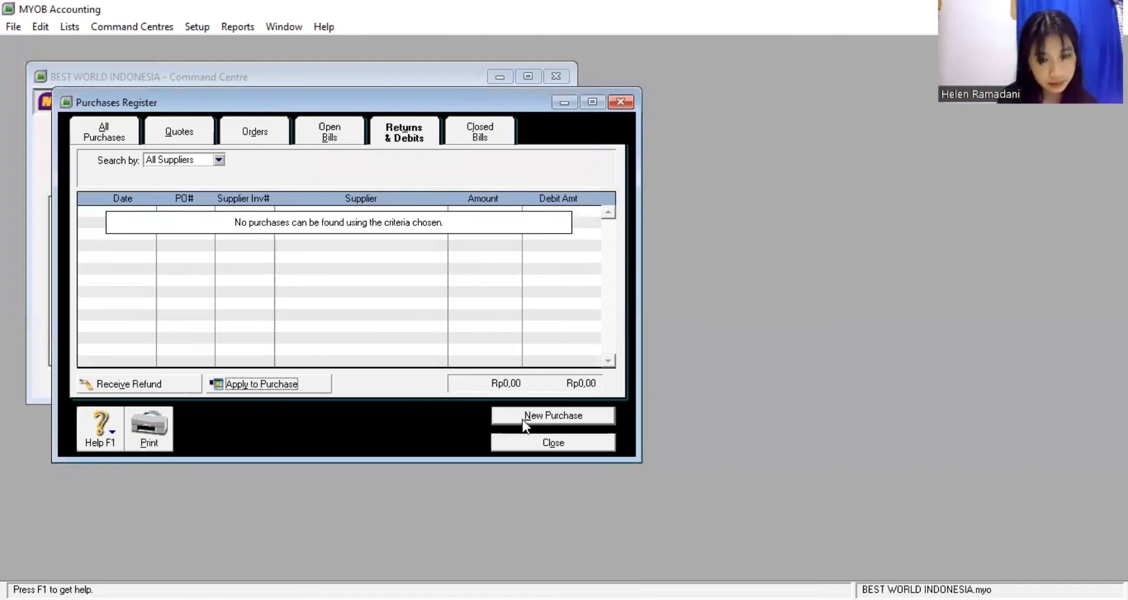